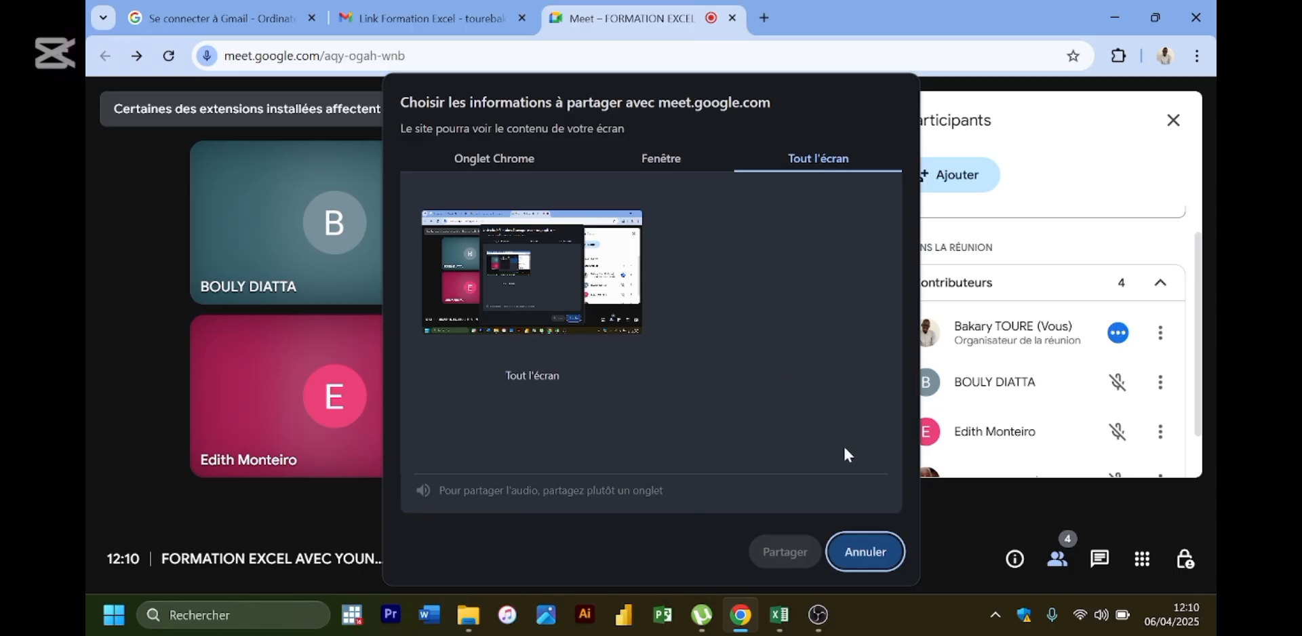
- Share the entire screen in the Google Meet call and hide the screen-sharing notification bar
left_click(512, 266)
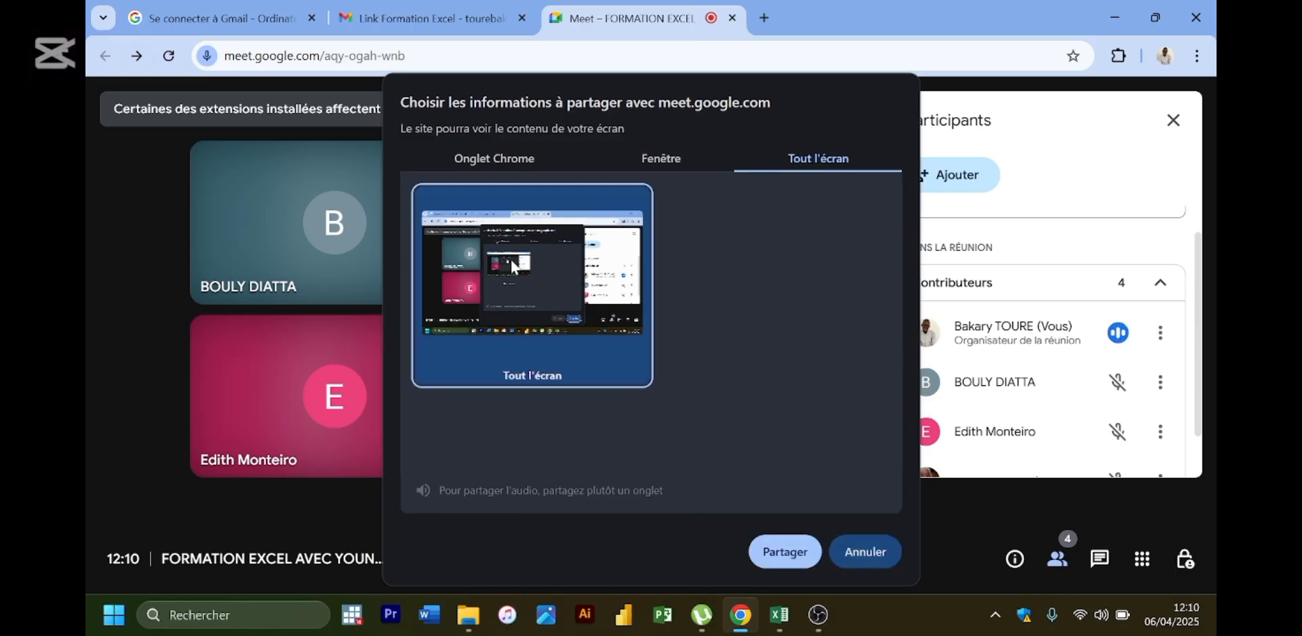
left_click(799, 554)
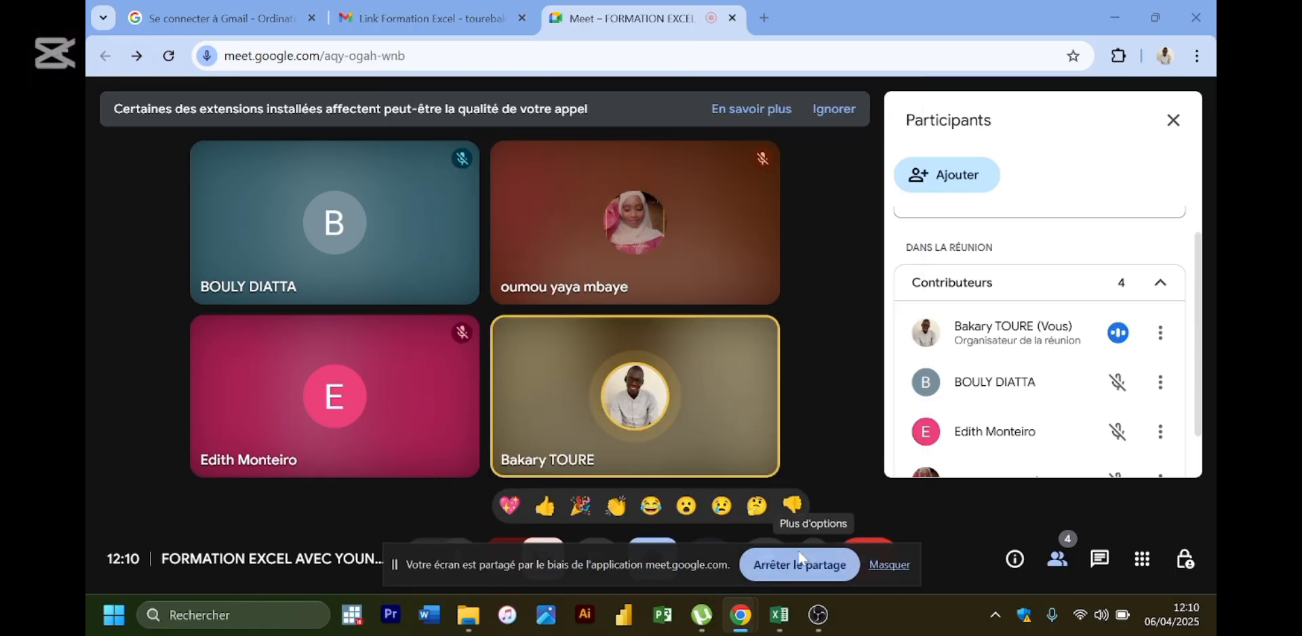
left_click(881, 568)
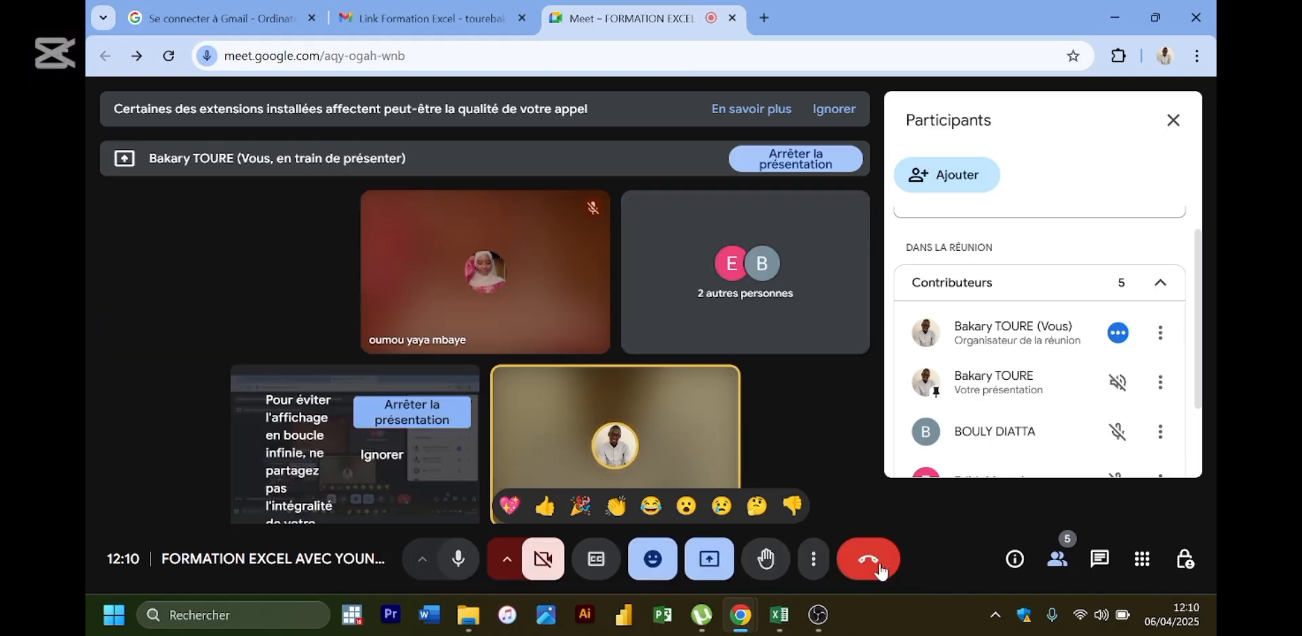
mouse_move(746, 616)
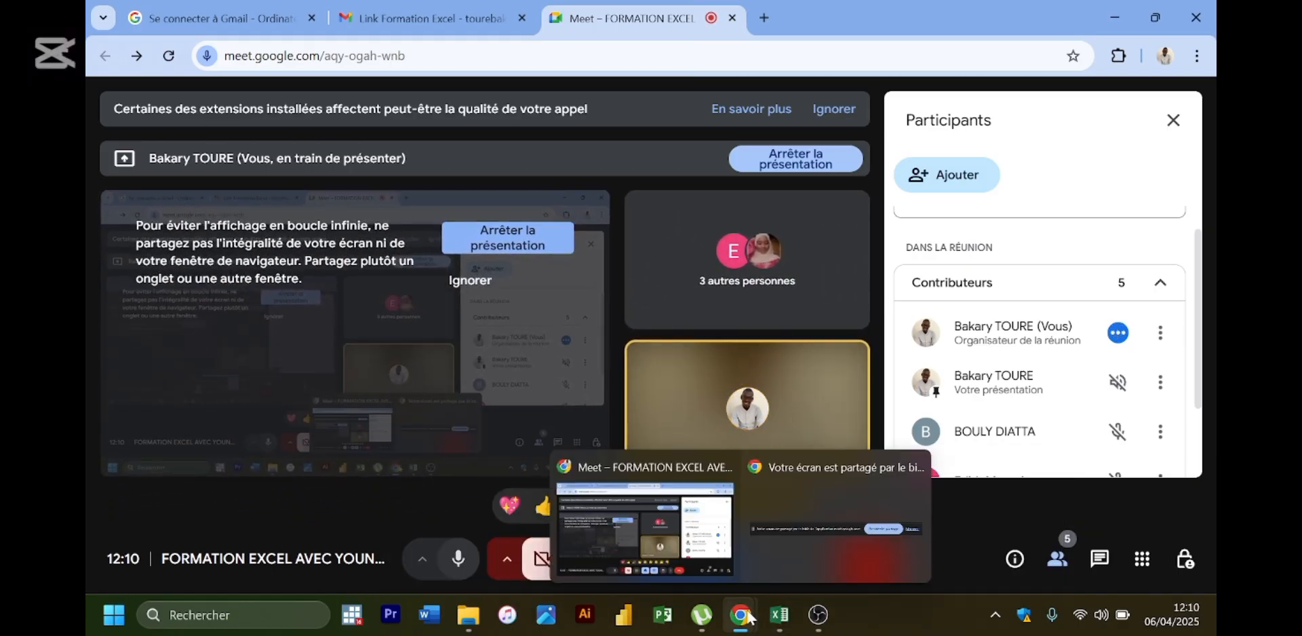
left_click(724, 555)
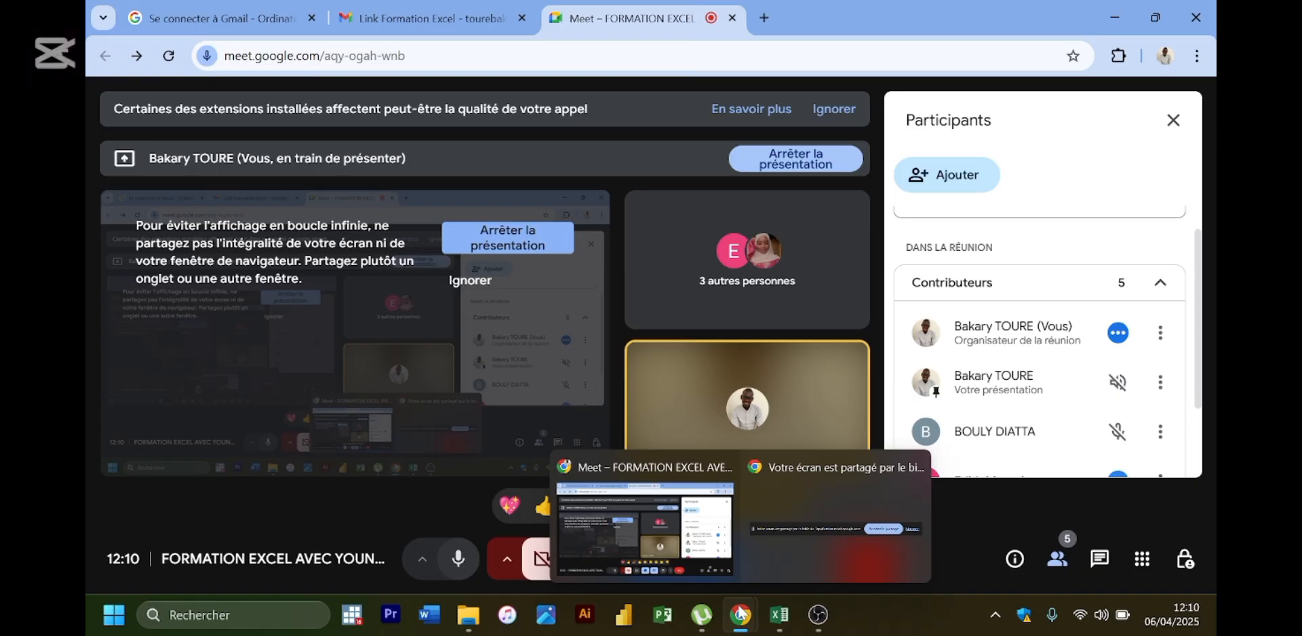
left_click(699, 554)
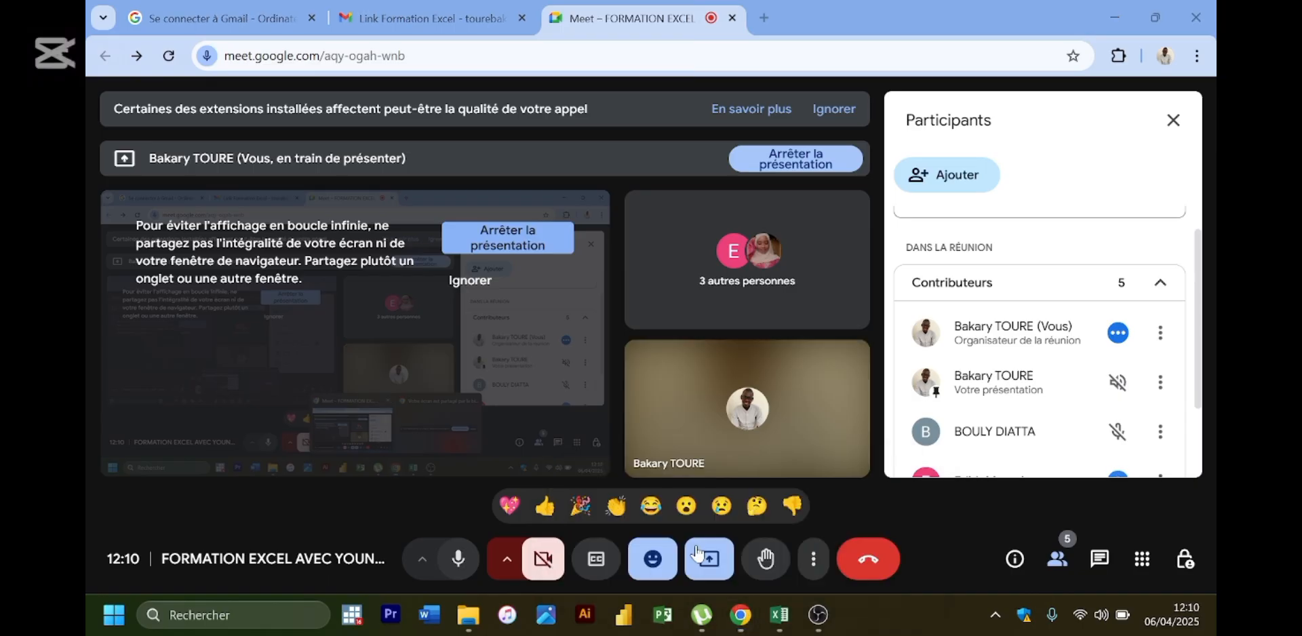
left_click(405, 30)
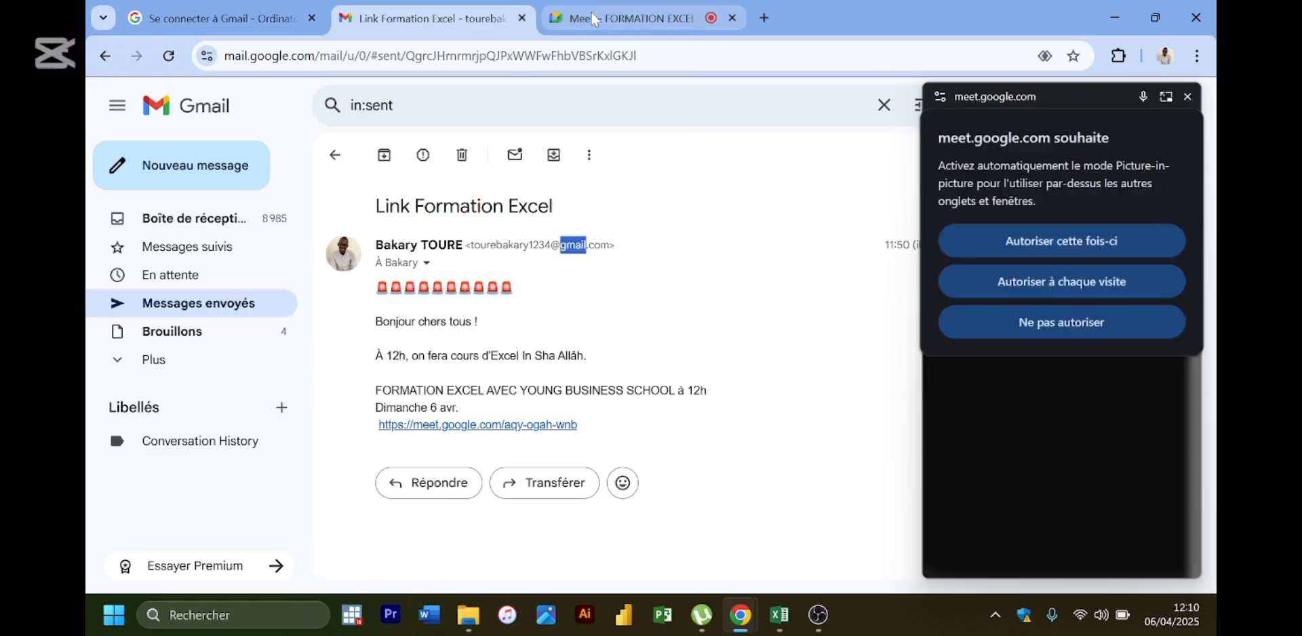
left_click(592, 14)
mouse_move(789, 627)
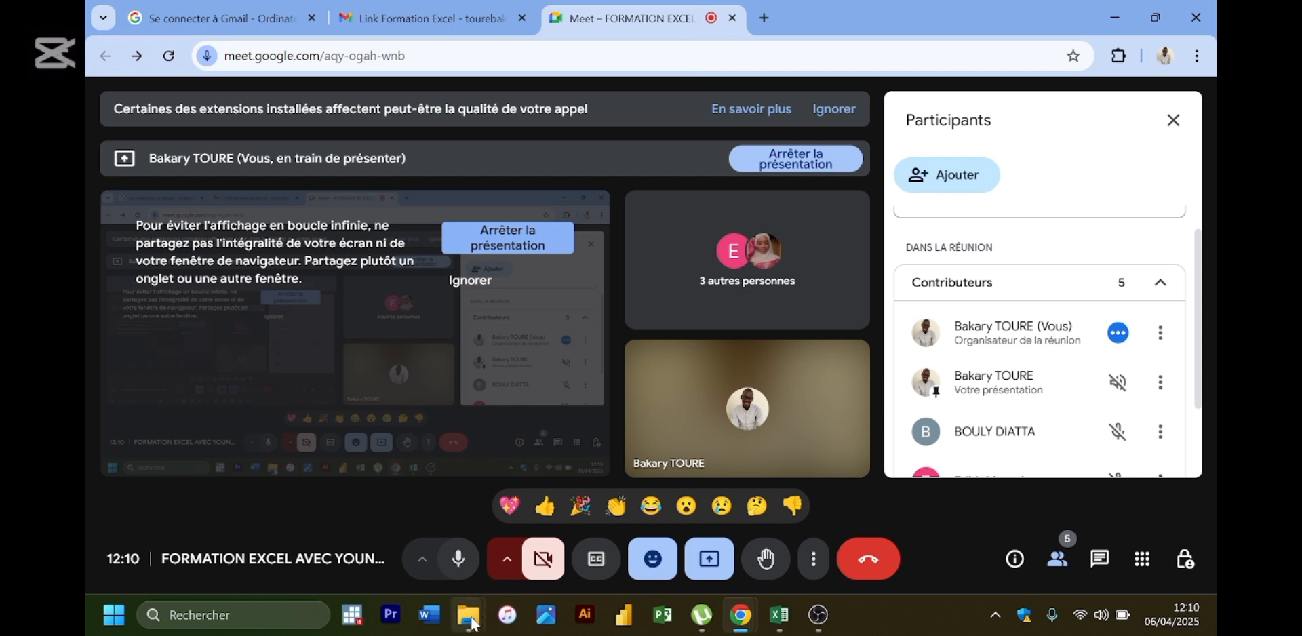
- Open Parcours d'excellence Excel YBS.pdf from the Y-B-S folder and read its Excel introduction on page 1 at a smaller zoom
mouse_move(472, 621)
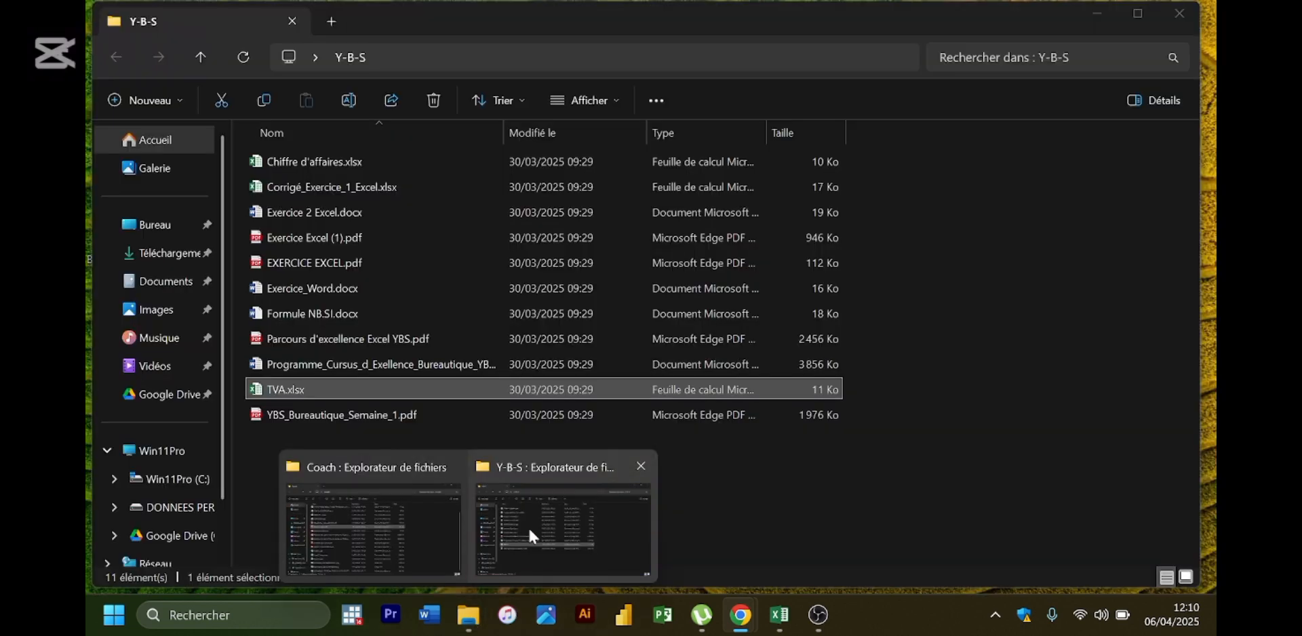
left_click(533, 537)
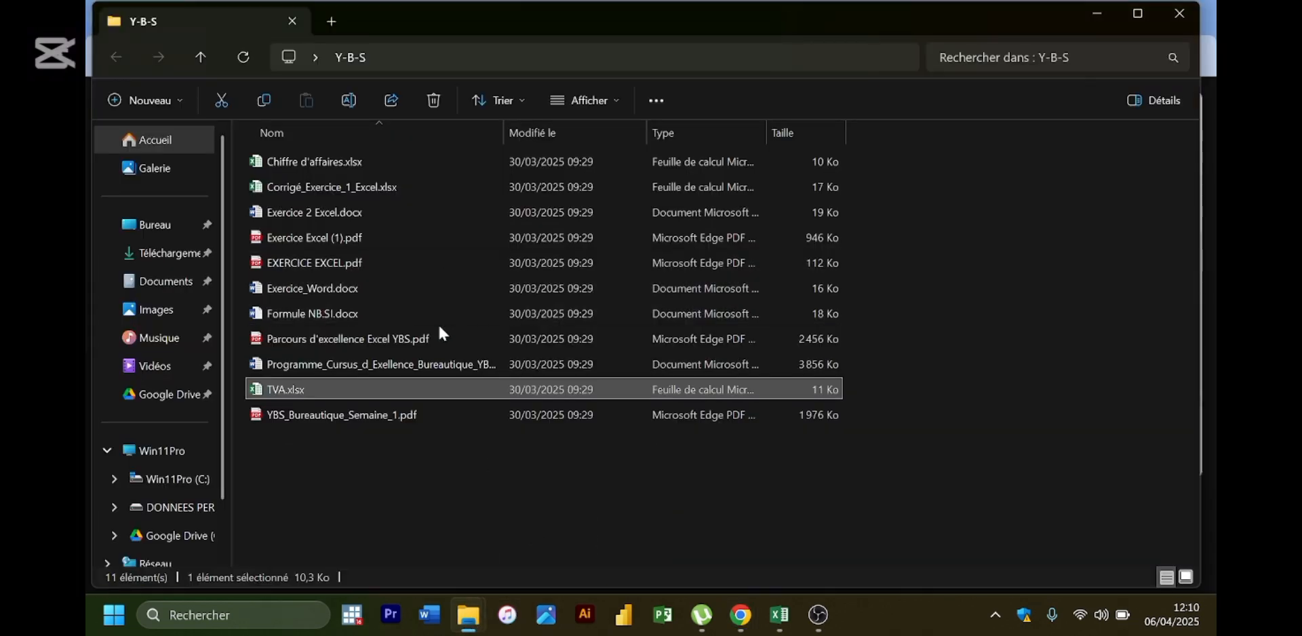
double_click(440, 336)
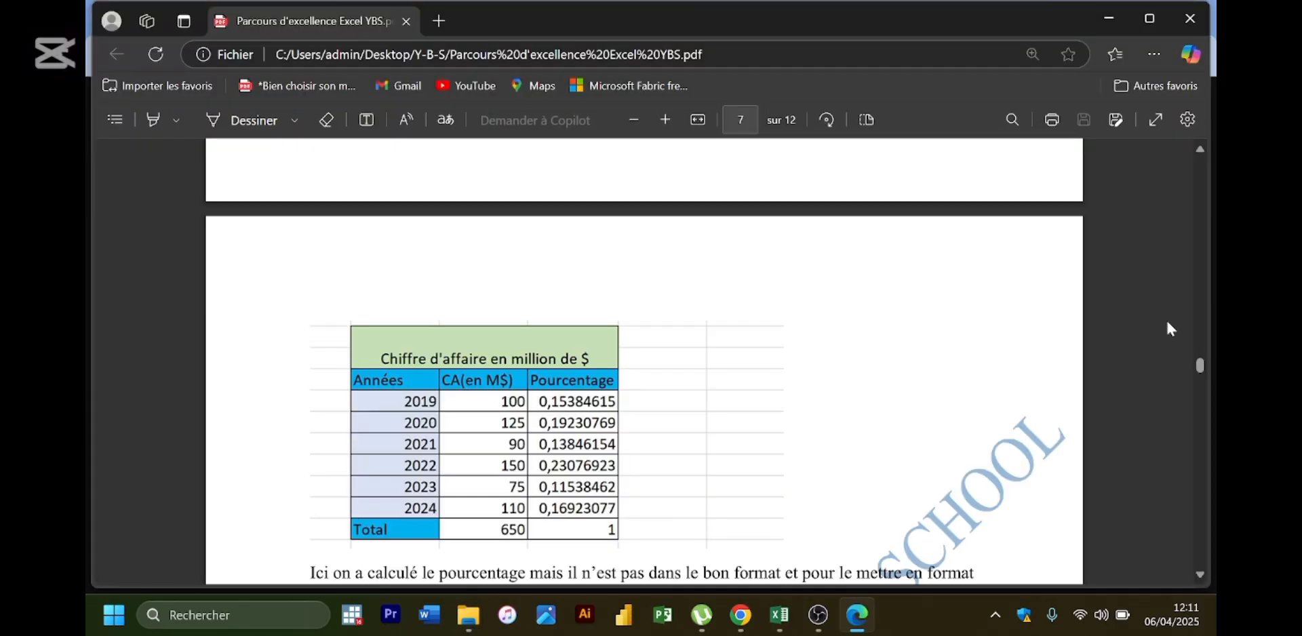
left_click(638, 121)
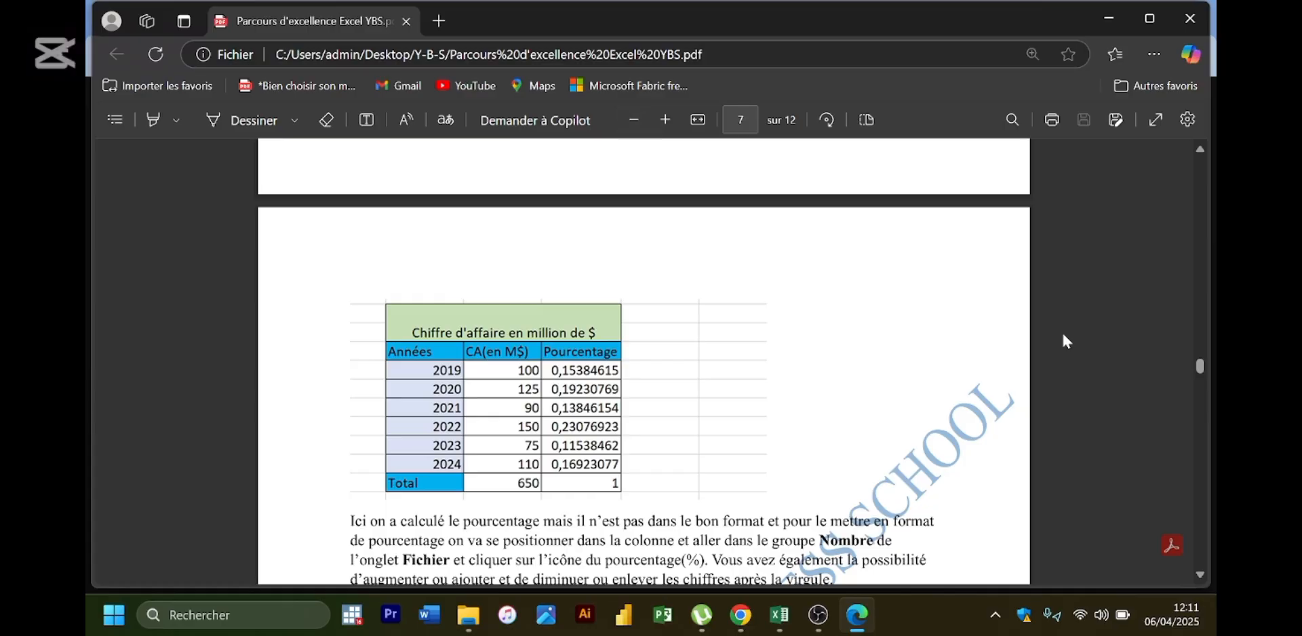
left_click_drag(1200, 366, 1174, 162)
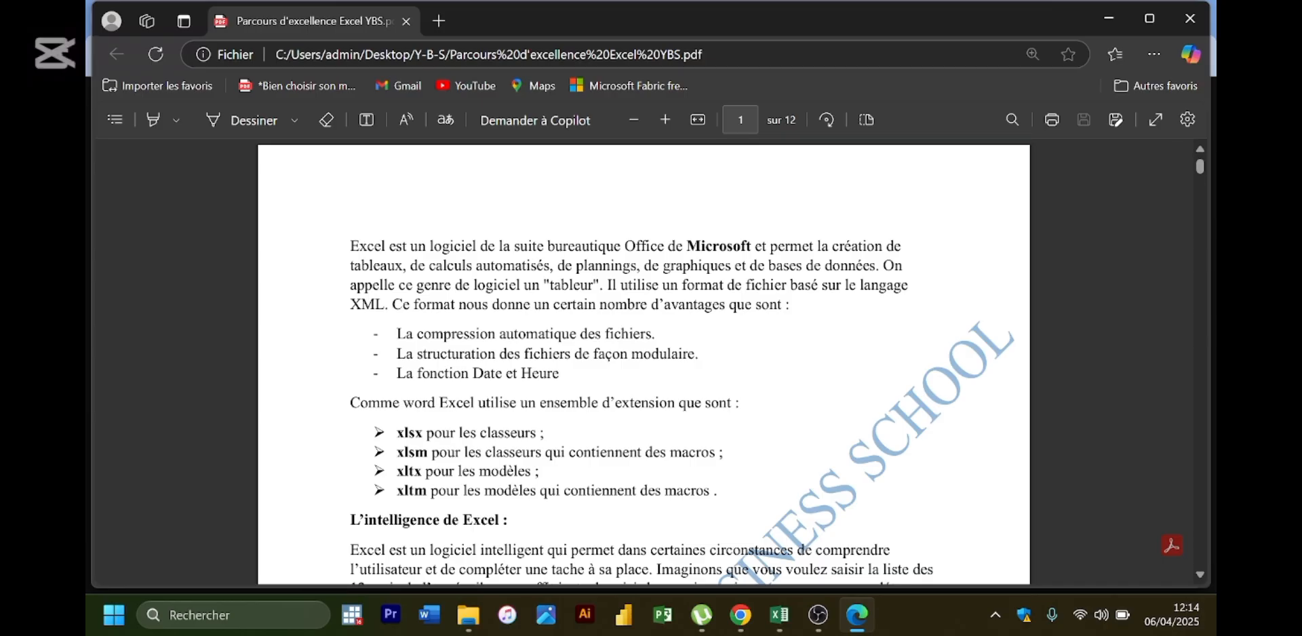
key("Down")
scroll(571, 529, "down", 2)
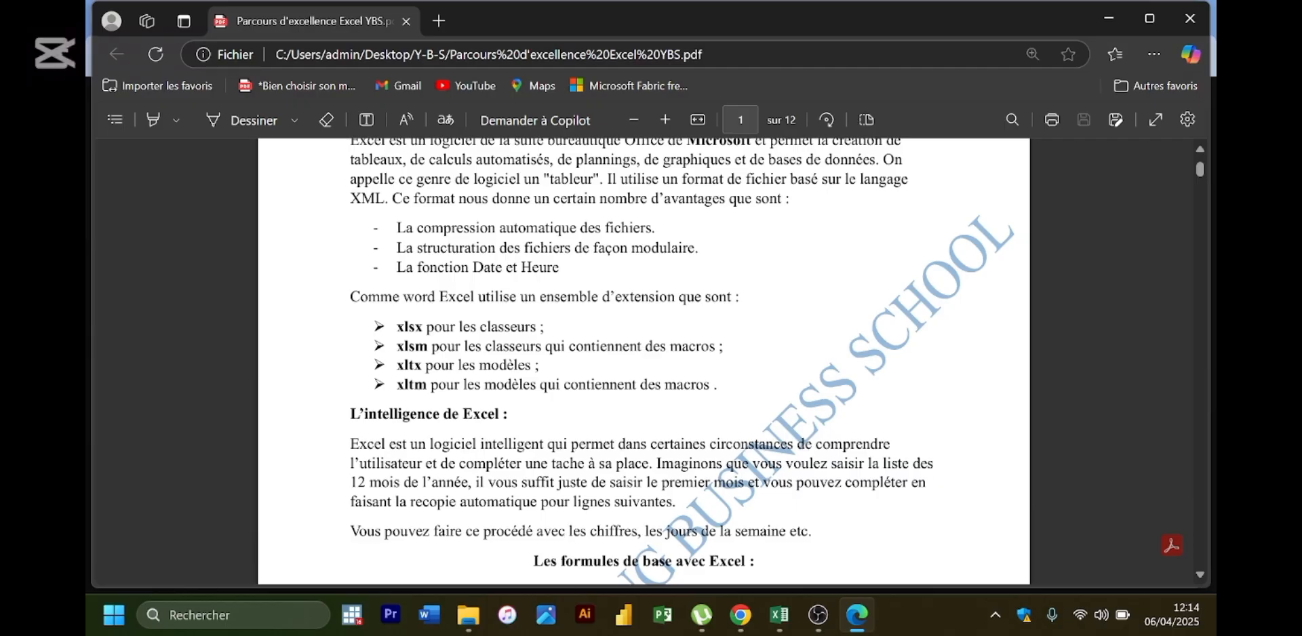
- Close the Corrigé_Exercice_1_Excel.xlsx workbook in Excel and enable editing in Chiffre d'affaires.xlsx
mouse_move(780, 614)
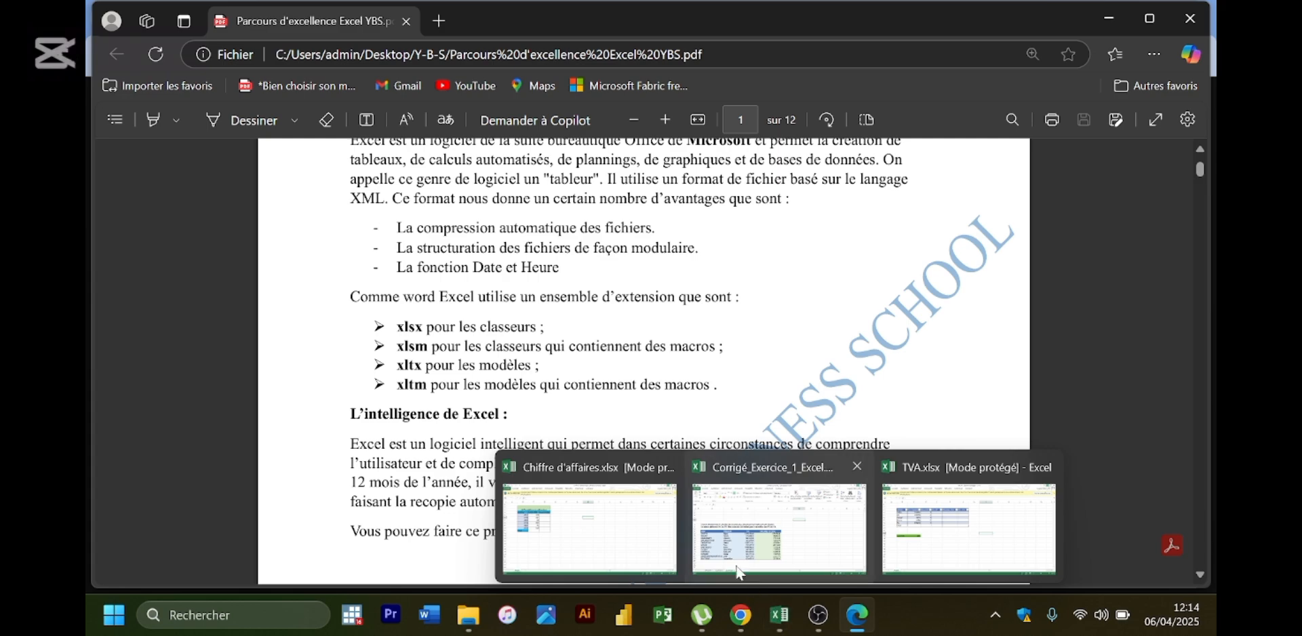
mouse_move(853, 558)
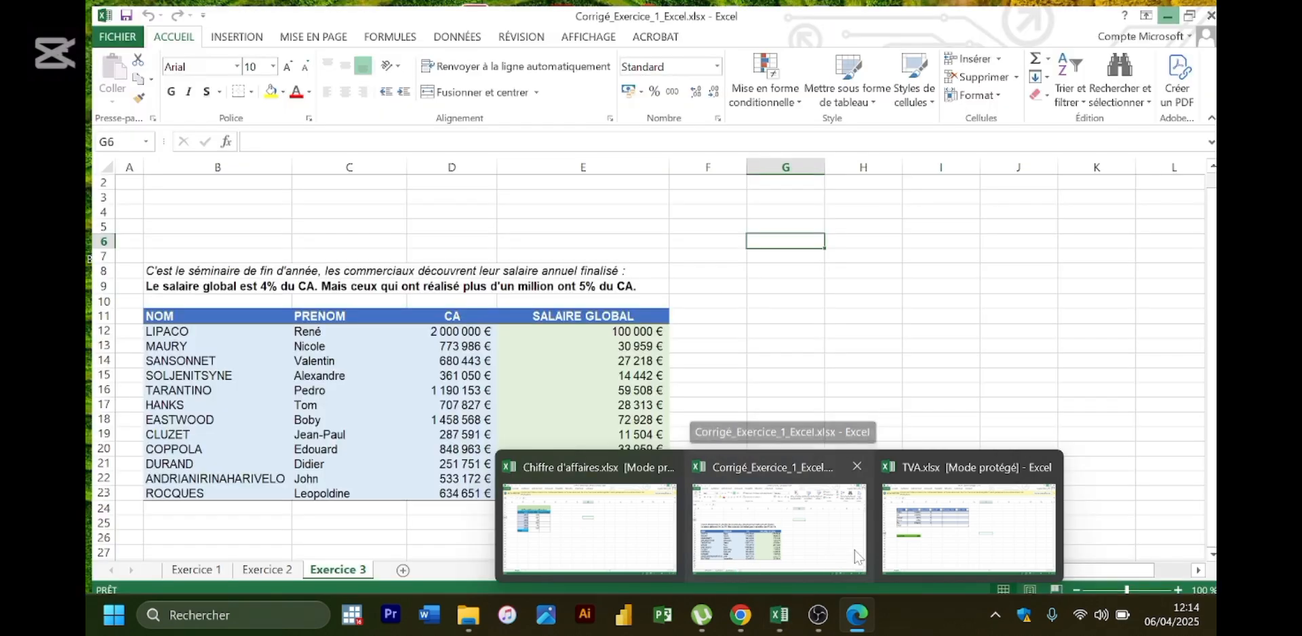
left_click(856, 468)
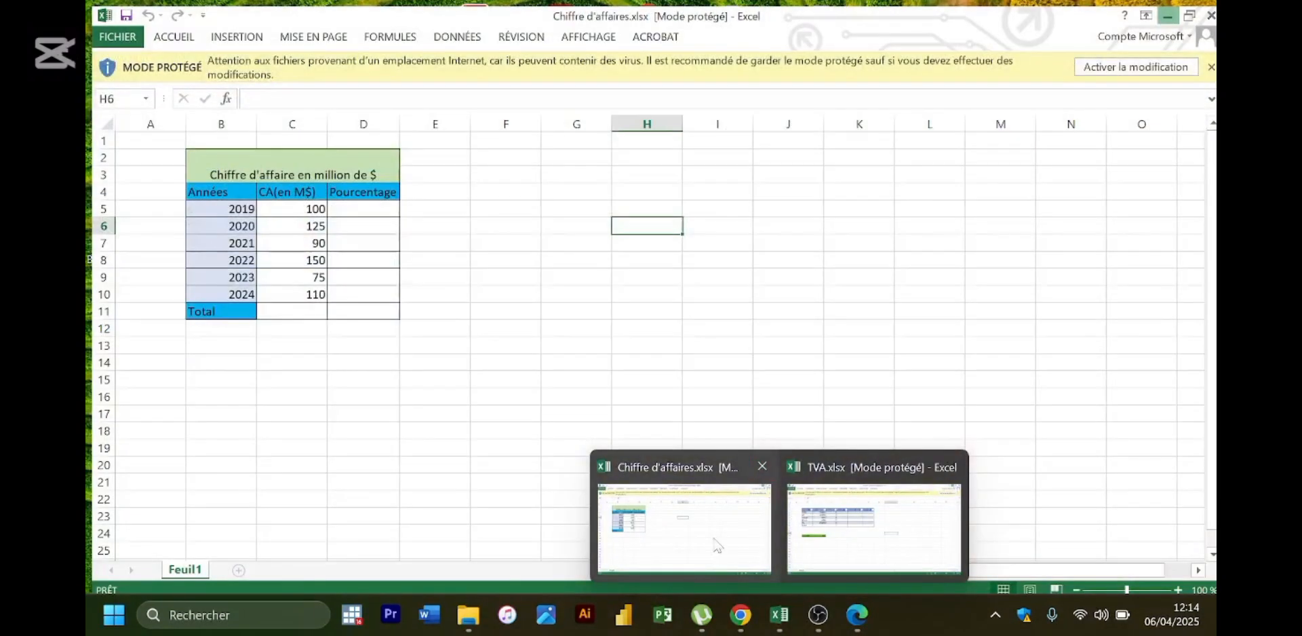
left_click(715, 556)
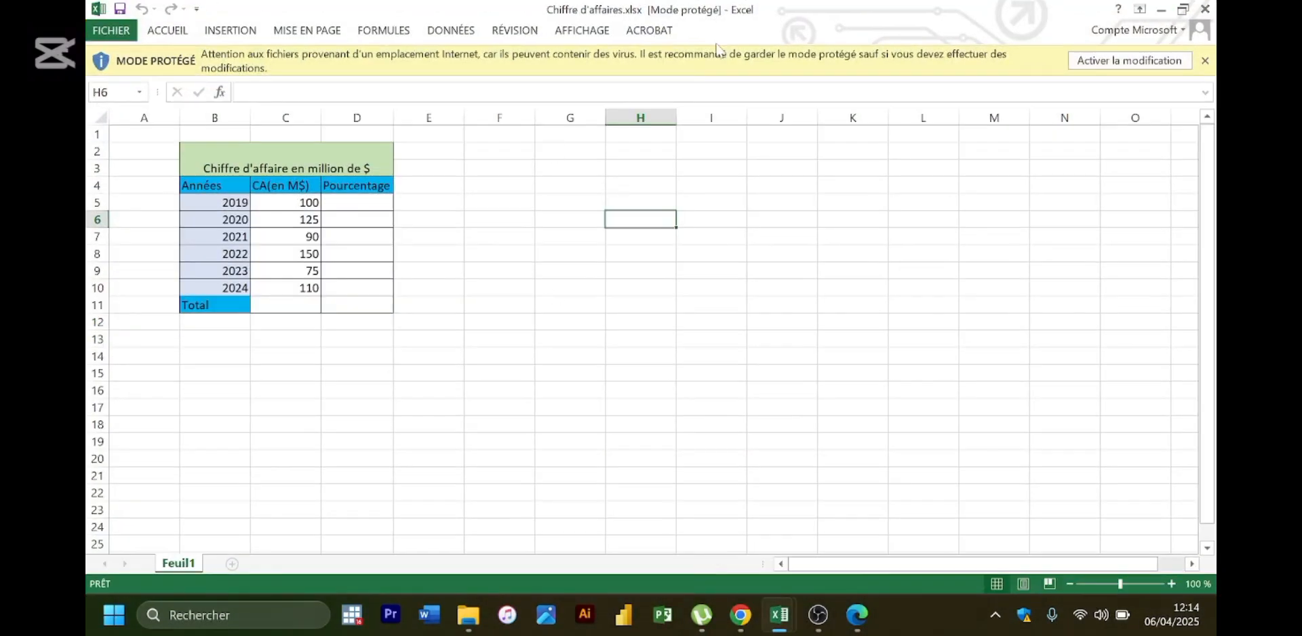
left_click(1129, 60)
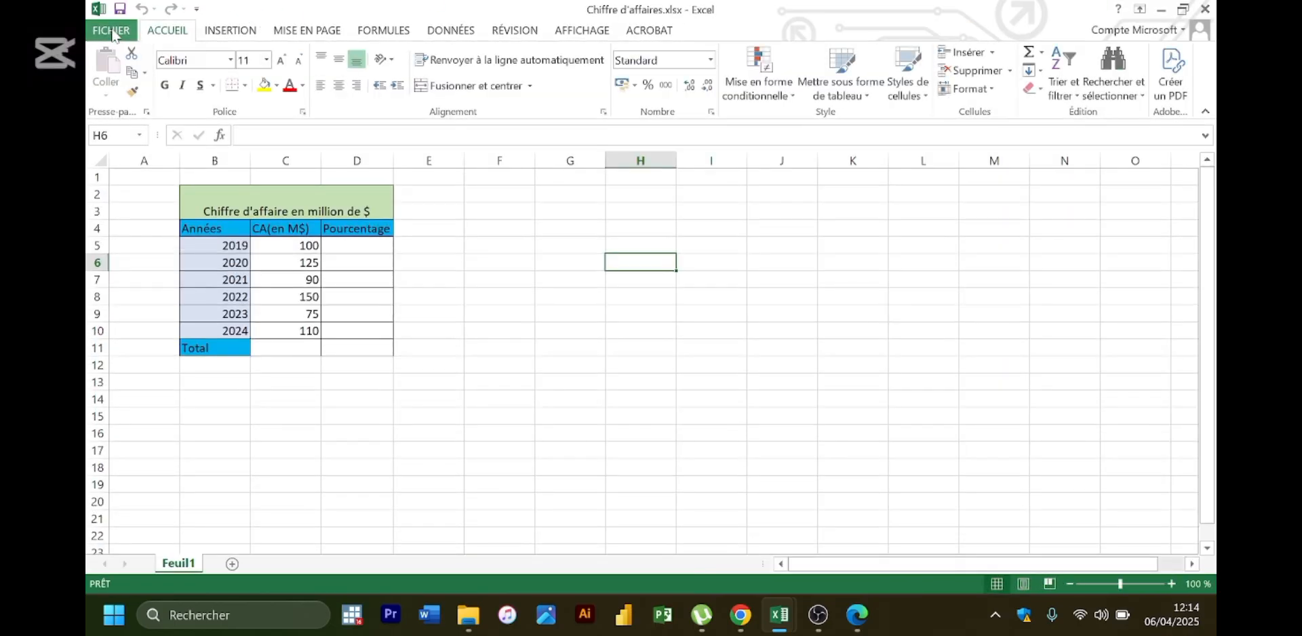
- Create a new blank workbook and bring it to the front after checking the PDF course notes
left_click(111, 29)
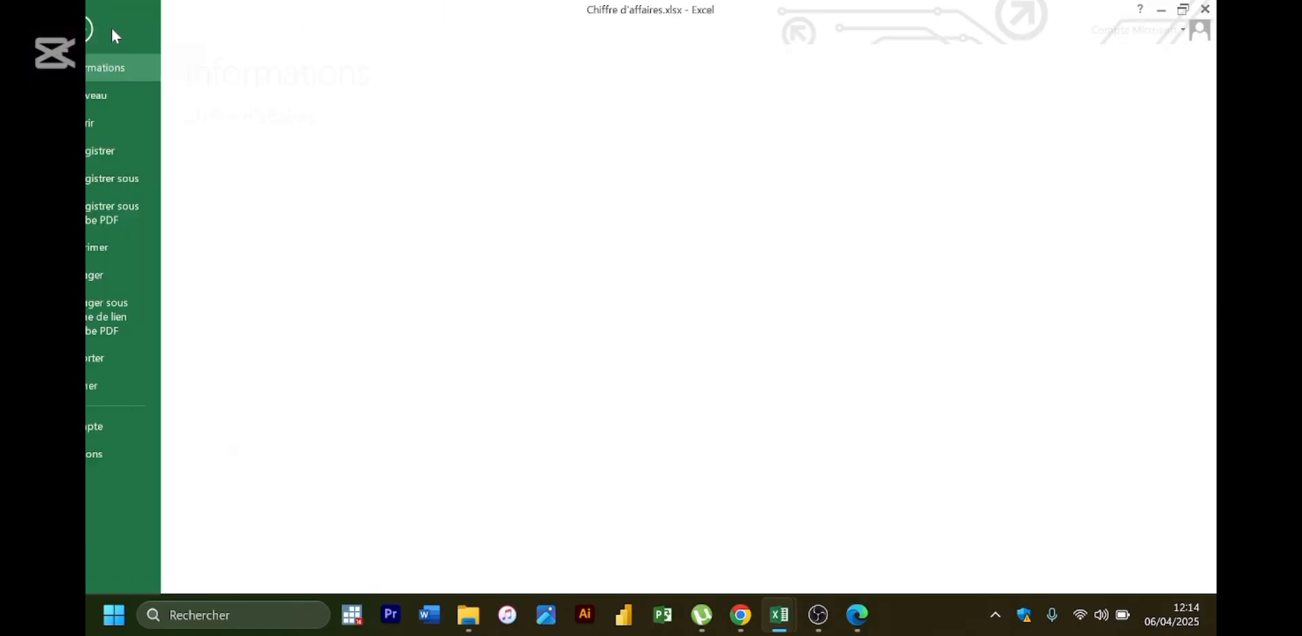
left_click(133, 102)
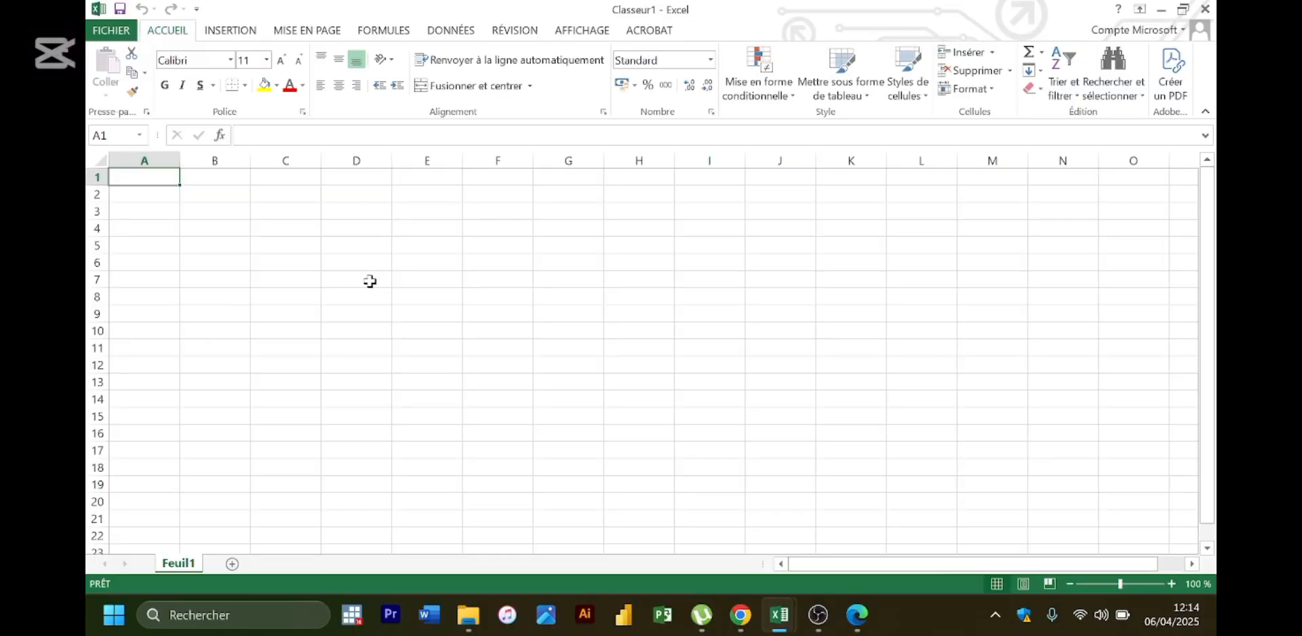
left_click(857, 615)
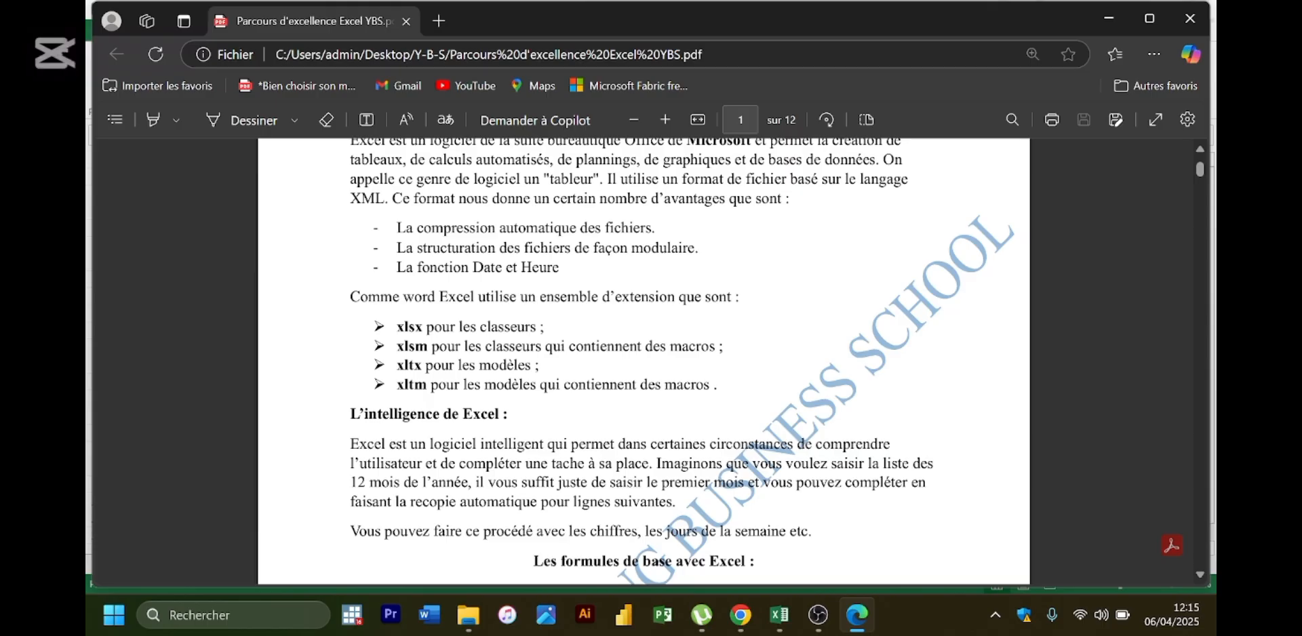
left_click(778, 624)
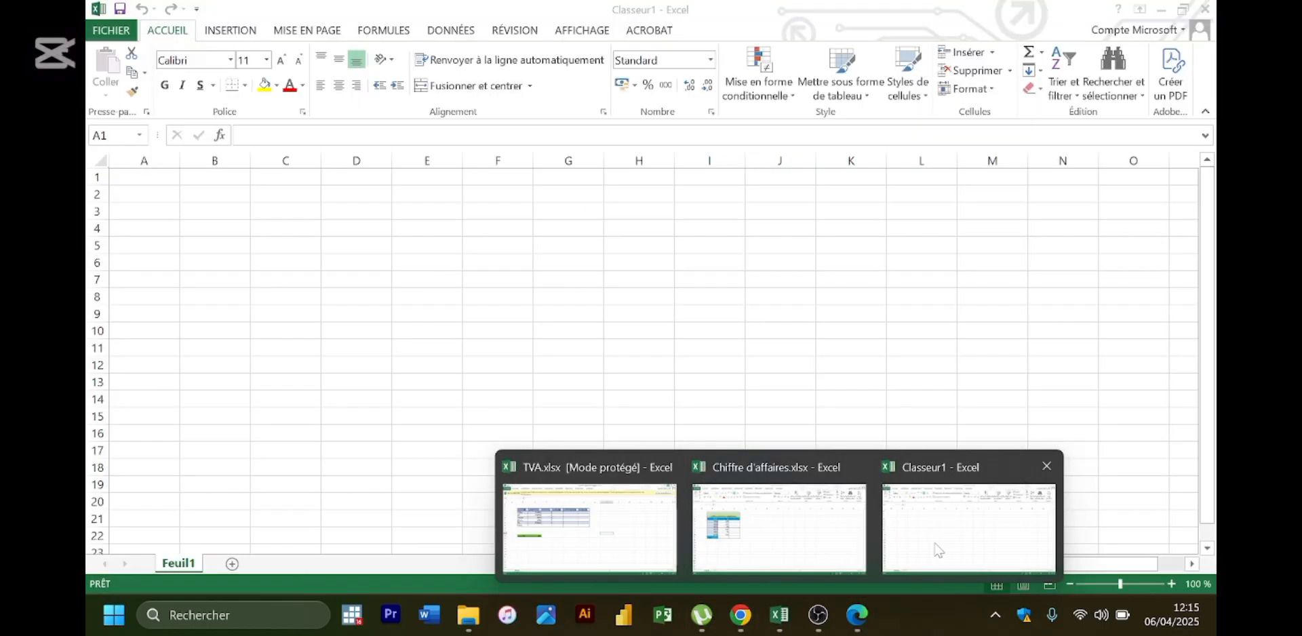
left_click(970, 530)
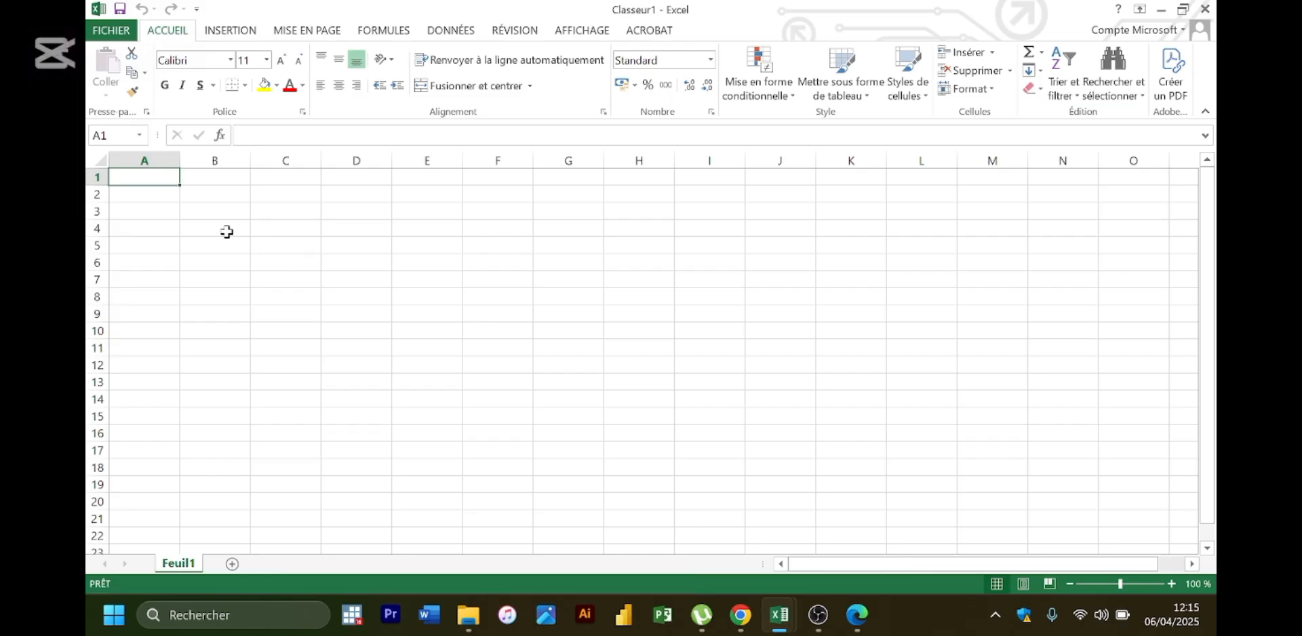
- Enter Janvier in cell A1 of the blank workbook and select that cell
type("Janvier")
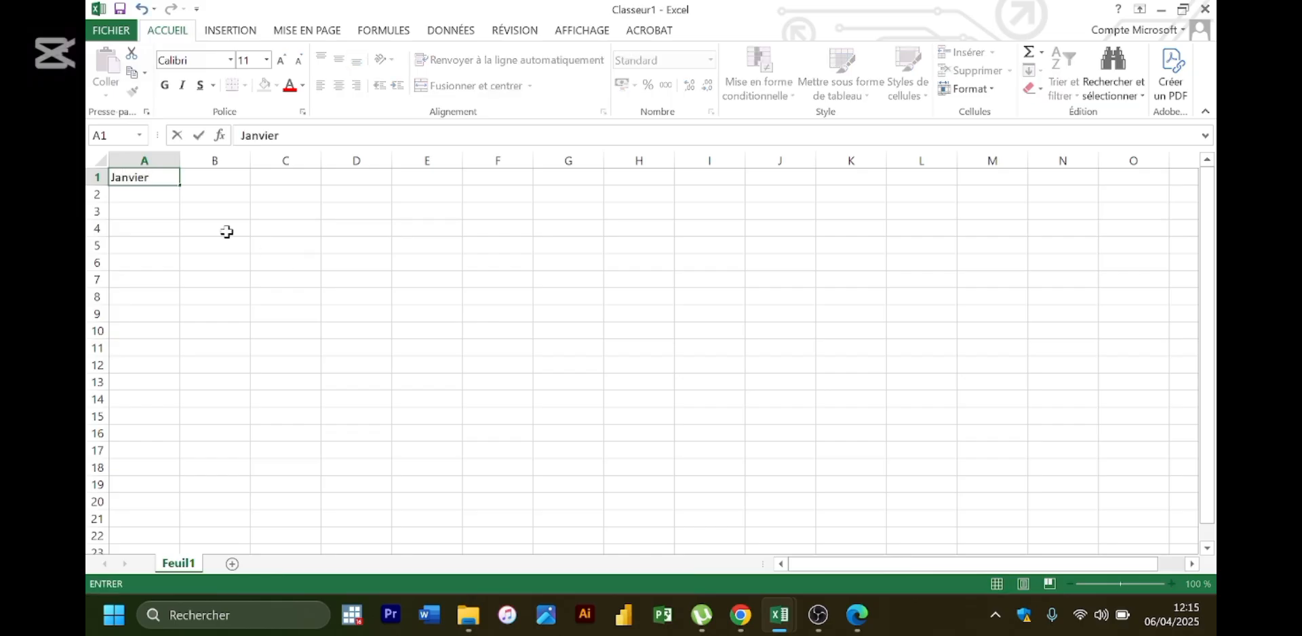
key("Return")
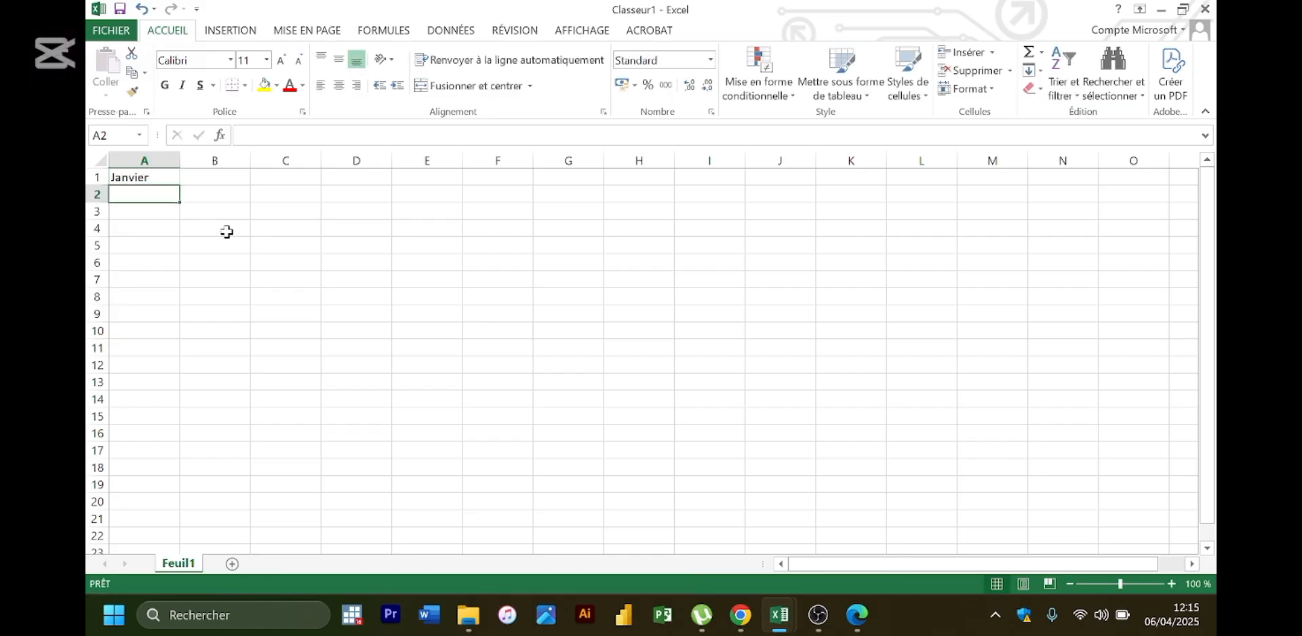
left_click(164, 178)
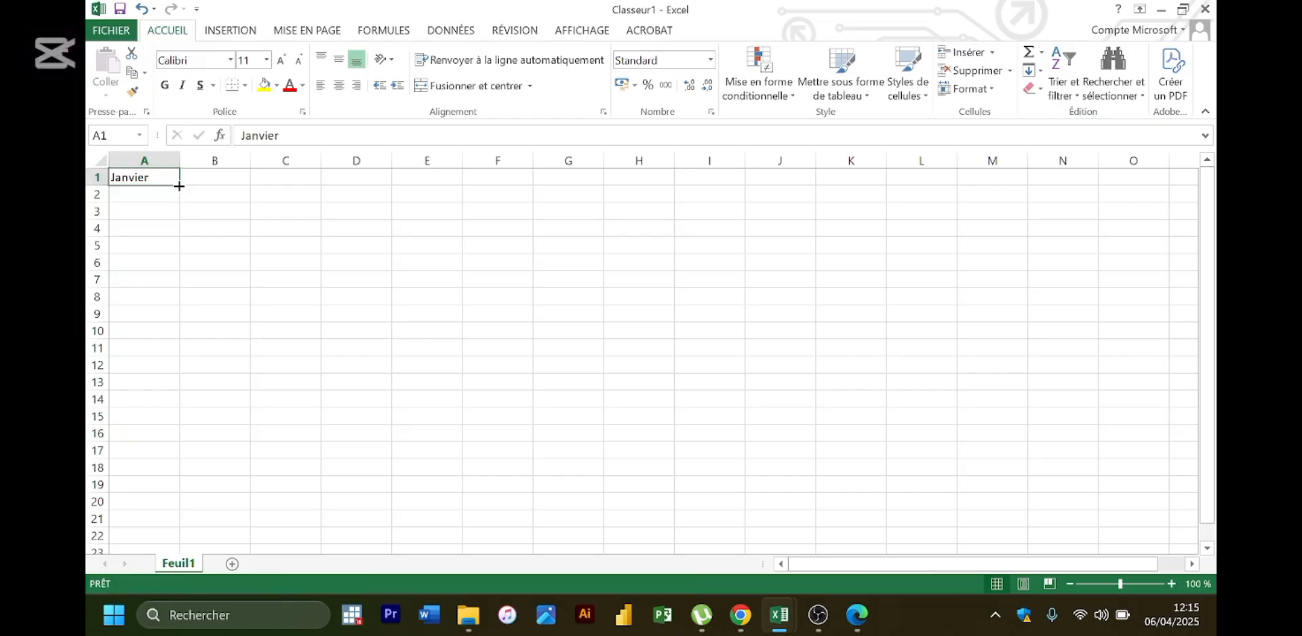
mouse_move(179, 187)
left_mouse_down()
mouse_move(175, 212)
mouse_move(173, 186)
left_mouse_up()
- Select the range A1:A8, and reduce the selection back to cell A1
left_click_drag(157, 179, 148, 304)
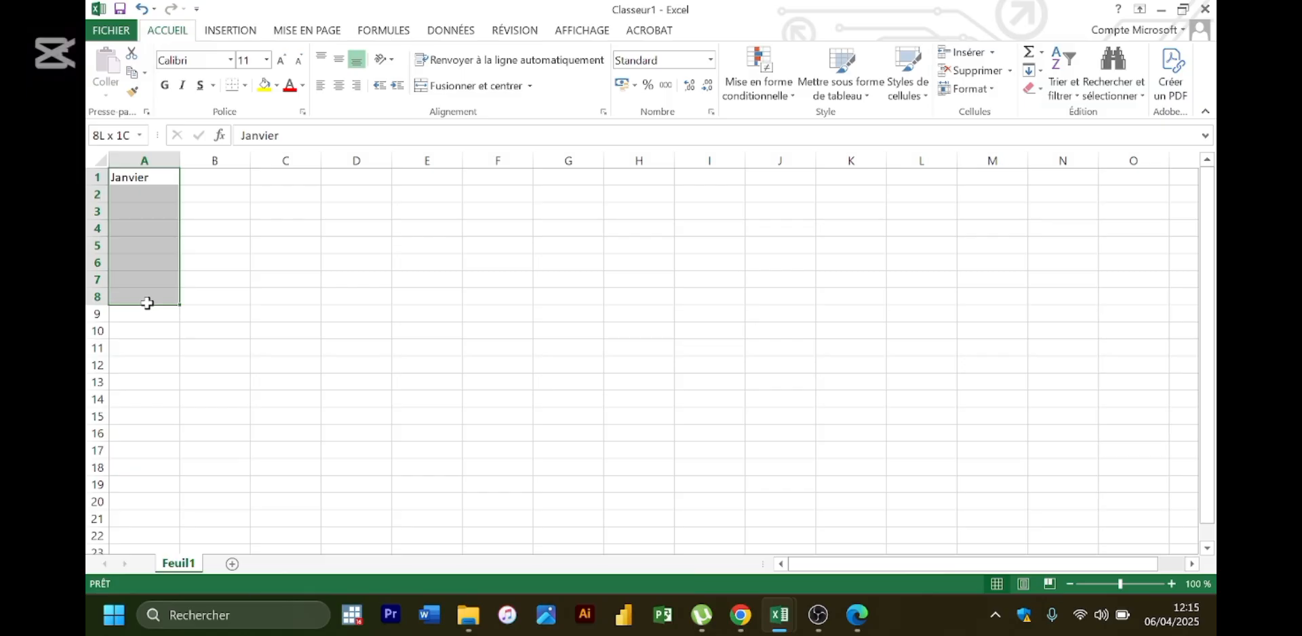
left_click_drag(148, 303, 148, 306)
left_click(152, 176)
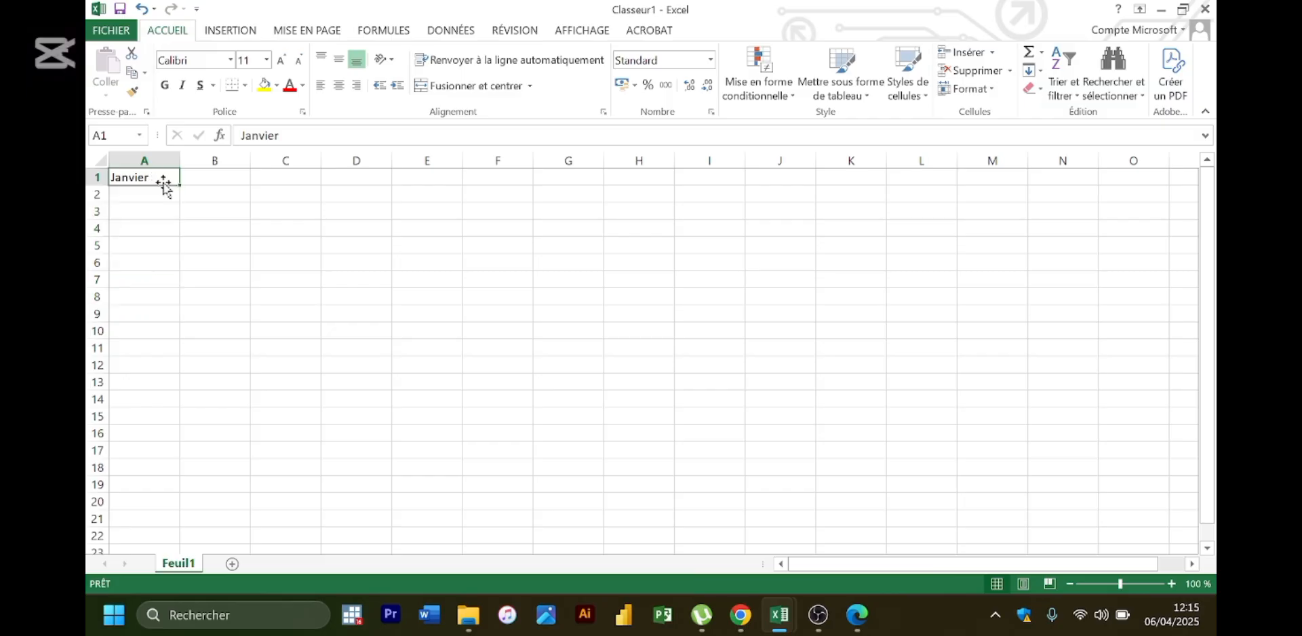
- Move the Janvier cell from A1 to O5 and back to A1
left_click_drag(164, 184, 164, 207)
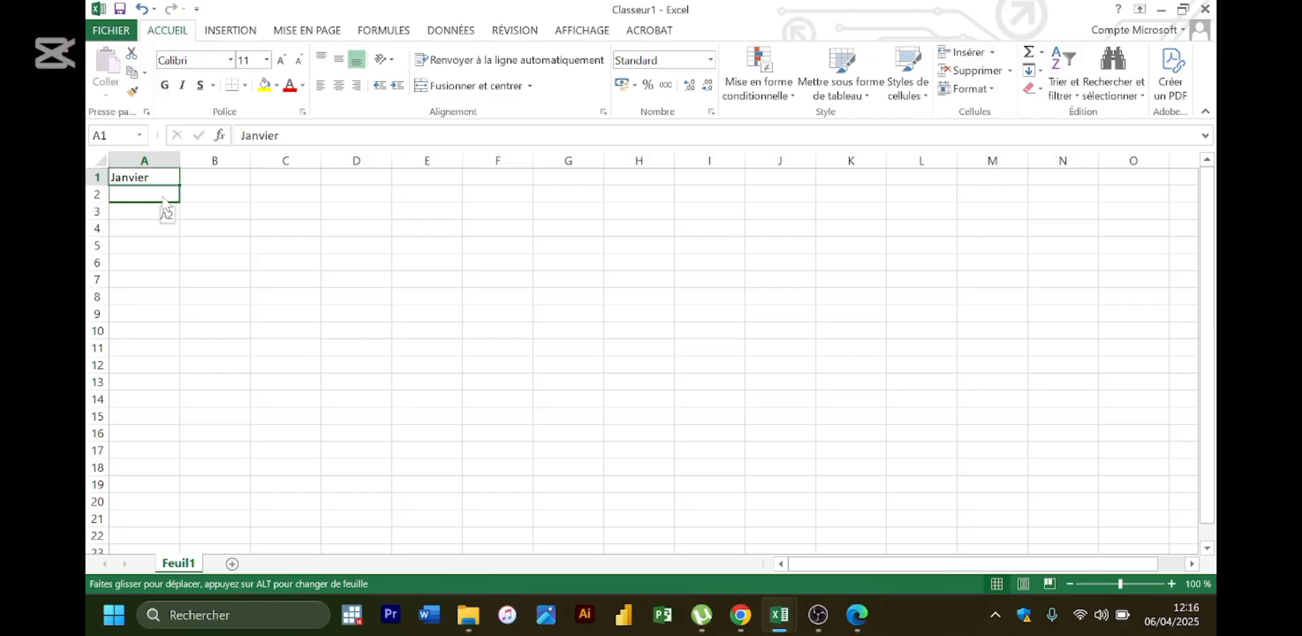
left_click_drag(163, 201, 163, 187)
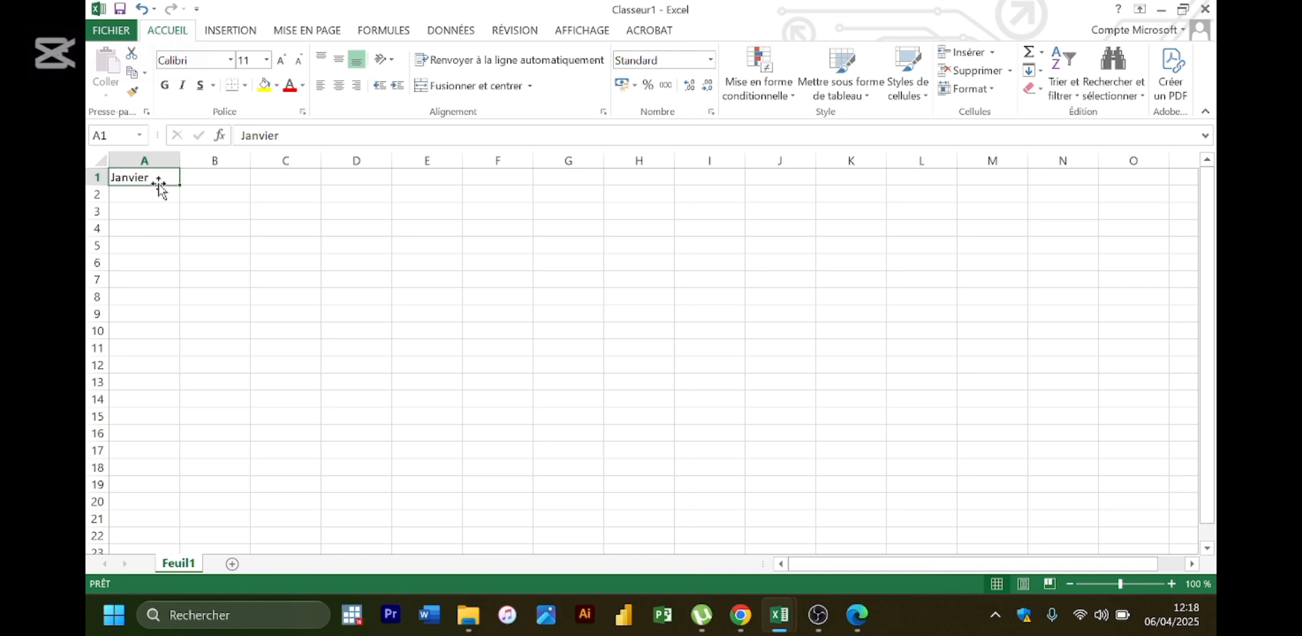
left_click_drag(161, 187, 162, 192)
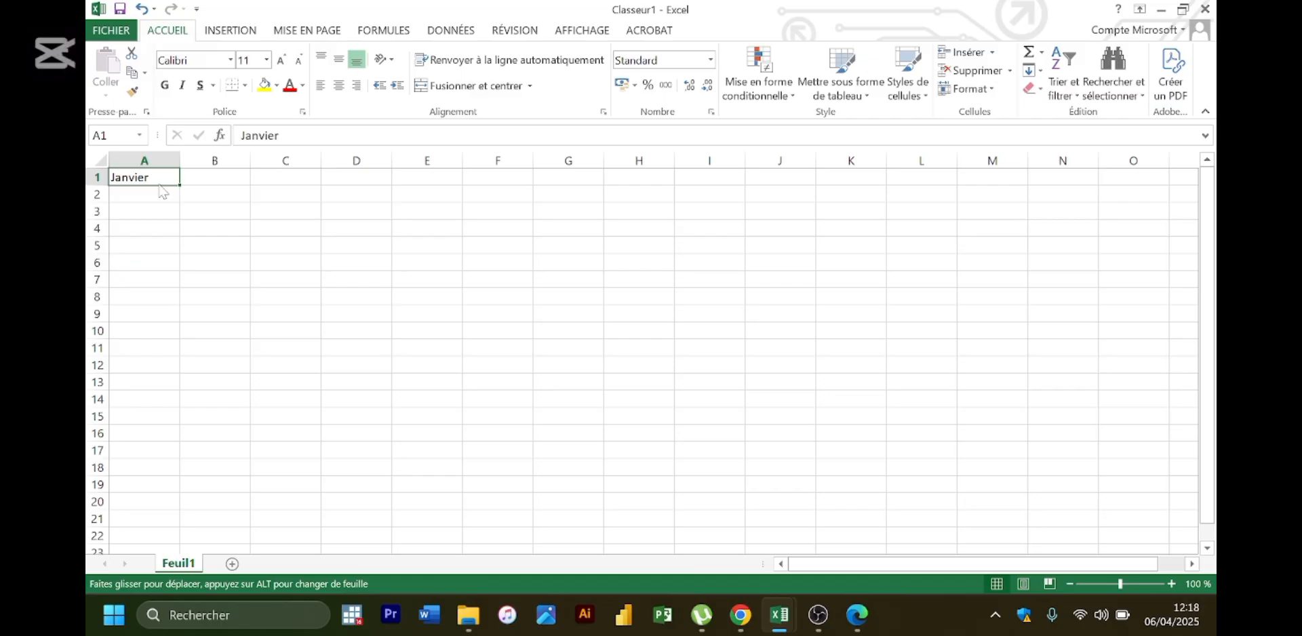
left_click_drag(163, 191, 1135, 250)
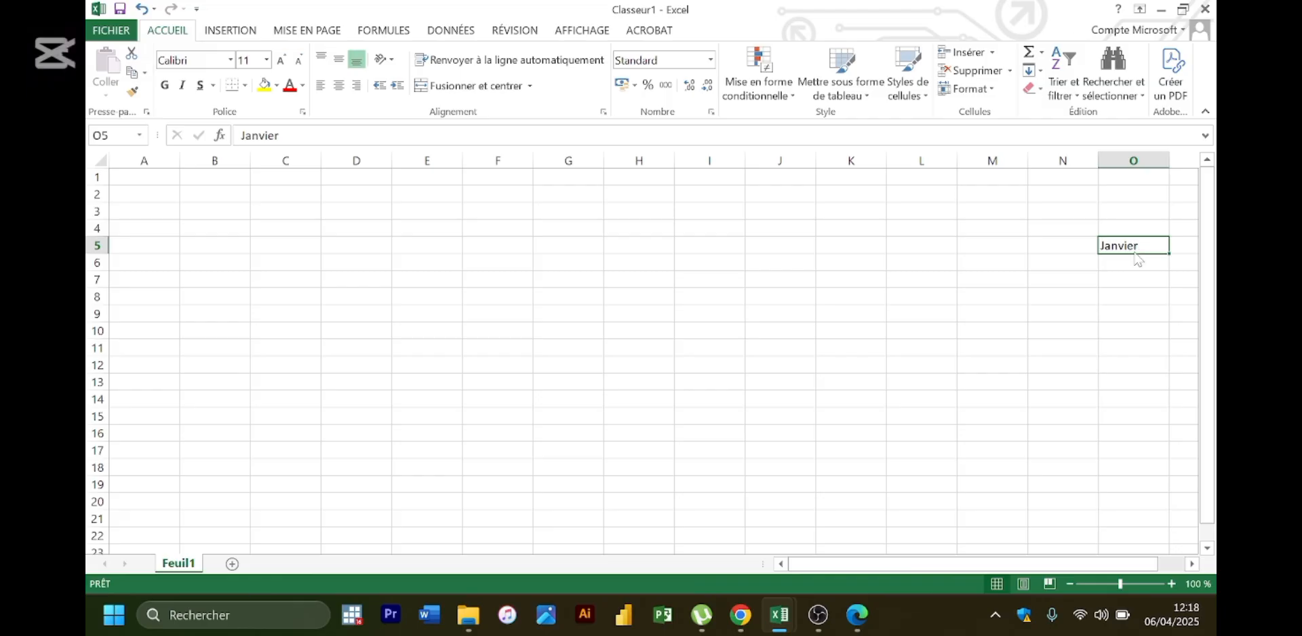
left_click_drag(1134, 251, 145, 180)
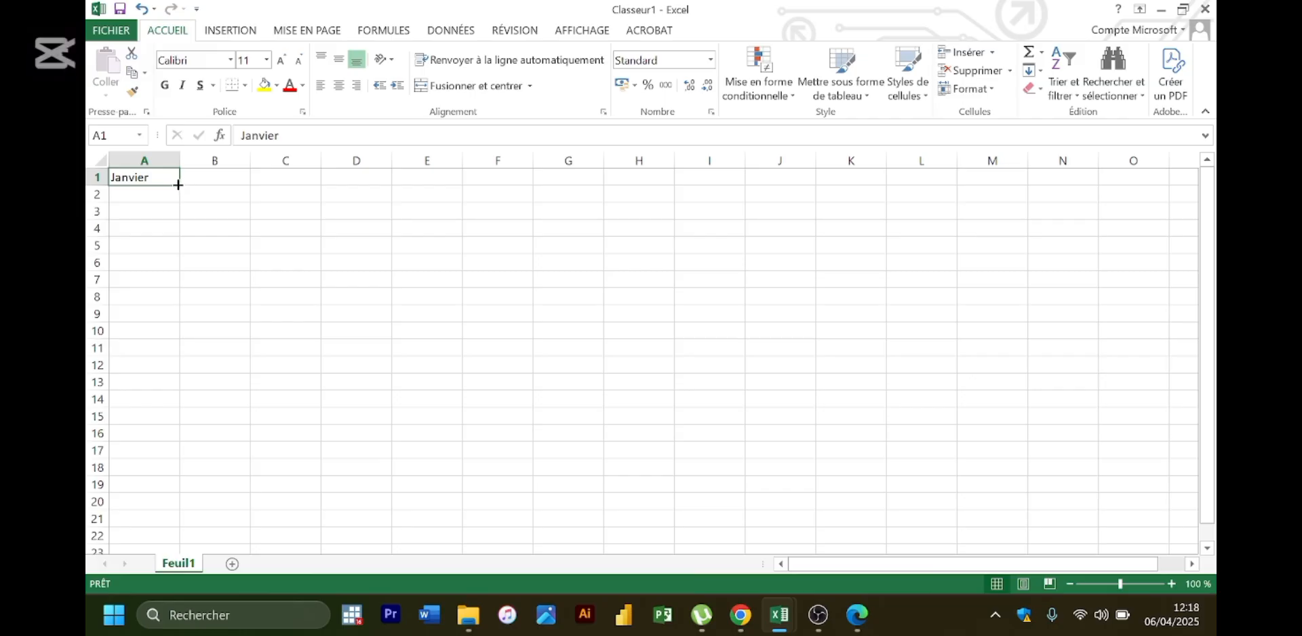
- Autofill the months from Janvier in A1 down to A12, extend the series to A19, and undo that extension
left_click_drag(178, 185, 177, 185)
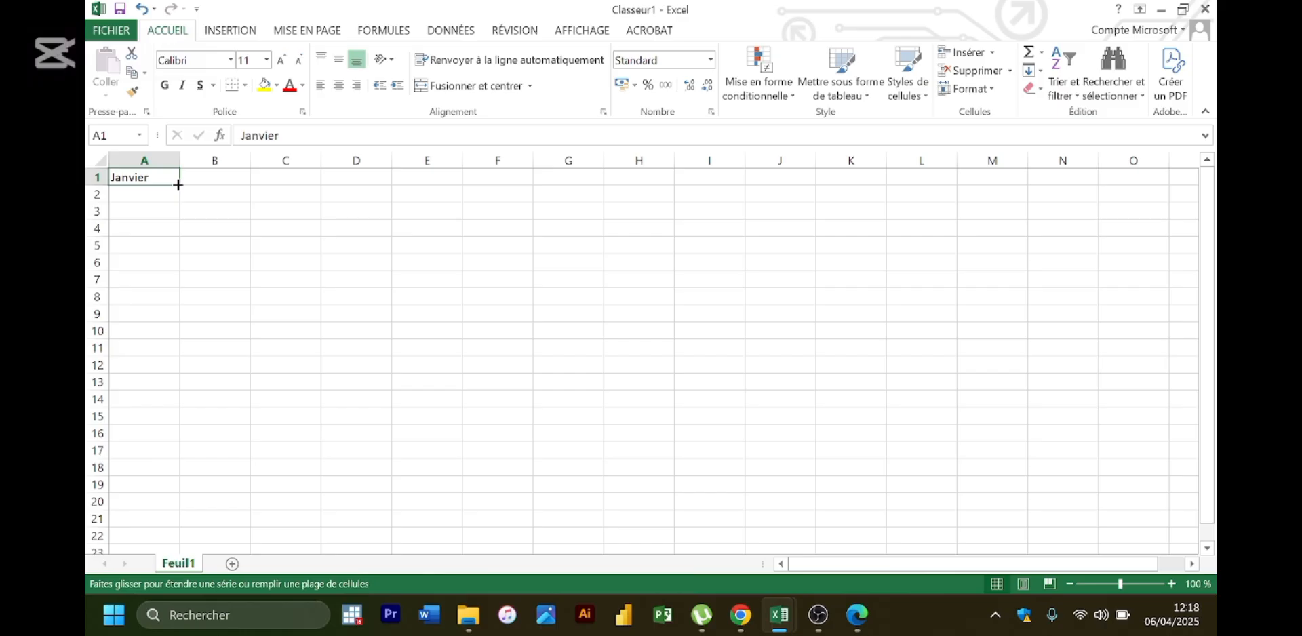
left_click_drag(178, 184, 171, 380)
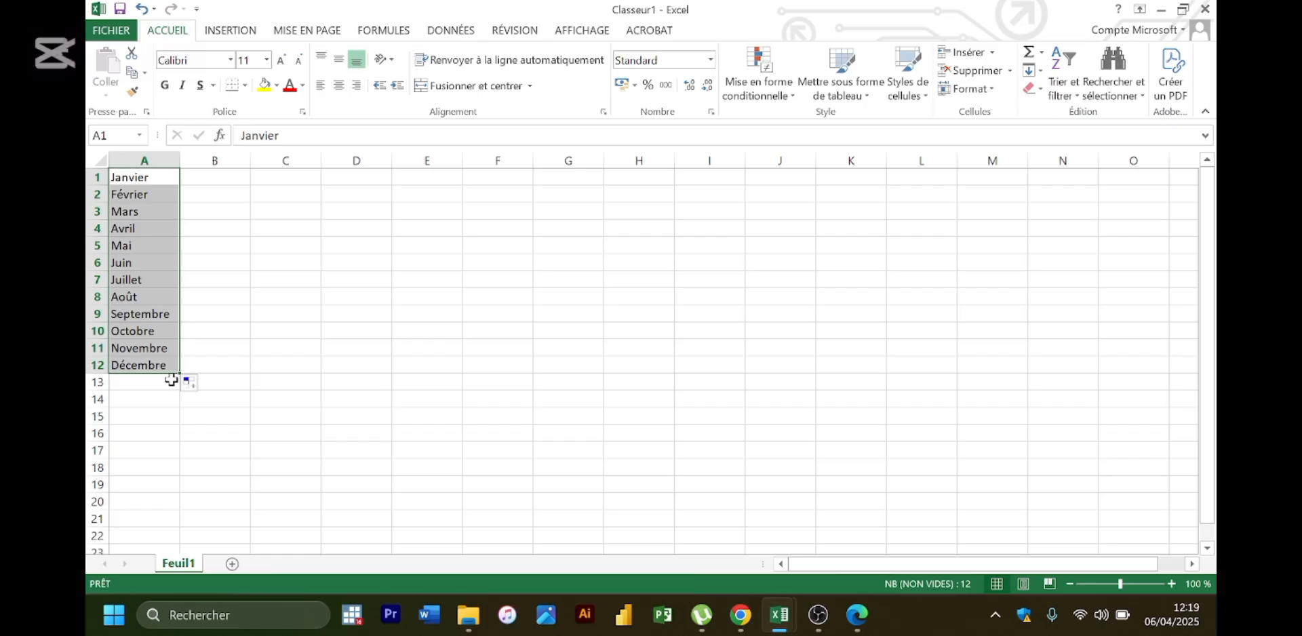
left_click_drag(179, 372, 161, 500)
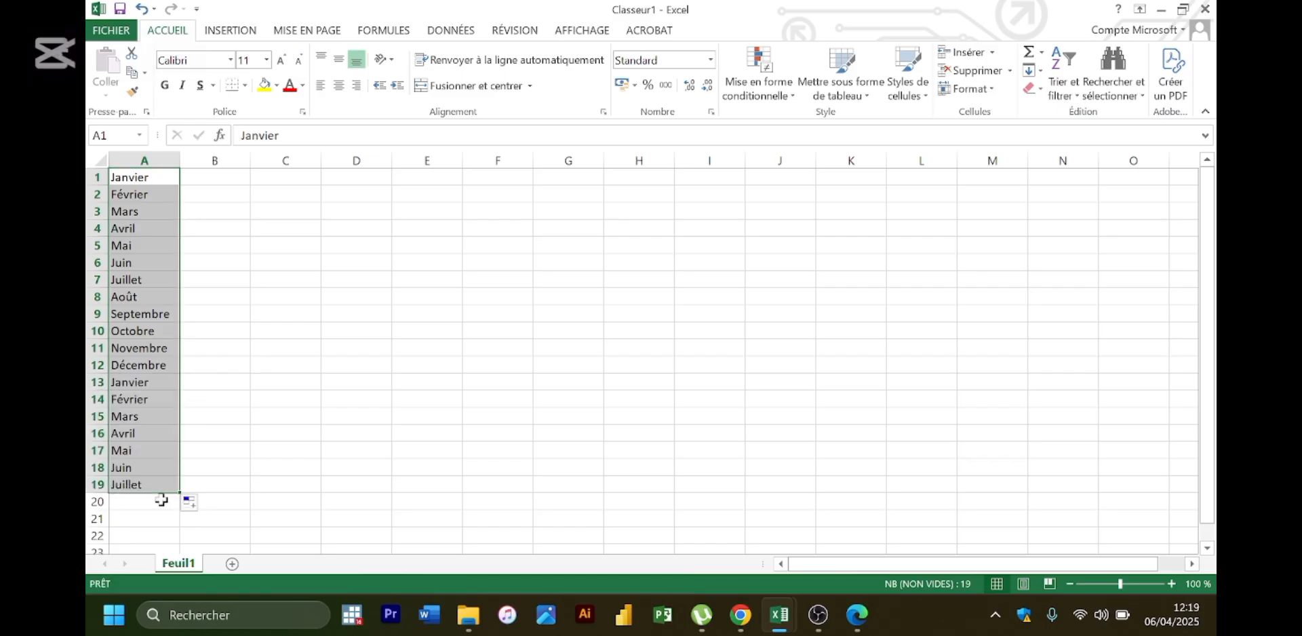
key("ctrl+z")
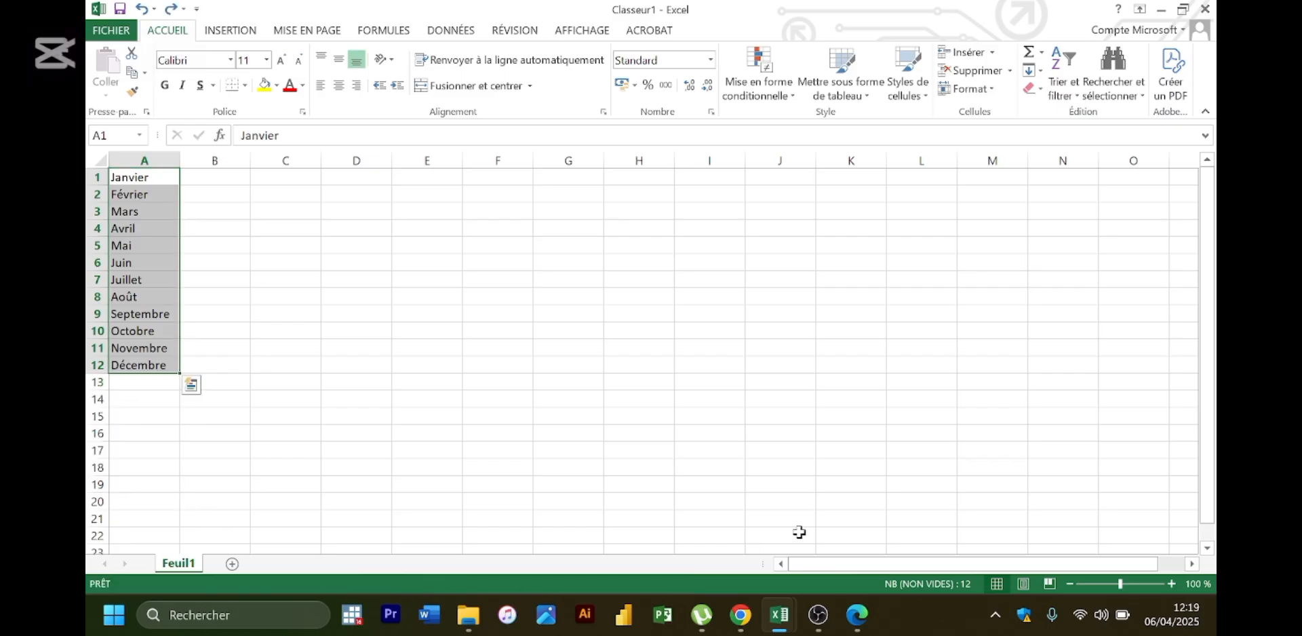
- Switch to the PDF course notes in Edge and review the sections on Excel's intelligence and basic formulas
left_click(874, 616)
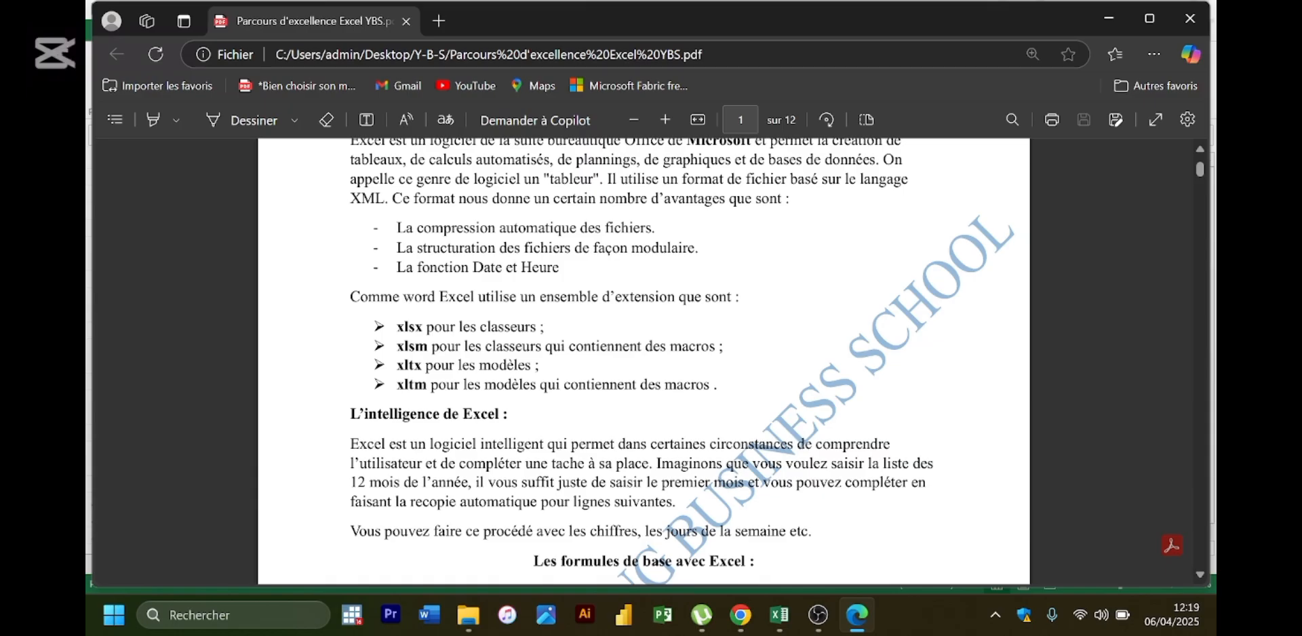
scroll(645, 360, "down", 2)
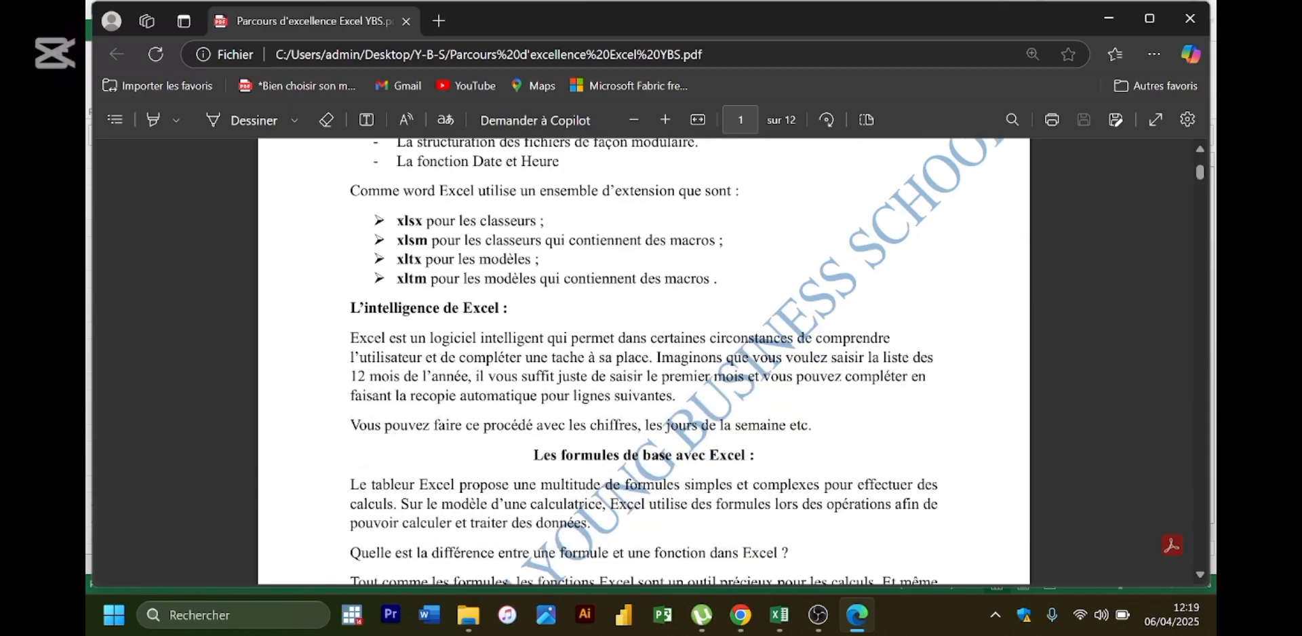
scroll(644, 359, "down", 2)
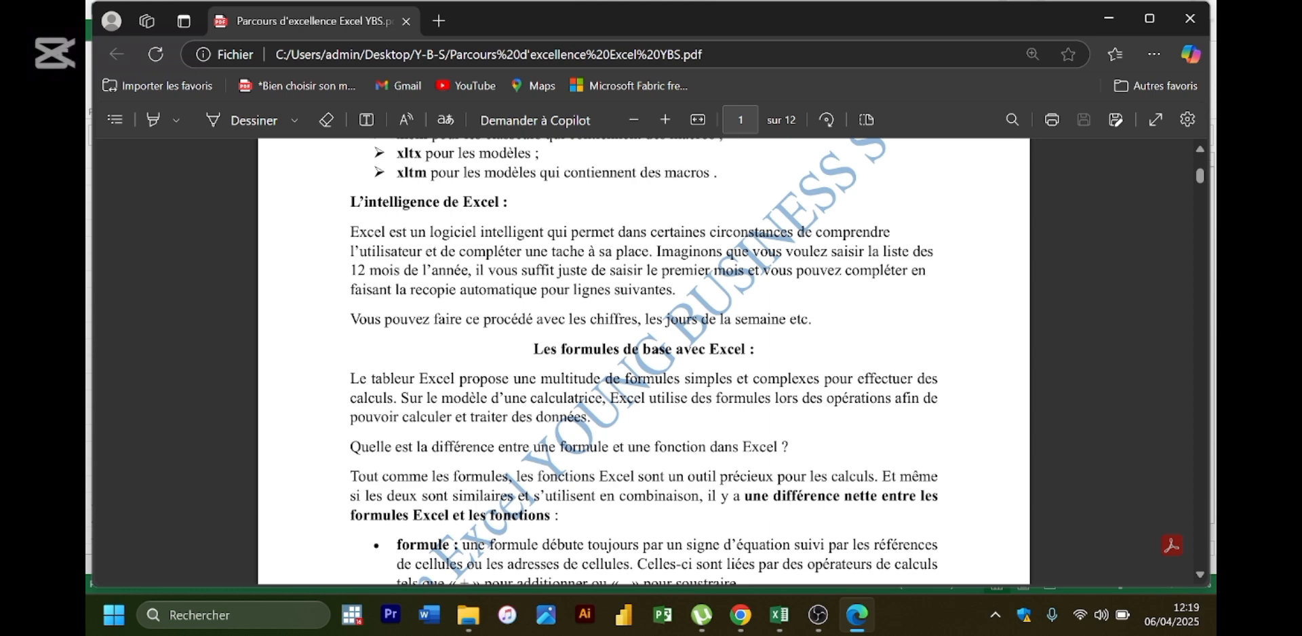
scroll(644, 359, "up", 2)
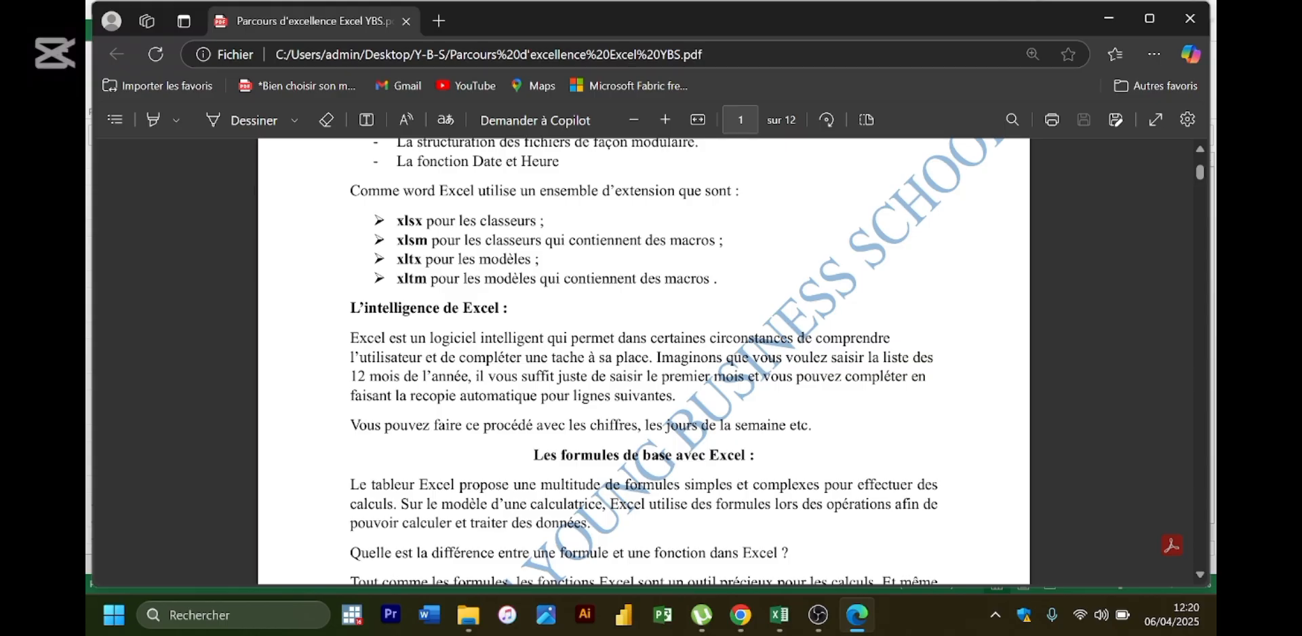
scroll(644, 361, "down", 1)
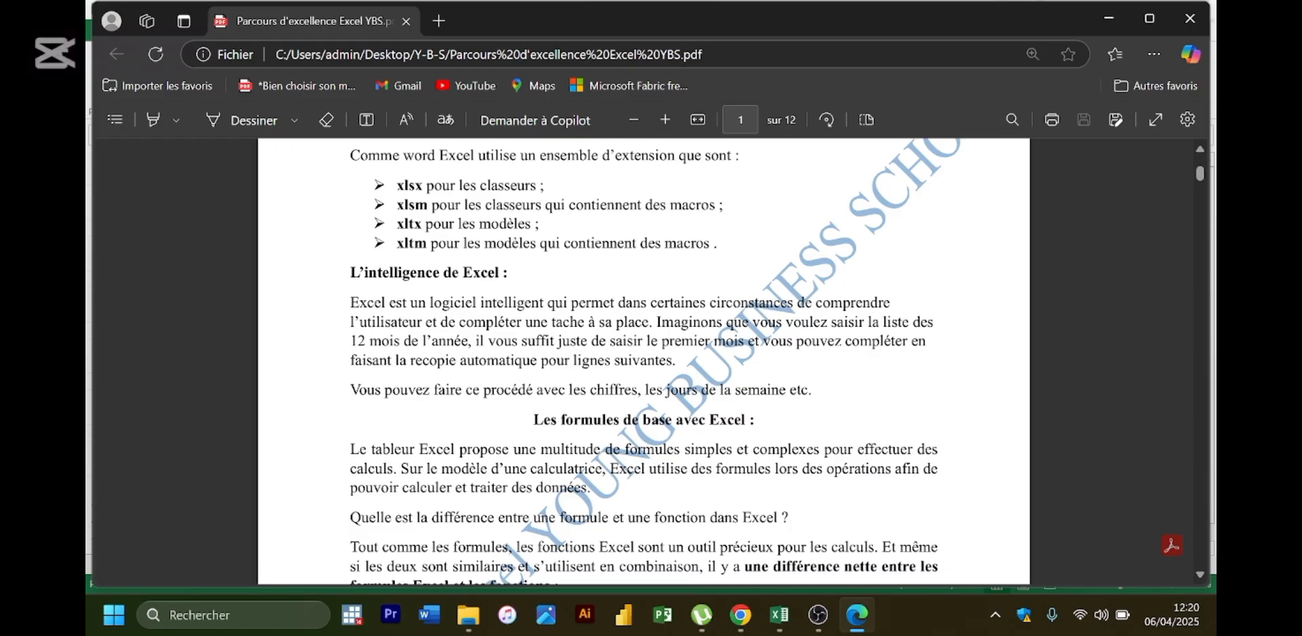
scroll(644, 361, "down", 1)
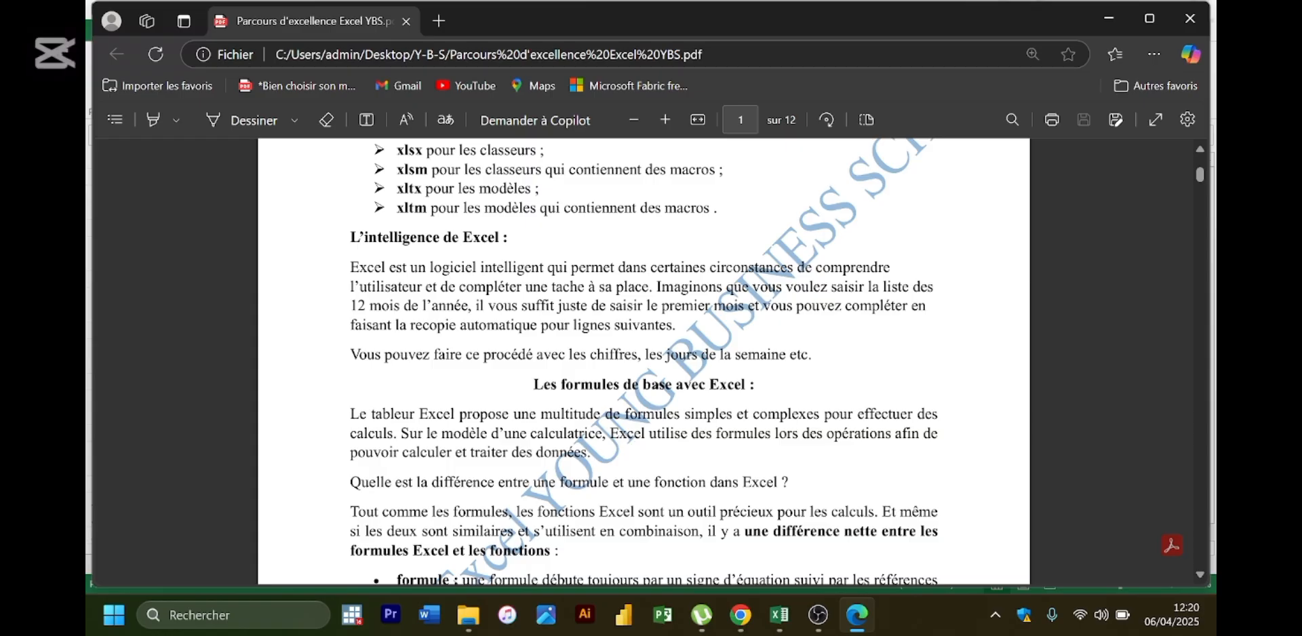
scroll(644, 360, "down", 1)
scroll(644, 360, "down", 1)
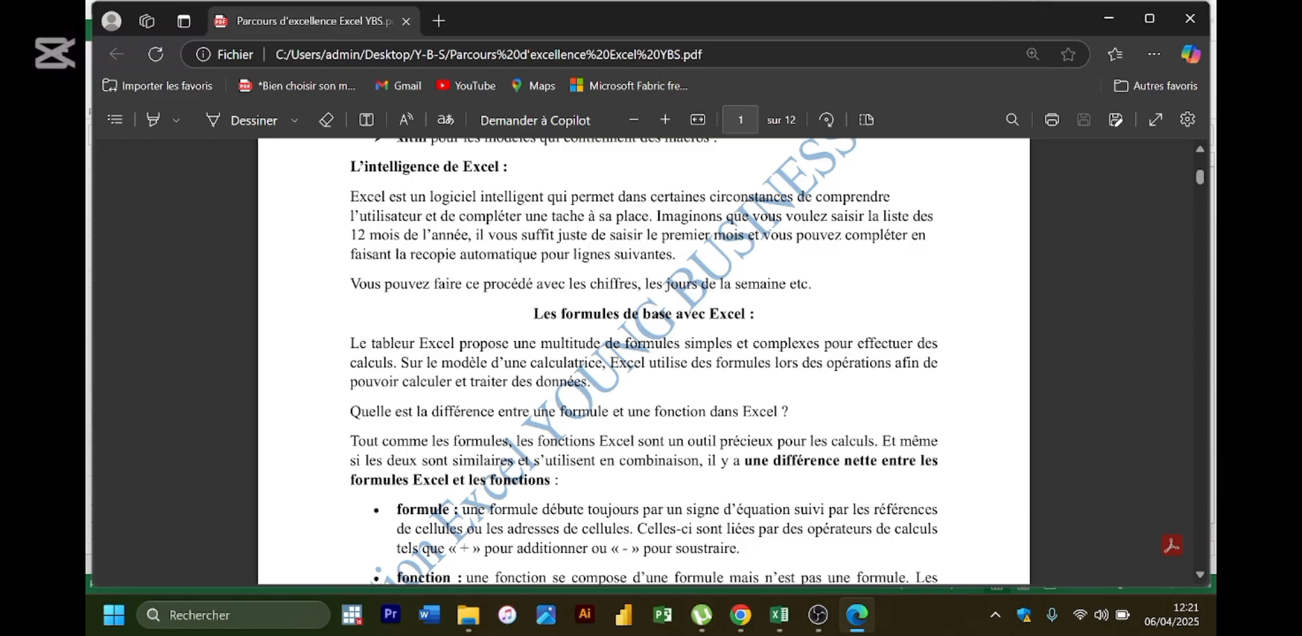
- Read the course notes' explanation of the difference between a formula and a function in Excel
scroll(644, 361, "down", 1)
scroll(644, 361, "down", 1)
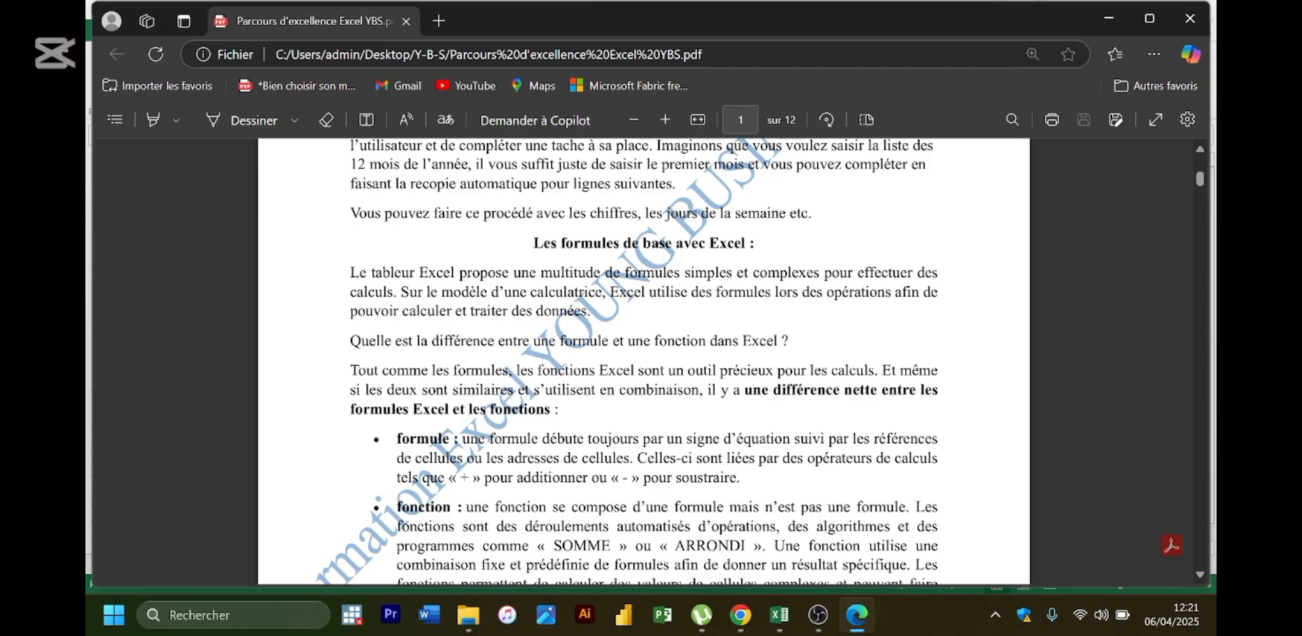
scroll(644, 359, "down", 1)
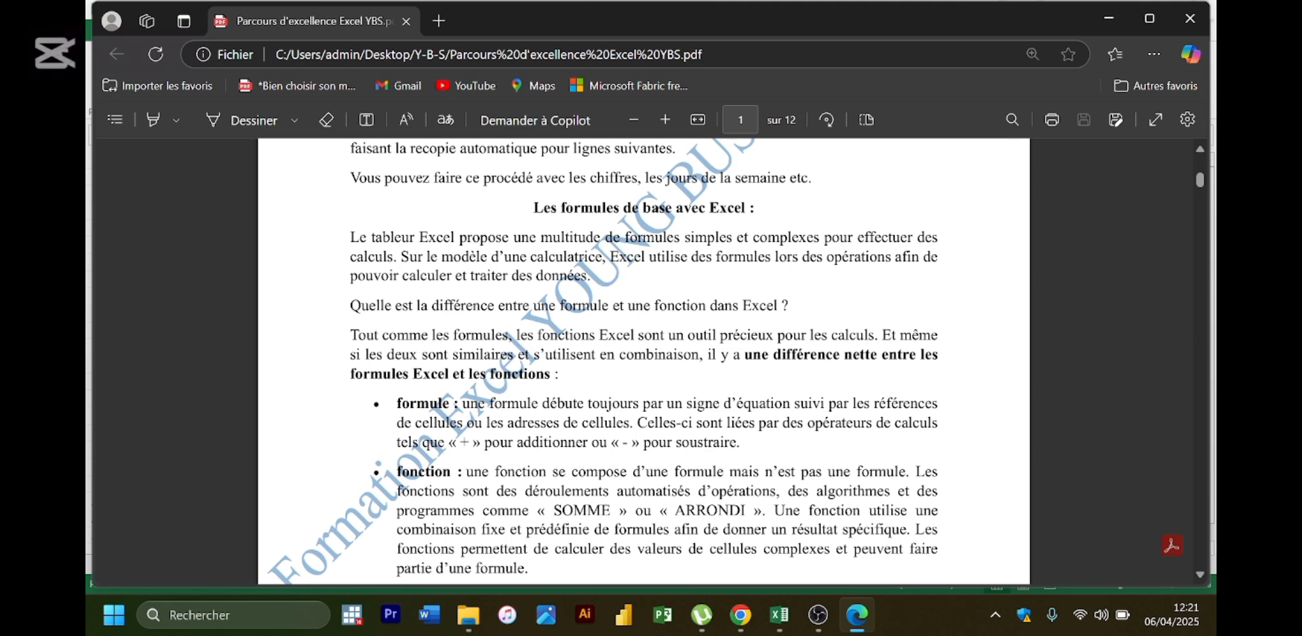
scroll(644, 360, "down", 1)
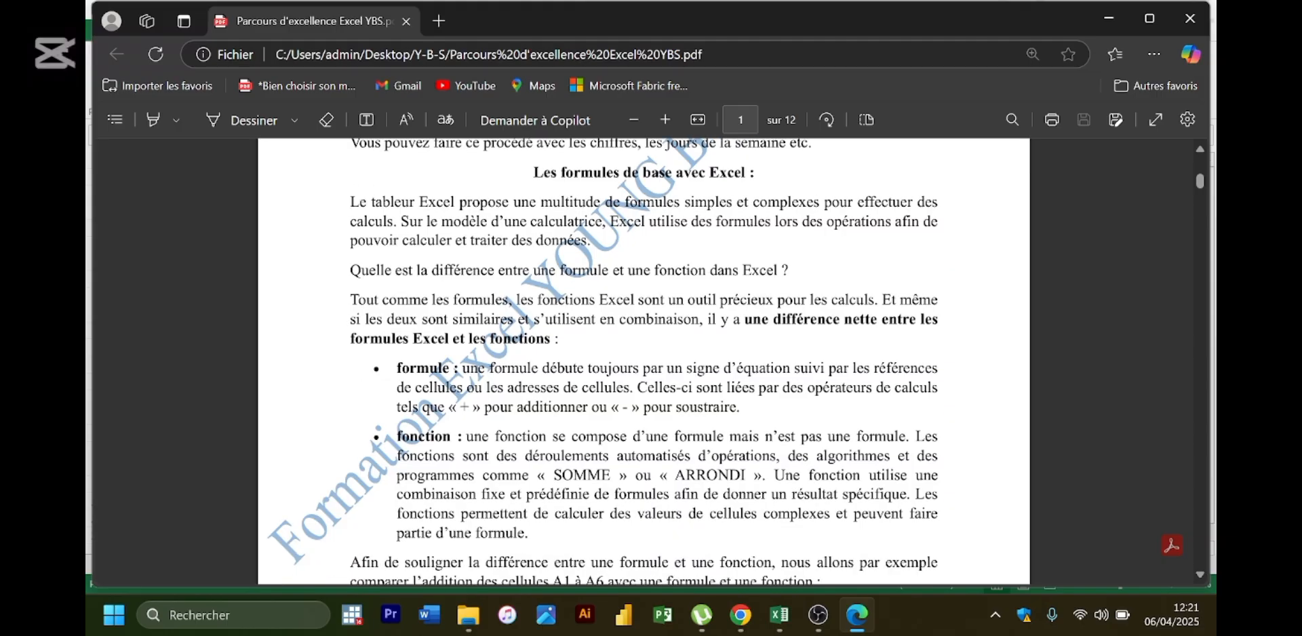
scroll(644, 360, "down", 1)
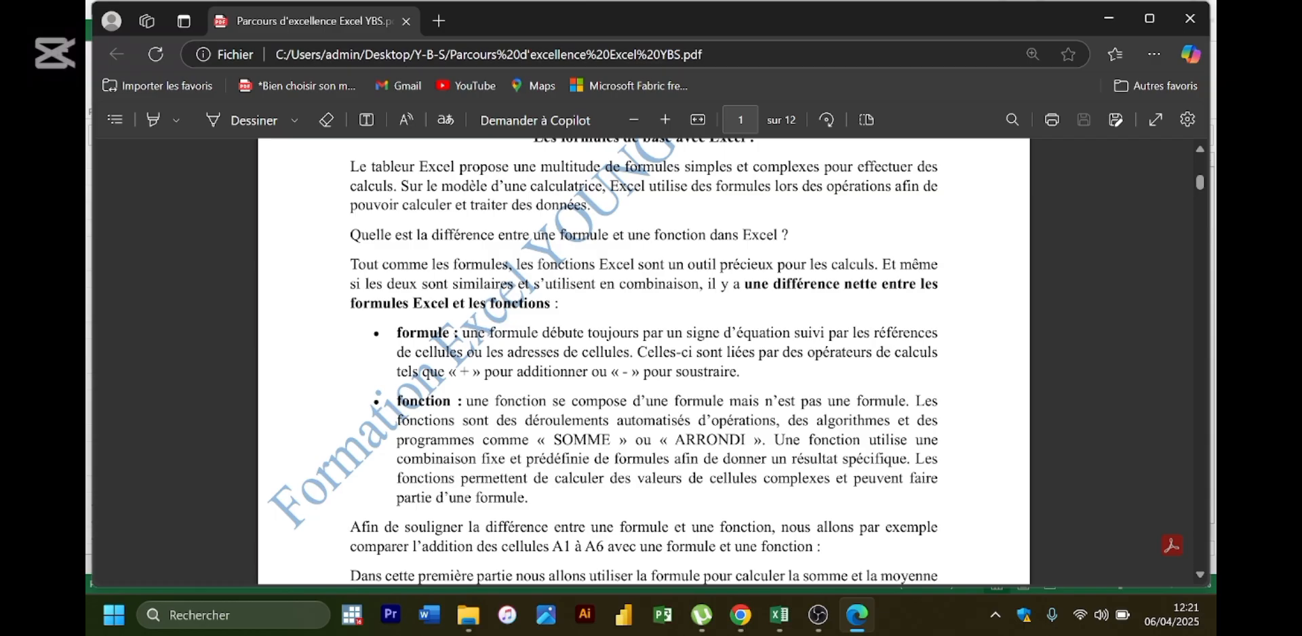
scroll(645, 360, "down", 1)
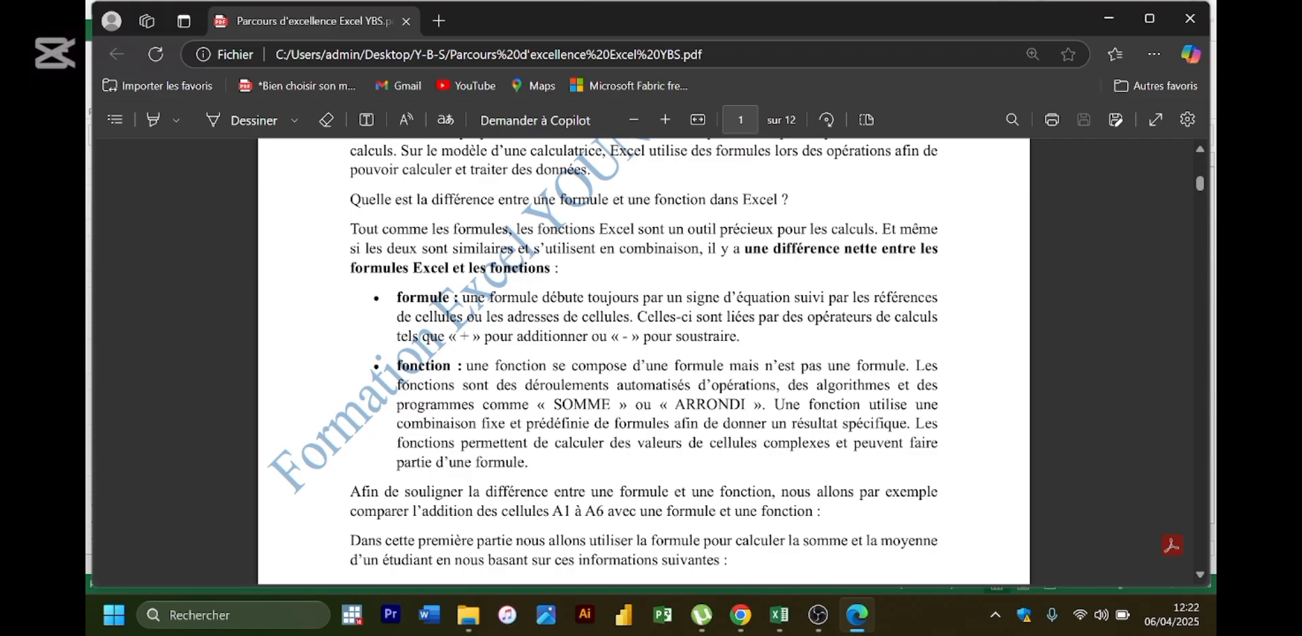
scroll(644, 359, "down", 1)
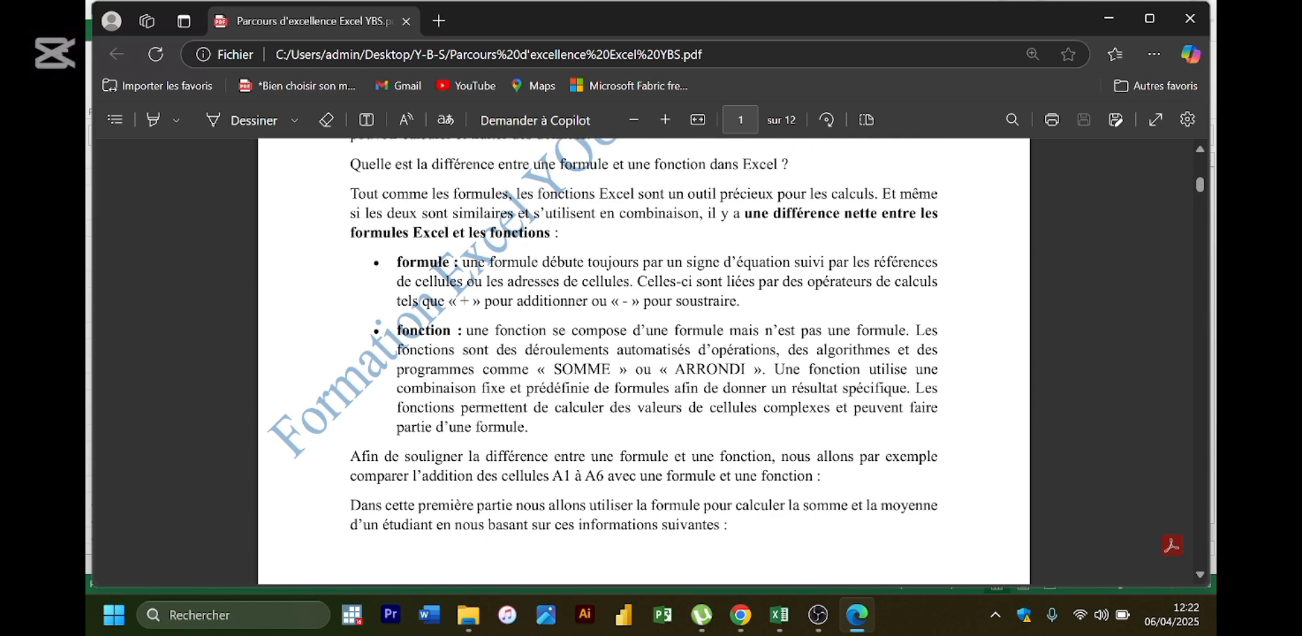
scroll(645, 360, "down", 1)
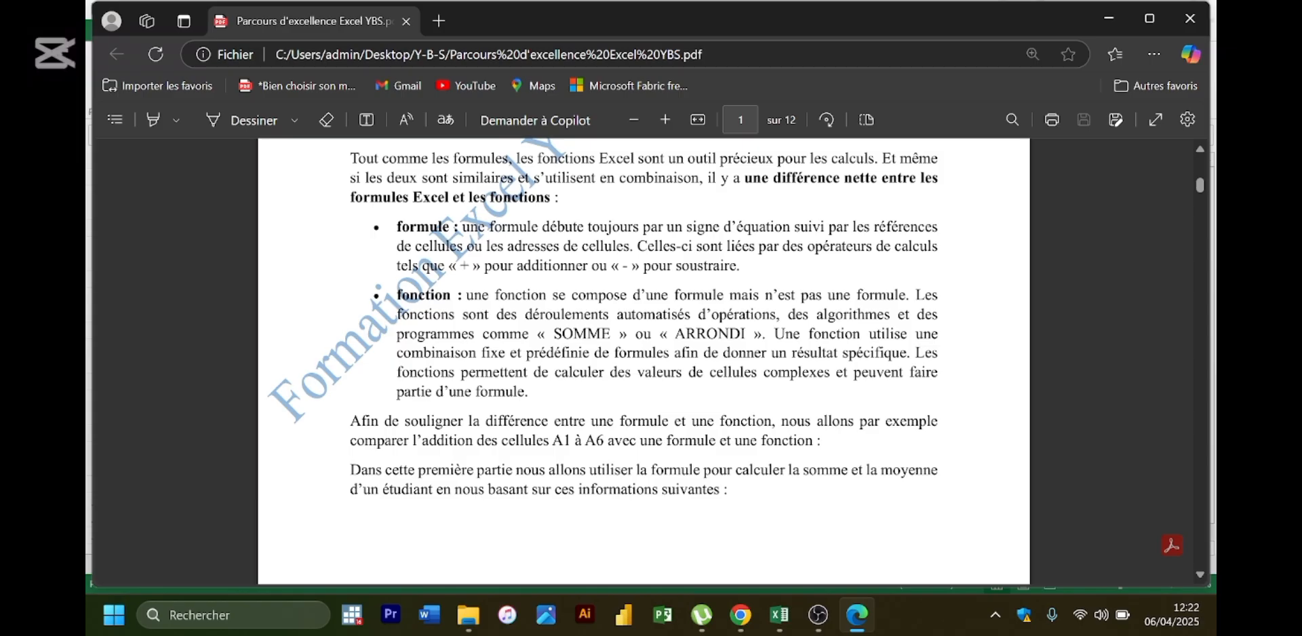
- Examine the Somme par formule example table of subjects and marks on page 2 of the notes
scroll(644, 360, "down", 6)
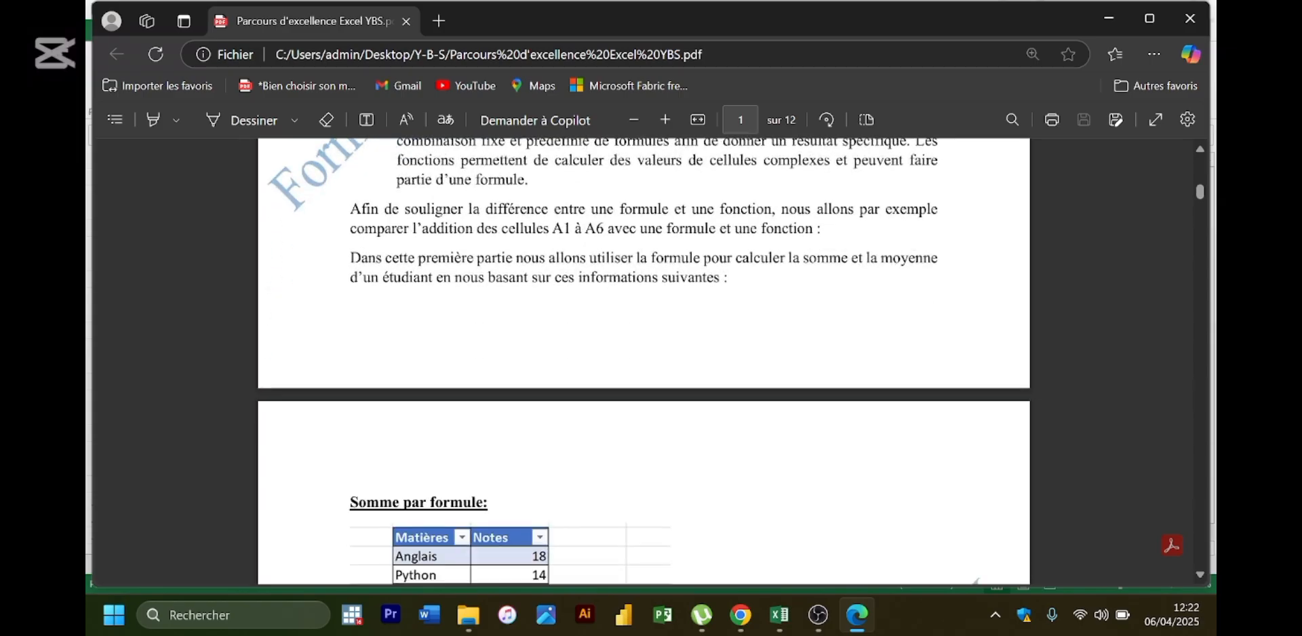
scroll(645, 360, "down", 5)
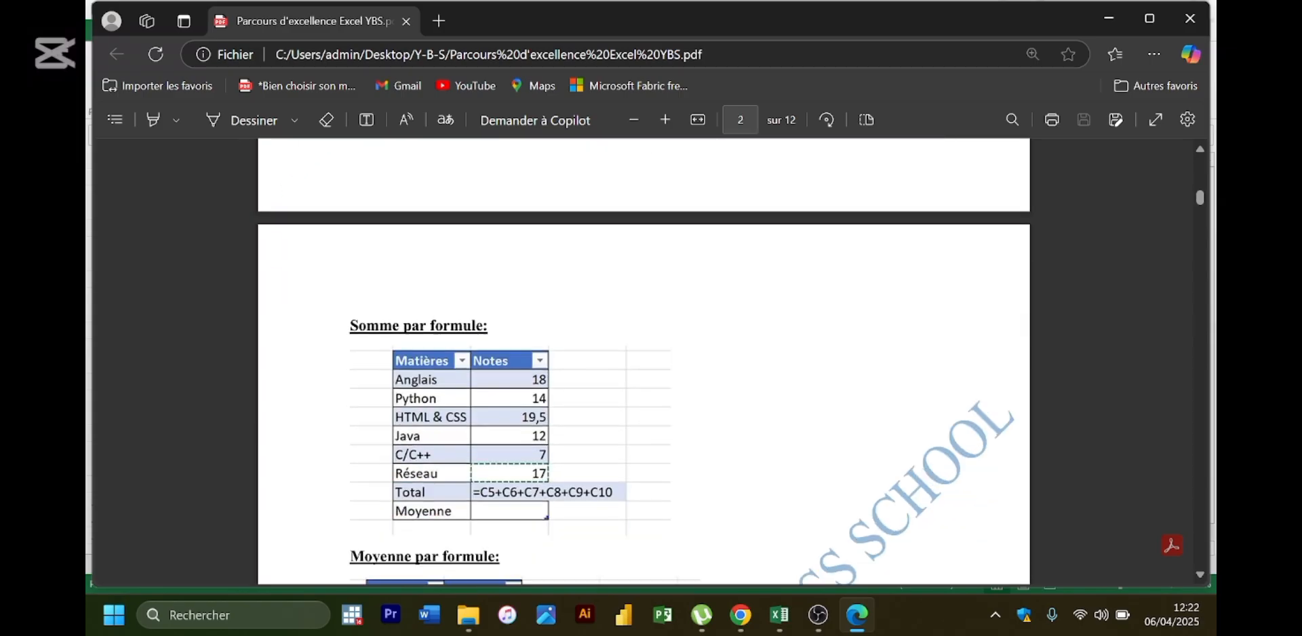
scroll(645, 379, "down", 1)
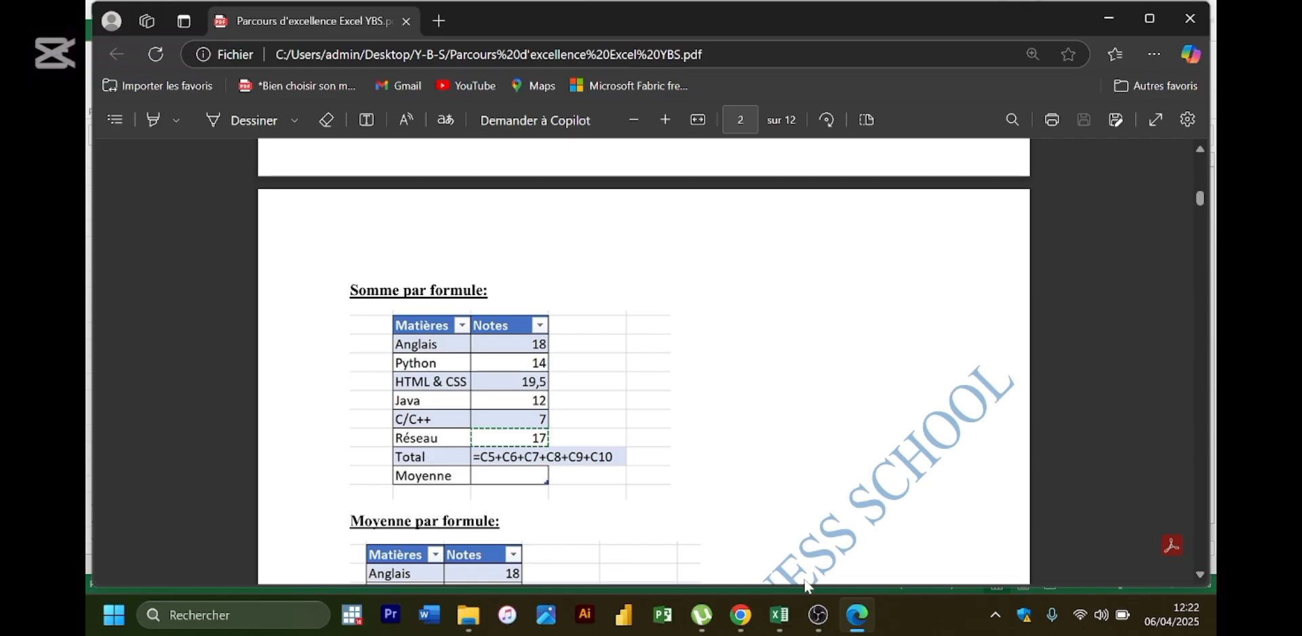
- Switch back to the Excel workbook and delete the month list cells A1:A12, shifting the remaining cells left
mouse_move(799, 612)
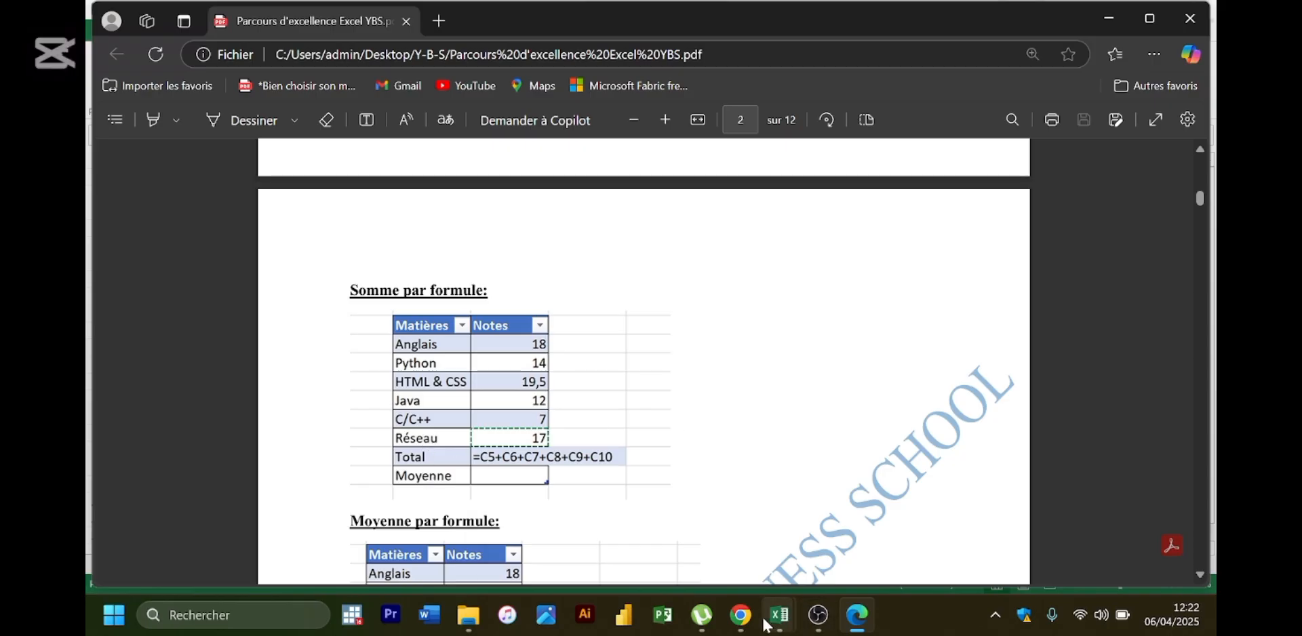
left_click(909, 526)
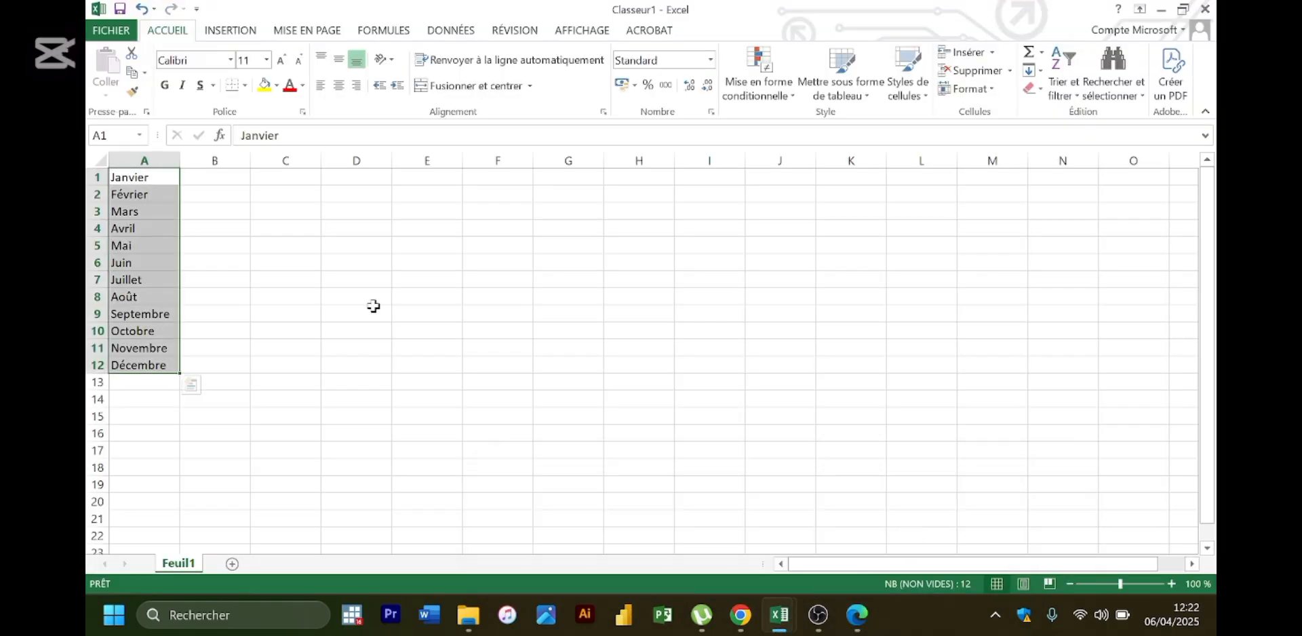
key("BackSpace")
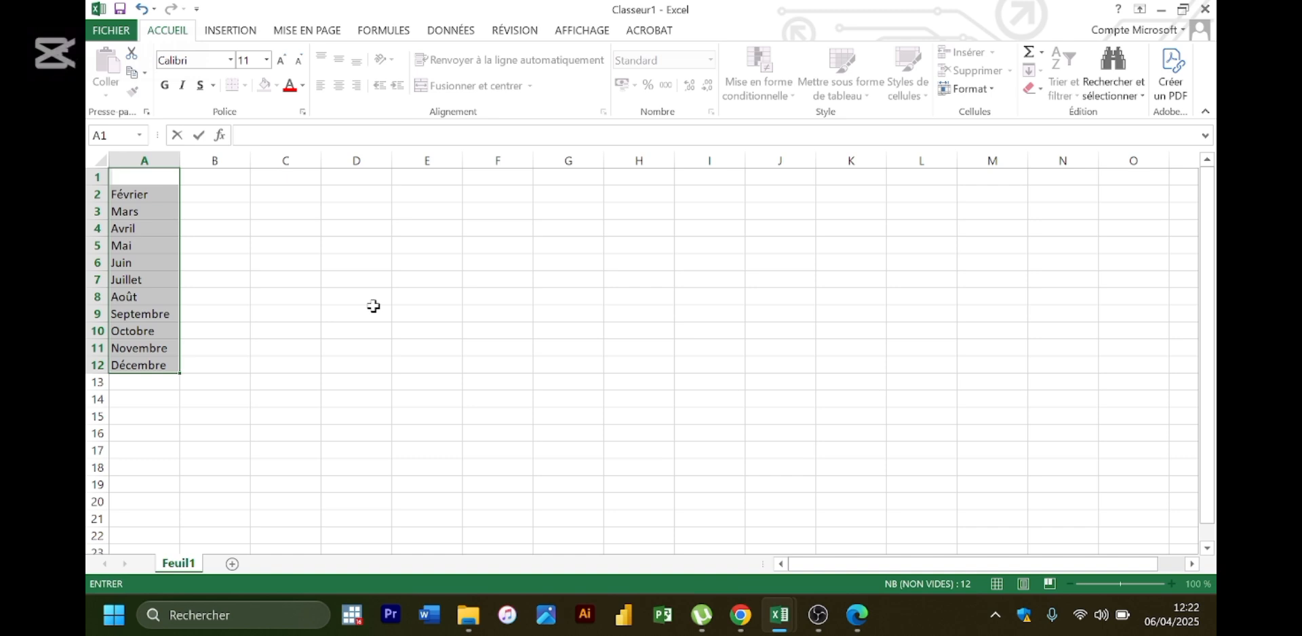
right_click(146, 239)
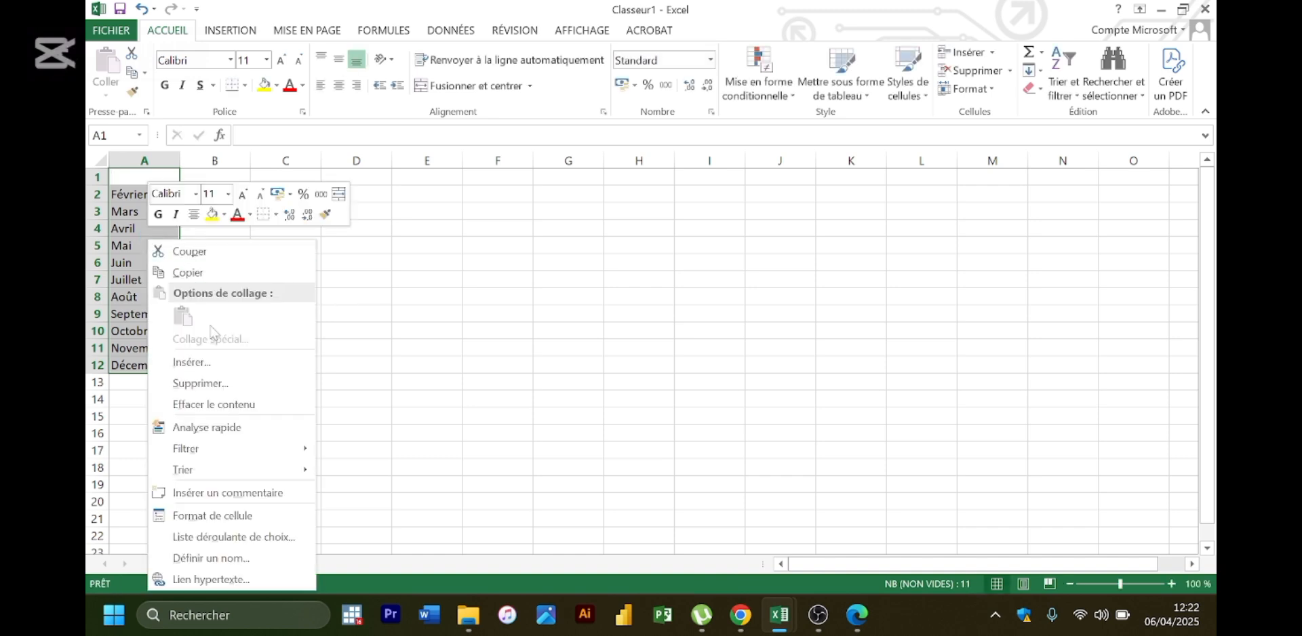
left_click(201, 383)
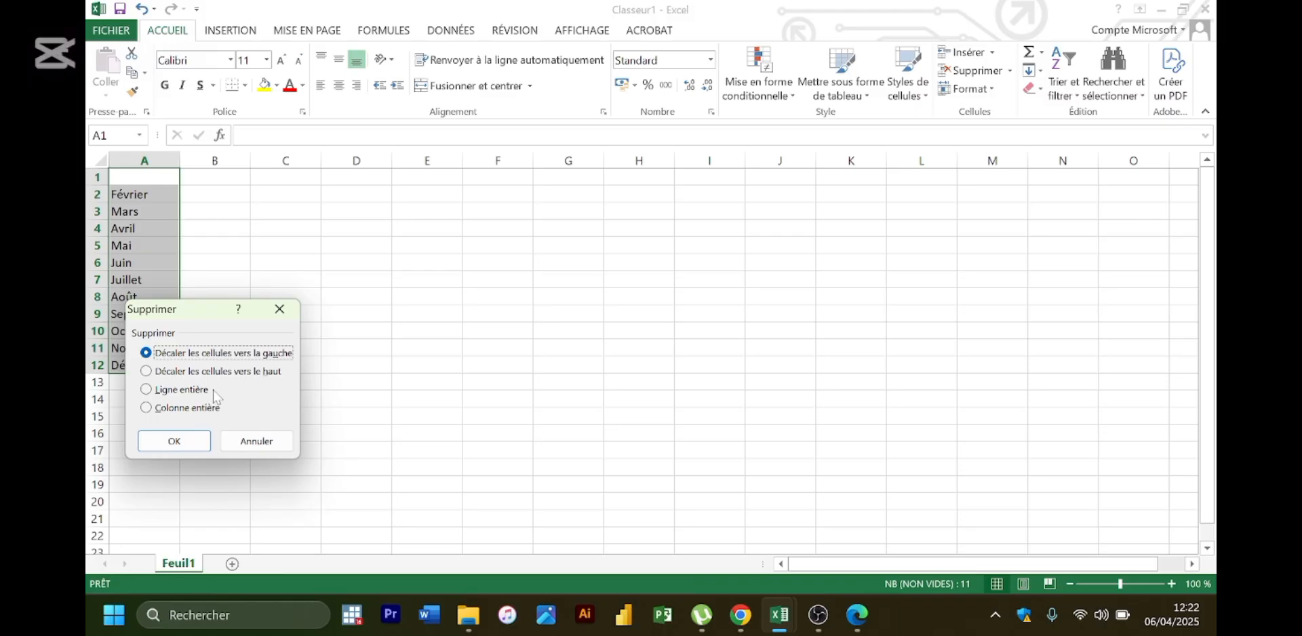
left_click(193, 445)
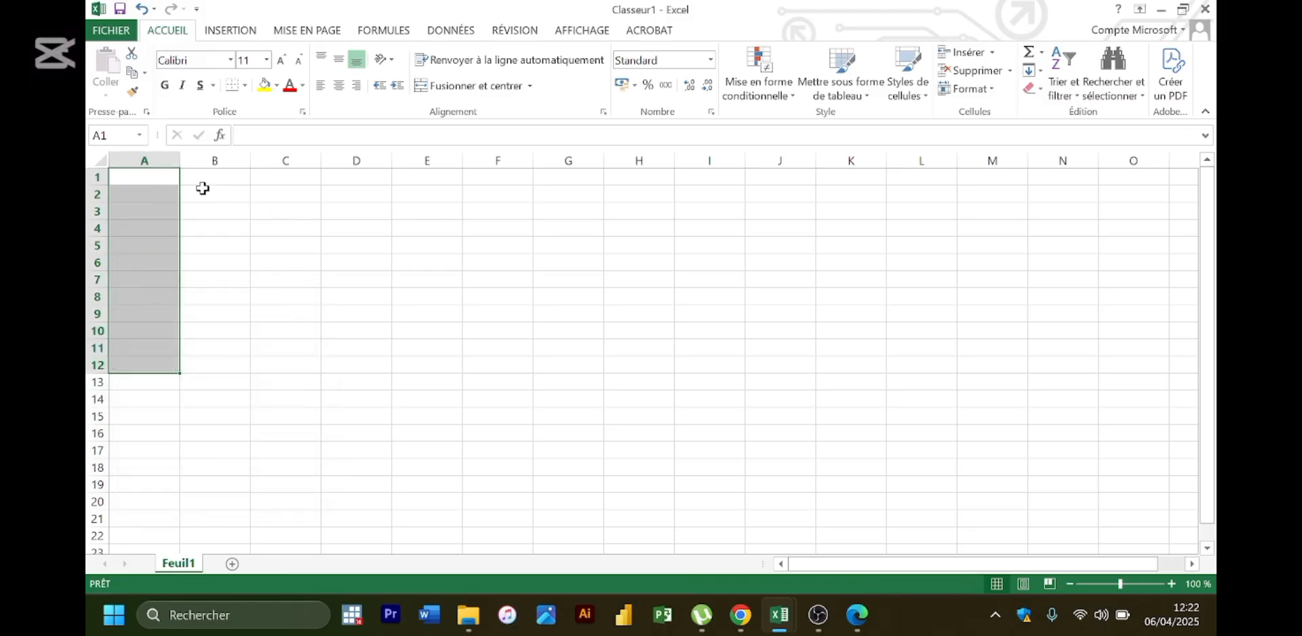
- Enter the column headers Matière in cell B2 and Note in cell C2
left_click(184, 197)
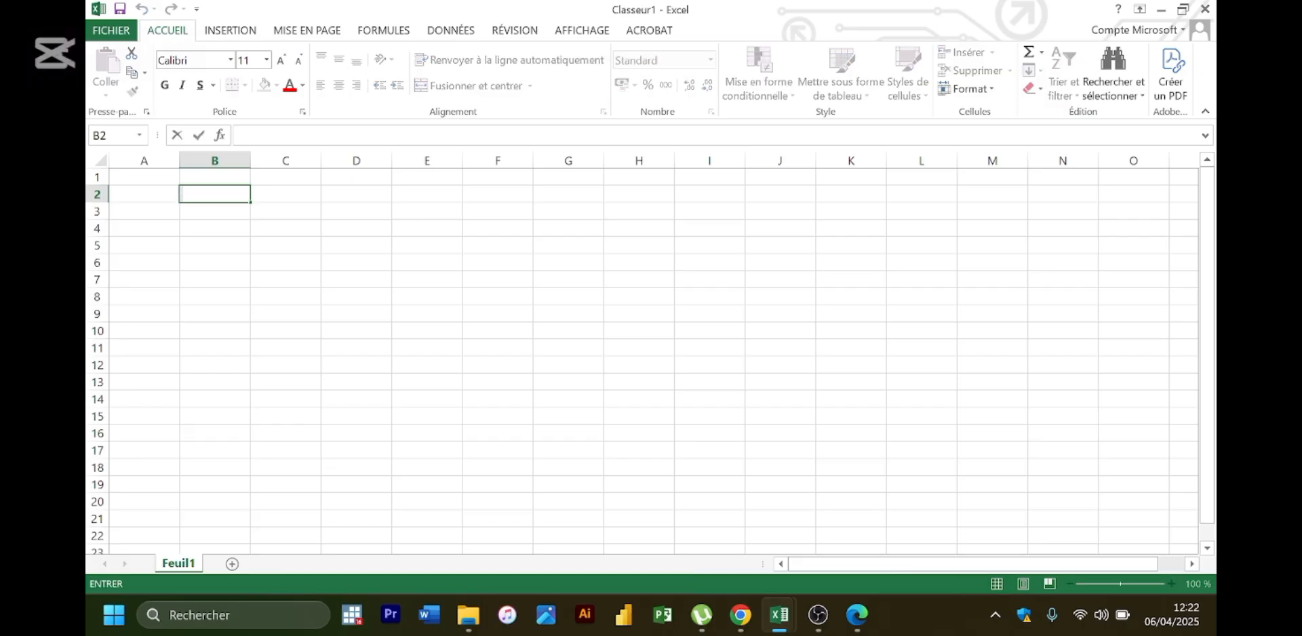
type("Matière")
key("Tab")
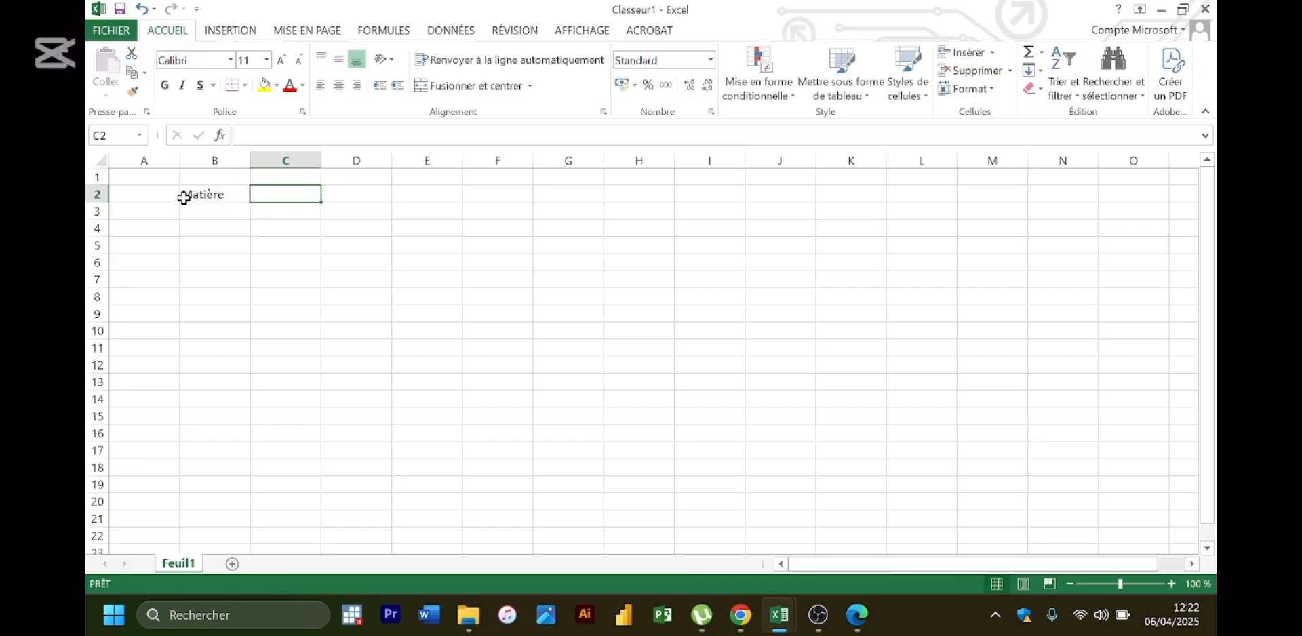
type("Note")
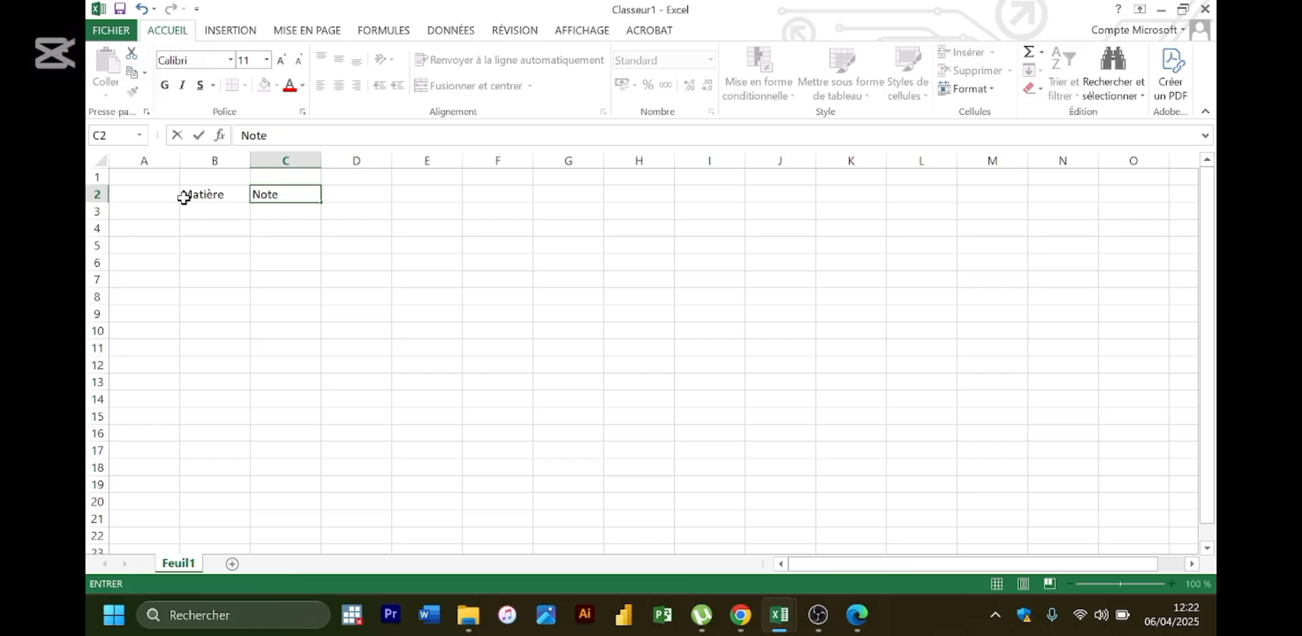
- Enter the subjects Anglais, Micro and Compta in cells B3 to B5 under the Matière header
left_click(187, 210)
type("A")
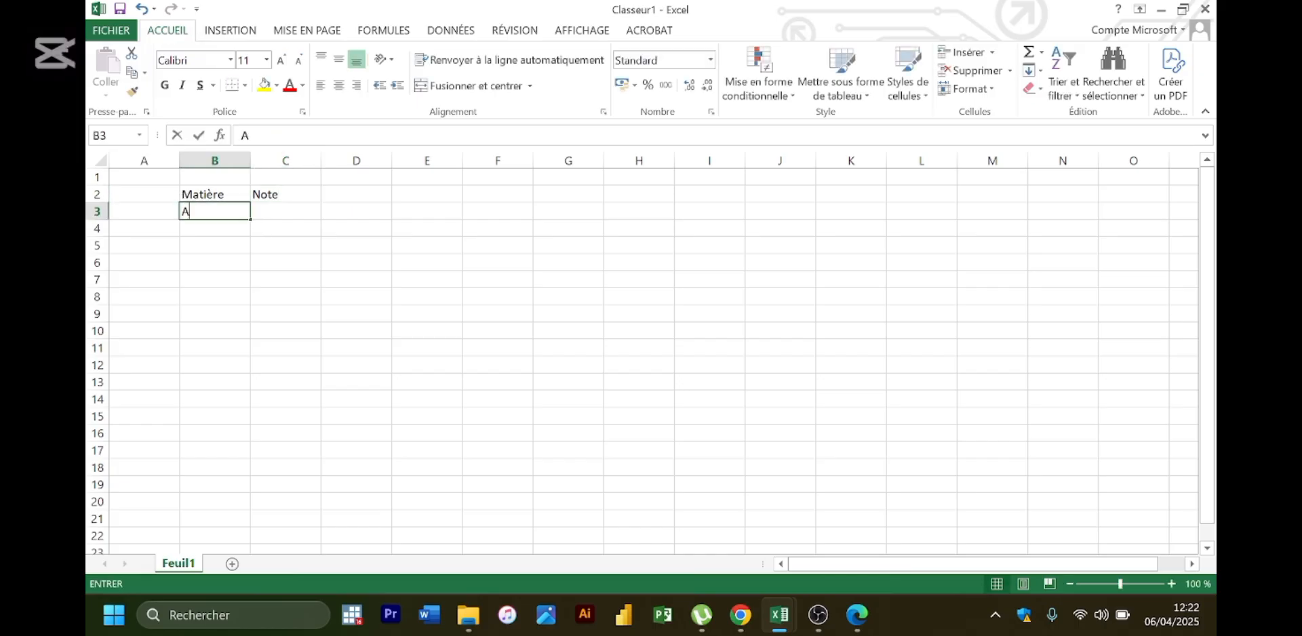
type("nglais")
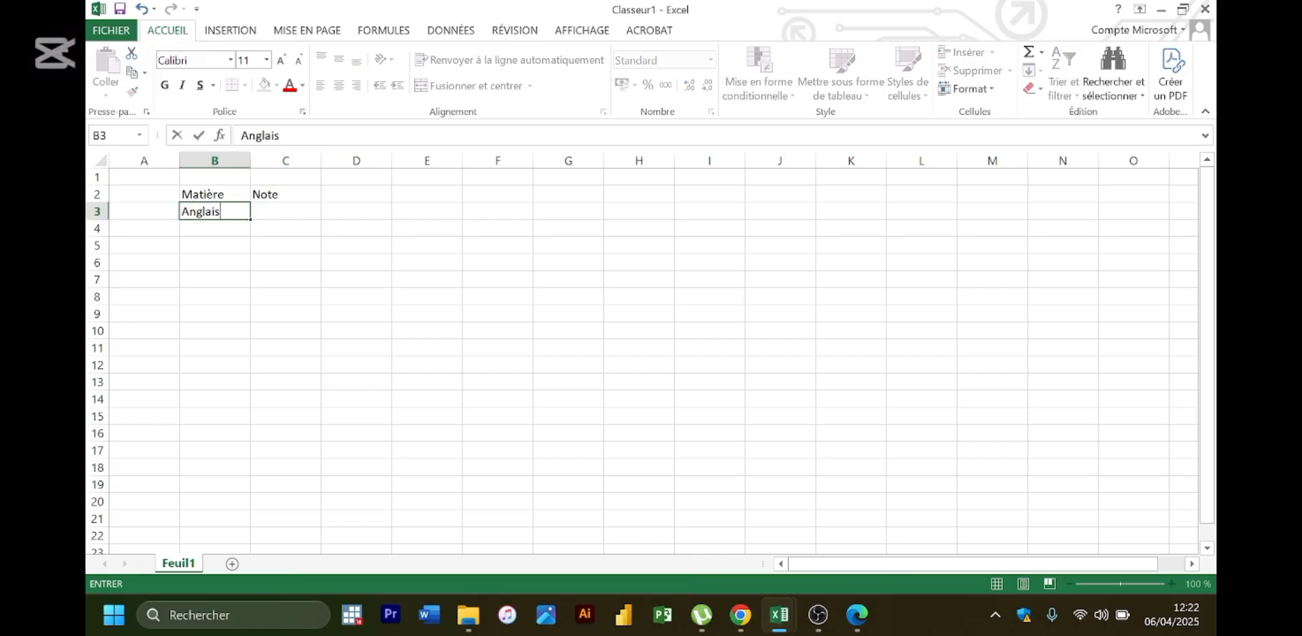
key("Return")
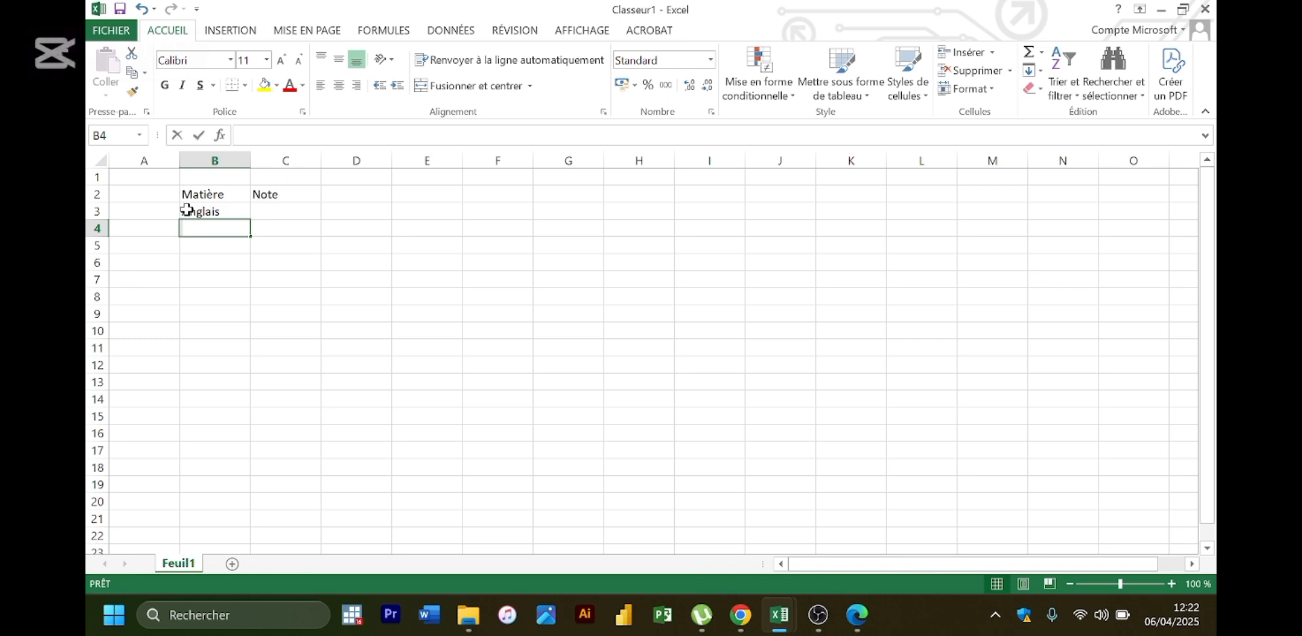
type("Micro")
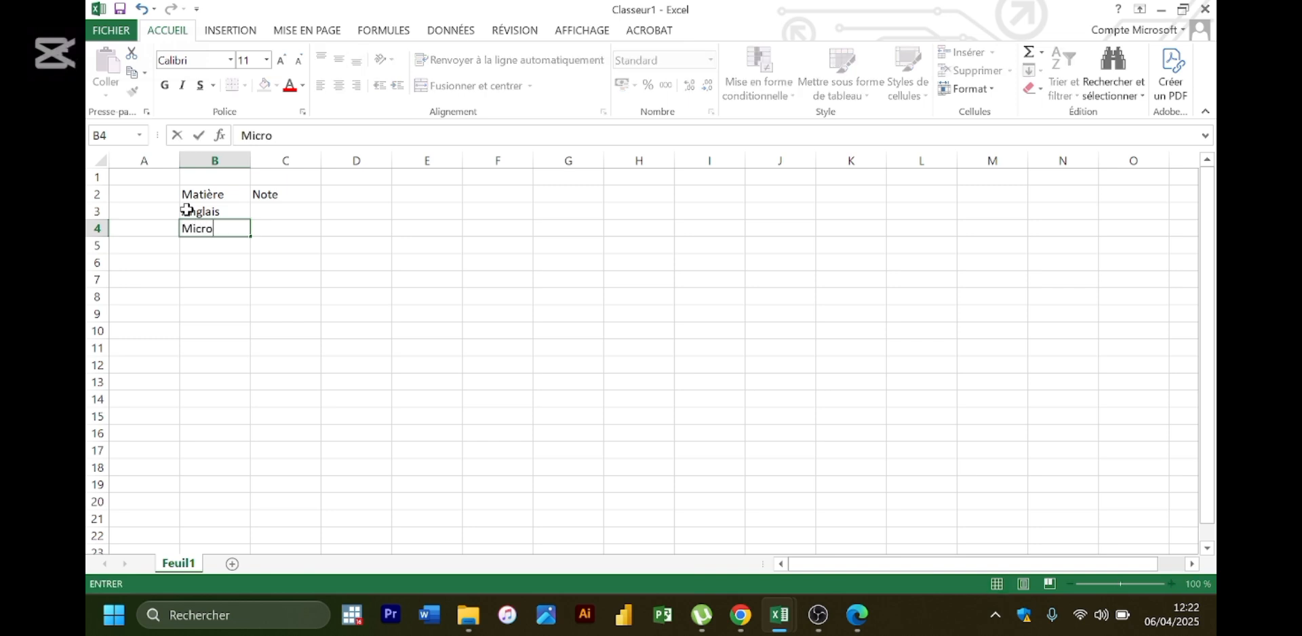
key("Return")
type("Compta")
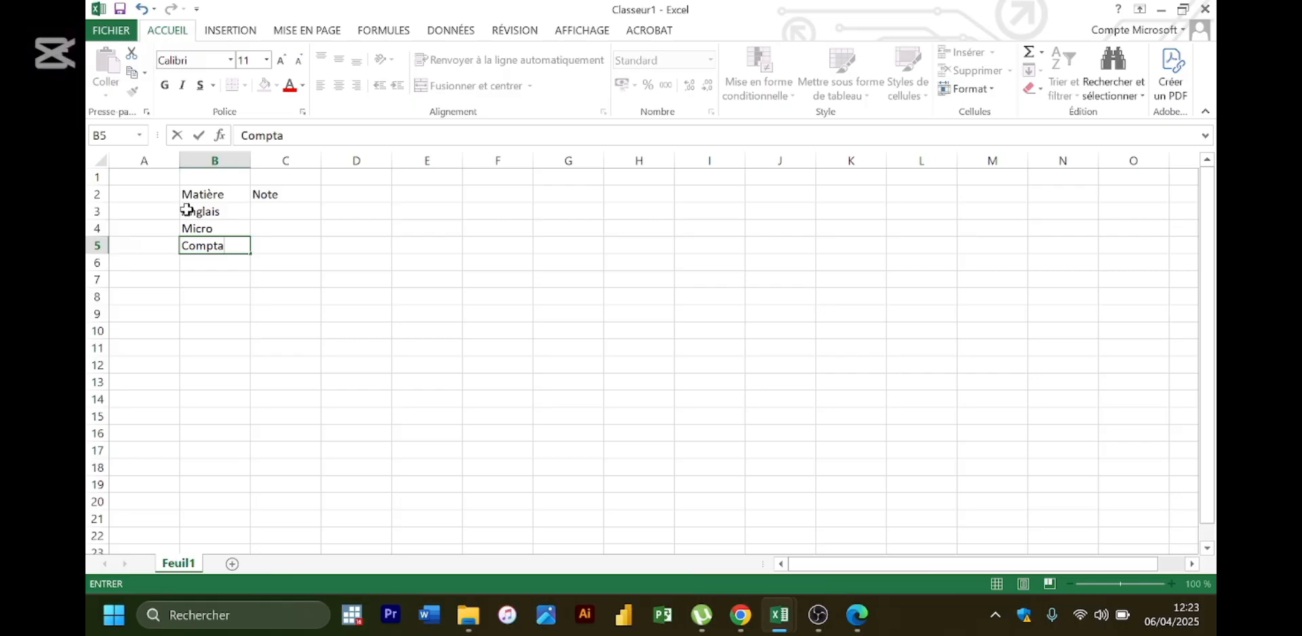
key("Return")
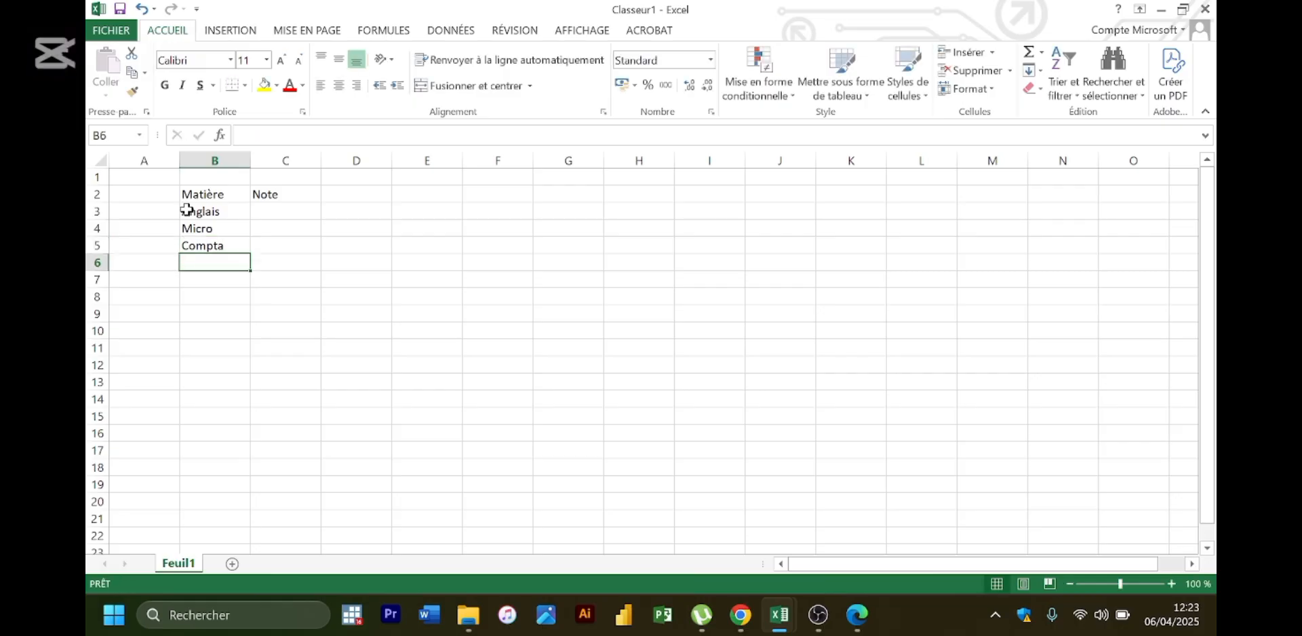
- Continue the subject list with GRH in cell B6 and PROJET in cell B7
type("G")
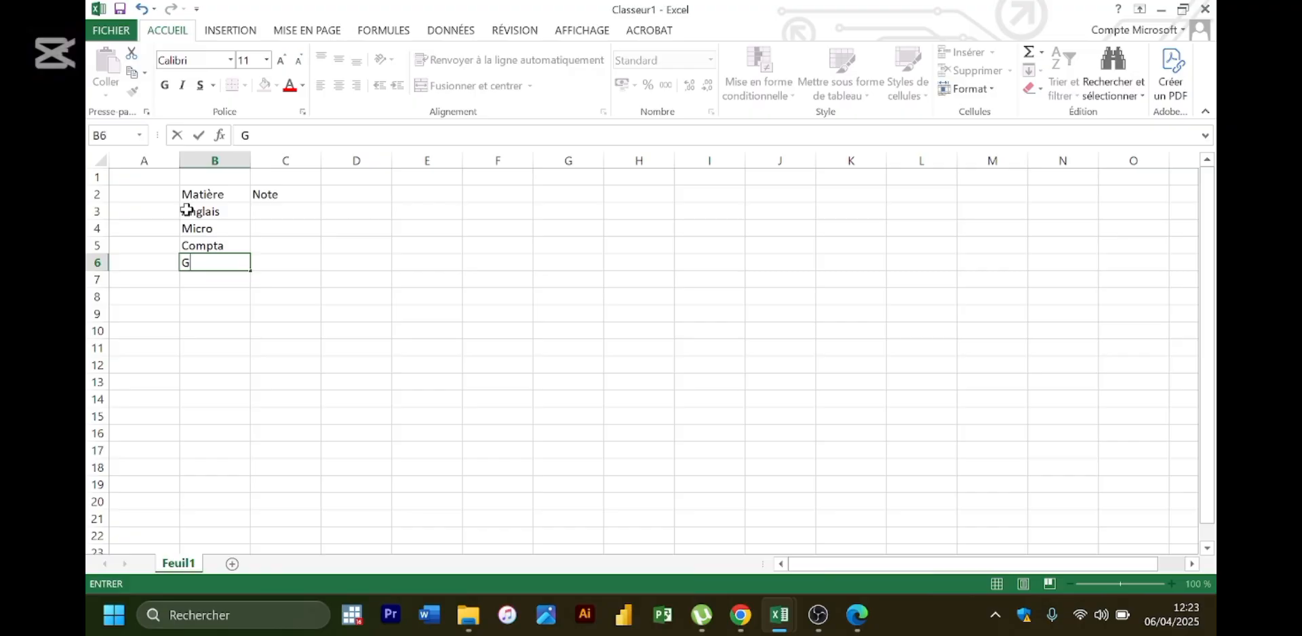
type("RH")
key("Return")
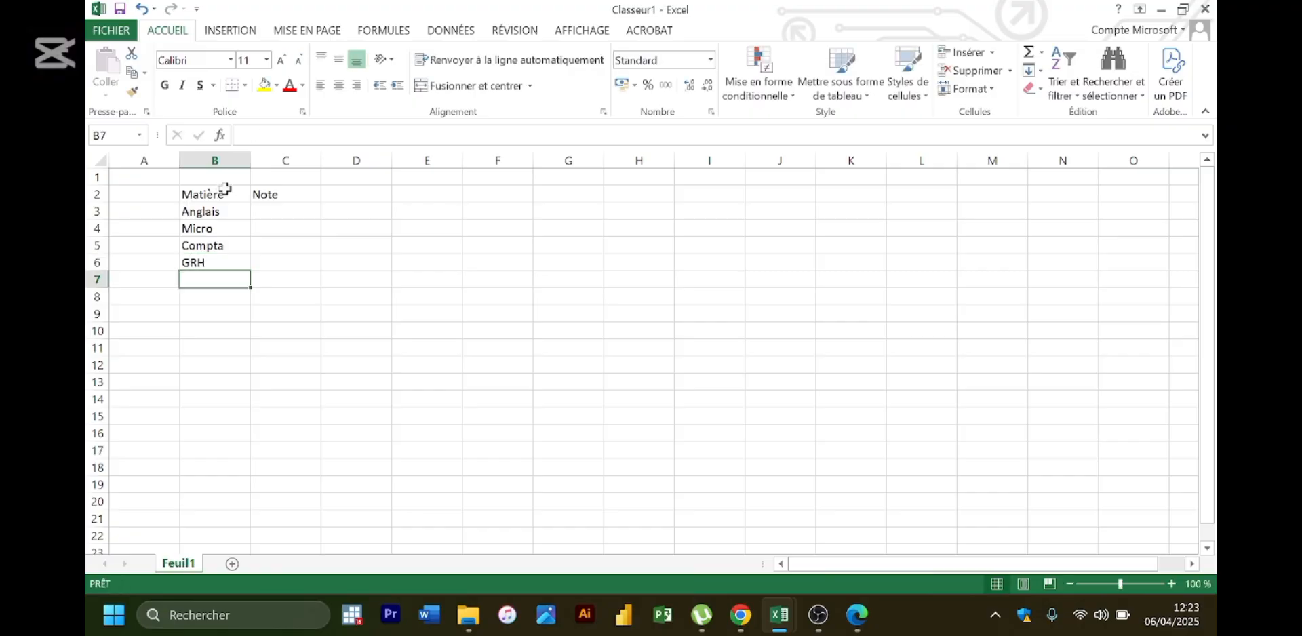
type("PROJET")
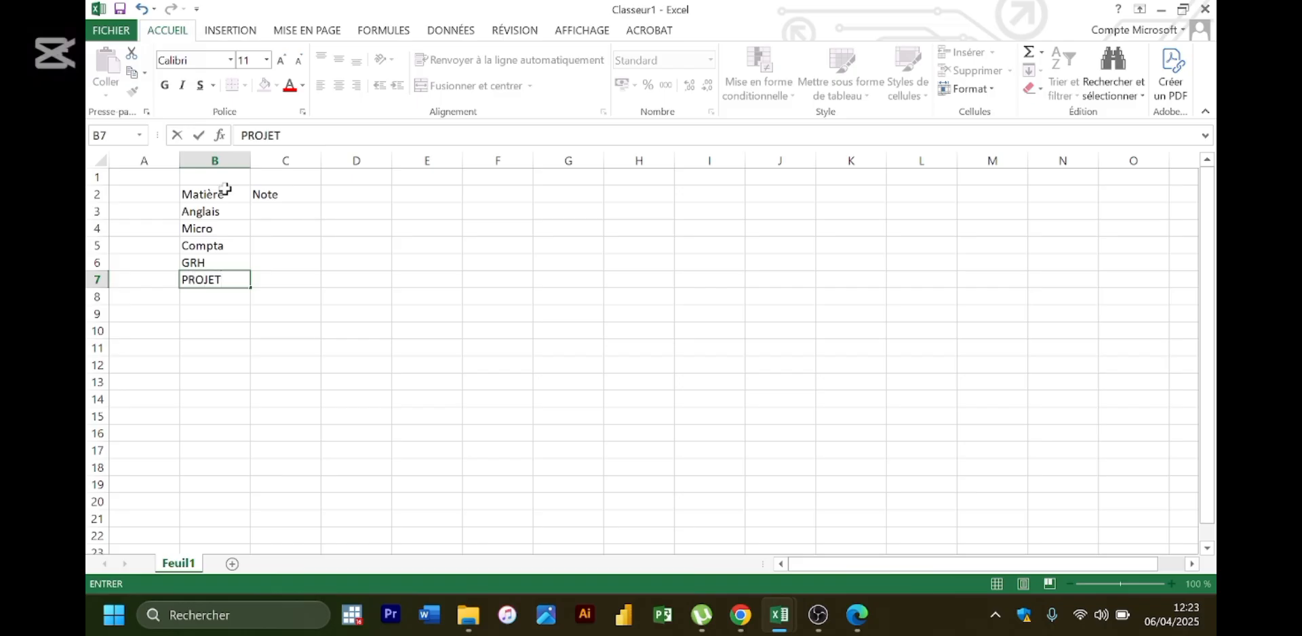
key("Return")
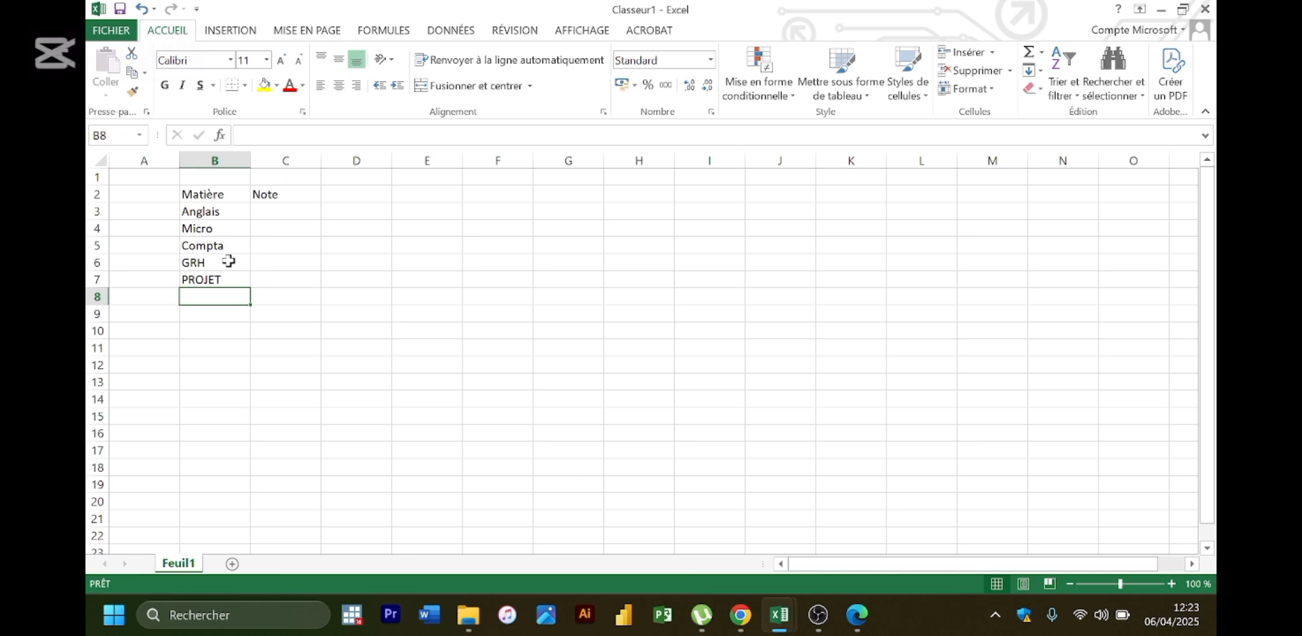
- Add the subjects EMI, HG and Français in cells B8 to B10
type("Mo")
key("BackSpace")
key("BackSpace")
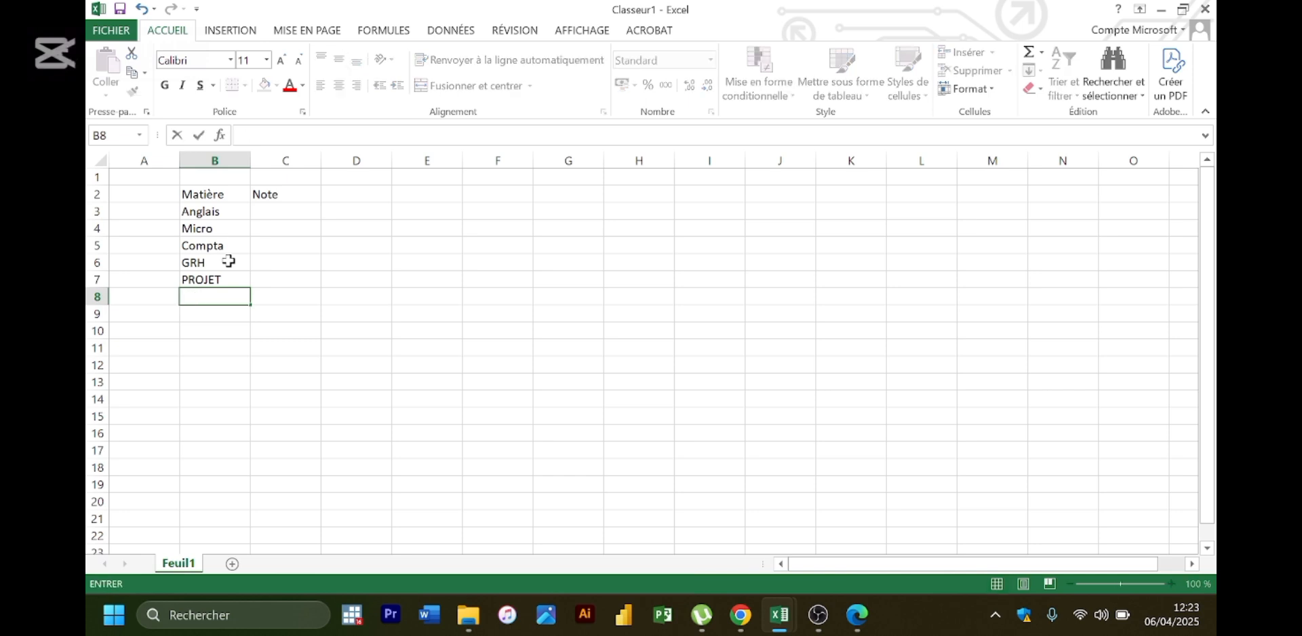
type("EMI")
key("Return")
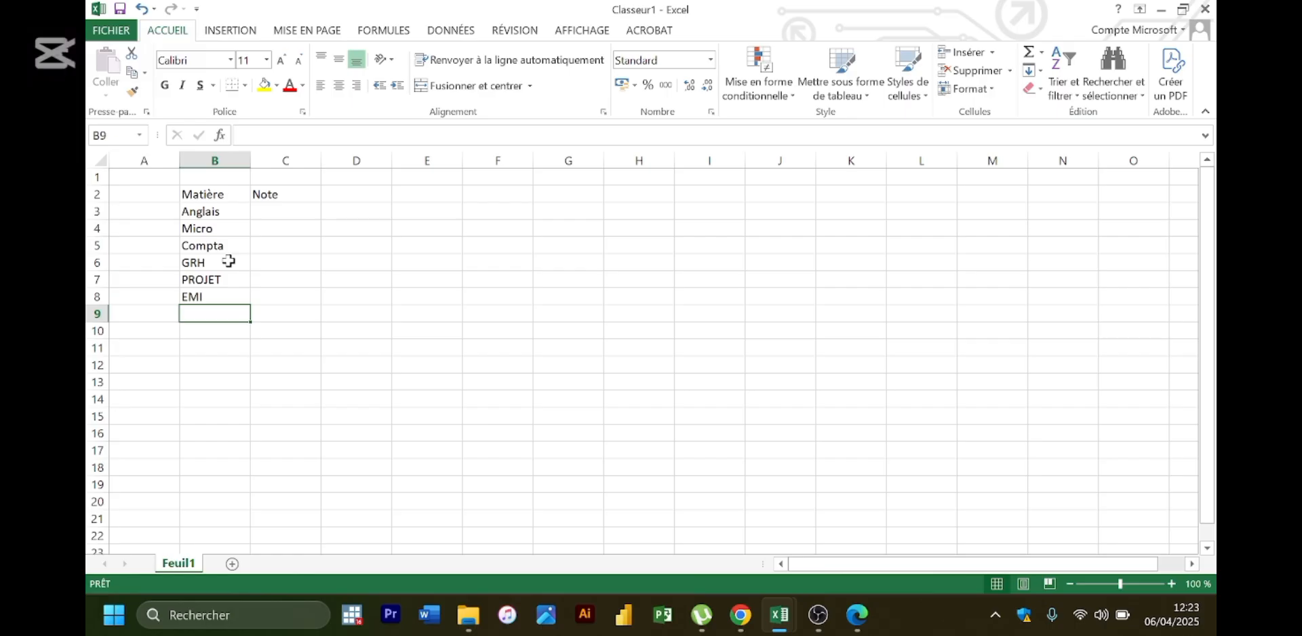
type("HG")
key("Return")
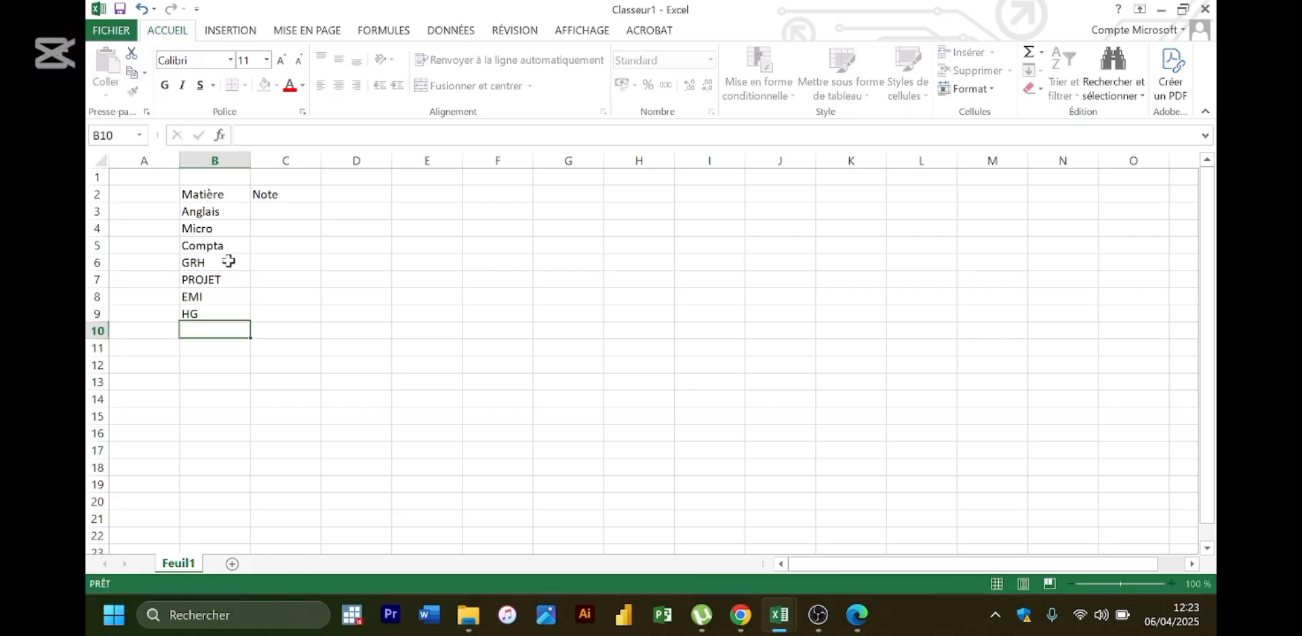
type("Fra,j")
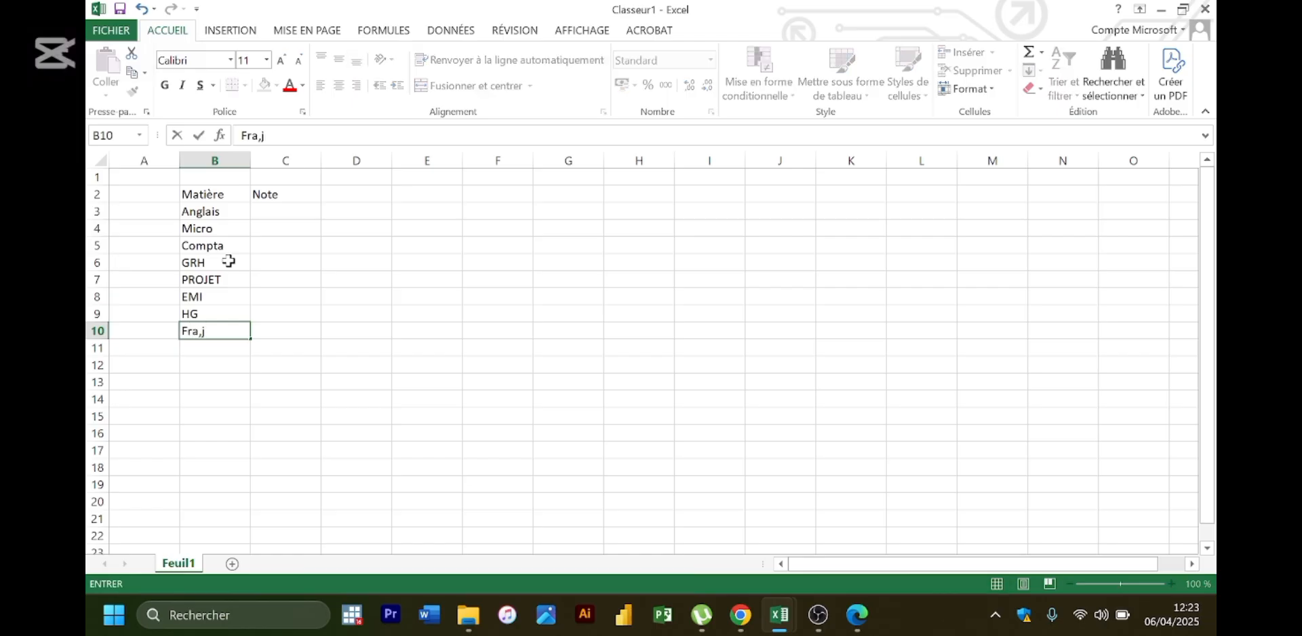
key("BackSpace")
key("BackSpace")
type("nçais")
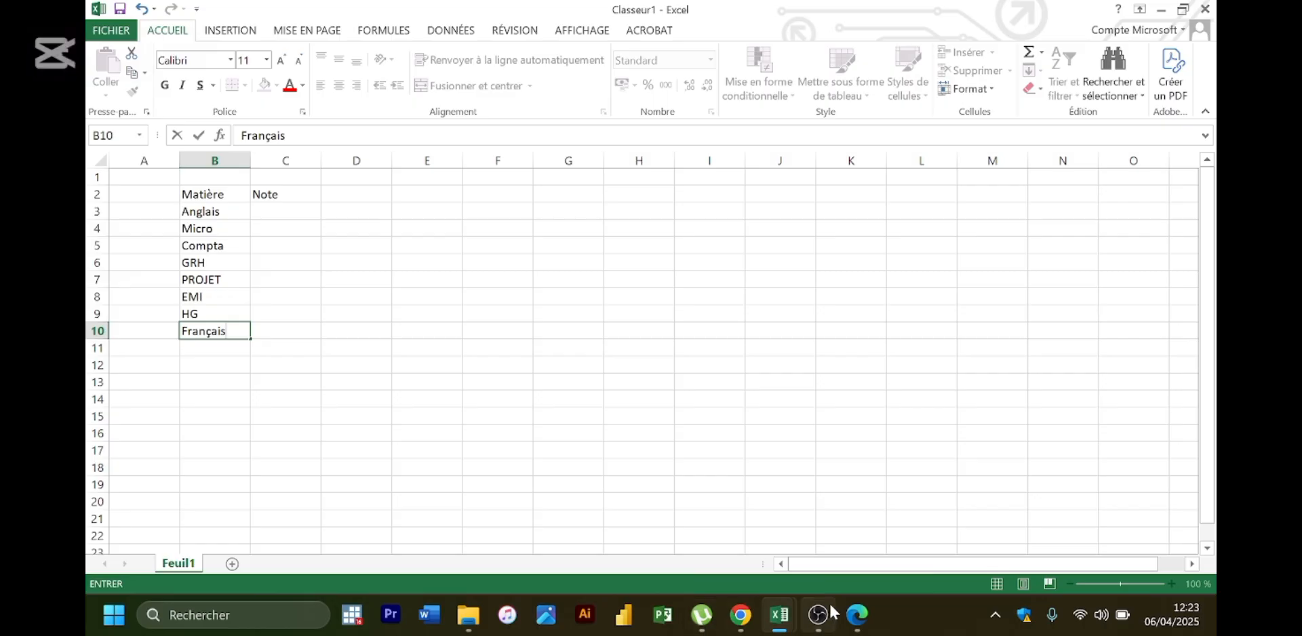
- Compare the subject list with the Somme par formule example in the PDF notes, then return to the Classeur1 workbook
left_click(852, 615)
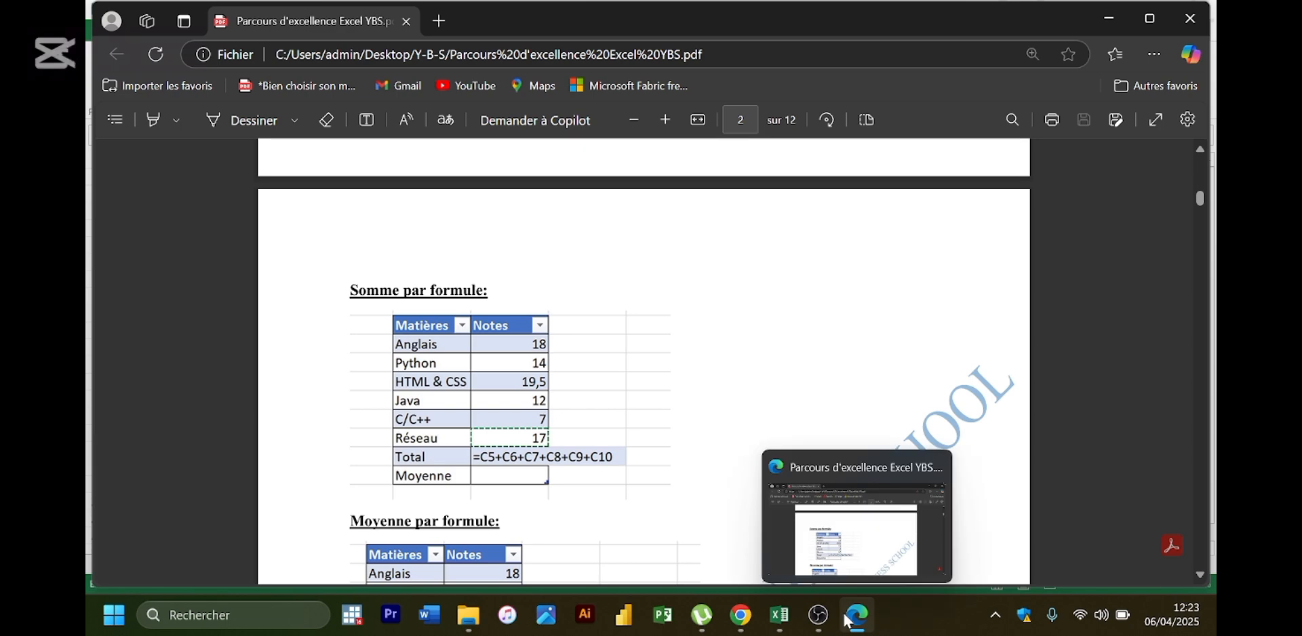
mouse_move(798, 621)
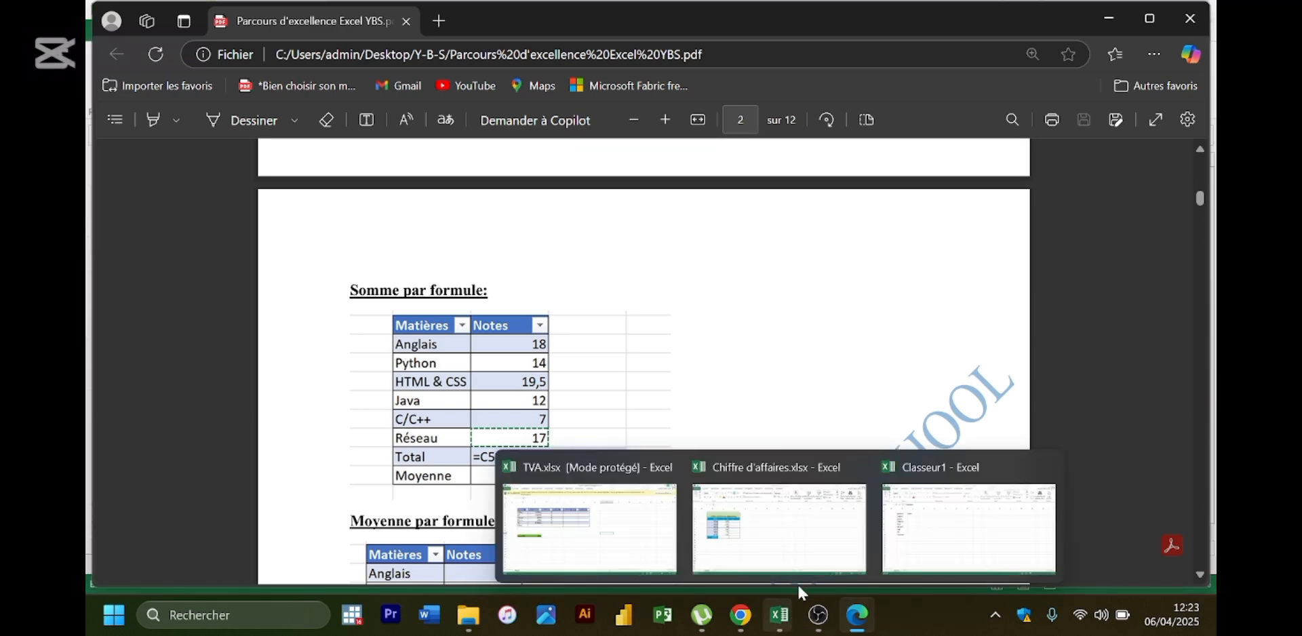
left_click(919, 536)
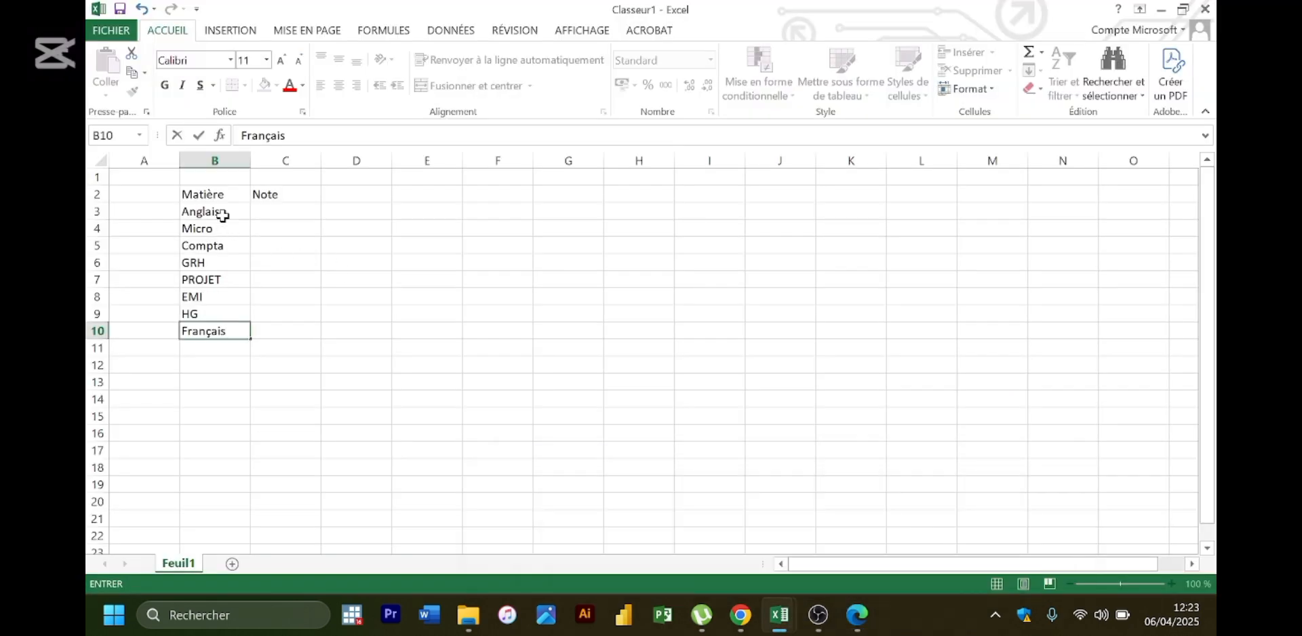
- Clear the EMI subject from cell B8 and delete the whole of row 8
left_click(205, 296)
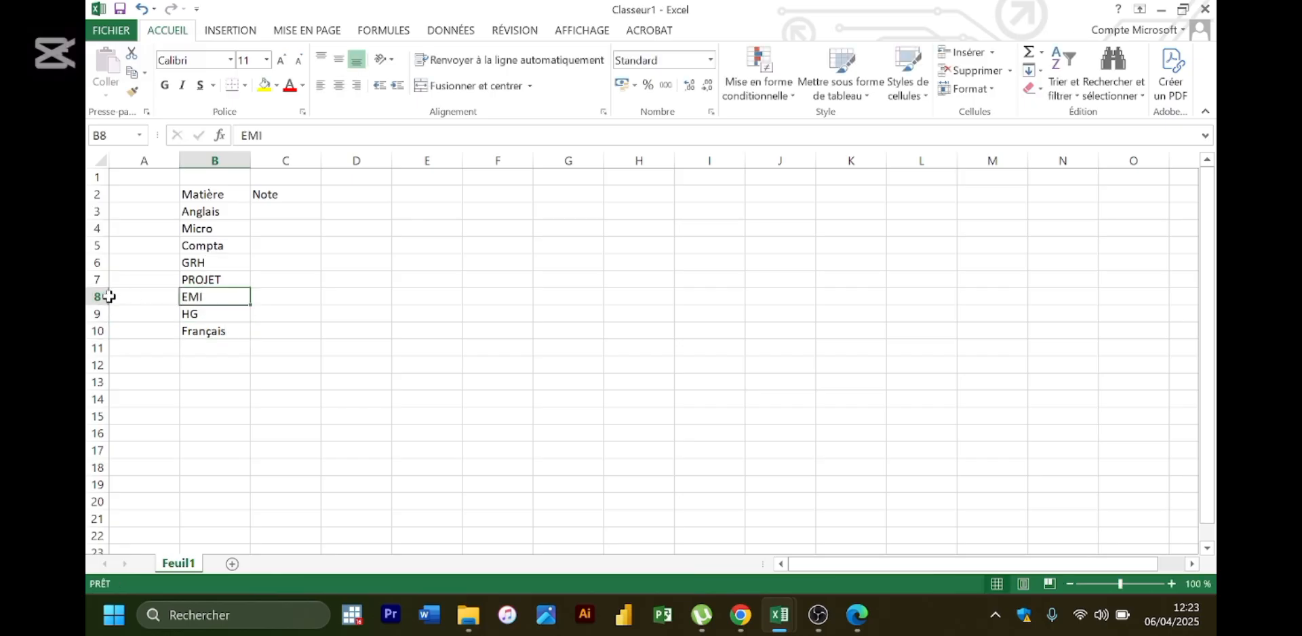
key("BackSpace")
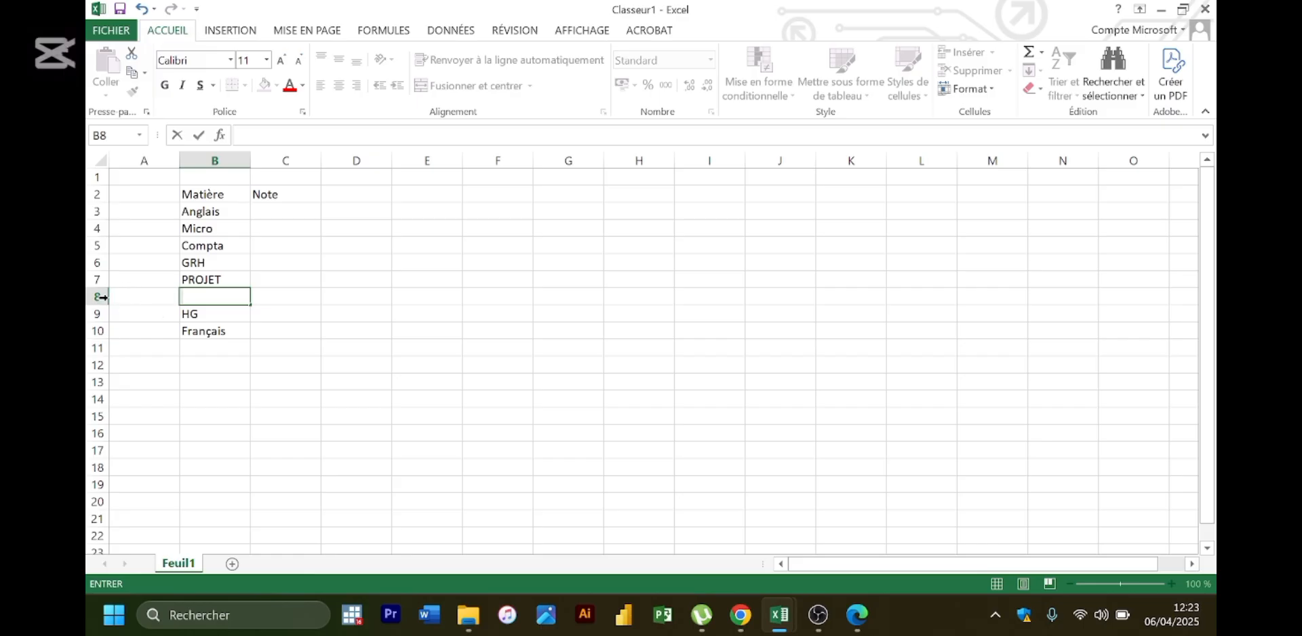
left_click(90, 297)
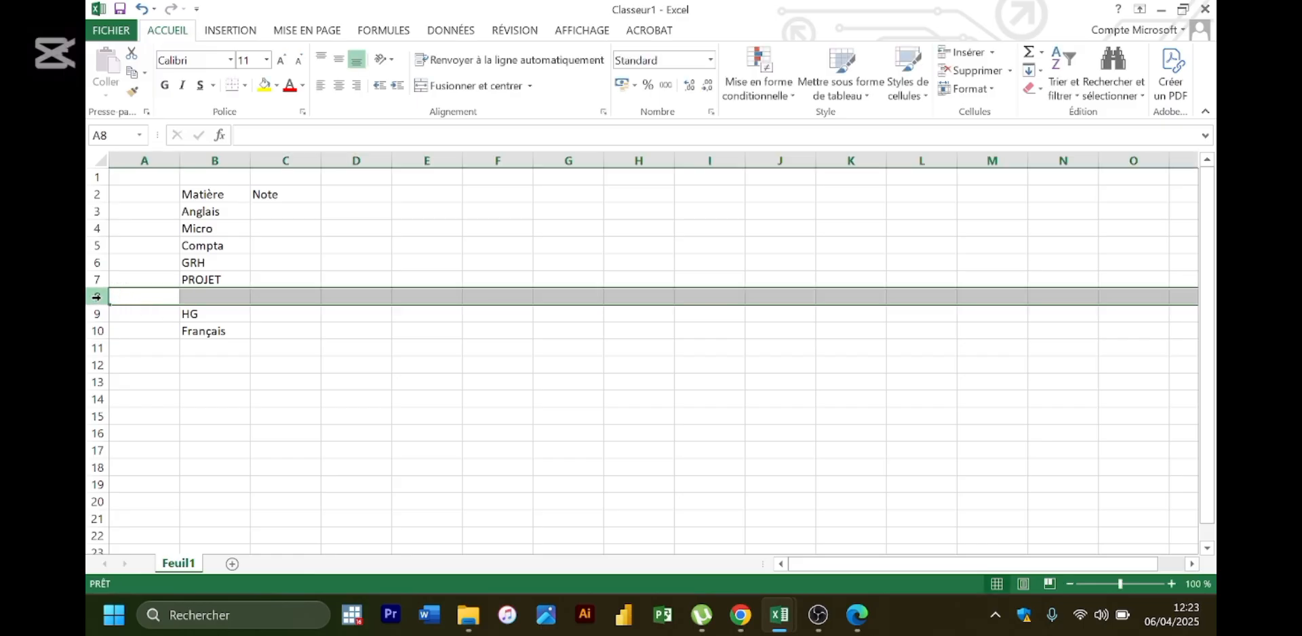
right_click(96, 297)
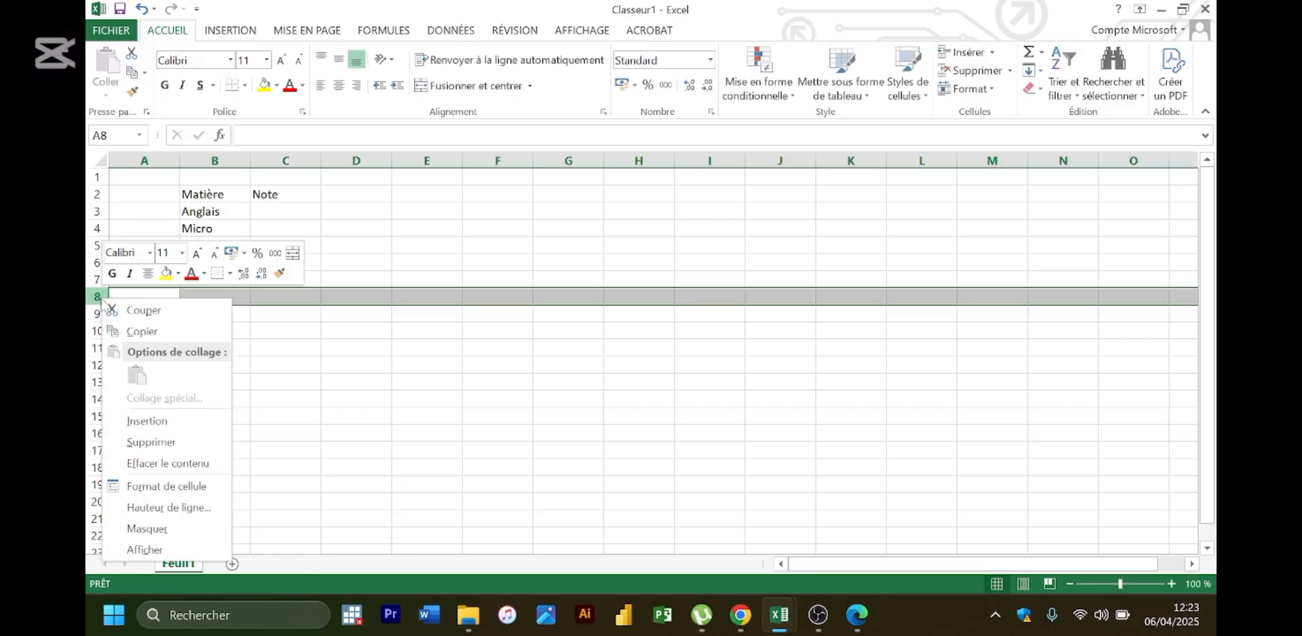
left_click(150, 443)
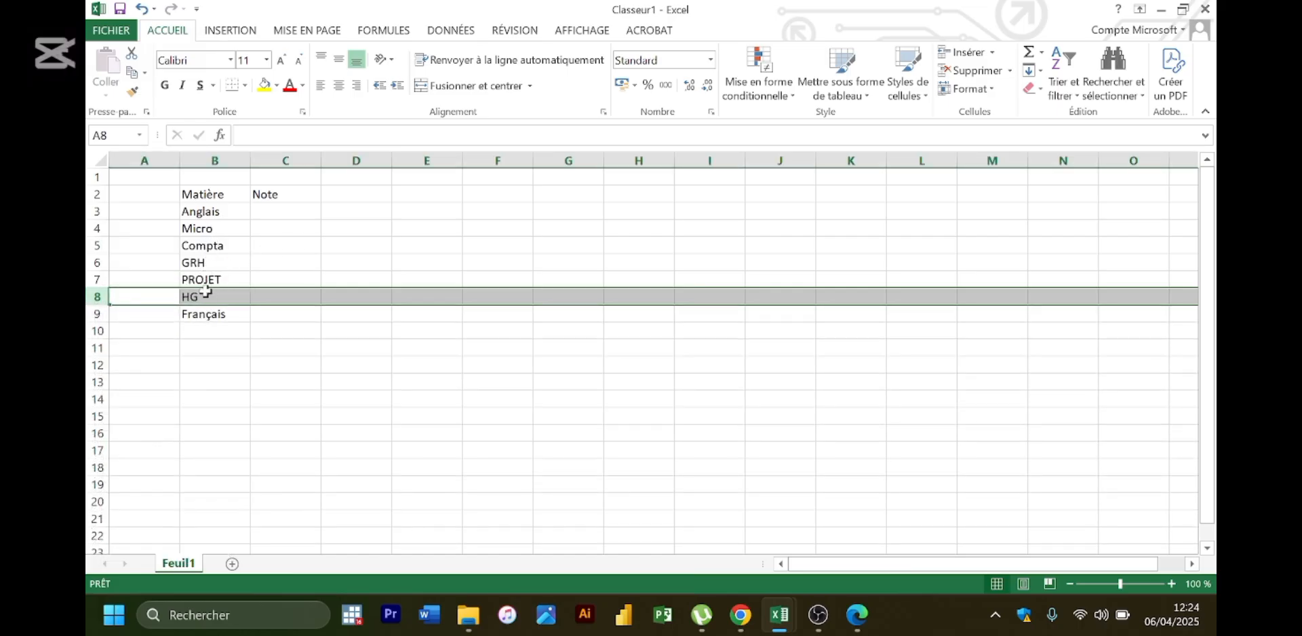
- Replace the subject Français in cell B9 with the label TOTAL
left_click(206, 314)
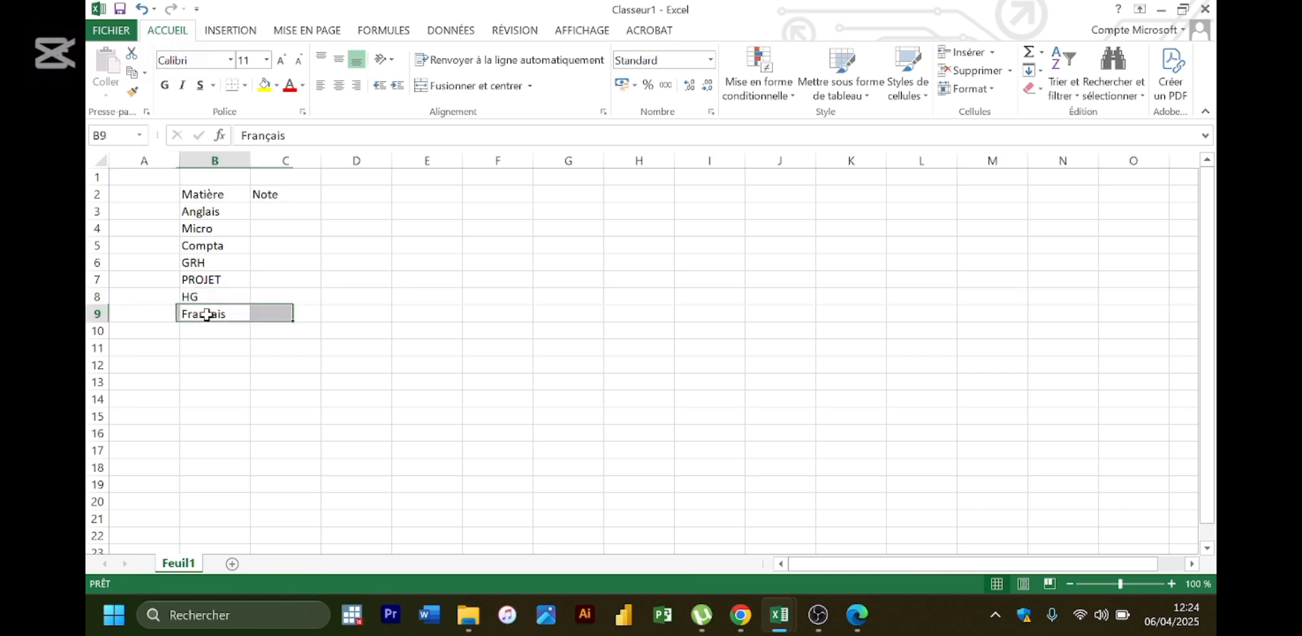
type("TOT")
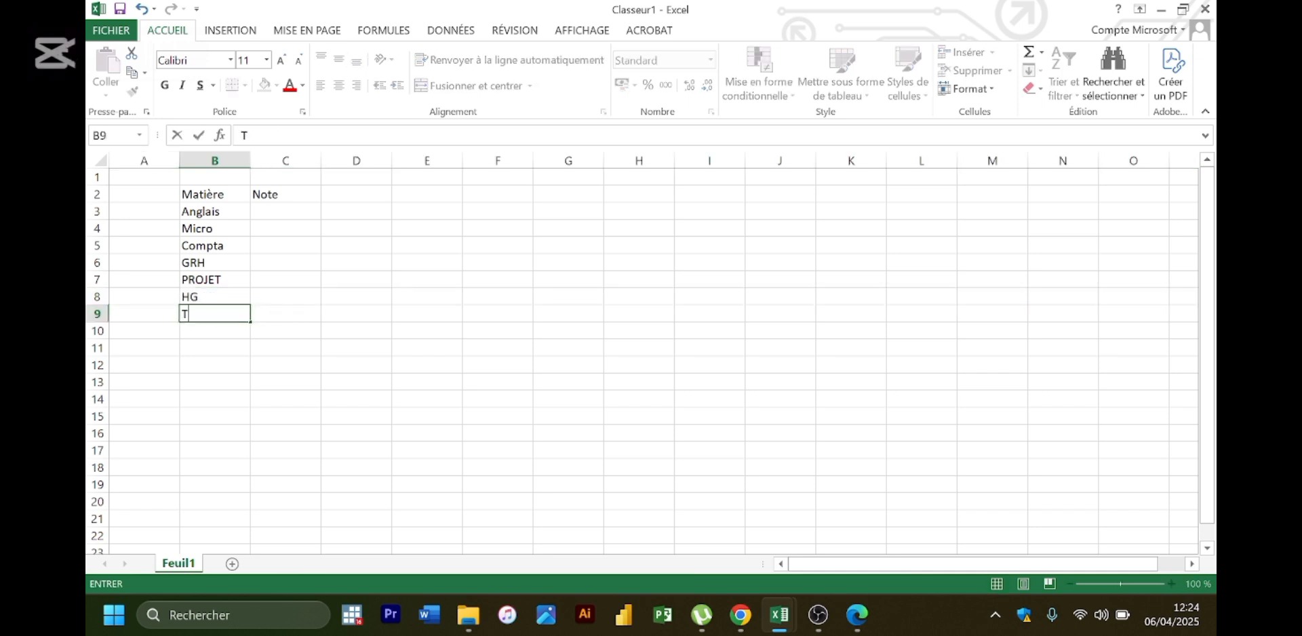
key("BackSpace")
type("TAL")
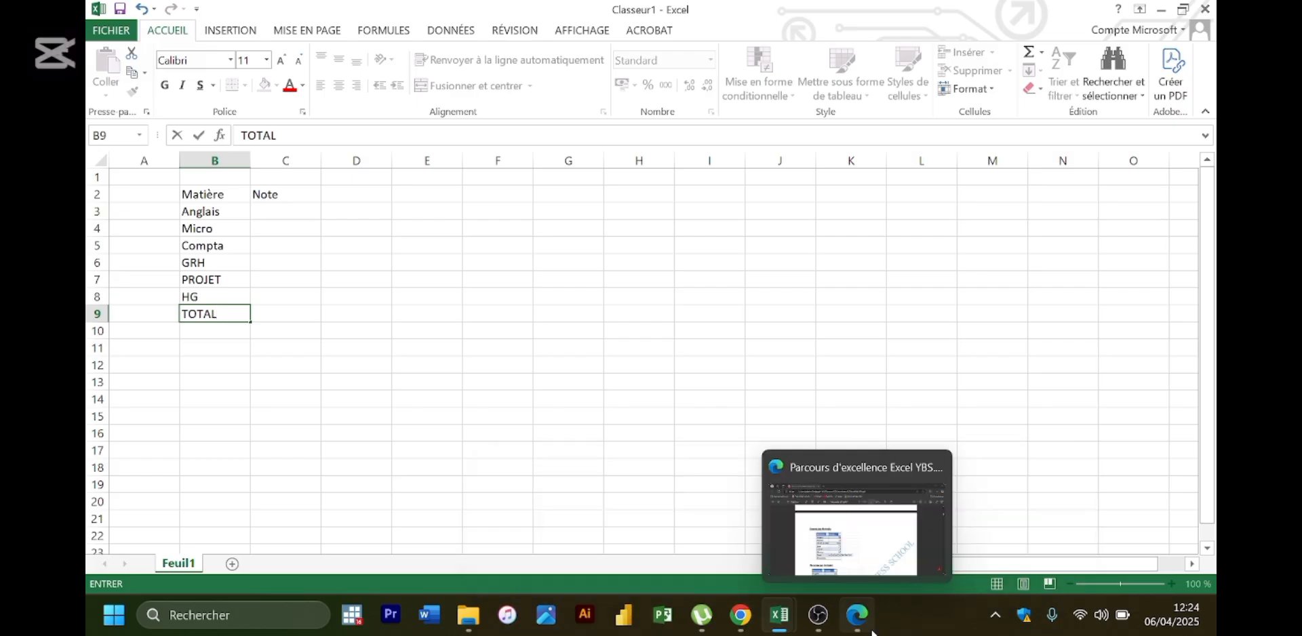
- Check the example table in the PDF notes and enter the label Moyenne in cell B10 of the workbook
left_click(849, 618)
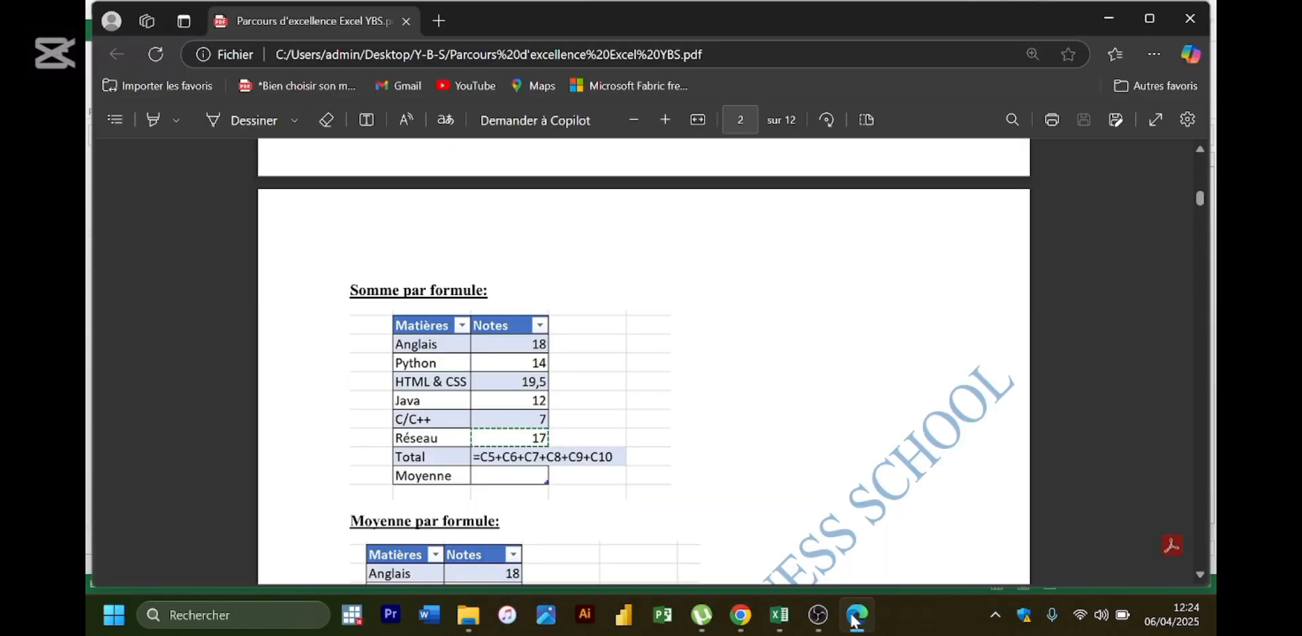
left_click(856, 619)
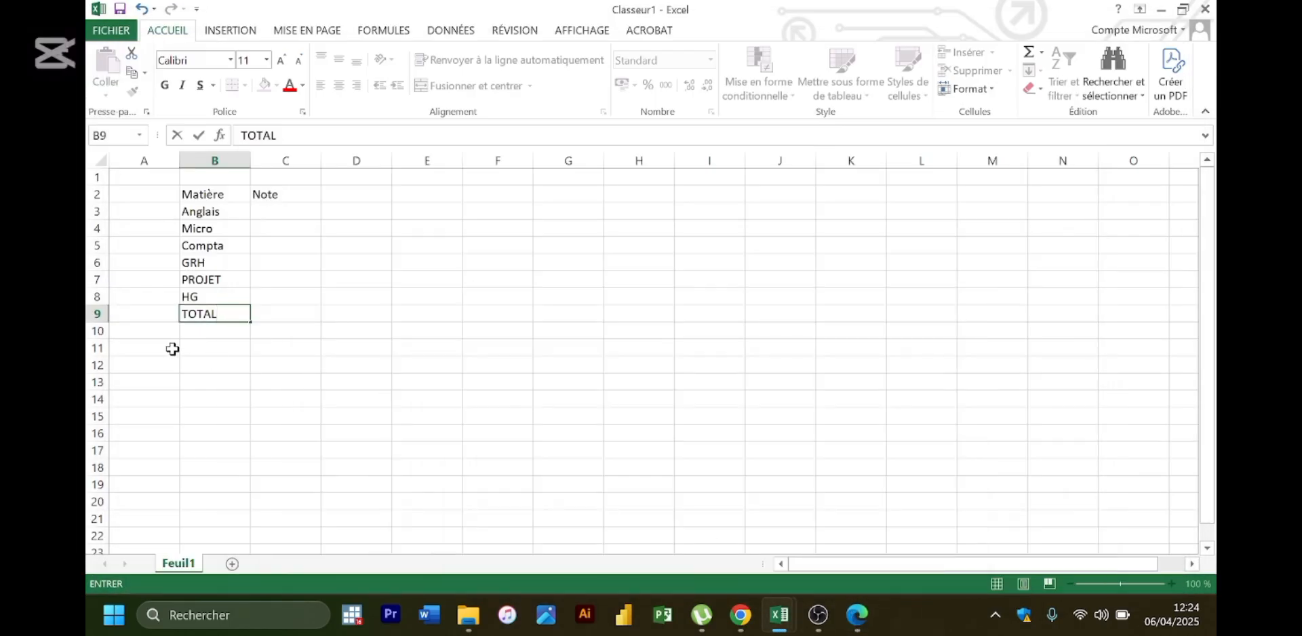
left_click(190, 332)
type("M")
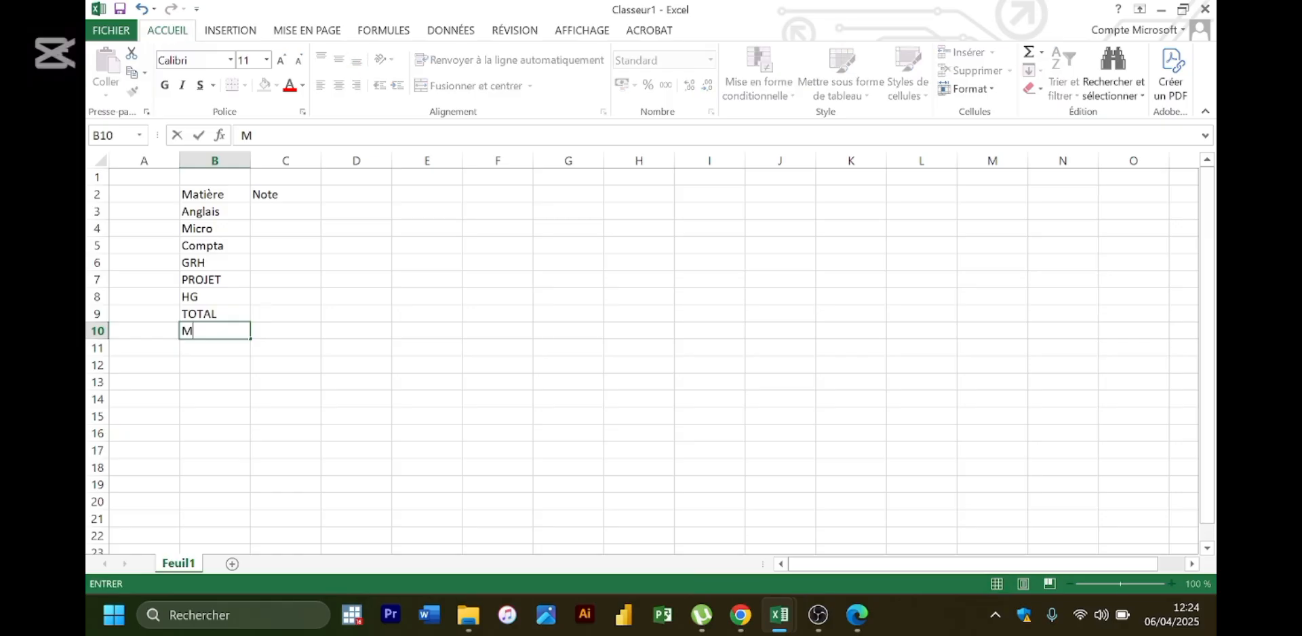
type("oyenne")
- Enter the marks 19, 13, 12, 15, 16 and 20 in cells C3 to C8 of the Note column
left_click(274, 207)
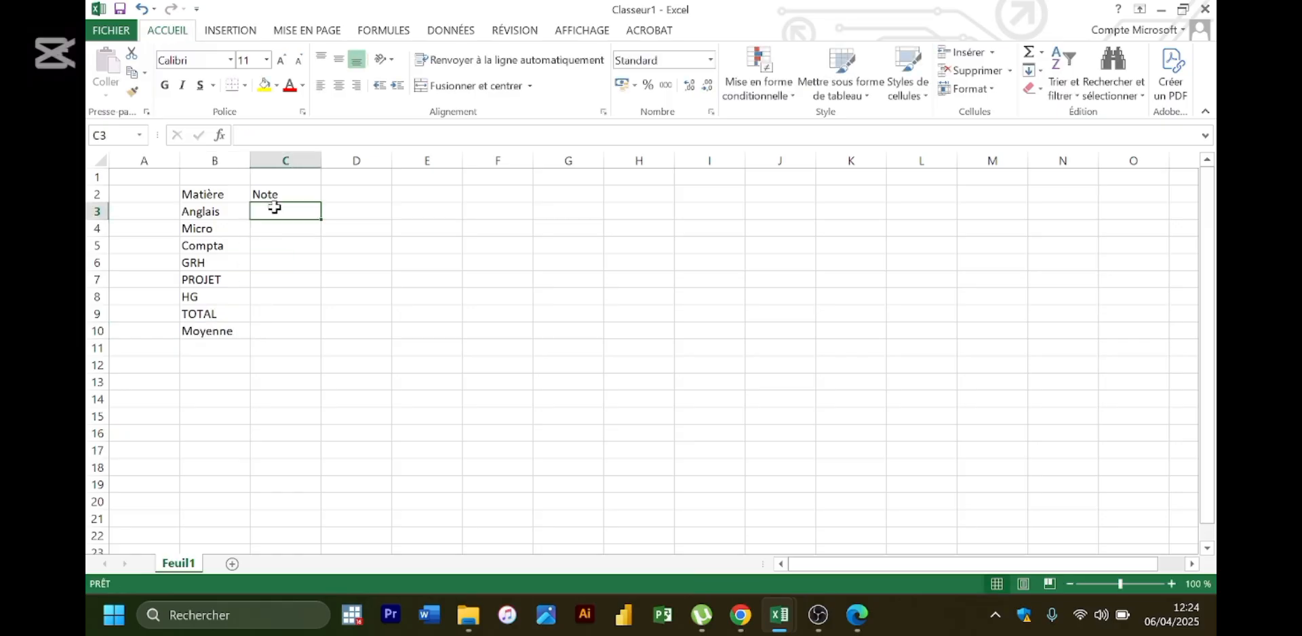
type("19")
key("Return")
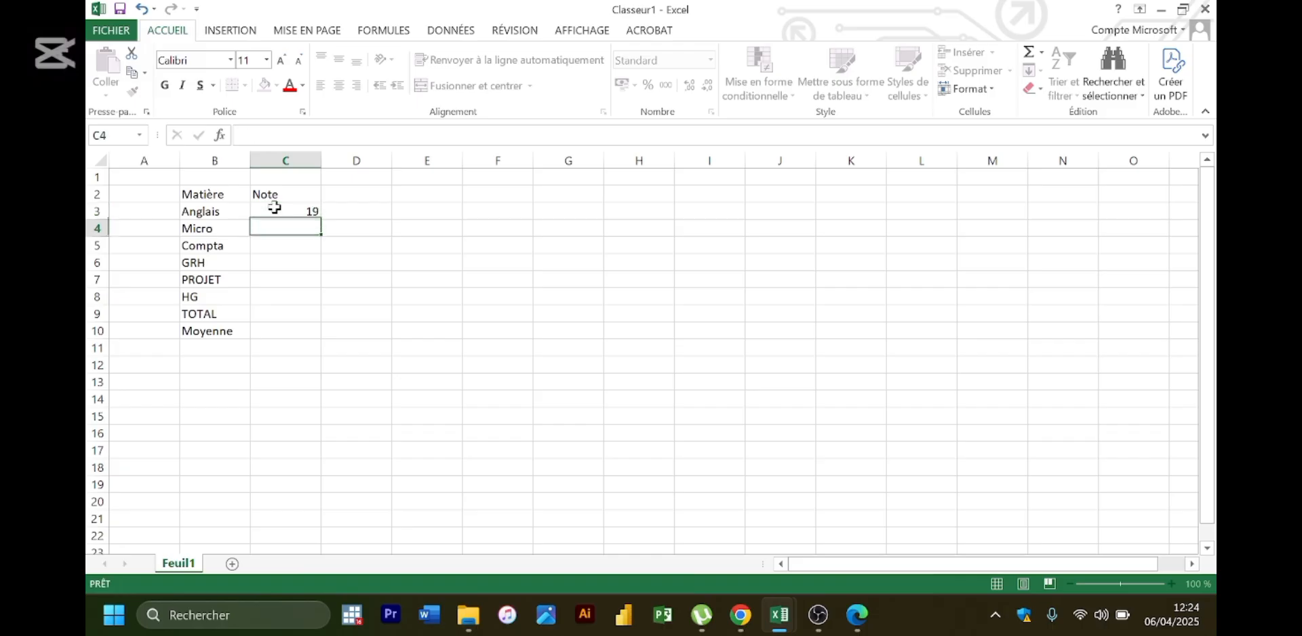
type("13")
key("Return")
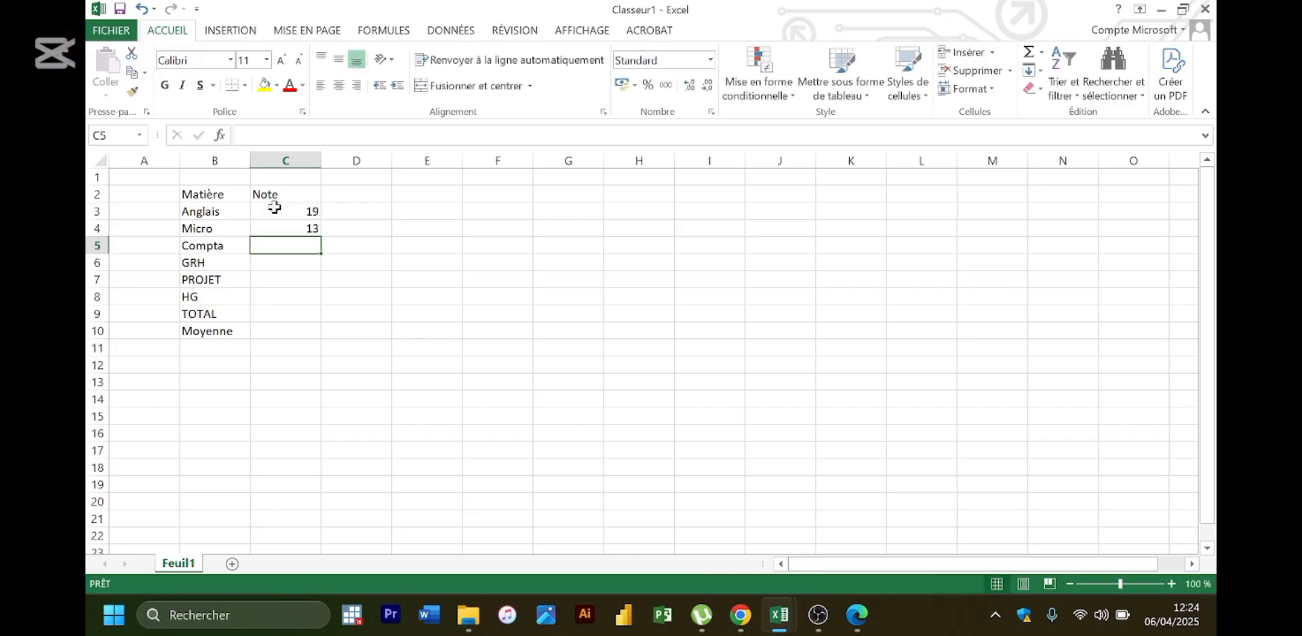
type("12")
key("Return")
type("15")
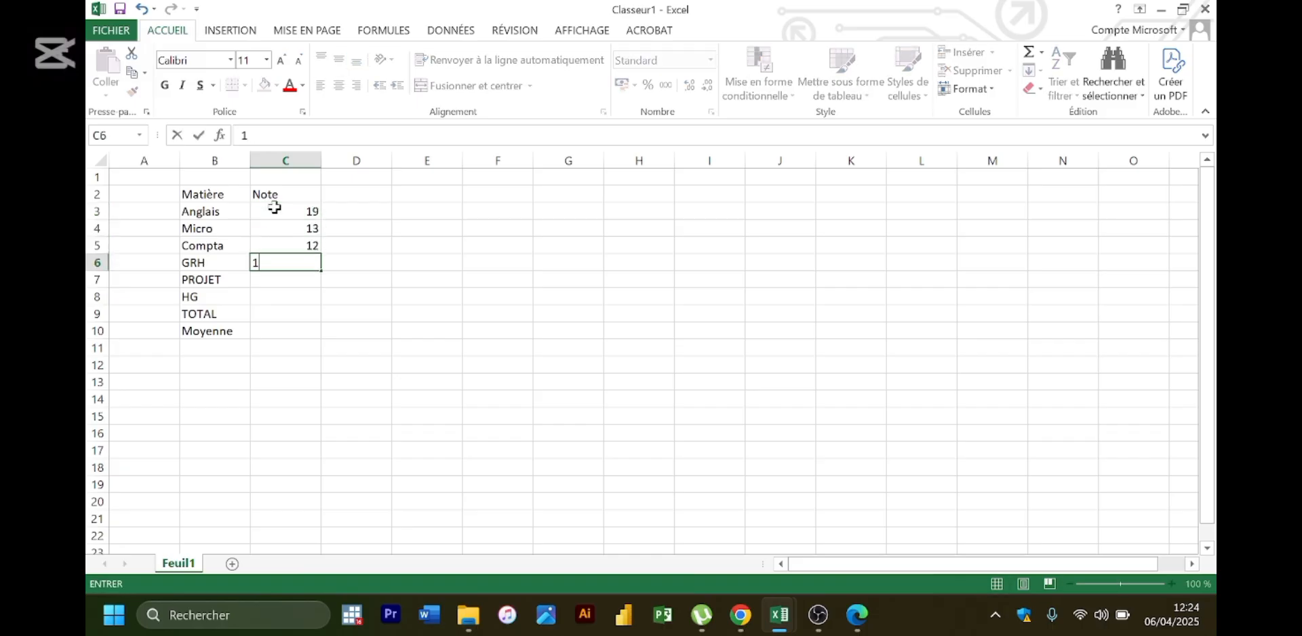
key("Return")
type("16")
key("Return")
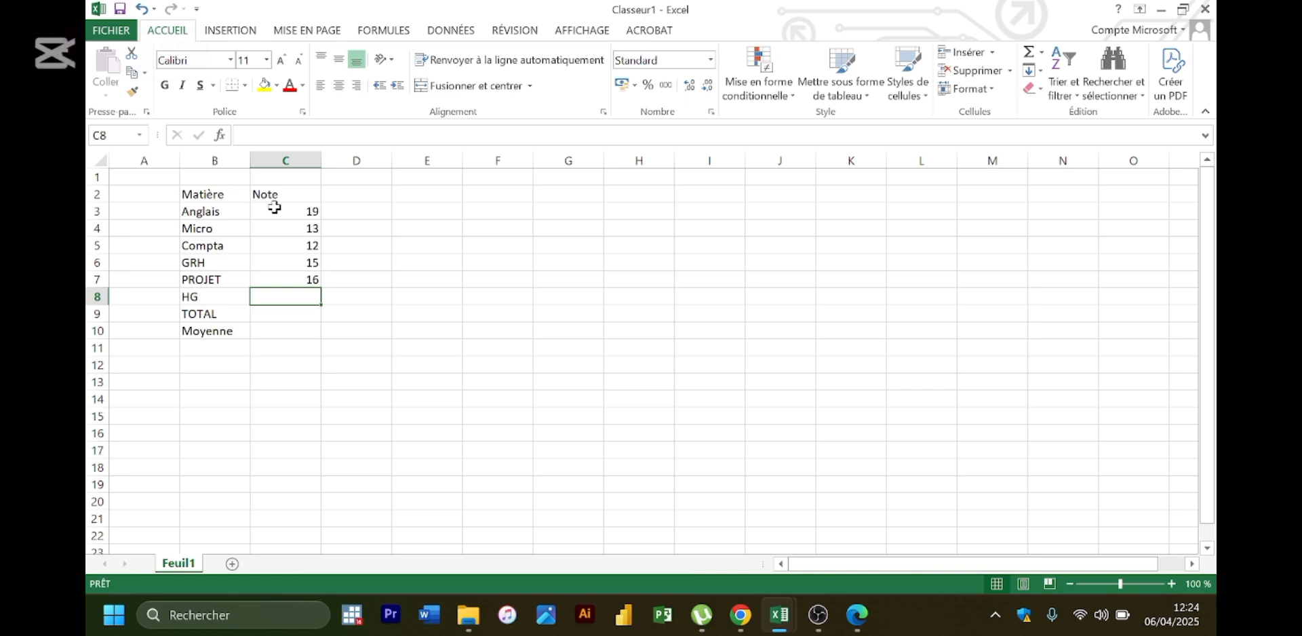
type("20")
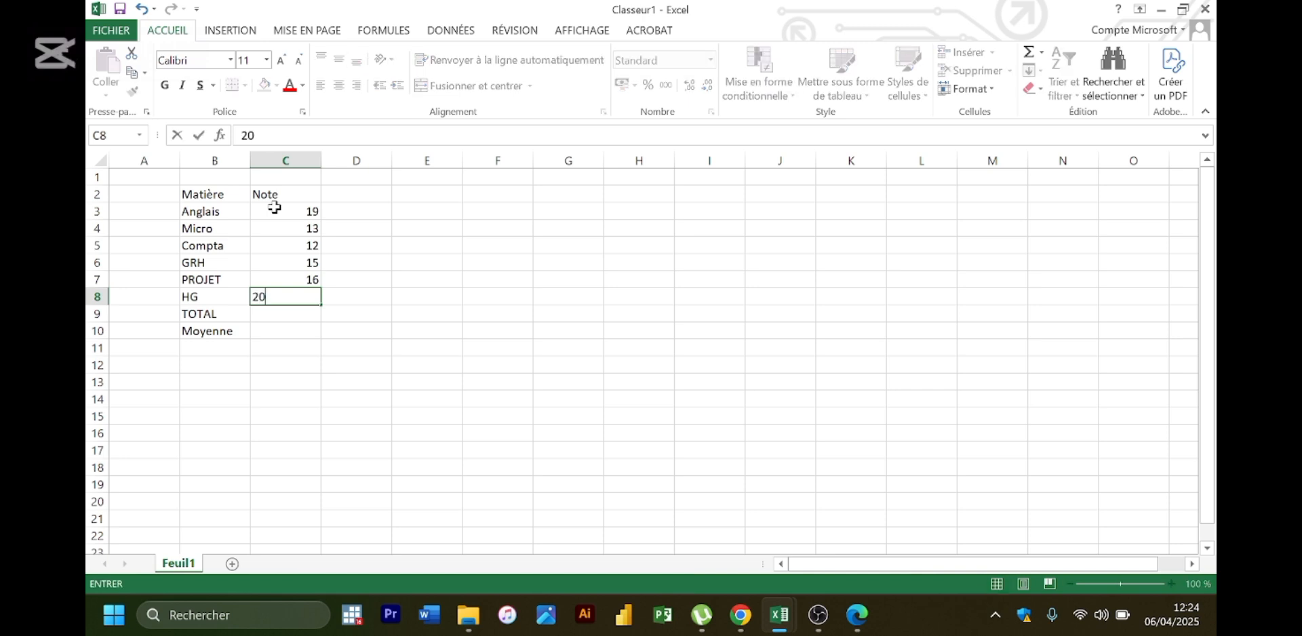
- Commit the mark 20 in cell C8
key("Return")
left_click_drag(210, 192, 294, 332)
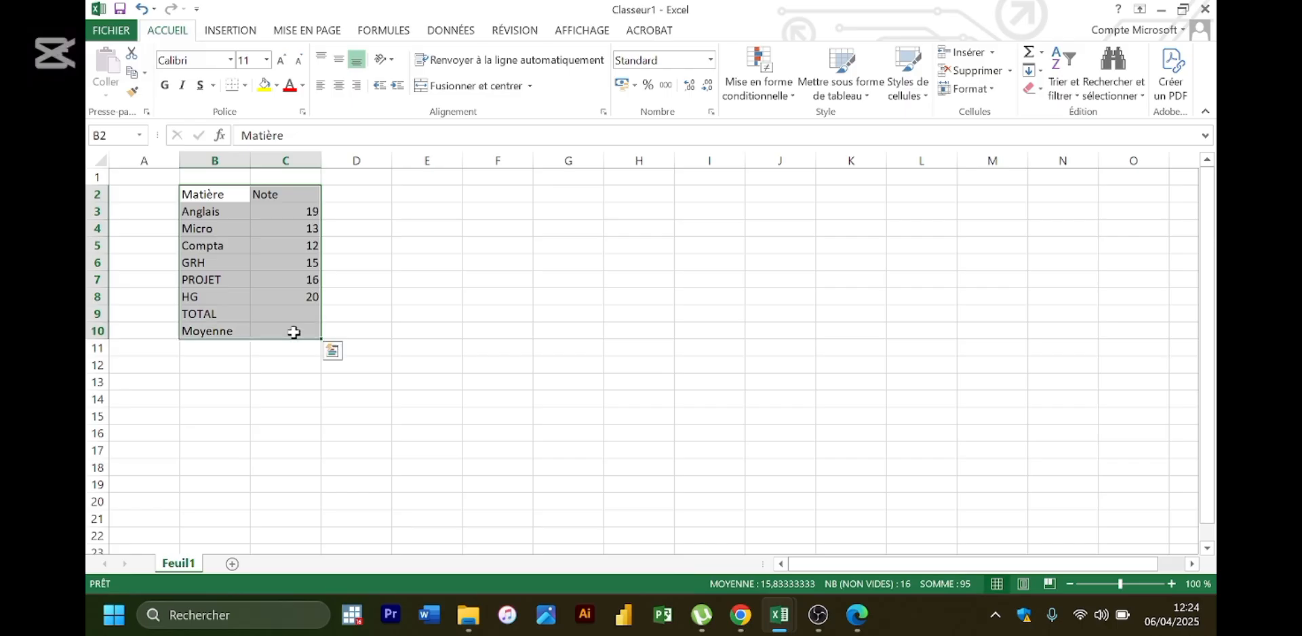
left_click(245, 85)
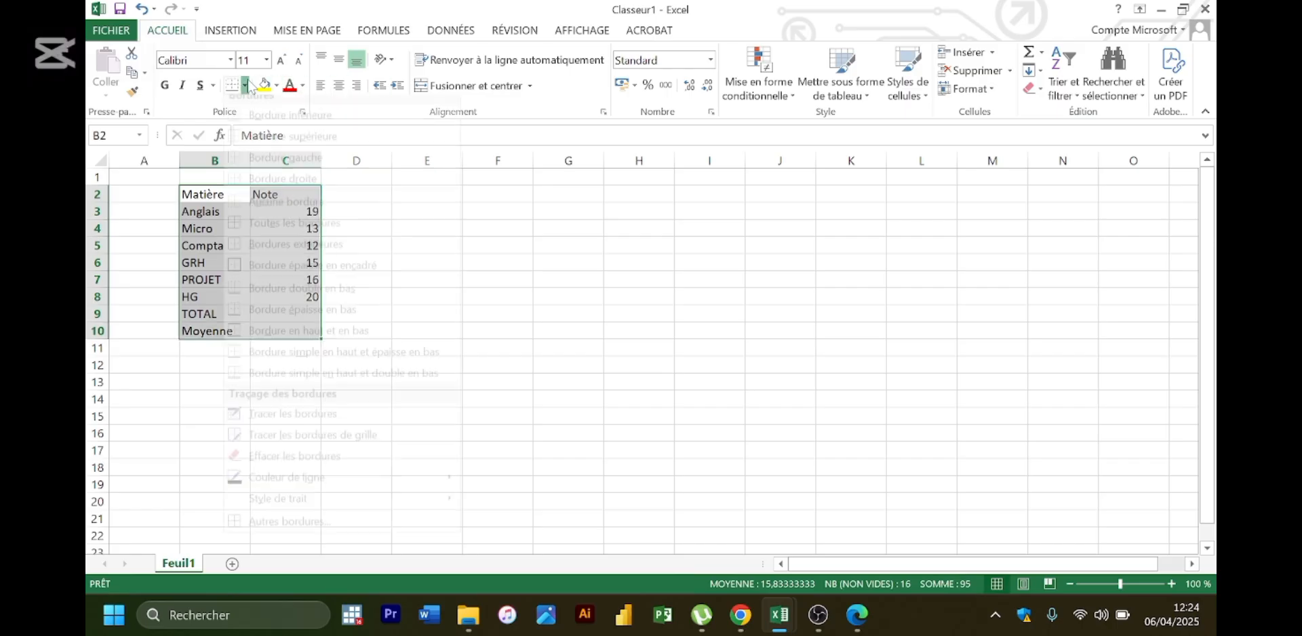
left_click(307, 238)
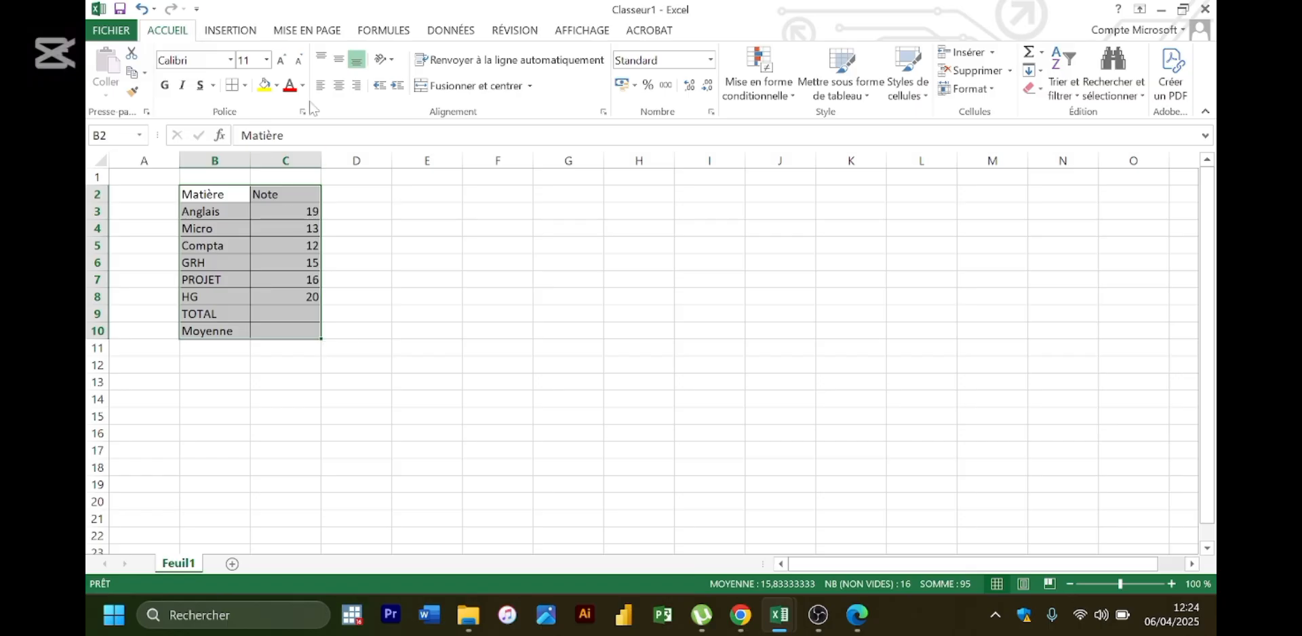
left_click_drag(292, 175, 216, 198)
left_click_drag(133, 216, 280, 193)
left_click(276, 85)
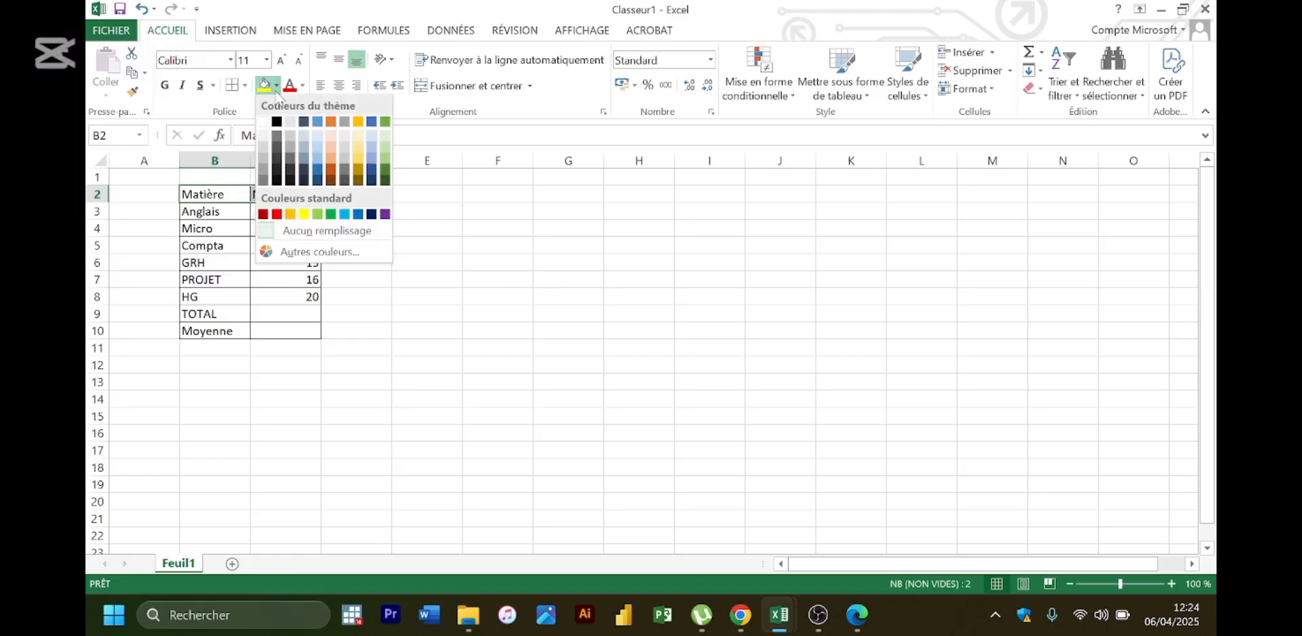
left_click(618, 283)
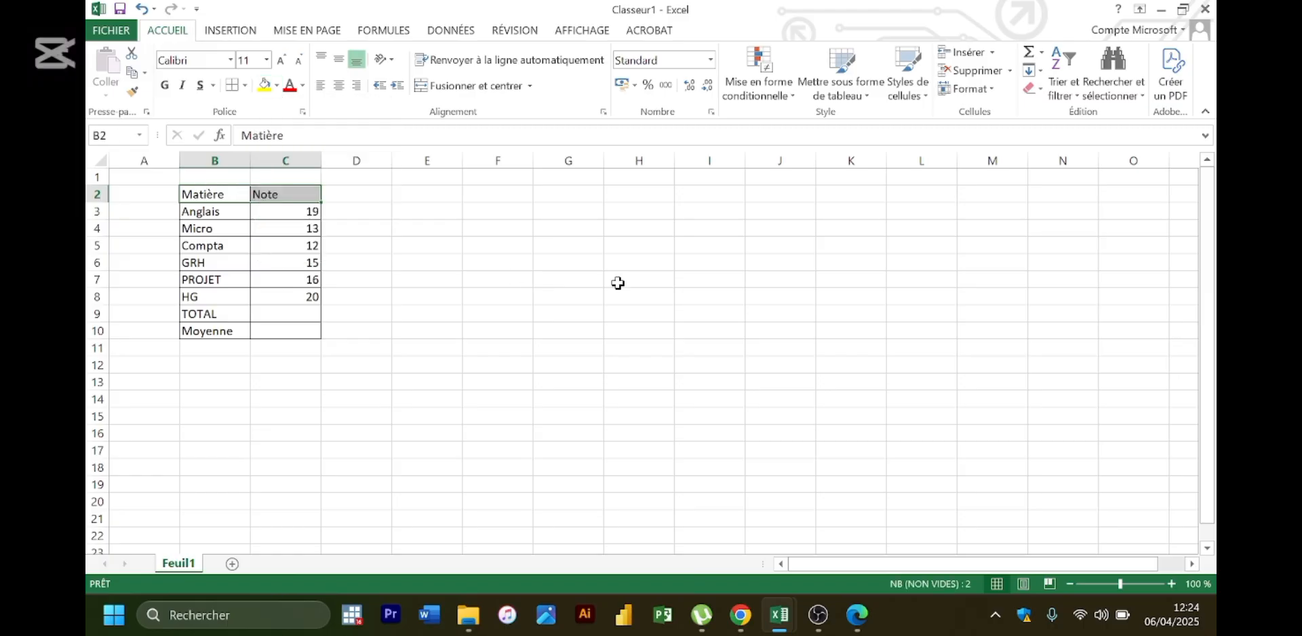
left_click(399, 245)
key("ctrl+z")
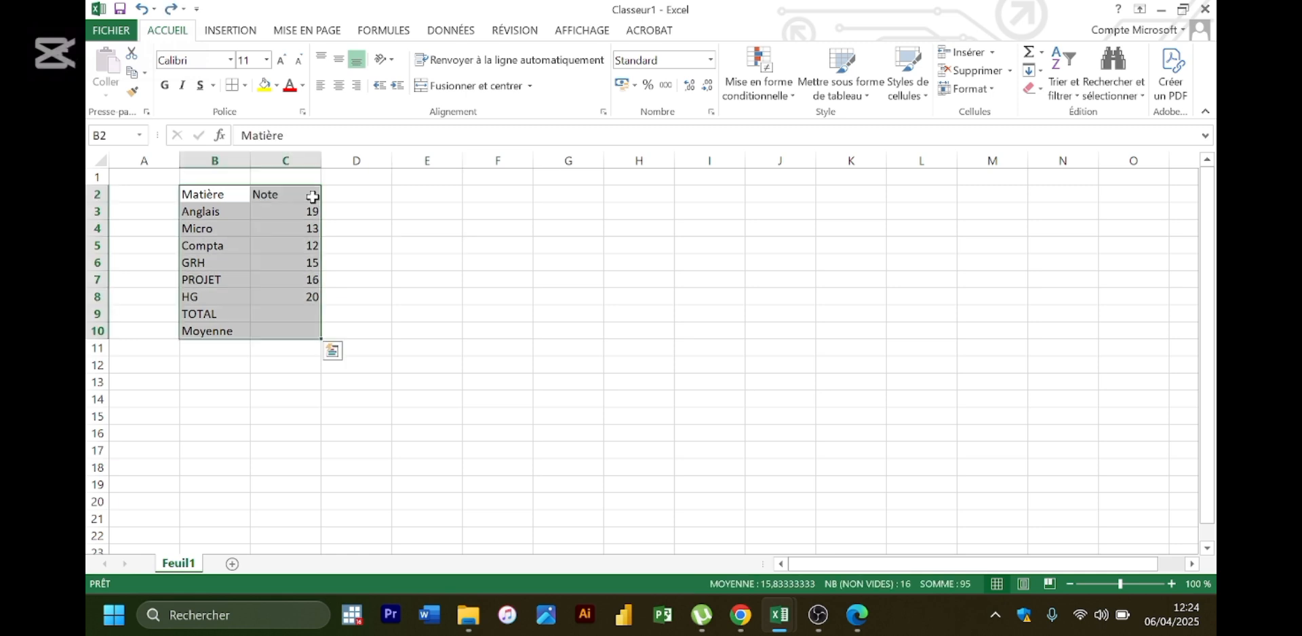
left_click(377, 190)
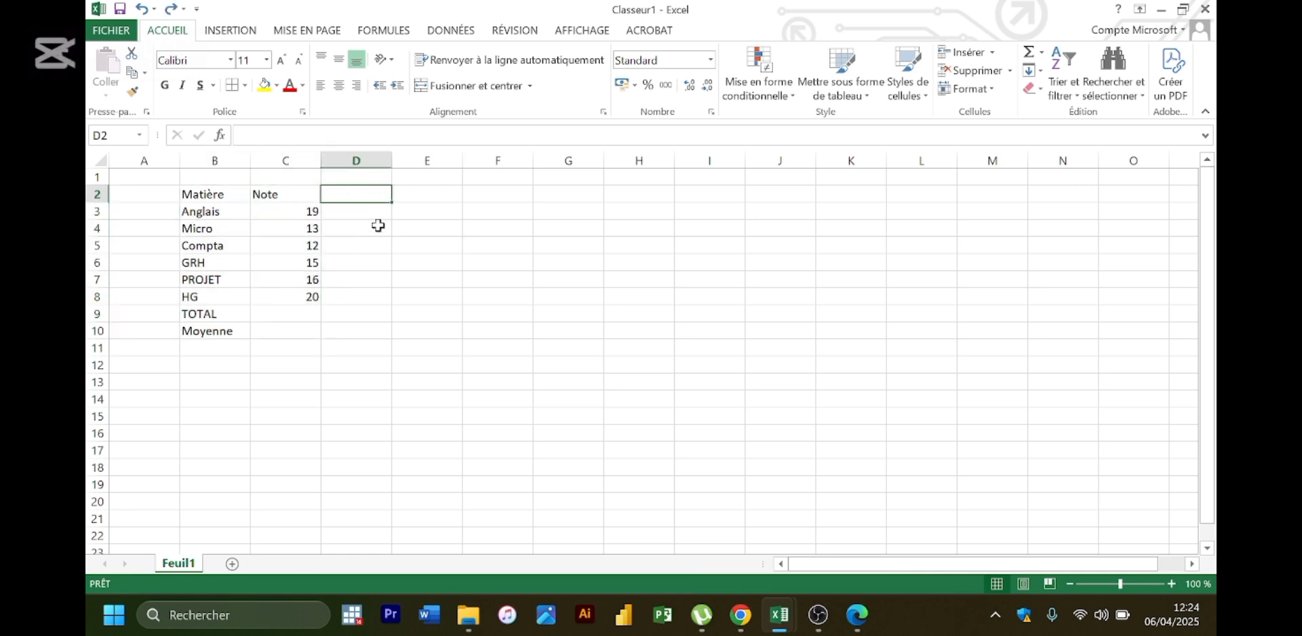
- Apply all borders (Toutes les bordures) to the marks table in cells B2 to C10
left_click(219, 195)
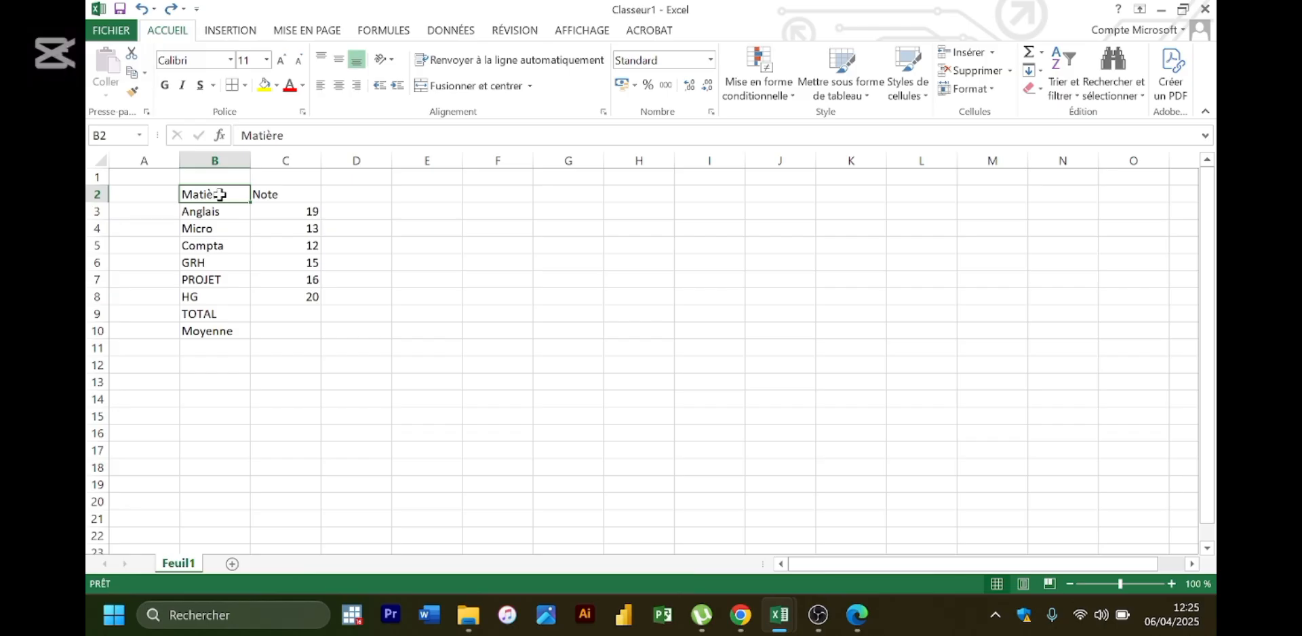
left_click_drag(220, 194, 305, 326)
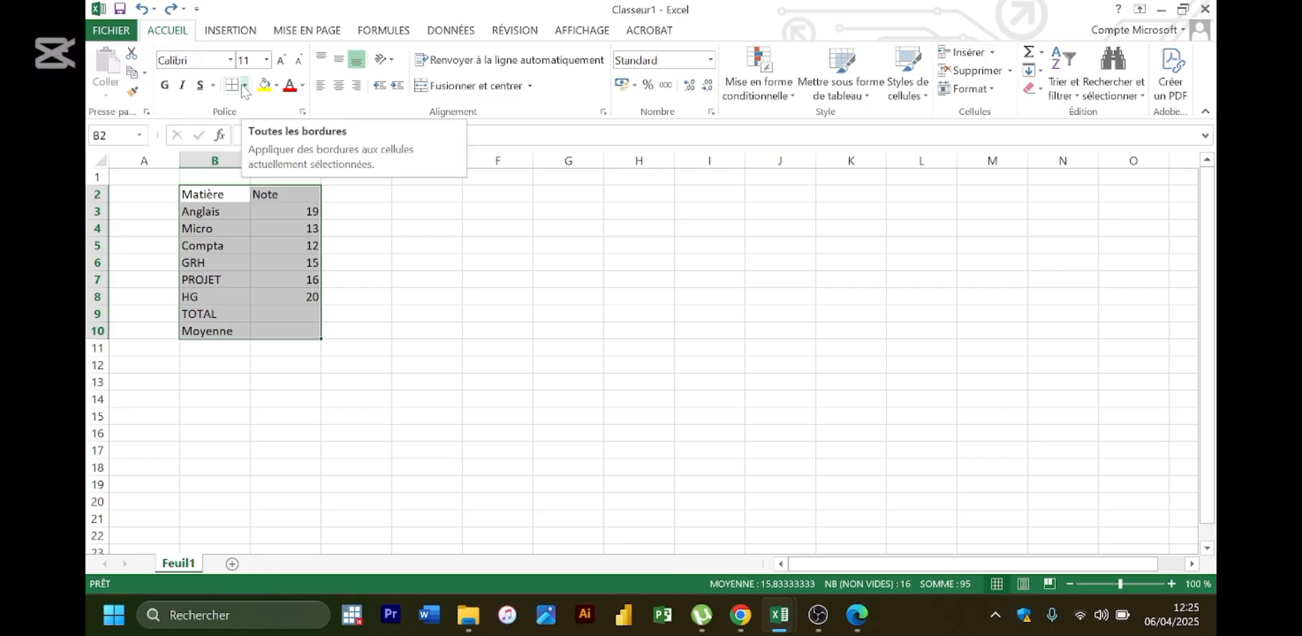
left_click(245, 87)
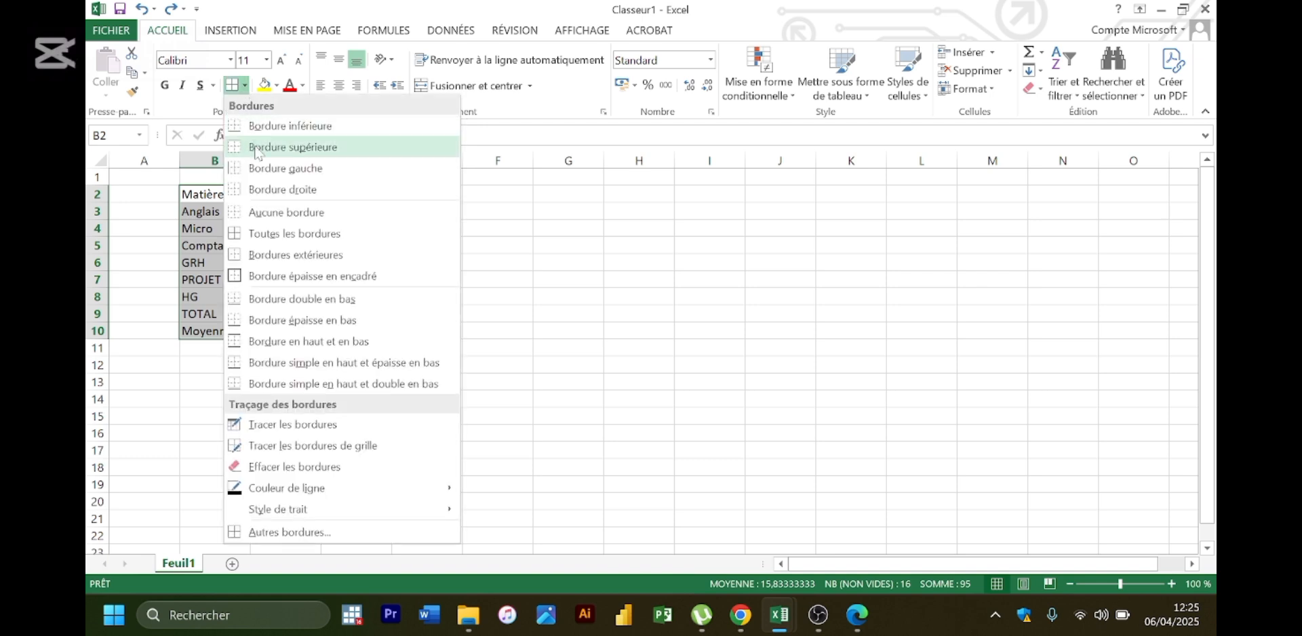
left_click(291, 234)
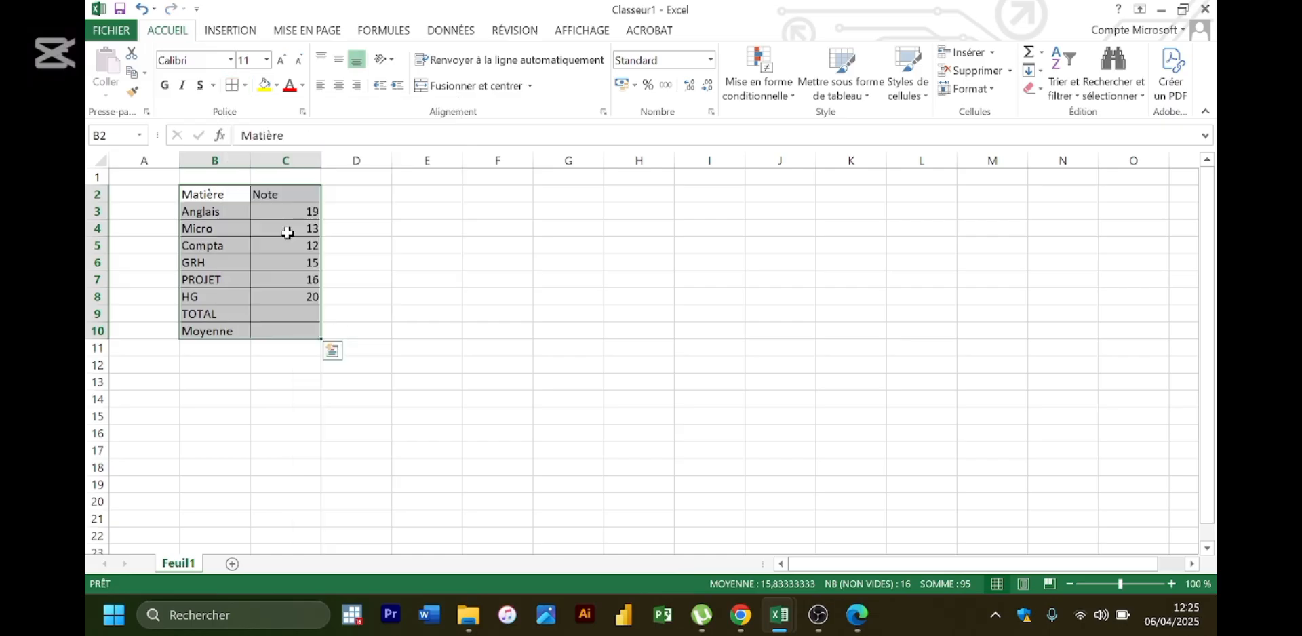
left_click(416, 217)
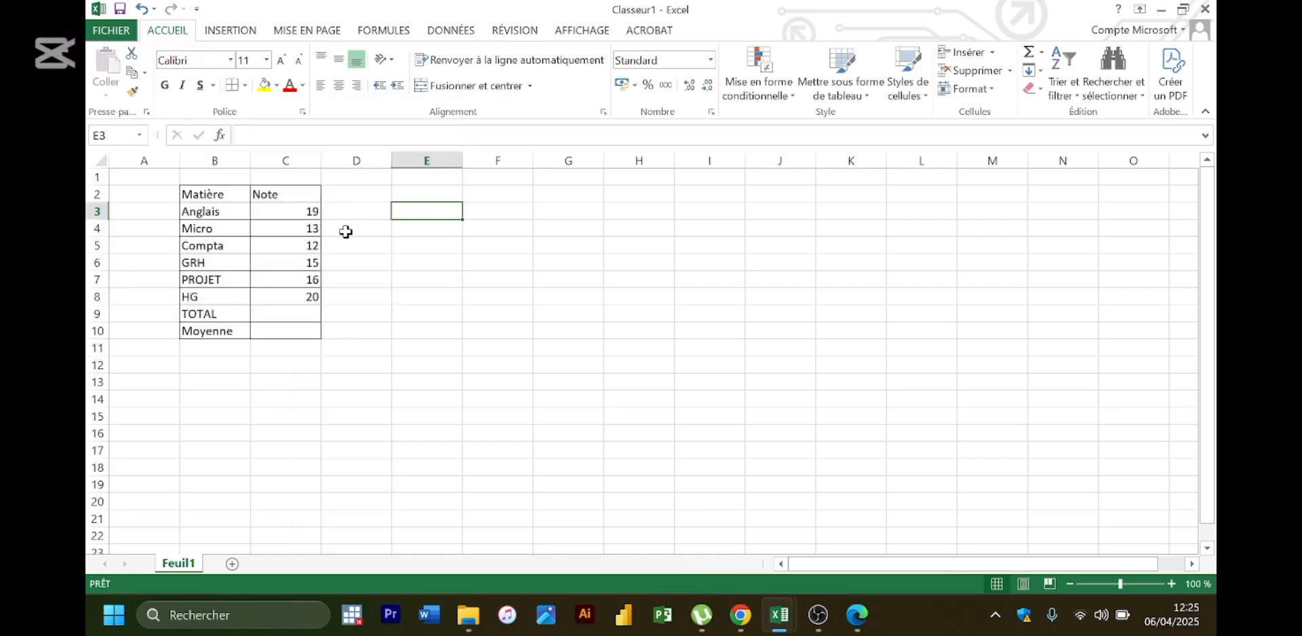
- Fill the header cells Matière and Note, B2 to C2, with a light green theme colour
left_click(215, 194)
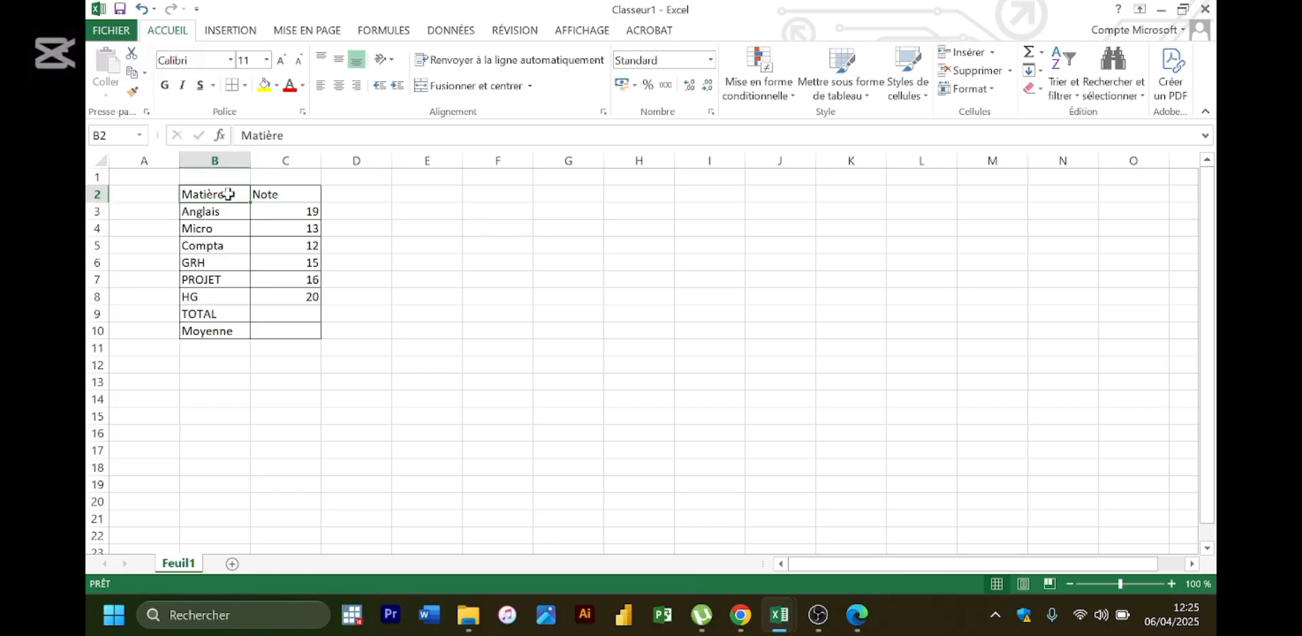
left_click_drag(228, 194, 258, 192)
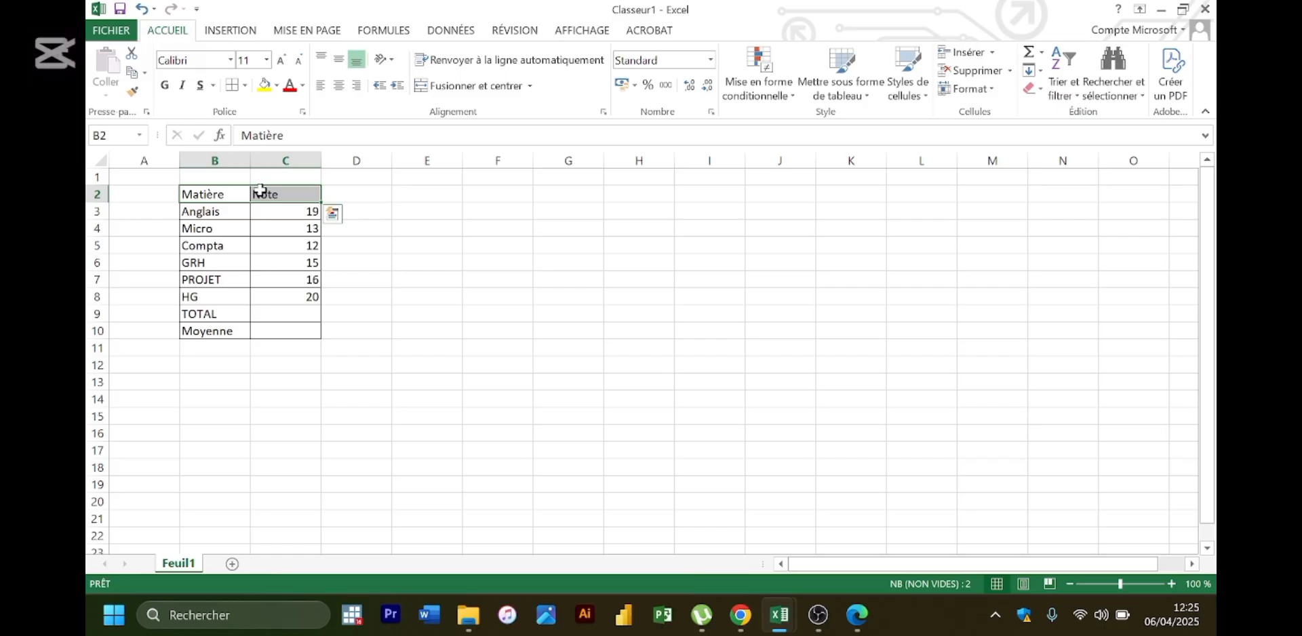
left_click(277, 86)
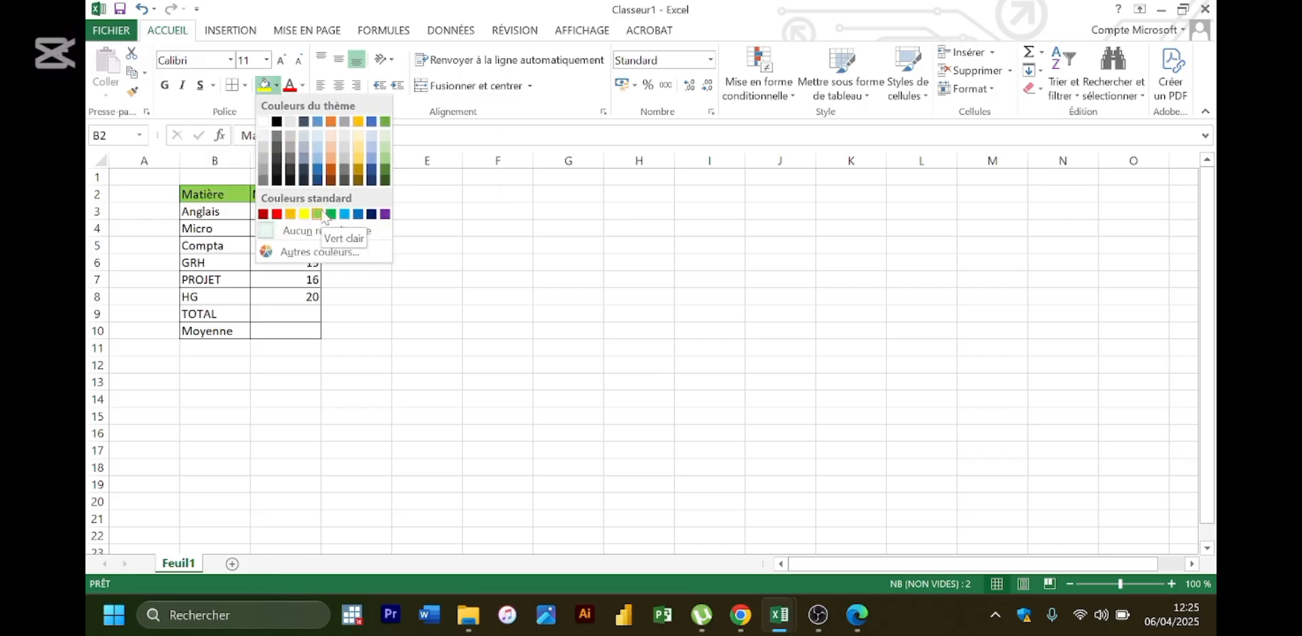
left_click(389, 158)
left_click(455, 265)
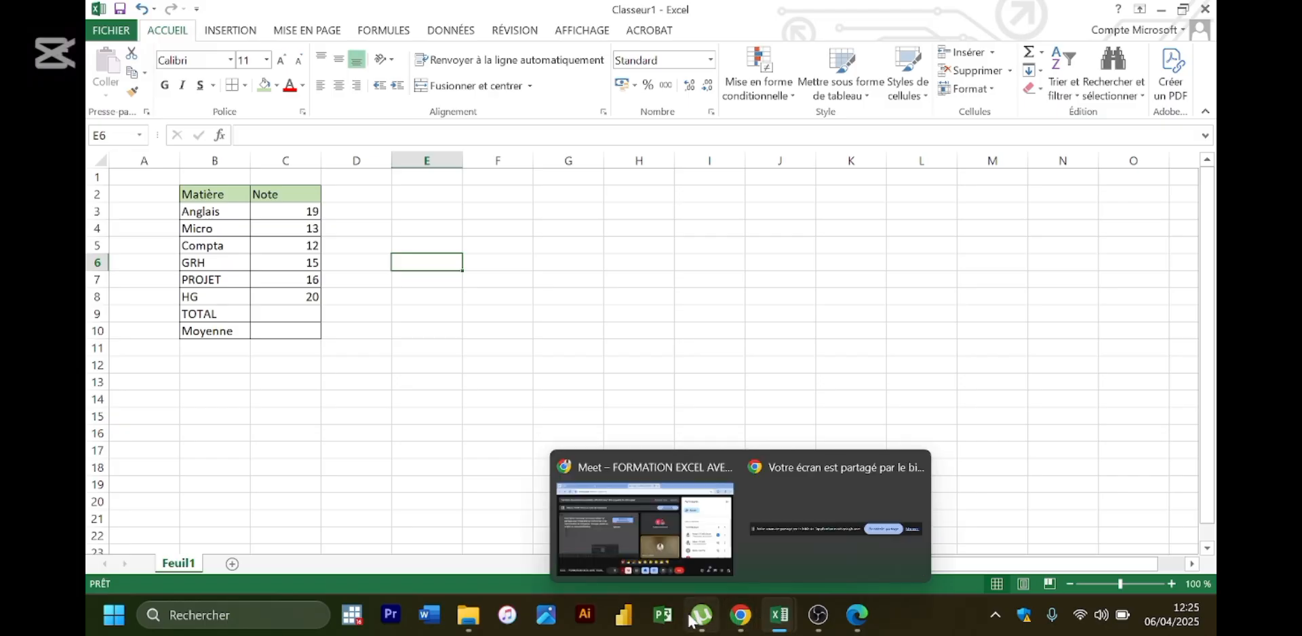
- Switch to the PDF notes to review the Somme par formule example and its introduction, and return to the Classeur1 workbook
left_click(857, 615)
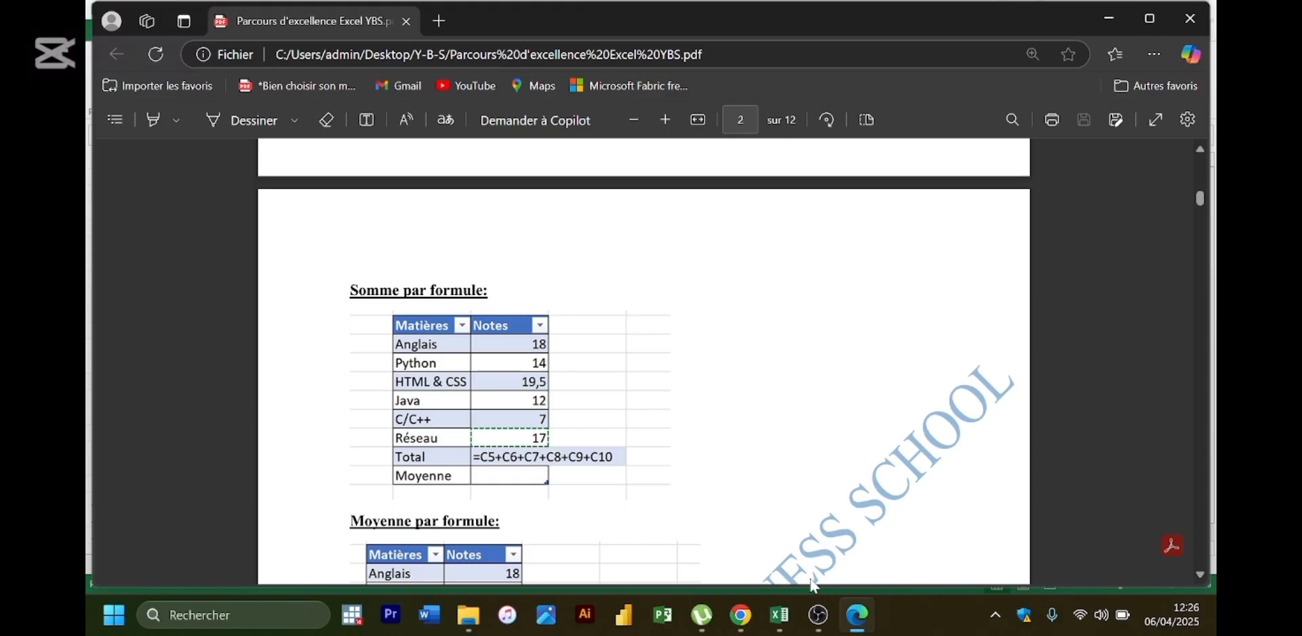
mouse_move(852, 620)
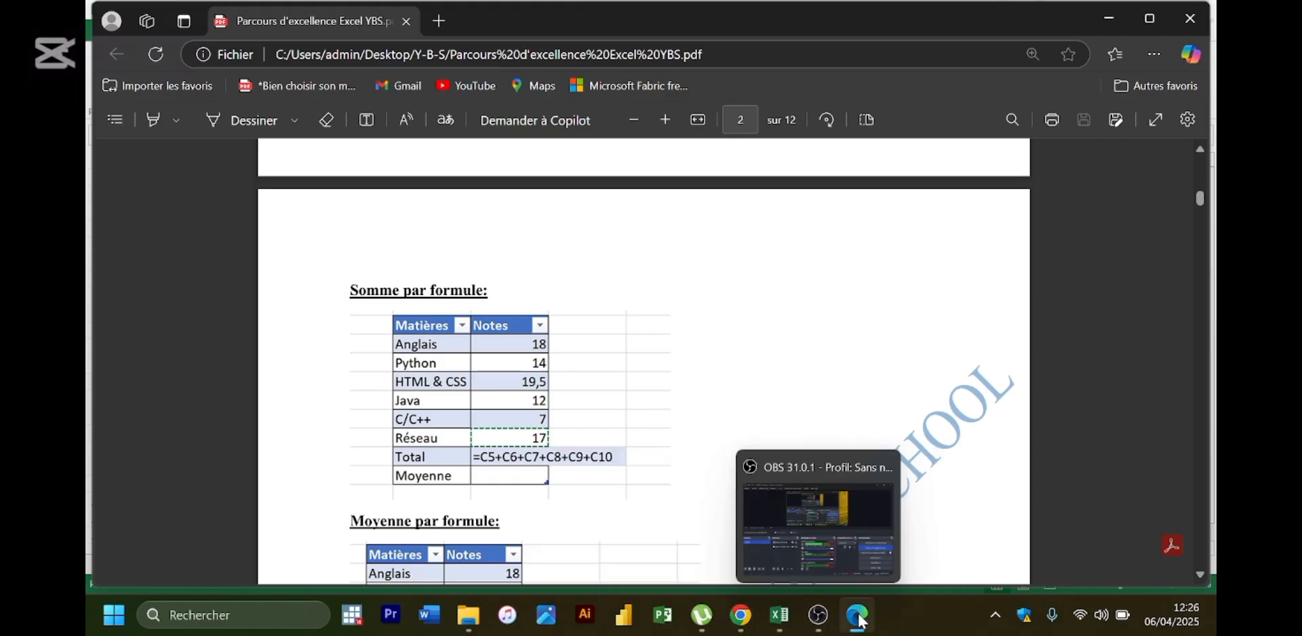
left_click(862, 546)
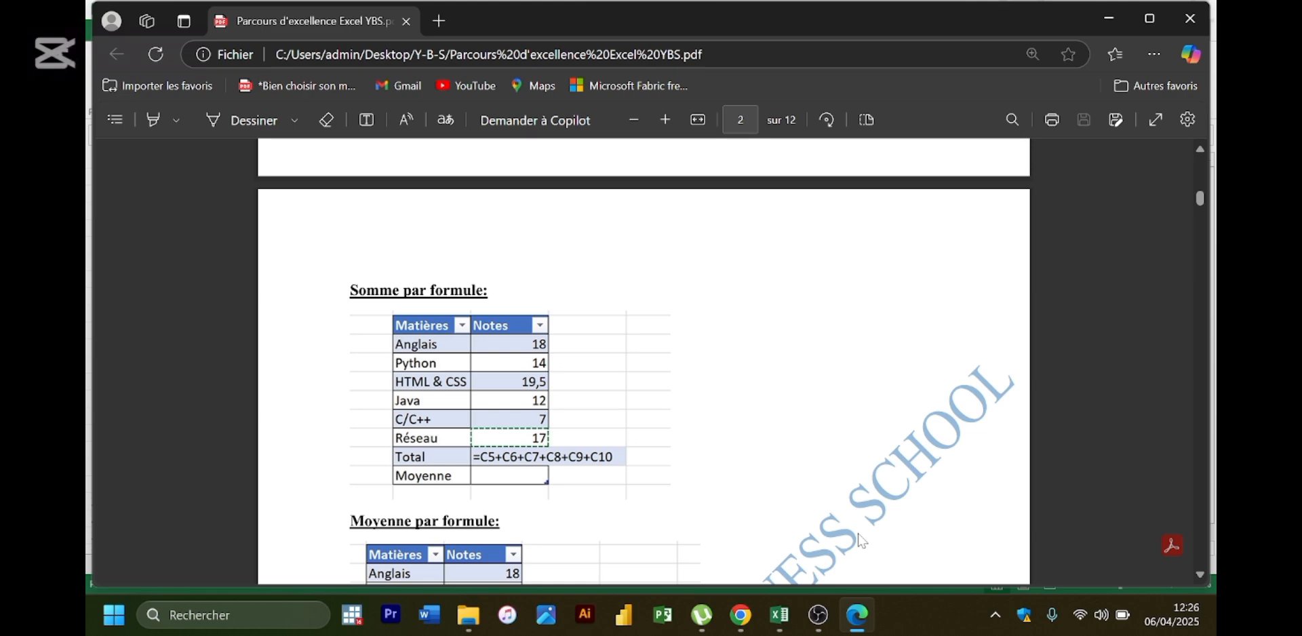
scroll(862, 540, "up", 5)
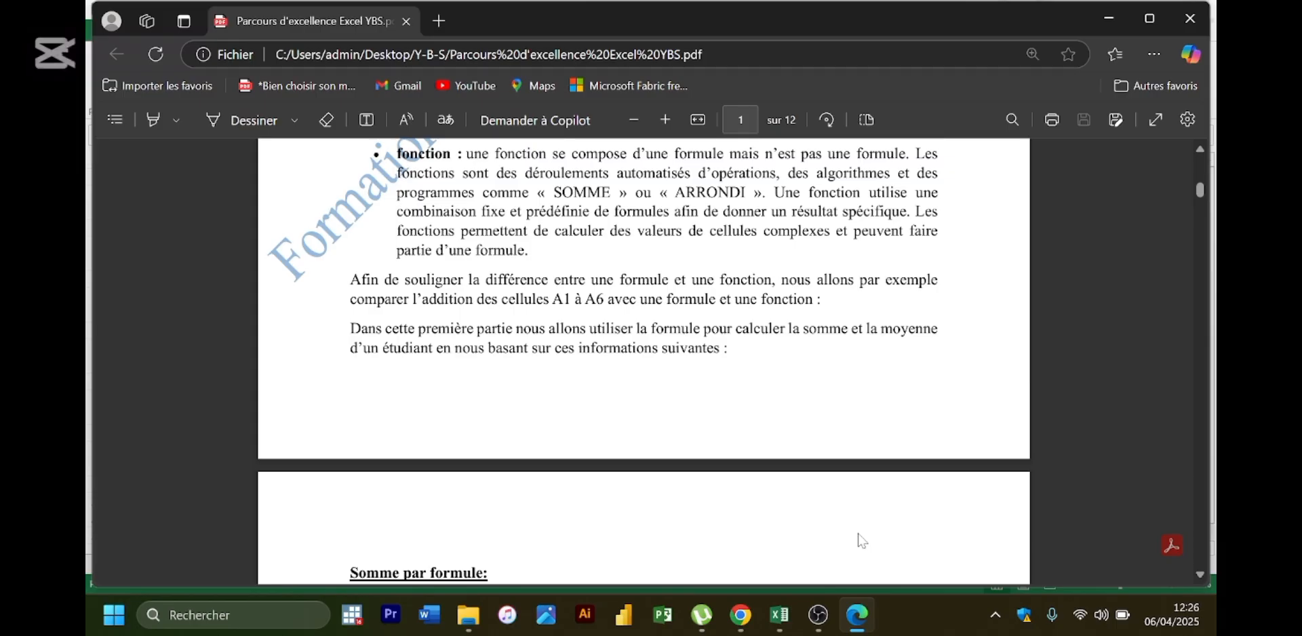
mouse_move(833, 625)
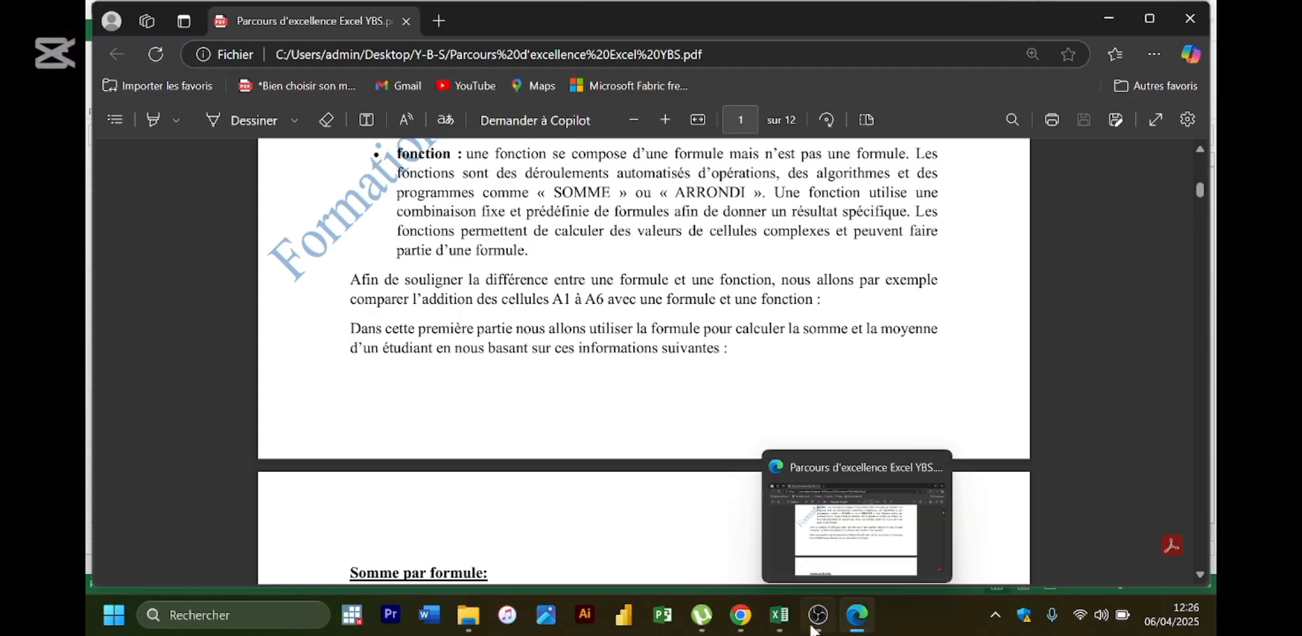
mouse_move(780, 617)
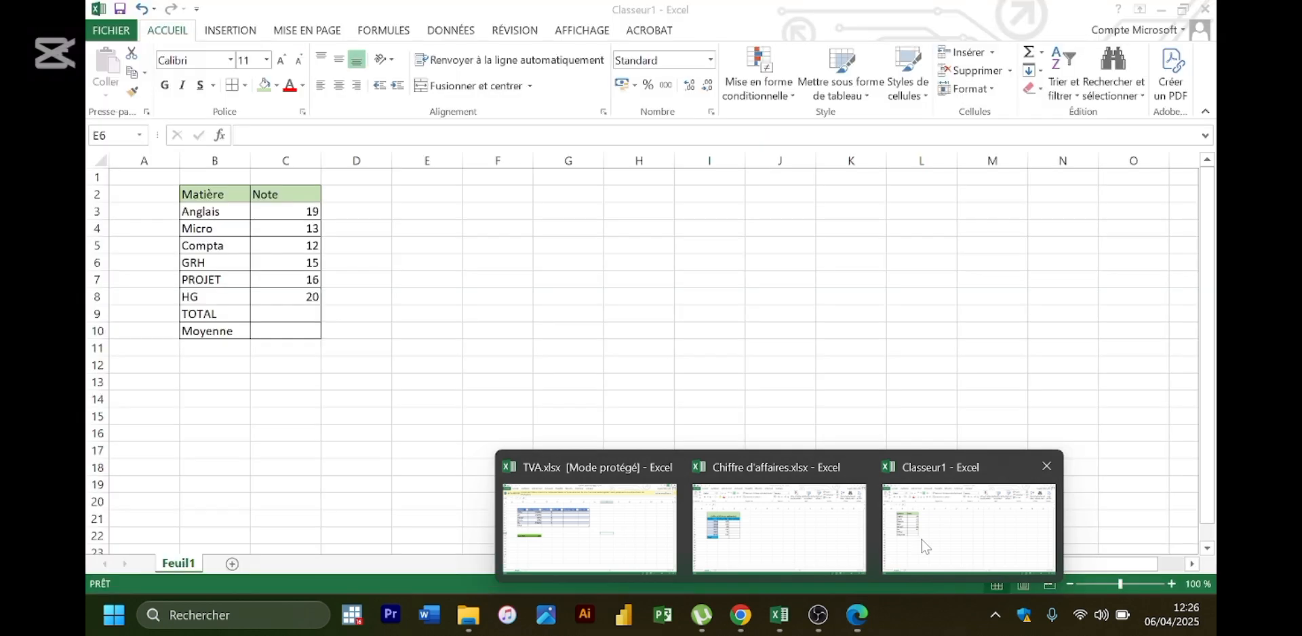
left_click(920, 536)
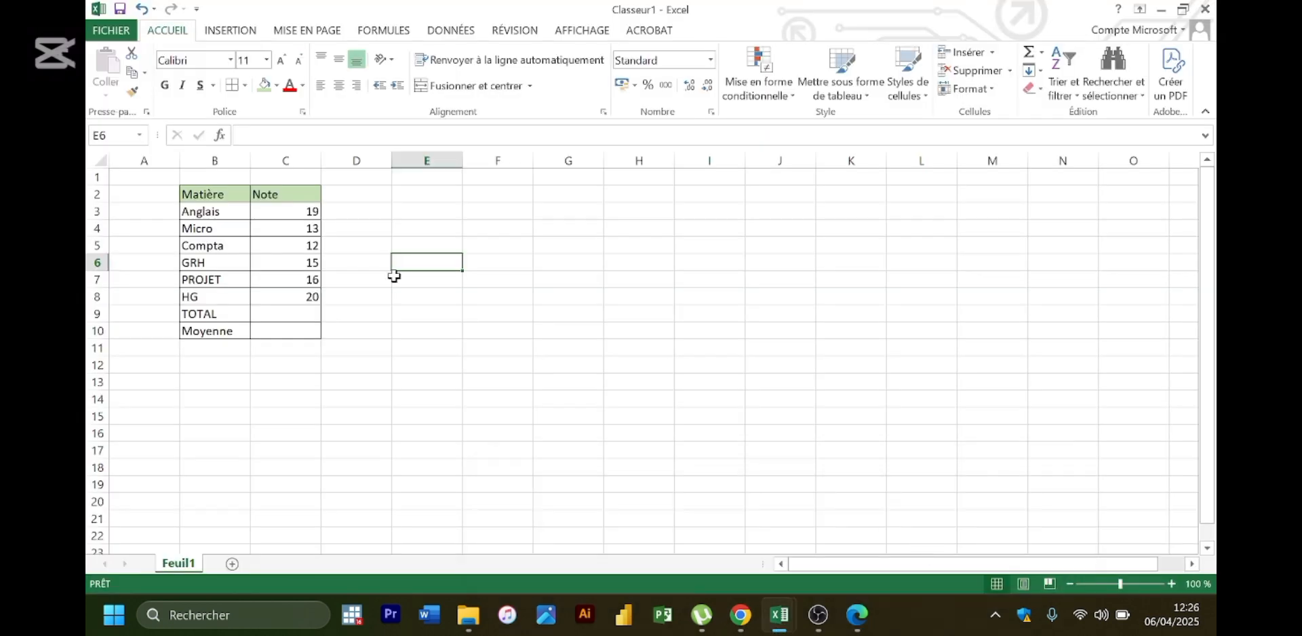
- Select cell C9 beside TOTAL, reread the definitions of formule and fonction in the PDF notes, and return to the Classeur1 workbook
left_click(282, 320)
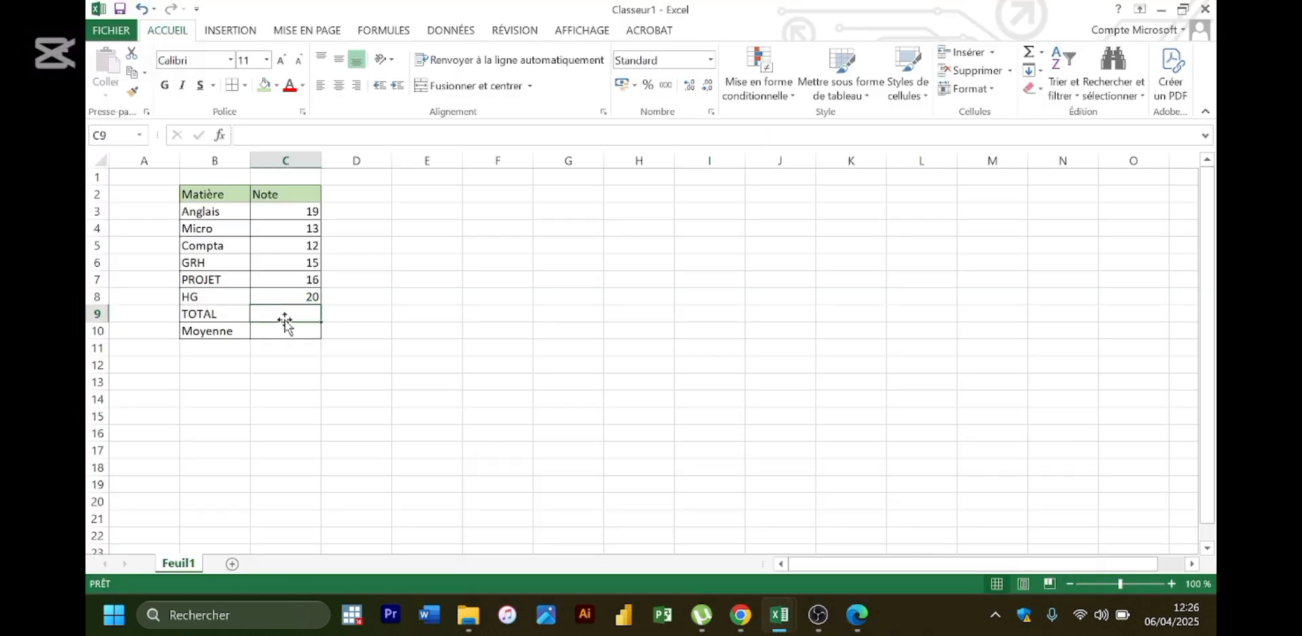
mouse_move(741, 615)
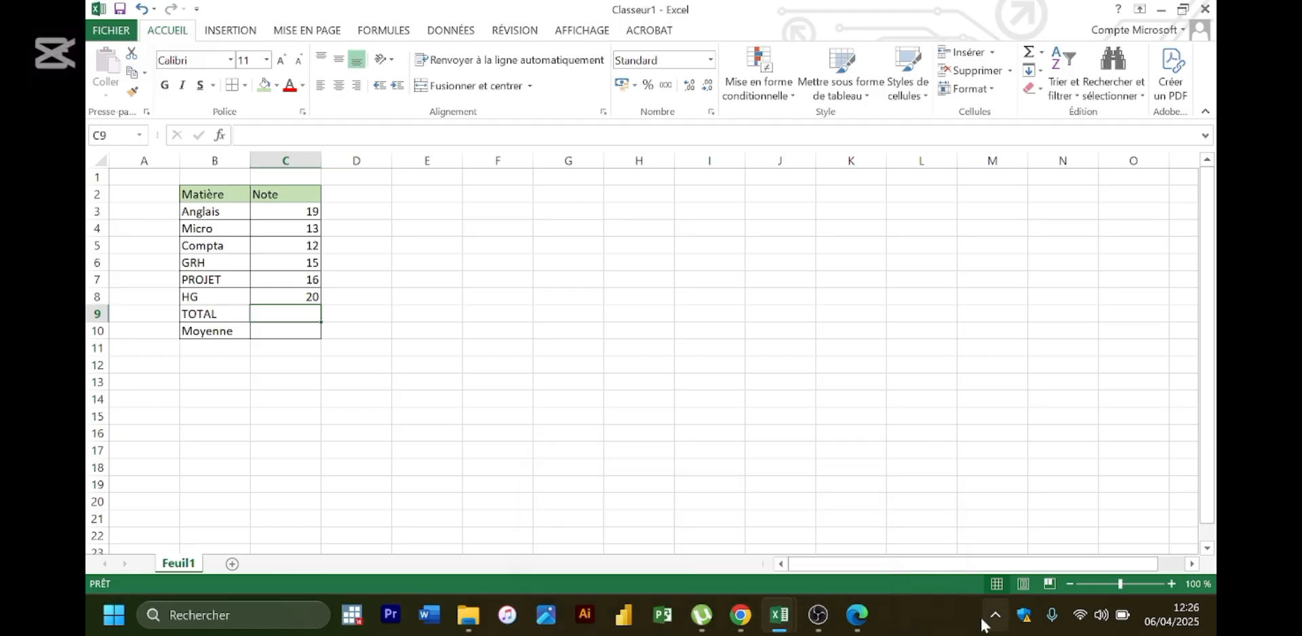
left_click(859, 615)
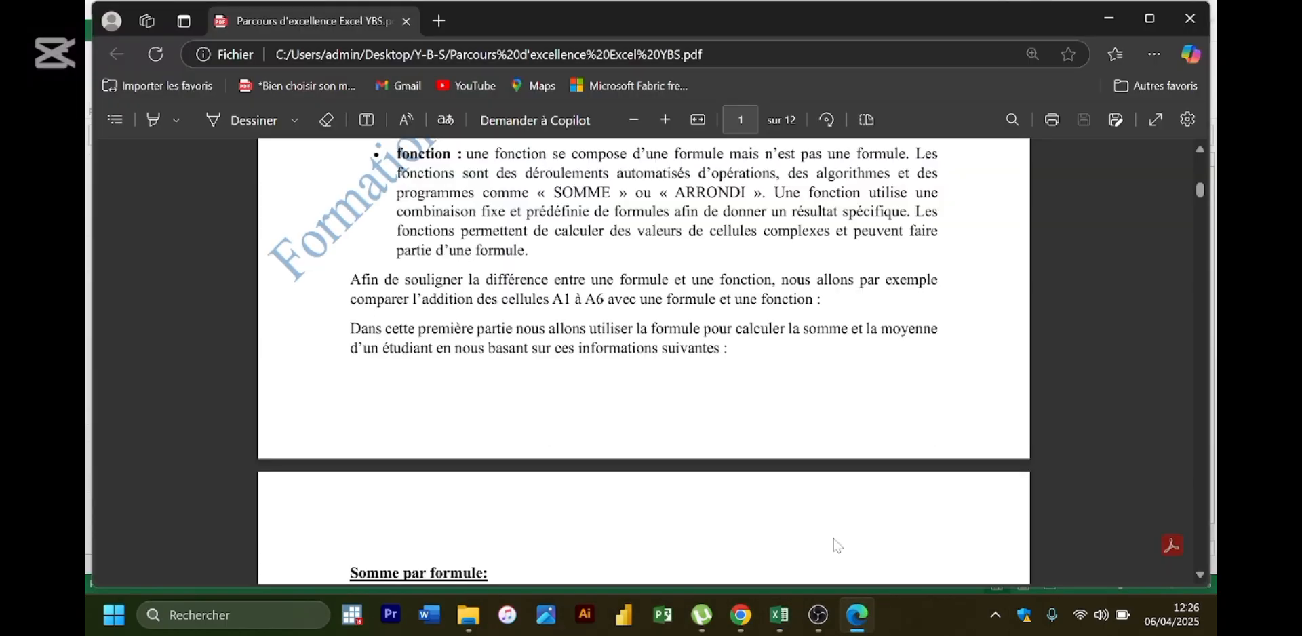
scroll(837, 545, "up", 4)
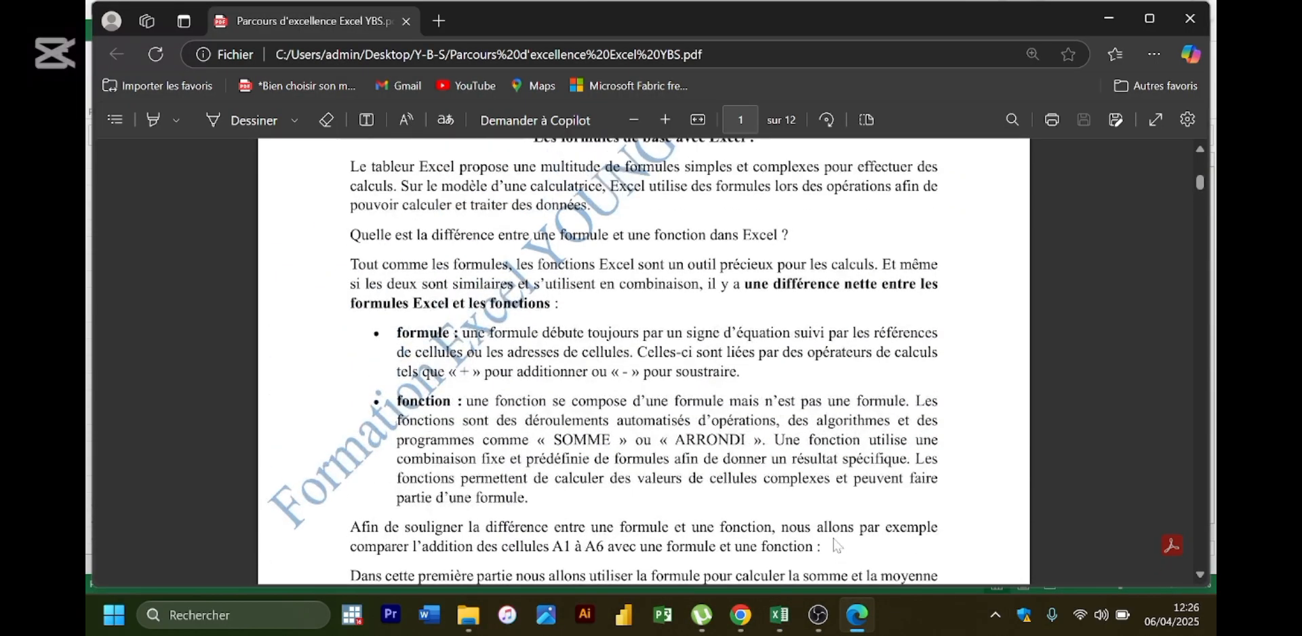
scroll(837, 545, "up", 2)
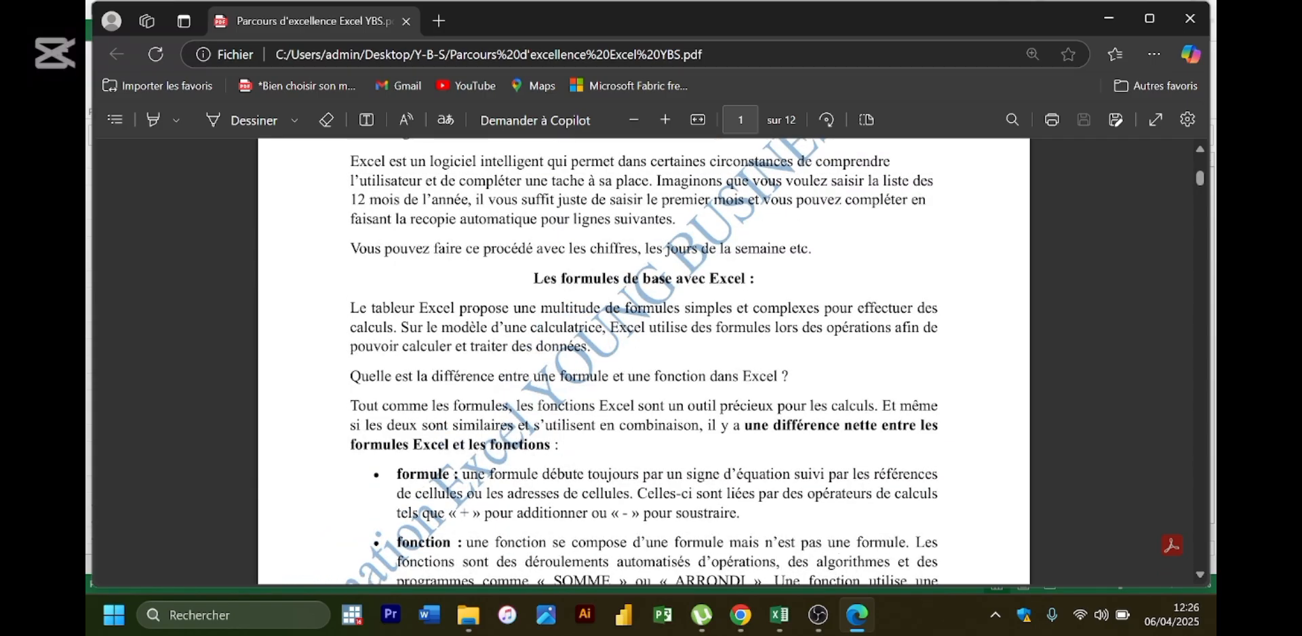
scroll(644, 362, "down", 1)
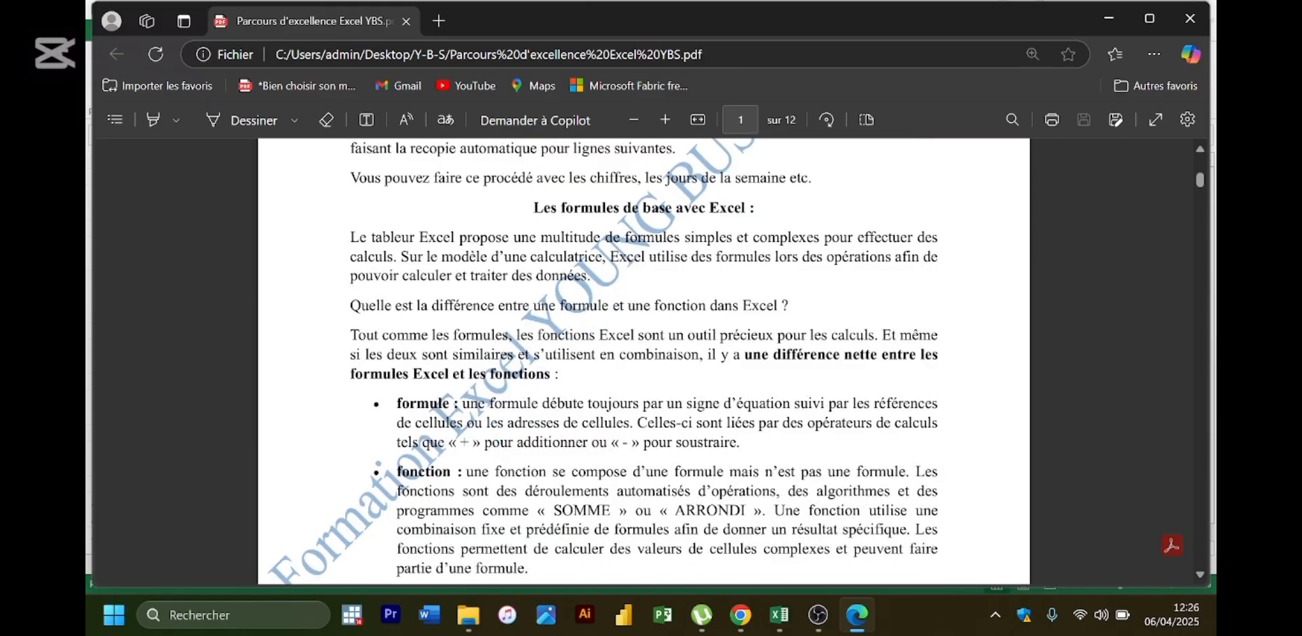
mouse_move(780, 614)
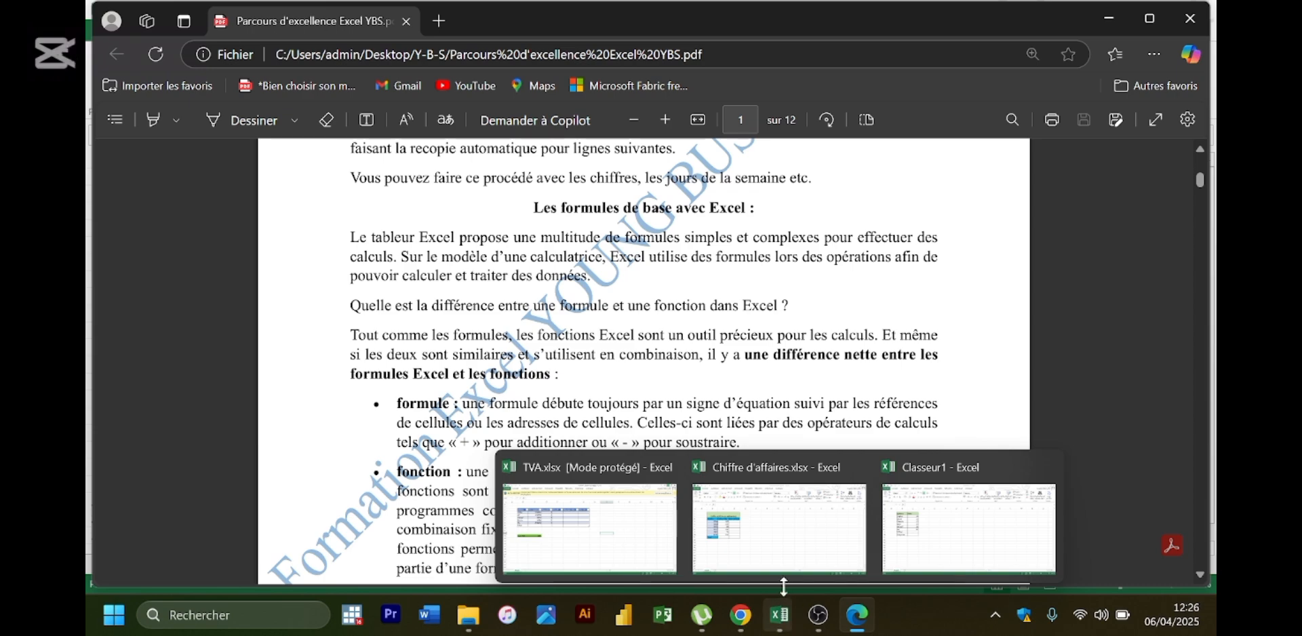
left_click(913, 551)
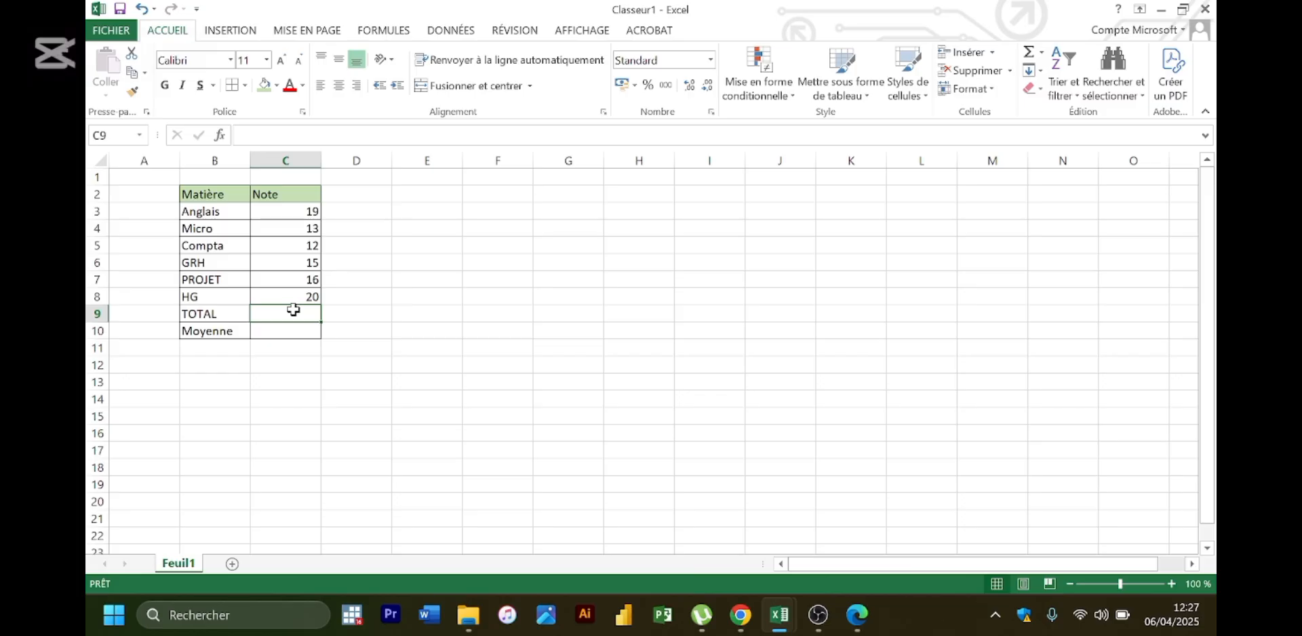
- Total the six marks in cell C9 beside TOTAL with the addition formula =C3+C4+C5+C6+C7+C8
type("=")
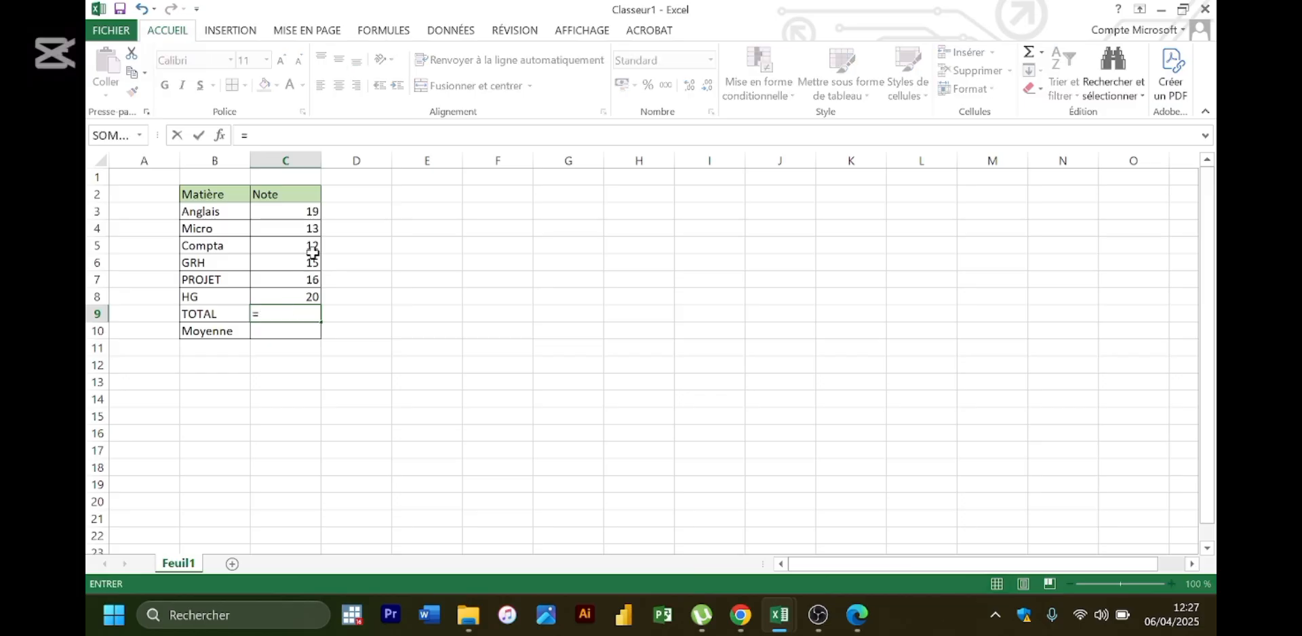
left_click(310, 213)
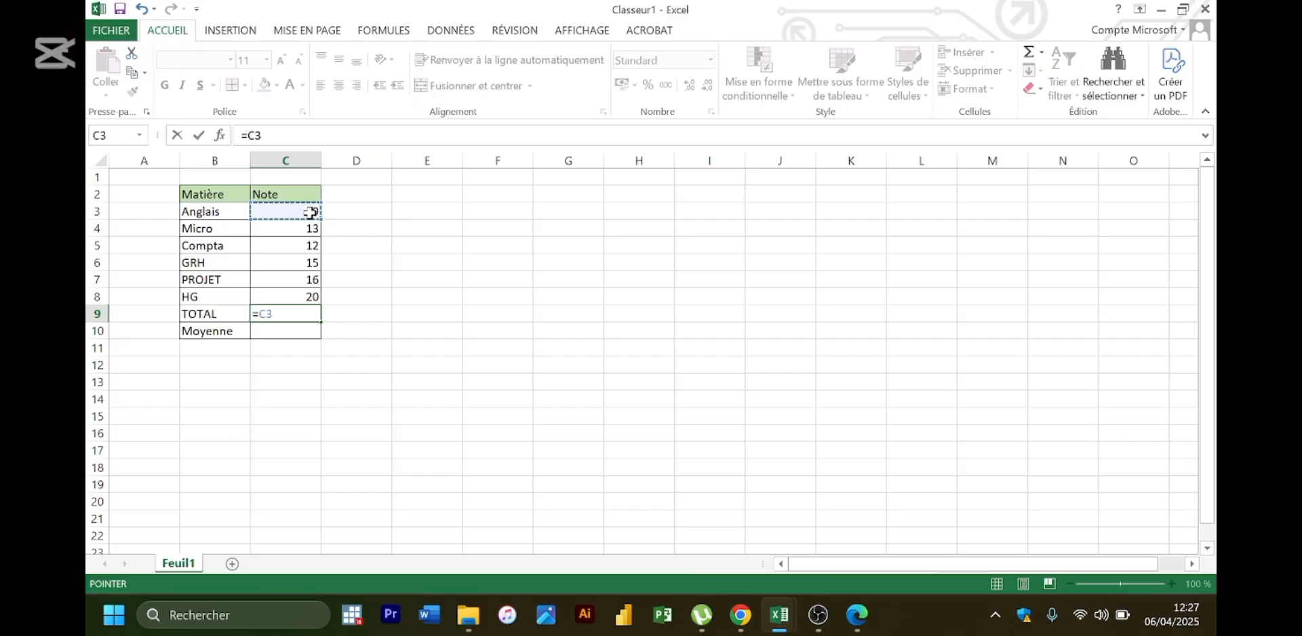
type("+")
left_click(310, 230)
type("+")
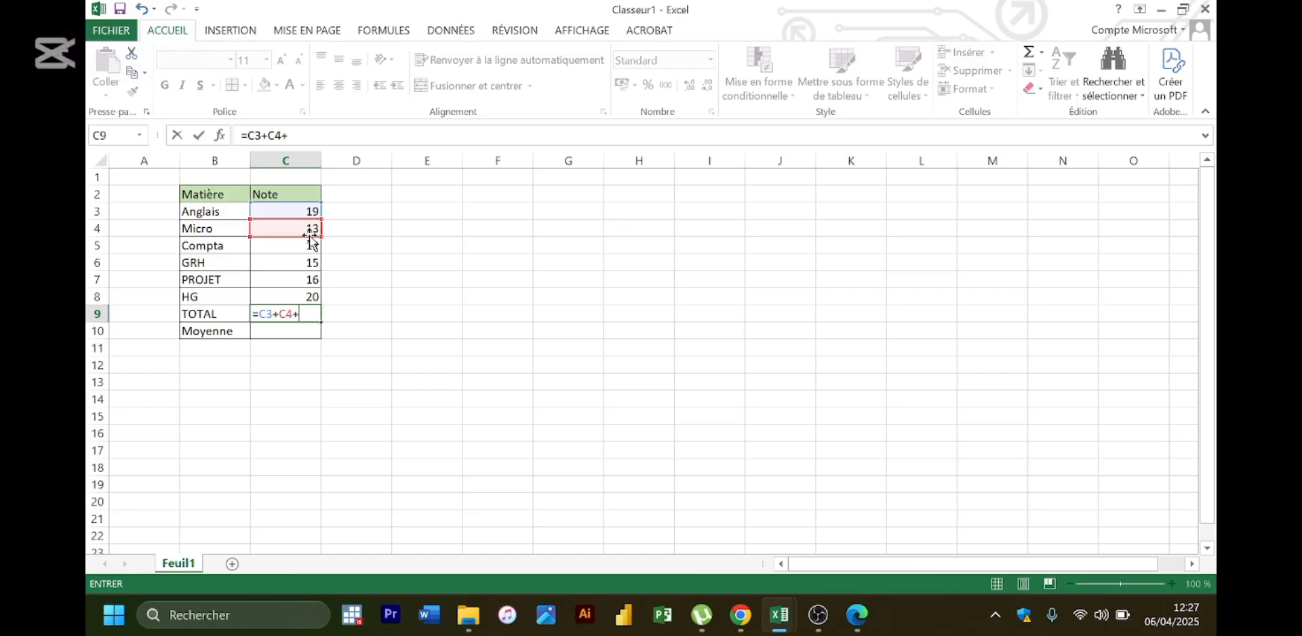
left_click(308, 244)
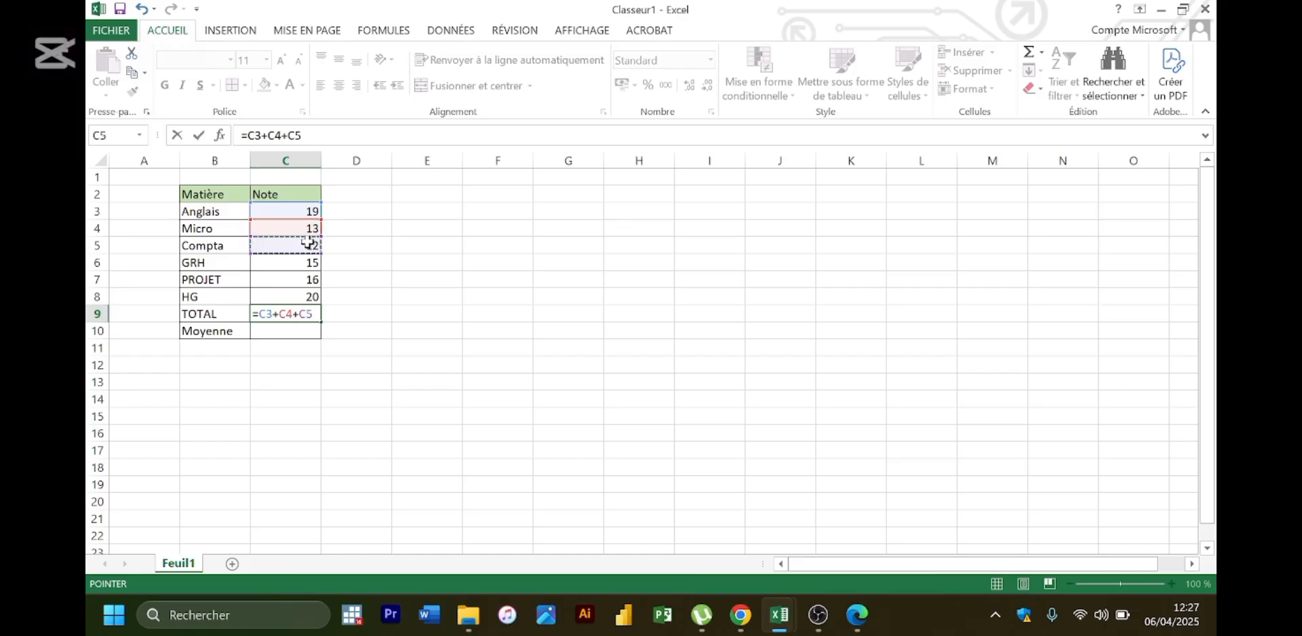
type("+")
left_click(302, 264)
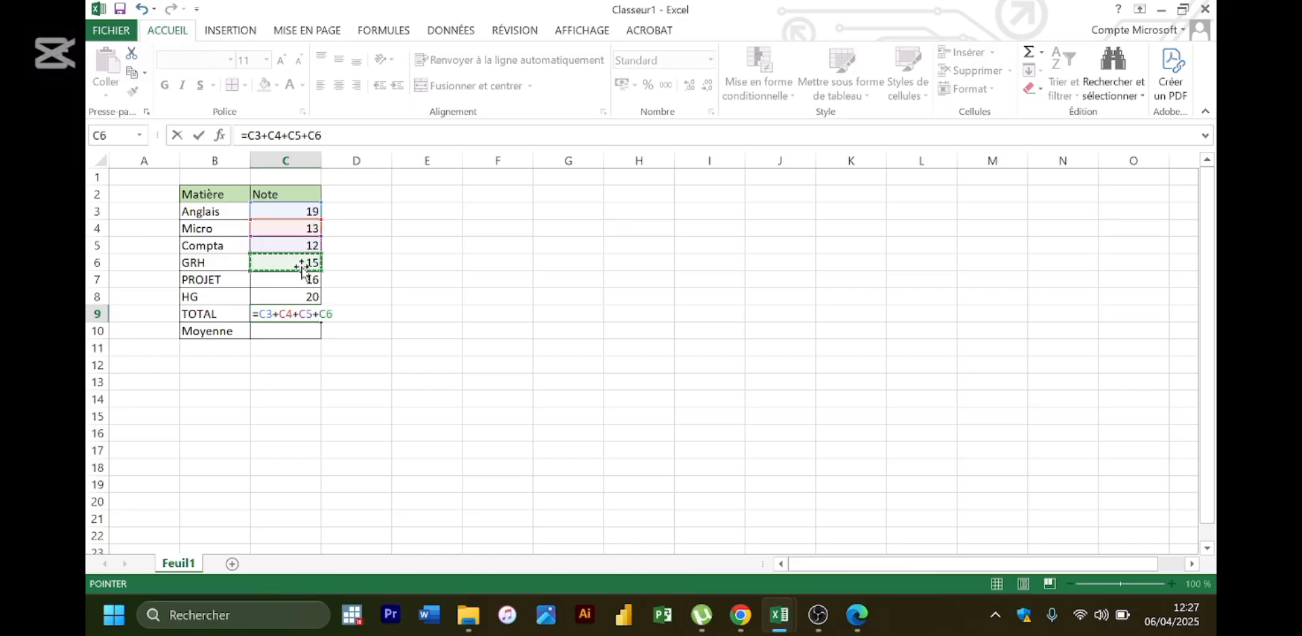
type("+")
left_click(302, 278)
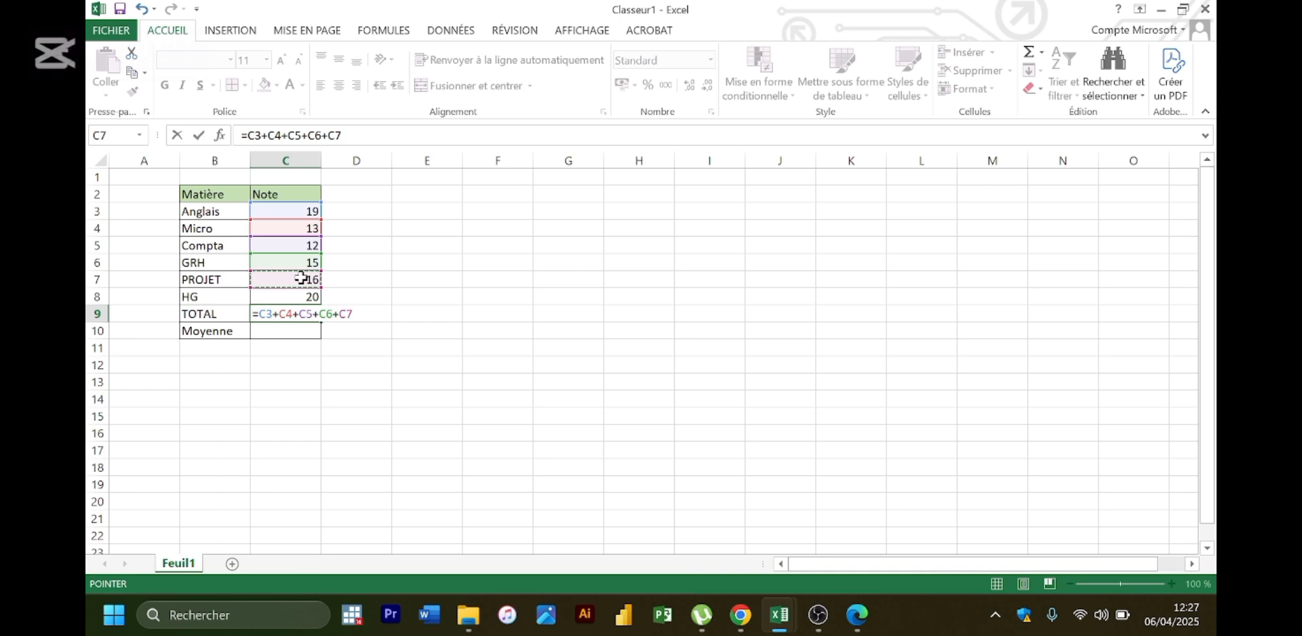
type("+")
left_click(303, 297)
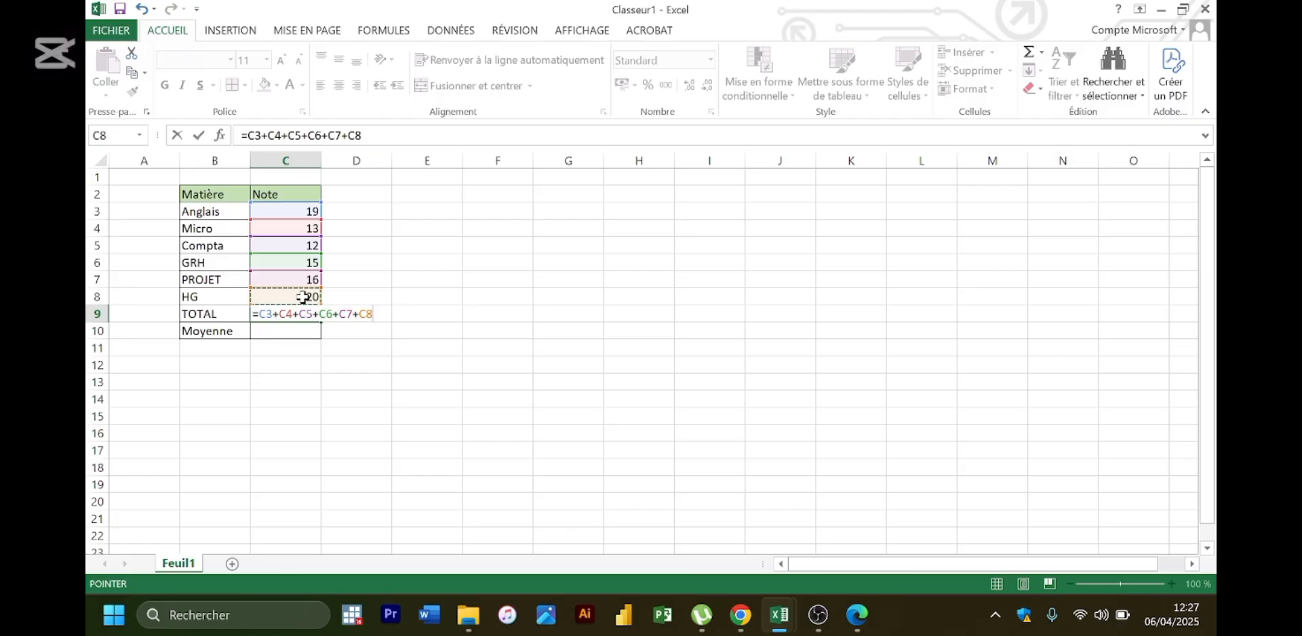
key("Return")
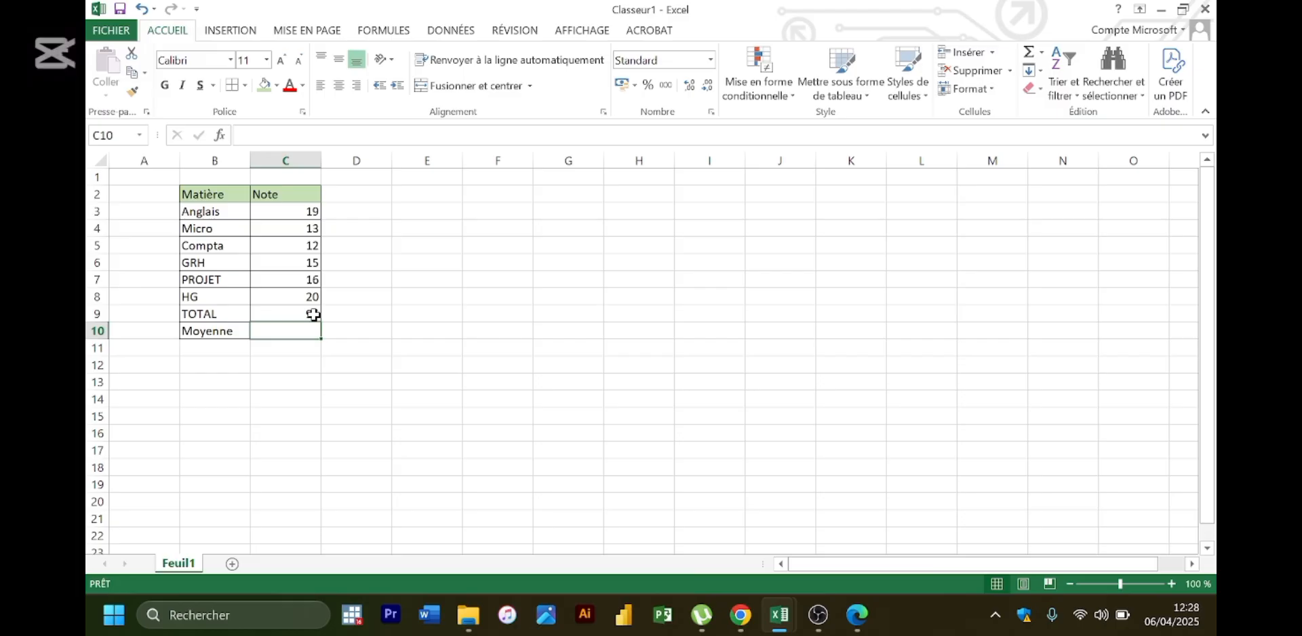
- Try to total the marks by replacing the formula in C9 with the plain range reference =C3:C8
left_click(313, 315)
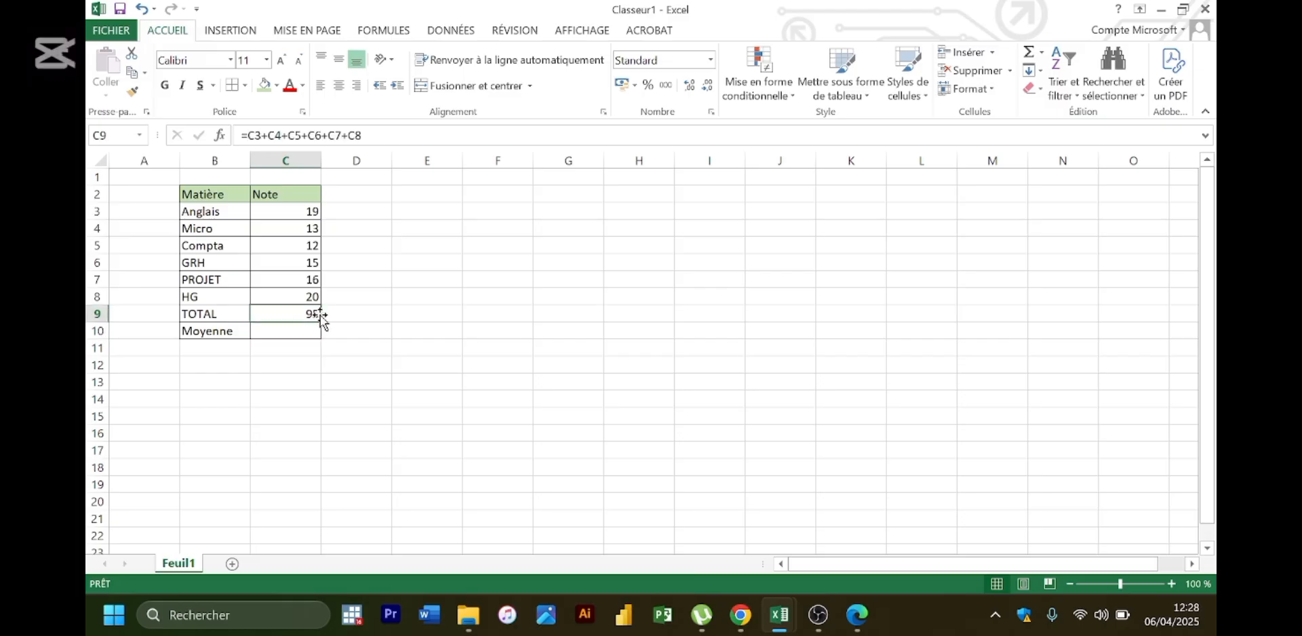
key("BackSpace")
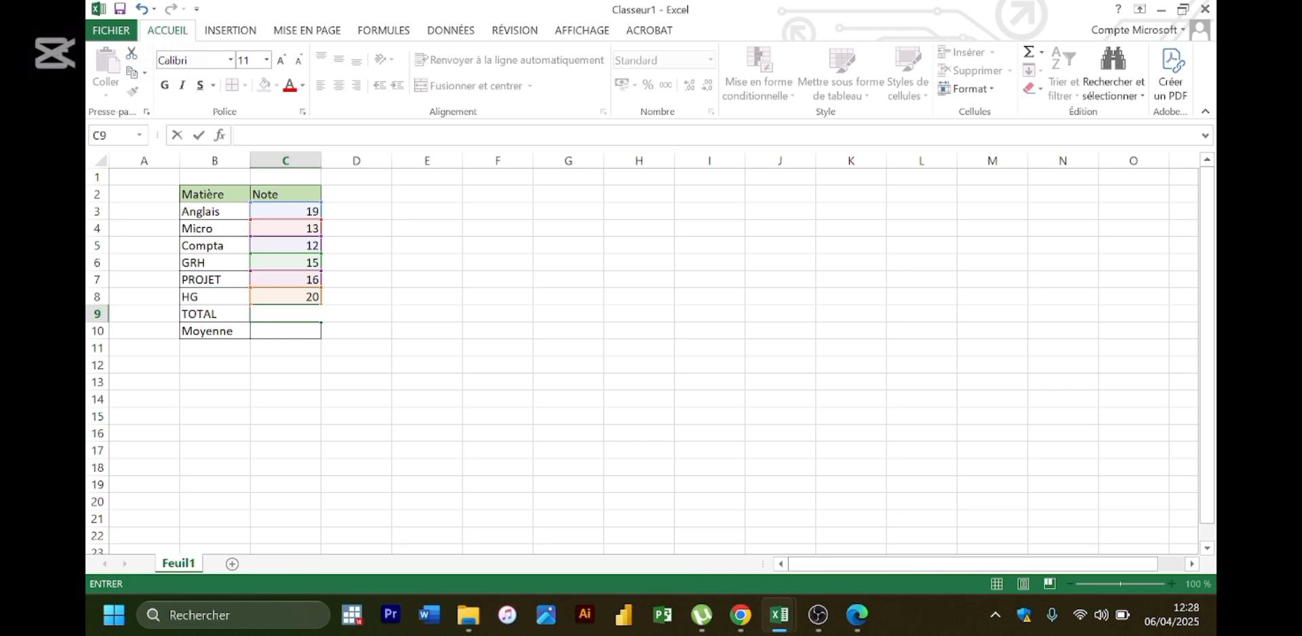
type("=")
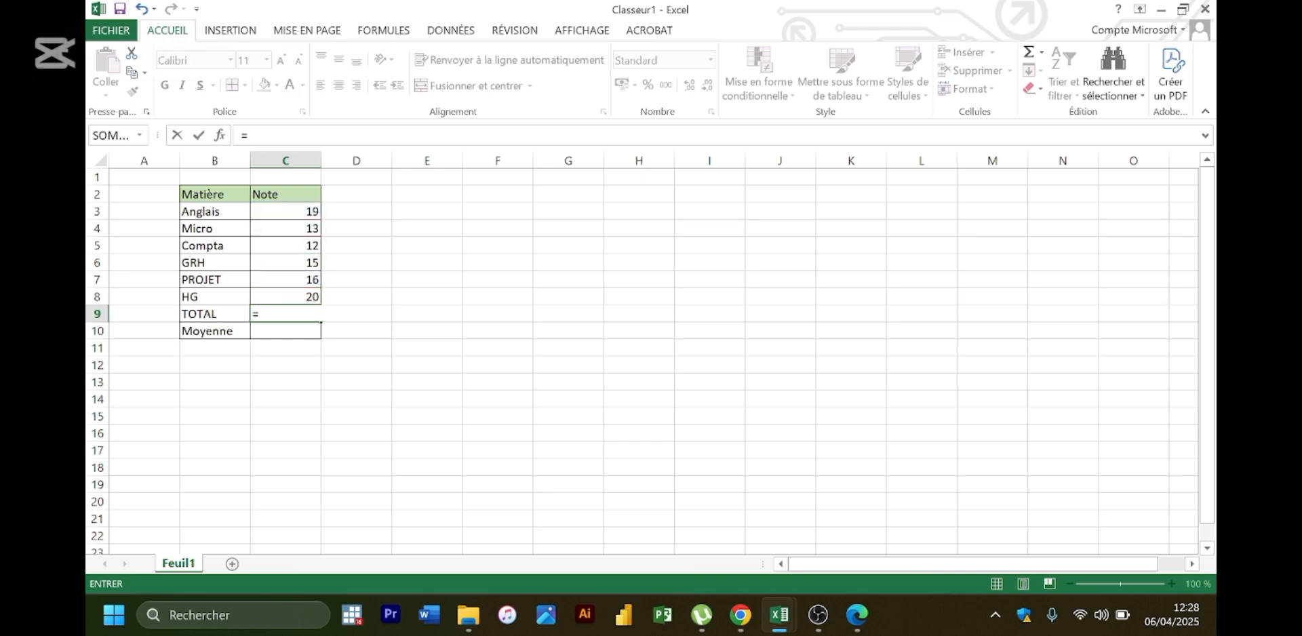
left_click(301, 212)
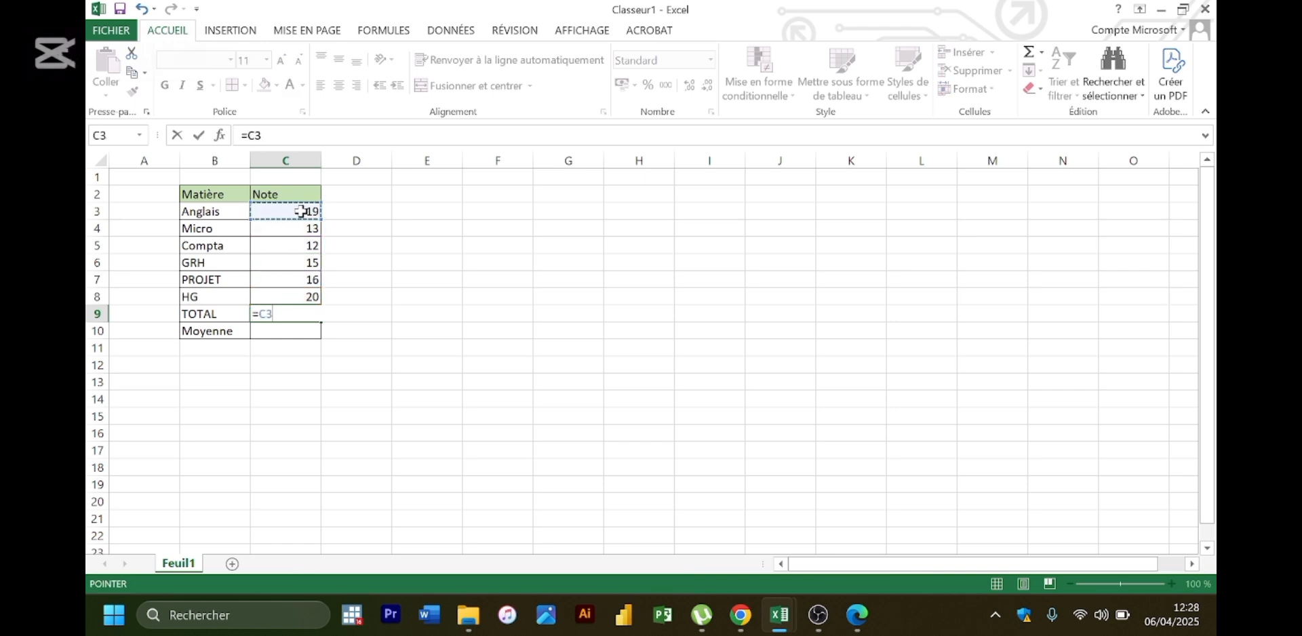
key("F8")
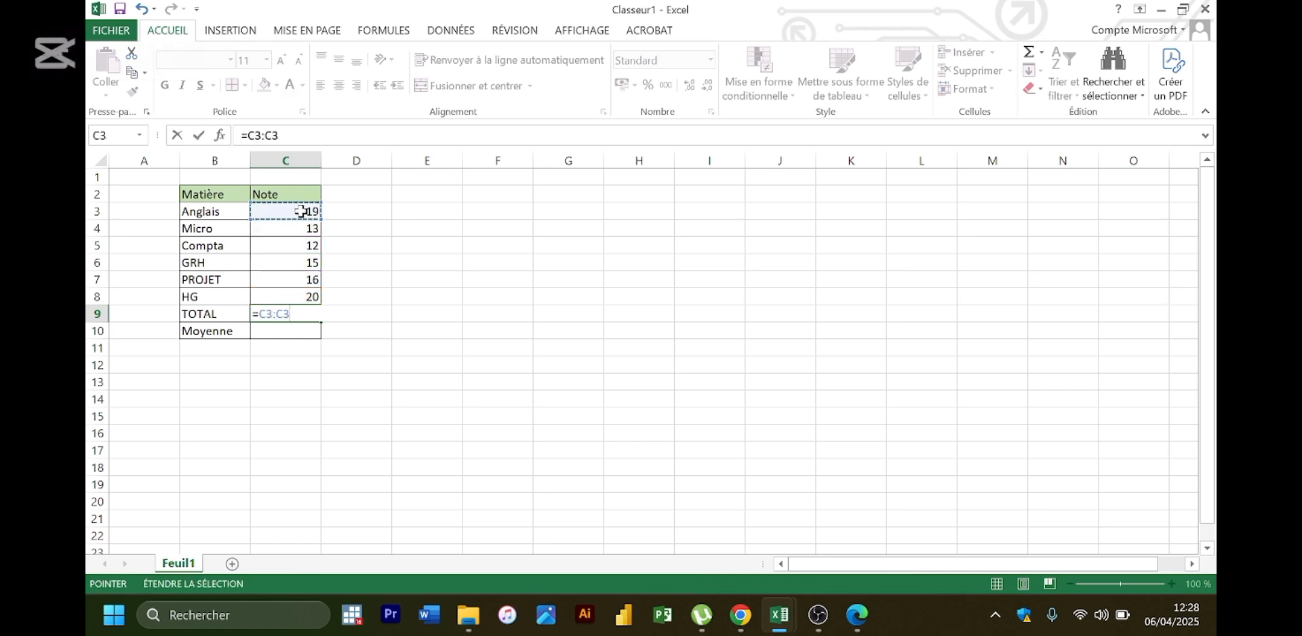
left_click(299, 296)
key("Return")
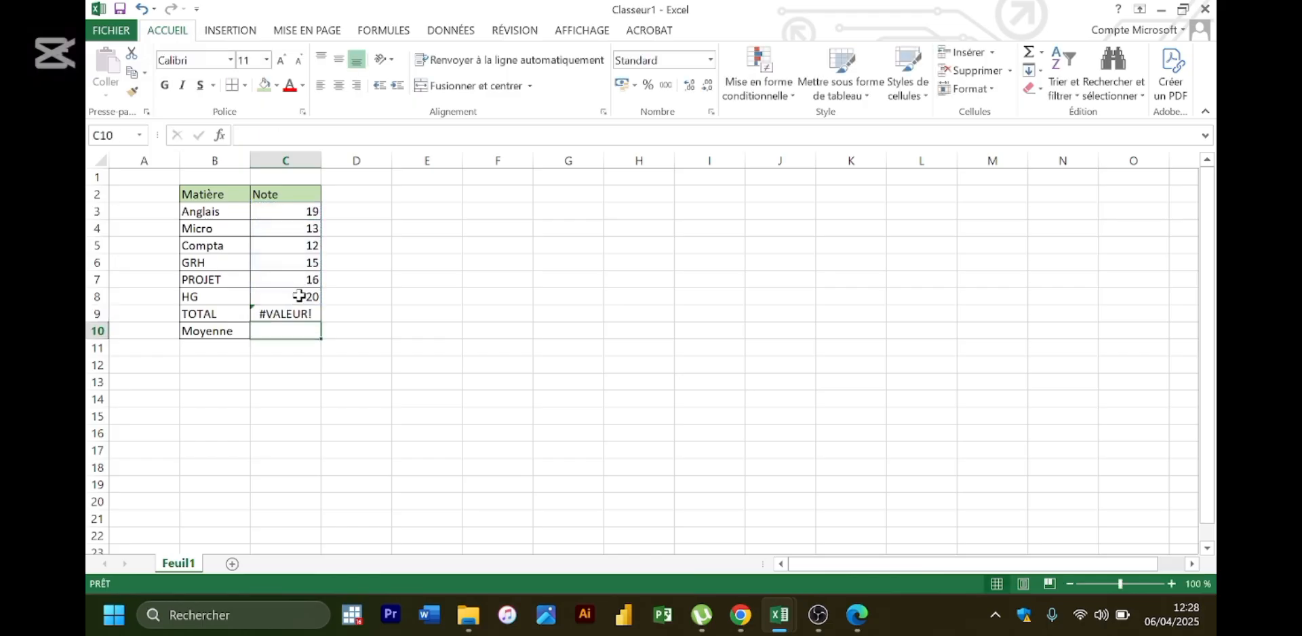
- Replace the formula in the TOTAL cell C9 with the function =SOMME(C3:C8)
left_click(296, 311)
key("F2")
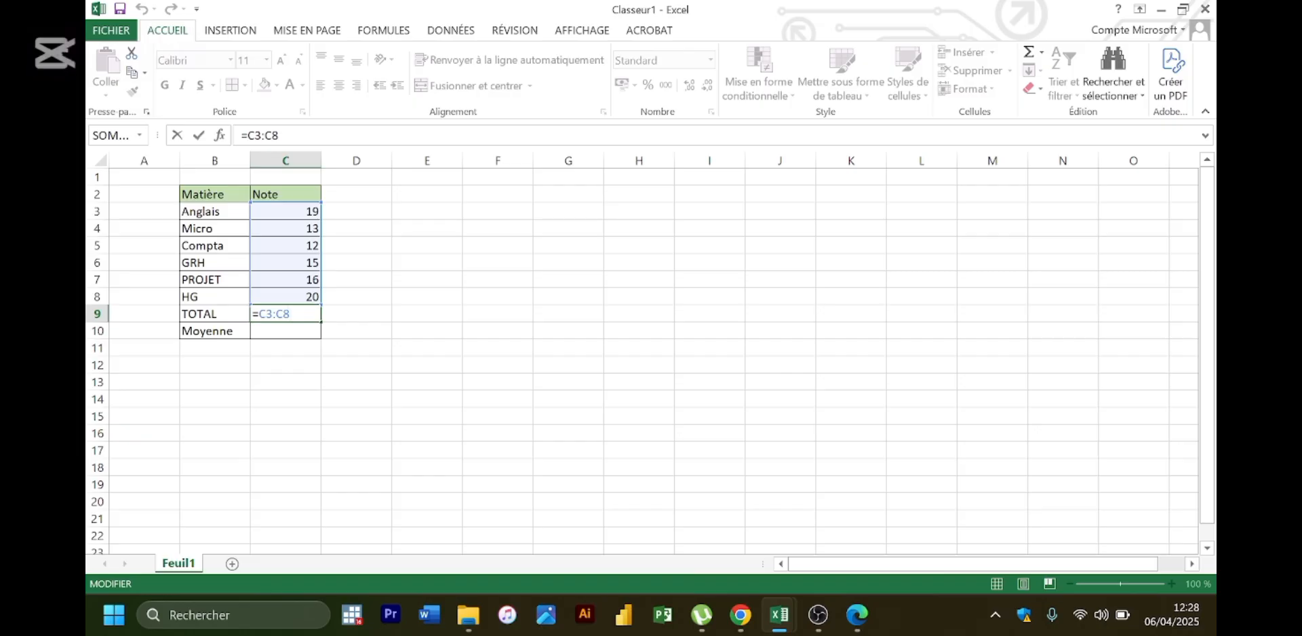
left_click(259, 314)
key("BackSpace")
key("BackSpace")
key("BackSpace")
key("BackSpace")
key("BackSpace")
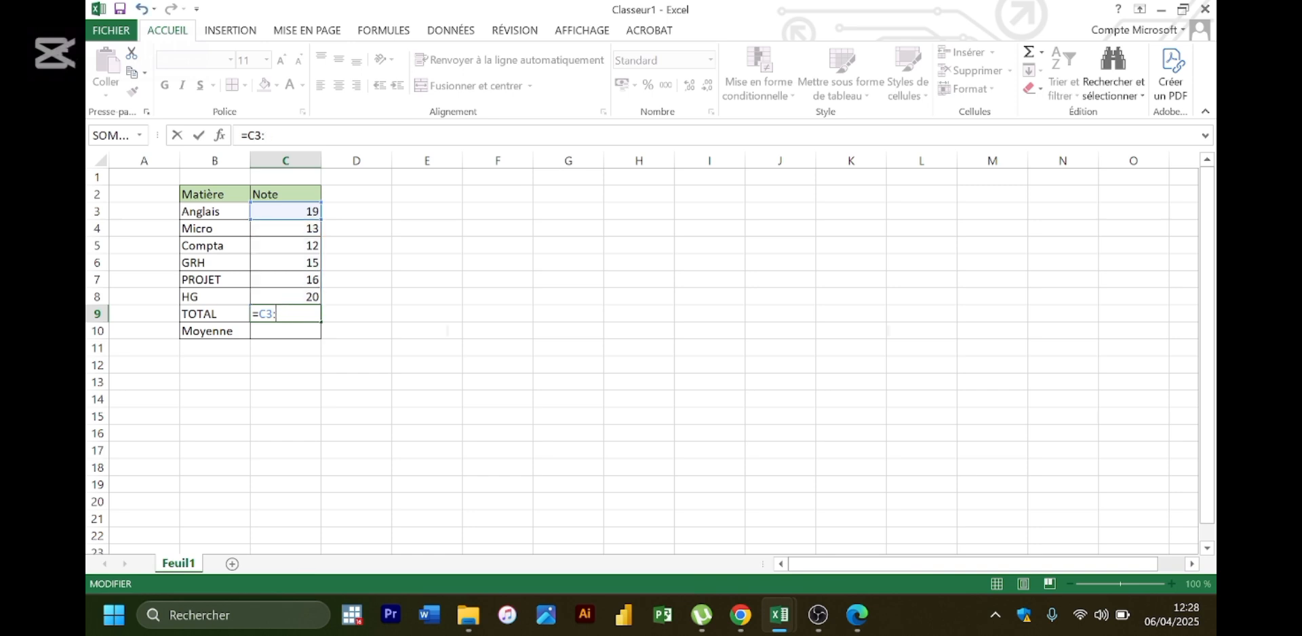
type("so")
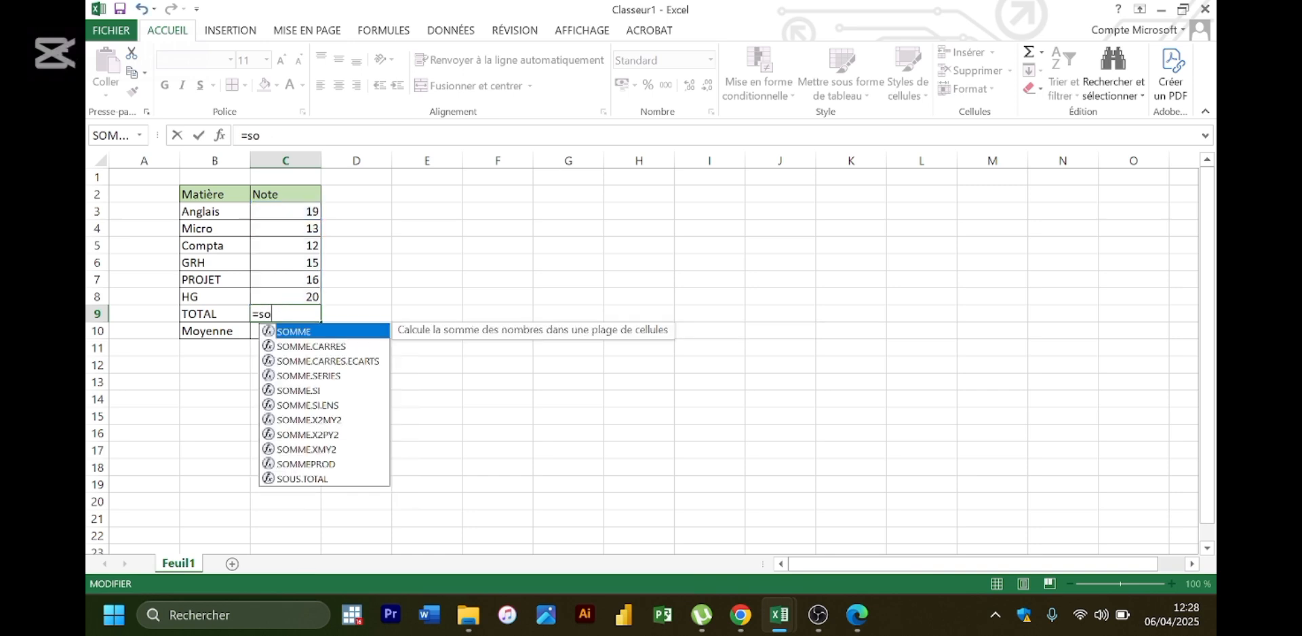
double_click(292, 332)
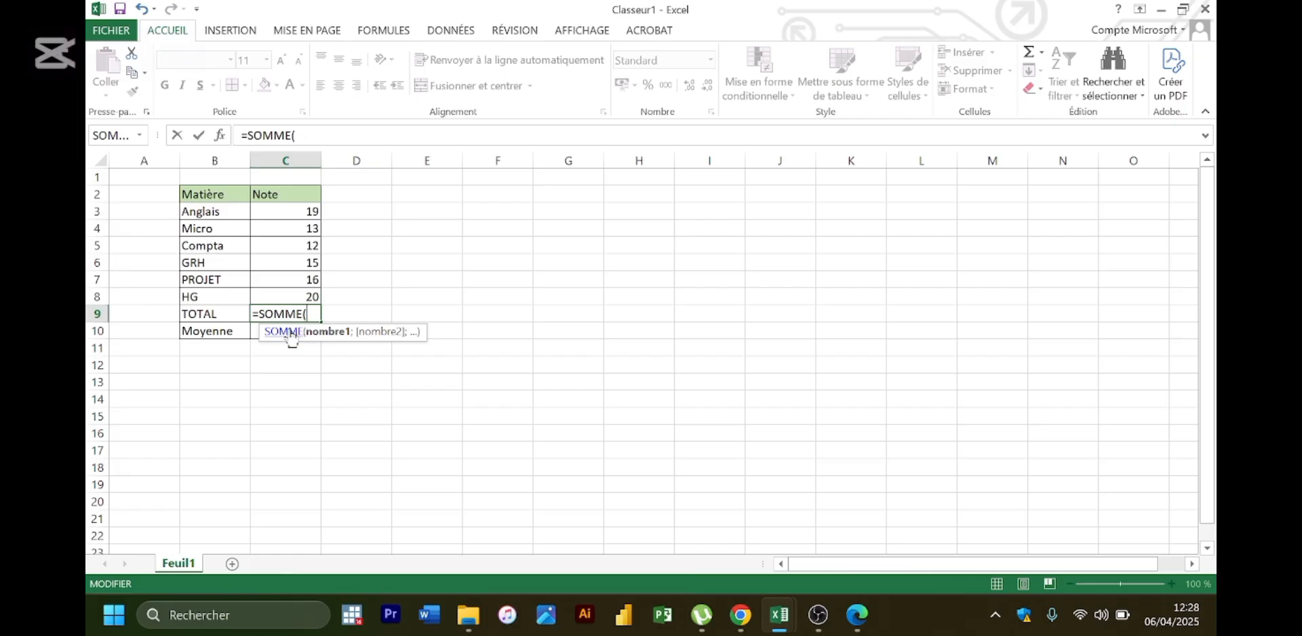
left_click(315, 211)
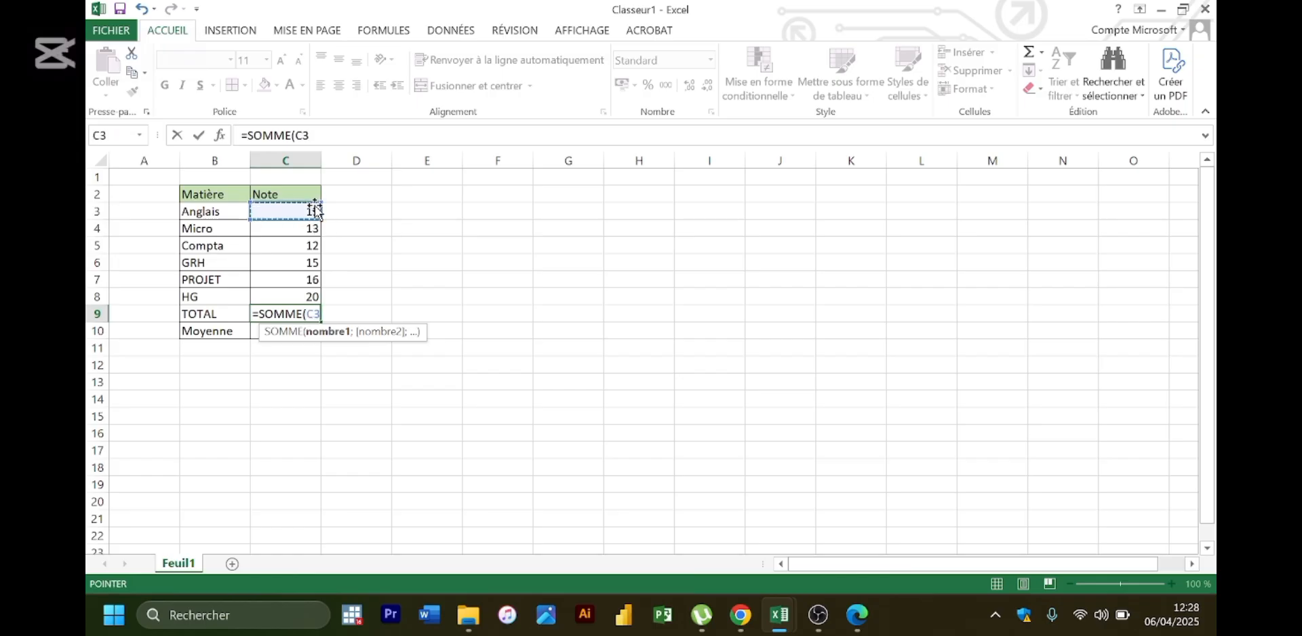
key("F8")
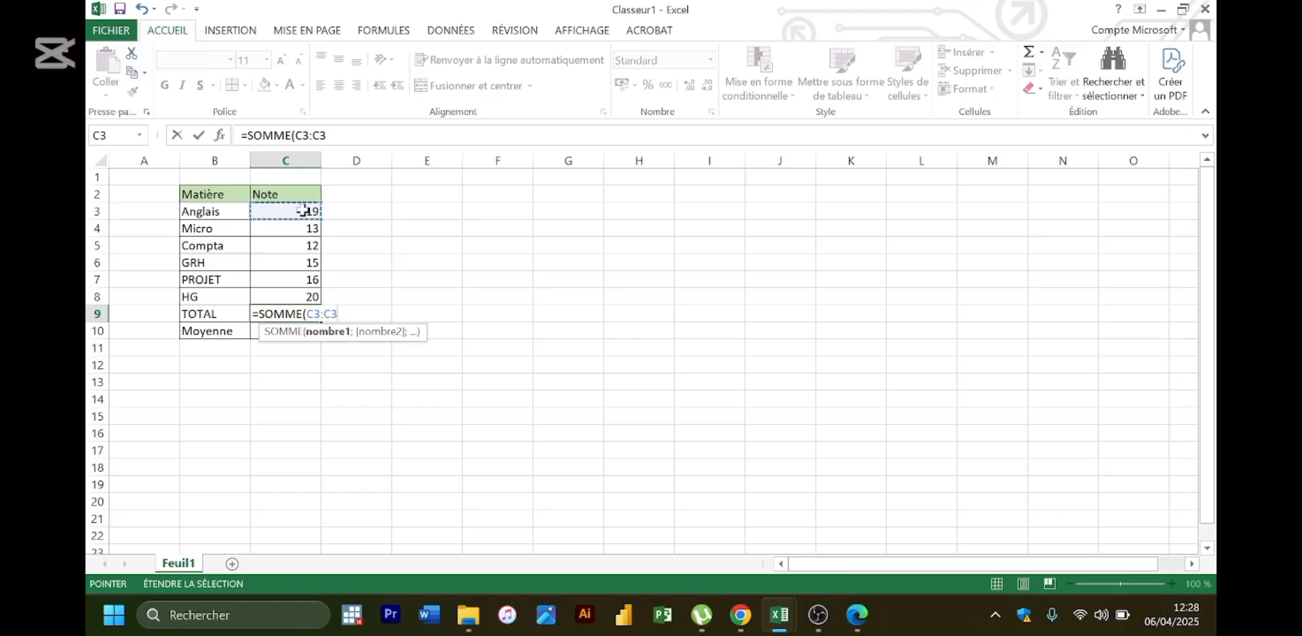
left_click(302, 296)
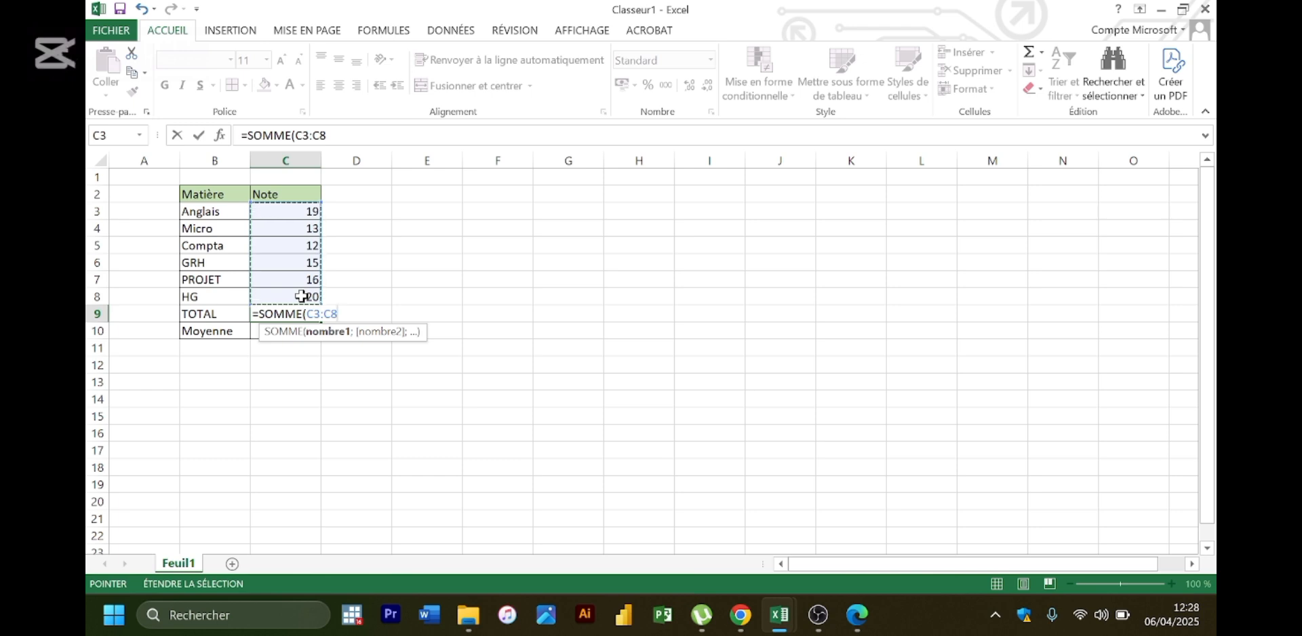
type(")")
key("Return")
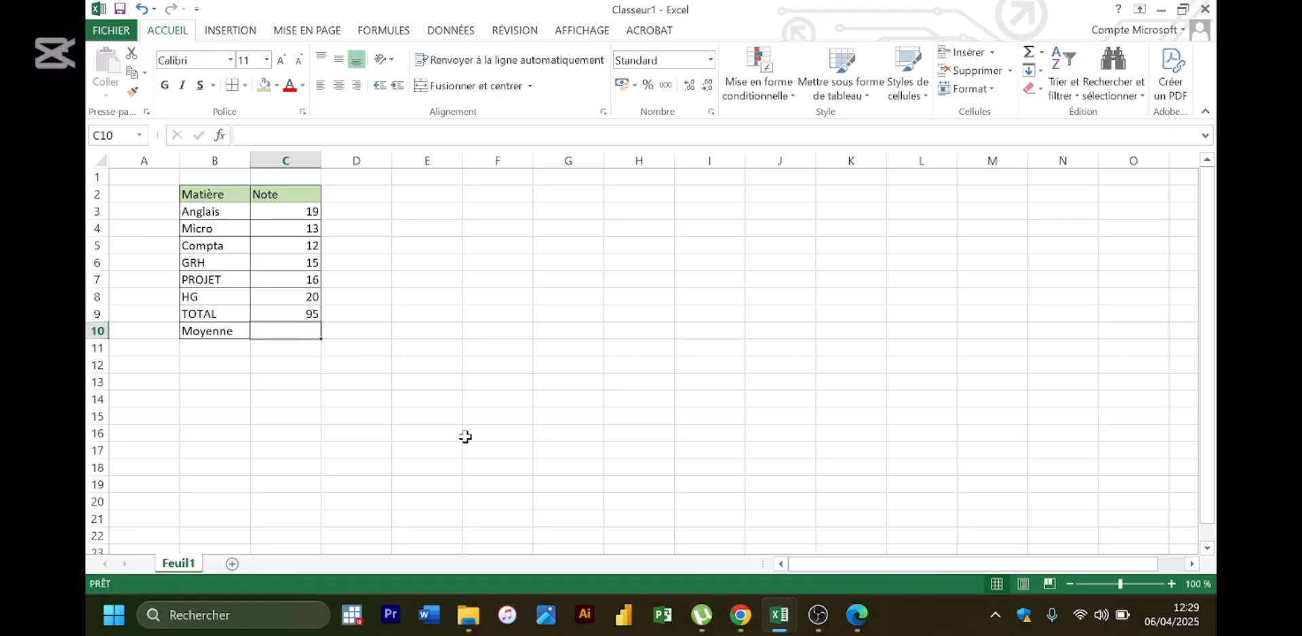
- Switch to the PDF notes to review the Somme par formule and Moyenne par formule examples, and return to the Classeur1 workbook
mouse_move(858, 614)
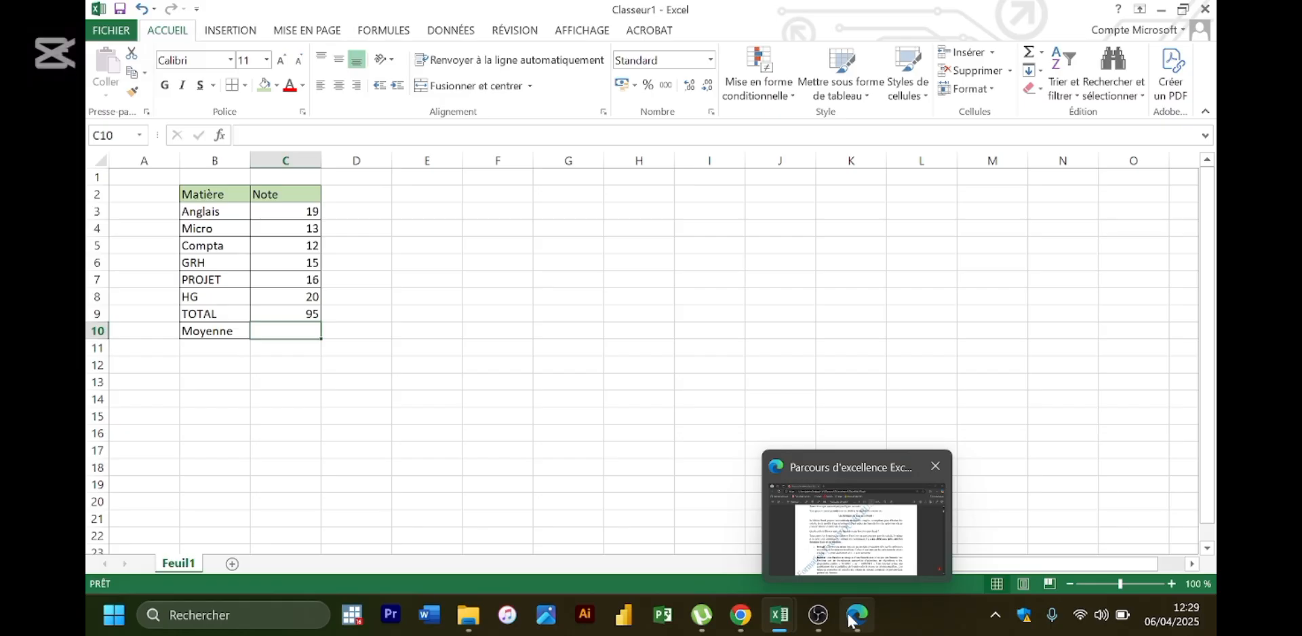
left_click(855, 616)
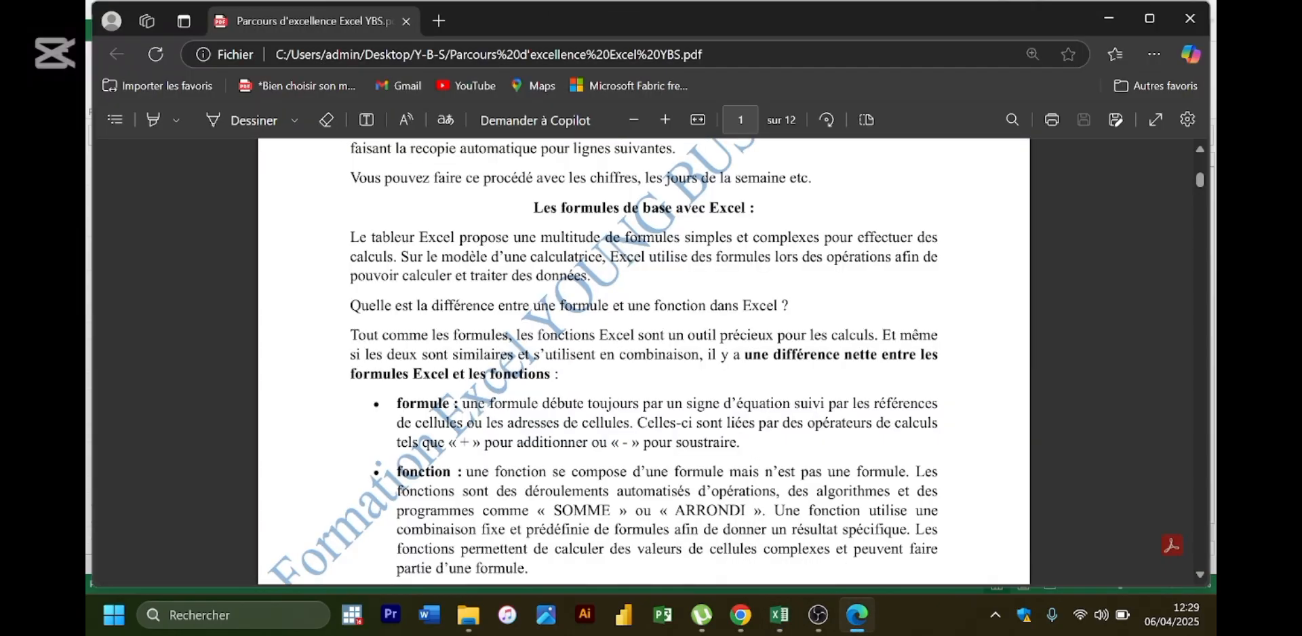
scroll(645, 360, "down", 4)
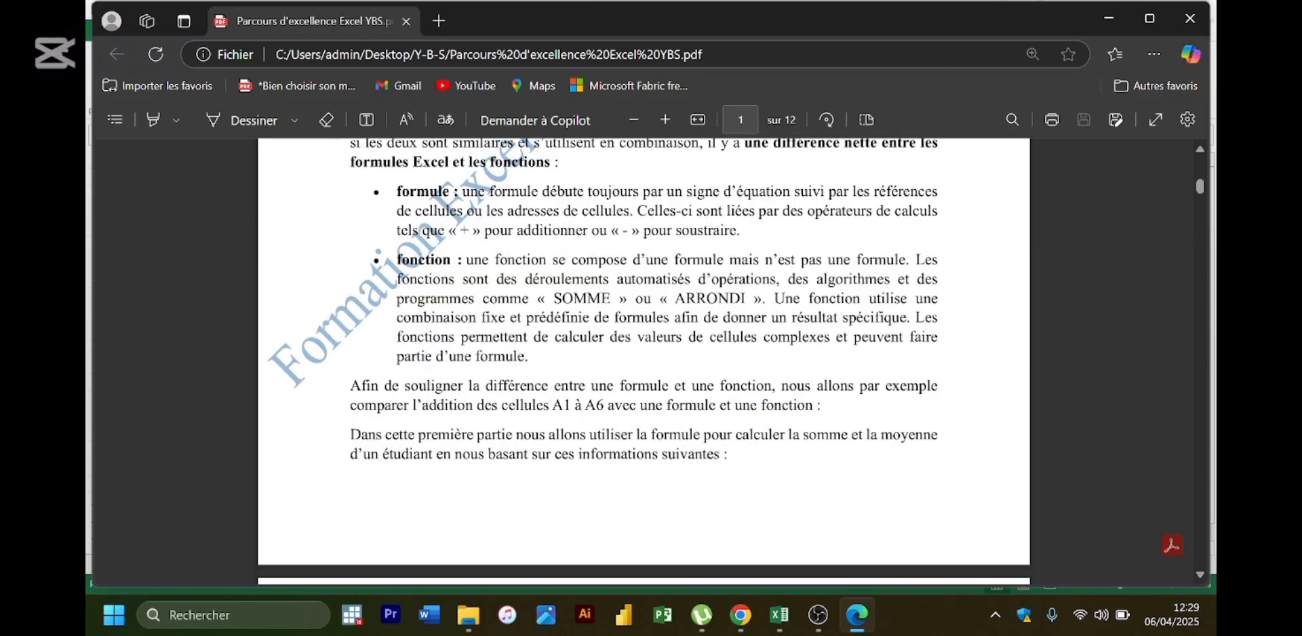
scroll(644, 360, "down", 8)
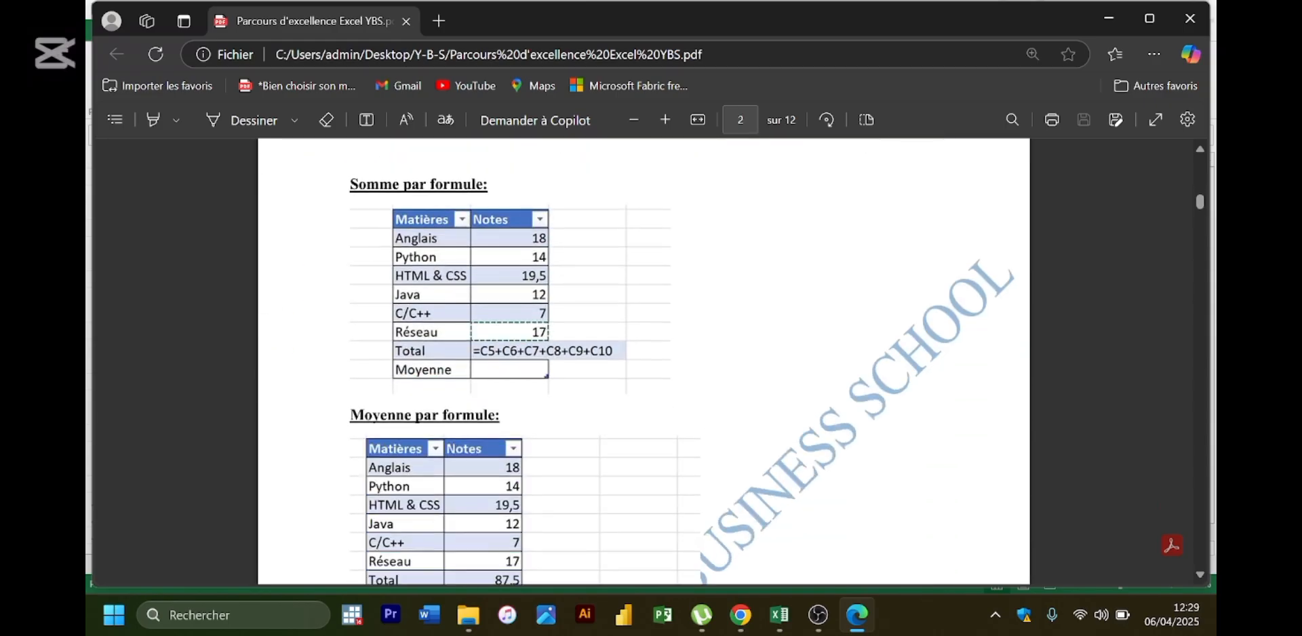
scroll(645, 359, "down", 1)
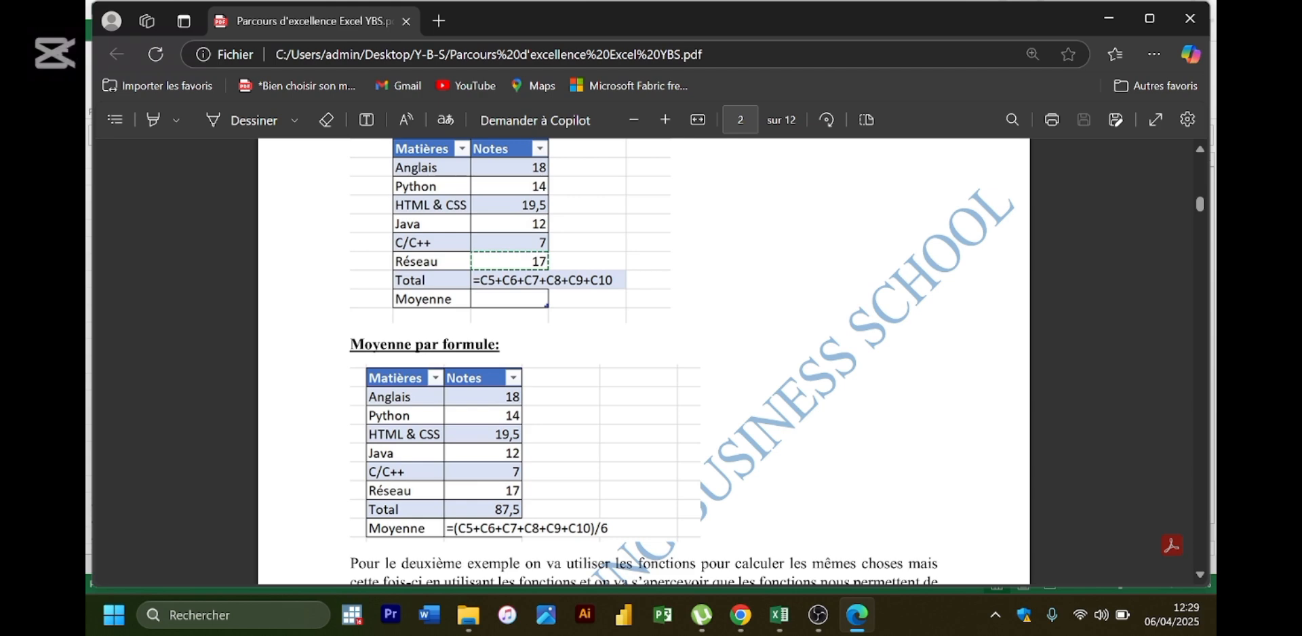
scroll(644, 359, "up", 5)
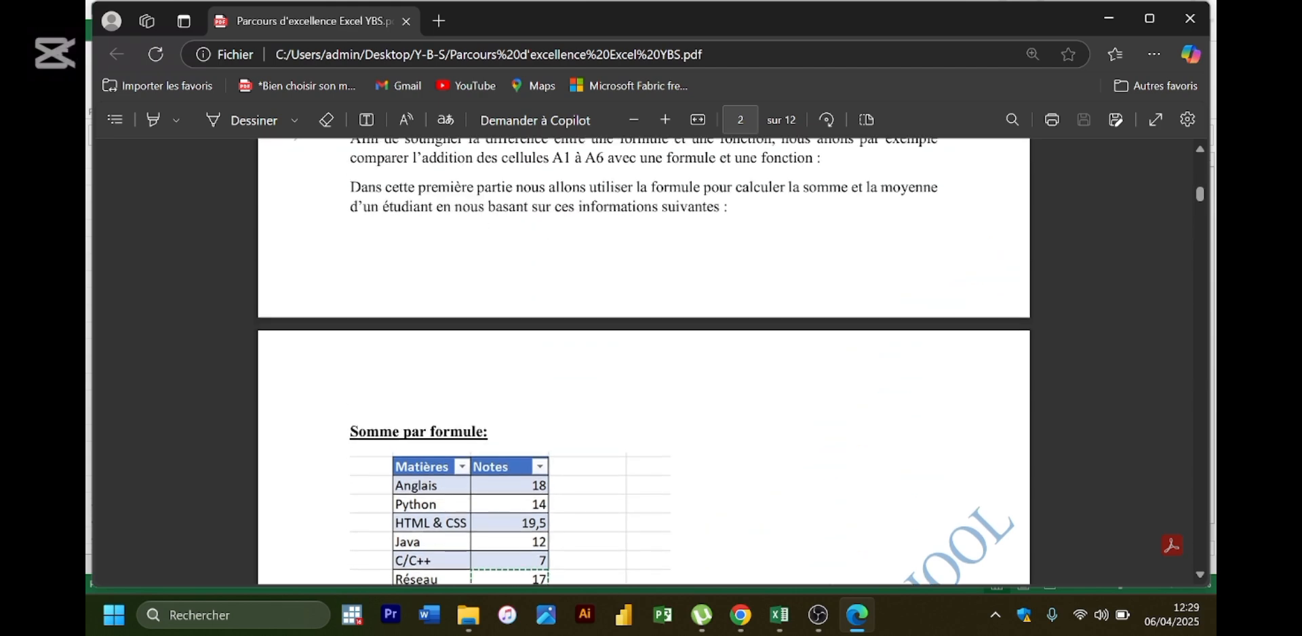
scroll(644, 359, "down", 1)
scroll(644, 359, "down", 1)
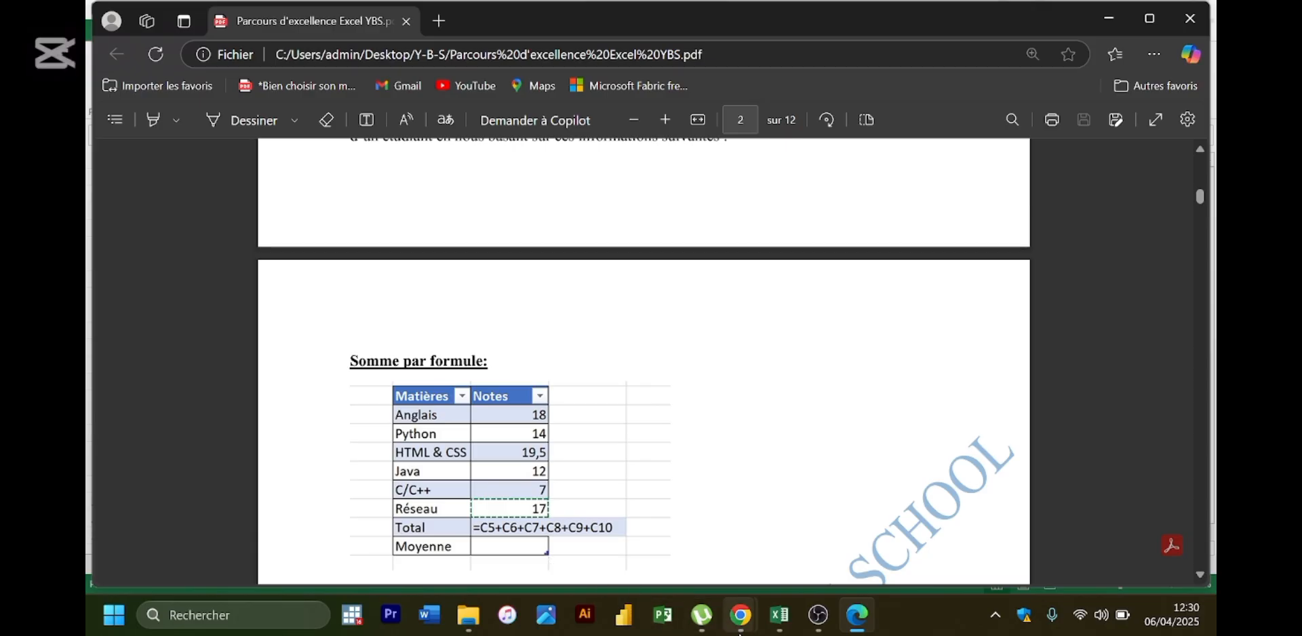
mouse_move(780, 616)
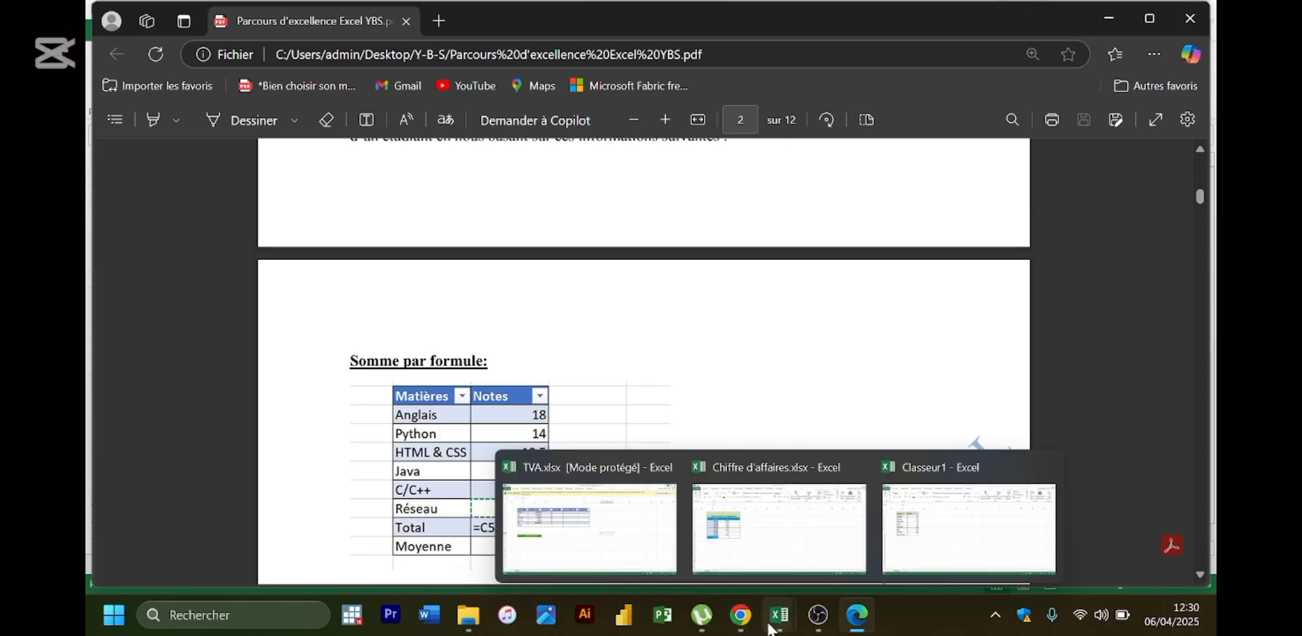
left_click(903, 542)
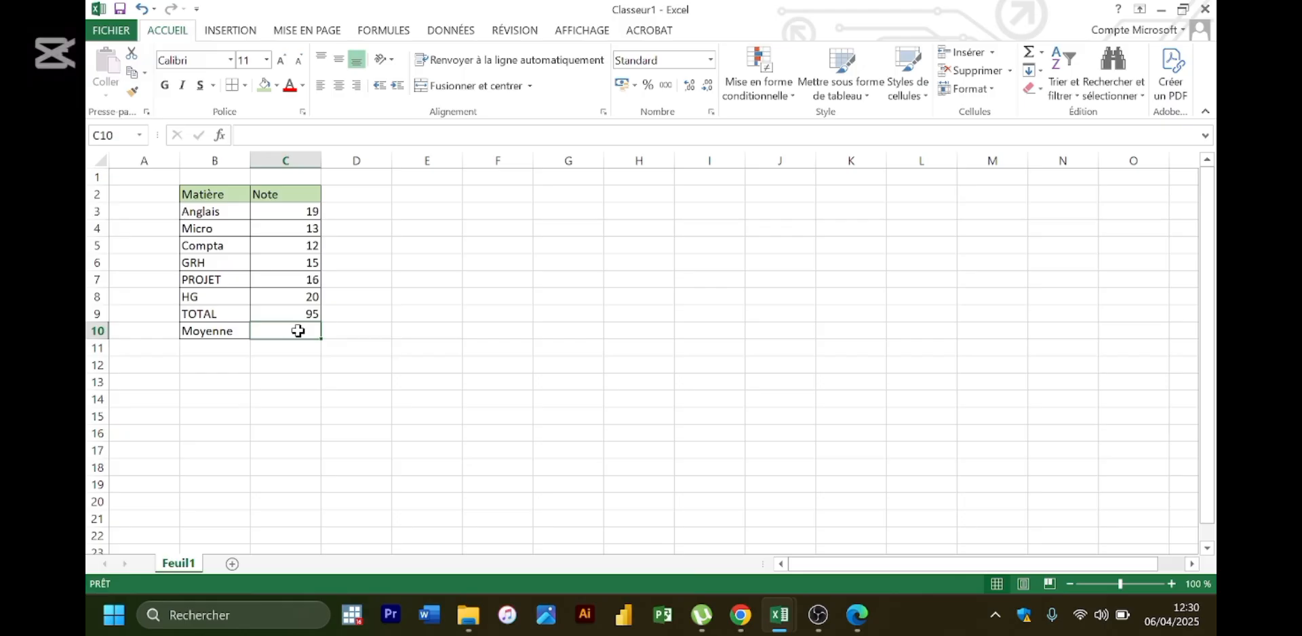
- Calculate the average of the six marks in cell C10 beside Moyenne with the function =MOYENNE(C3:C8)
type("=")
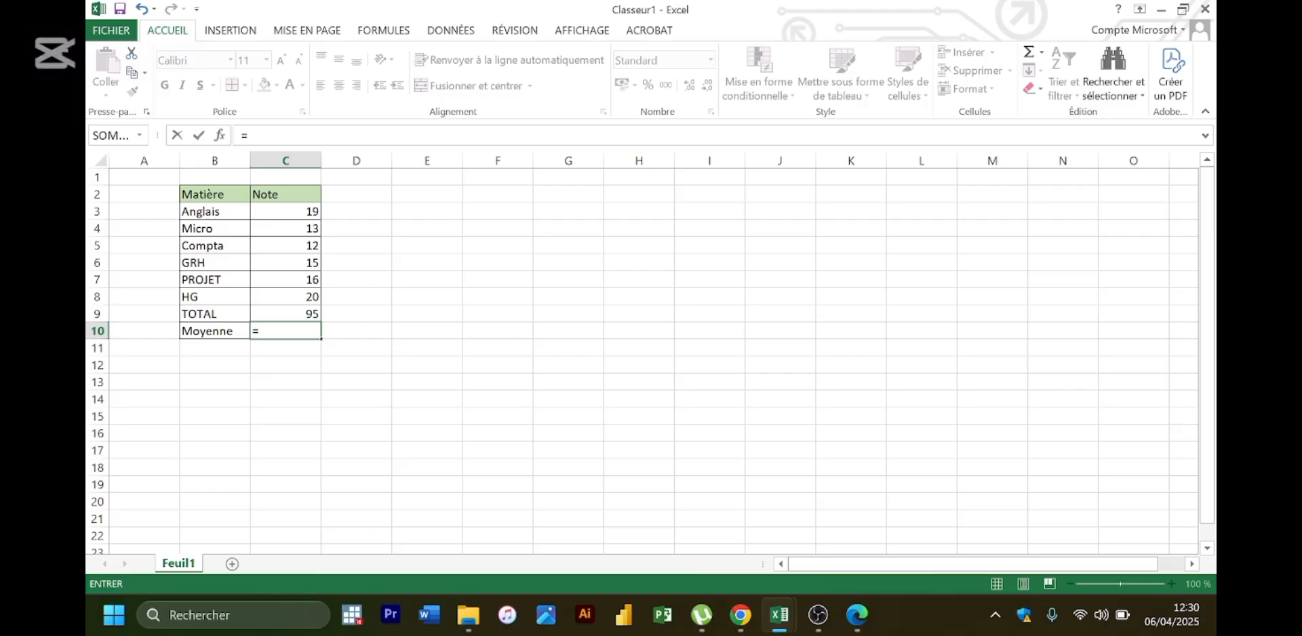
key("Escape")
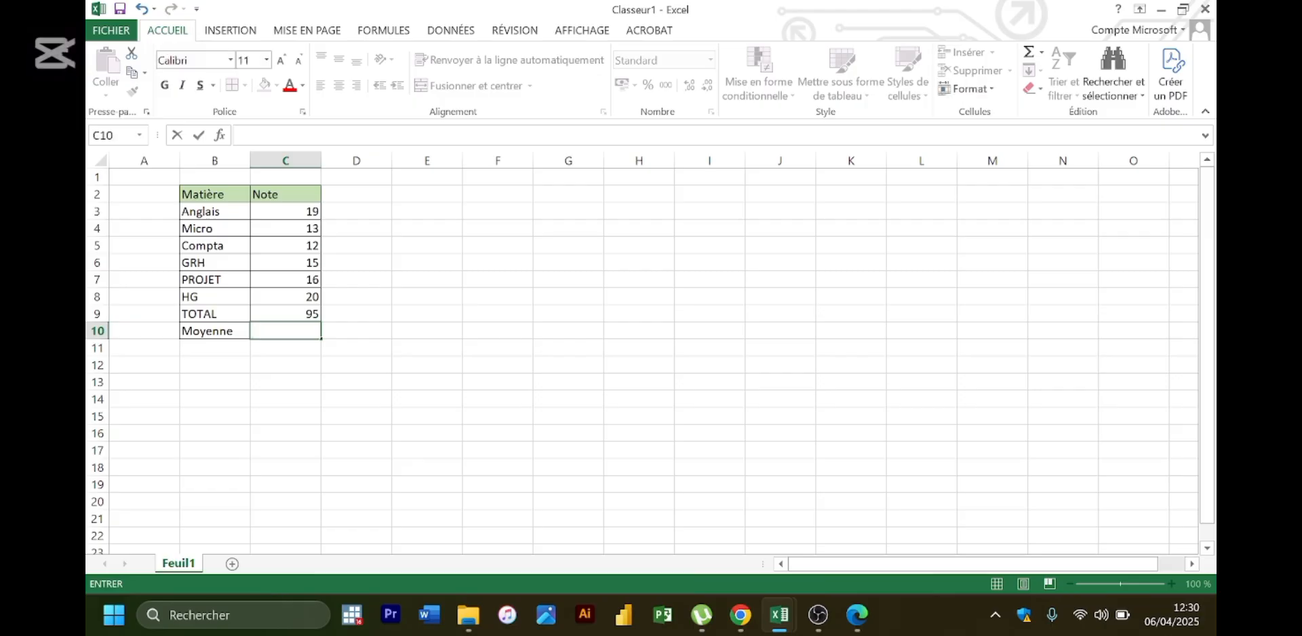
type("=")
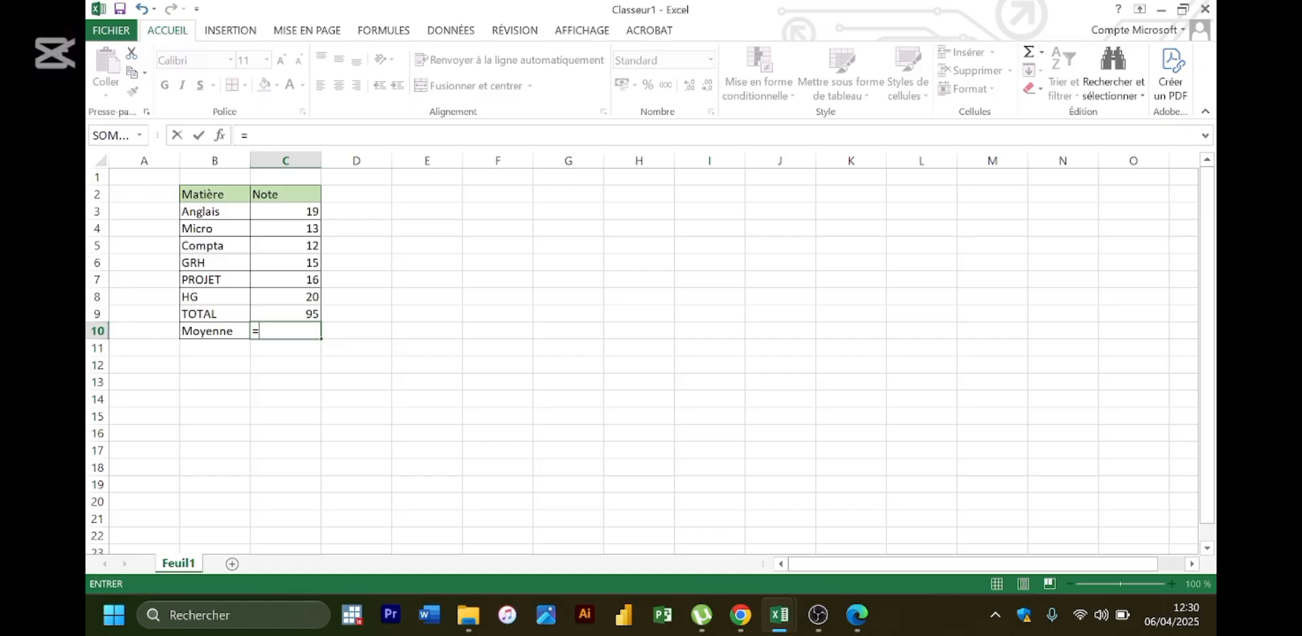
type("so")
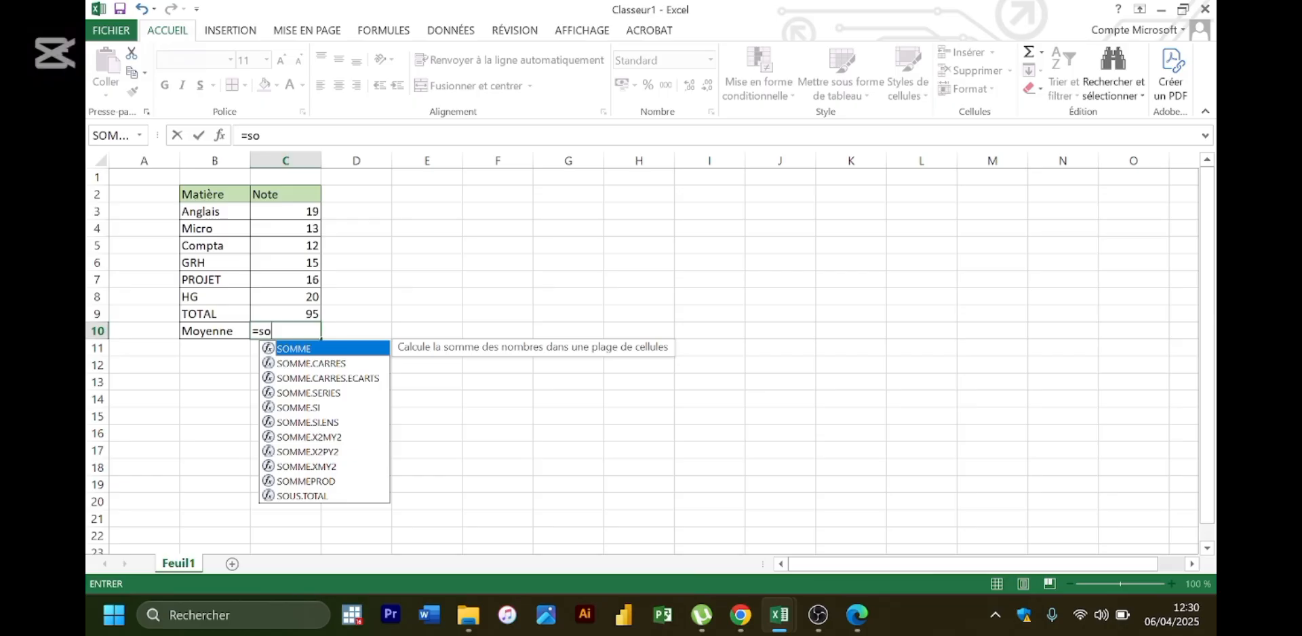
key("BackSpace")
key("BackSpace")
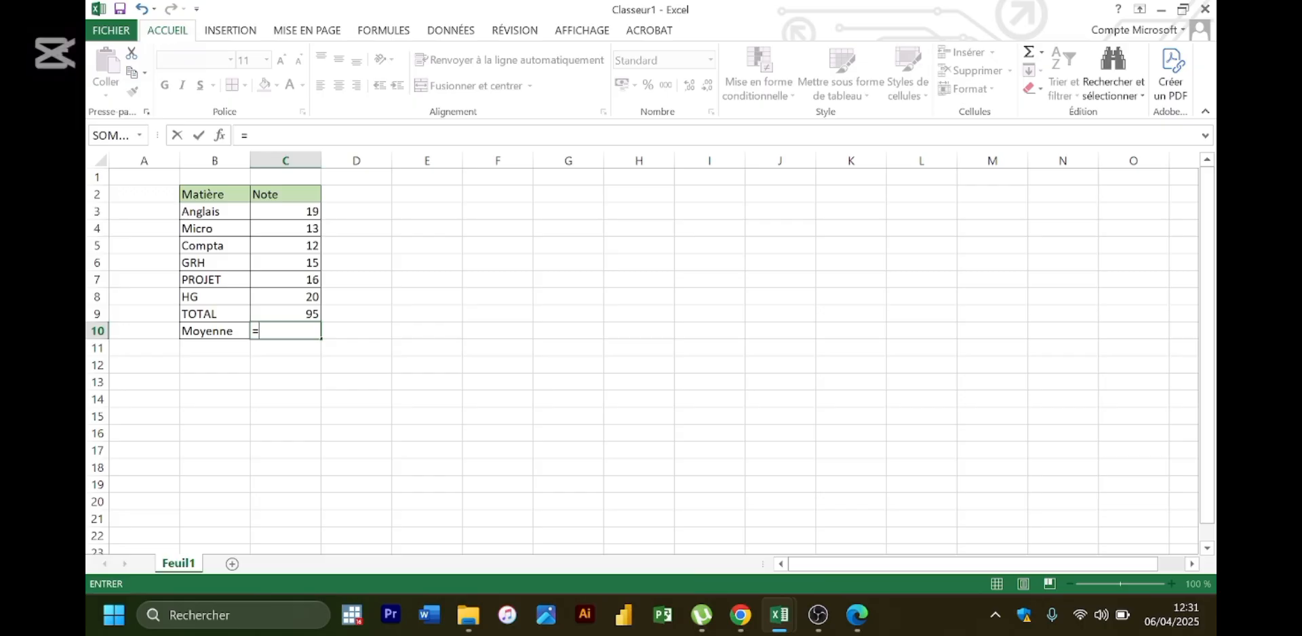
type("moy")
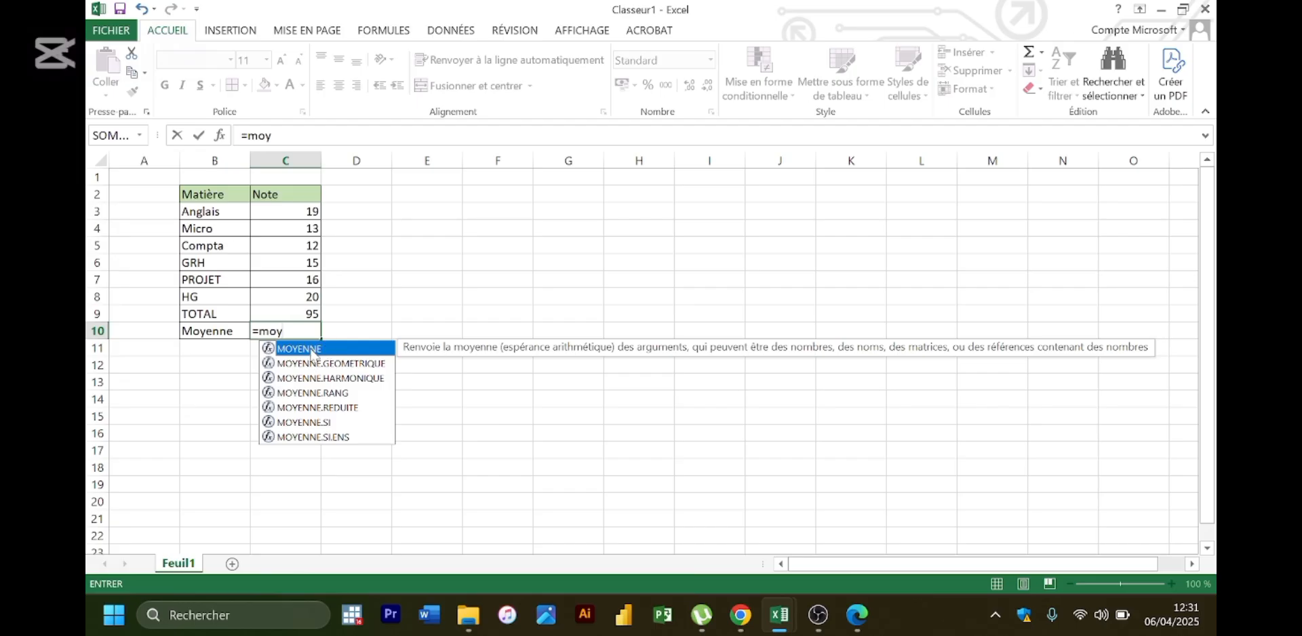
double_click(313, 348)
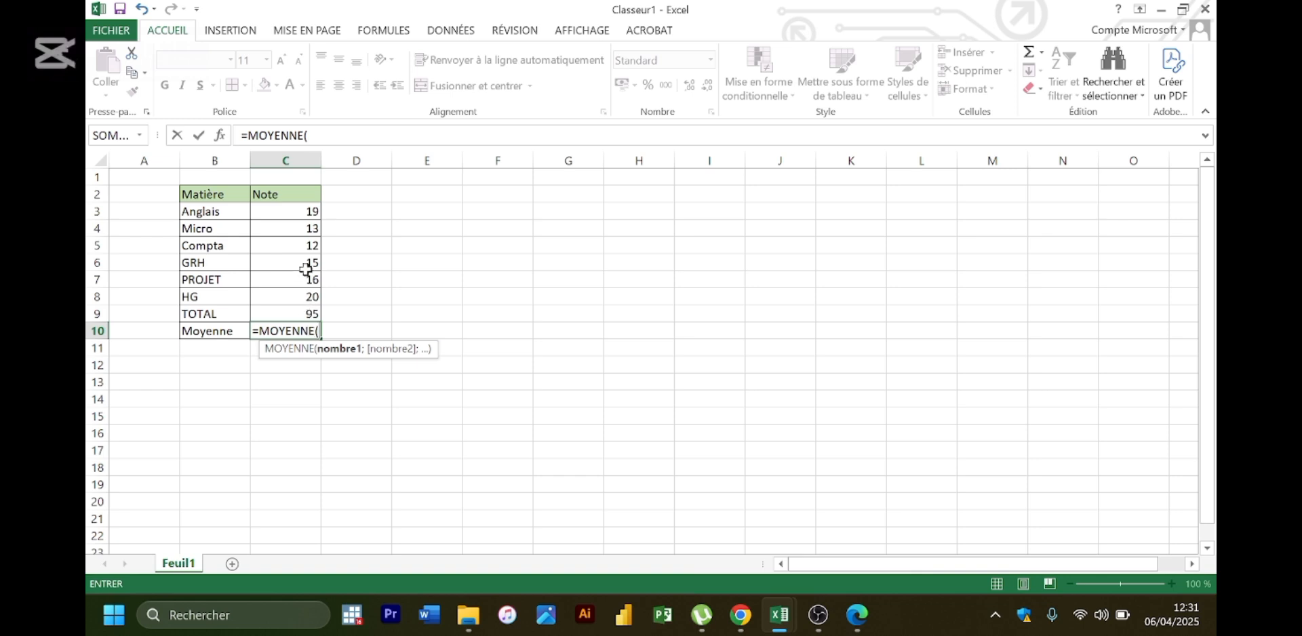
left_click(290, 212)
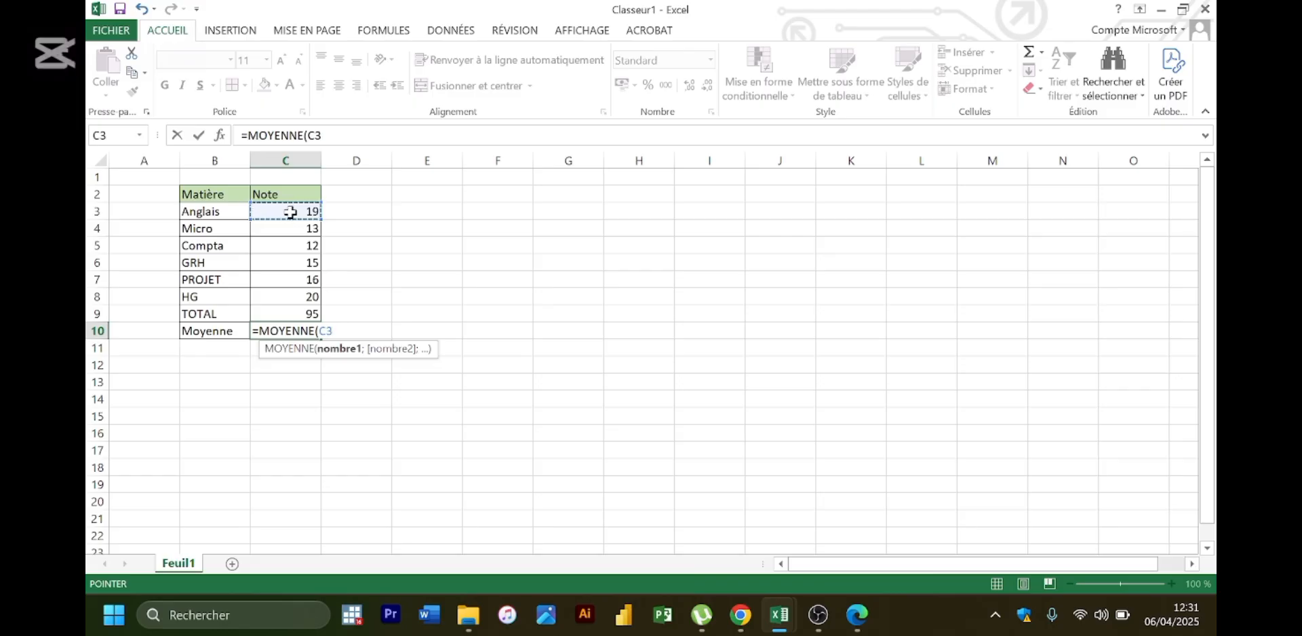
key("F8")
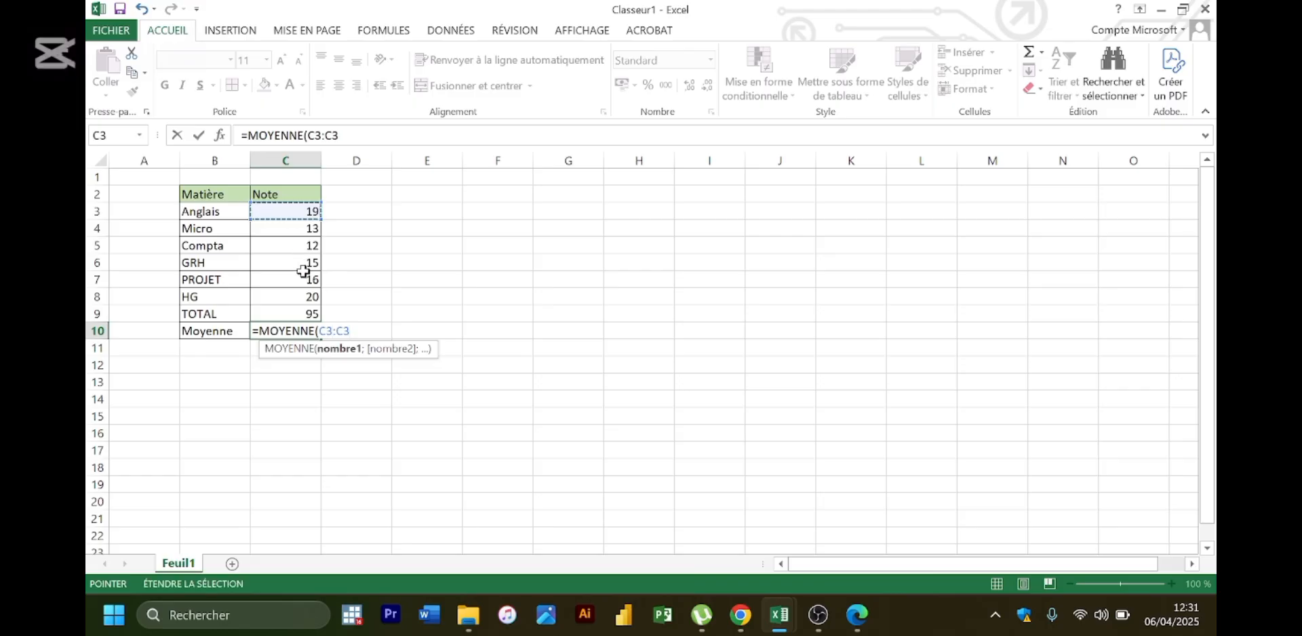
left_click(304, 294)
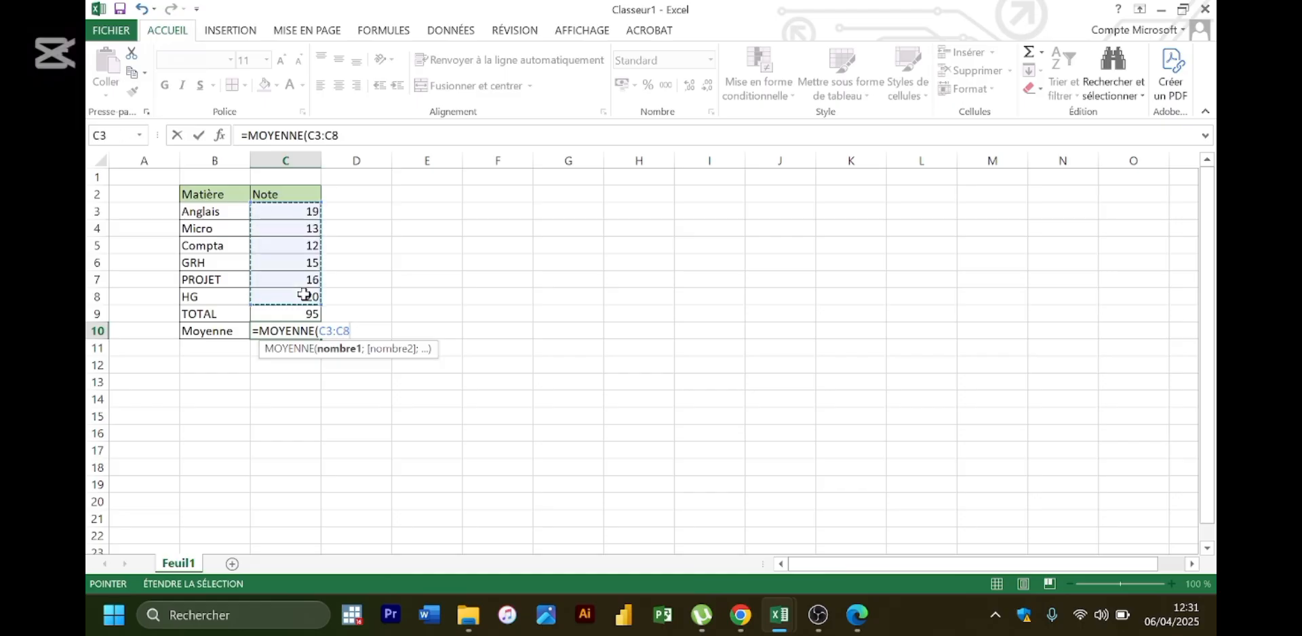
type(")")
key("Return")
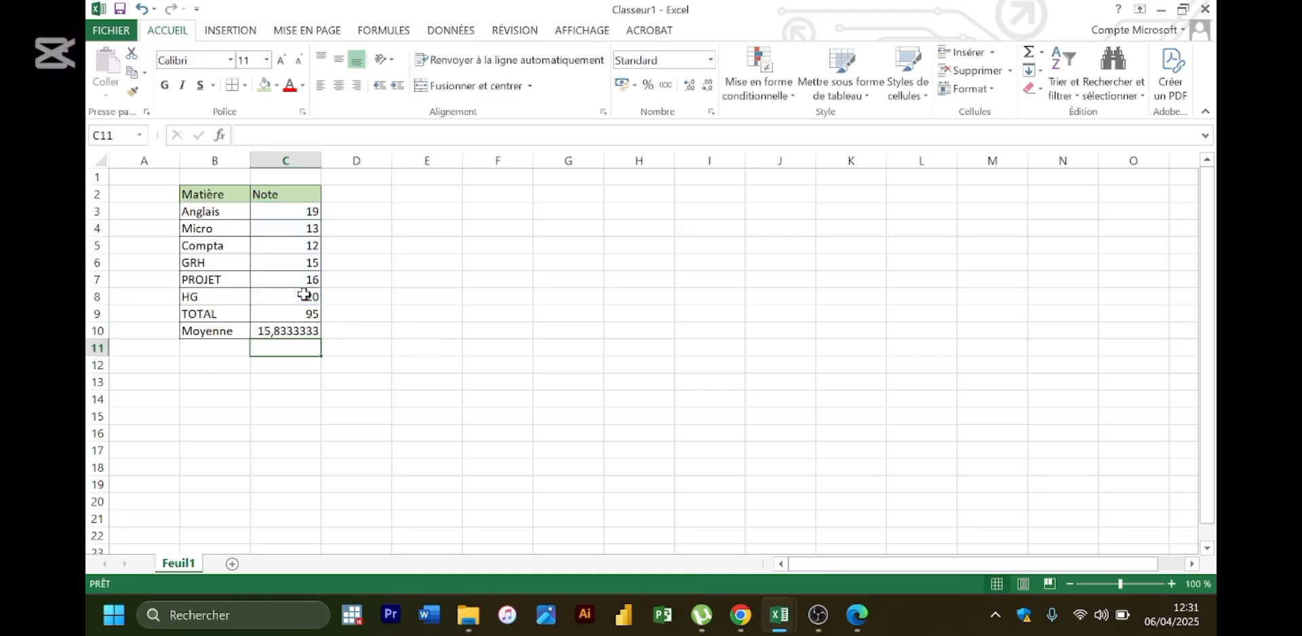
left_click(302, 333)
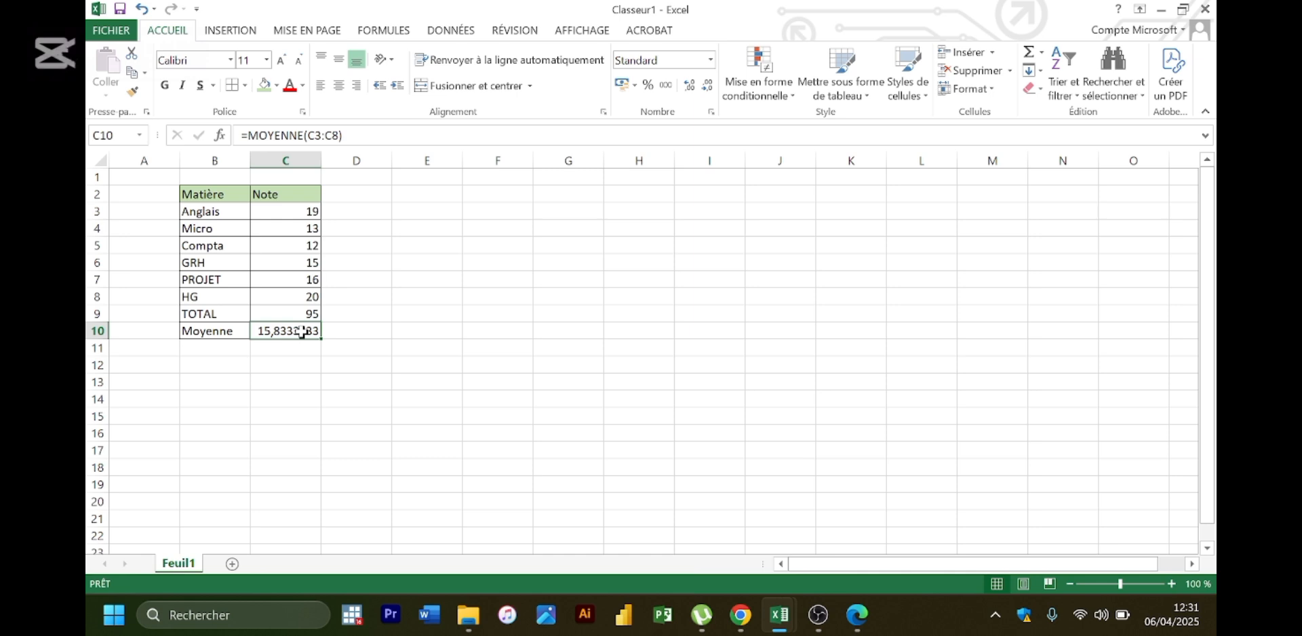
- Enter the formula =MOYENNE(C3+C4+C5+C6+C7+C8) in cell D10, next to the Moyenne result
left_click(344, 329)
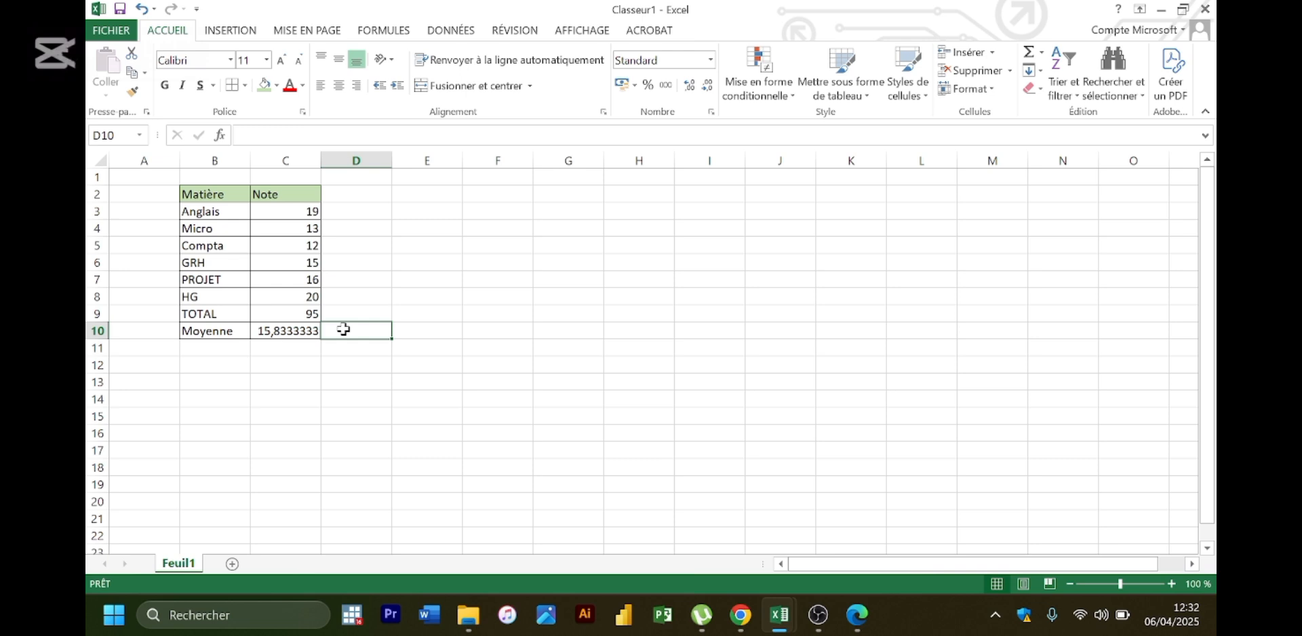
type("=Moyenn")
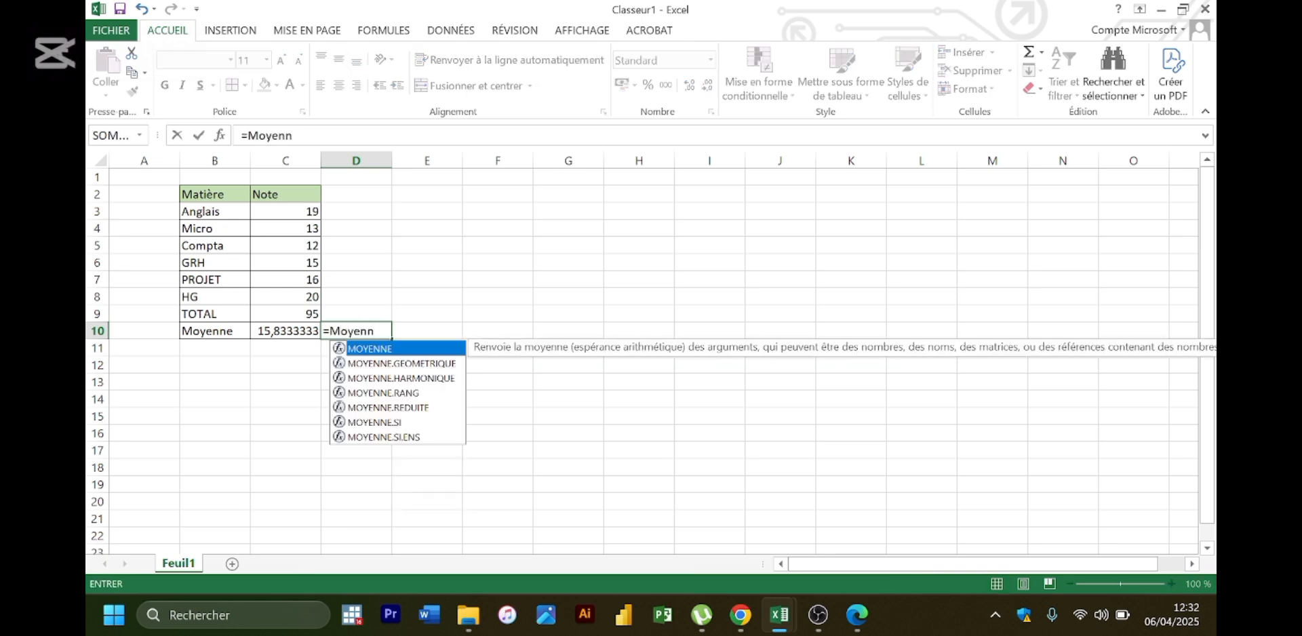
double_click(369, 348)
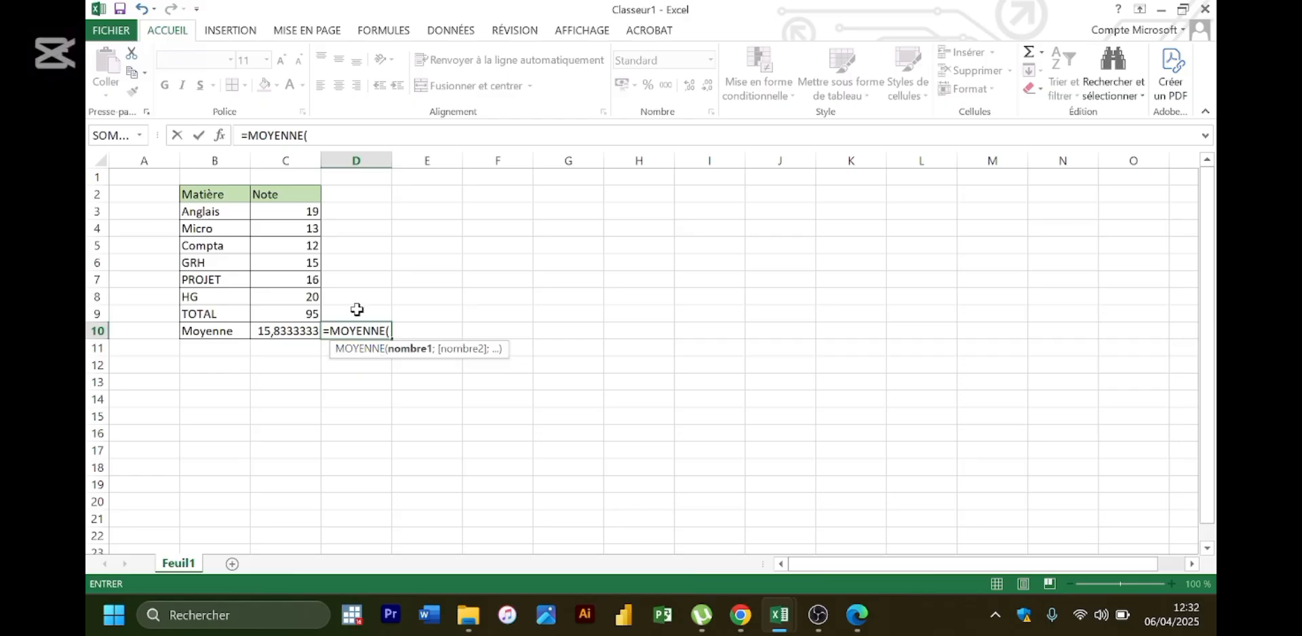
left_click(308, 211)
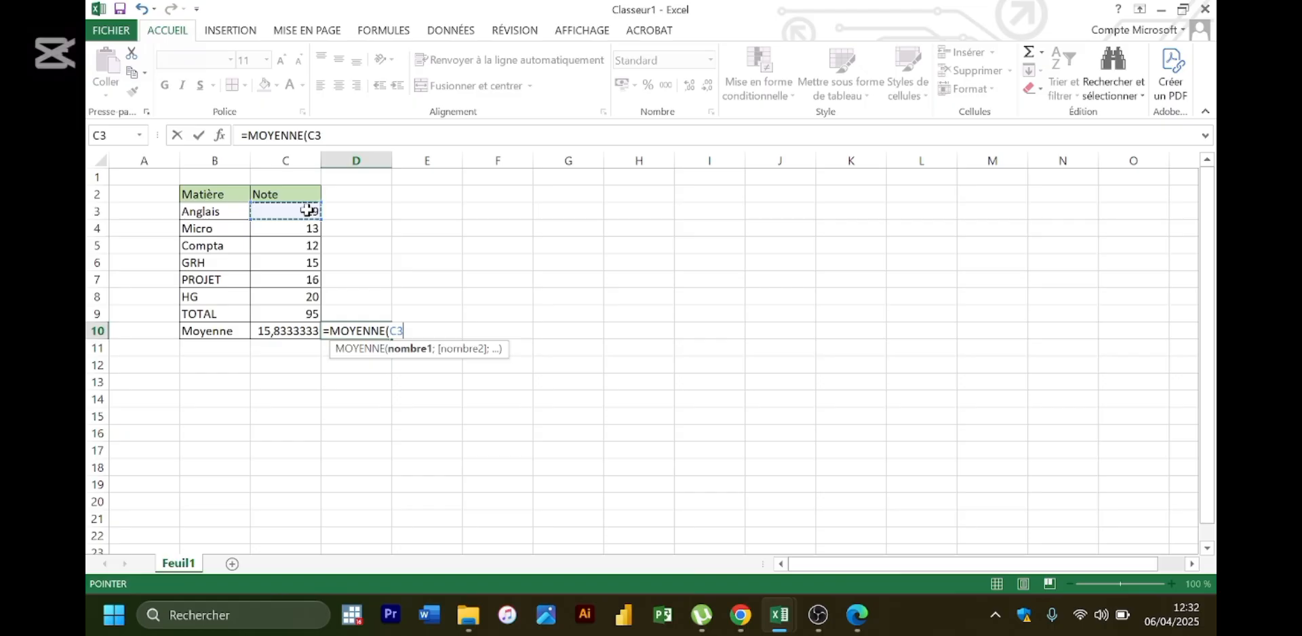
type("+")
left_click(309, 228)
type("+")
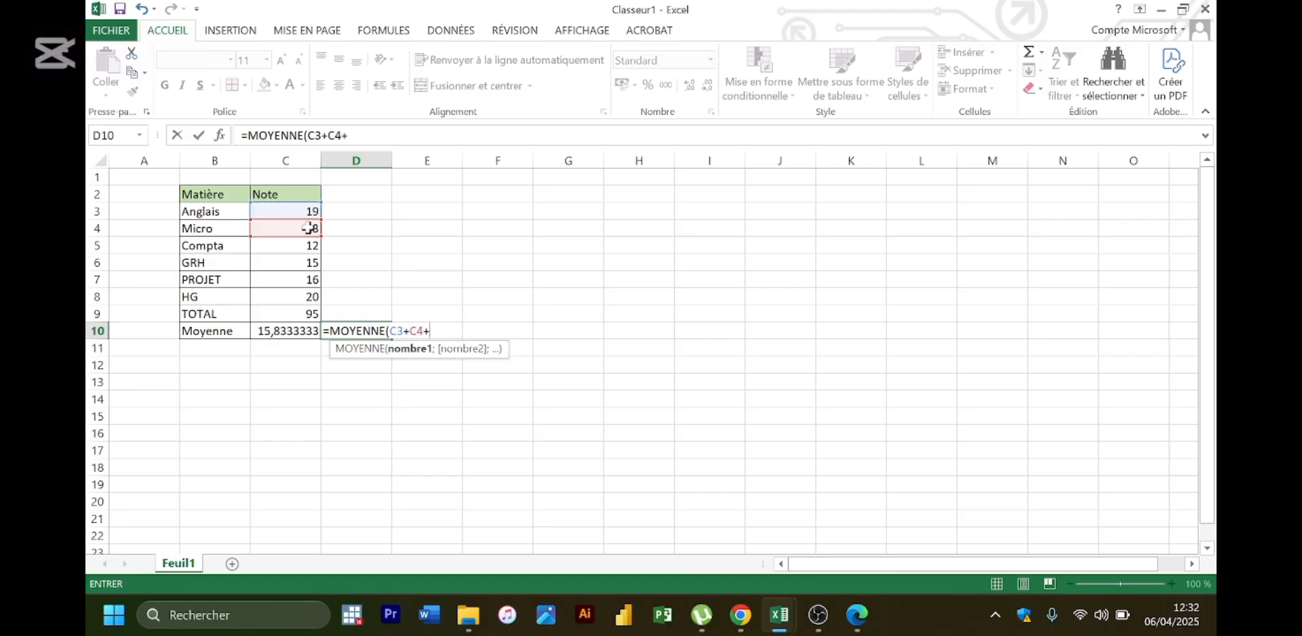
left_click(308, 246)
type("+")
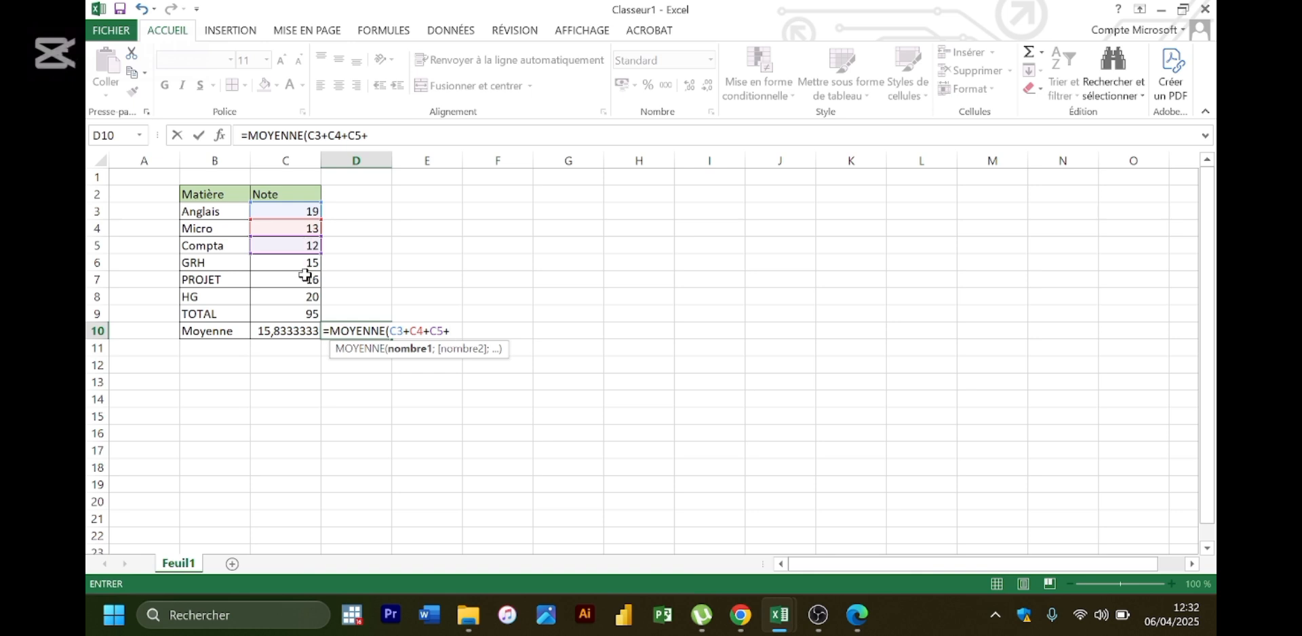
left_click(307, 269)
type("+")
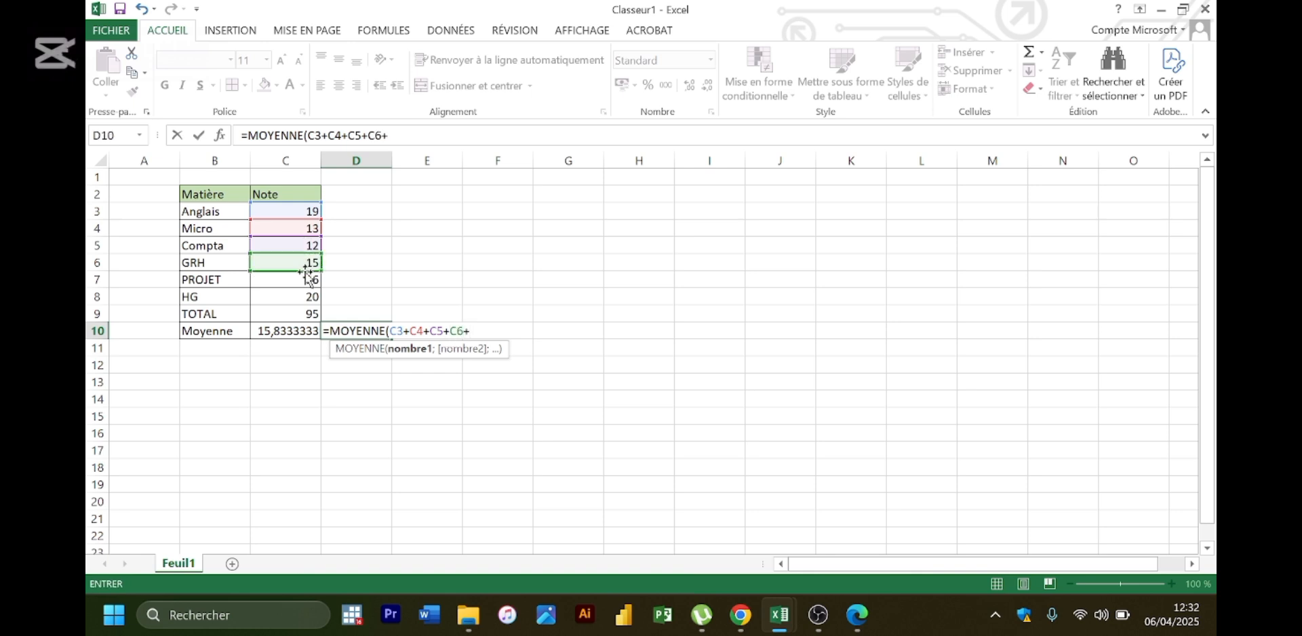
left_click(308, 278)
type("+")
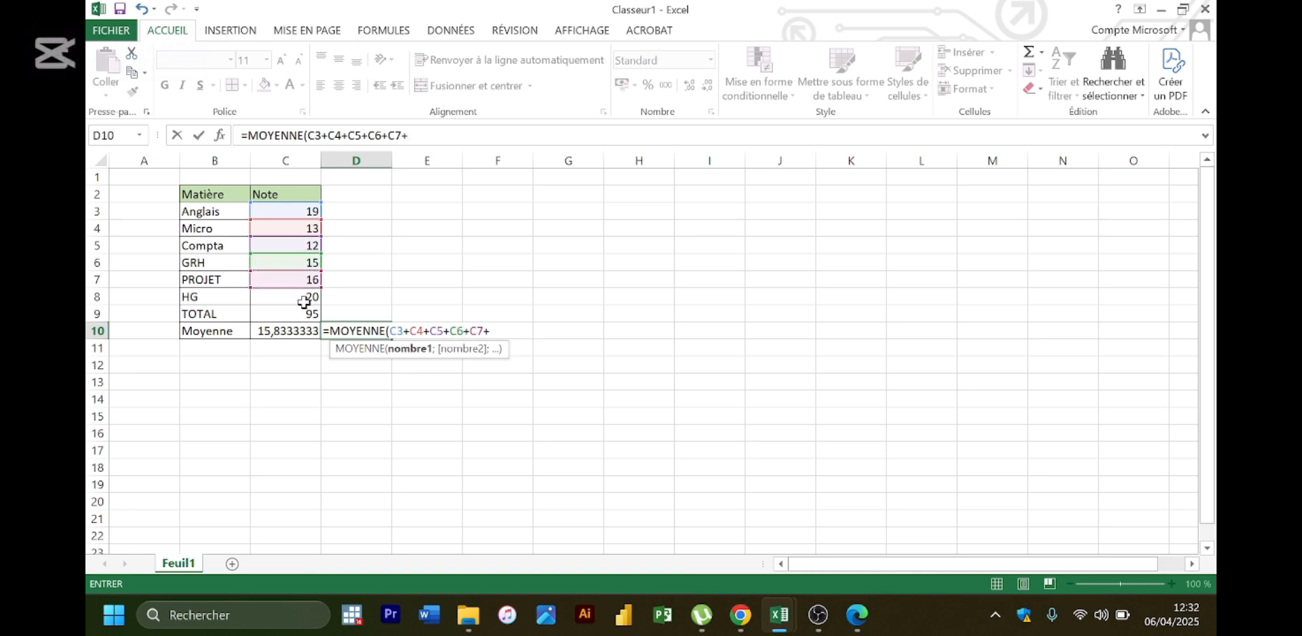
left_click(305, 297)
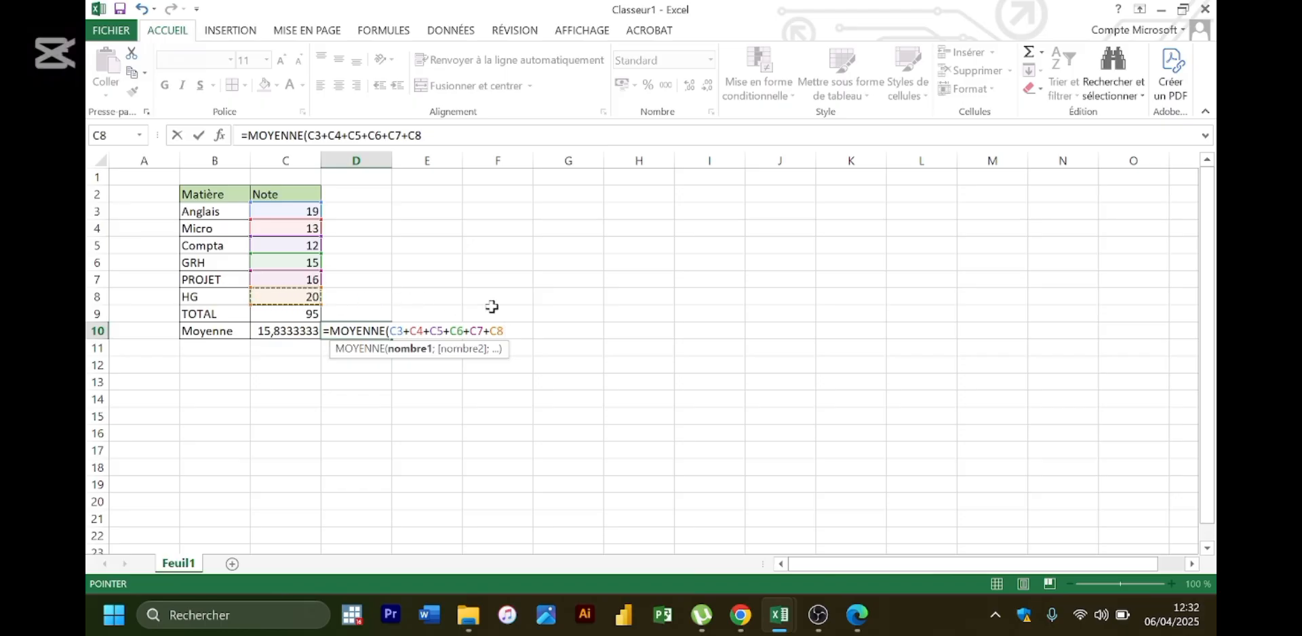
type(")")
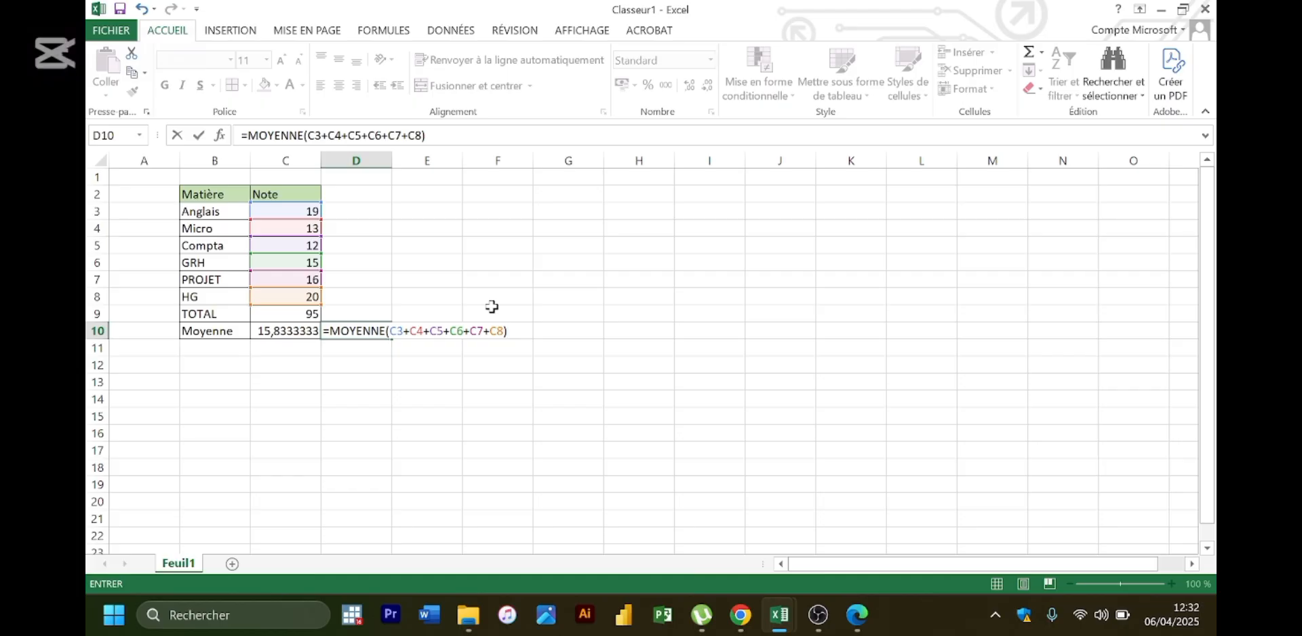
key("Return")
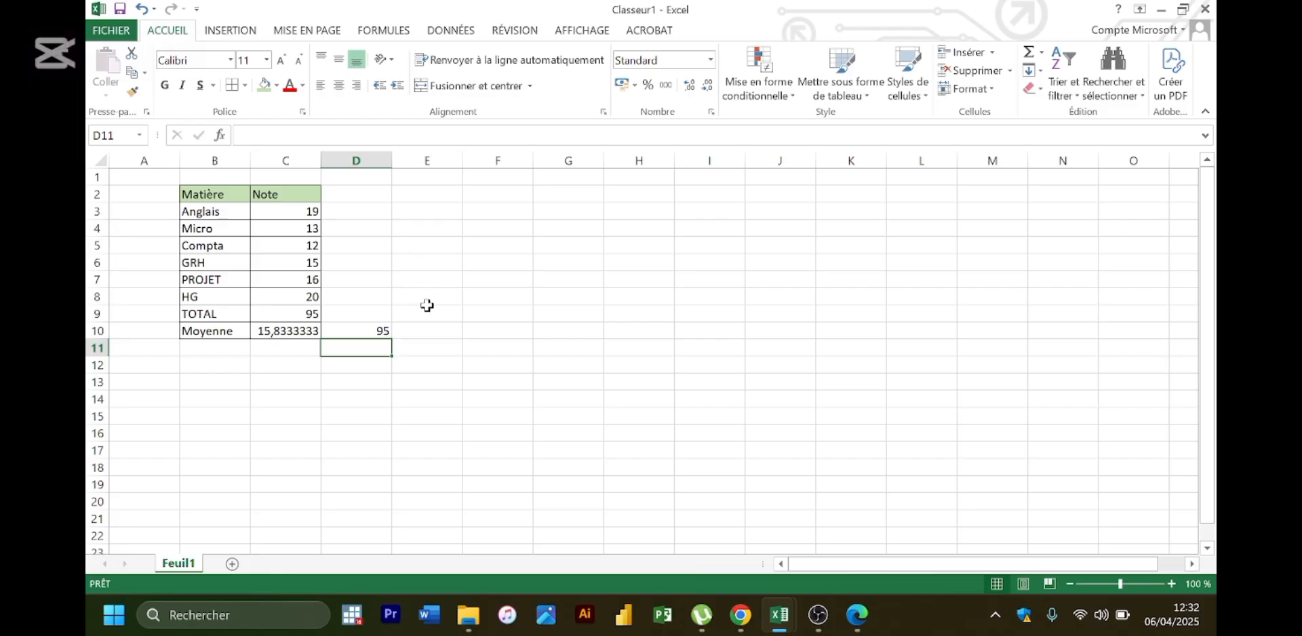
left_click(429, 336)
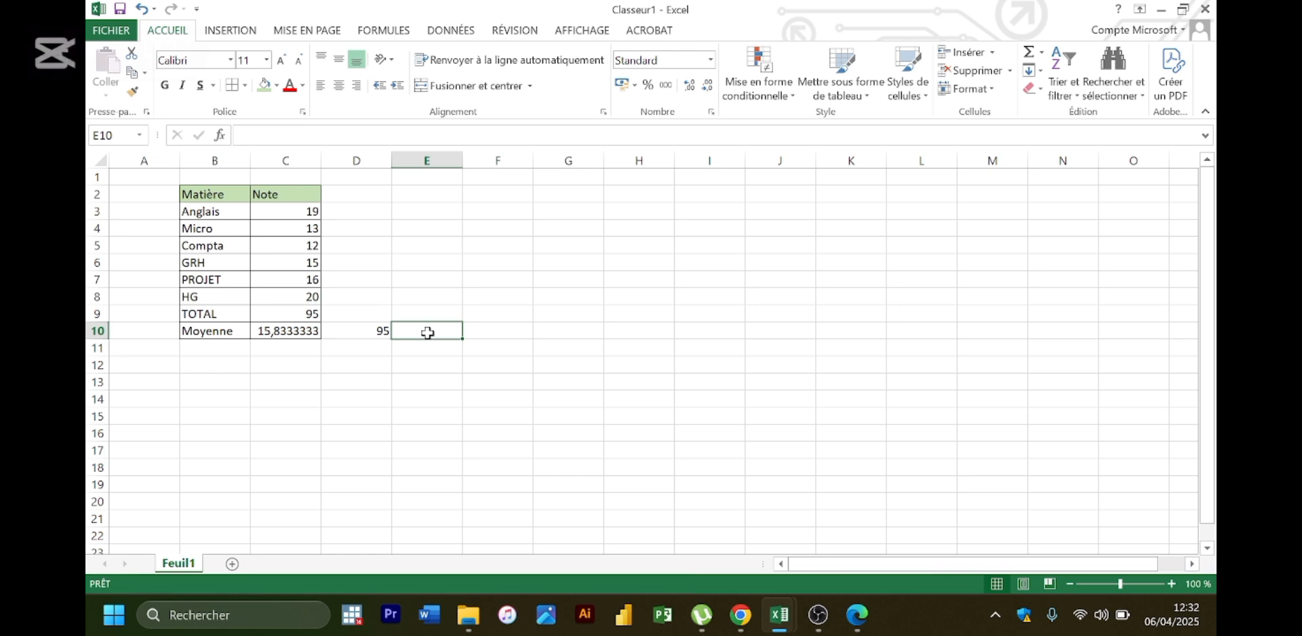
type("=m")
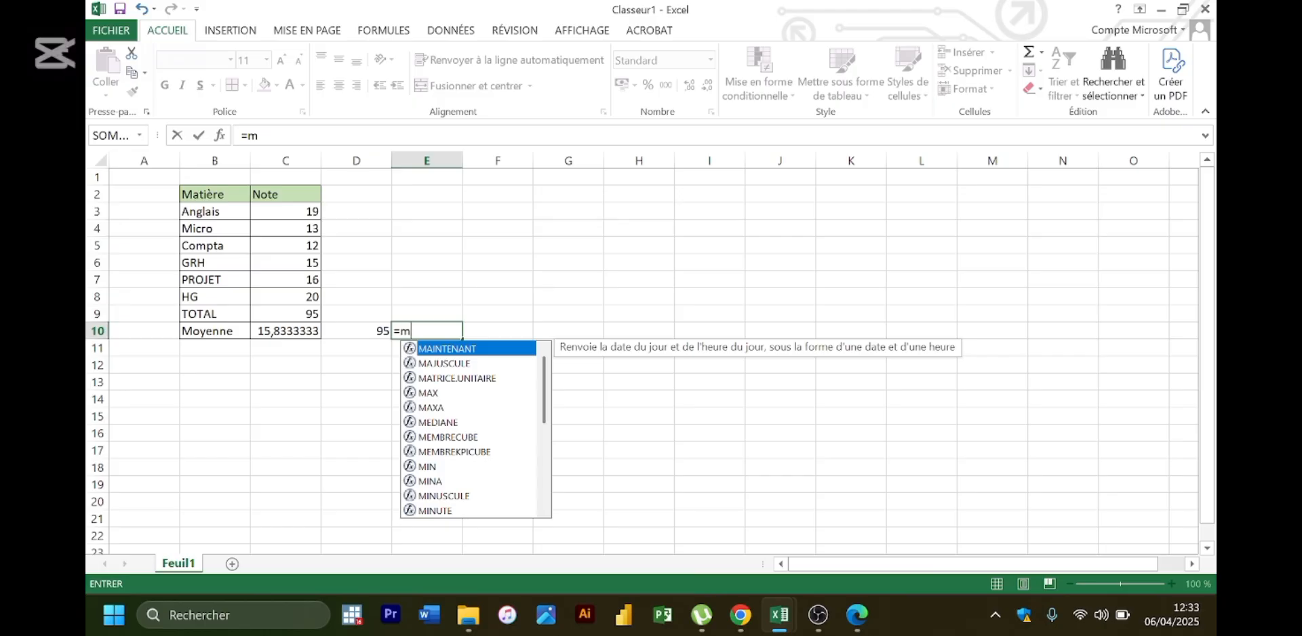
key("Escape")
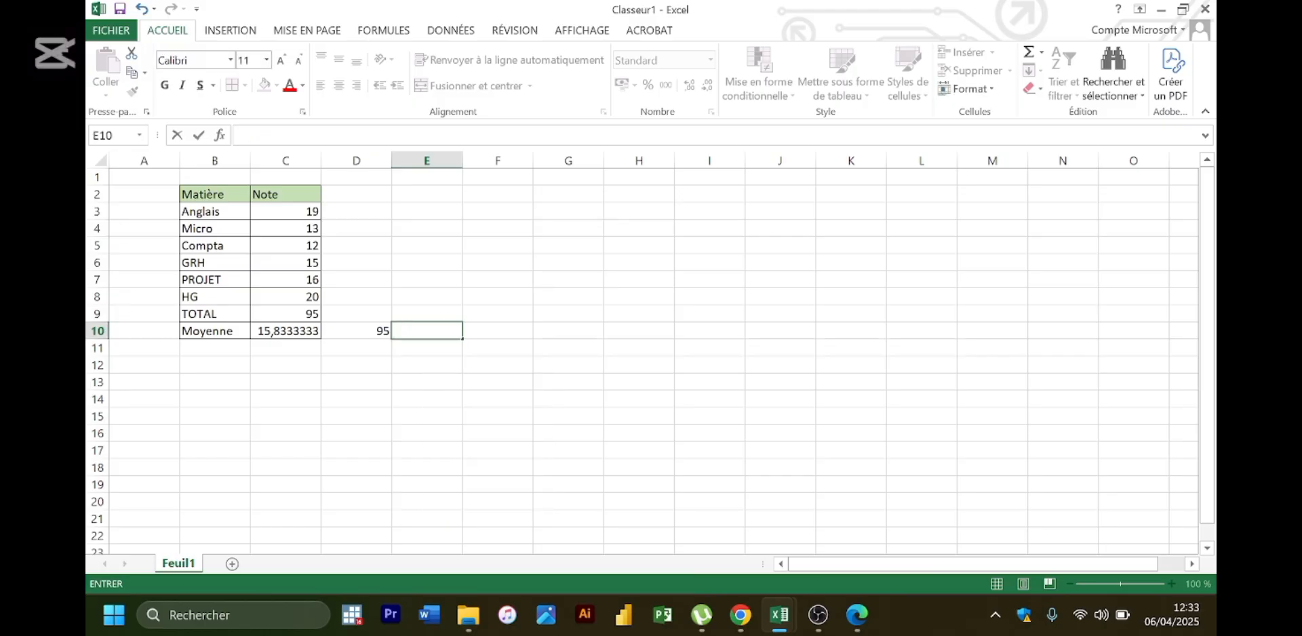
- Switch to the PDF notes in the browser to check the Moyenne par formule example, and return to the Classeur1 workbook in Excel
left_click(857, 614)
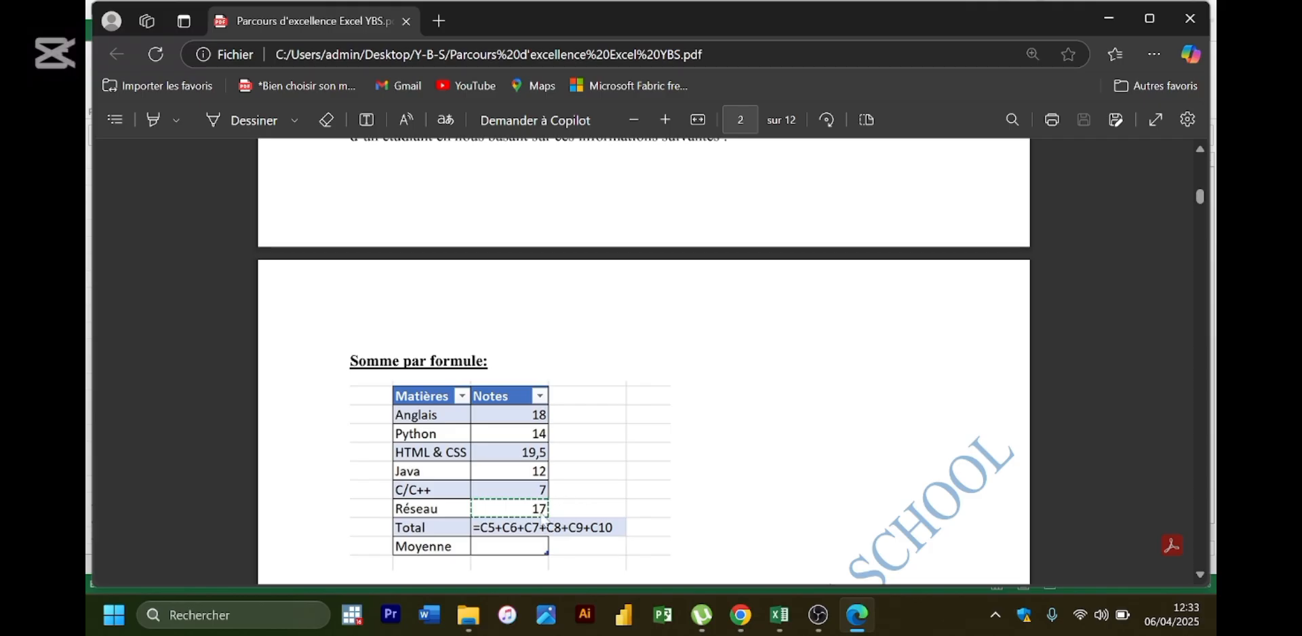
scroll(569, 536, "down", 3)
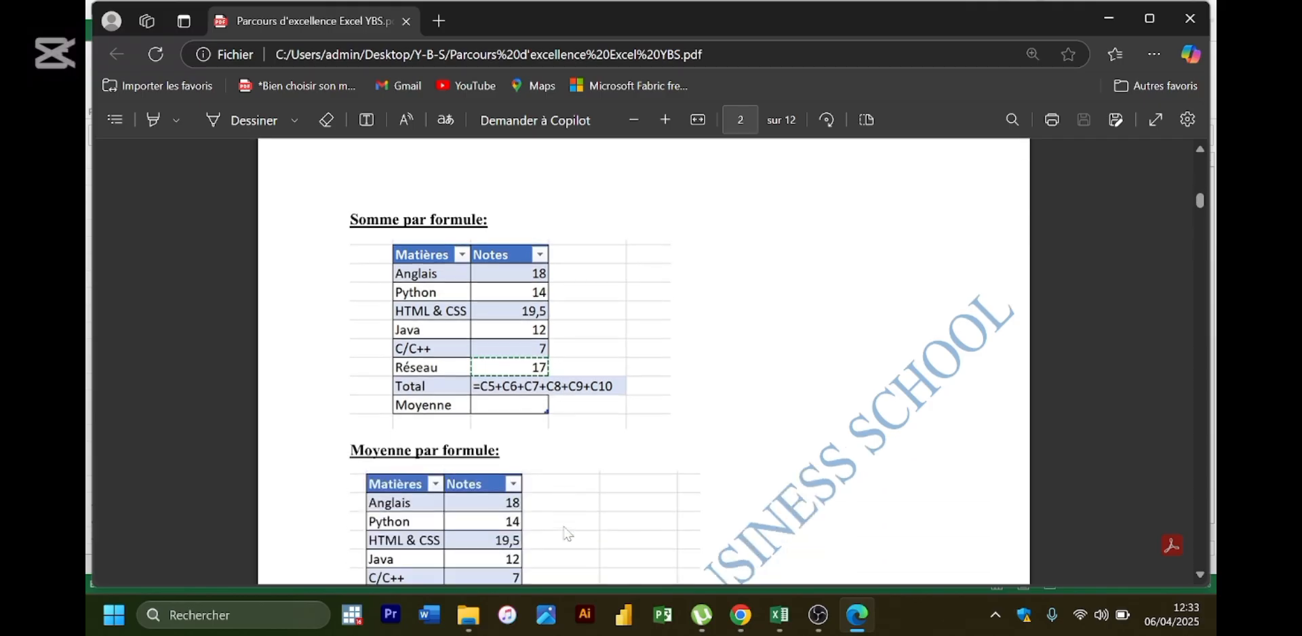
scroll(568, 535, "down", 1)
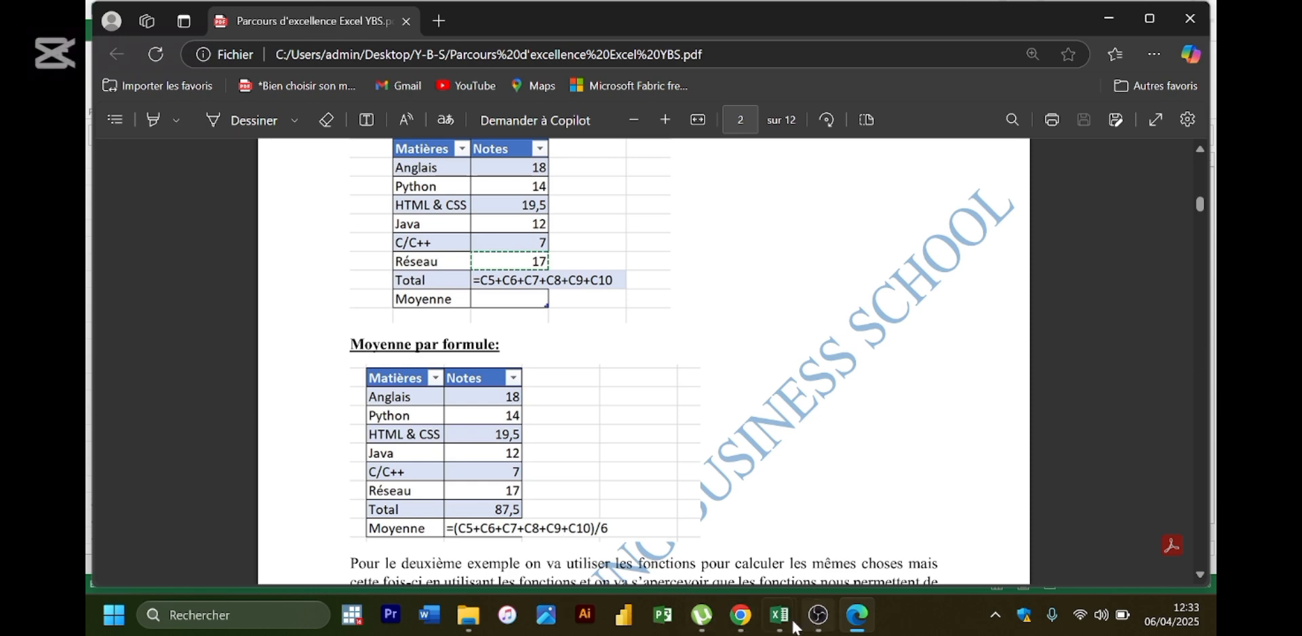
mouse_move(789, 622)
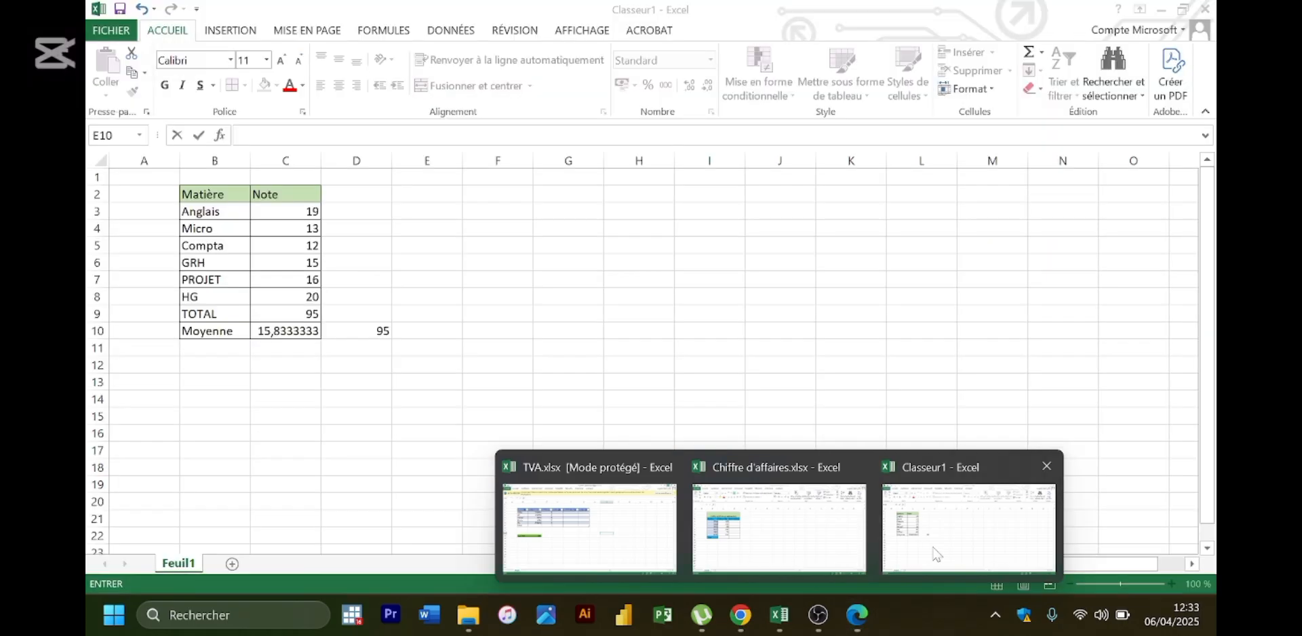
left_click(933, 546)
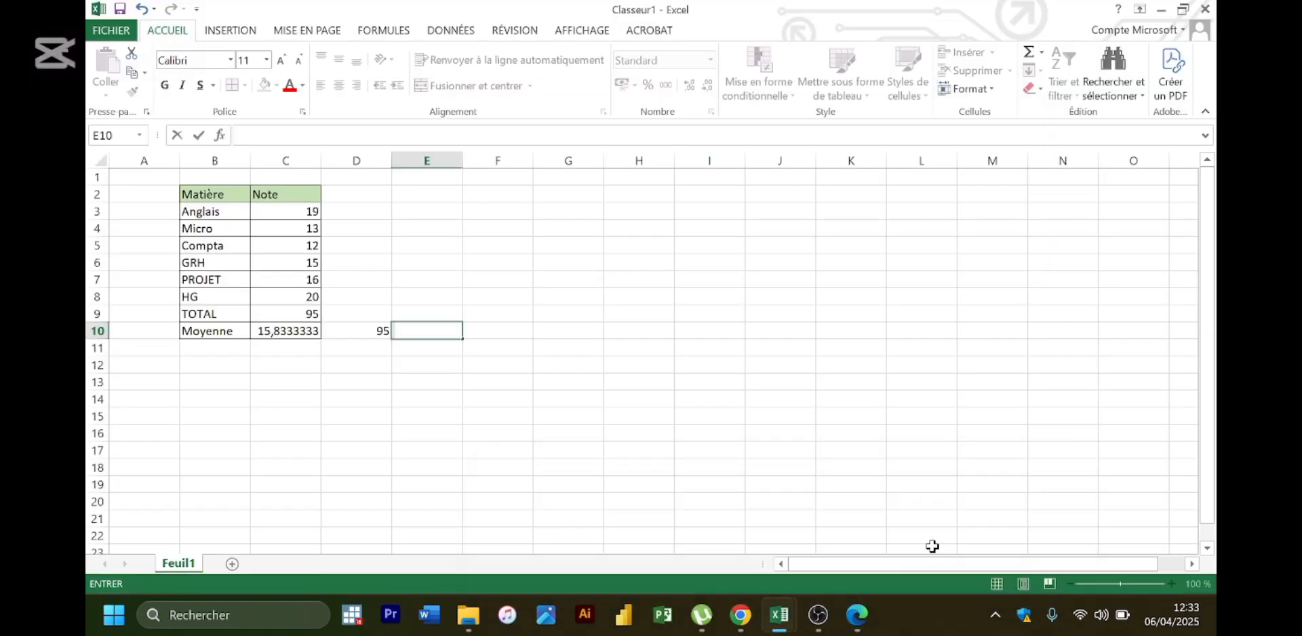
- Remove the MOYENNE function name from the formula in cell D10, keeping only the bracketed sum =(C3+C4+C5+C6+C7+C8)
left_click(384, 330)
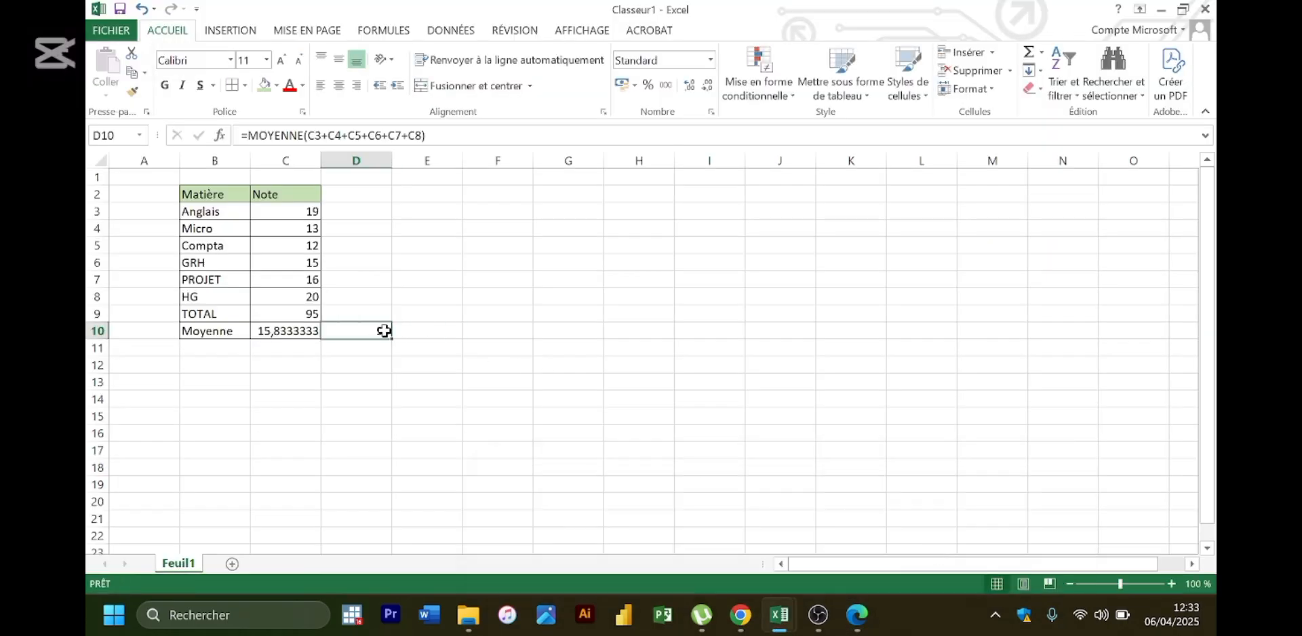
double_click(384, 331)
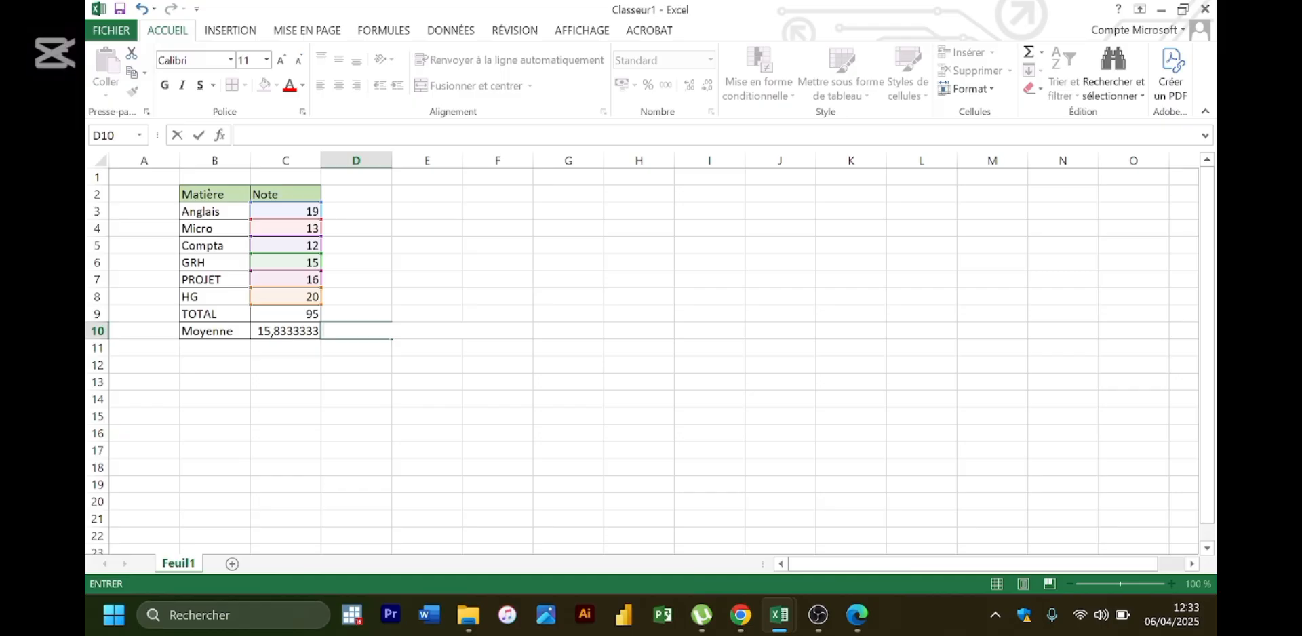
key("ctrl+z")
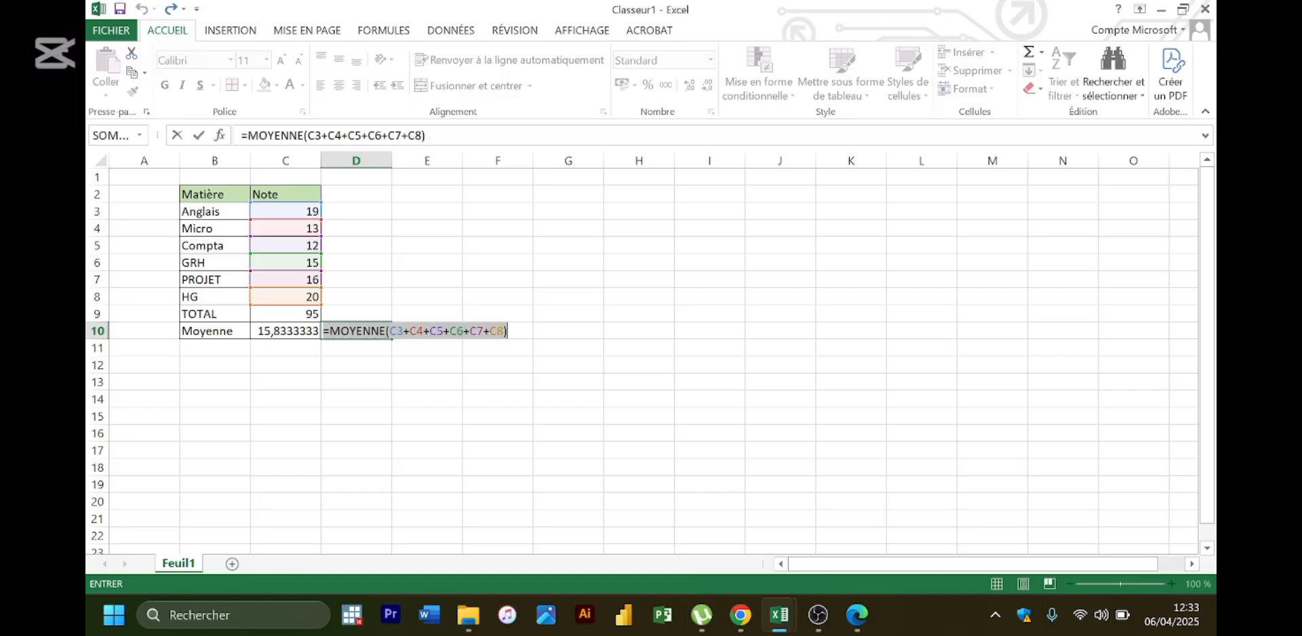
left_click(387, 331)
key("BackSpace")
key("BackSpace")
key("BackSpace")
key("BackSpace")
key("BackSpace")
key("BackSpace")
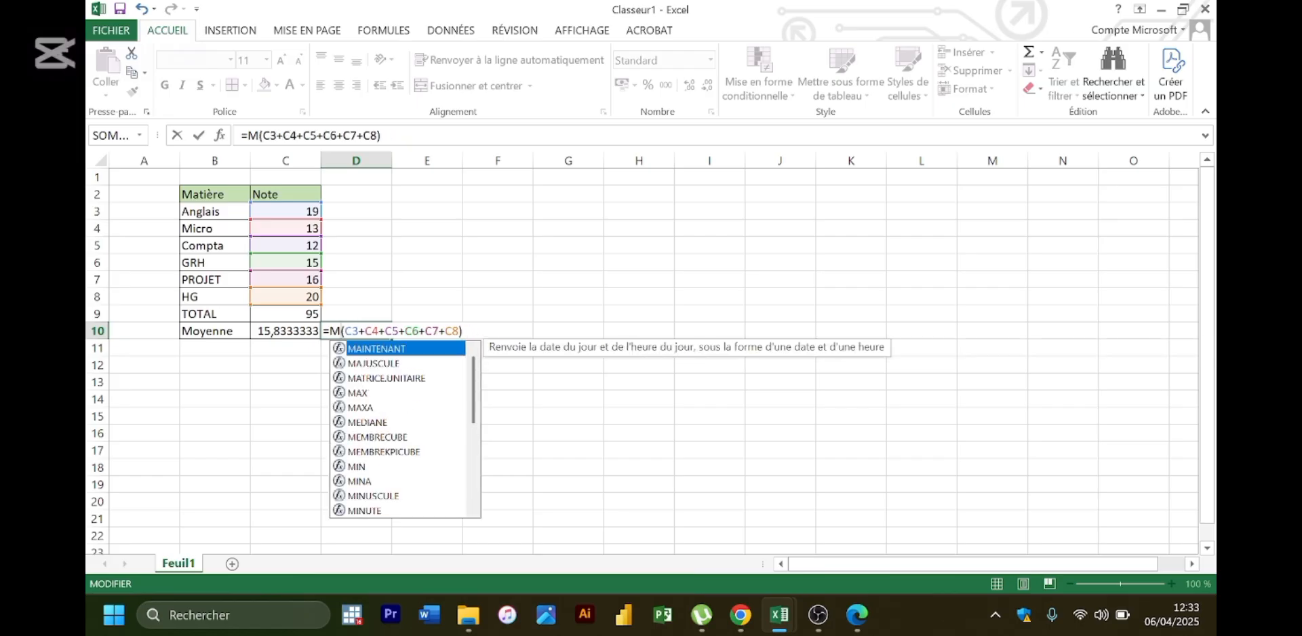
key("BackSpace")
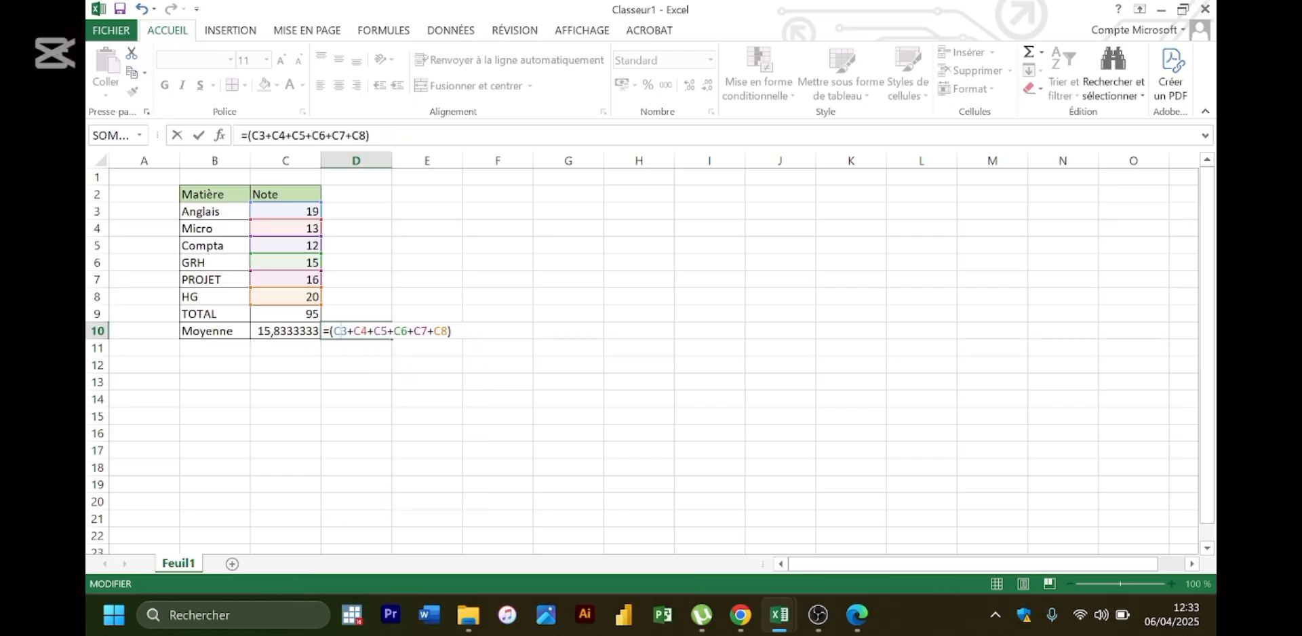
- Divide the bracketed sum in cell D10 by 6 so the formula reads =(C3+C4+C5+C6+C7+C8)/6
key("Right")
key("Right")
key("Right")
key("Right")
key("Right")
key("Right")
key("Right")
key("Right")
key("Right")
key("Right")
key("Right")
type("/")
type("6")
key("Return")
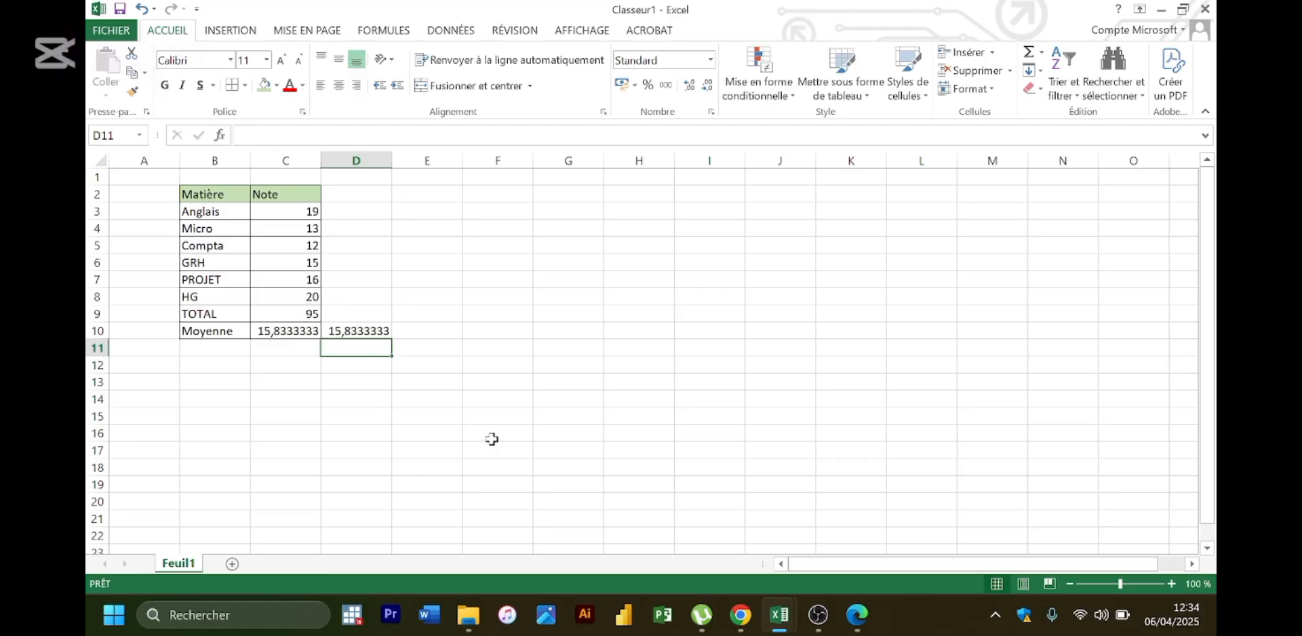
- Check the Moyenne par formule example in the PDF notes preview, and clear the formula from cell D10
mouse_move(857, 615)
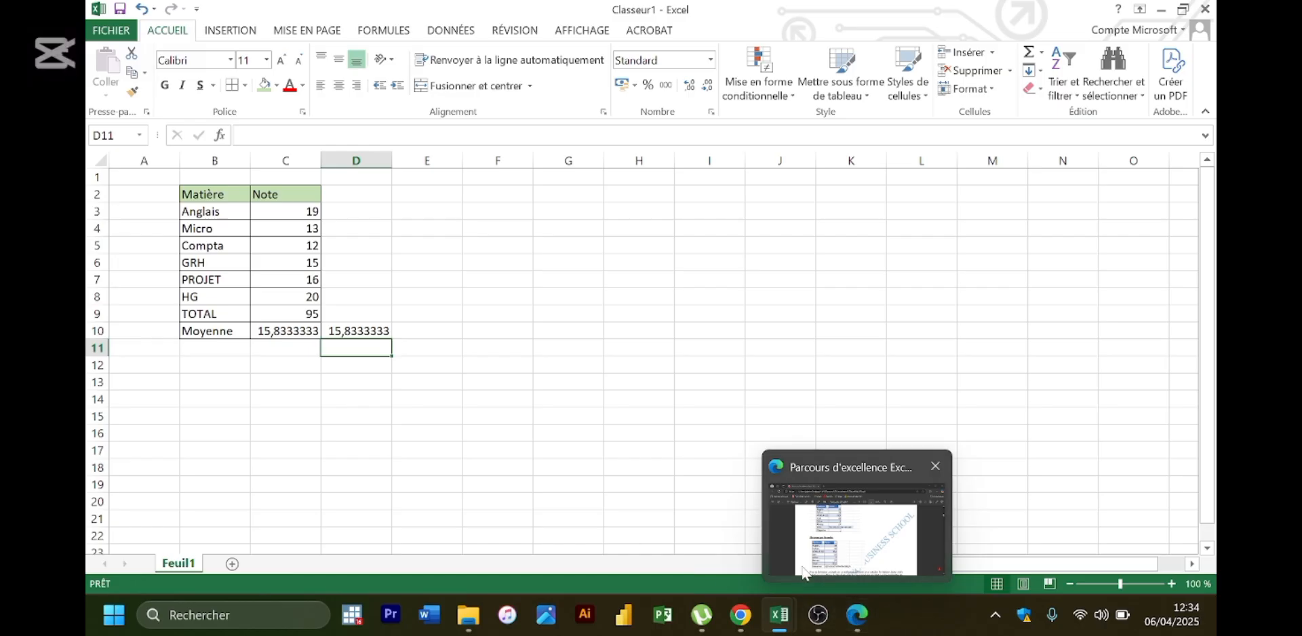
mouse_move(845, 555)
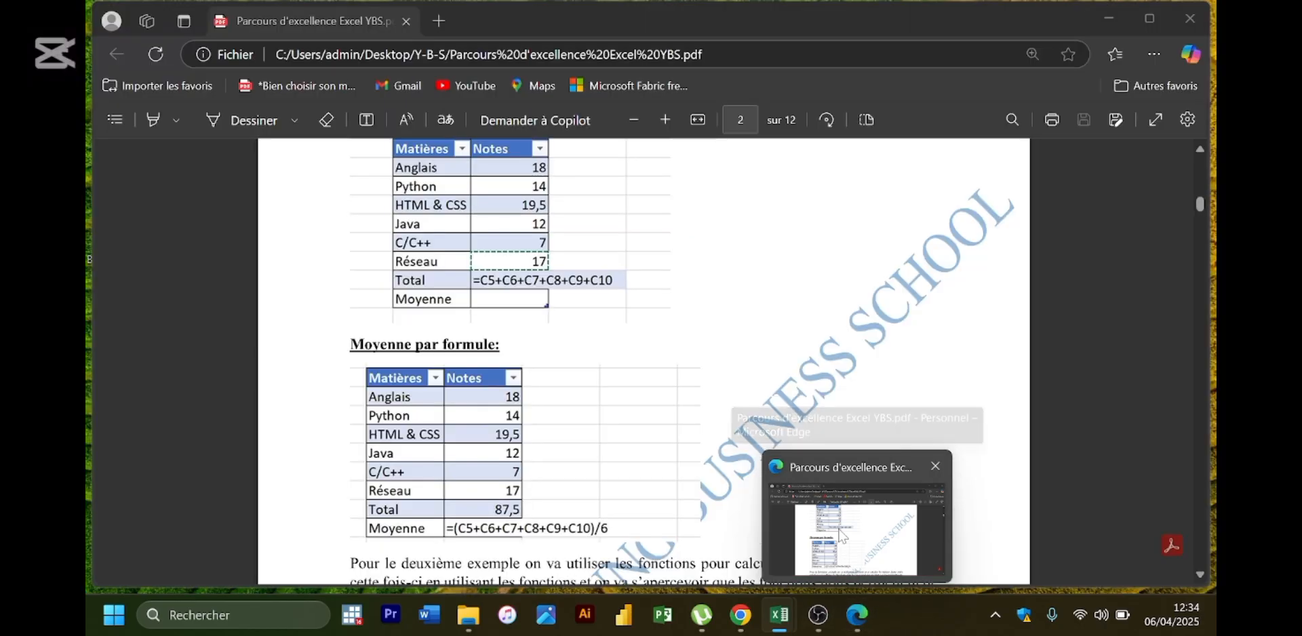
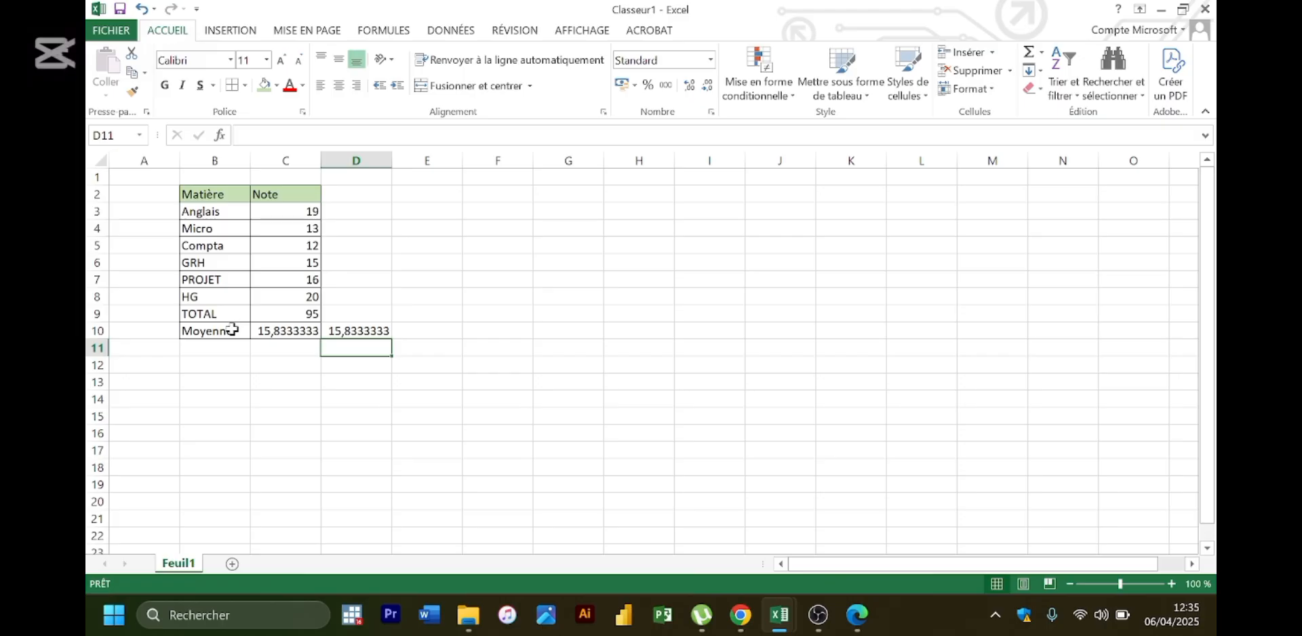
left_click(364, 329)
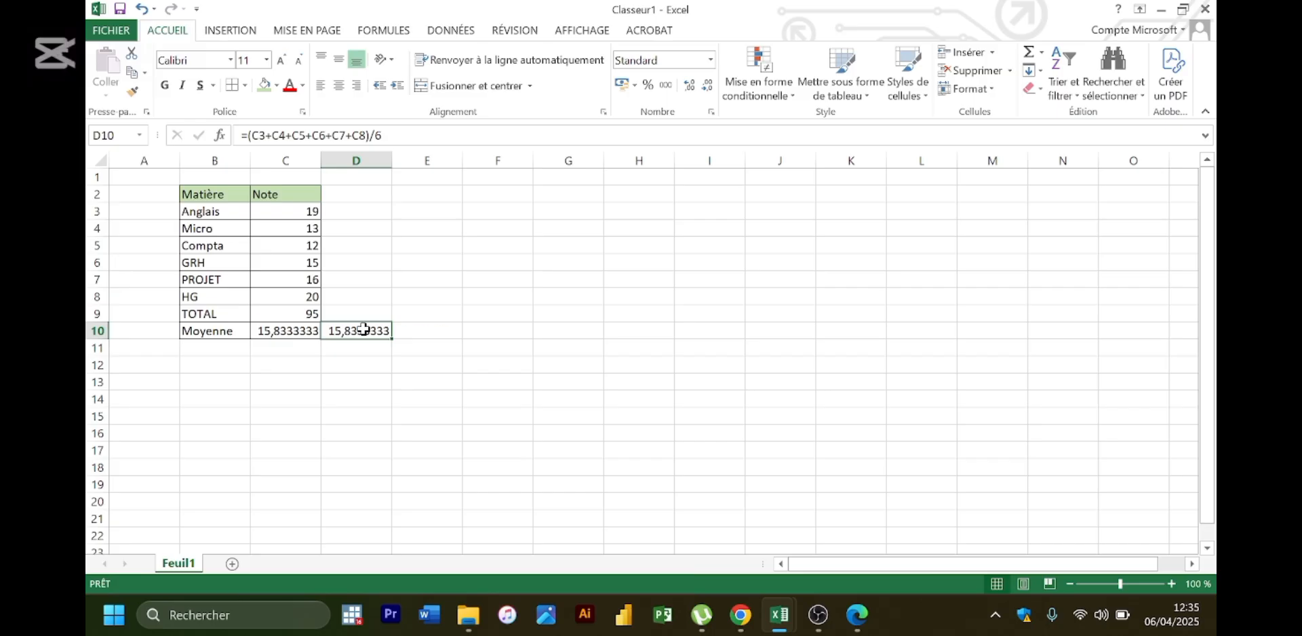
key("BackSpace")
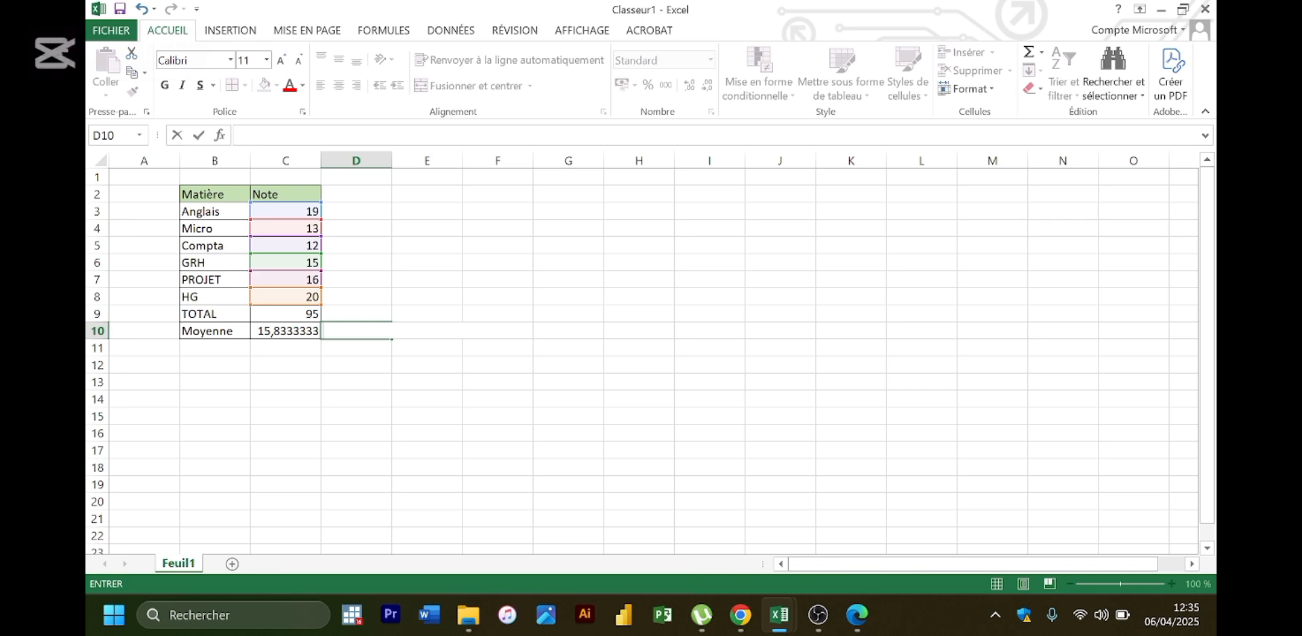
- Total the six marks in cell D9, beside the TOTAL result, with the addition formula =C3+C4+C5+C6+C7+C8
left_click(349, 316)
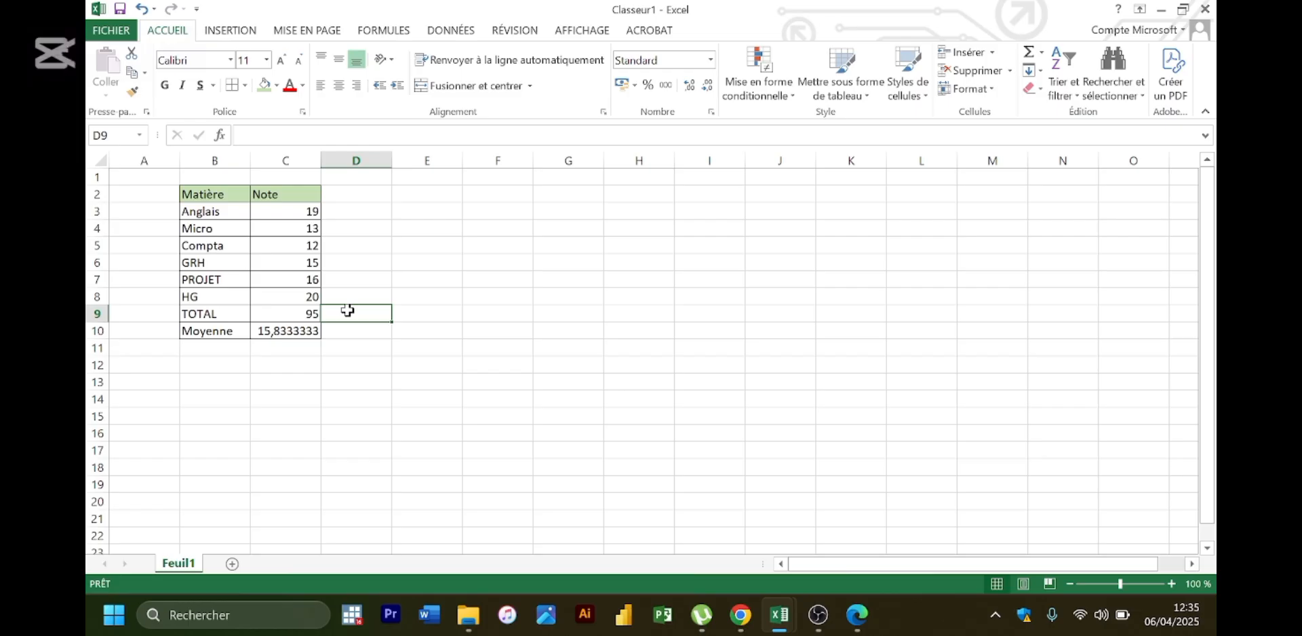
type("=")
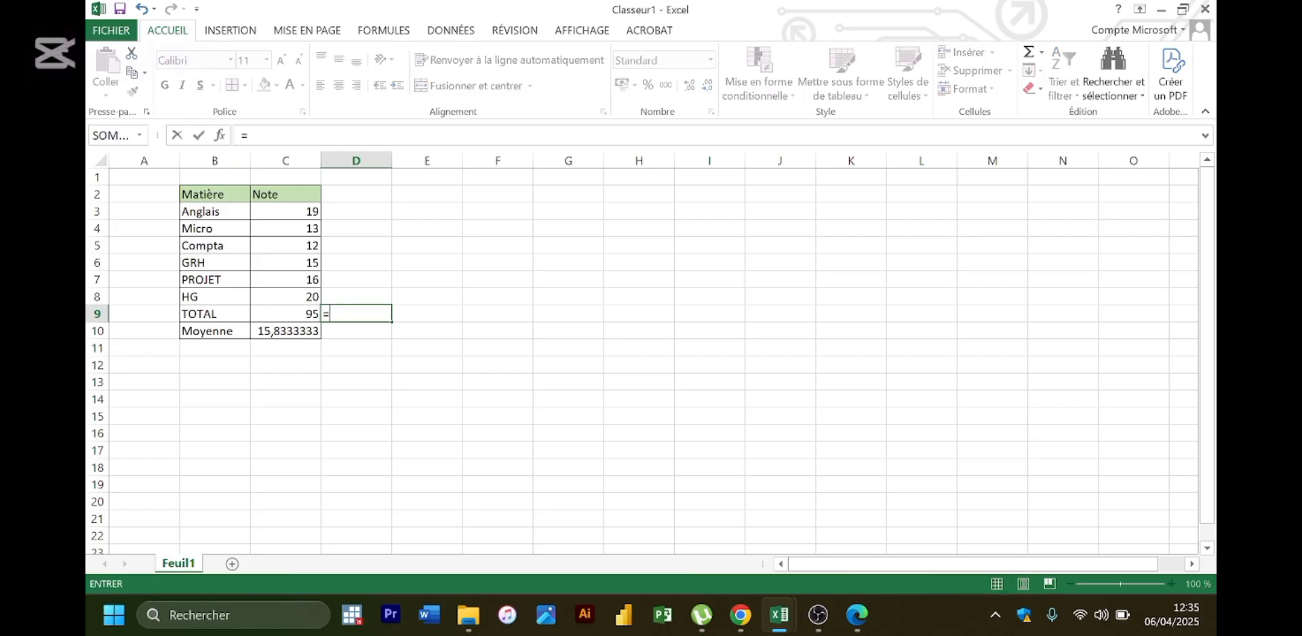
left_click(306, 207)
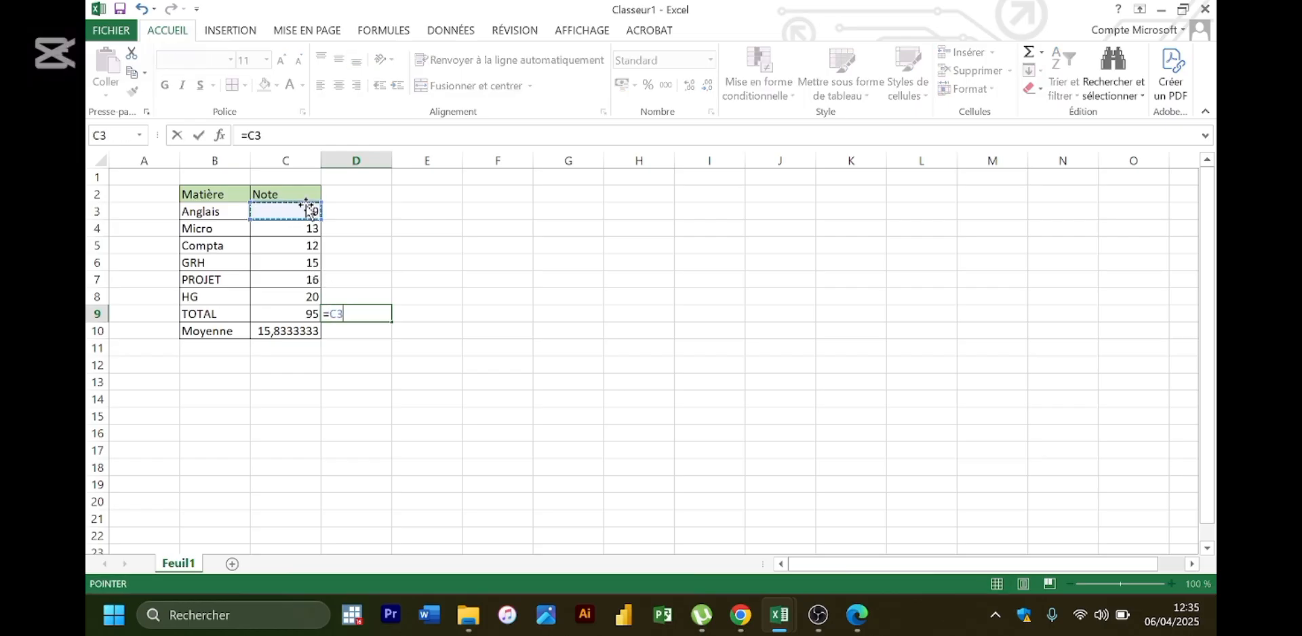
type("+")
left_click(312, 227)
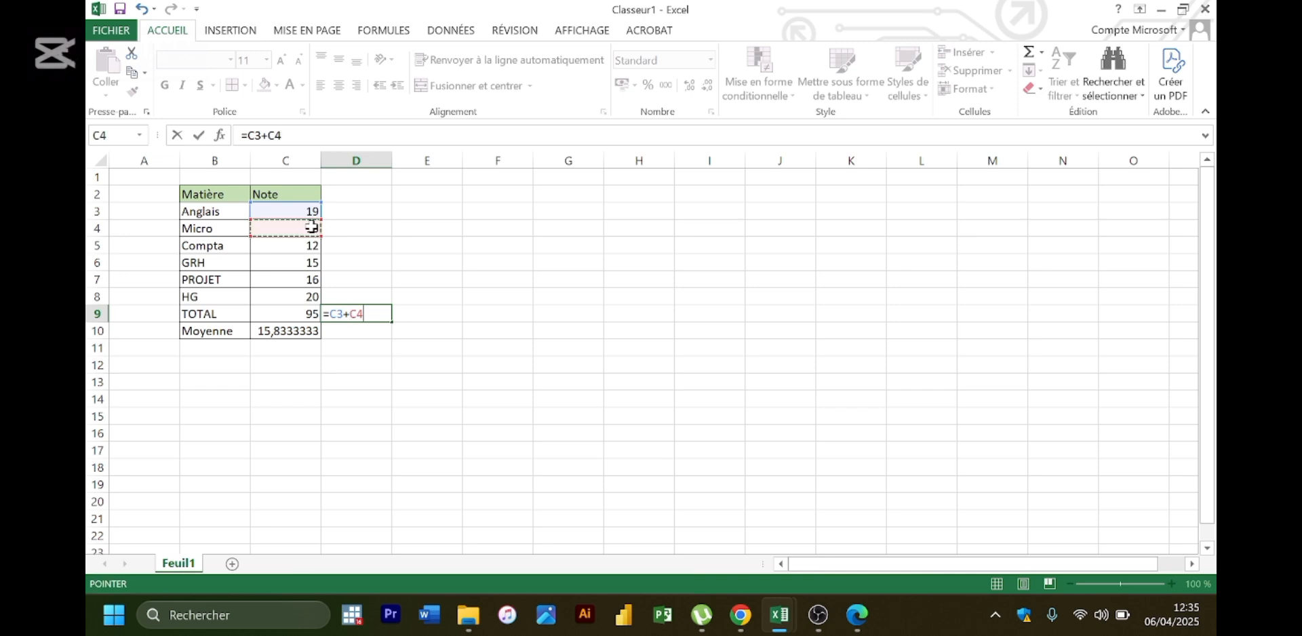
type("+")
left_click(306, 246)
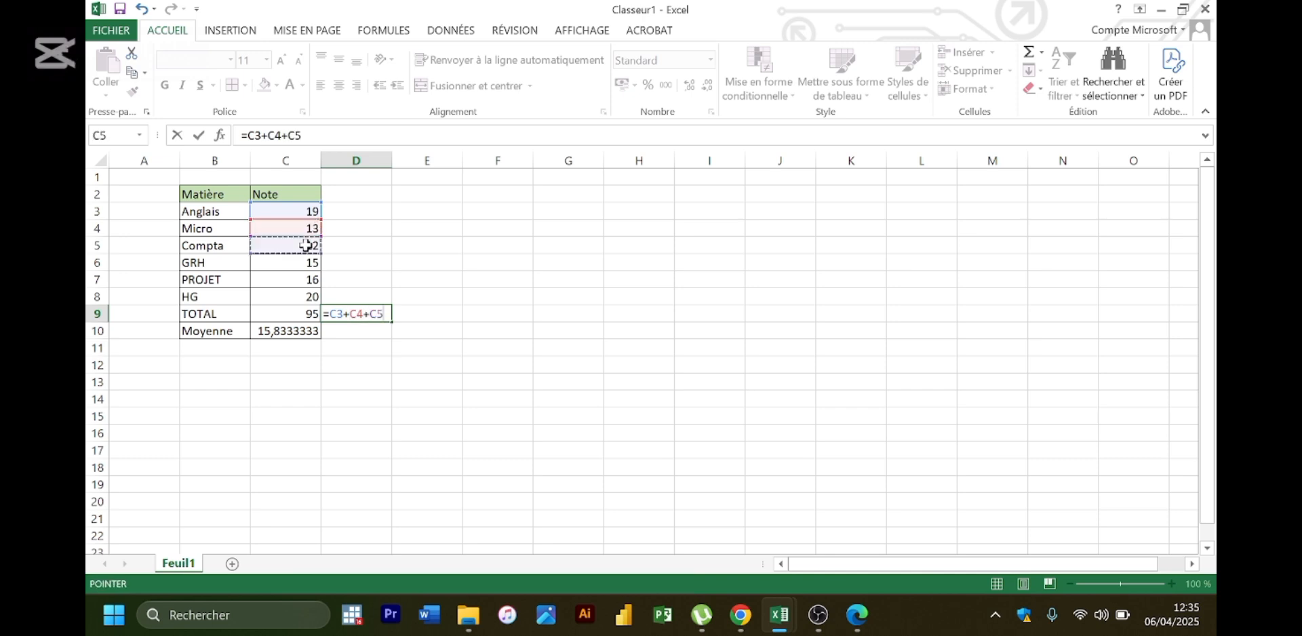
type("+")
left_click(307, 263)
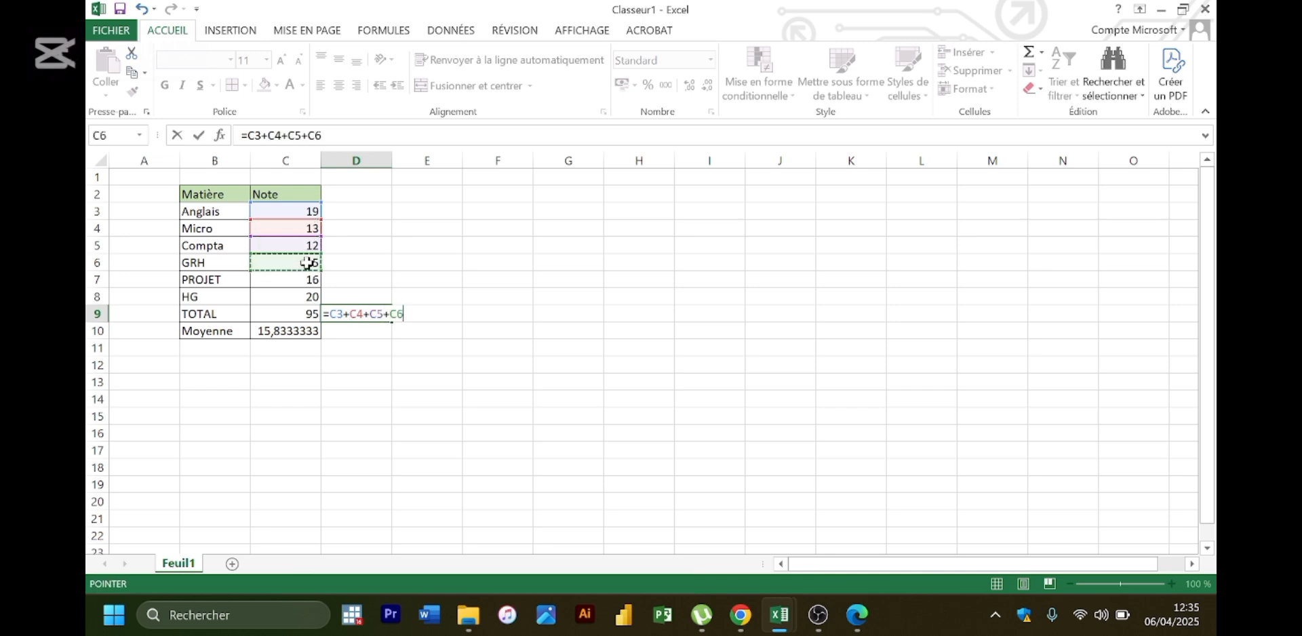
type("+")
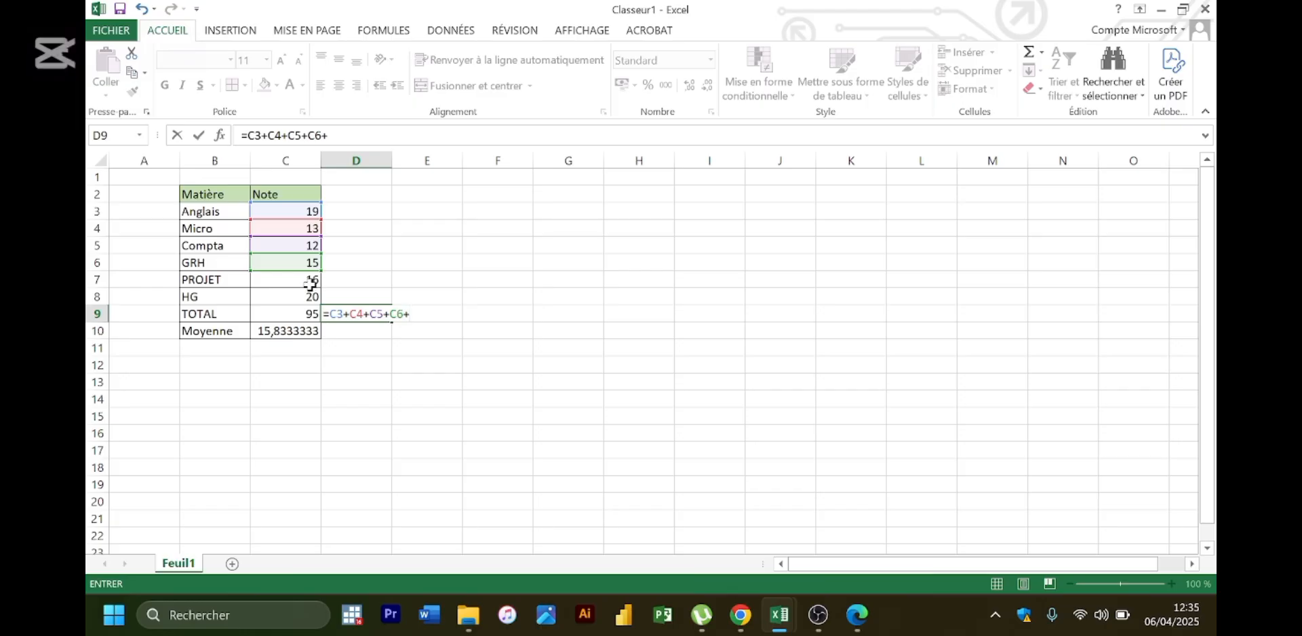
left_click(311, 282)
type("+")
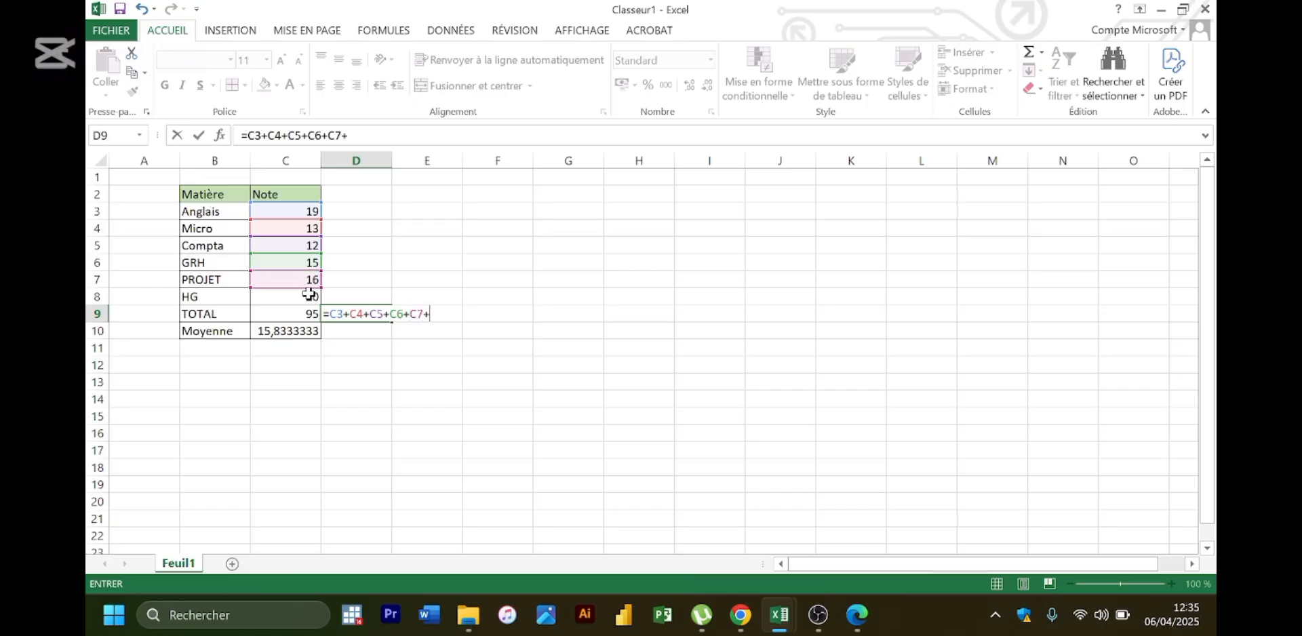
left_click(309, 294)
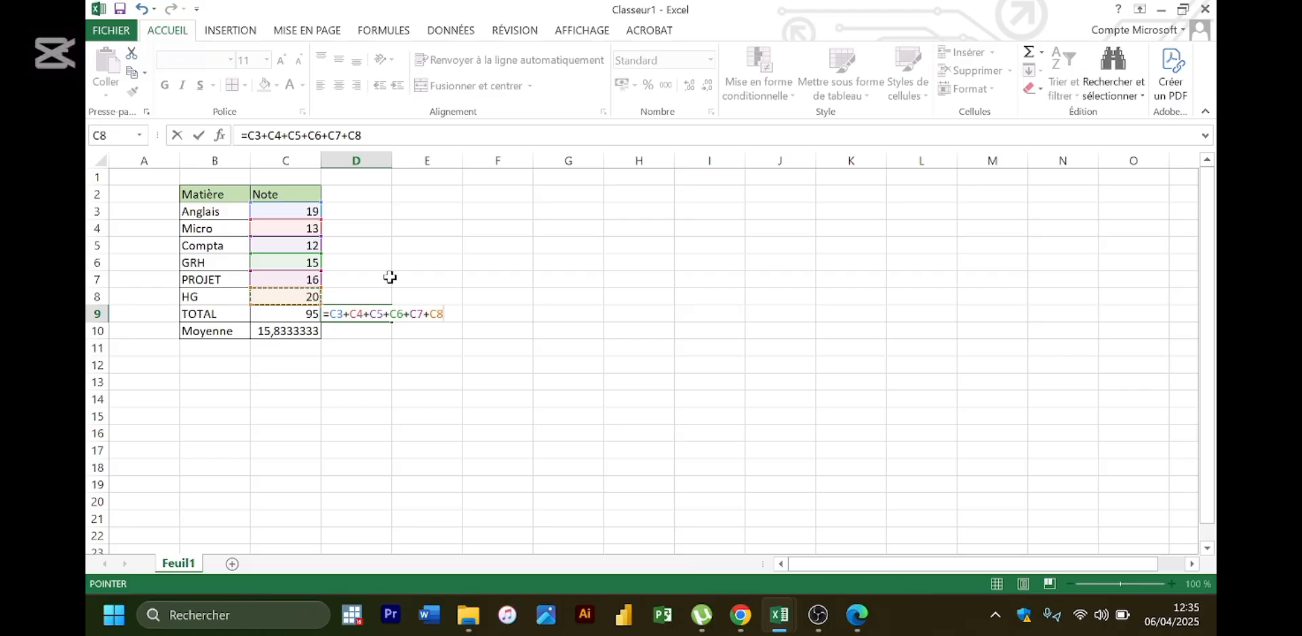
key("Return")
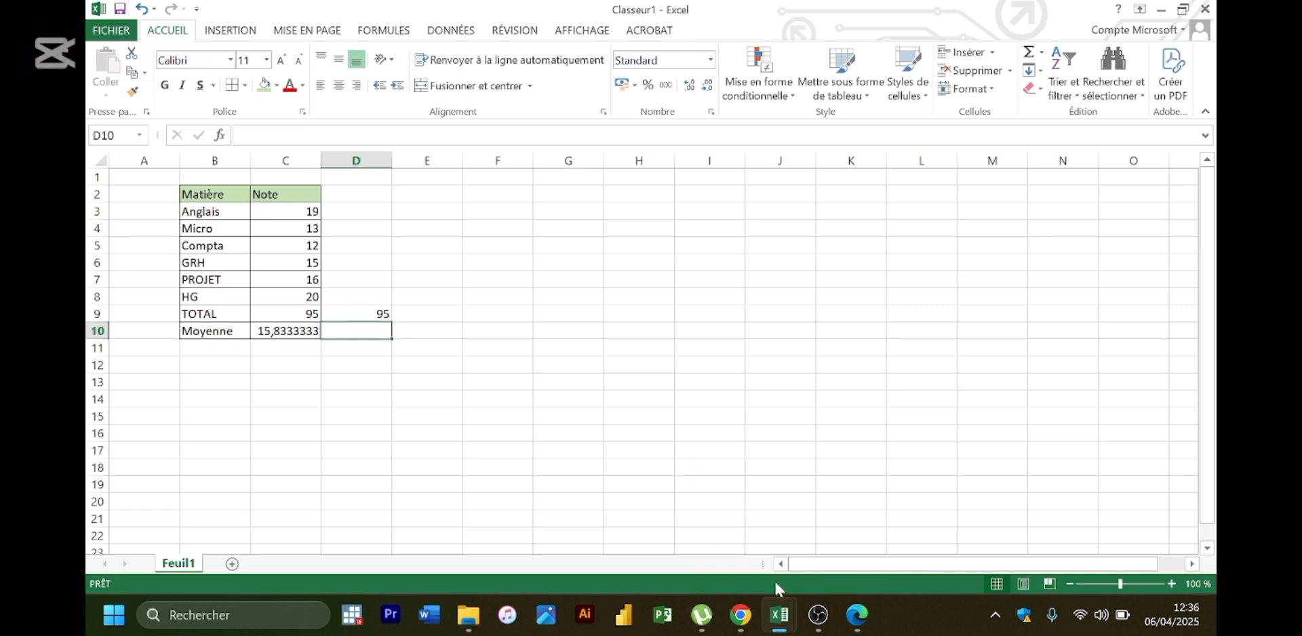
- Switch to the PDF notes in Edge to review the definitions of formule and fonction, and return to the Classeur1 workbook in Excel
left_click(854, 605)
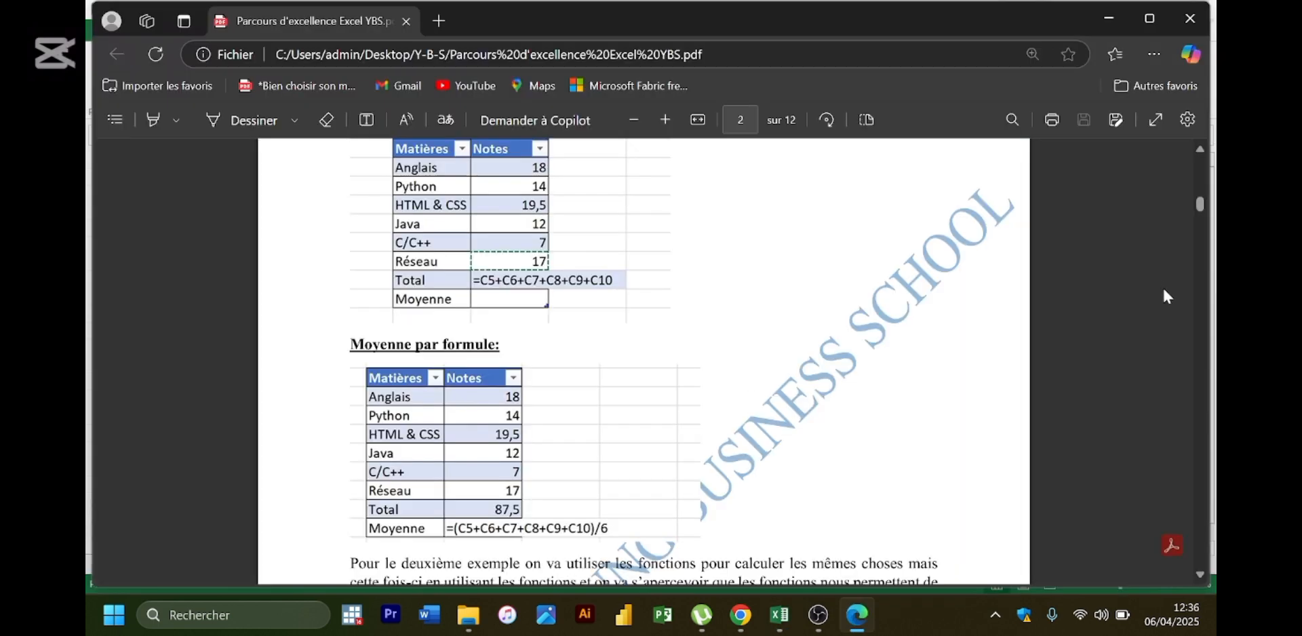
scroll(835, 281, "up", 10)
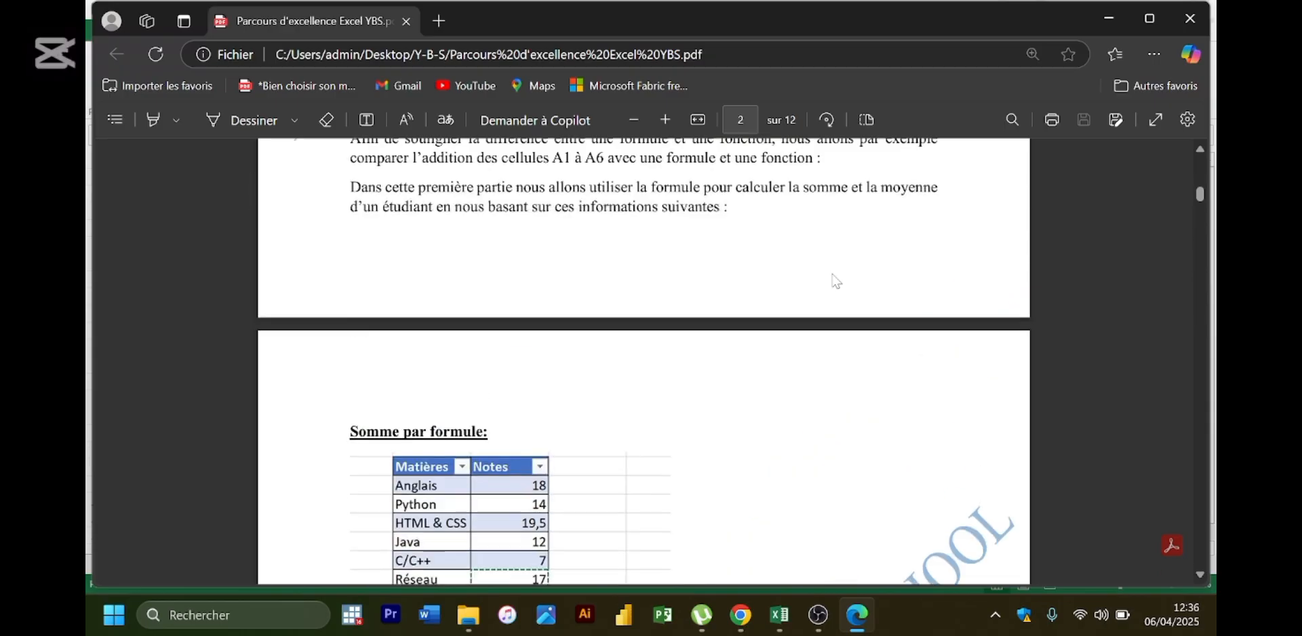
scroll(836, 281, "up", 2)
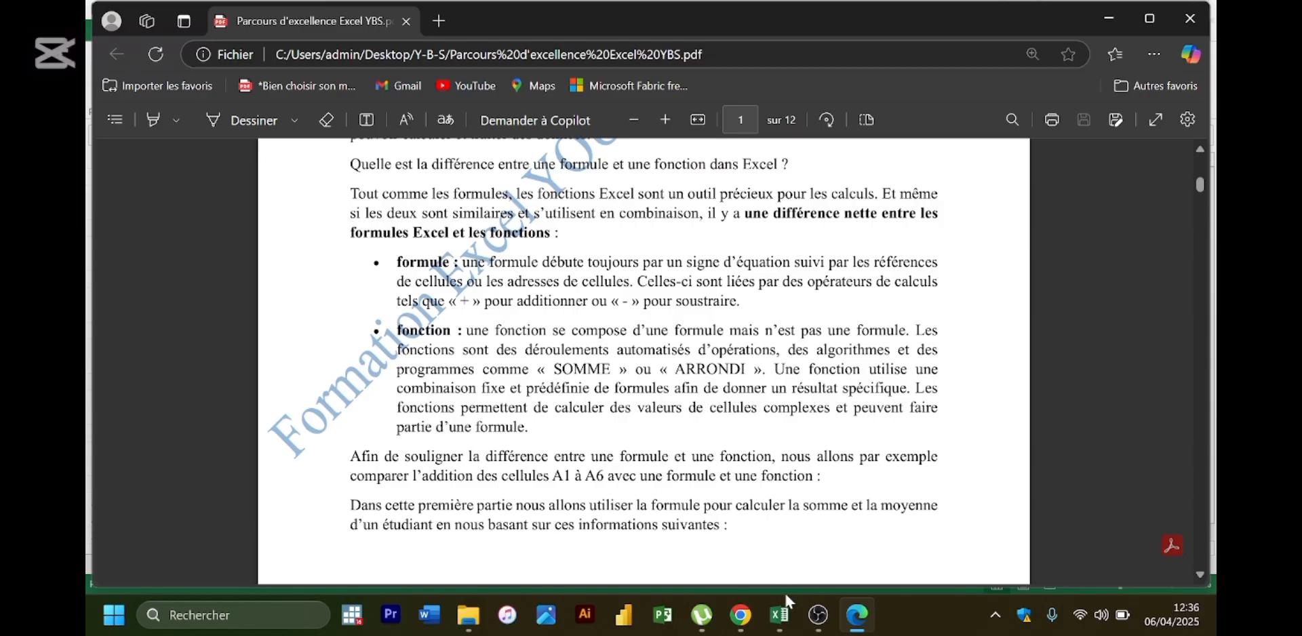
mouse_move(780, 615)
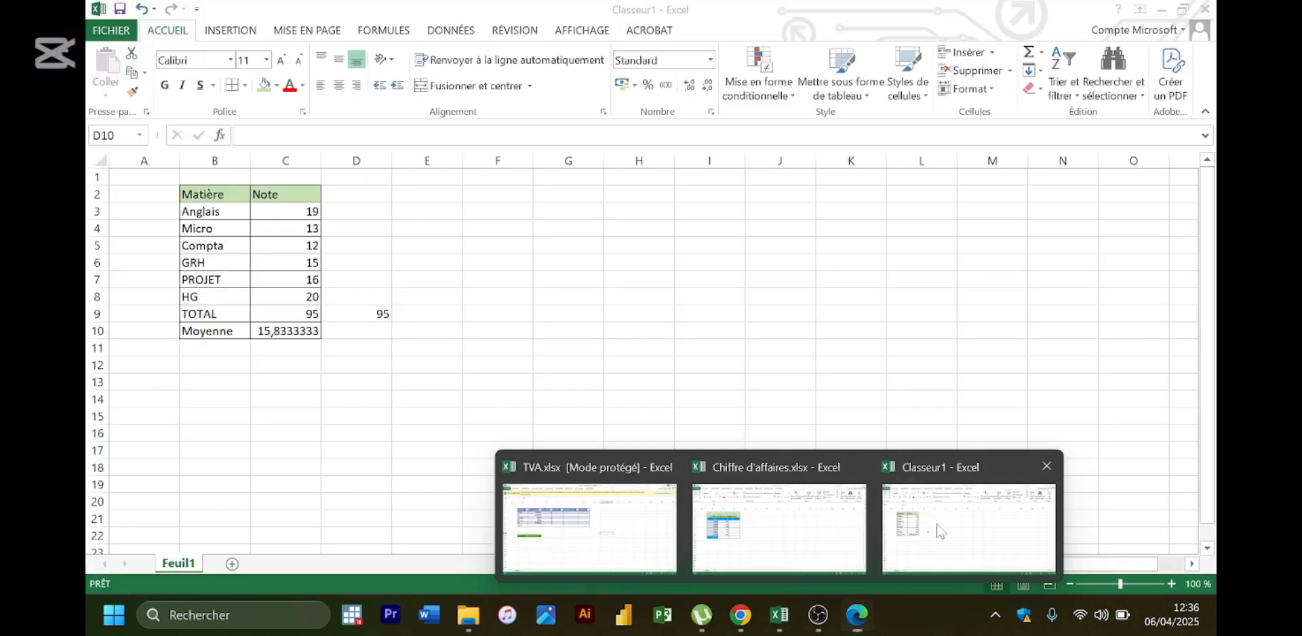
left_click(940, 526)
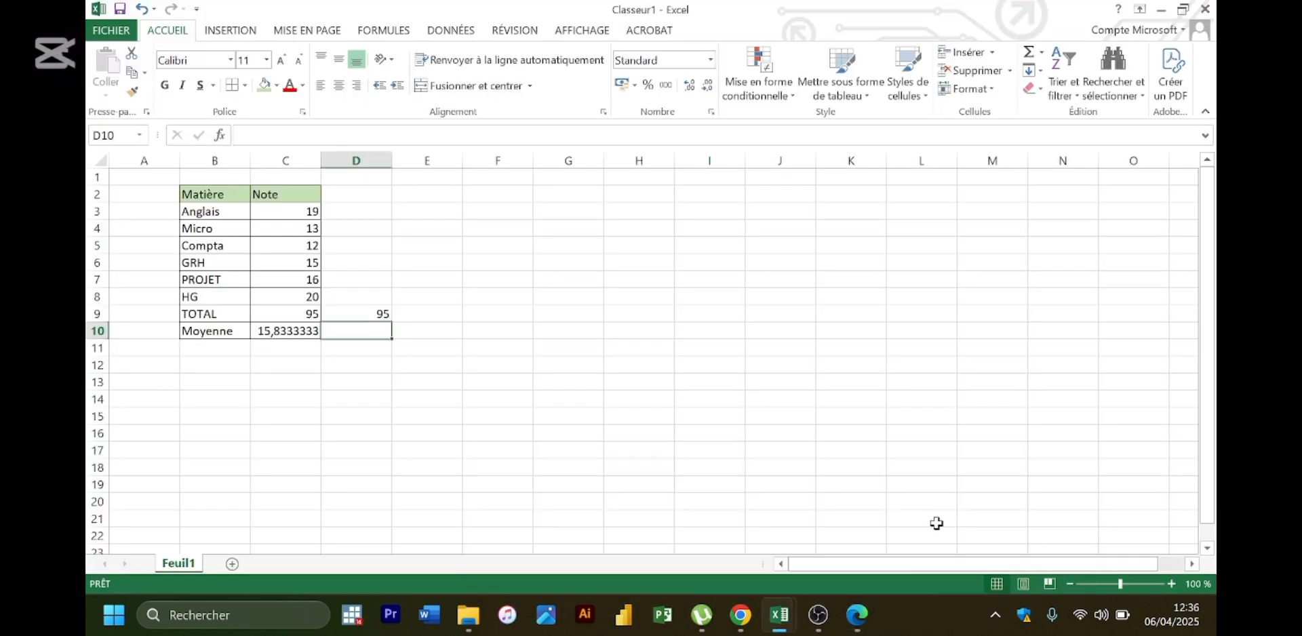
- Inspect the addition formula in cell D9 and compare it with the formule and fonction definitions in the PDF notes, ending back in Classeur1
double_click(380, 313)
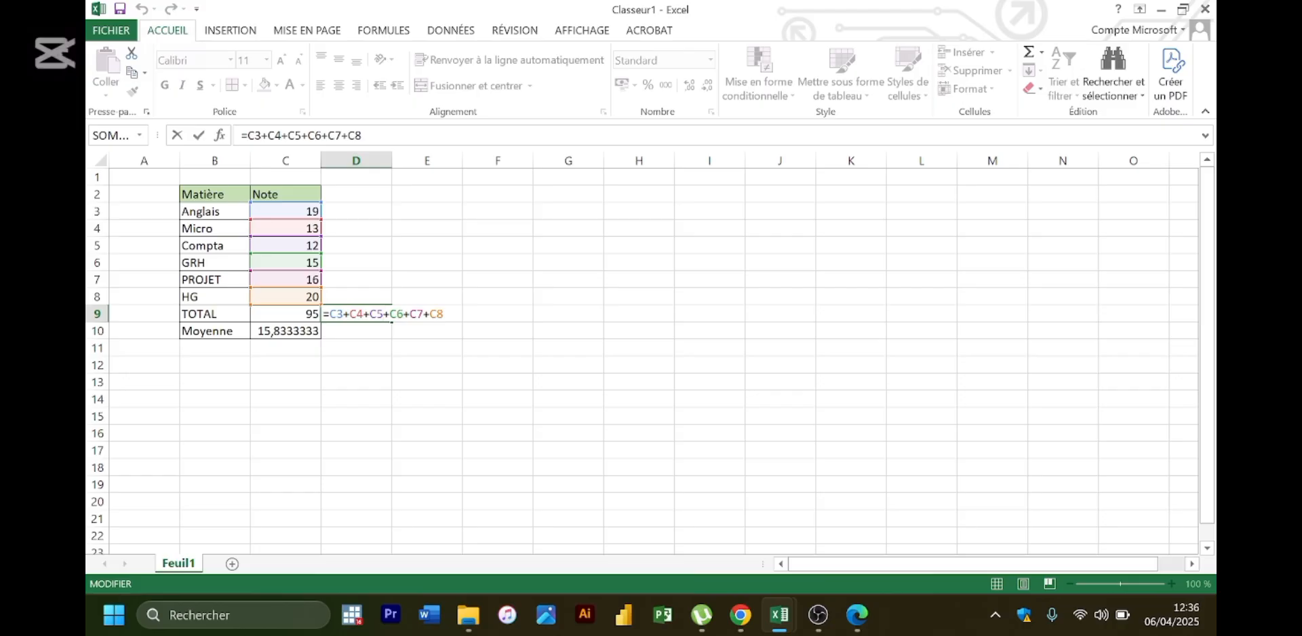
left_click(849, 619)
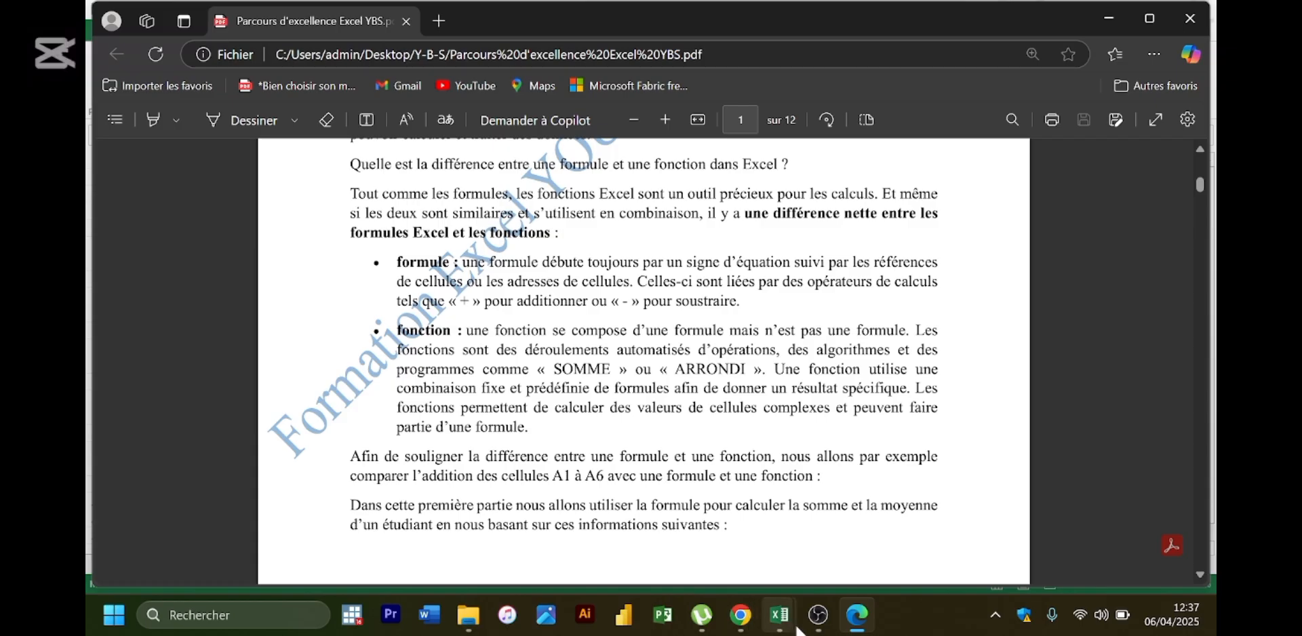
left_click(857, 617)
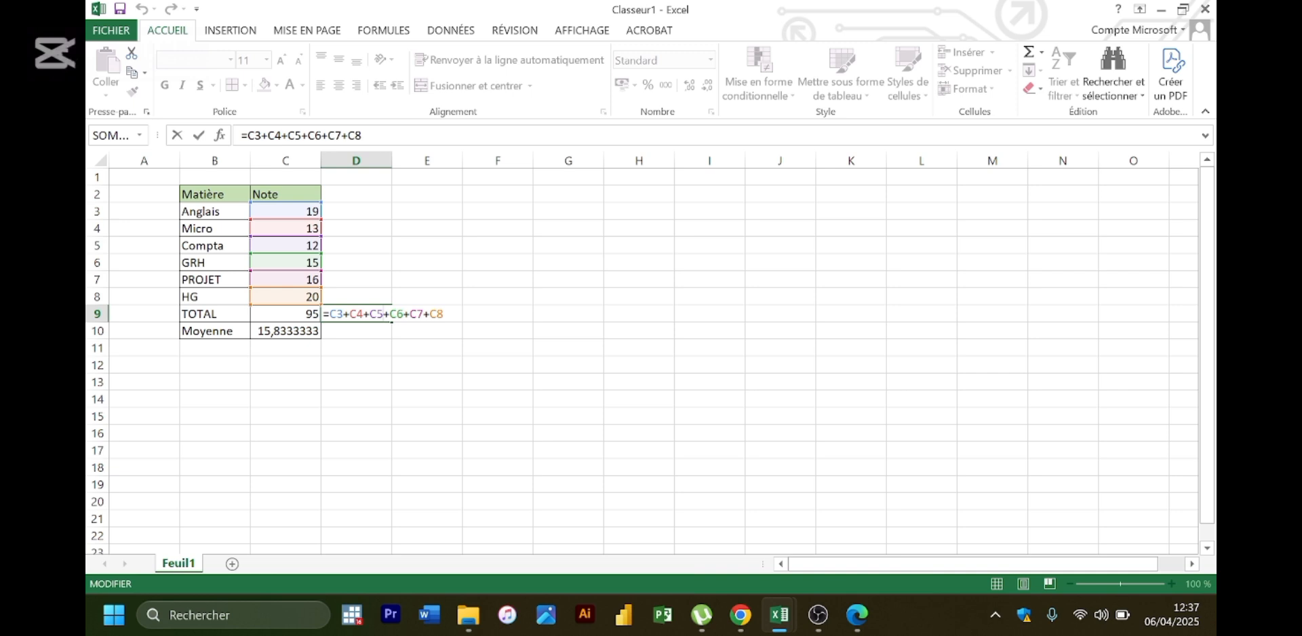
key("Return")
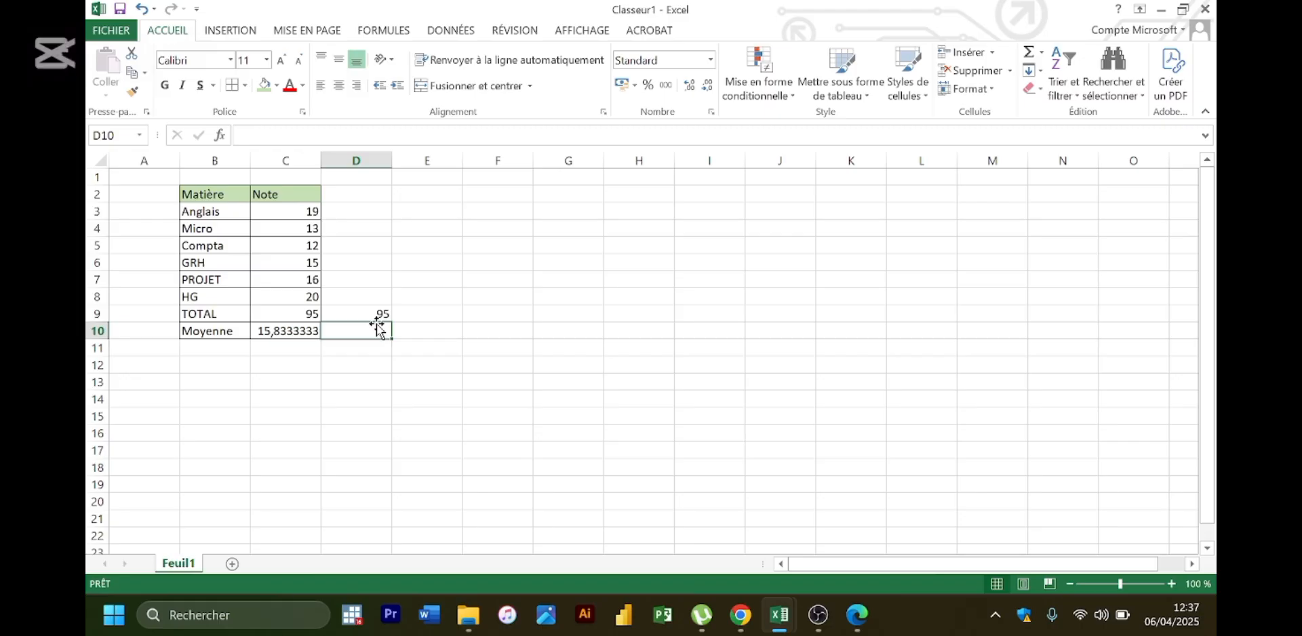
left_click(856, 616)
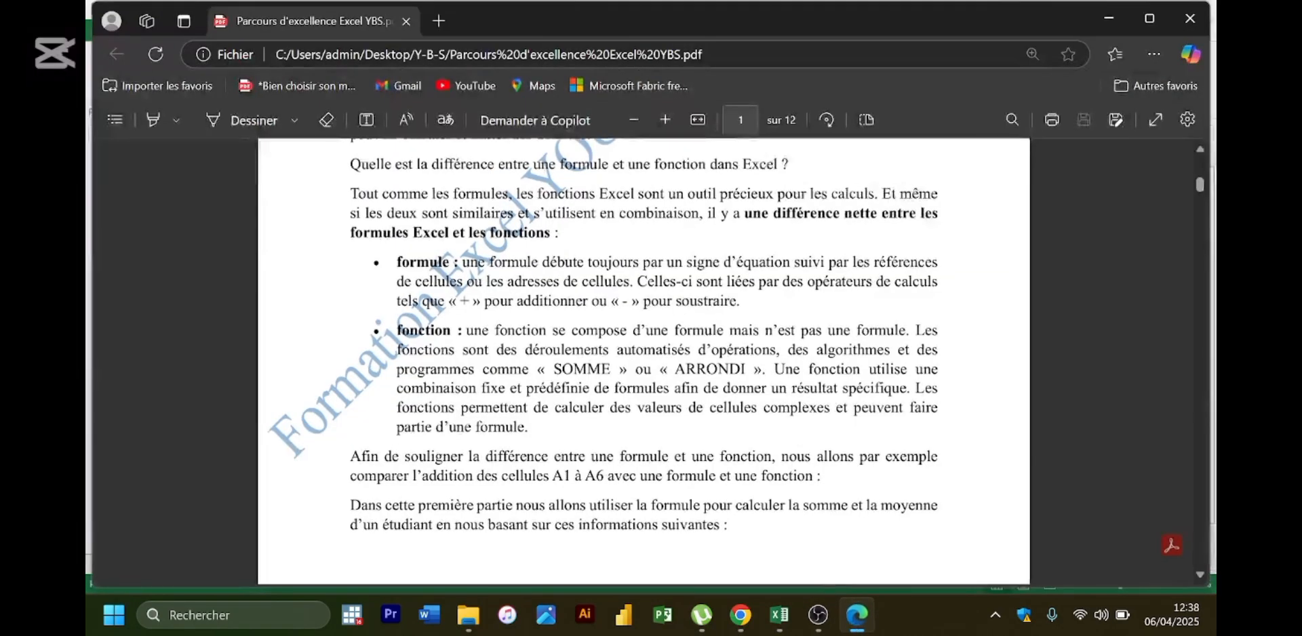
left_click(779, 614)
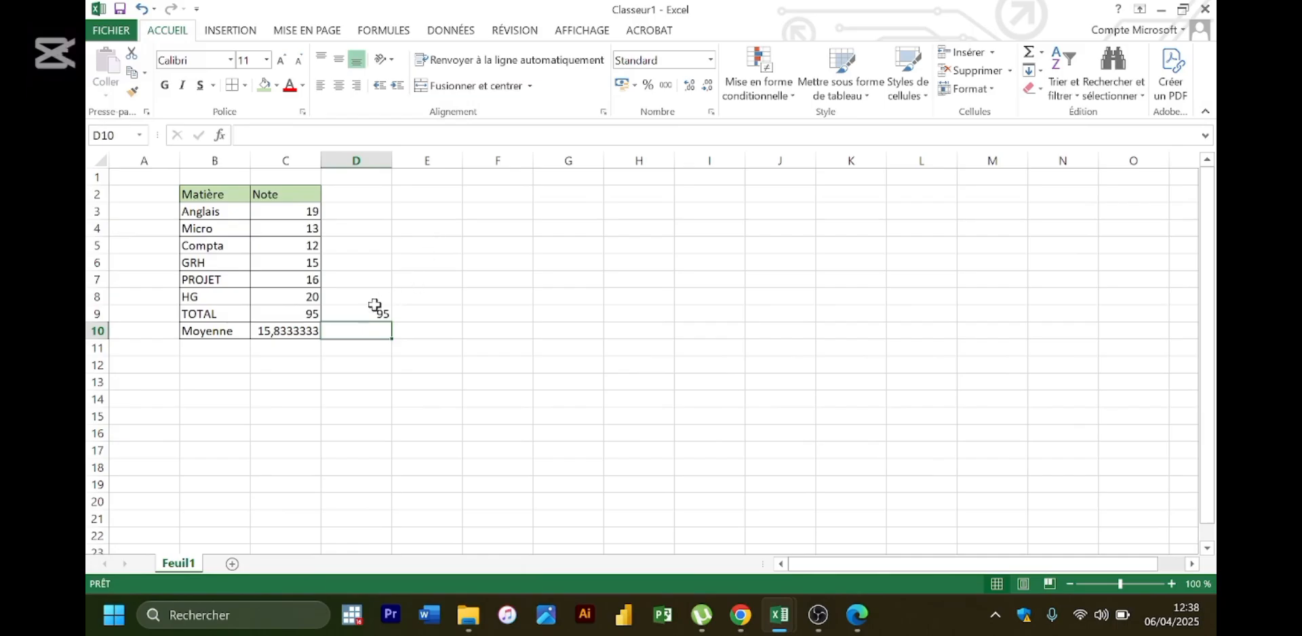
type("=")
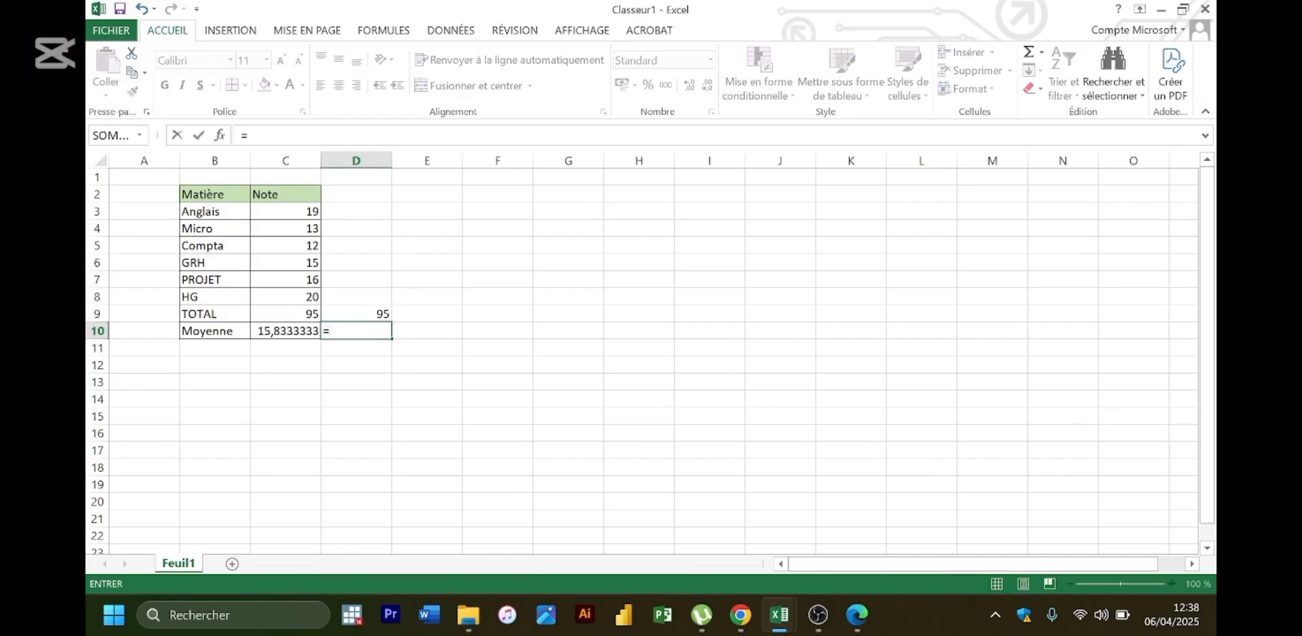
type("Moye")
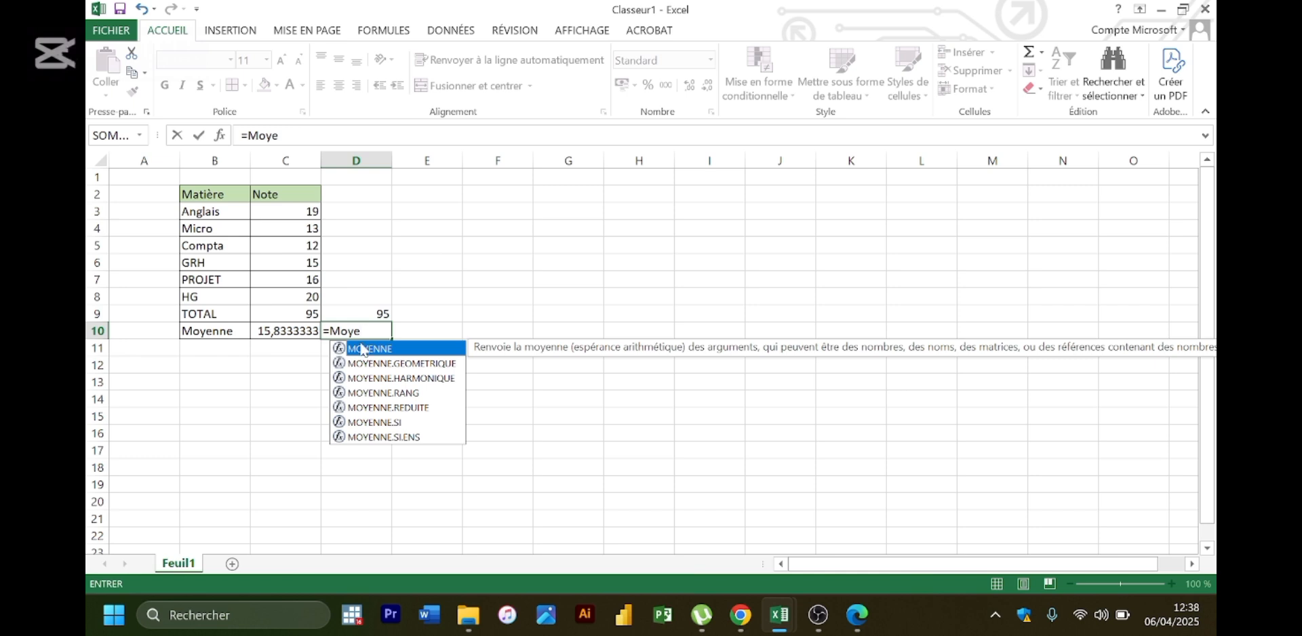
double_click(362, 350)
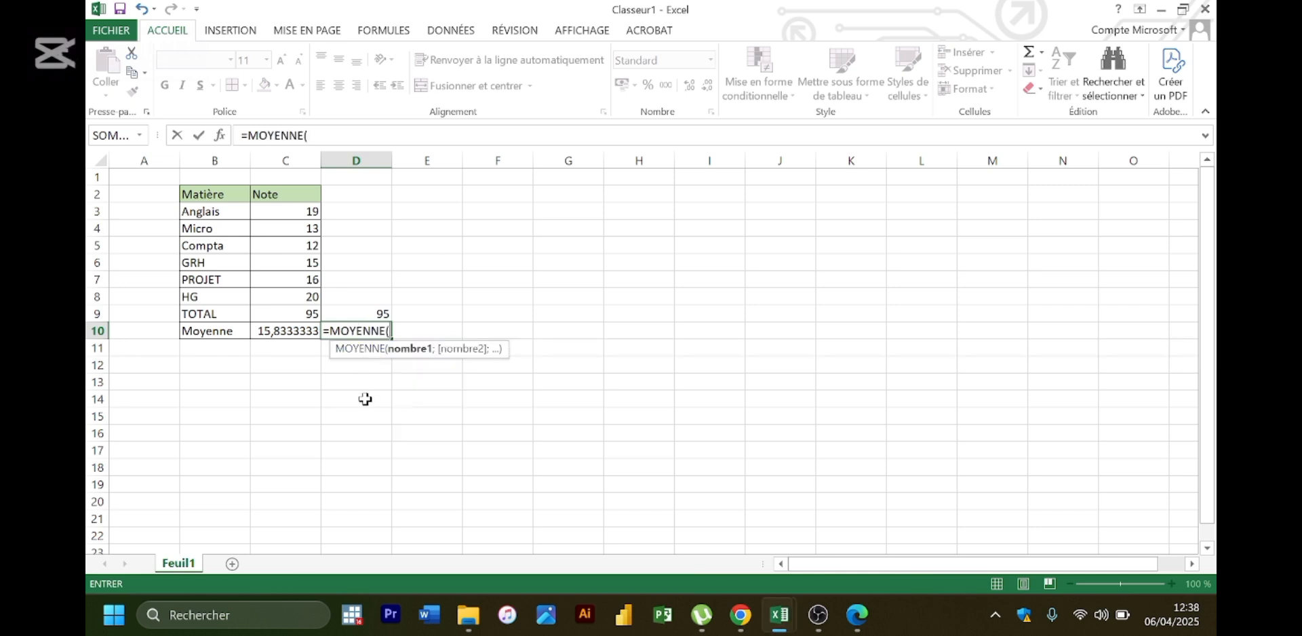
left_click(306, 210)
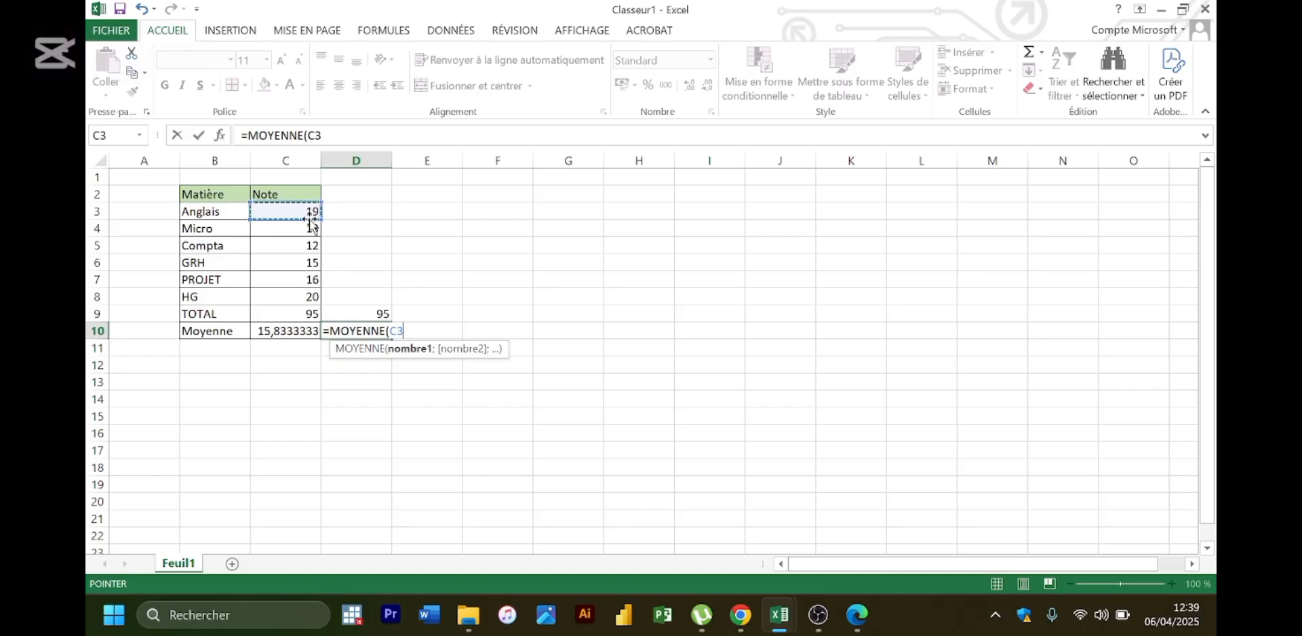
key("BackSpace")
key("BackSpace")
key("BackSpace")
key("BackSpace")
key("BackSpace")
key("BackSpace")
key("BackSpace")
key("BackSpace")
key("BackSpace")
key("BackSpace")
key("BackSpace")
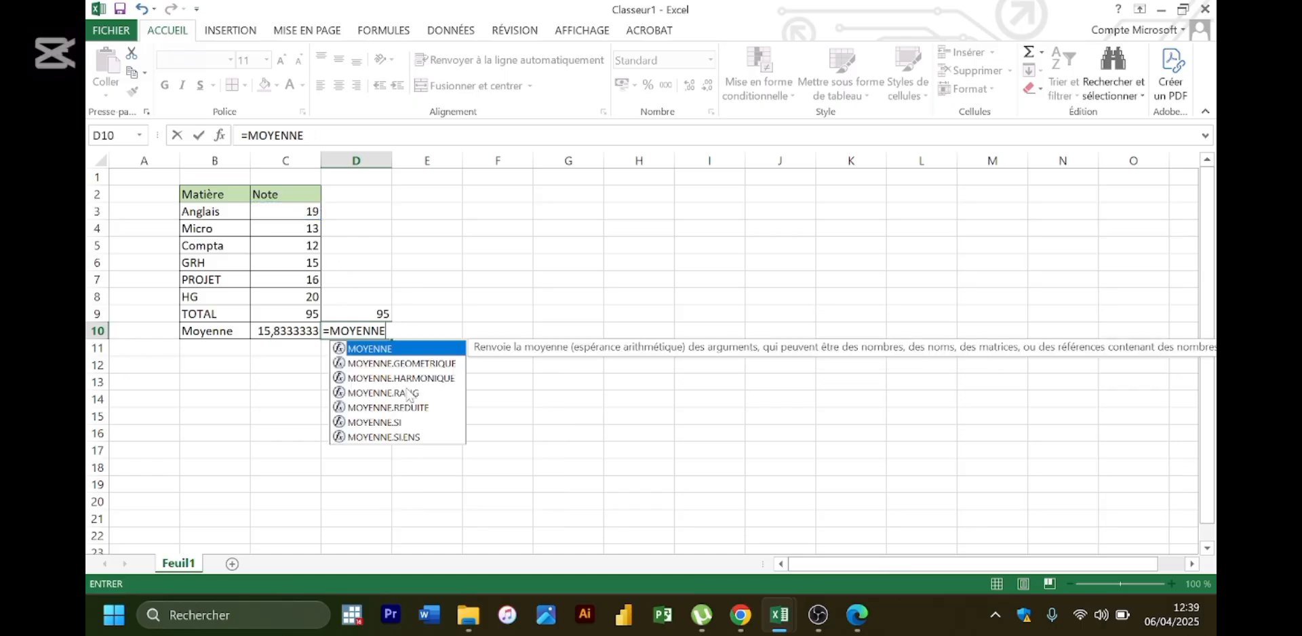
- Rework the addition formula in cell D9 into the average formula =MOYENNE(C3+C4+C5+C6+C7+C8)/6
double_click(376, 312)
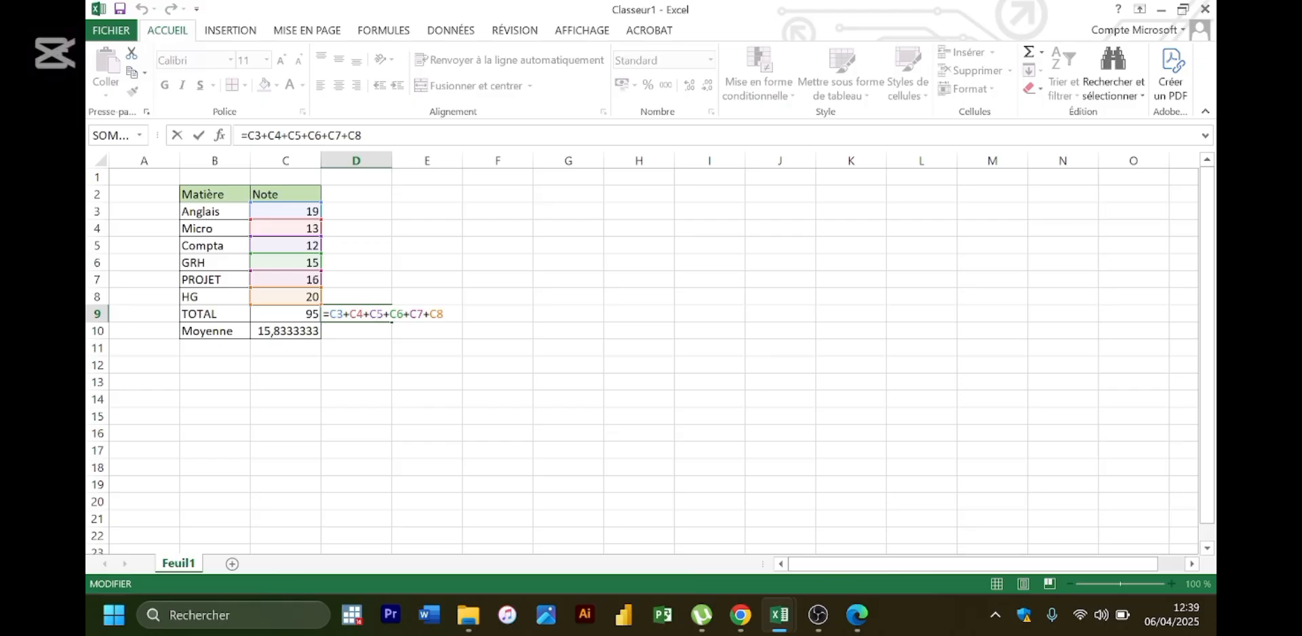
left_click(330, 313)
type("MO")
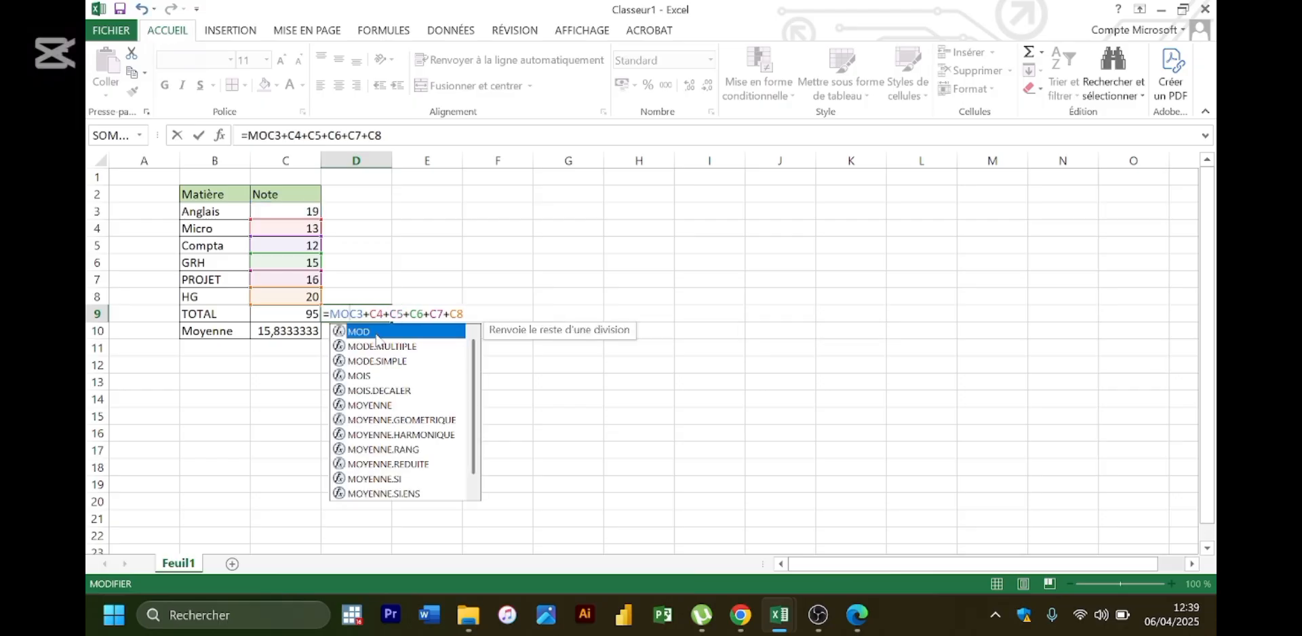
type("Y")
double_click(372, 332)
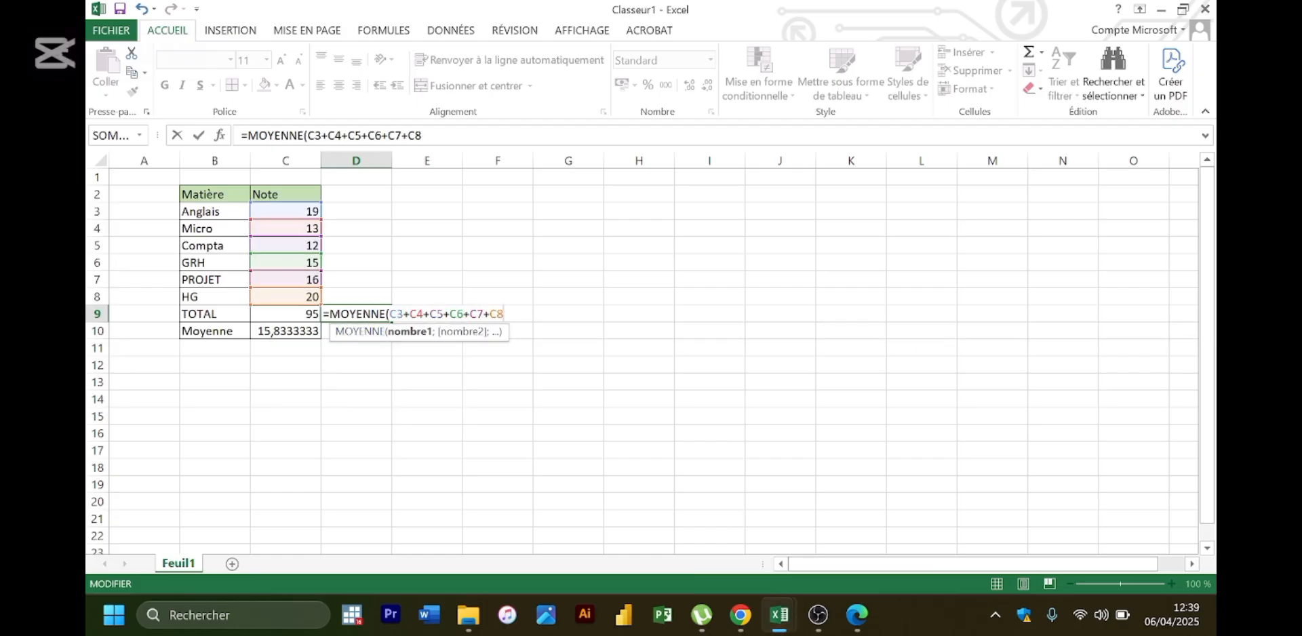
type("°")
key("BackSpace")
type(")/")
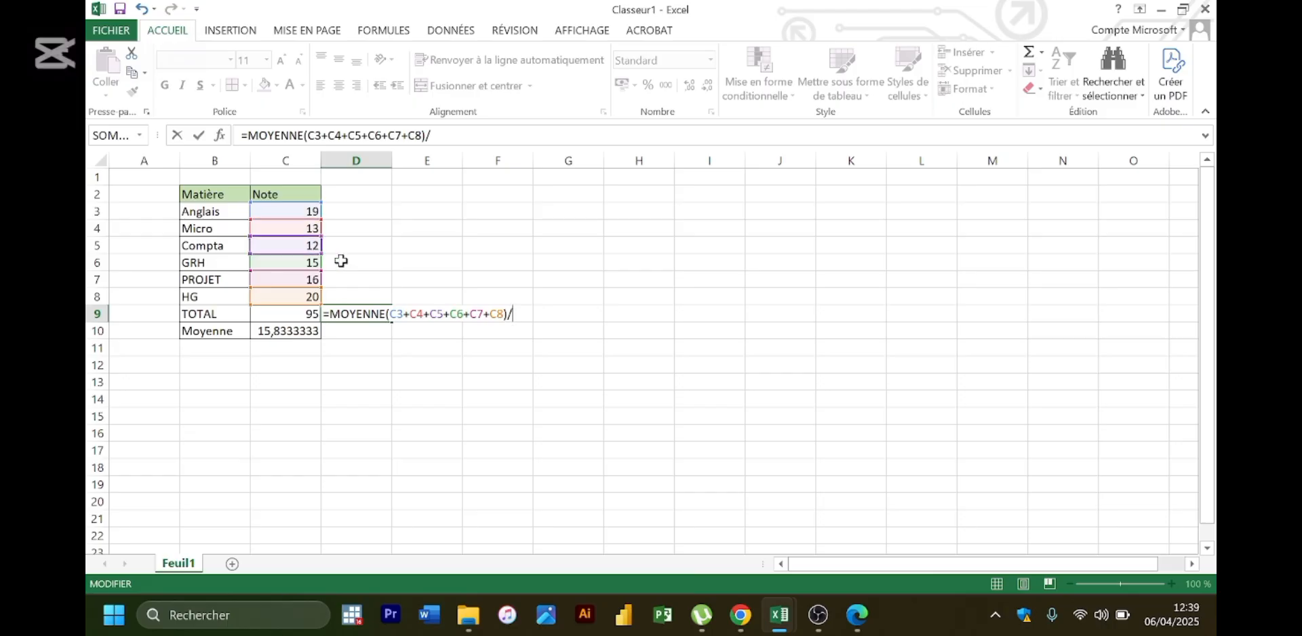
type("6")
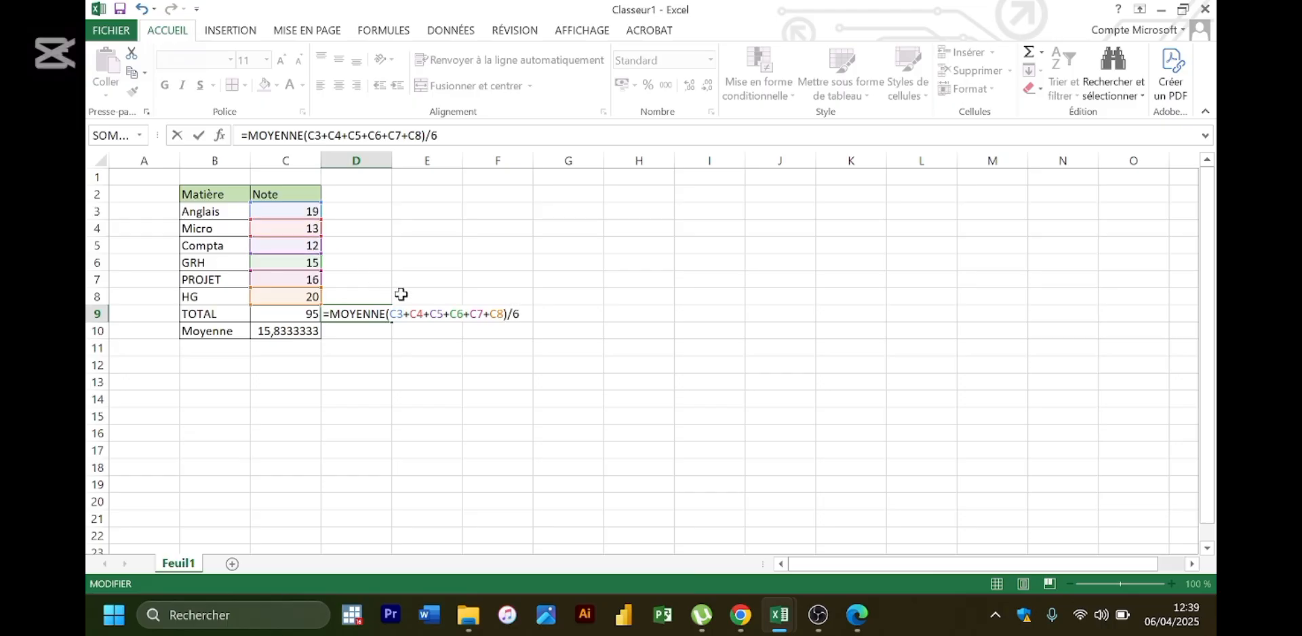
key("Return")
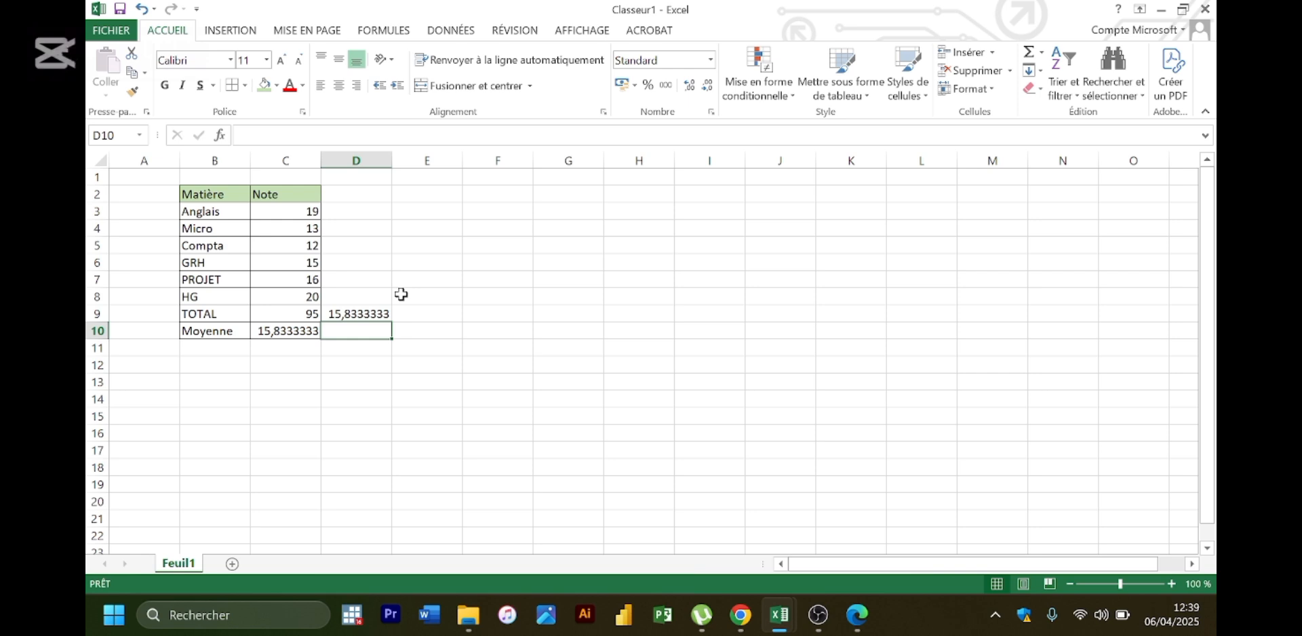
- Switch to the PDF notes in Edge and review the Moyenne par formule and Somme par fonction examples on page 2
left_click(857, 616)
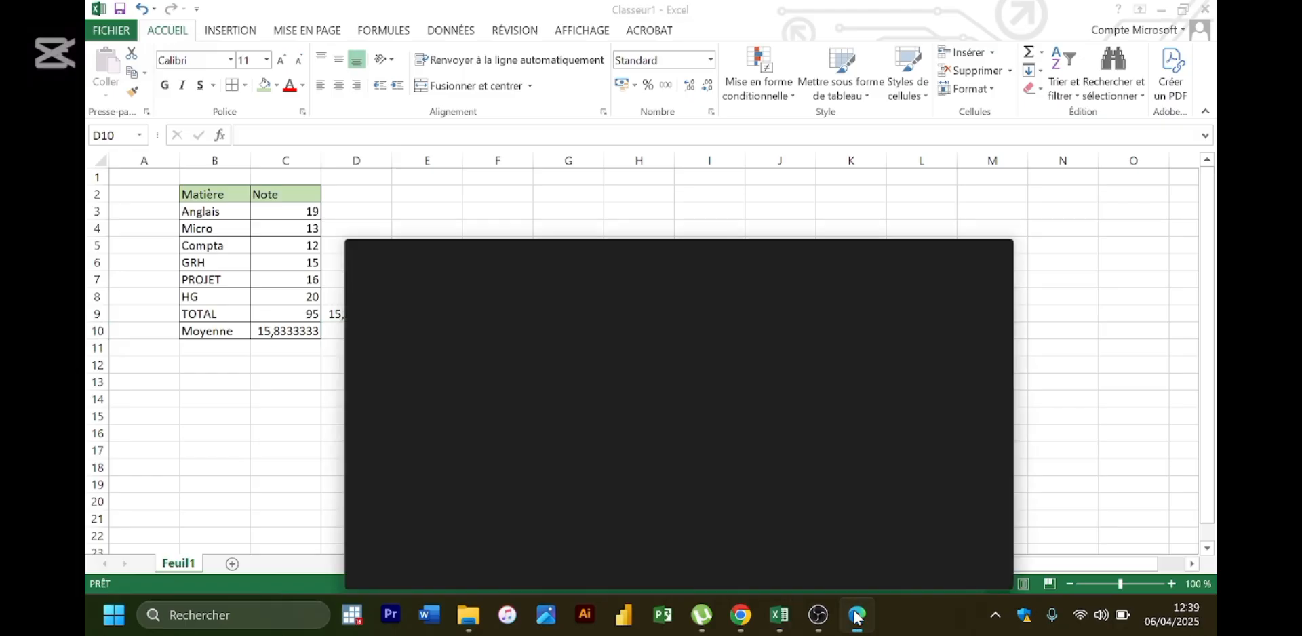
key("Down")
key("Down")
key("Down")
key("Down")
key("Down")
key("Down")
key("Down")
key("Down")
key("Down")
key("Down")
key("Down")
key("Down")
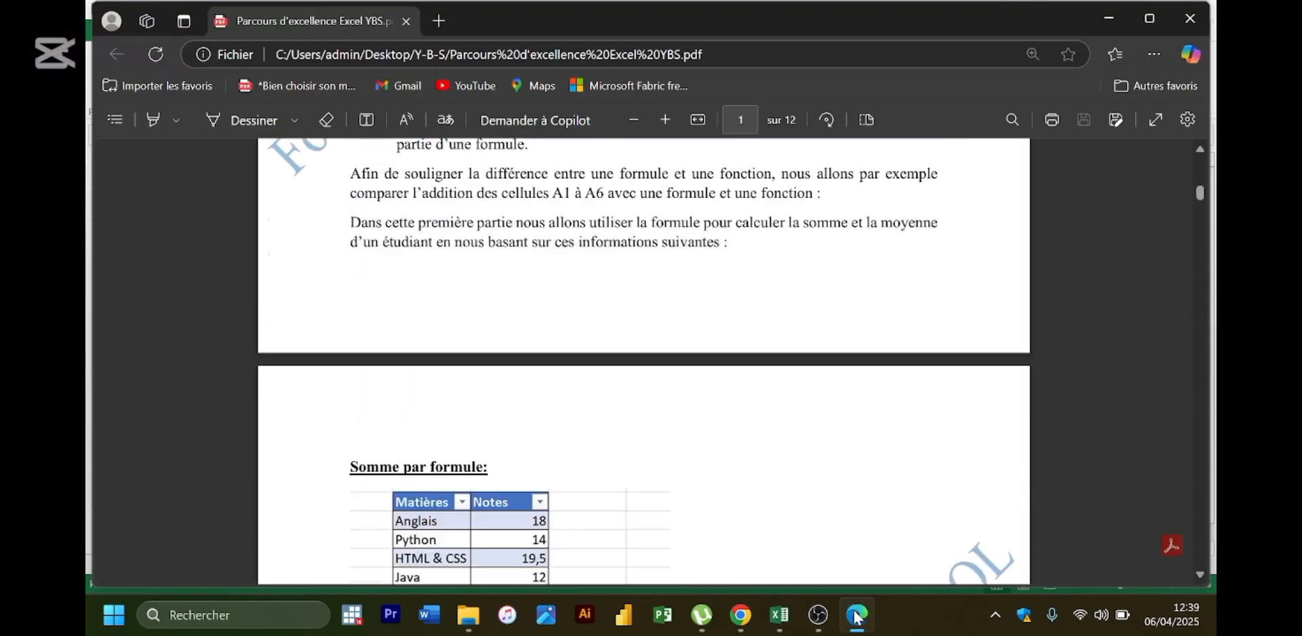
key("Down")
key("Down")
key("Down")
key("Down")
key("Down")
key("Down")
key("Down")
key("Down")
key("Down")
key("Down")
key("Down")
key("Down")
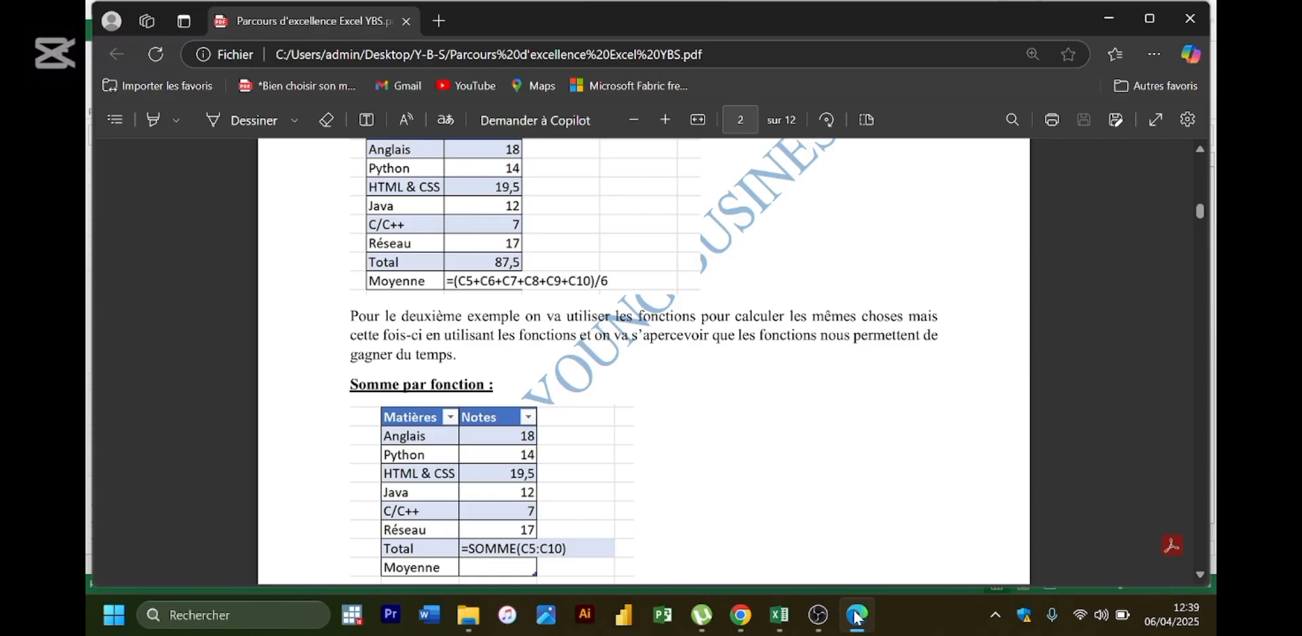
key("Up")
key("Up")
key("Up")
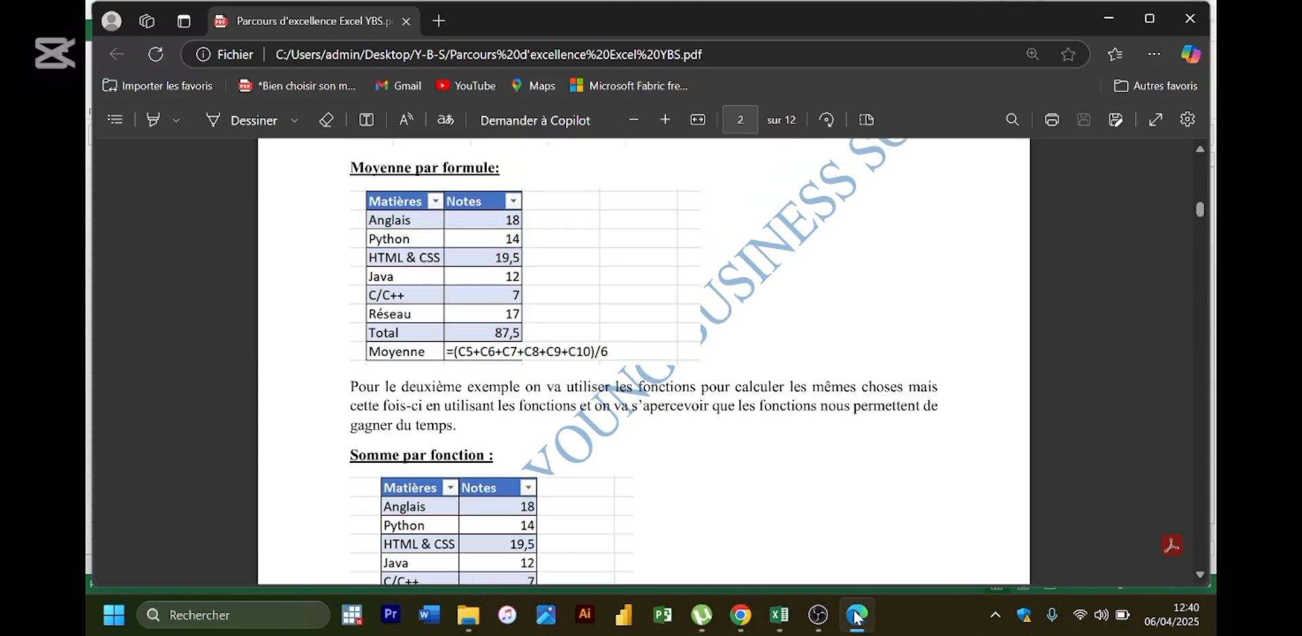
key("Up")
key("Up")
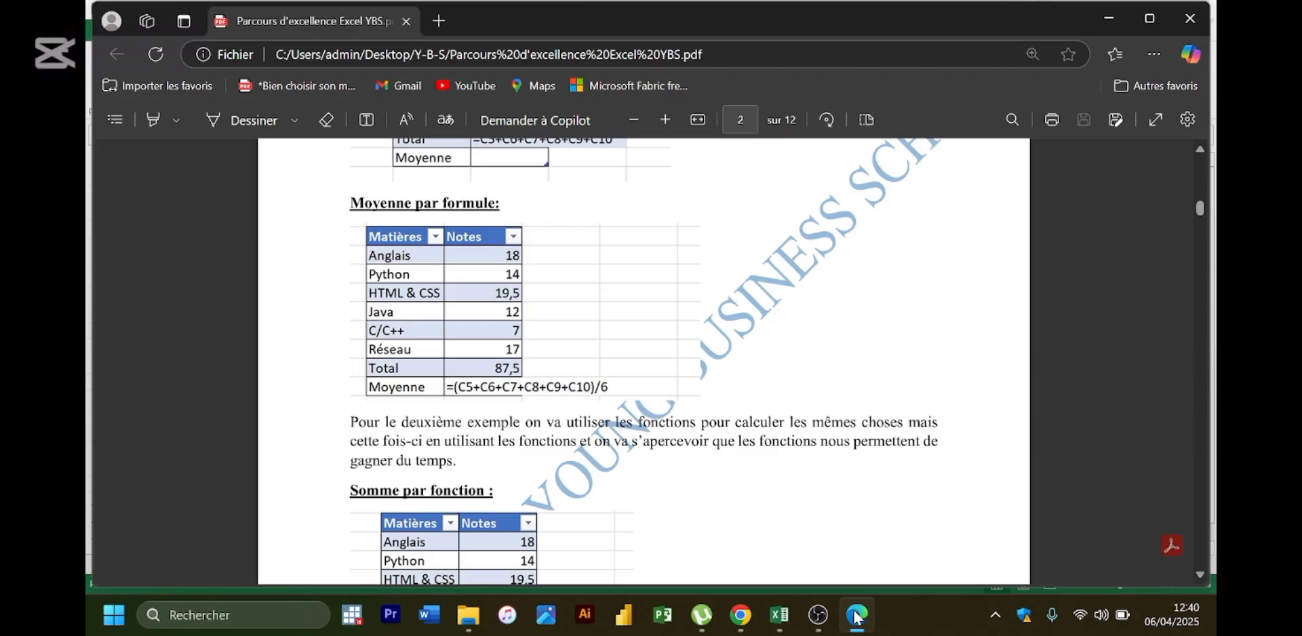
key("Down")
key("Down")
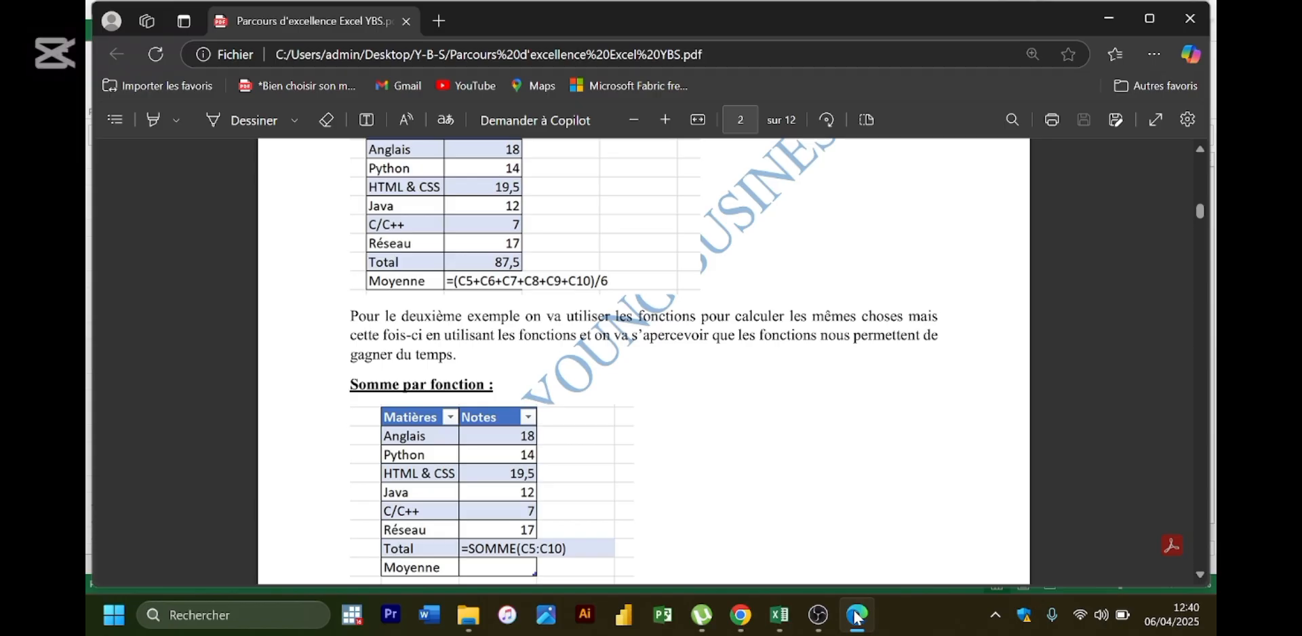
- Compare the average formula in cell D9 of Classeur1 with the Moyenne par formule example in the PDF notes, ending back in Classeur1
left_click(857, 617)
key("Up")
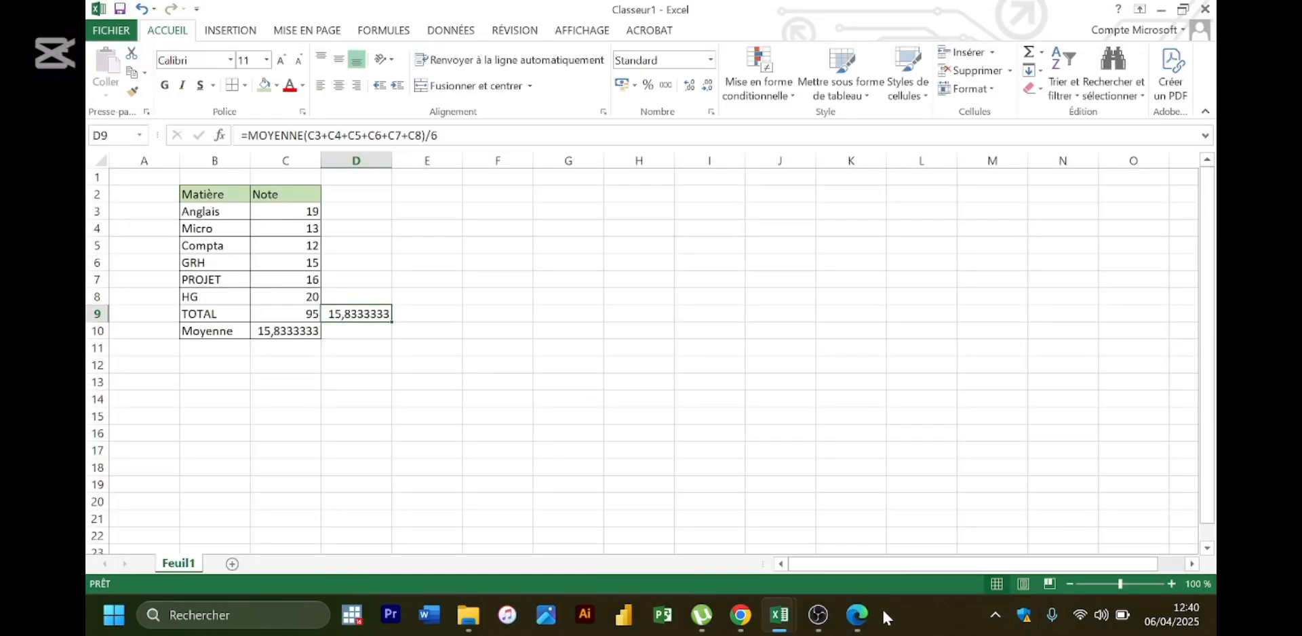
left_click(873, 617)
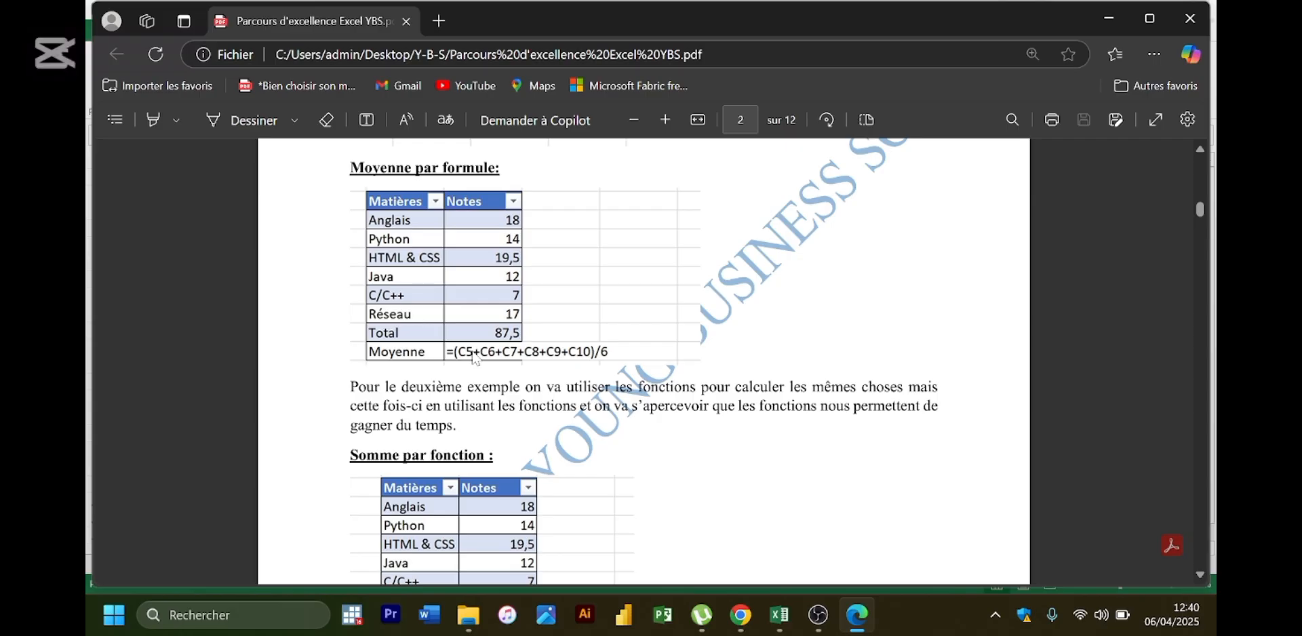
scroll(476, 359, "down", 3)
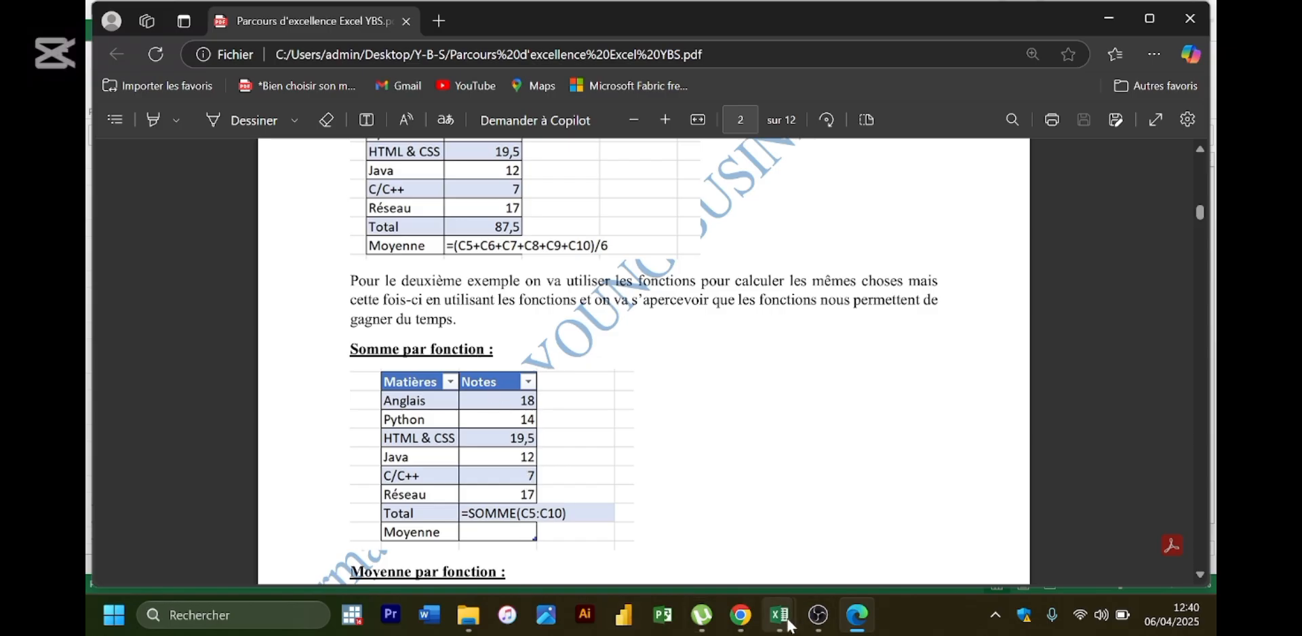
mouse_move(791, 626)
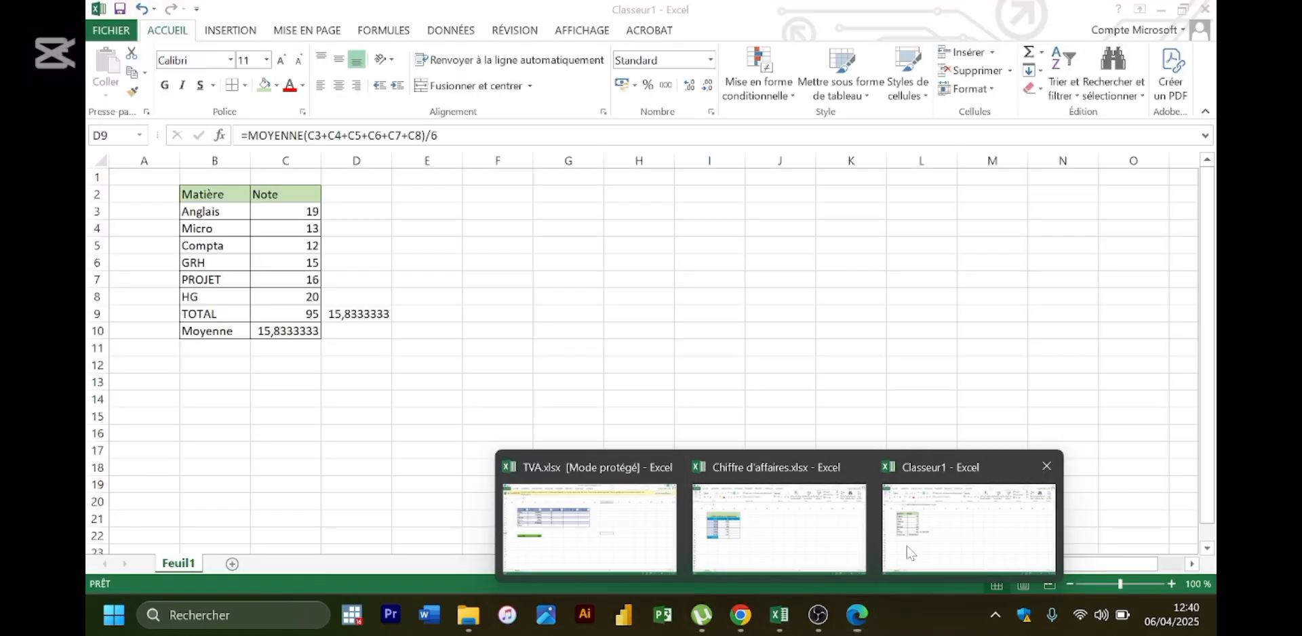
left_click(885, 537)
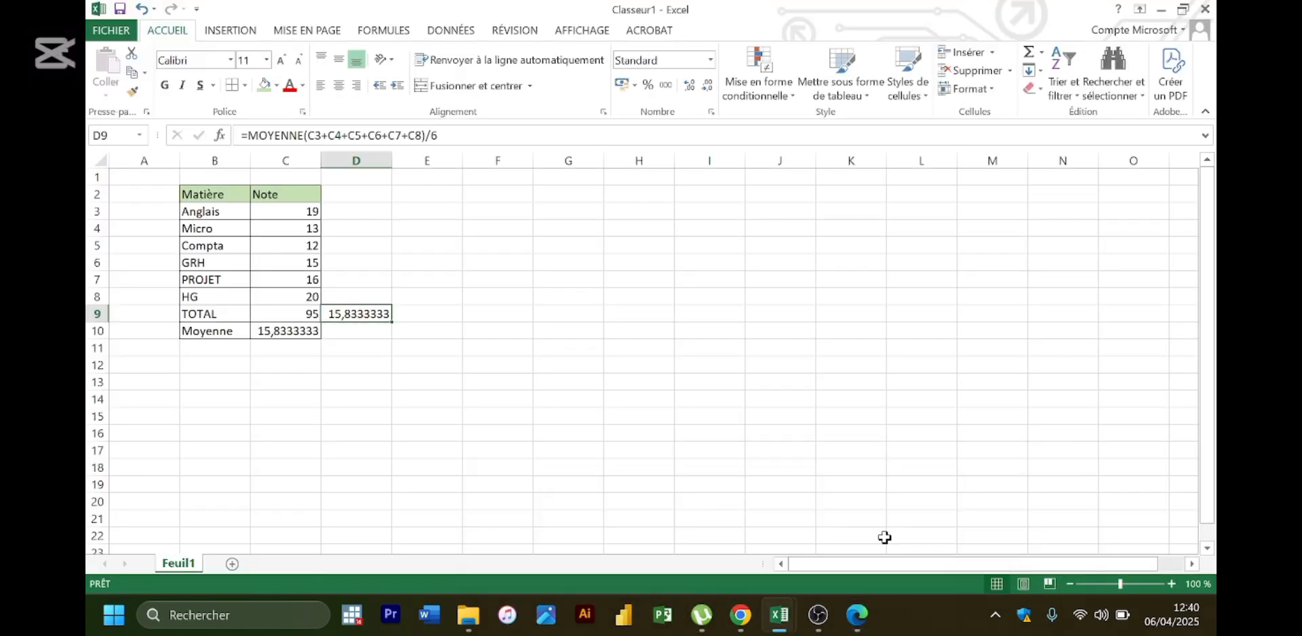
- Clear the formula in cell D9 and the TOTAL and Moyenne results in cells C9 and C10
key("Delete")
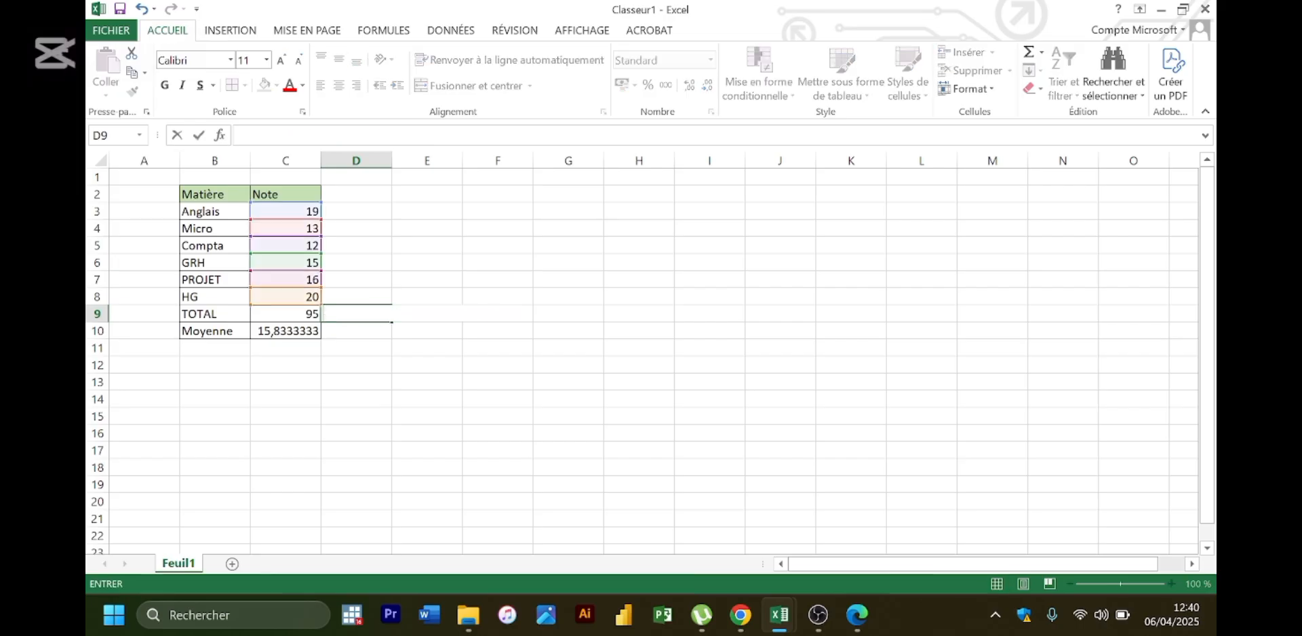
left_click_drag(291, 314, 293, 327)
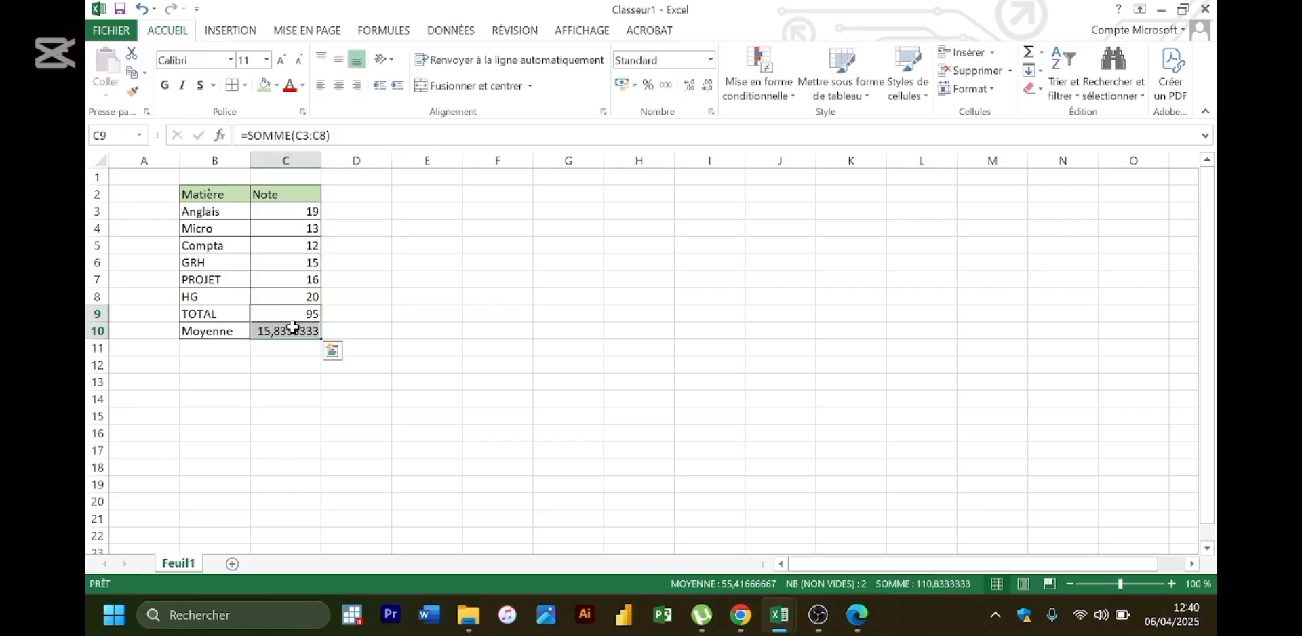
key("BackSpace")
left_click(293, 328)
key("Delete")
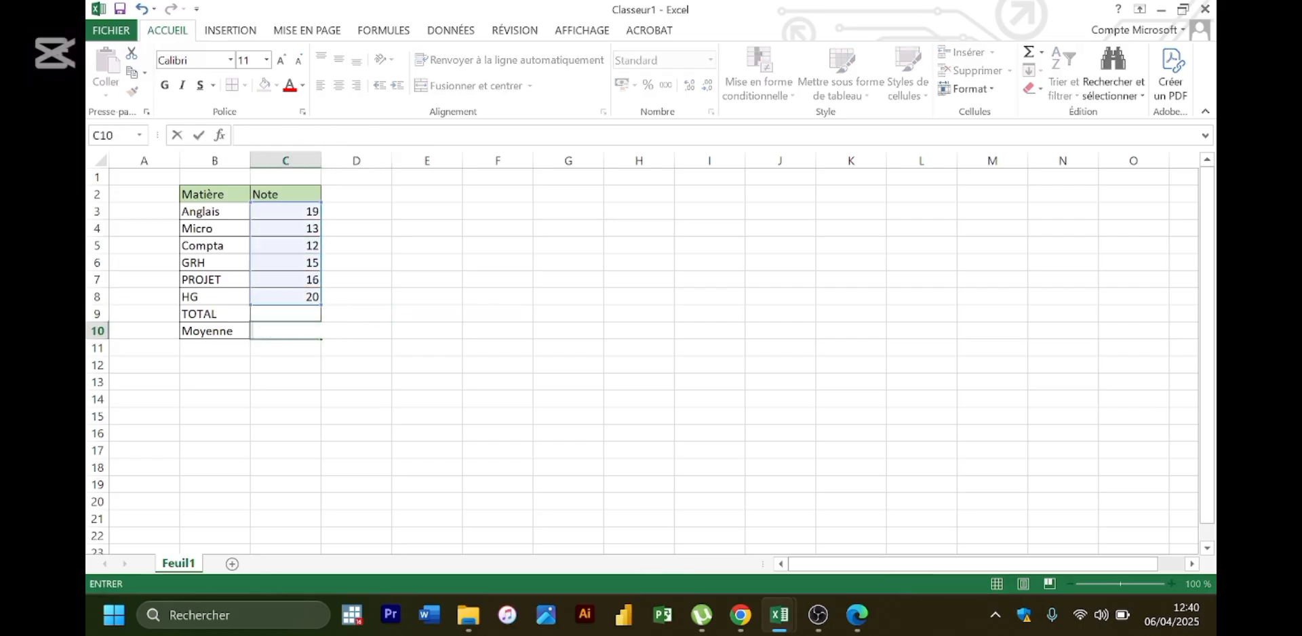
left_click(405, 323)
left_click(420, 363)
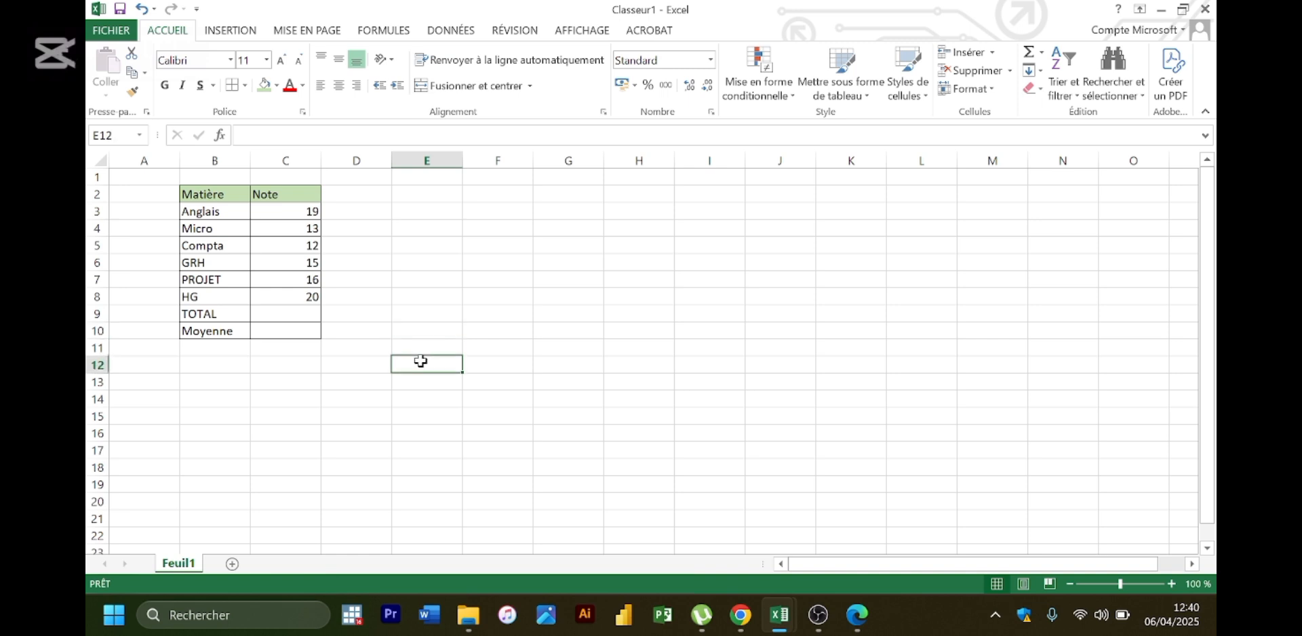
- Check the Somme par fonction example in the PDF notes and total the marks in cell C9 of Classeur1 with =SOMME(C3:C8)
left_click(857, 619)
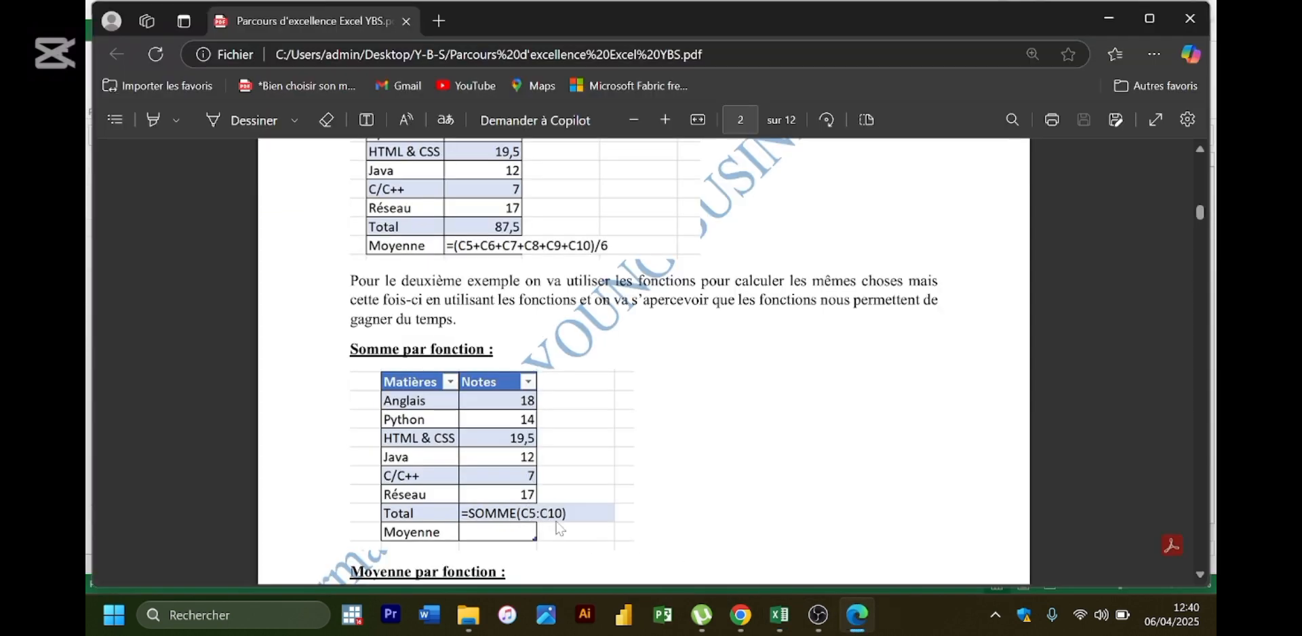
left_click(866, 625)
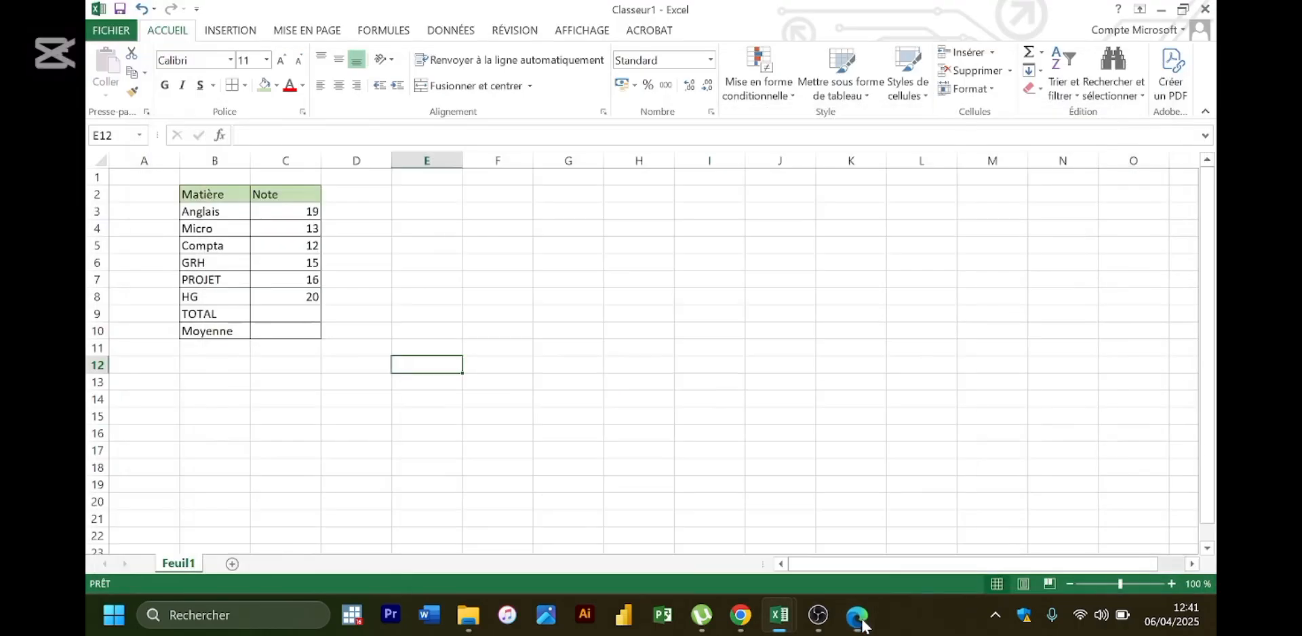
left_click(271, 312)
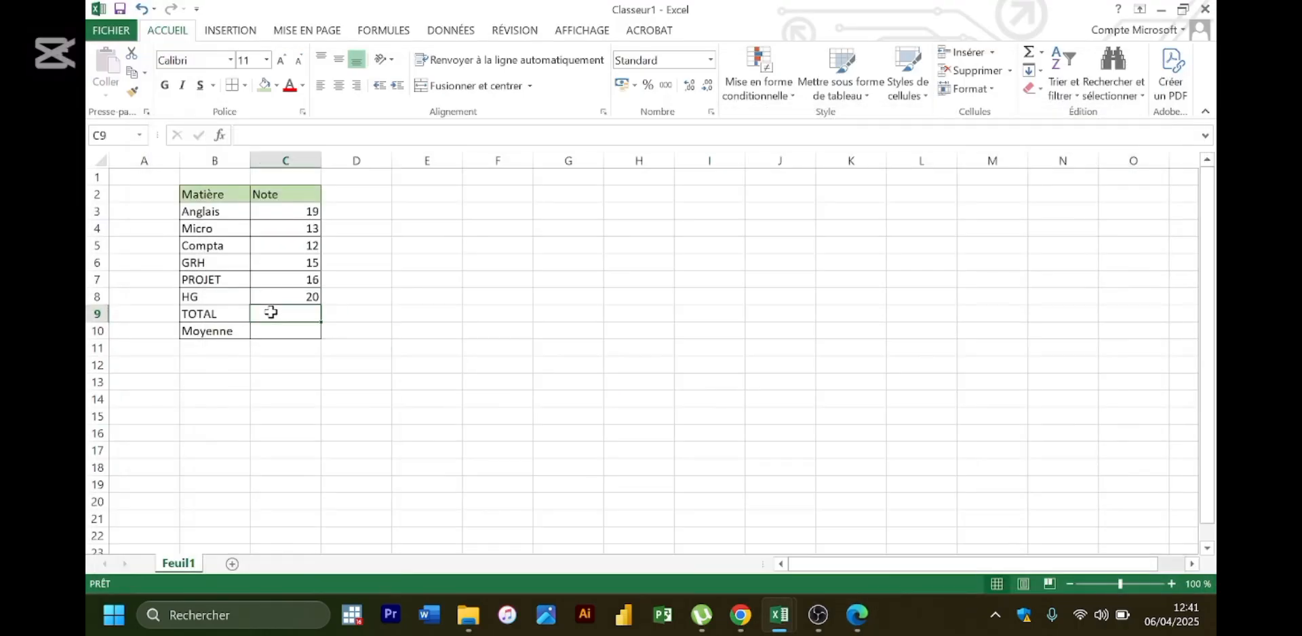
type("=s")
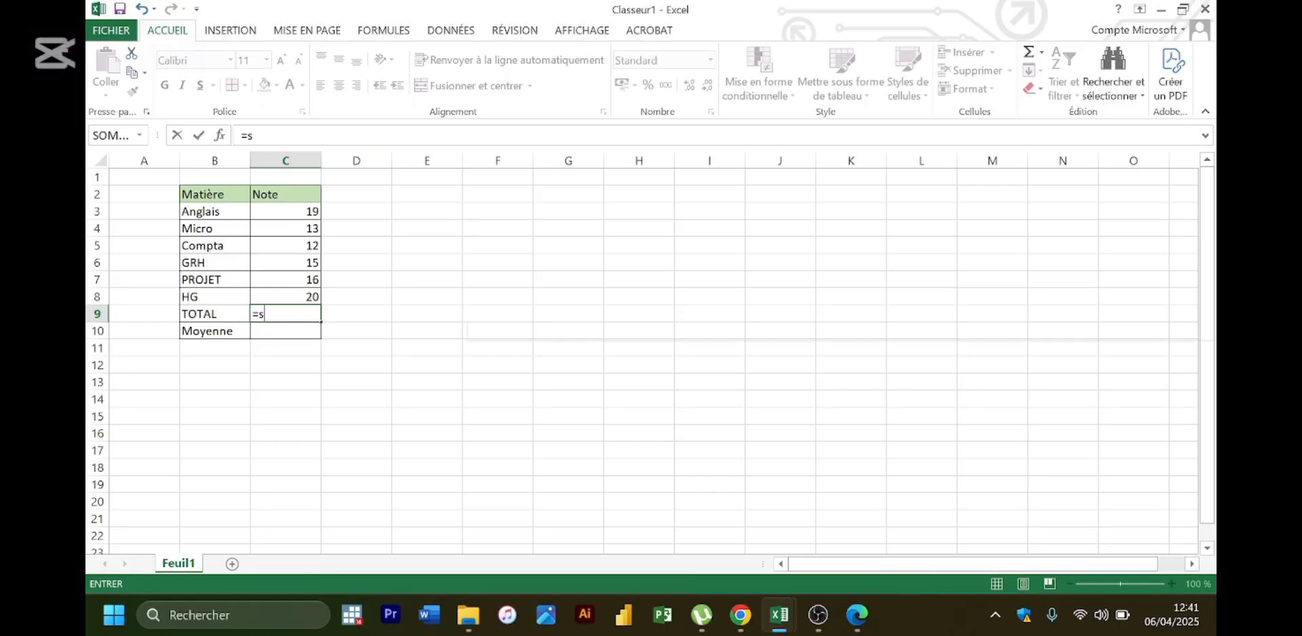
type("omme")
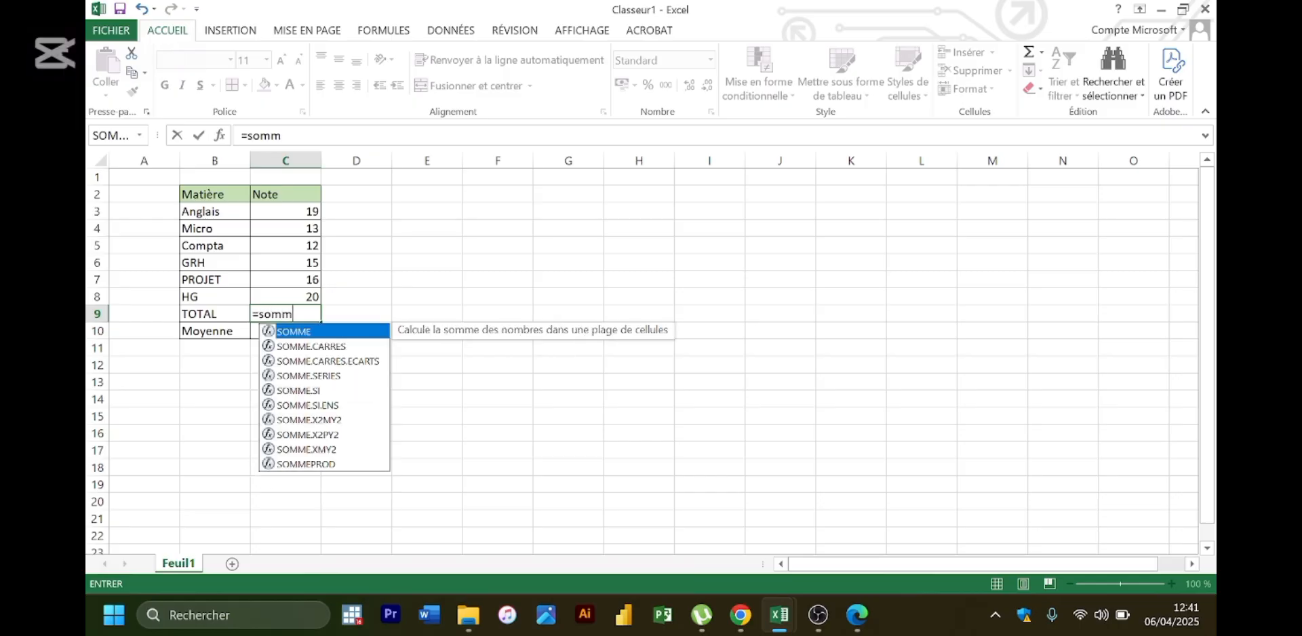
double_click(312, 333)
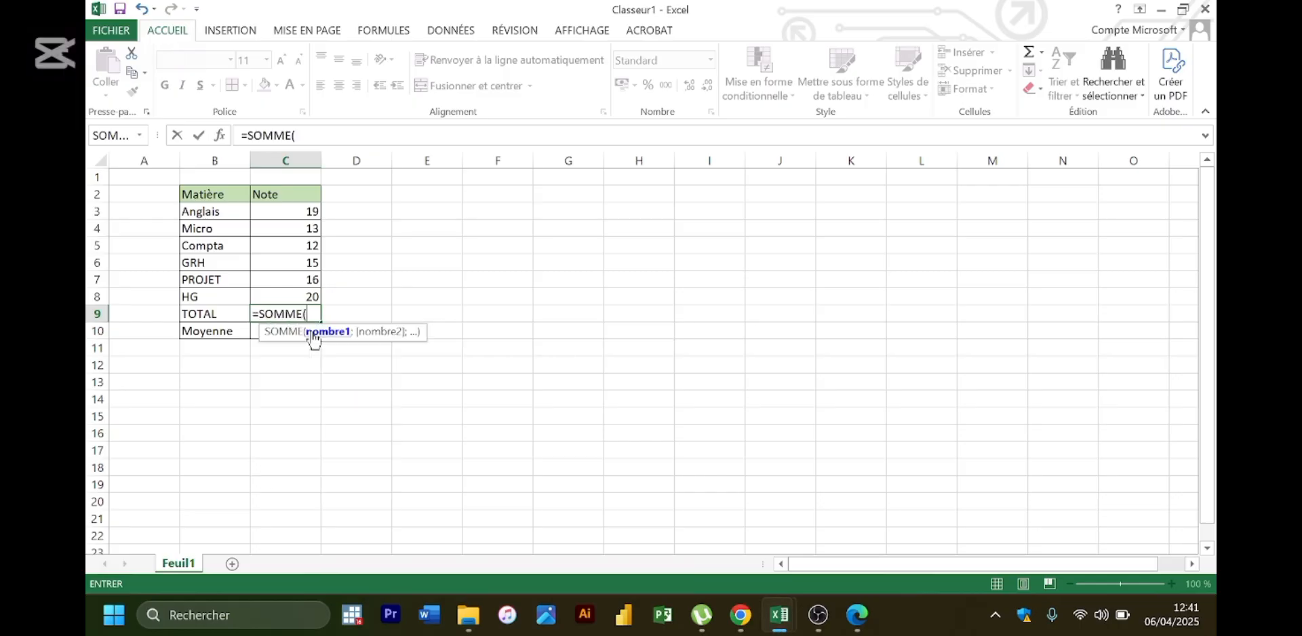
left_click(295, 210)
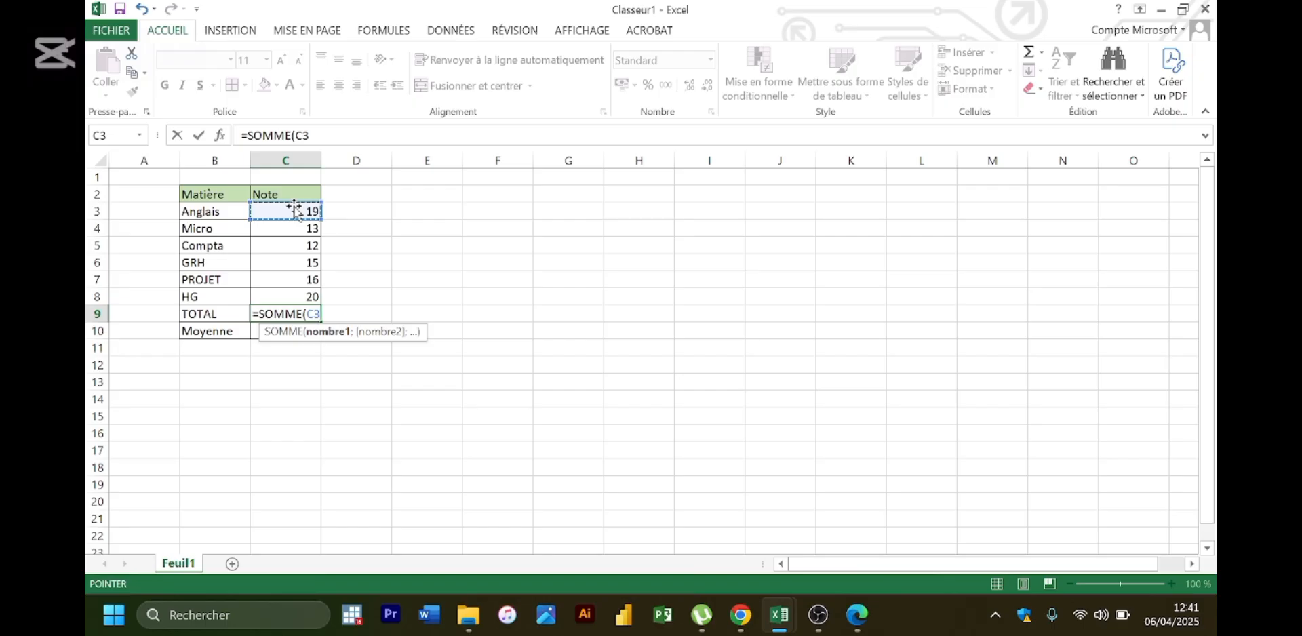
key("F8")
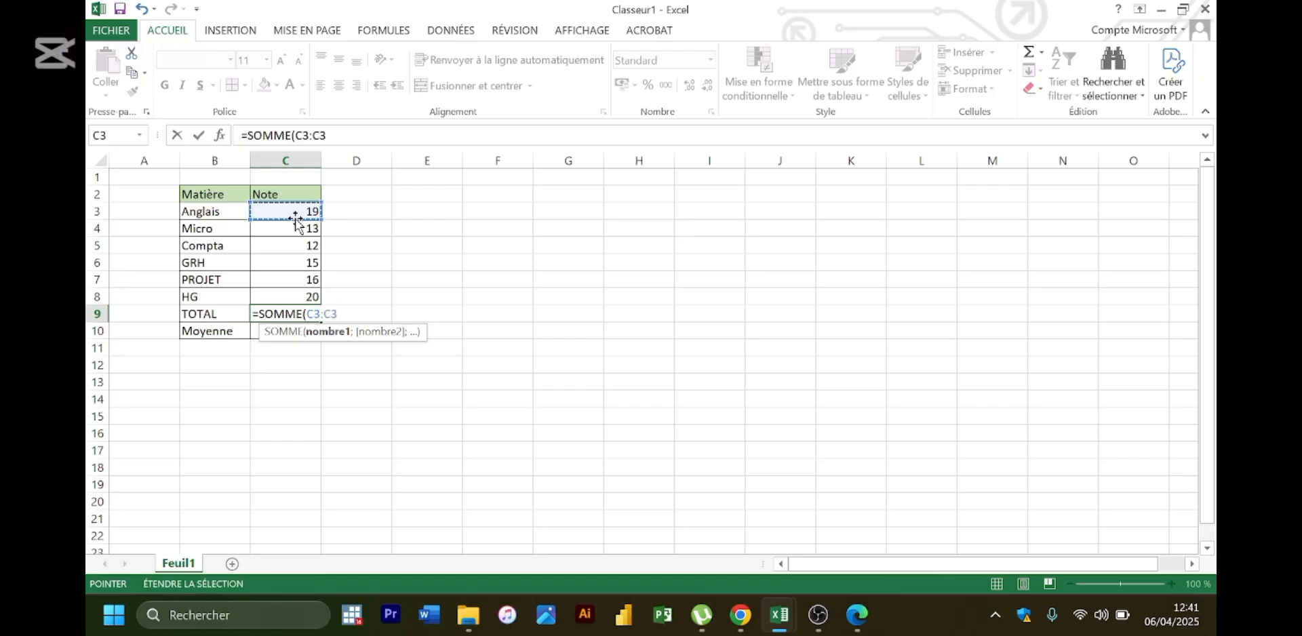
left_click(297, 297)
type(")")
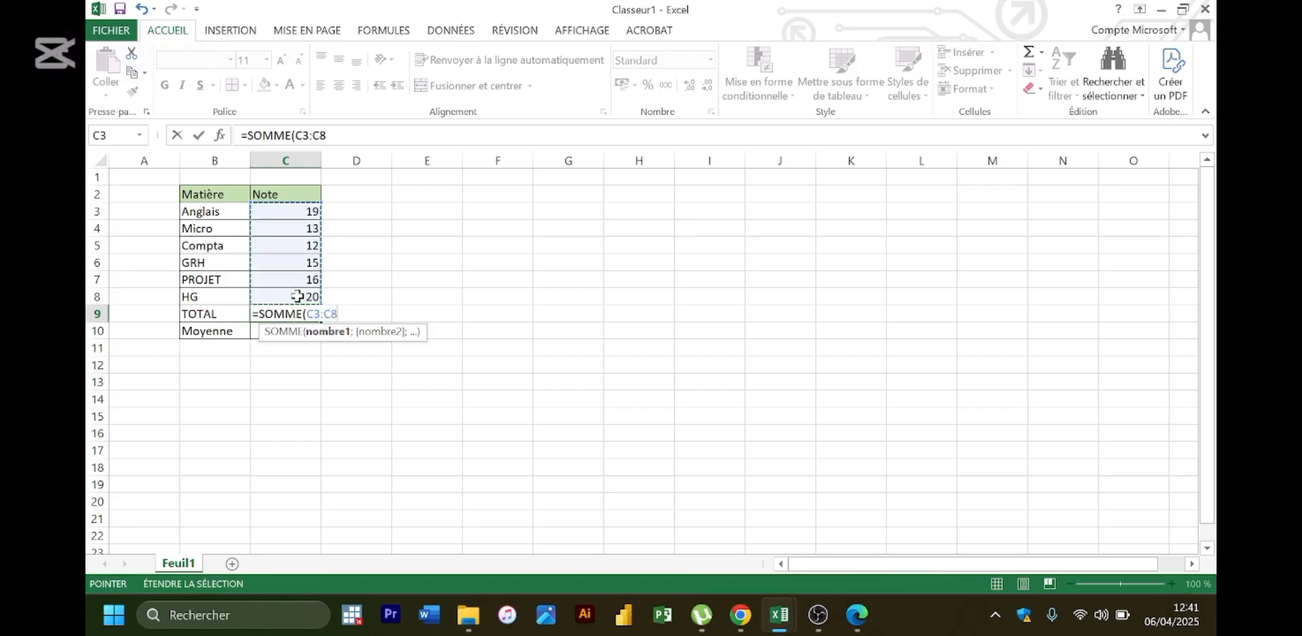
key("Return")
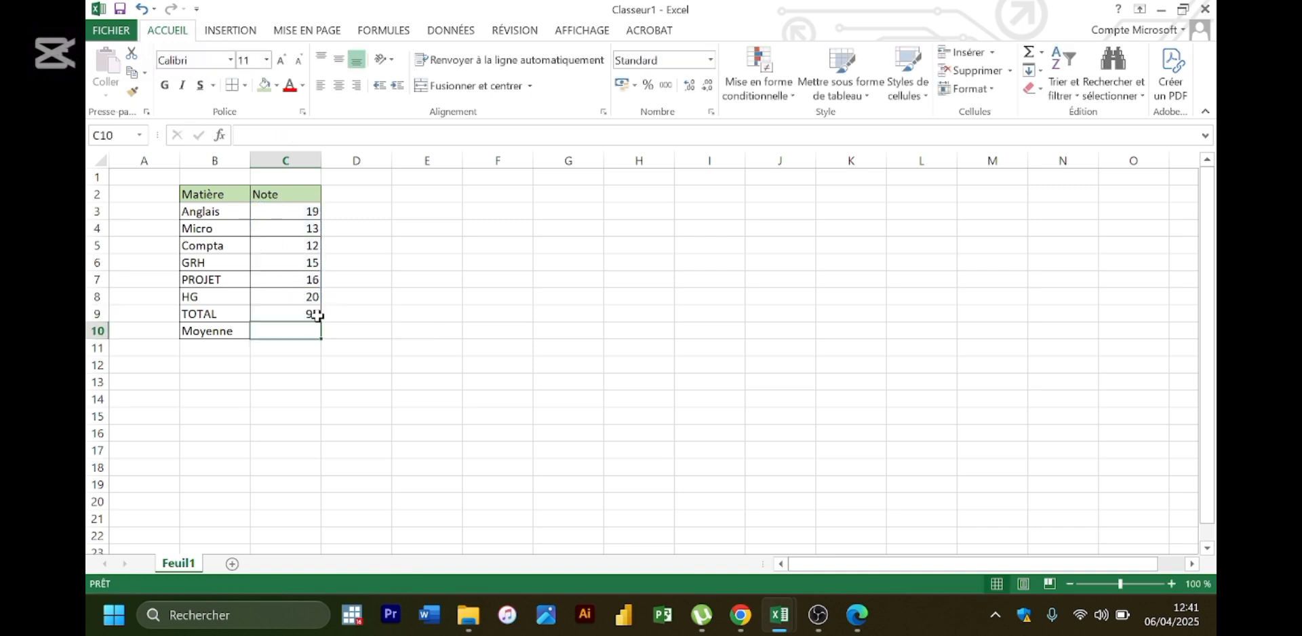
left_click(311, 309)
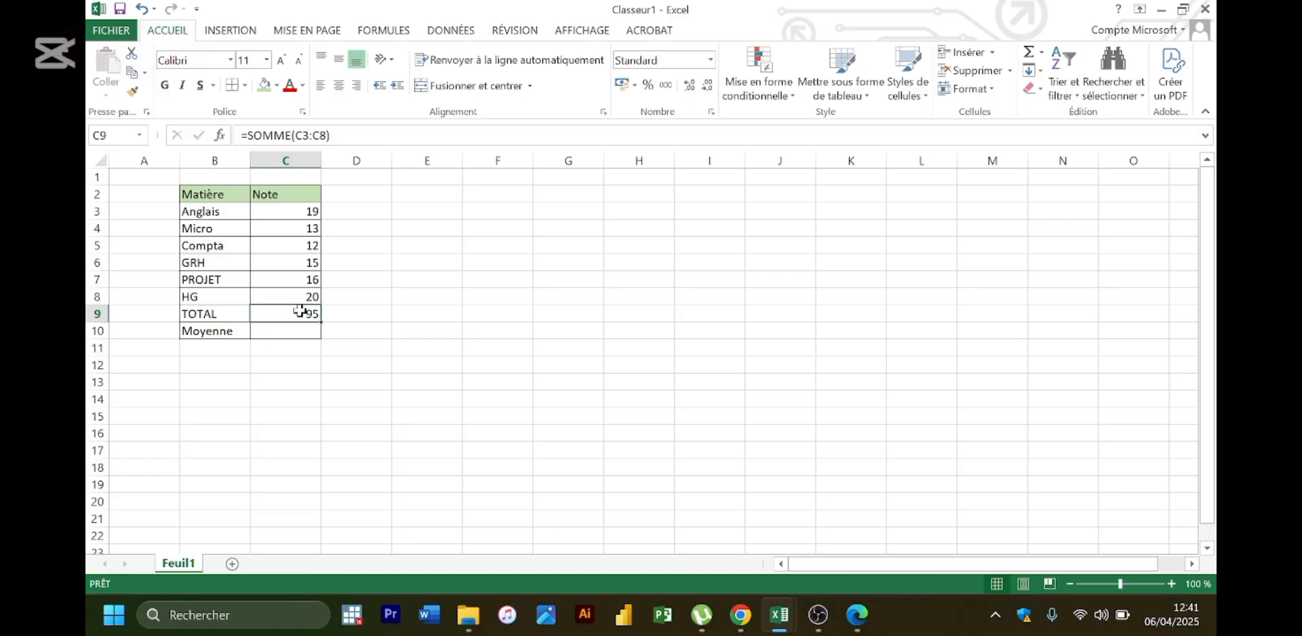
- Switch to the PDF notes in Edge and review the Moyenne par fonction example at the start of page 3
left_click(858, 617)
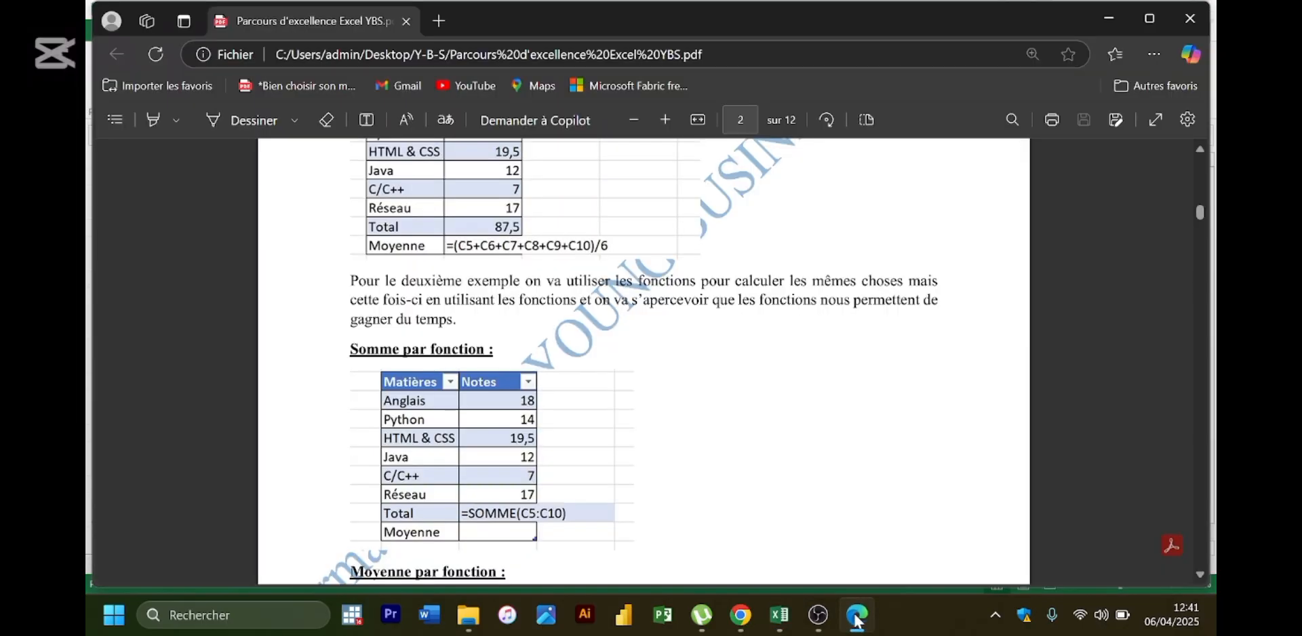
key("Down")
key("Down")
key("Down")
key("Down")
key("Down")
key("Down")
key("Down")
key("Down")
key("Down")
key("Down")
key("Down")
key("Down")
key("Down")
key("Down")
key("Down")
key("Down")
key("Down")
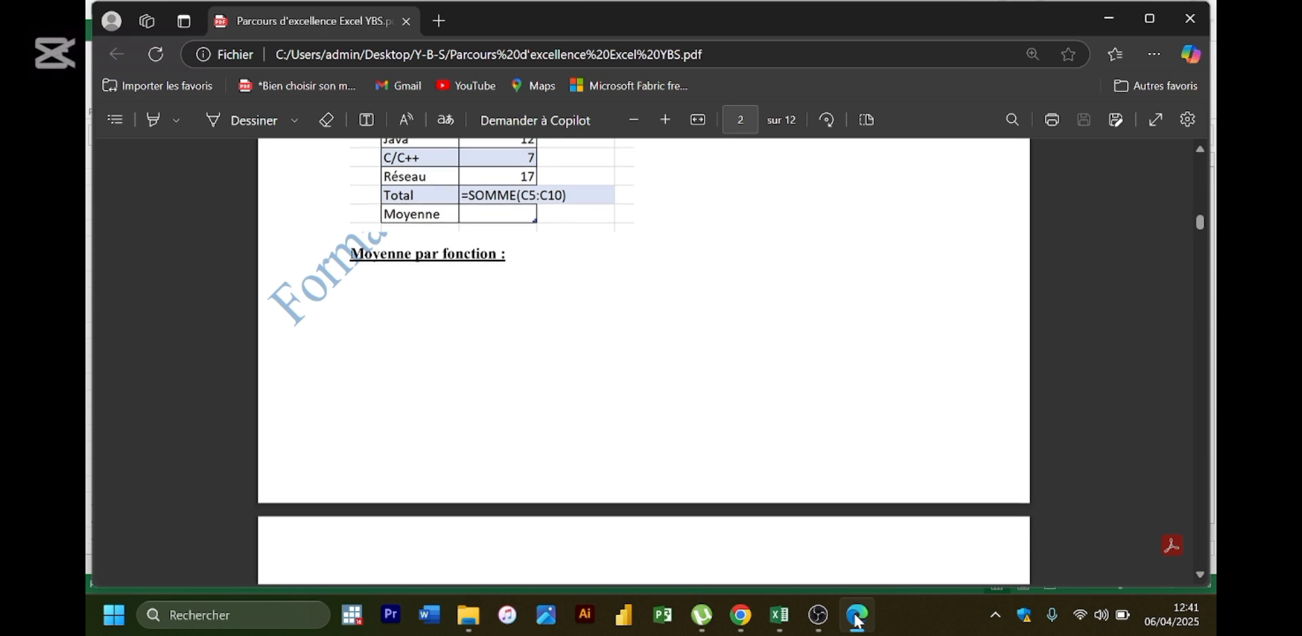
key("Down")
key("Down")
key("Down")
key("Down")
key("Down")
key("Down")
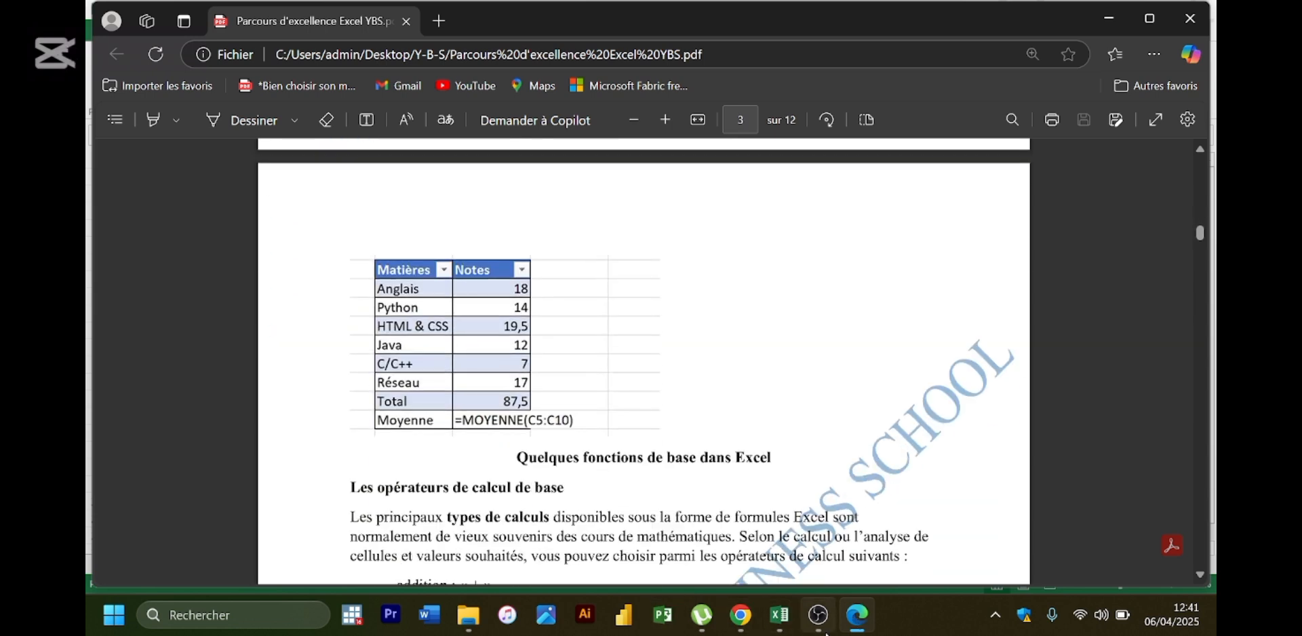
mouse_move(850, 633)
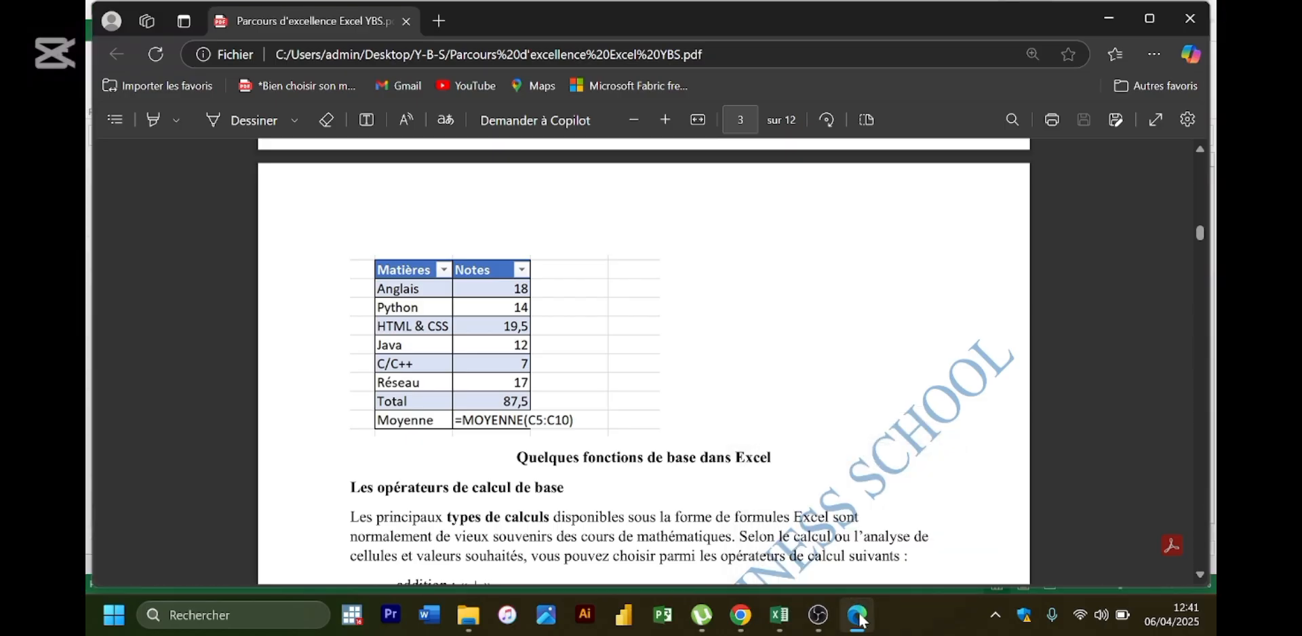
- Switch back to Classeur1 in Excel and calculate the average of the marks in cell C10 with =MOYENNE(C3:C8)
left_click(780, 615)
left_click(291, 332)
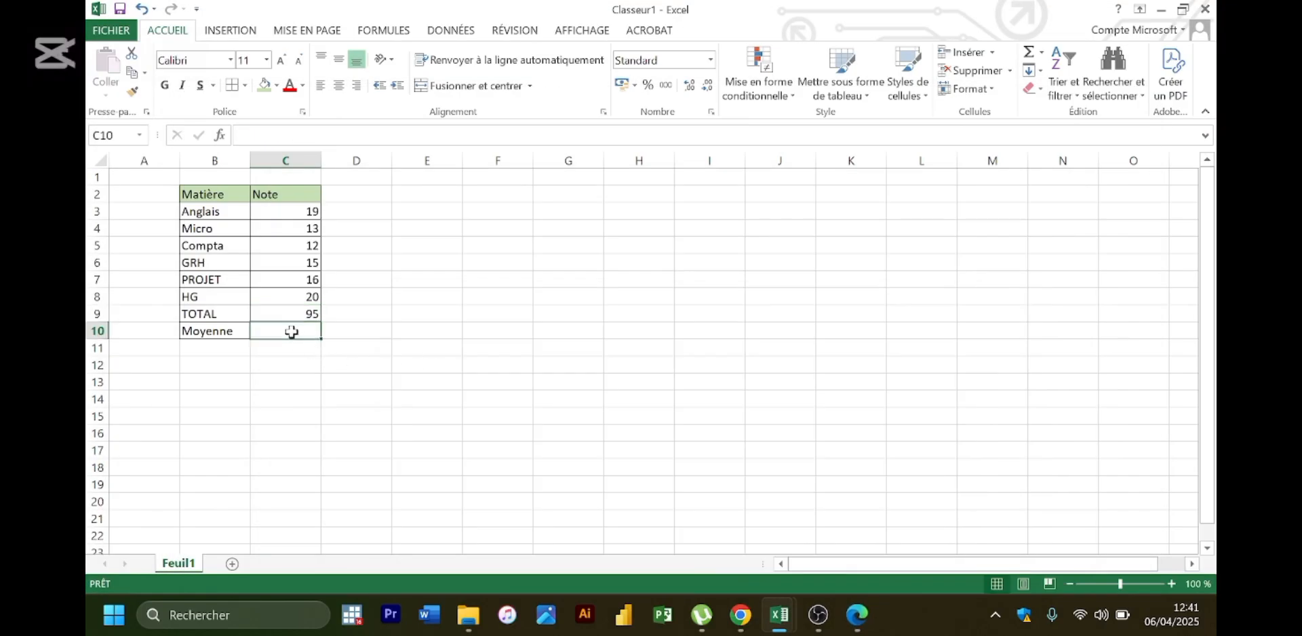
type("=mo")
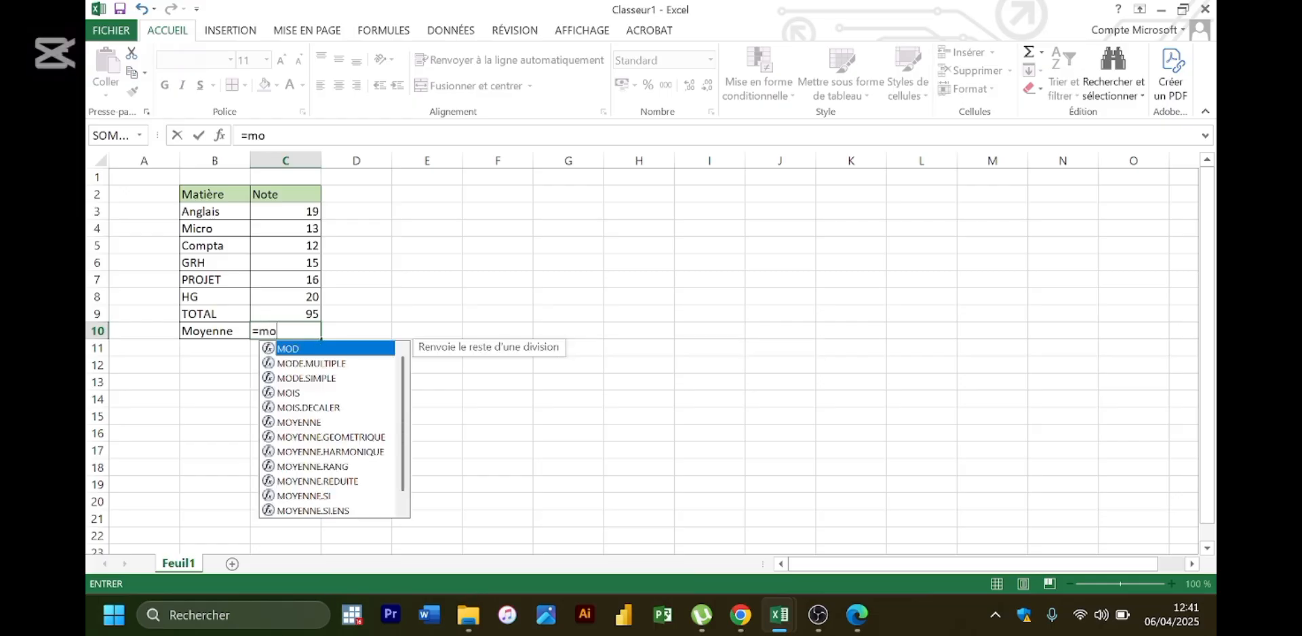
type("y")
double_click(291, 348)
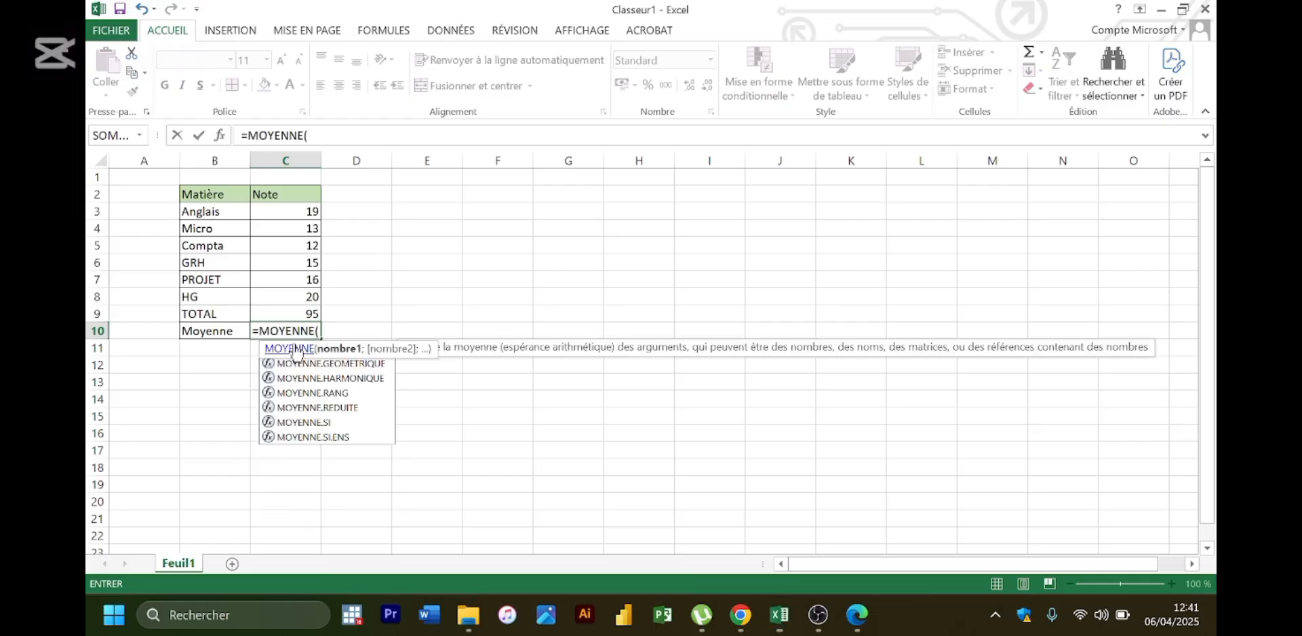
left_click_drag(301, 214, 301, 299)
key("Return")
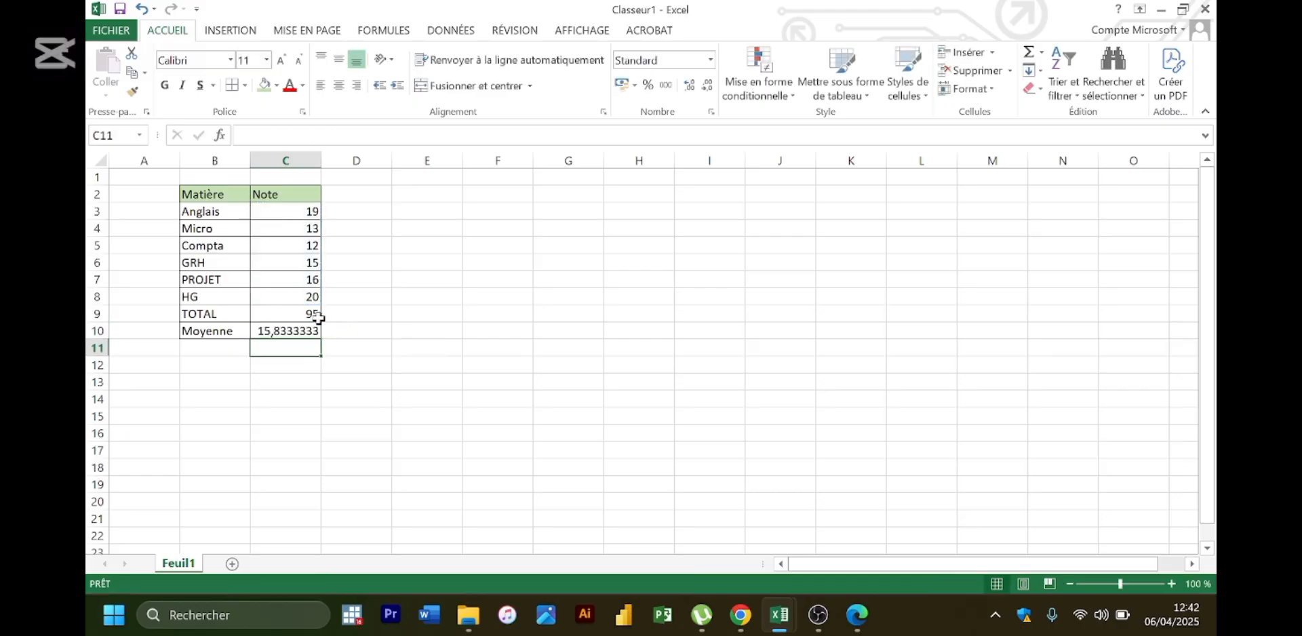
- Switch to the PDF notes in Edge and review the basic calculation operators and their example formulas on page 3
left_click(857, 615)
key("Down")
key("Down")
key("Down")
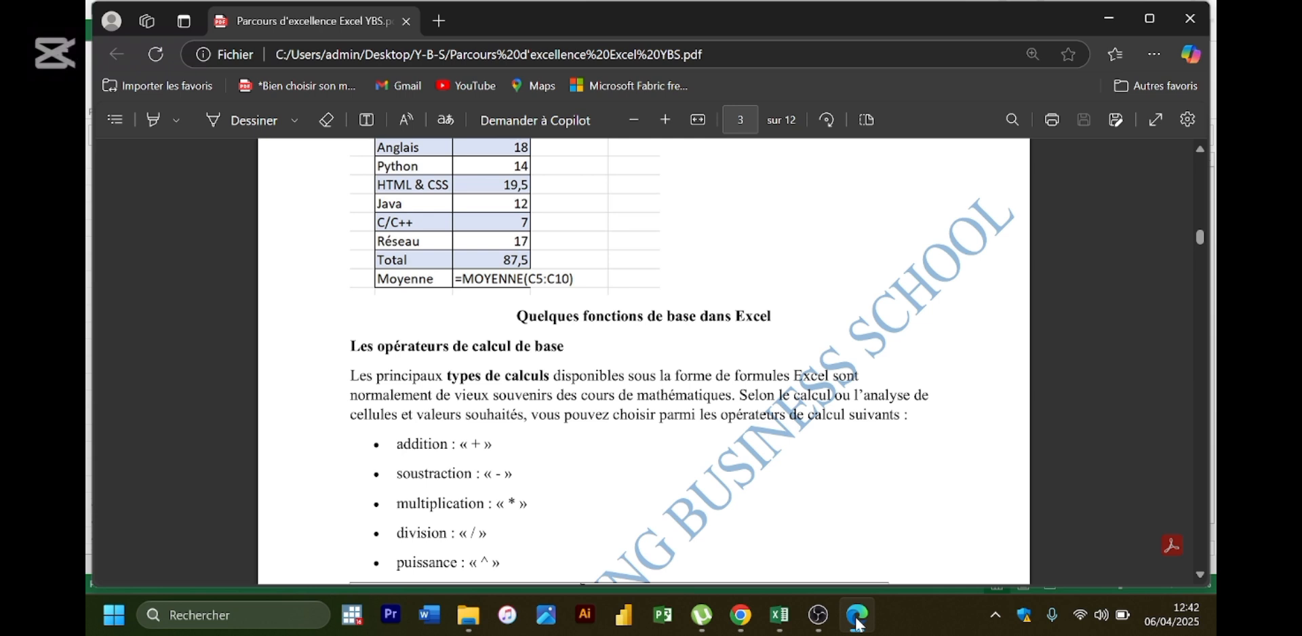
key("Down")
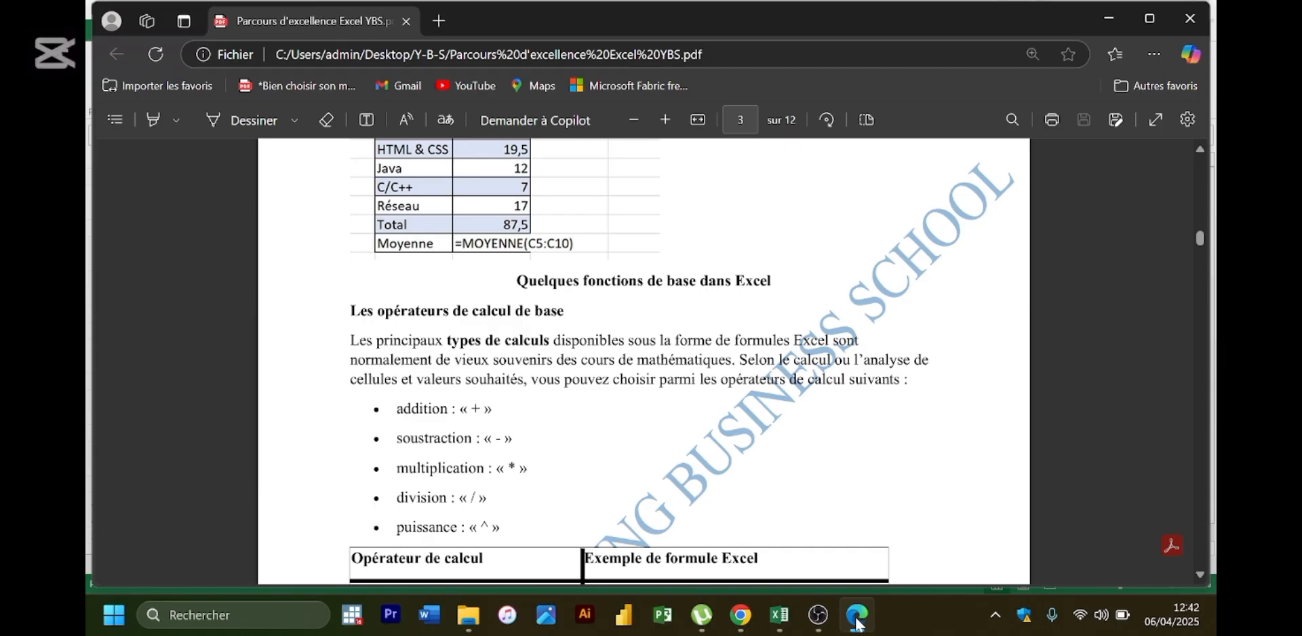
key("Down")
key("Down")
key("Down")
key("Down")
key("Down")
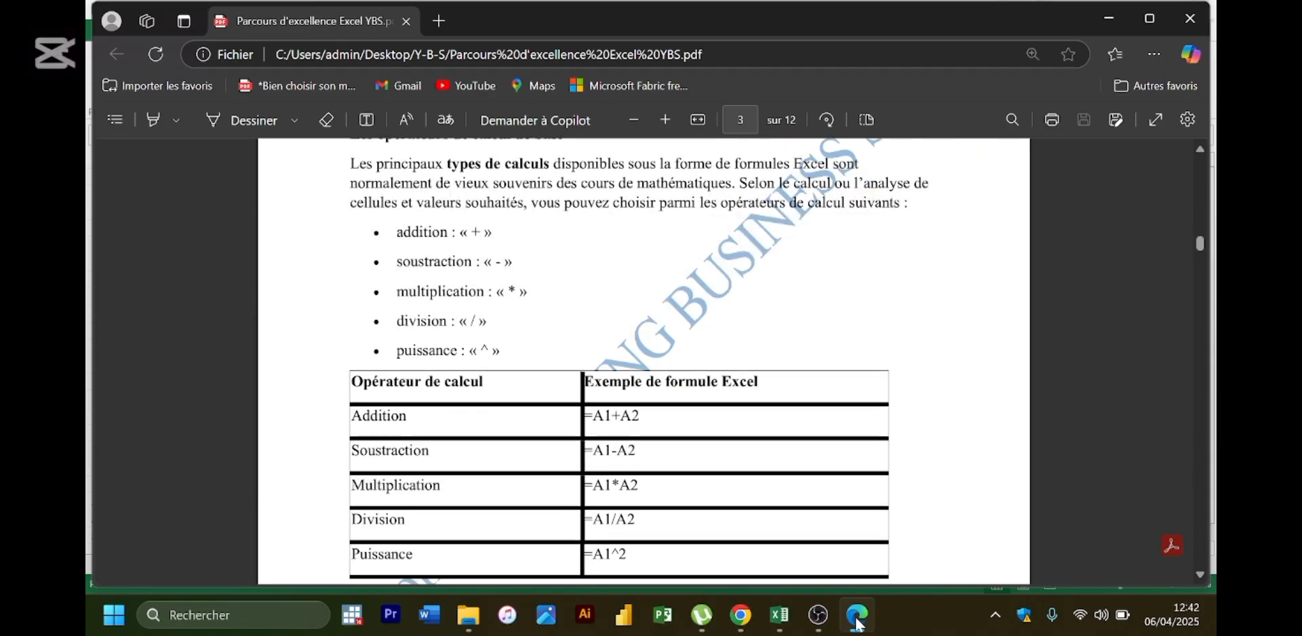
key("Down")
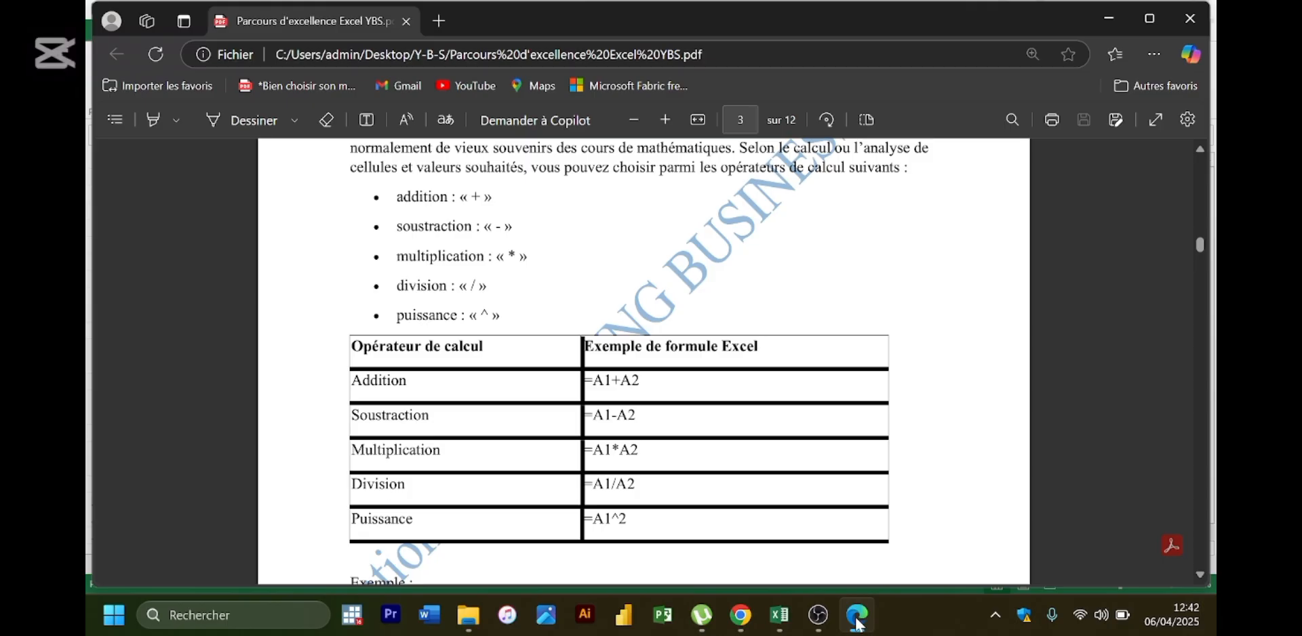
key("Down")
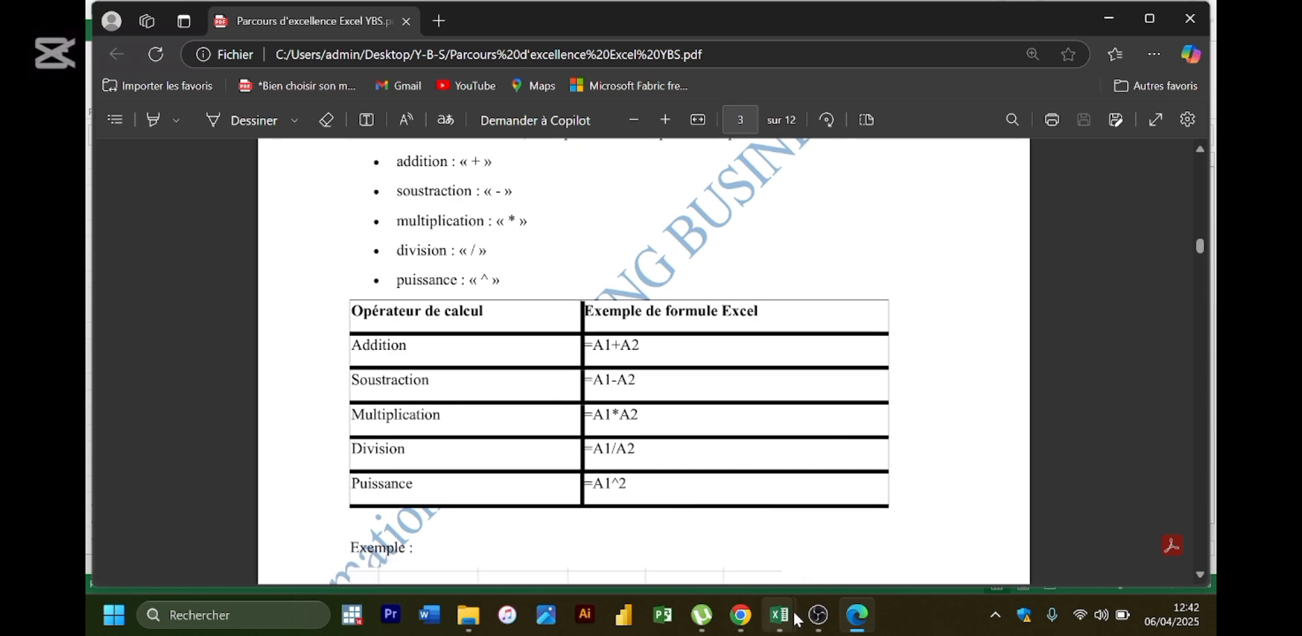
mouse_move(780, 615)
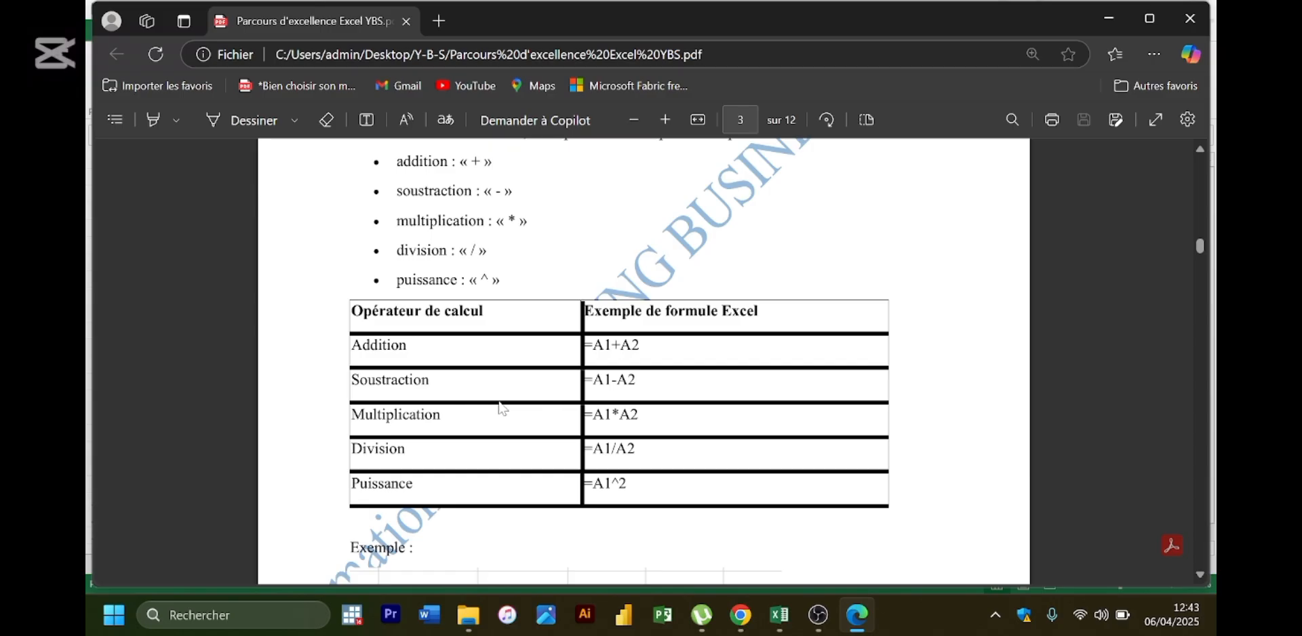
- Return to Classeur1 in Excel and enter 240 in cell E6 and 340 in cell F6
left_click(863, 624)
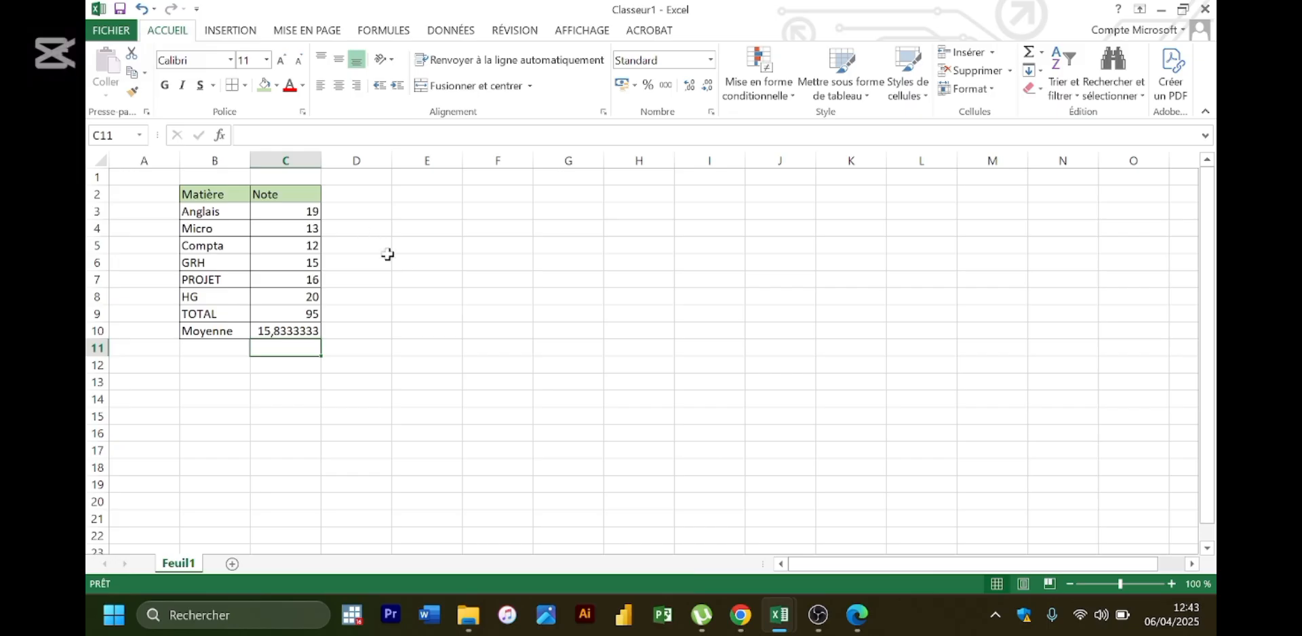
left_click(415, 264)
type("2")
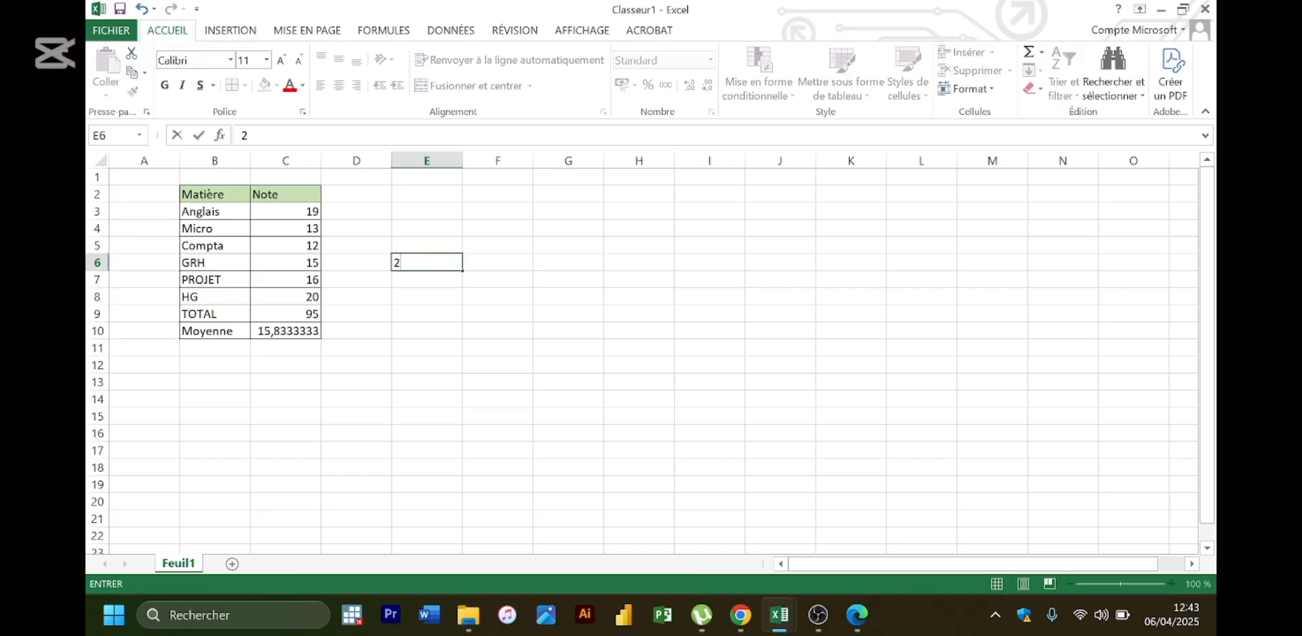
type("40")
key("Tab")
type("340")
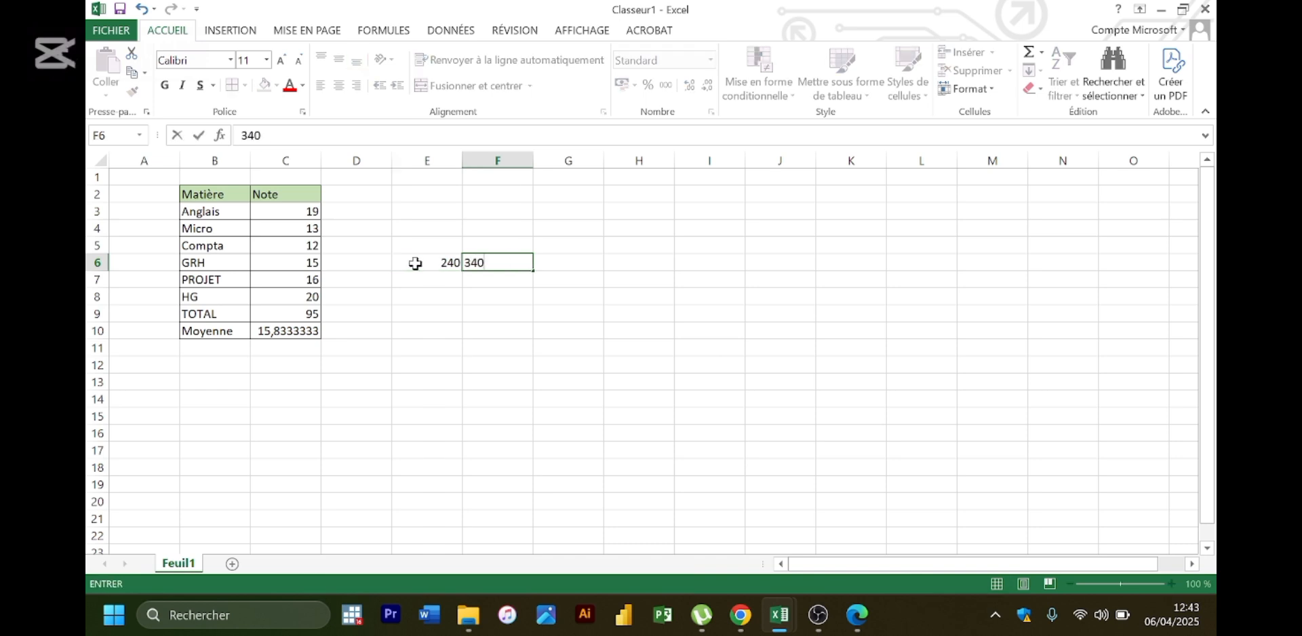
key("Return")
- Enter the formula =E6540 in cell G6
left_click(561, 262)
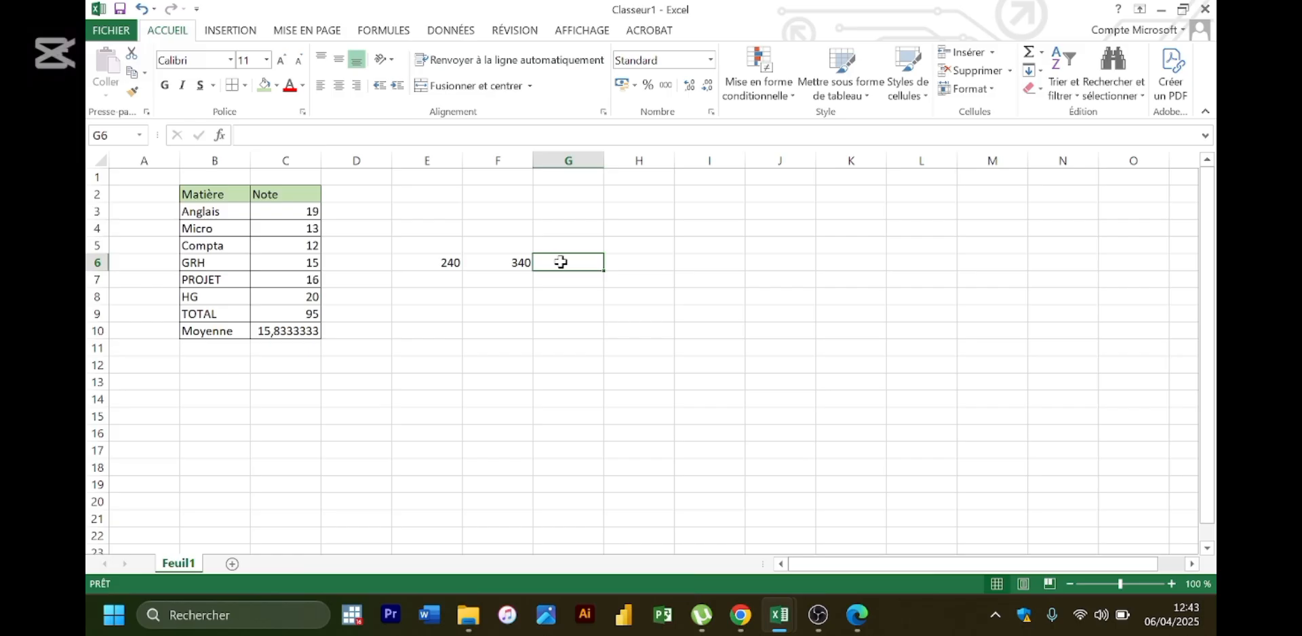
type("=")
left_click(451, 264)
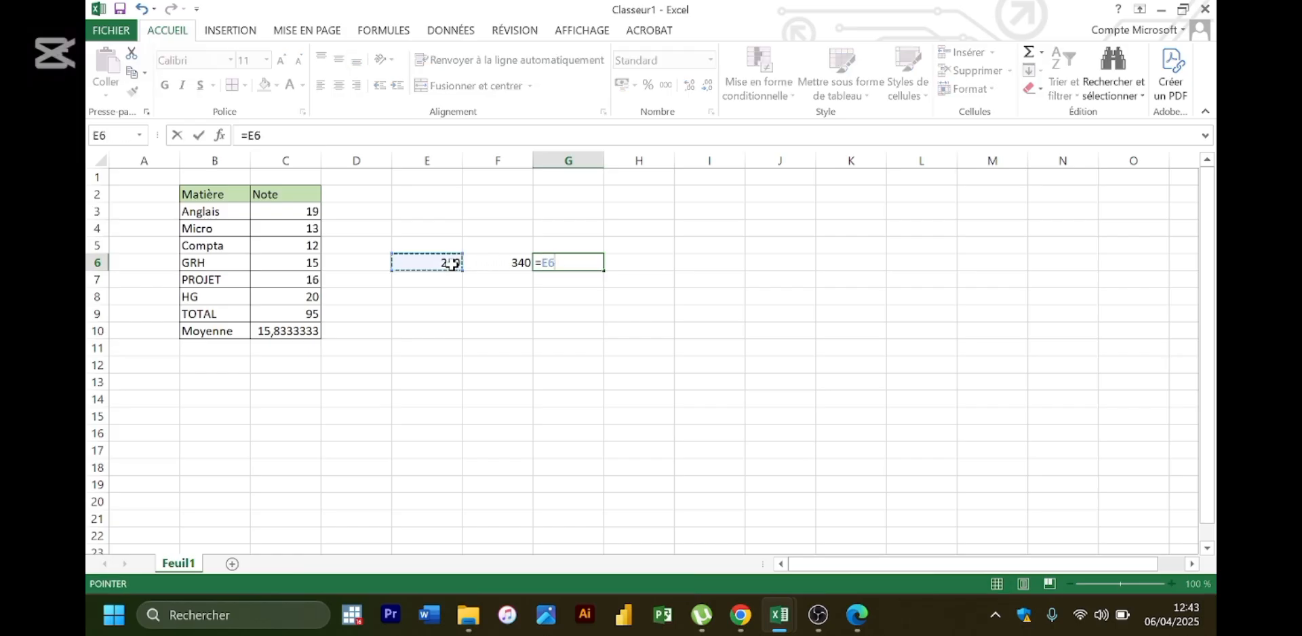
type("540")
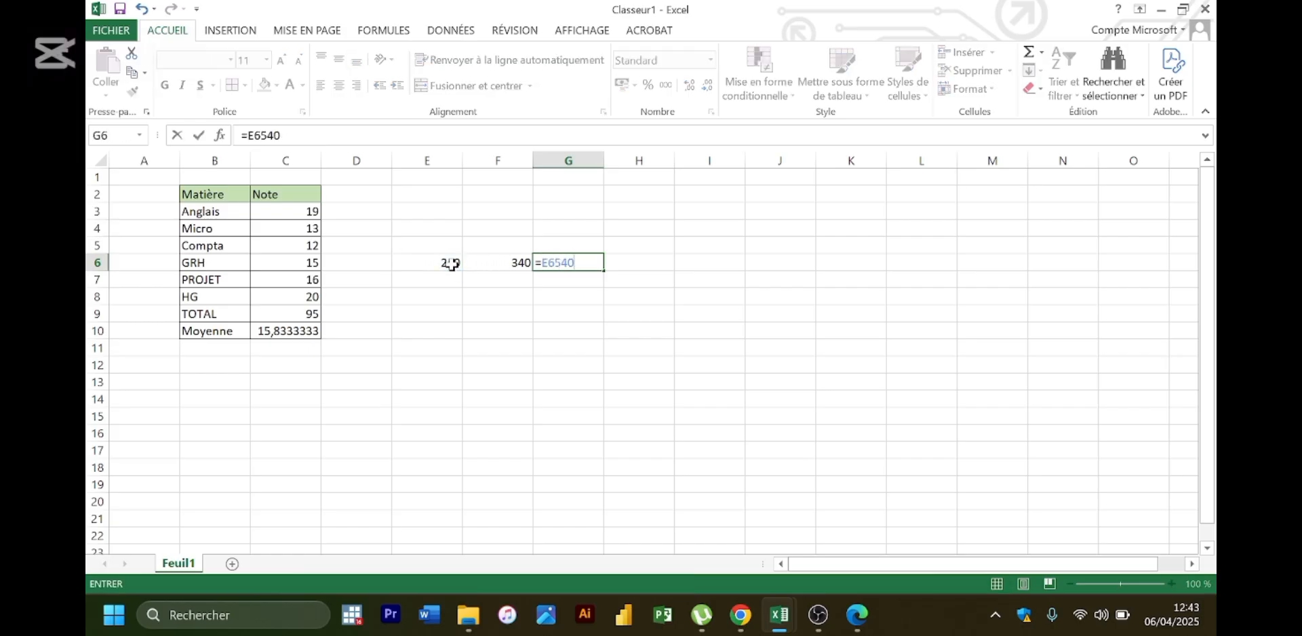
key("Return")
- Change the value in cell E6 to 540
left_click(451, 264)
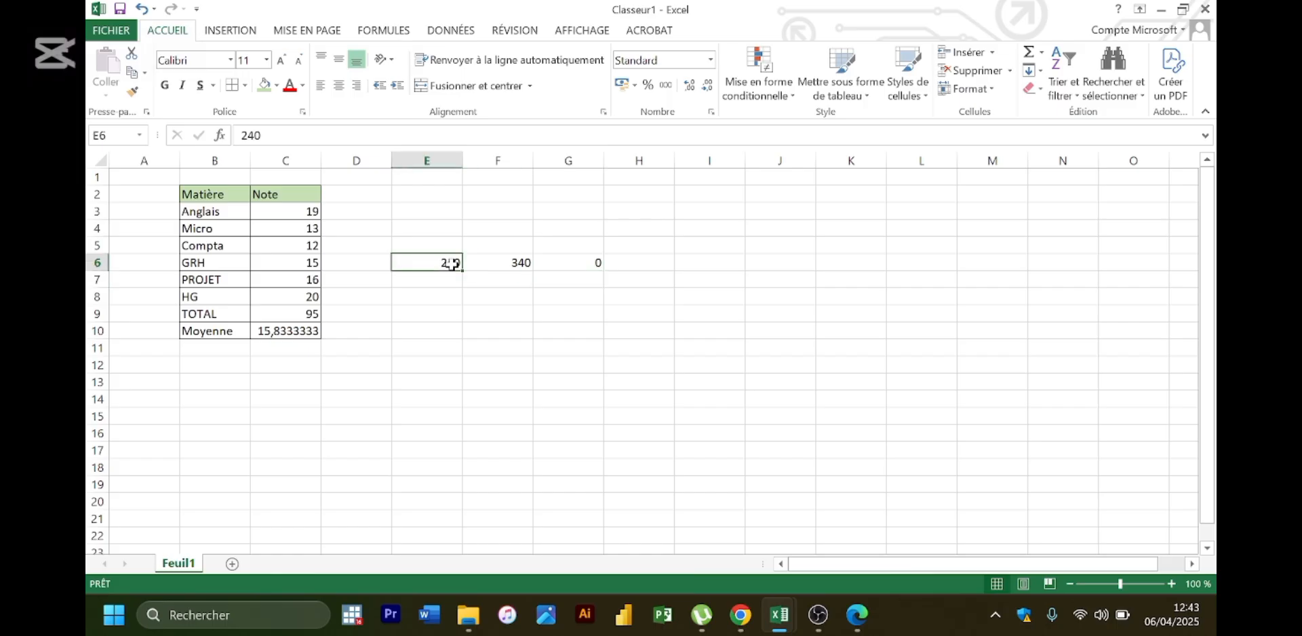
type("54")
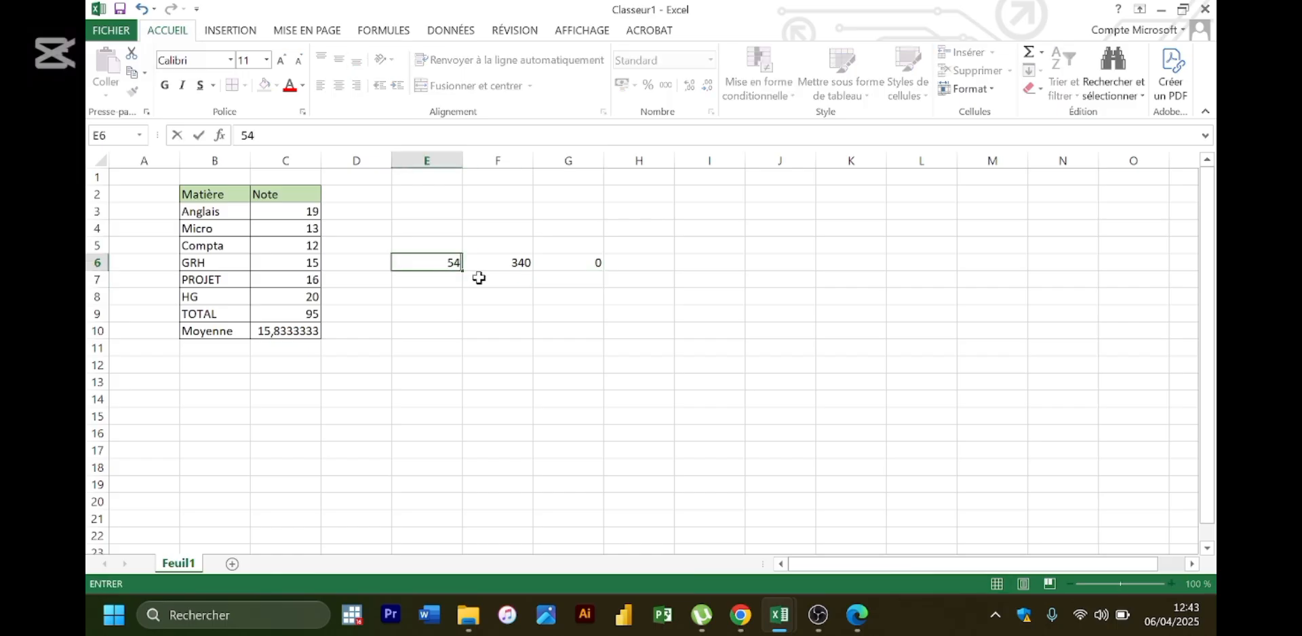
type("0")
key("Return")
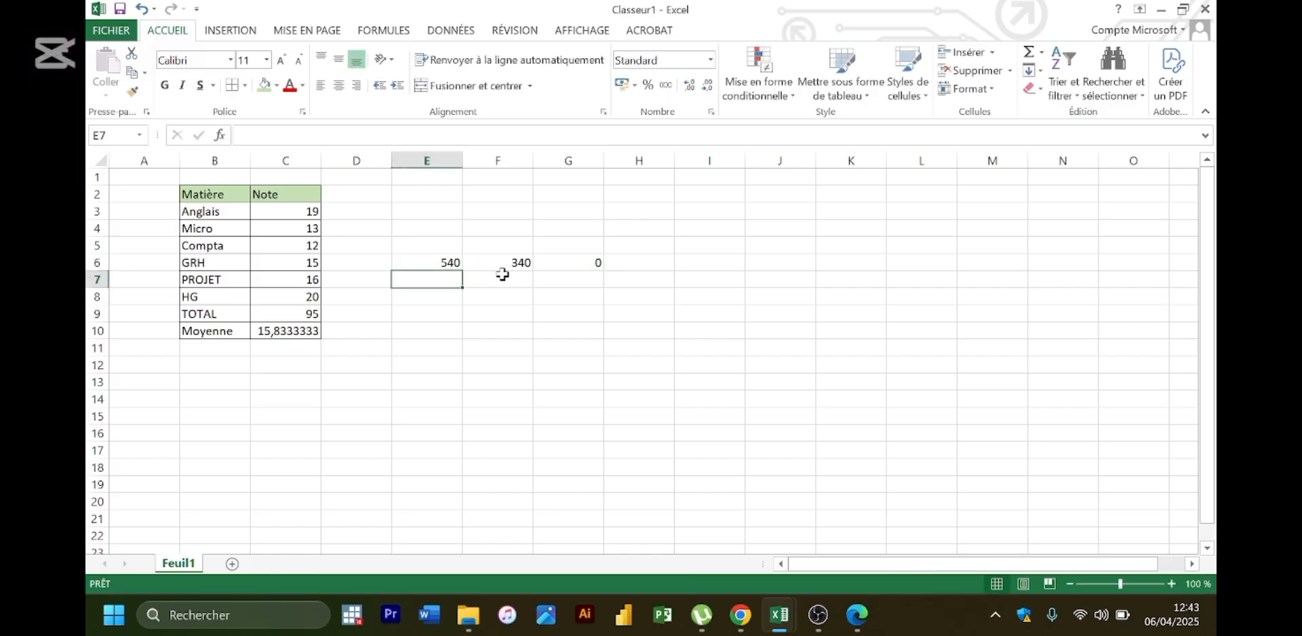
- Replace the formula in cell G6 with the subtraction =E6-F6
left_click(566, 265)
key("BackSpace")
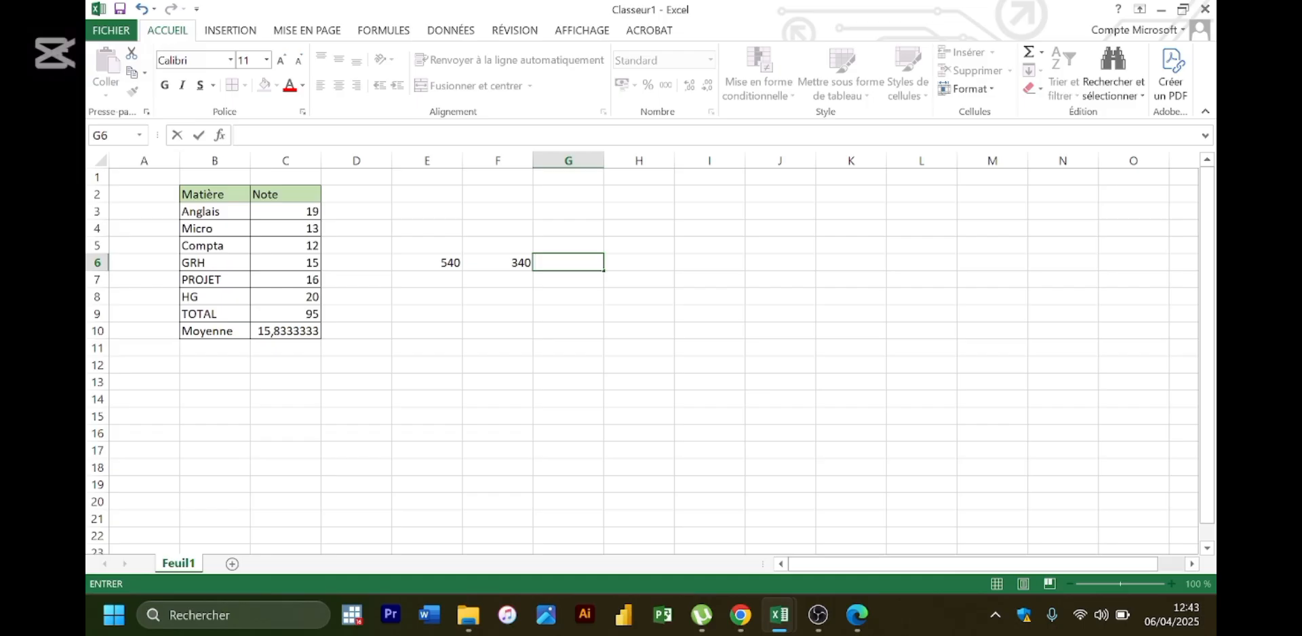
type("=")
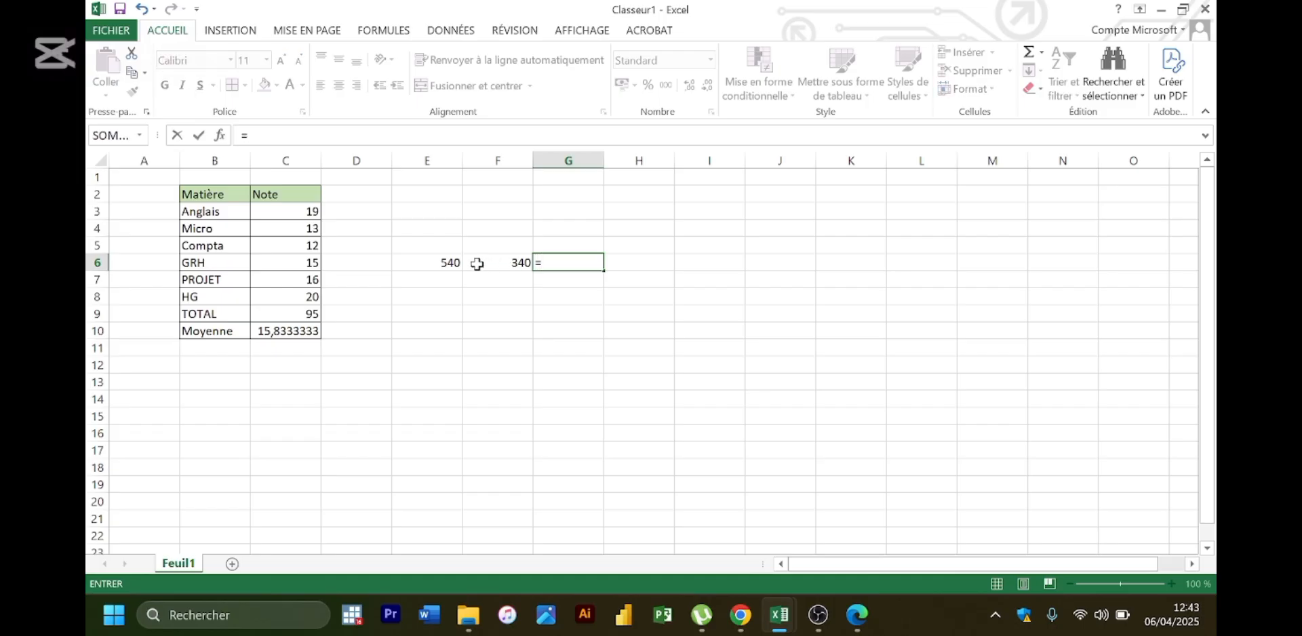
left_click(455, 261)
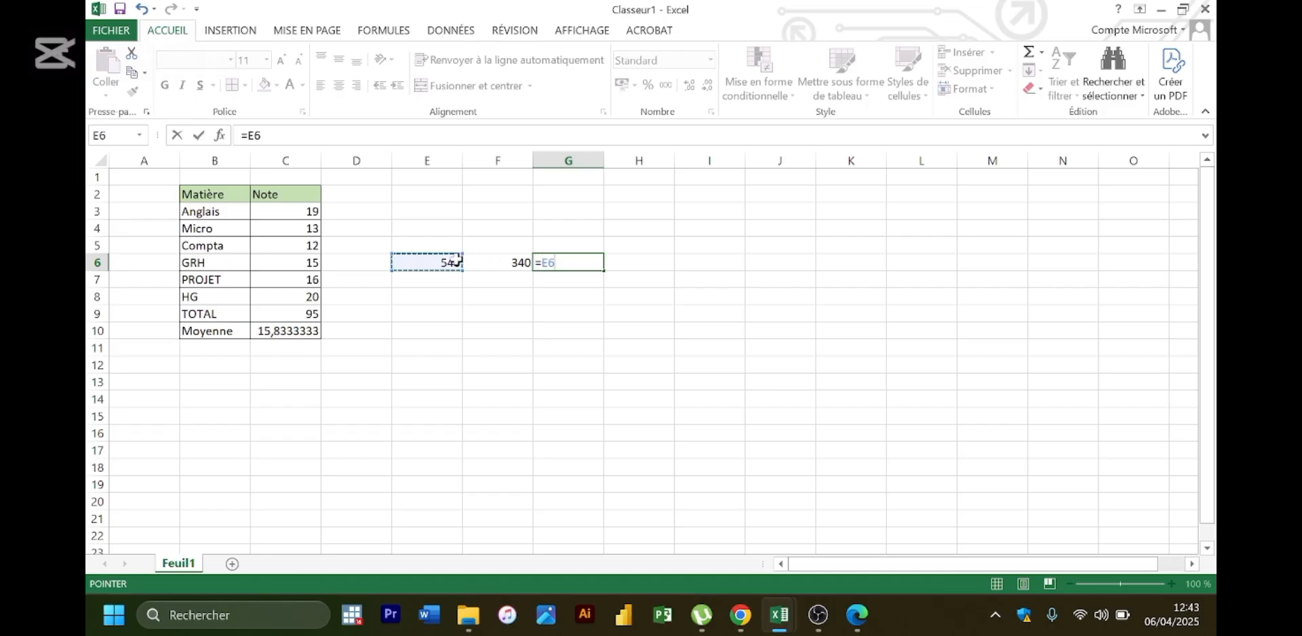
type("-")
left_click(520, 261)
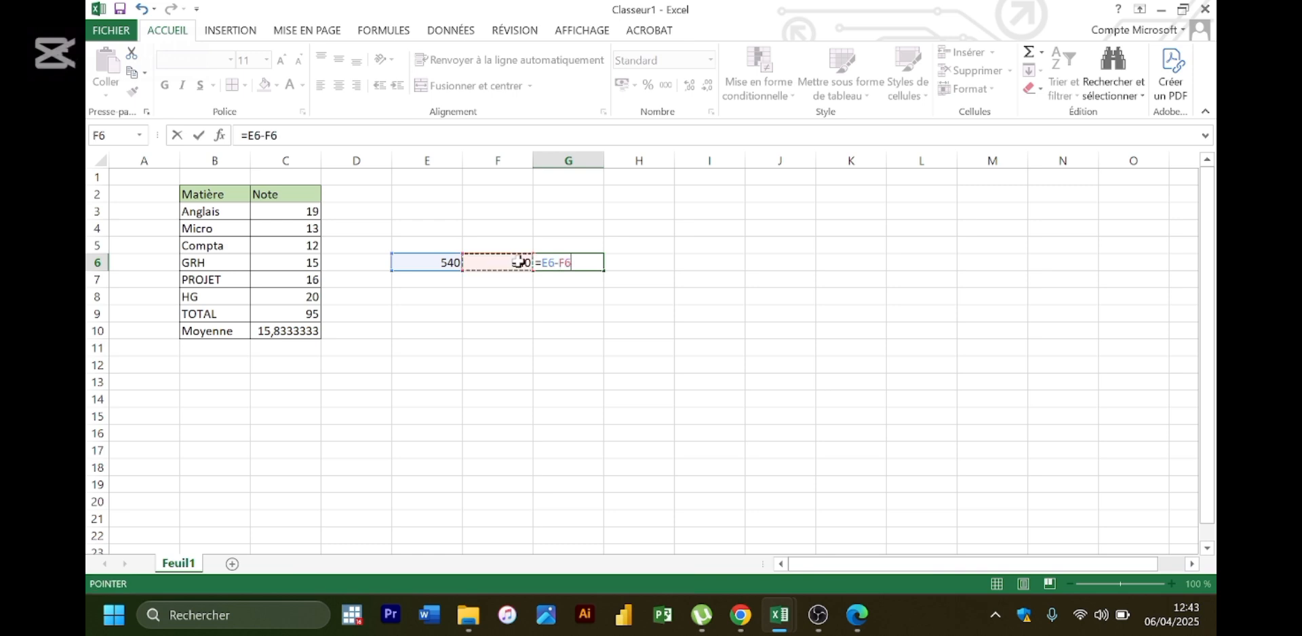
key("Return")
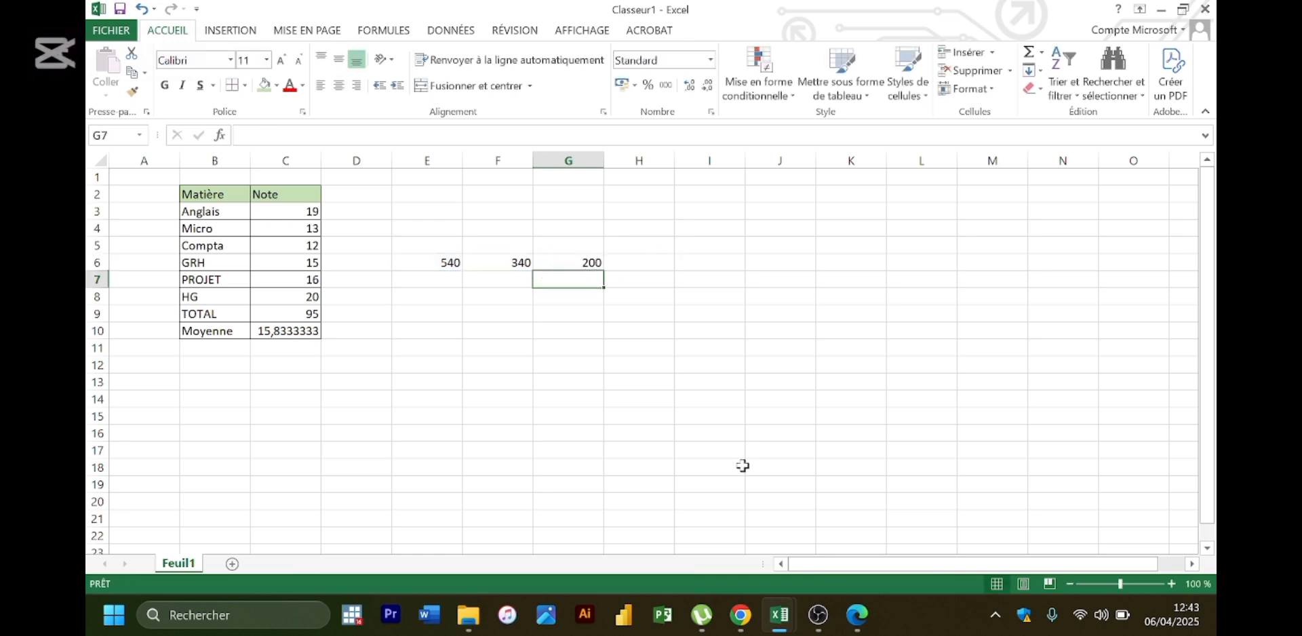
- Switch to the PDF notes in Edge to consult the calculation operators table on page 3
left_click(858, 617)
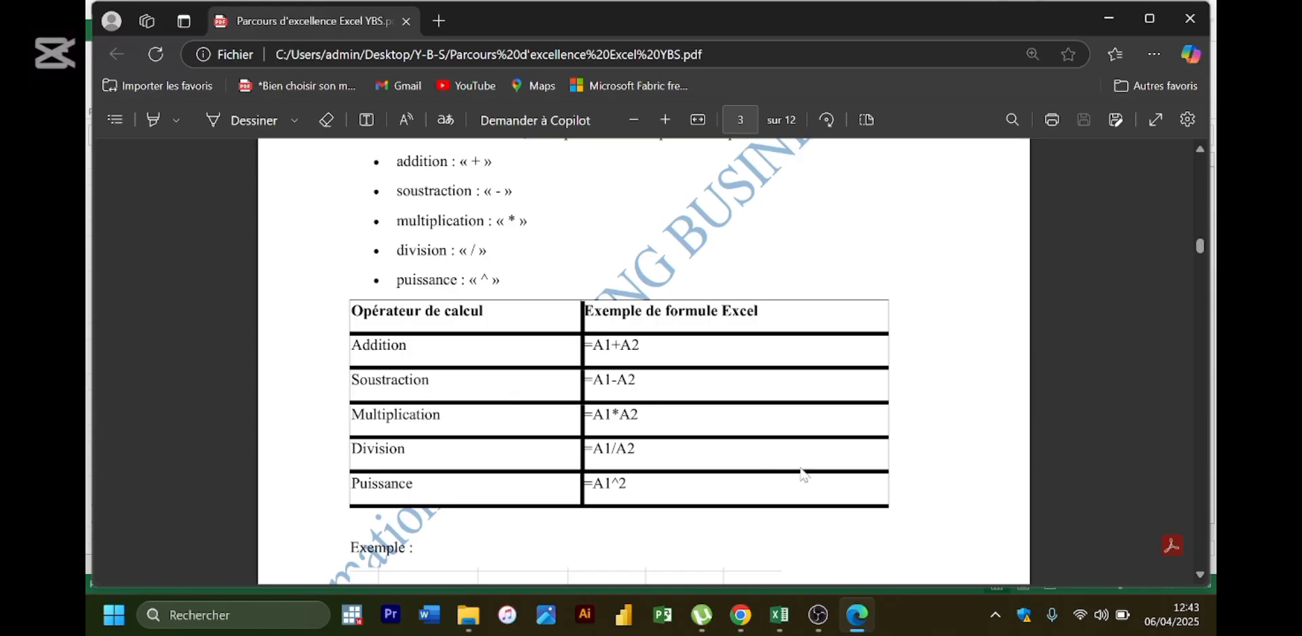
- Switch to the Classeur1 workbook in Excel and change the formula in G6 to the multiplication =E6*F6
left_click(873, 618)
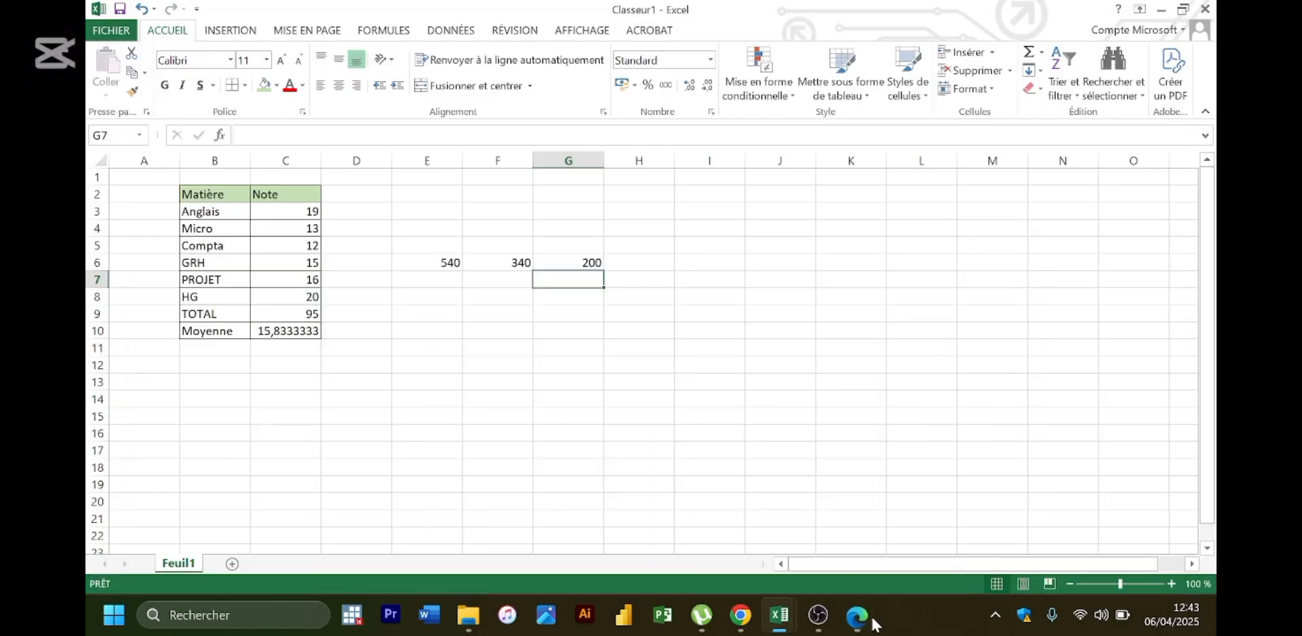
left_click_drag(561, 270, 562, 262)
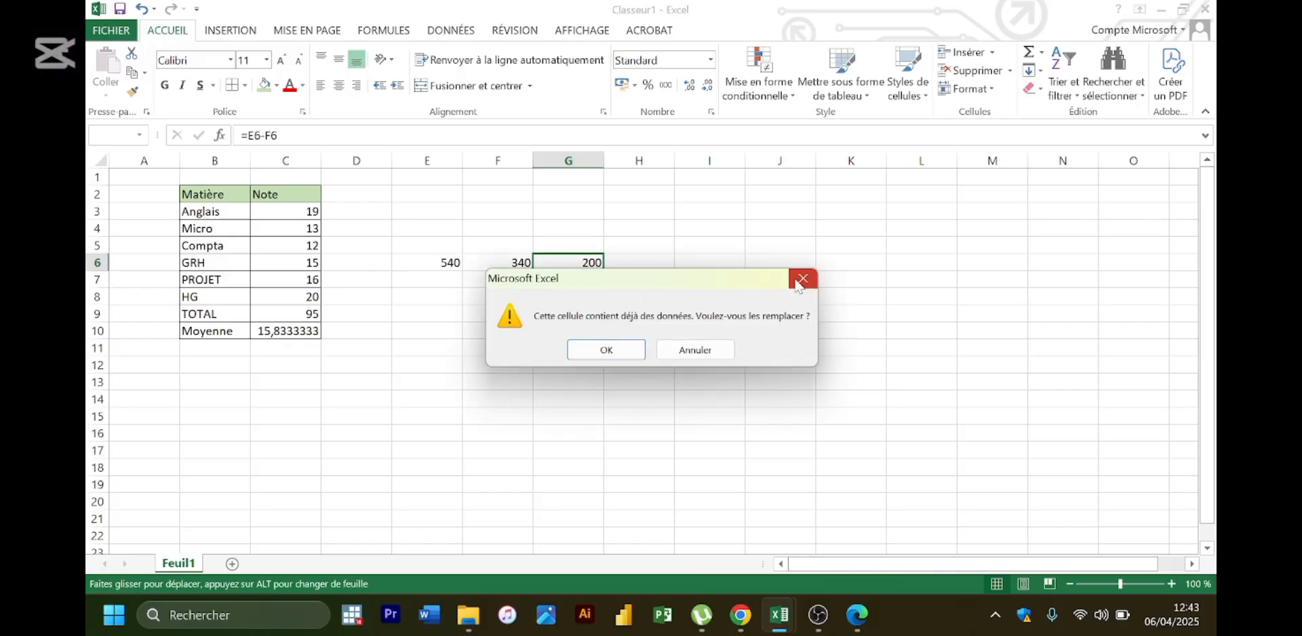
left_click(800, 280)
double_click(587, 263)
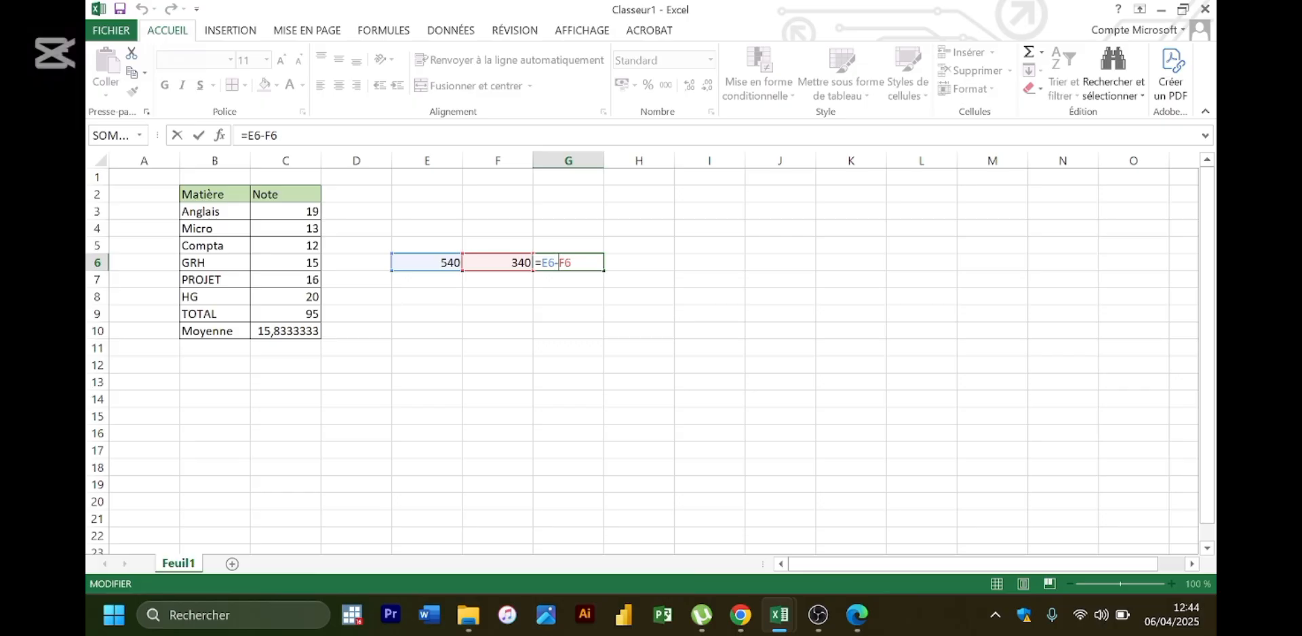
key("BackSpace")
type("*")
key("Return")
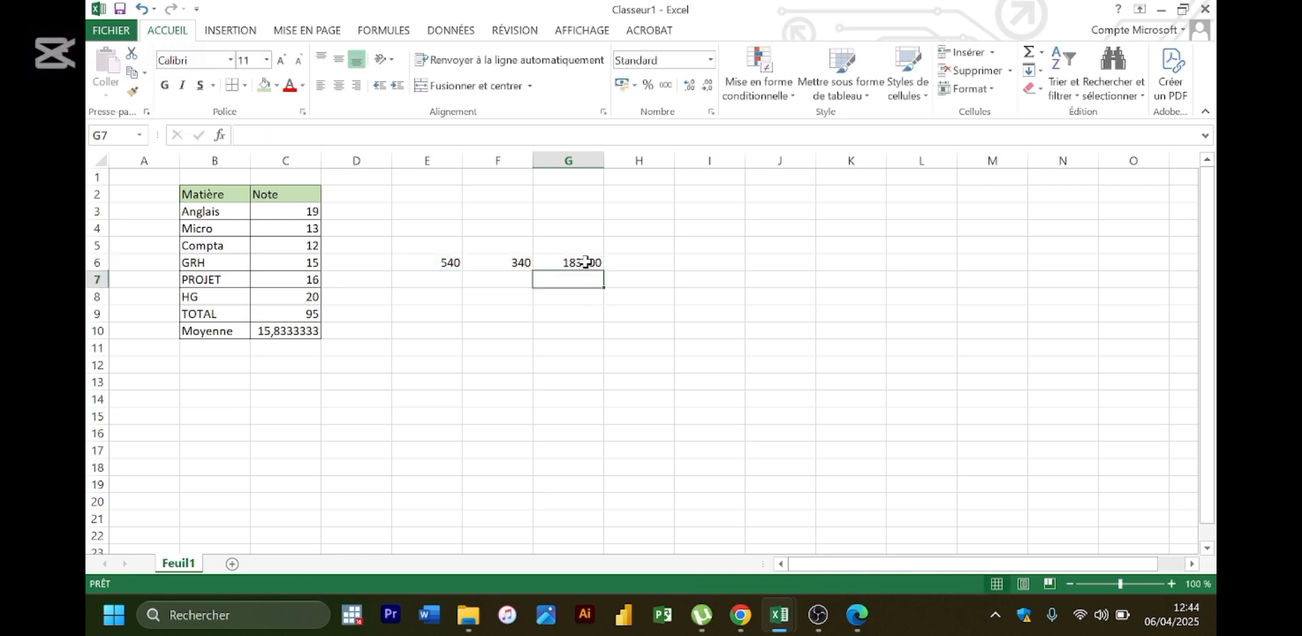
- Return to the PDF's operator table in Edge and check the shifted characters on the Windows on-screen keyboard (Clavier visuel), minimizing it when done
mouse_move(864, 615)
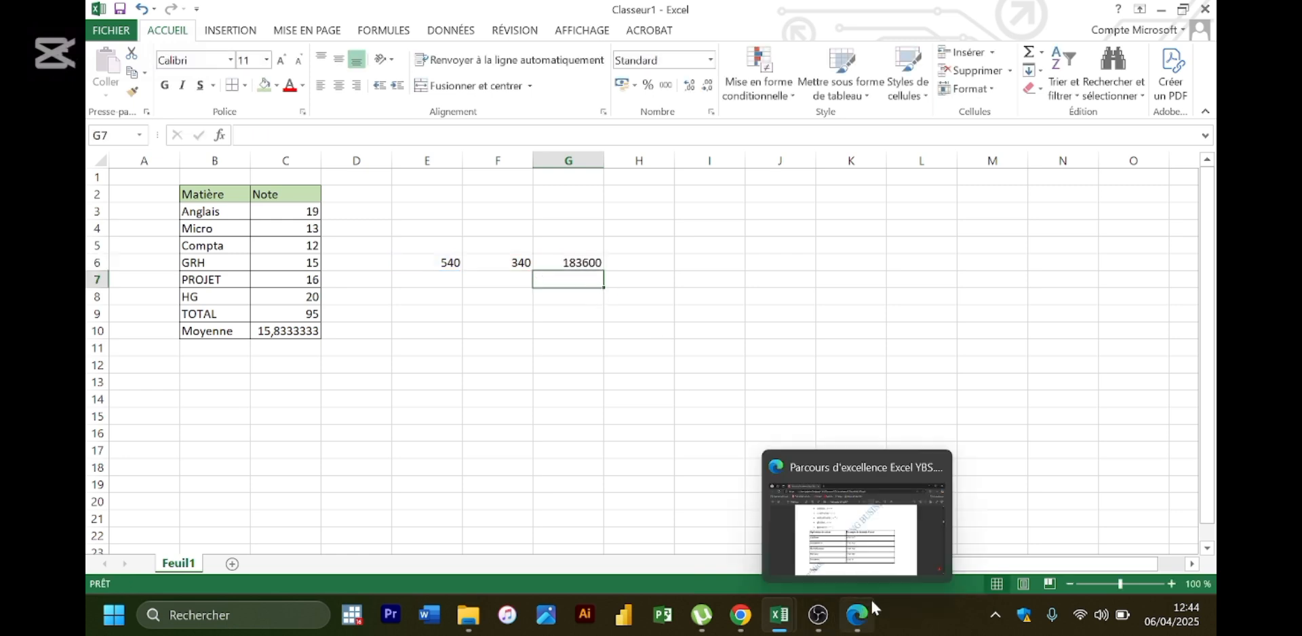
left_click(880, 556)
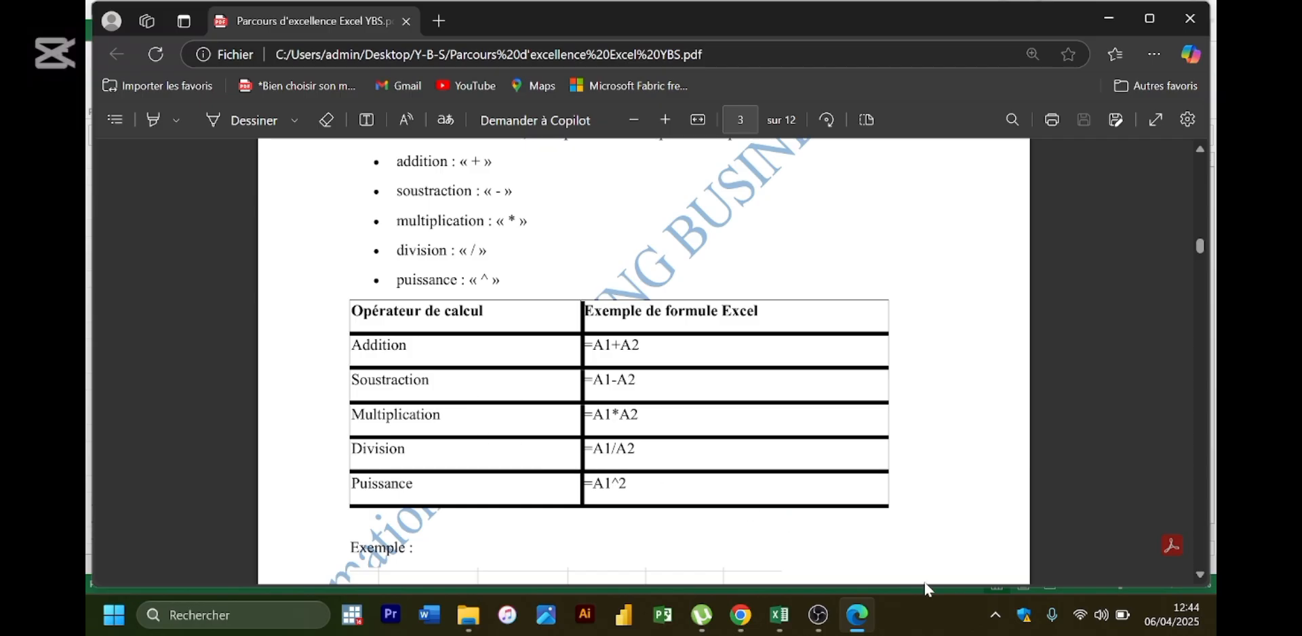
mouse_move(880, 622)
left_click(253, 609)
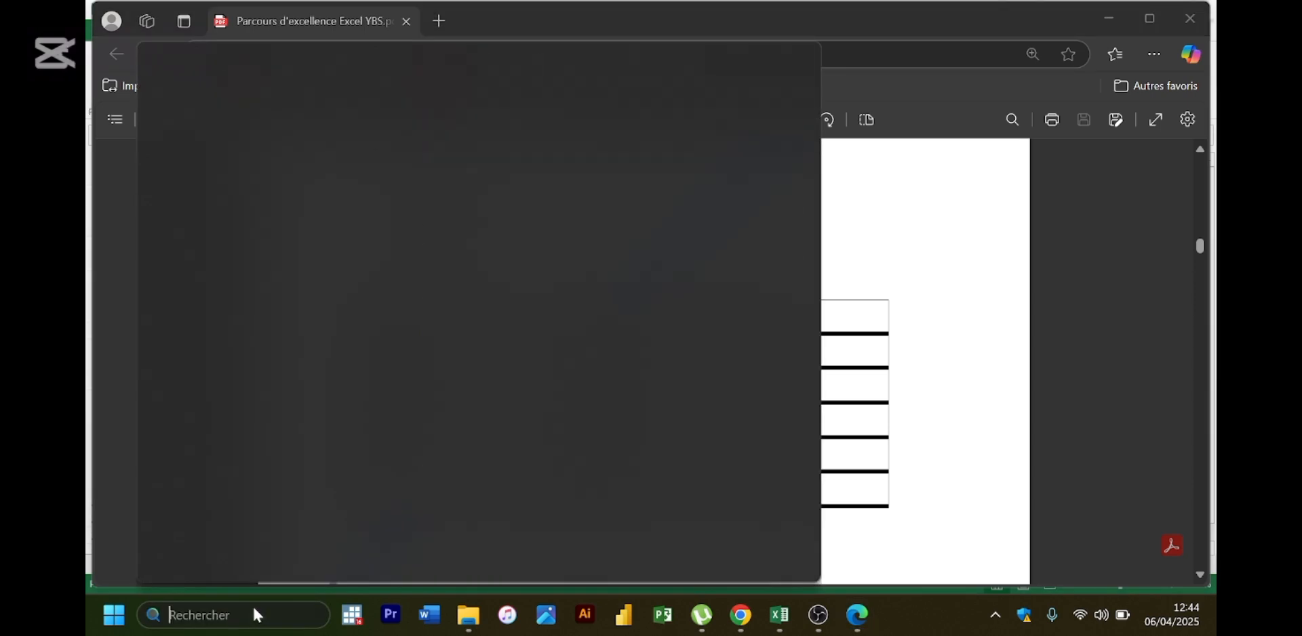
type("vi")
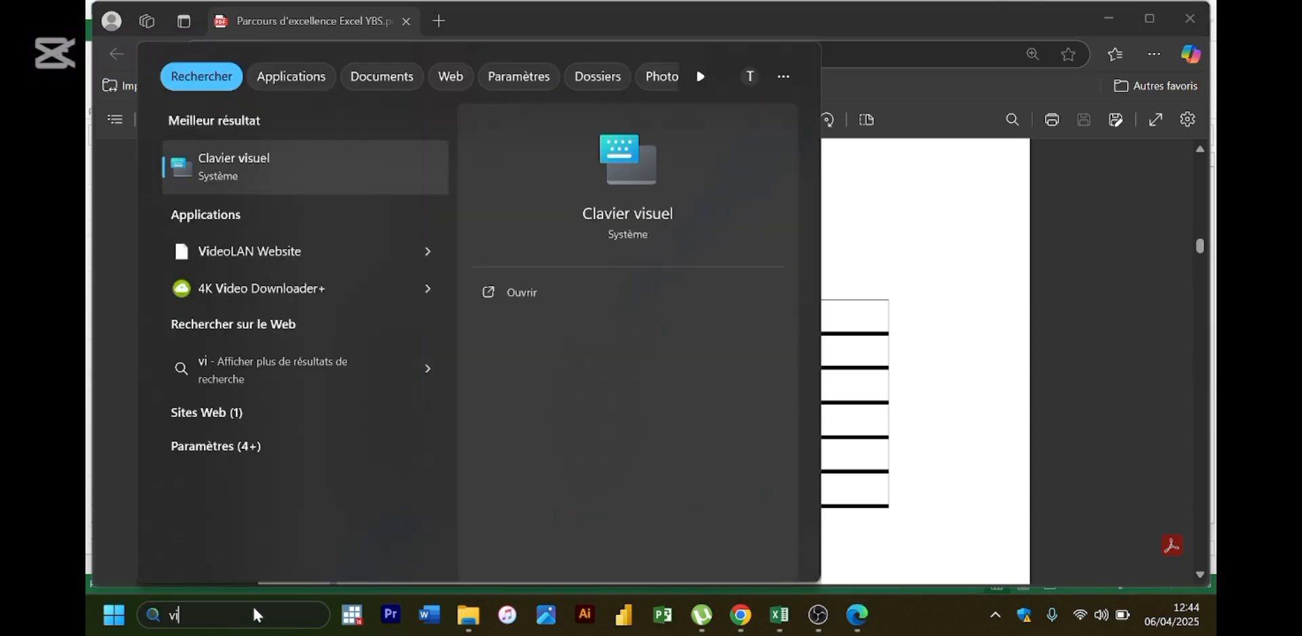
type("s")
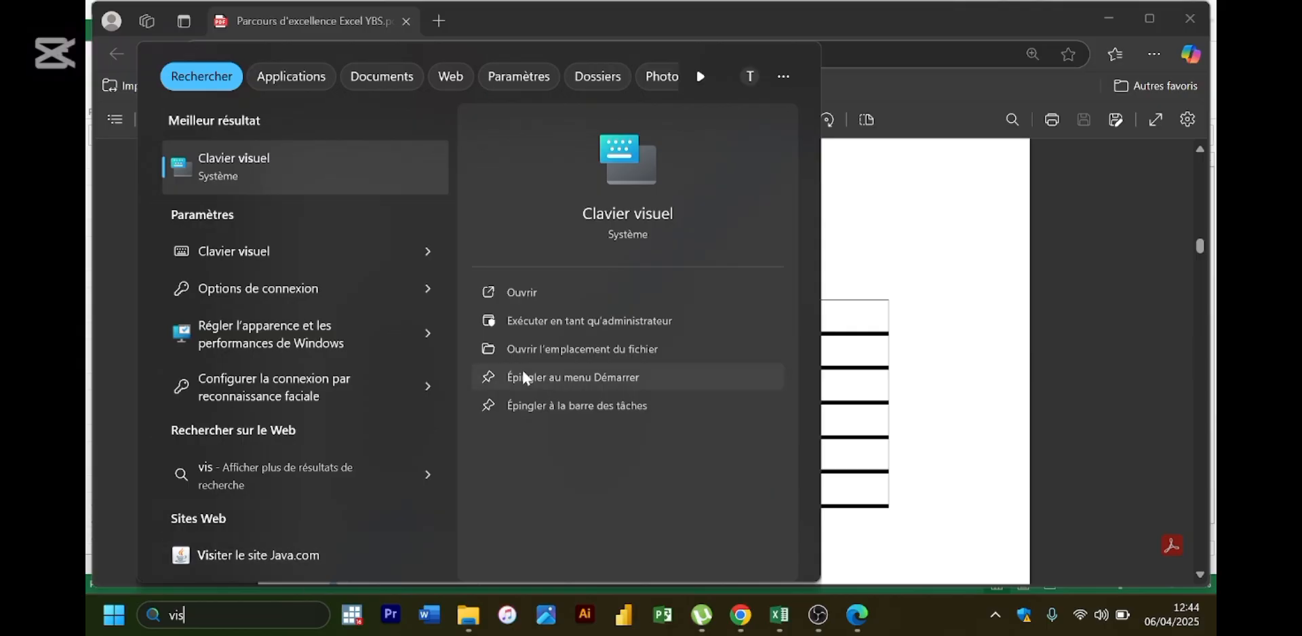
left_click(529, 290)
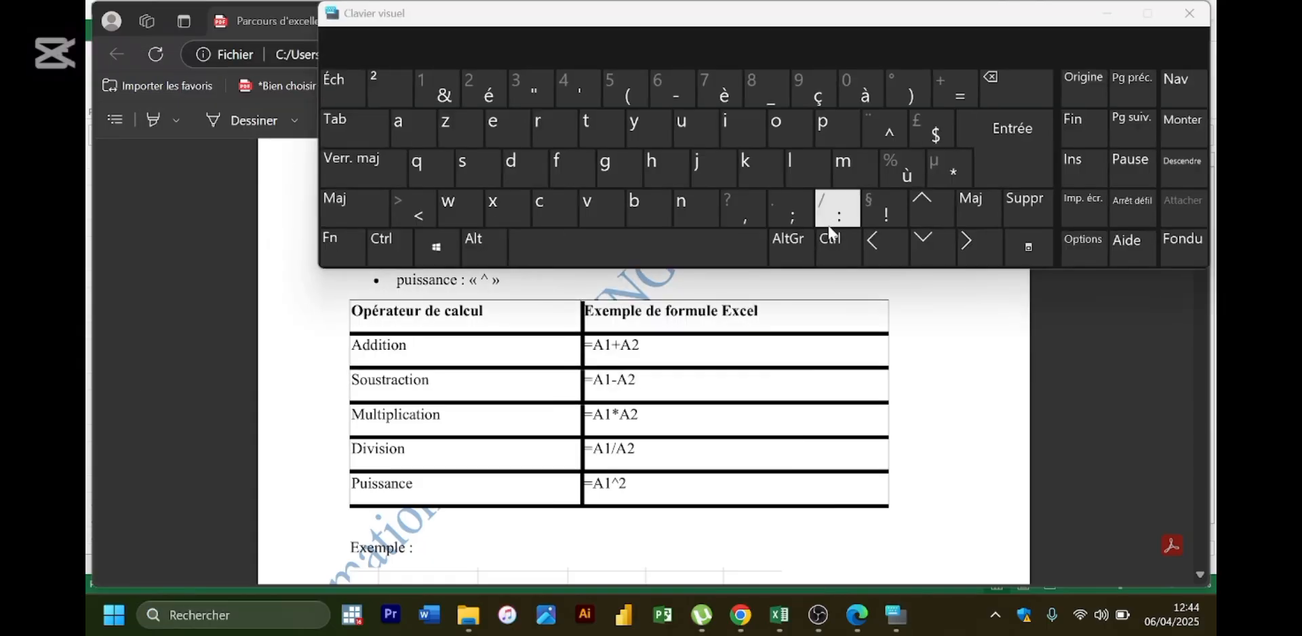
left_click(363, 208)
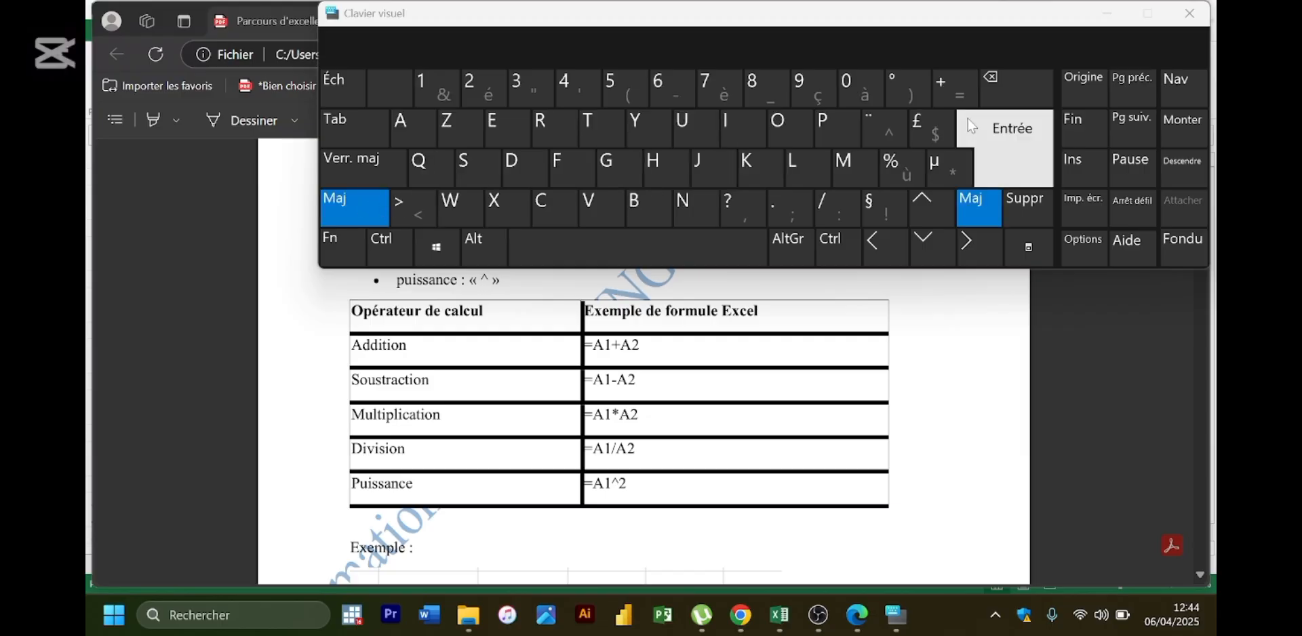
left_click(1109, 14)
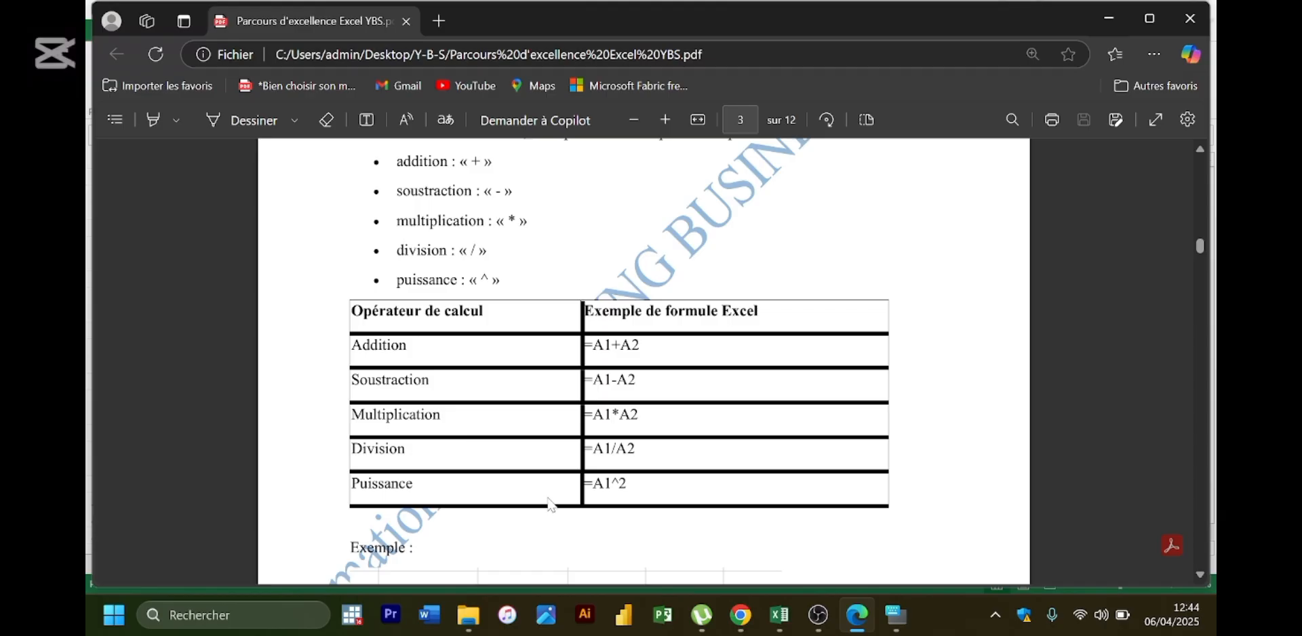
- View the PDF's example table, then switch to the Classeur1 workbook in Excel and clear cells E6, F6 and G6
scroll(551, 505, "down", 3)
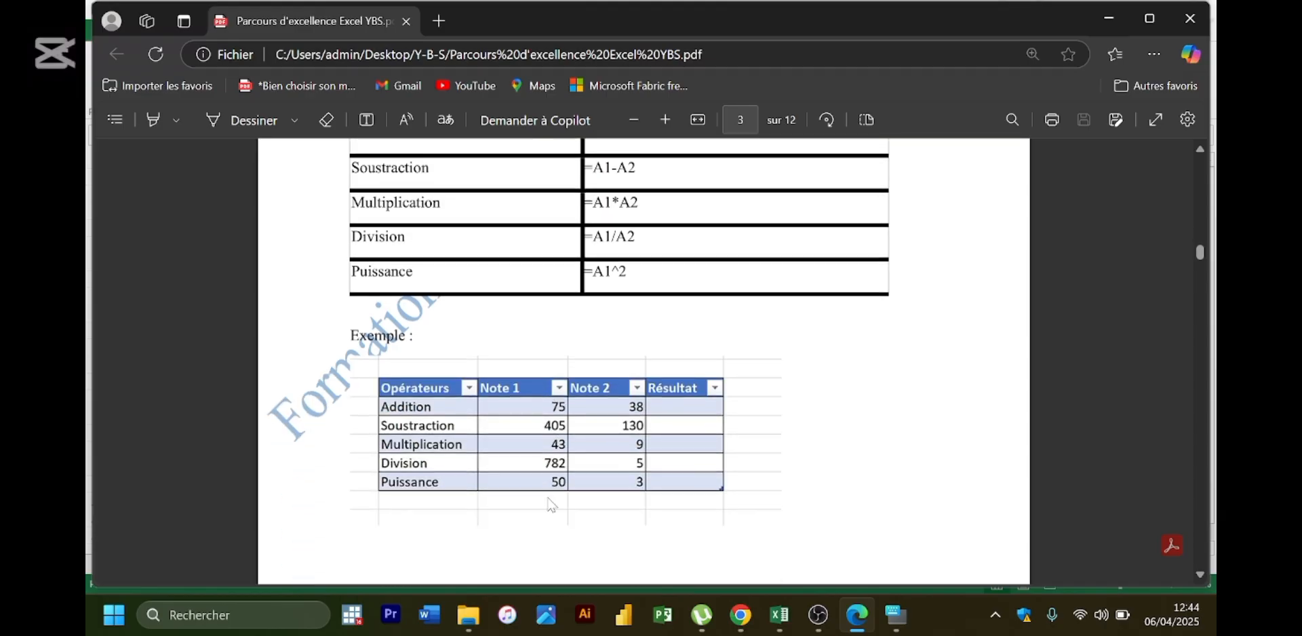
scroll(551, 505, "down", 1)
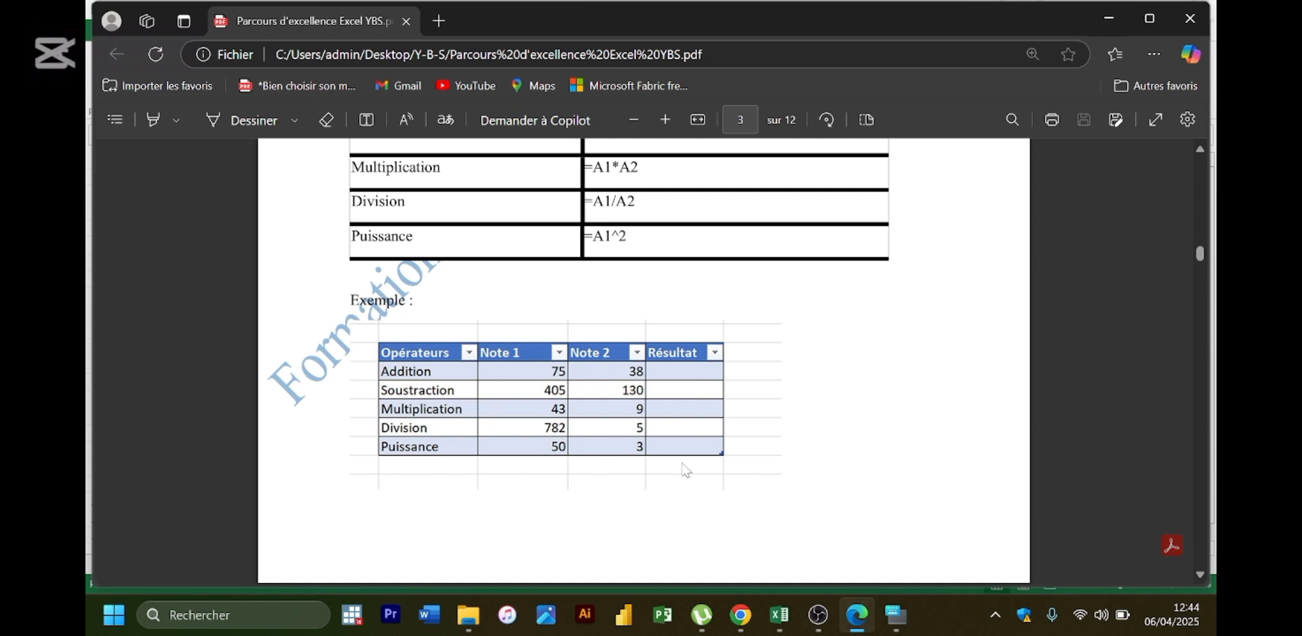
mouse_move(781, 615)
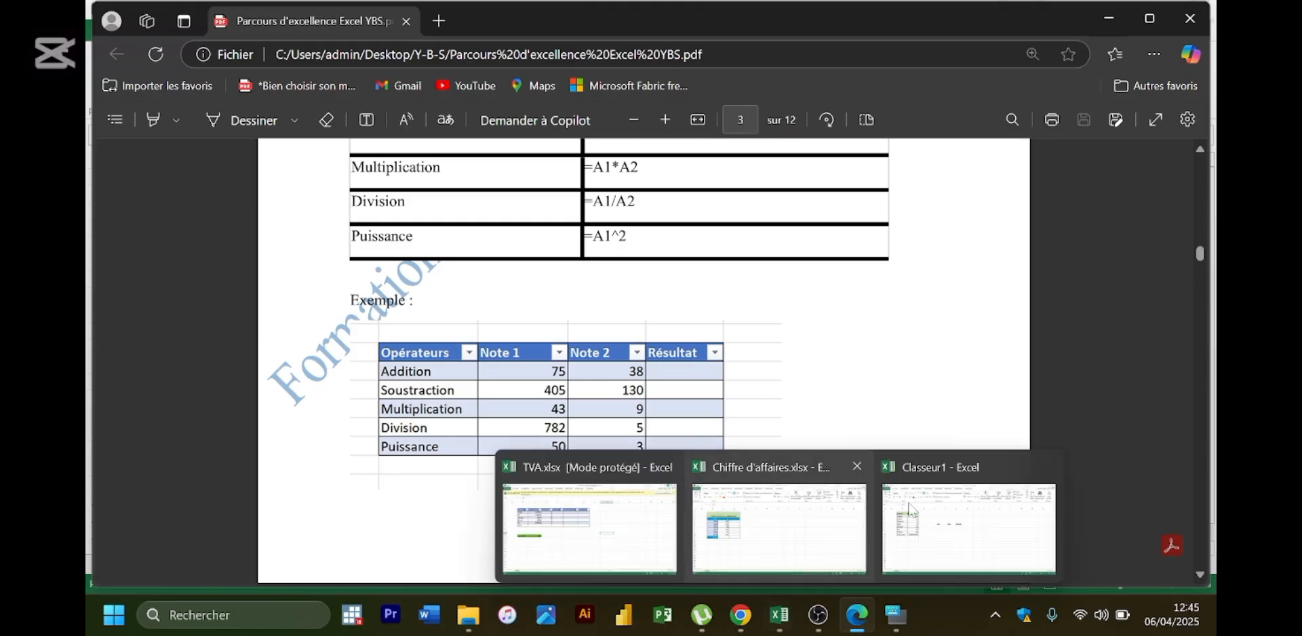
left_click(970, 523)
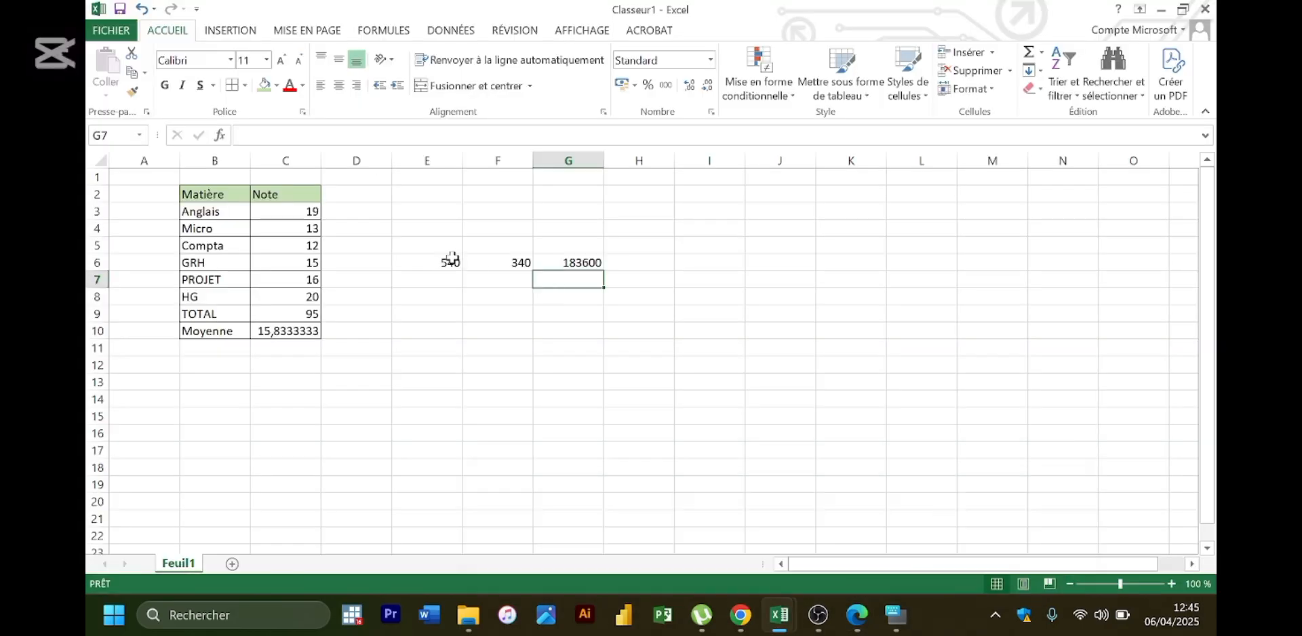
left_click_drag(450, 262, 565, 261)
key("BackSpace")
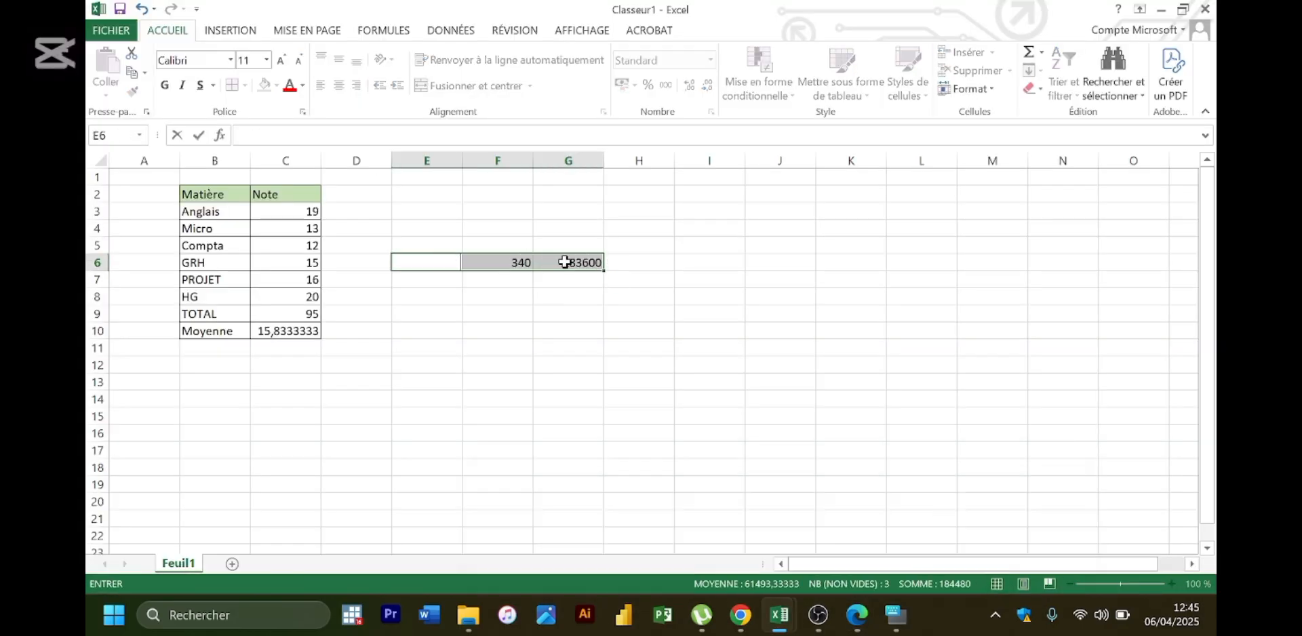
left_click(565, 261)
double_click(565, 262)
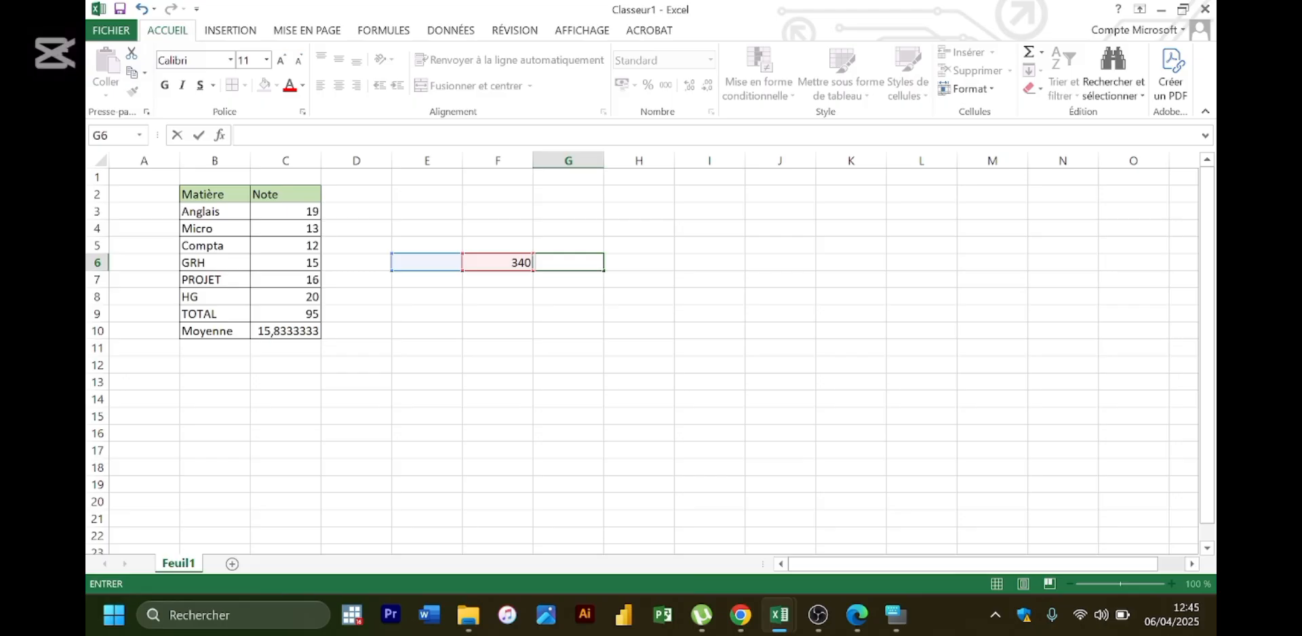
left_click(503, 262)
key("Delete")
key("Delete")
key("Delete")
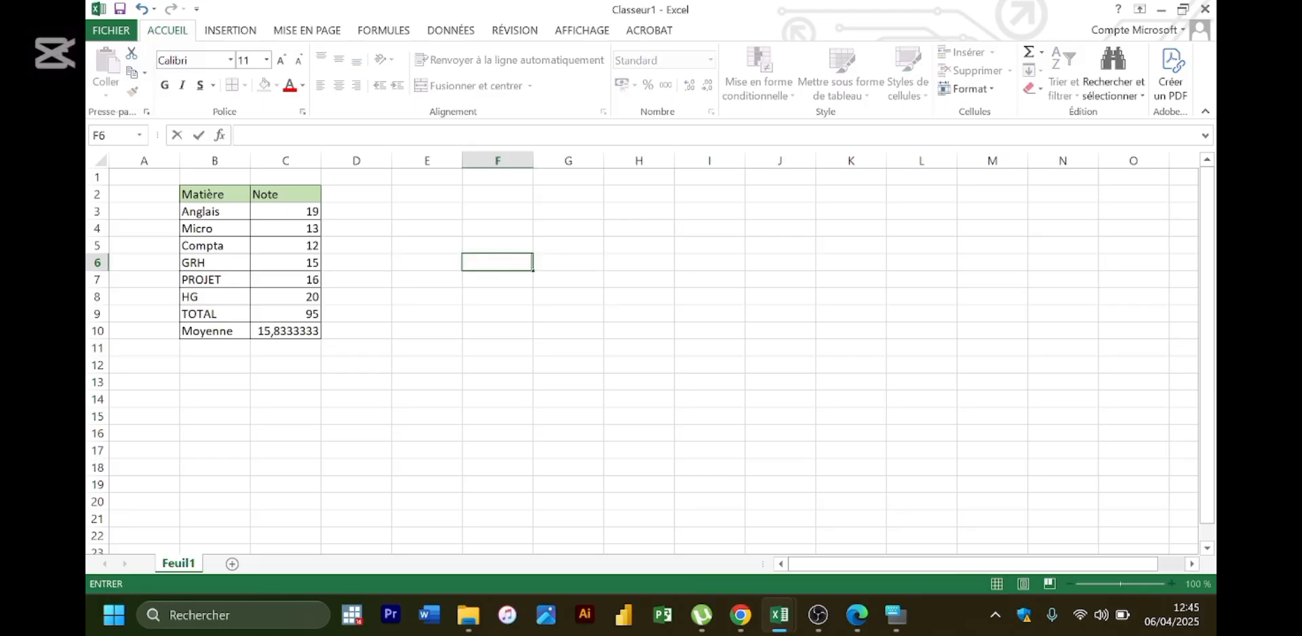
- Enter the column headers Operateurs and Note1 in E2 and F2, using the PDF's example table in Edge as reference
left_click(396, 179)
left_click(406, 197)
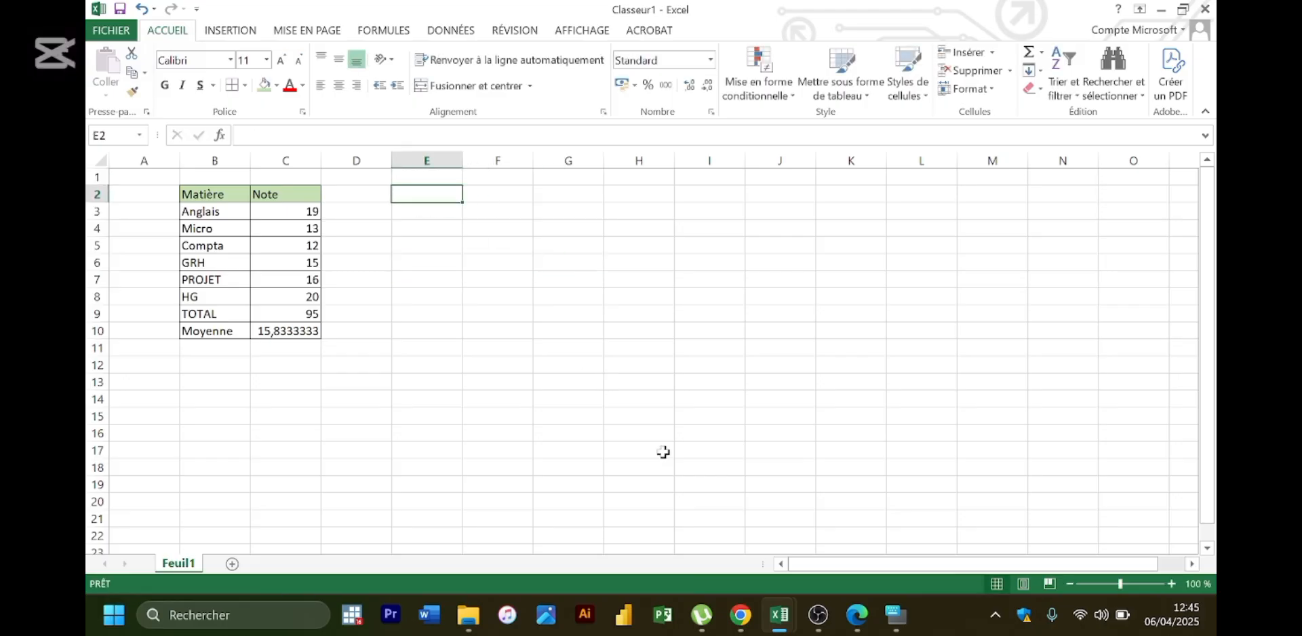
left_click(862, 613)
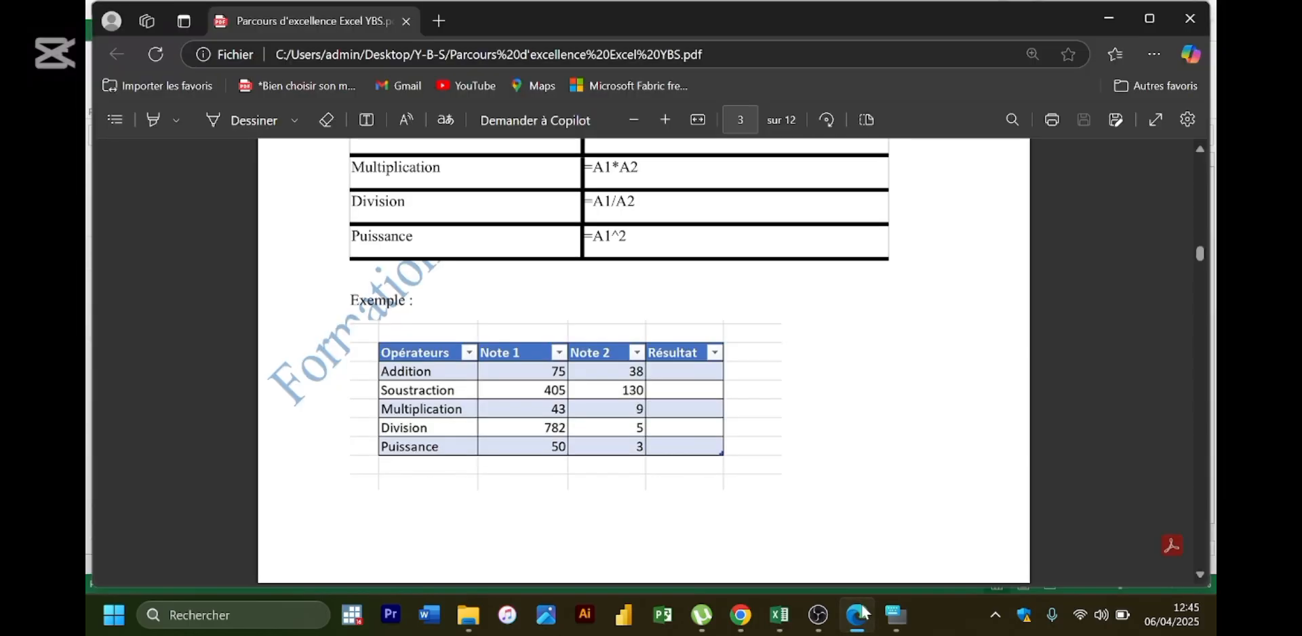
left_click(862, 614)
left_click(862, 614)
left_click(862, 613)
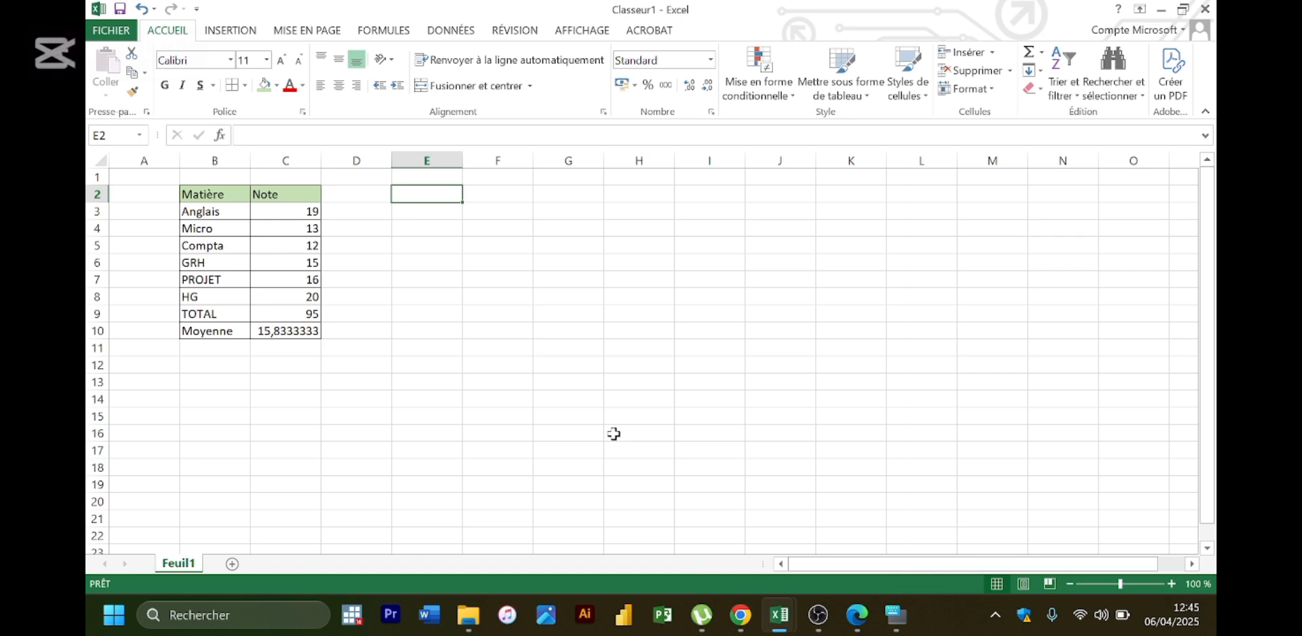
type("Operateurs")
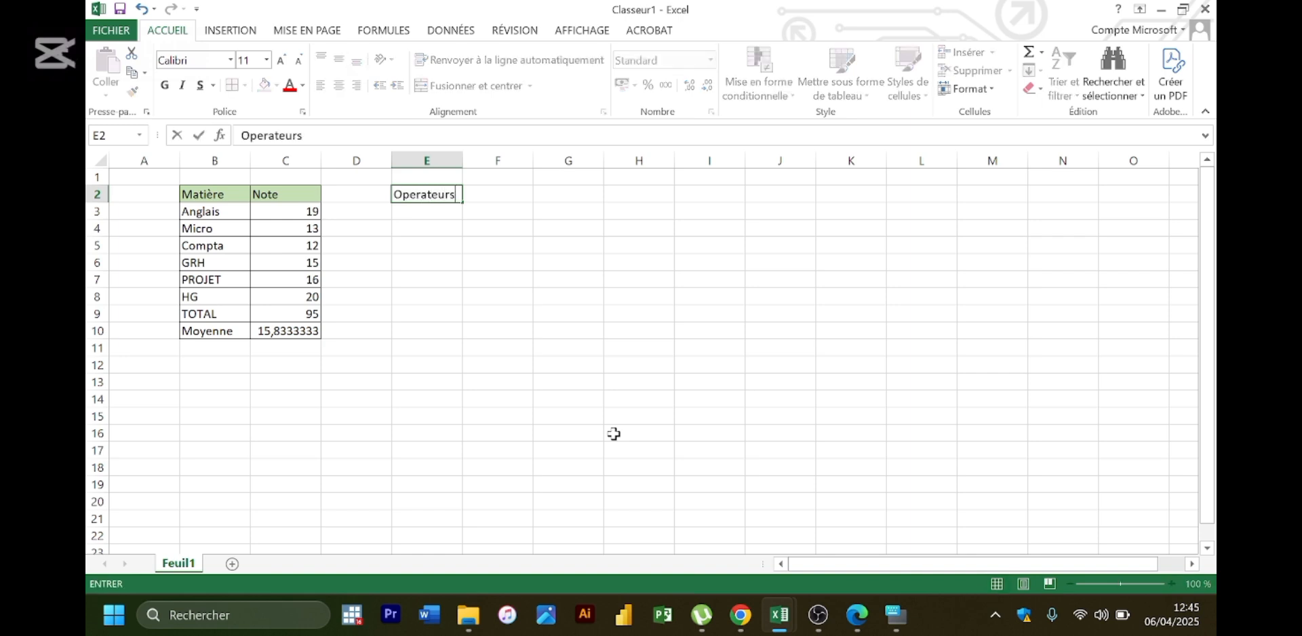
key("Tab")
type("Note")
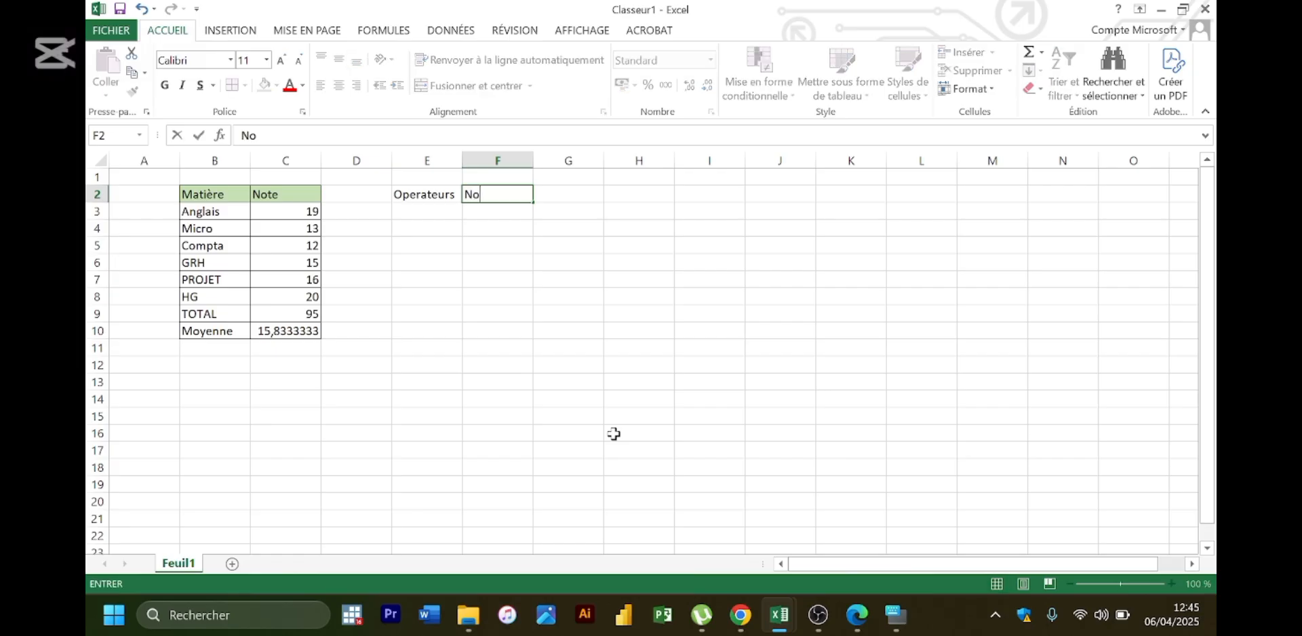
key("Tab")
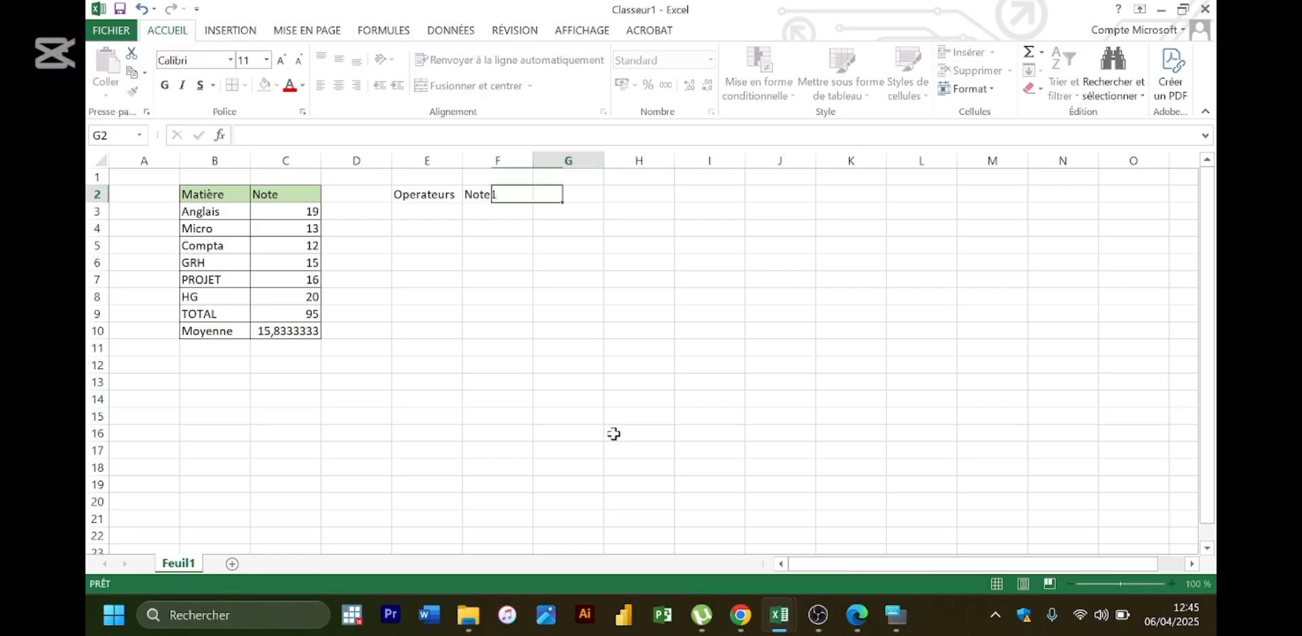
- Enter the remaining column headers Noteé in G2 and Resultats in H2
type("Note&")
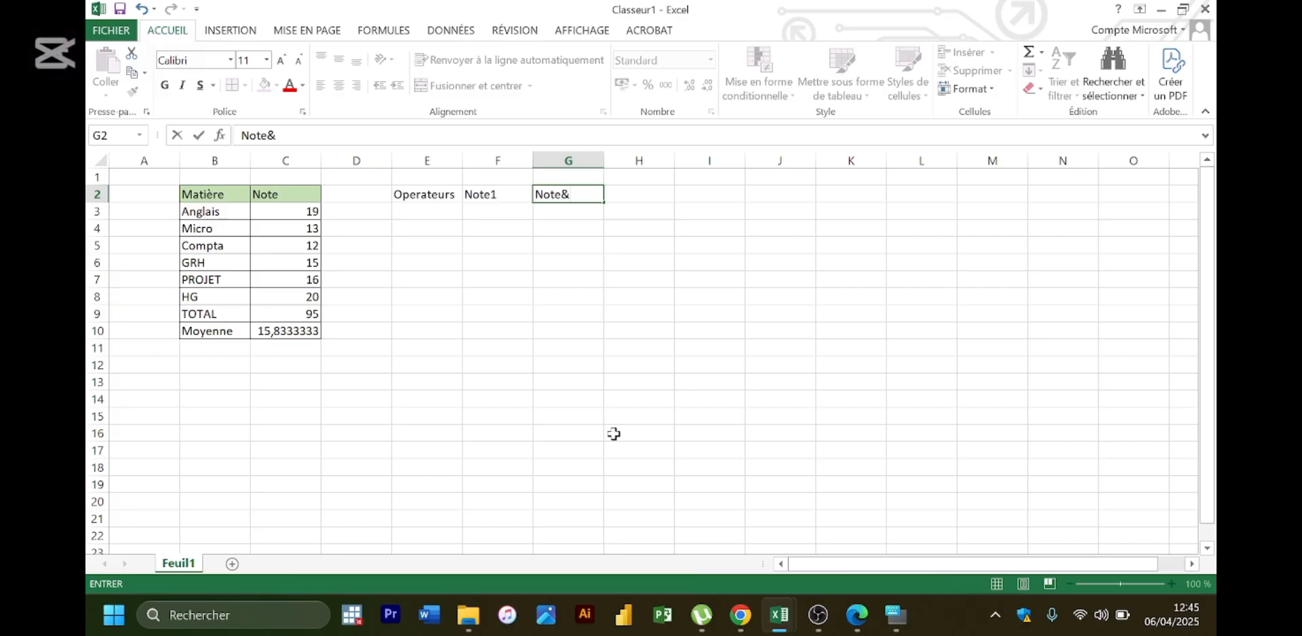
key("BackSpace")
type("é")
key("Tab")
type("Res")
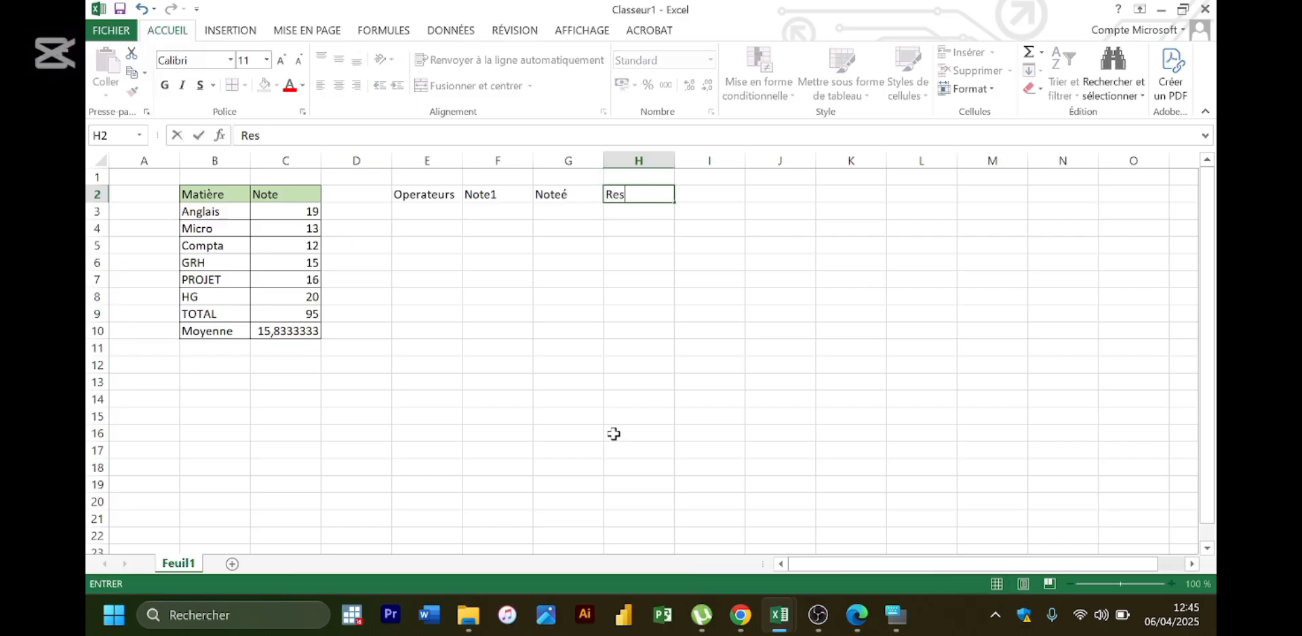
type("ultats")
key("Return")
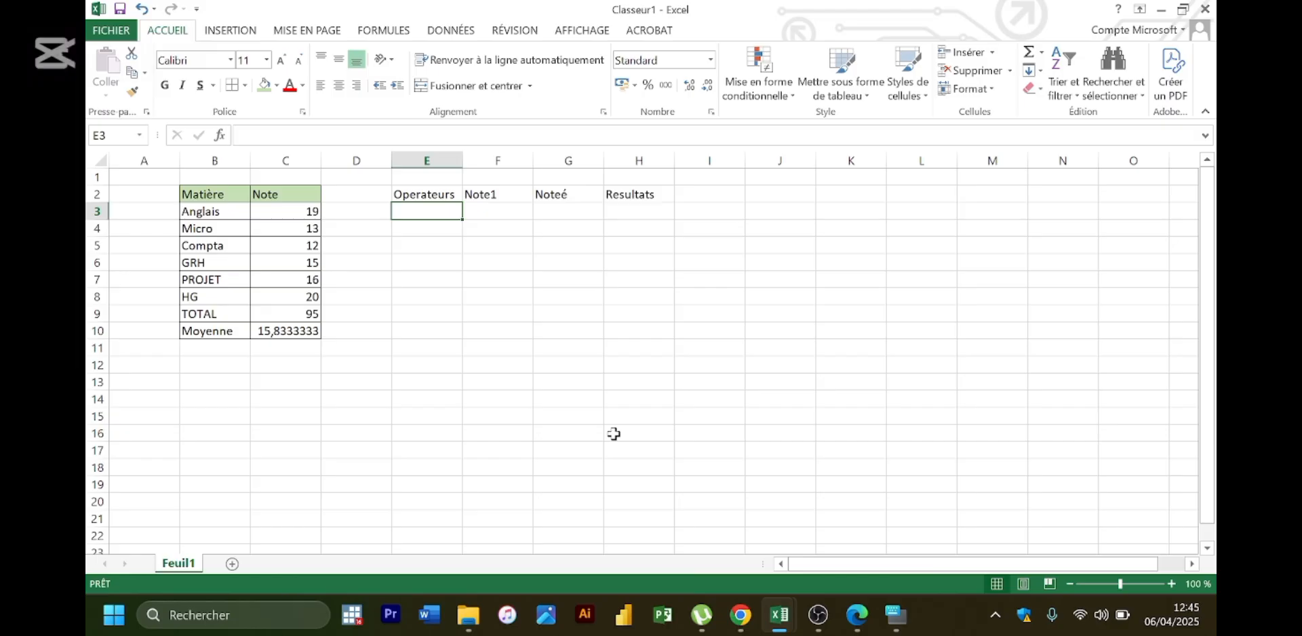
- Enter the operator labels Addition in E3 and Soutraction in E4
type("Additio")
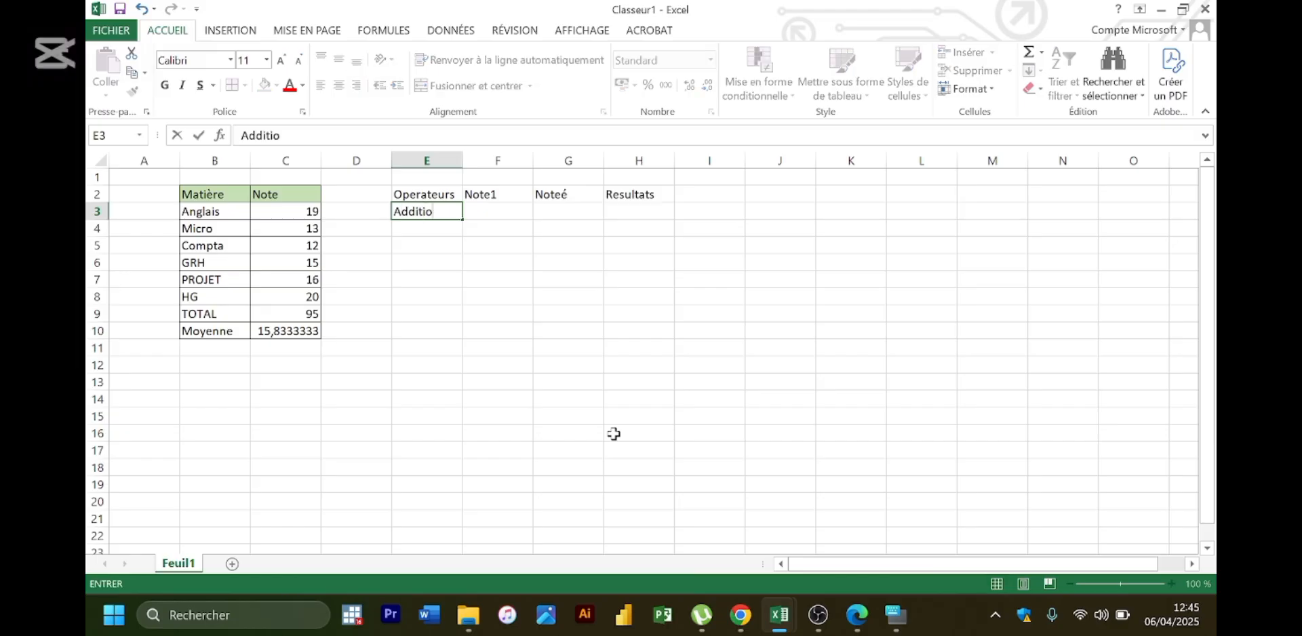
type("n")
key("Return")
type("S")
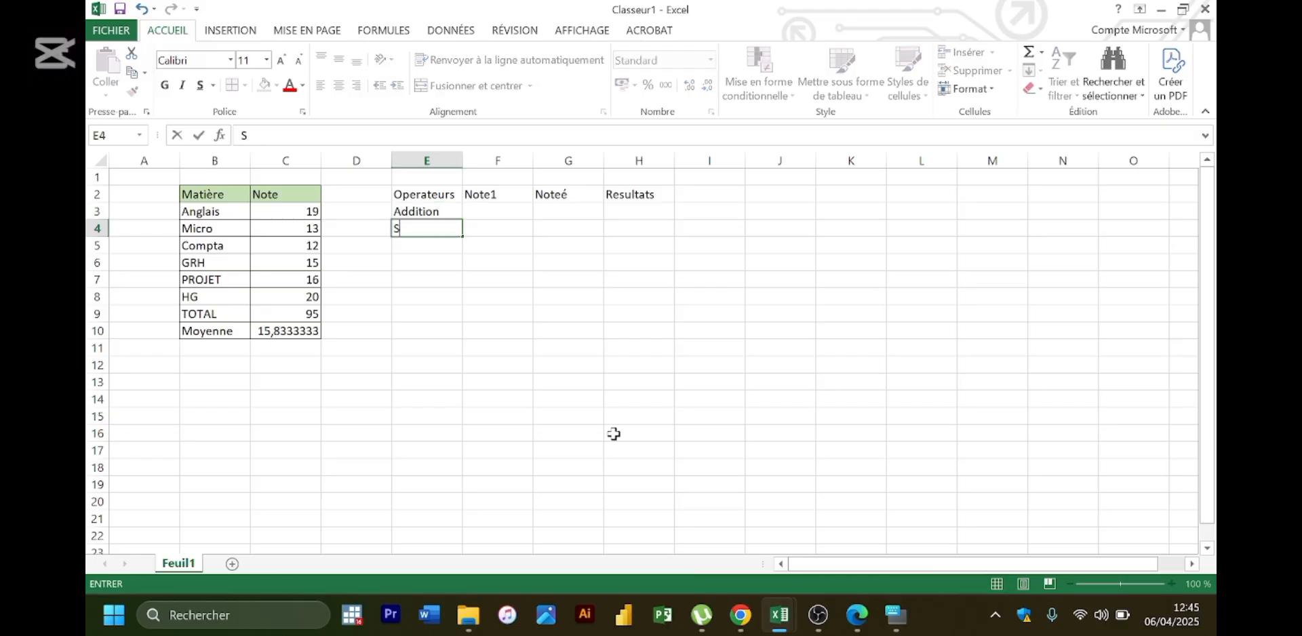
type("outraction")
key("Return")
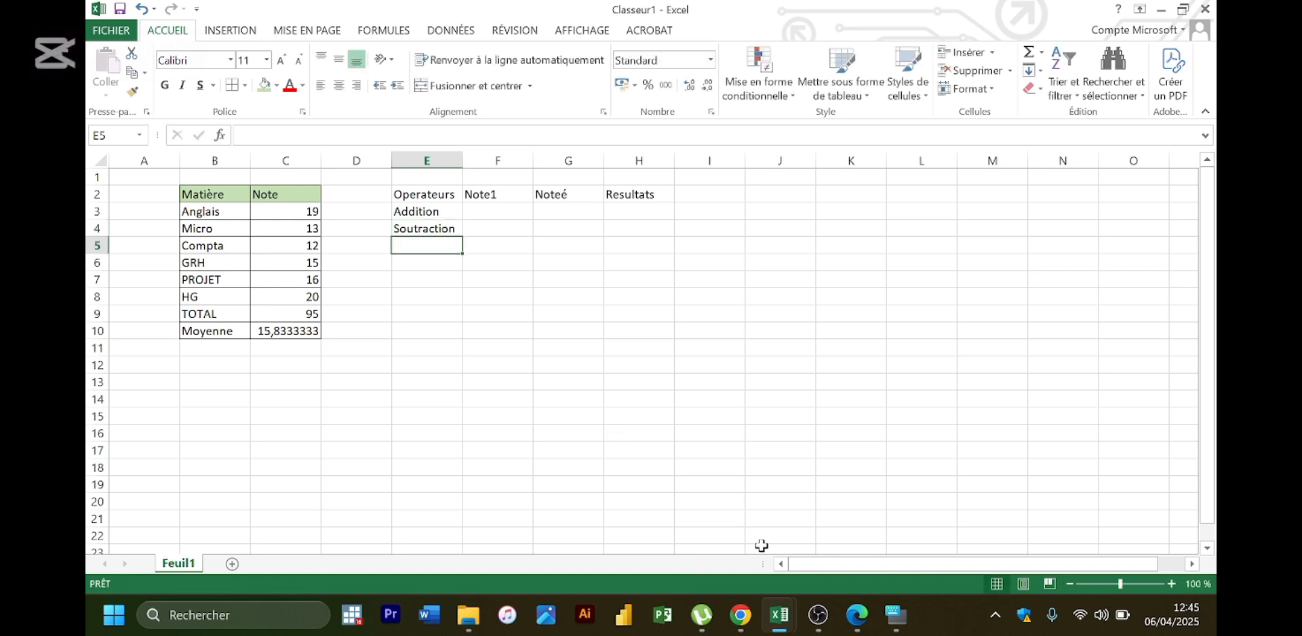
- Enter the operator labels Division in E5 and Puissance in E6, and switch to Edge to compare them with the PDF's example table
type("D")
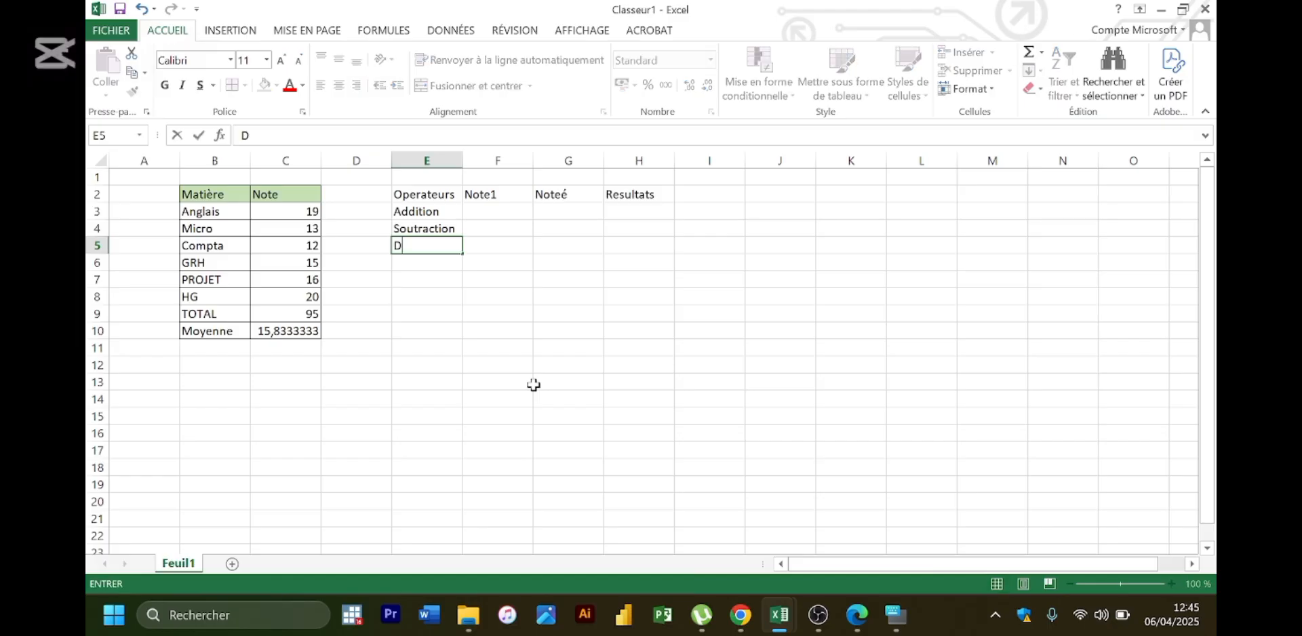
type("ivision")
key("Return")
type("P")
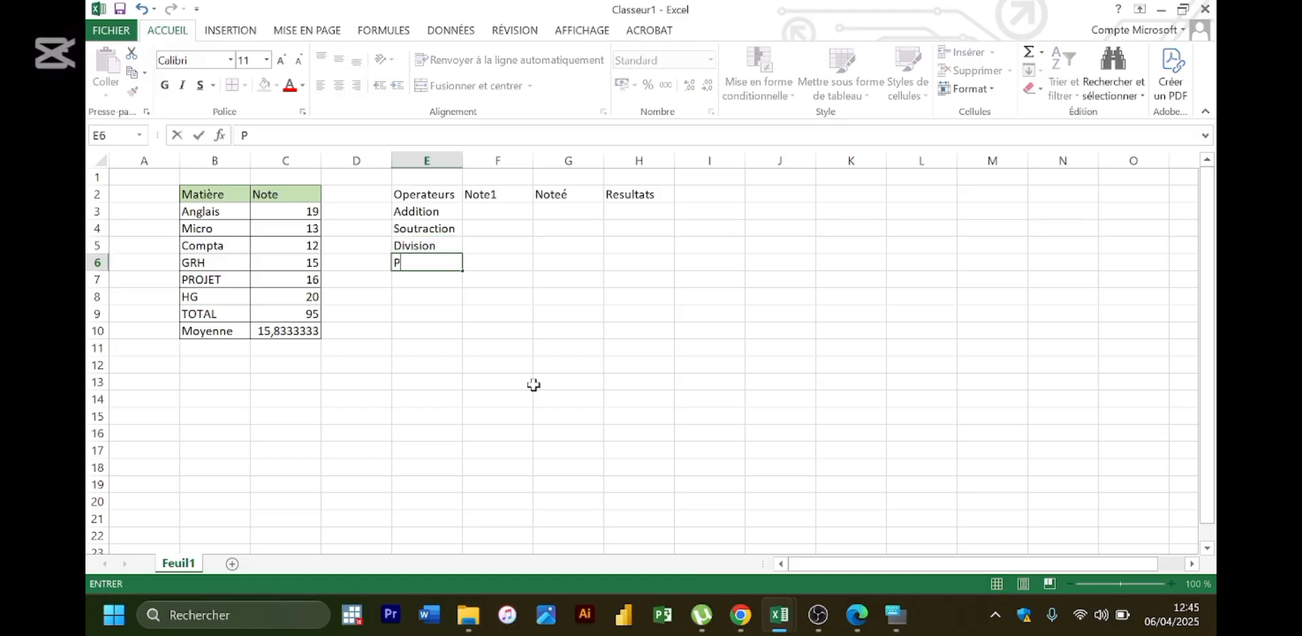
type("uissance")
key("Return")
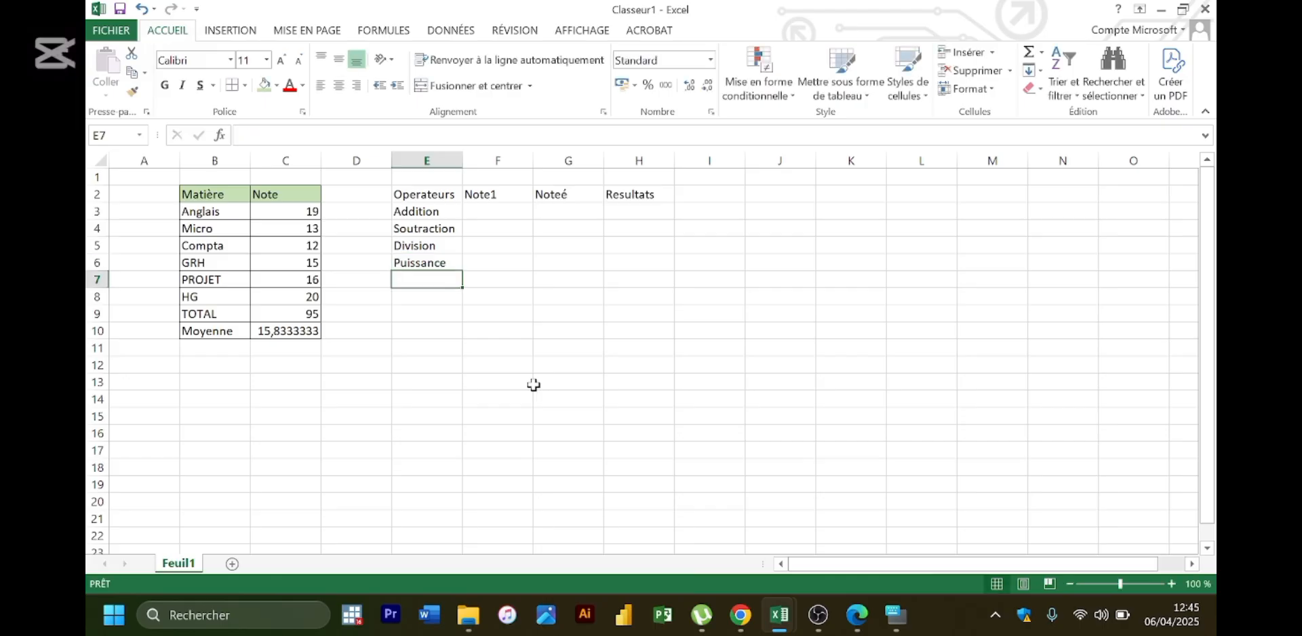
left_click(857, 616)
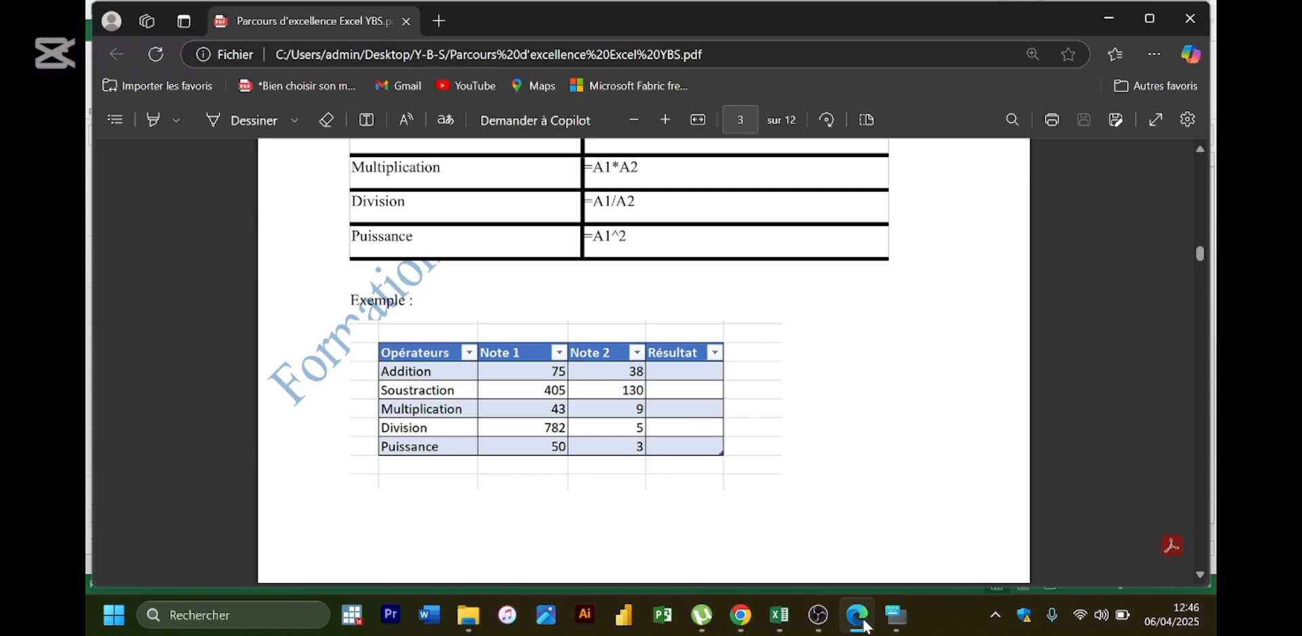
- Review the PDF's operators example table in Edge and return to the Excel workbook
left_click(864, 624)
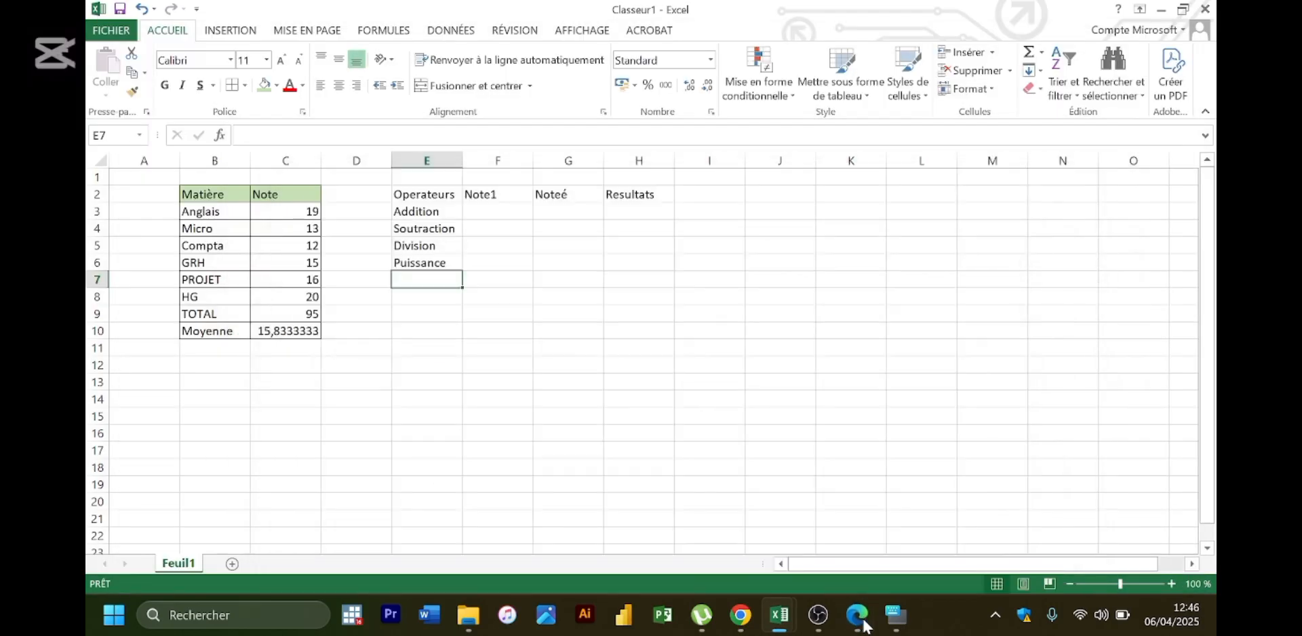
left_click(865, 624)
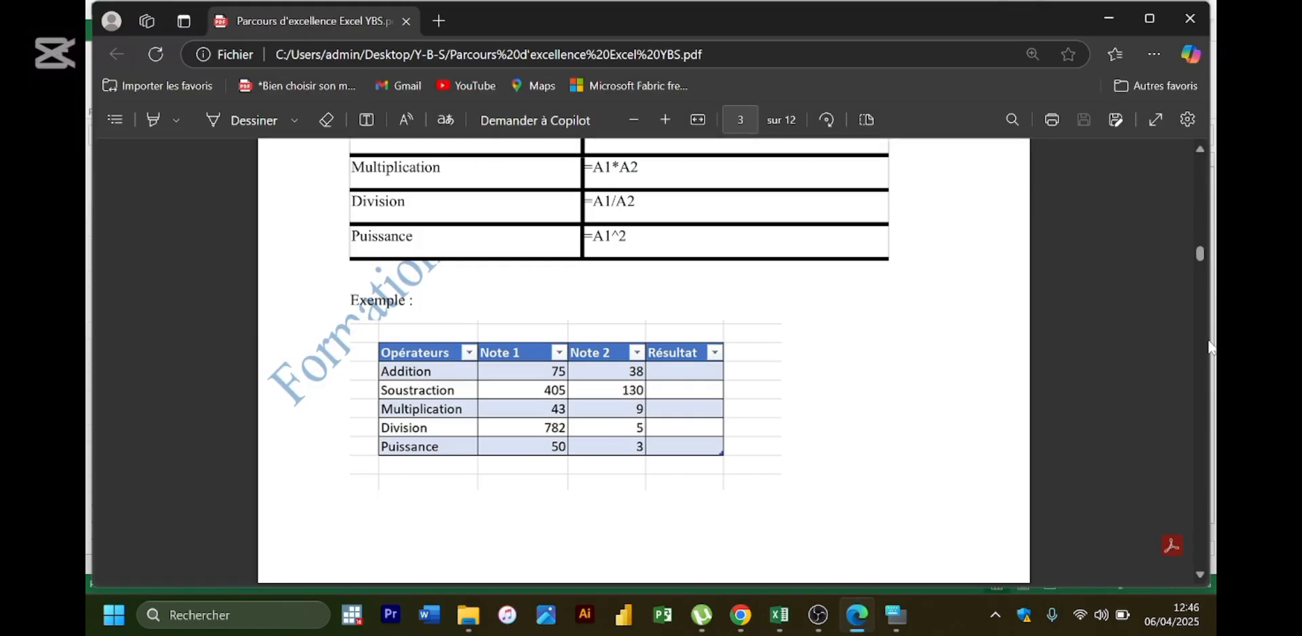
scroll(841, 436, "down", 3)
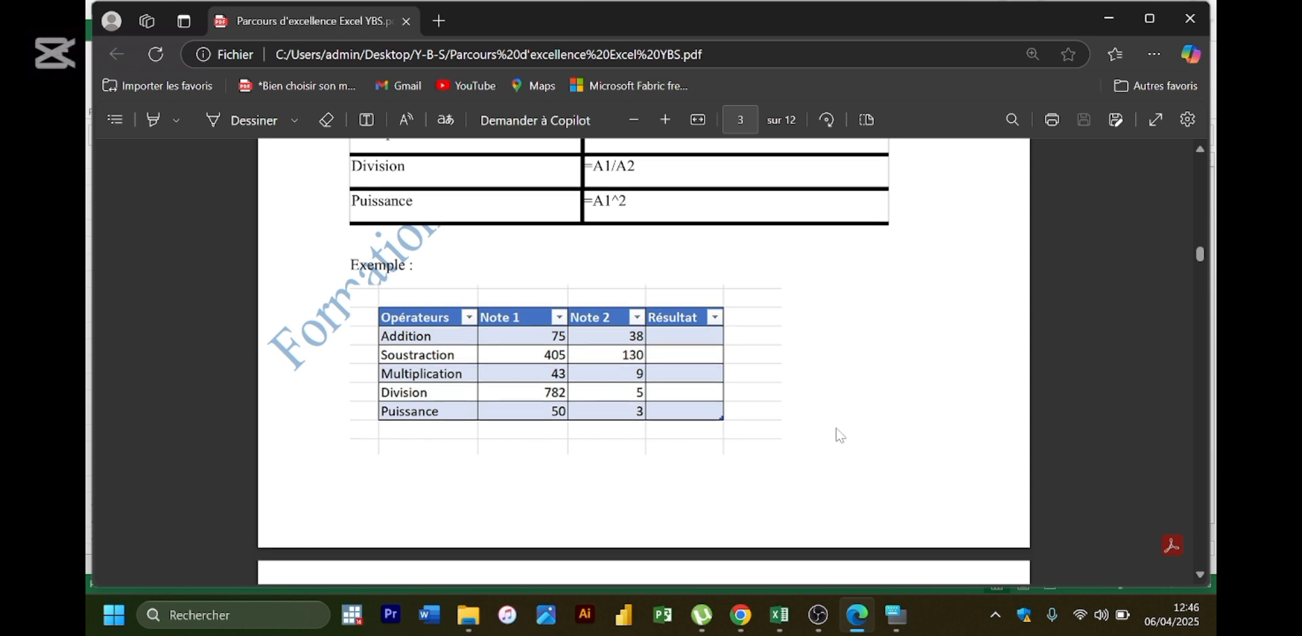
scroll(841, 436, "down", 3)
scroll(841, 436, "up", 4)
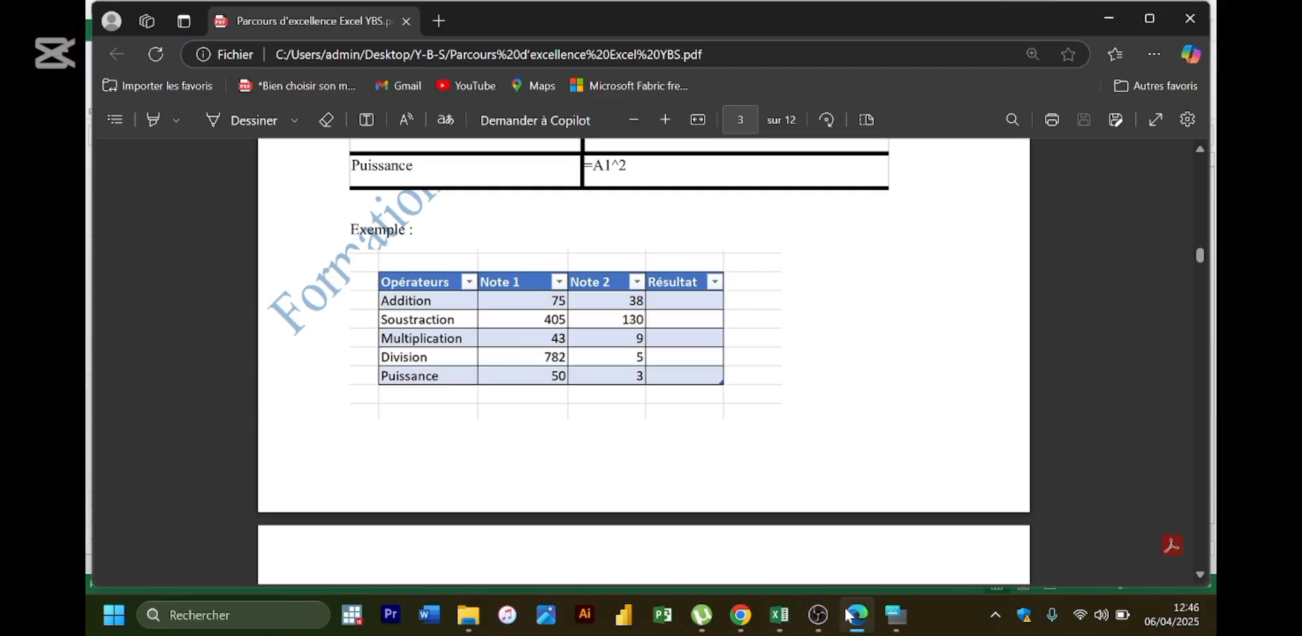
left_click(779, 615)
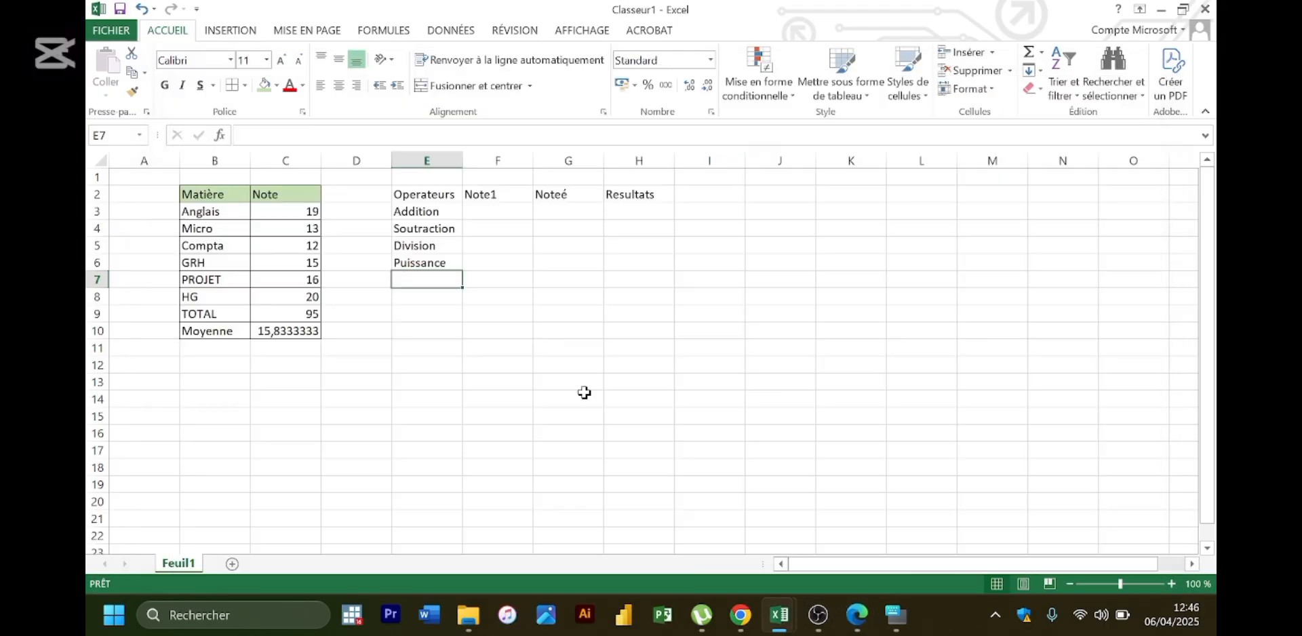
- Enter the Note1 values 65 for Addition in F3 and 37 for Soutraction in F4
left_click(484, 211)
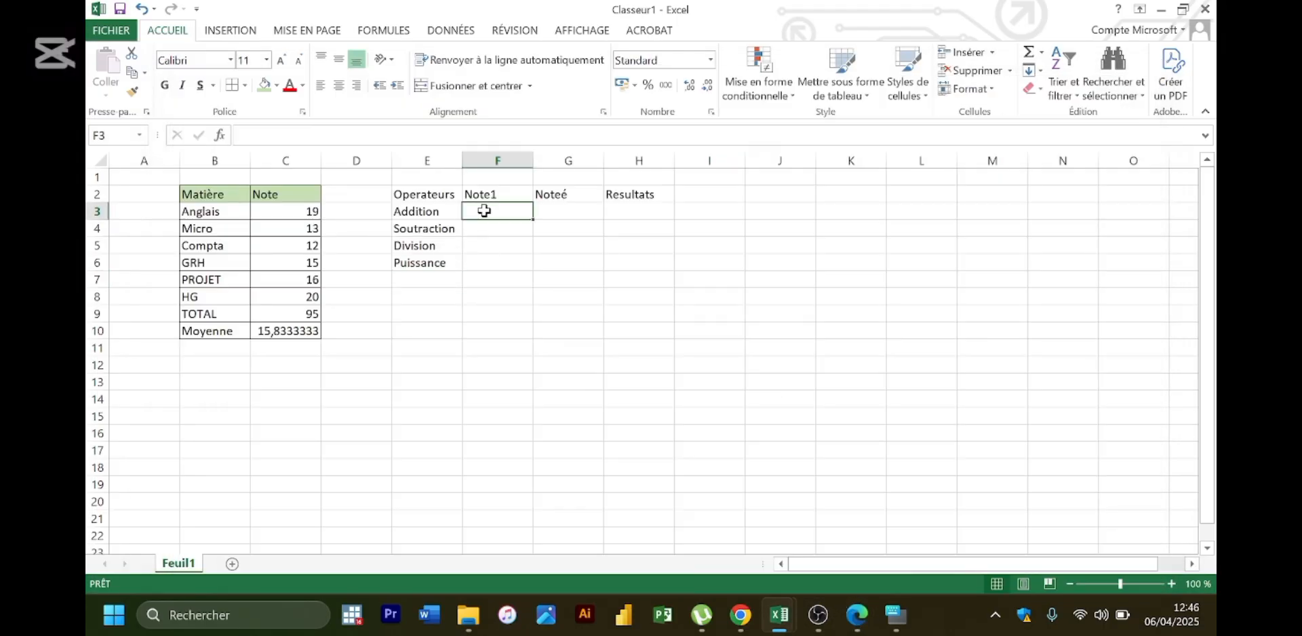
type("65")
key("Return")
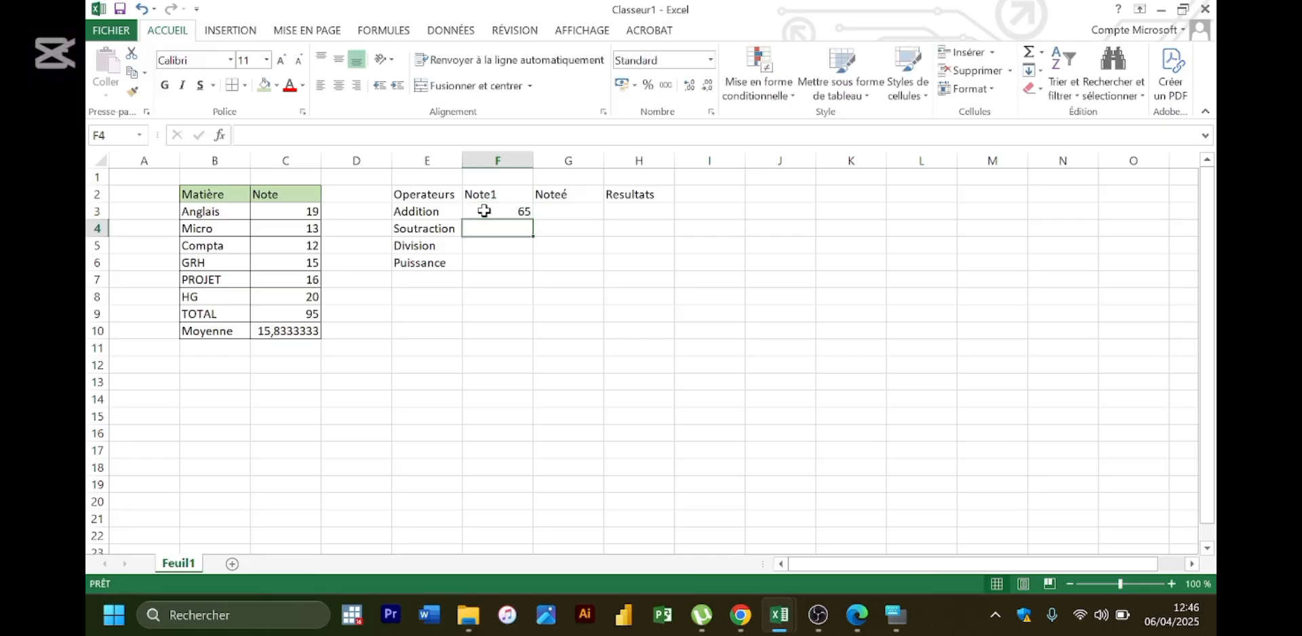
type("37")
key("Return")
- Enter 456 as the Note1 value for Division in F5
type("4657")
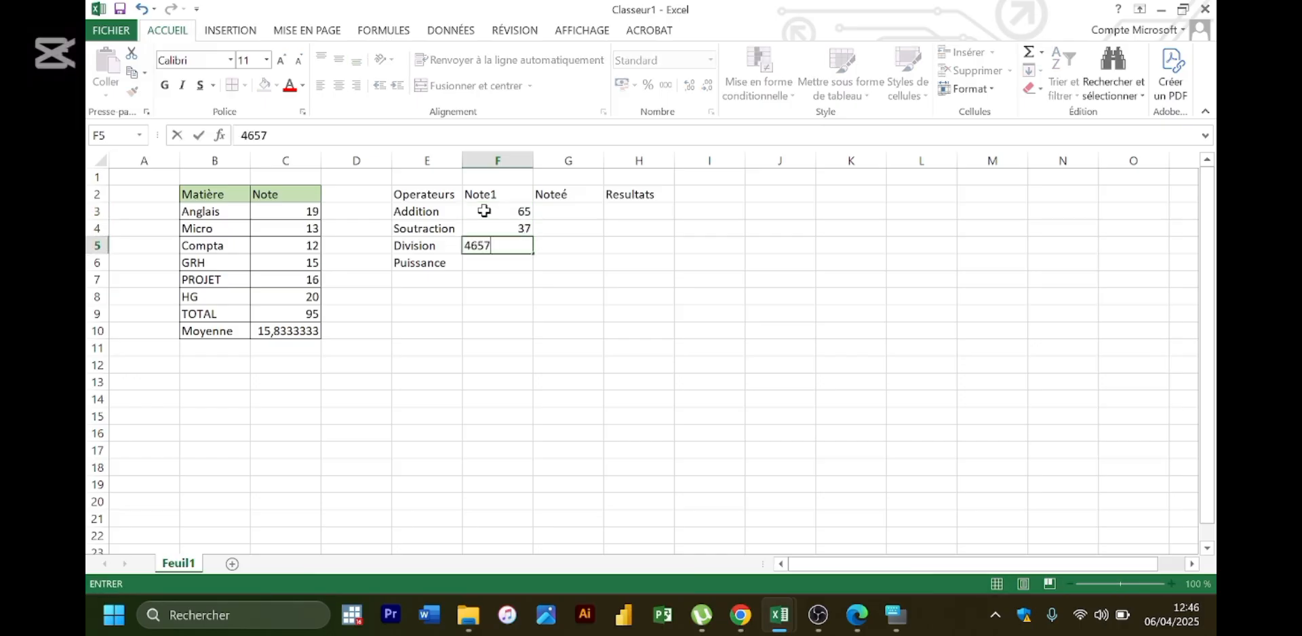
key("Return")
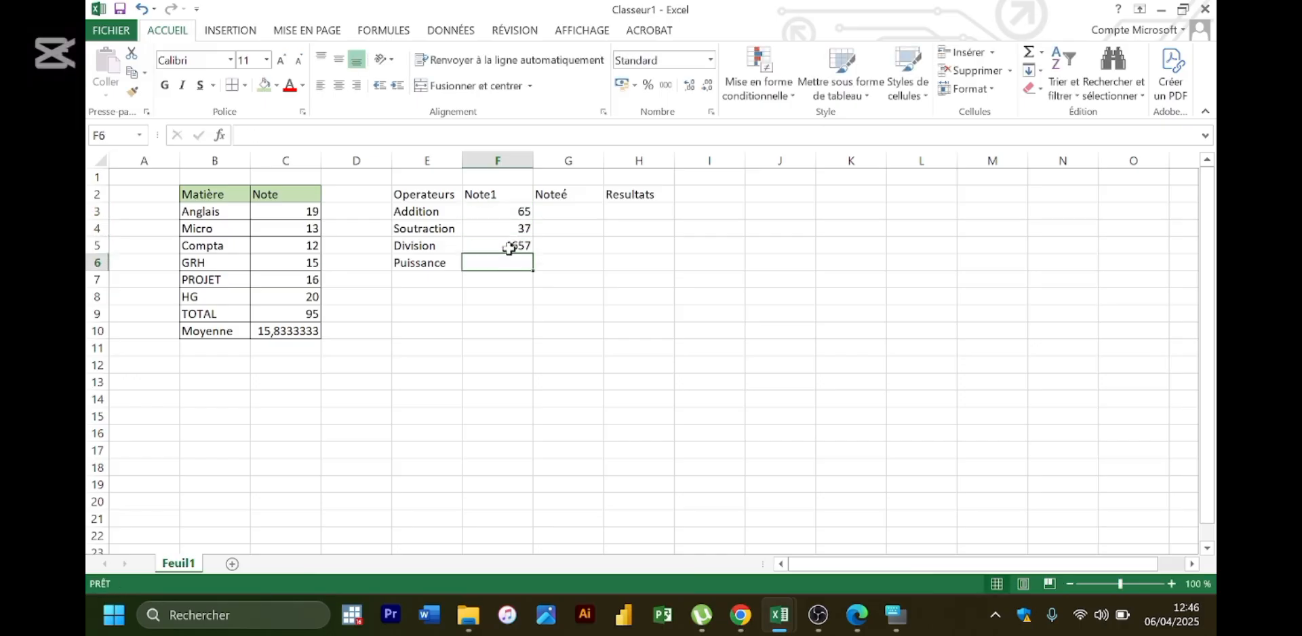
left_click(510, 245)
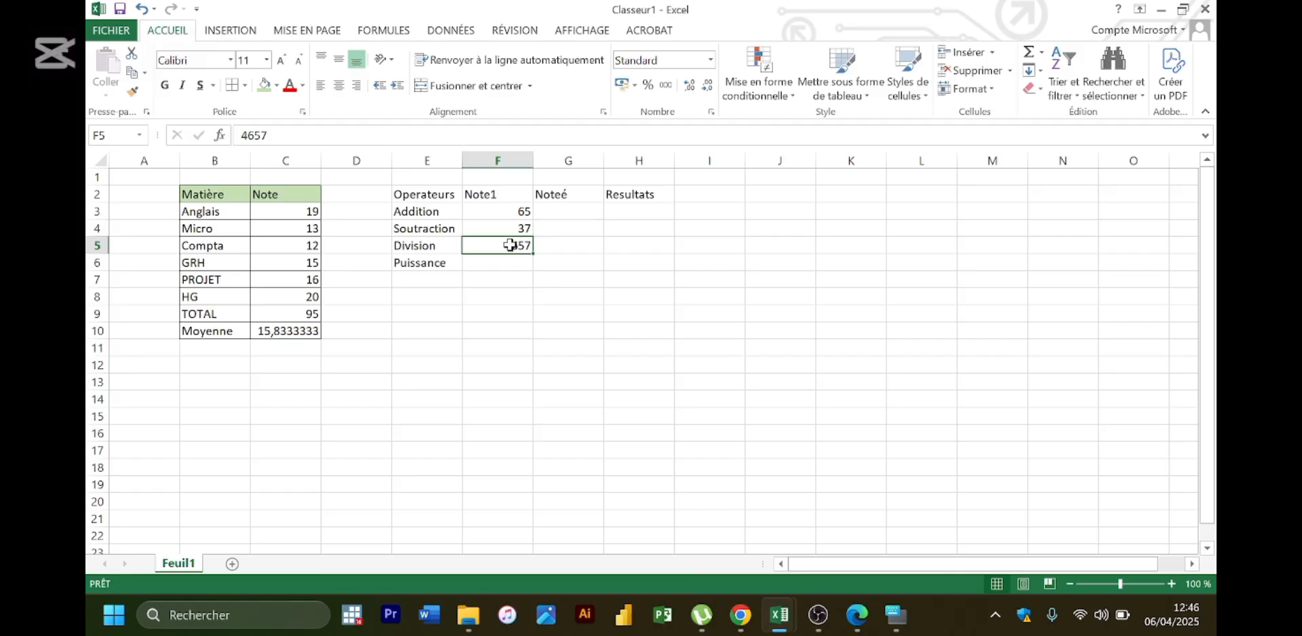
type("456")
key("Return")
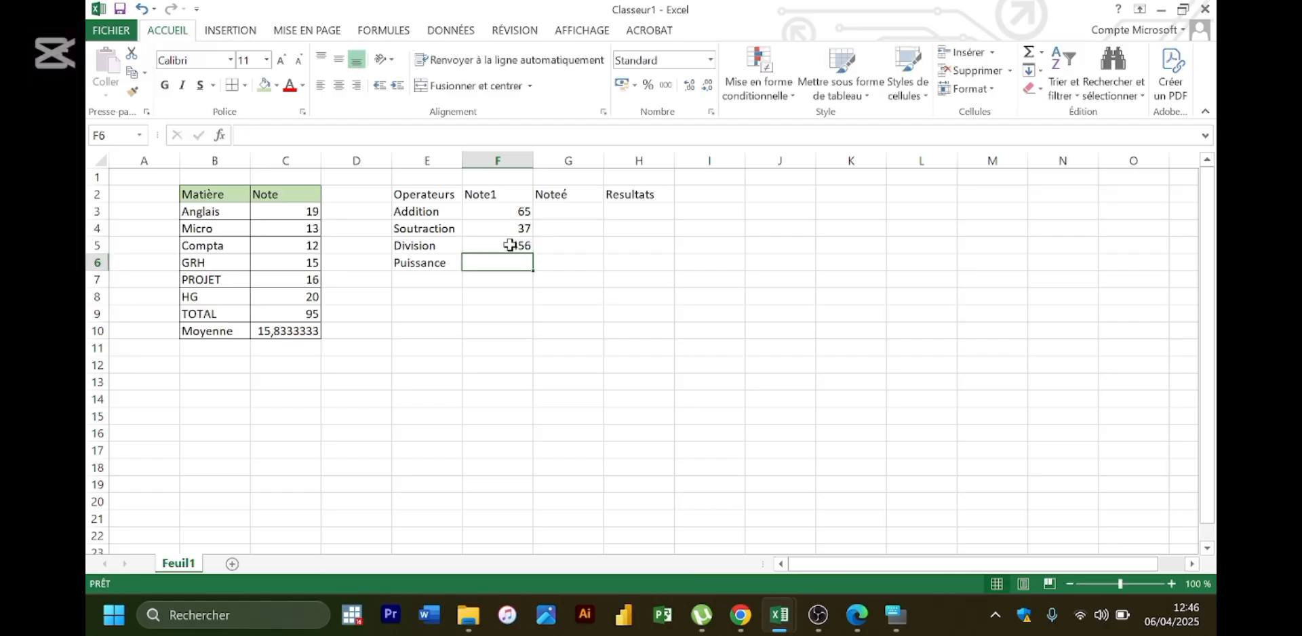
- Enter 4 as the Note1 value for Puissance in F6
type("890")
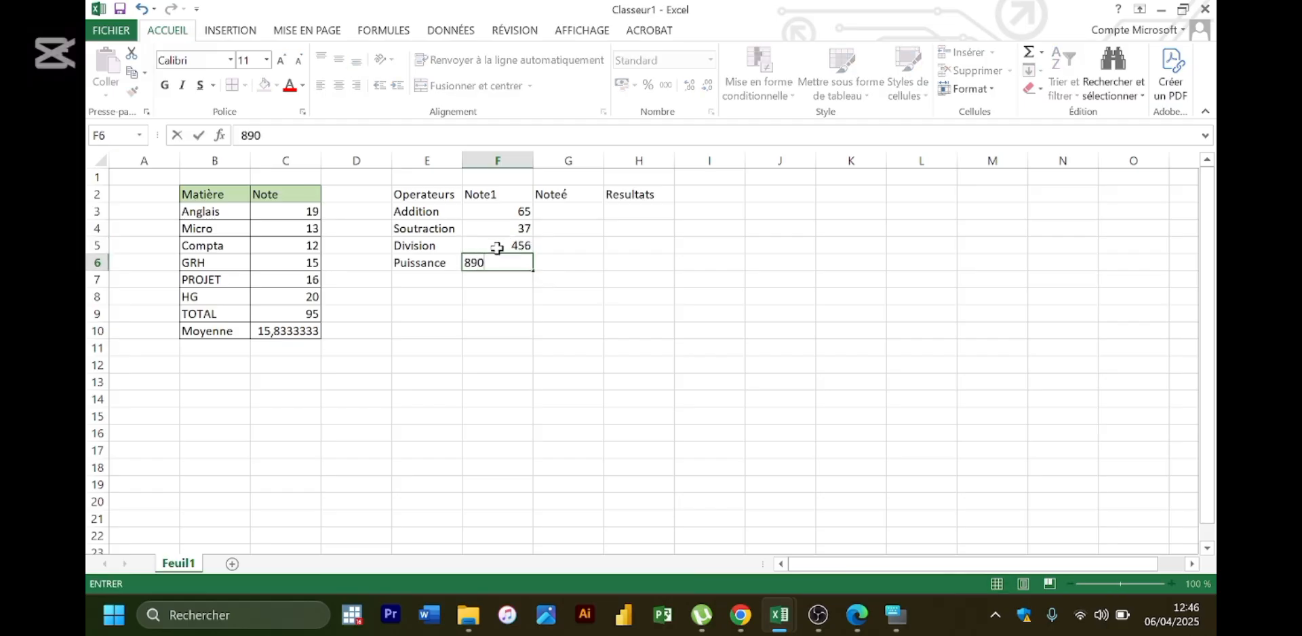
key("Return")
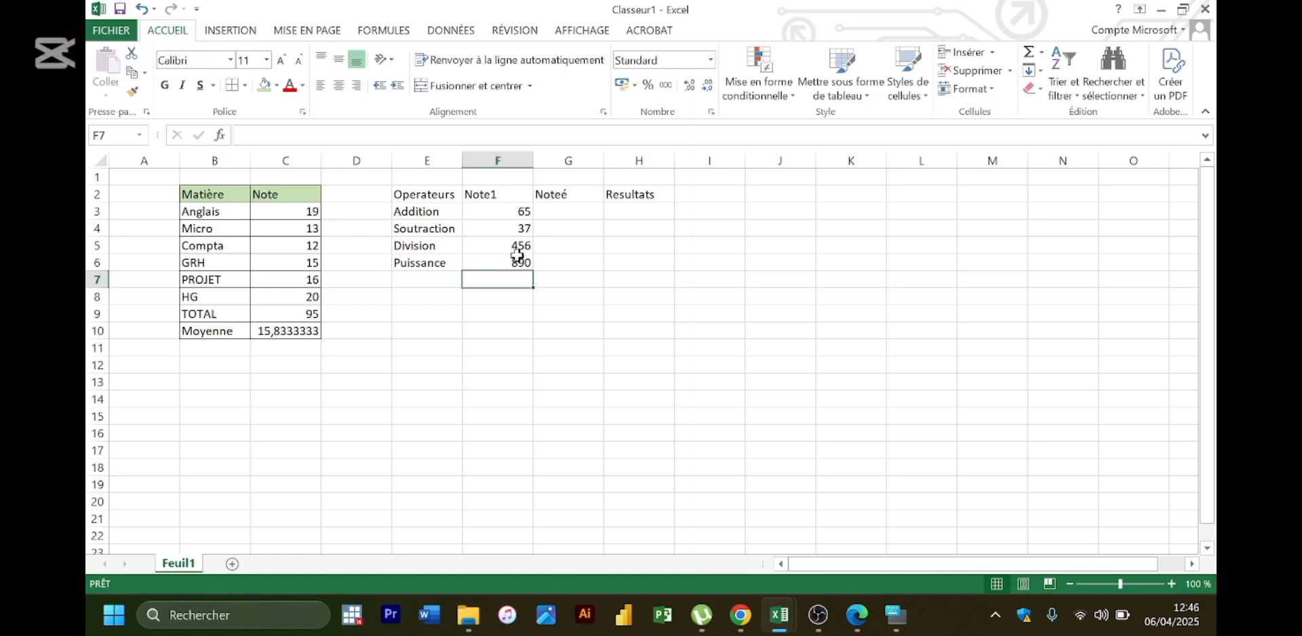
left_click(514, 263)
type("4")
key("Return")
- Correct the misspelled column header in G2 to Note2
left_click(573, 195)
double_click(573, 195)
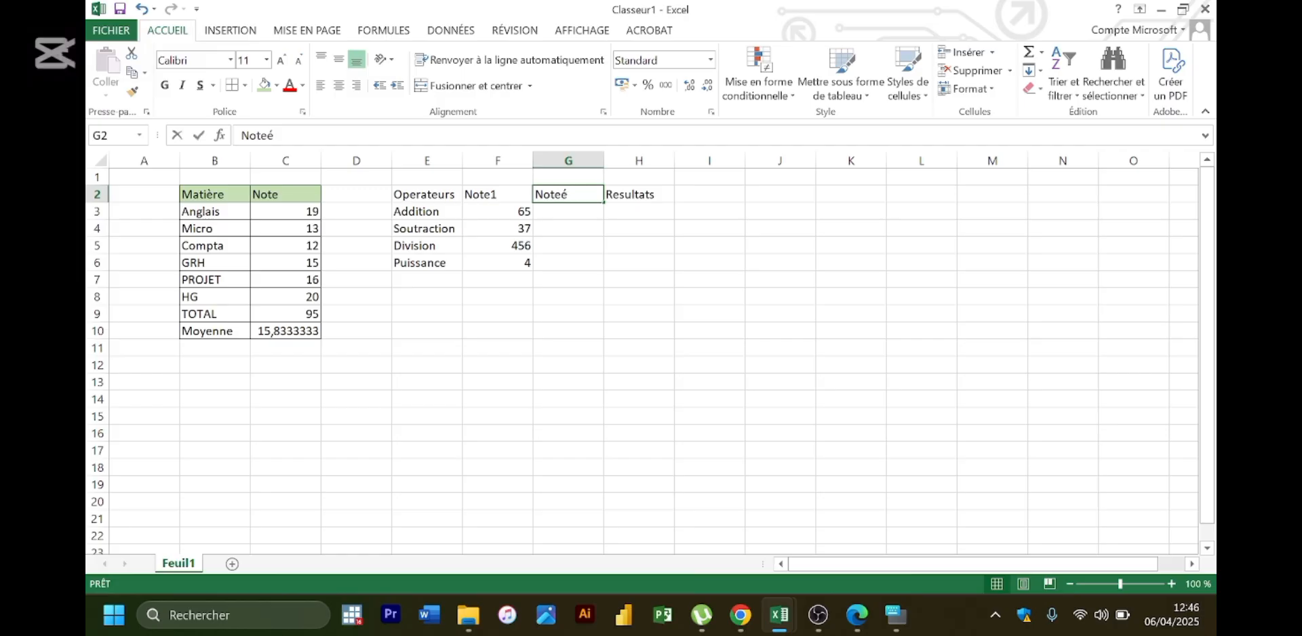
key("BackSpace")
type("2")
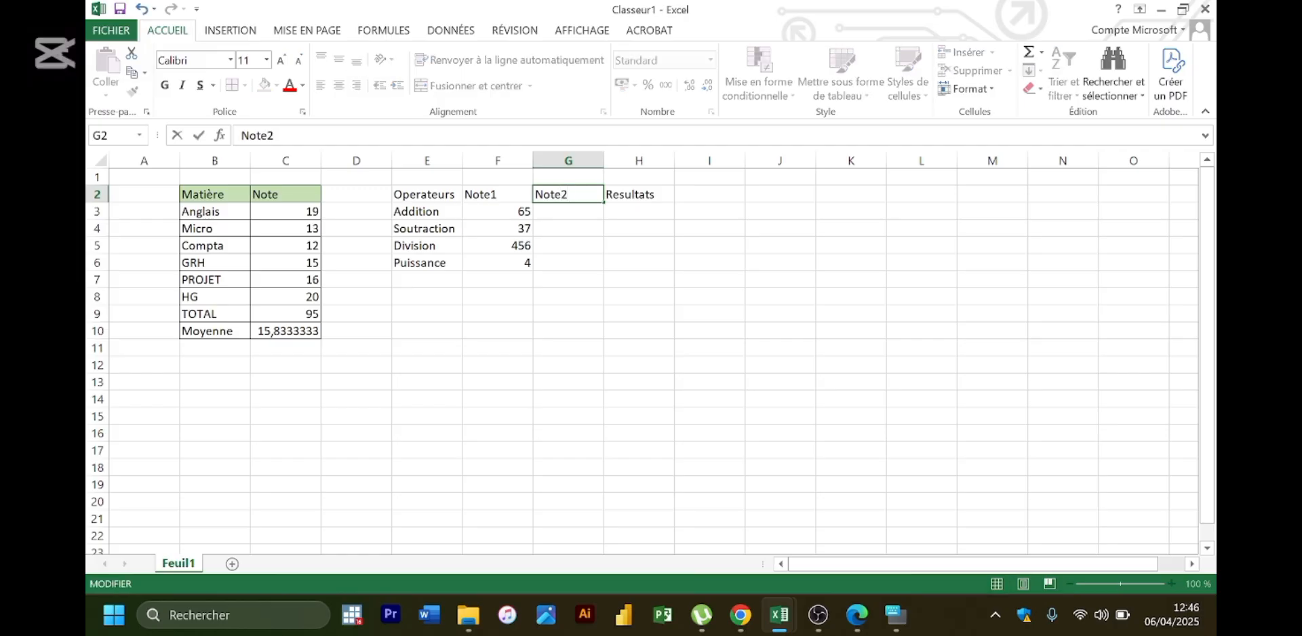
key("Return")
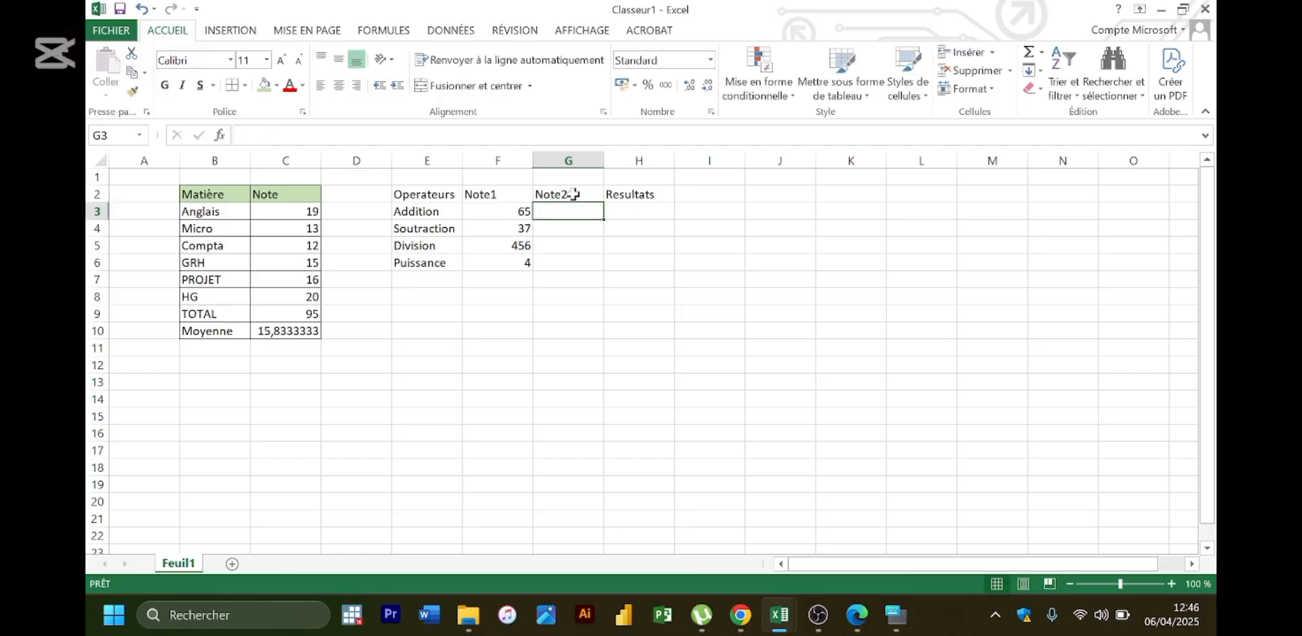
- Enter the Note2 values 45 for Addition in G3 and 35 for Soutraction in G4
type("45")
key("Return")
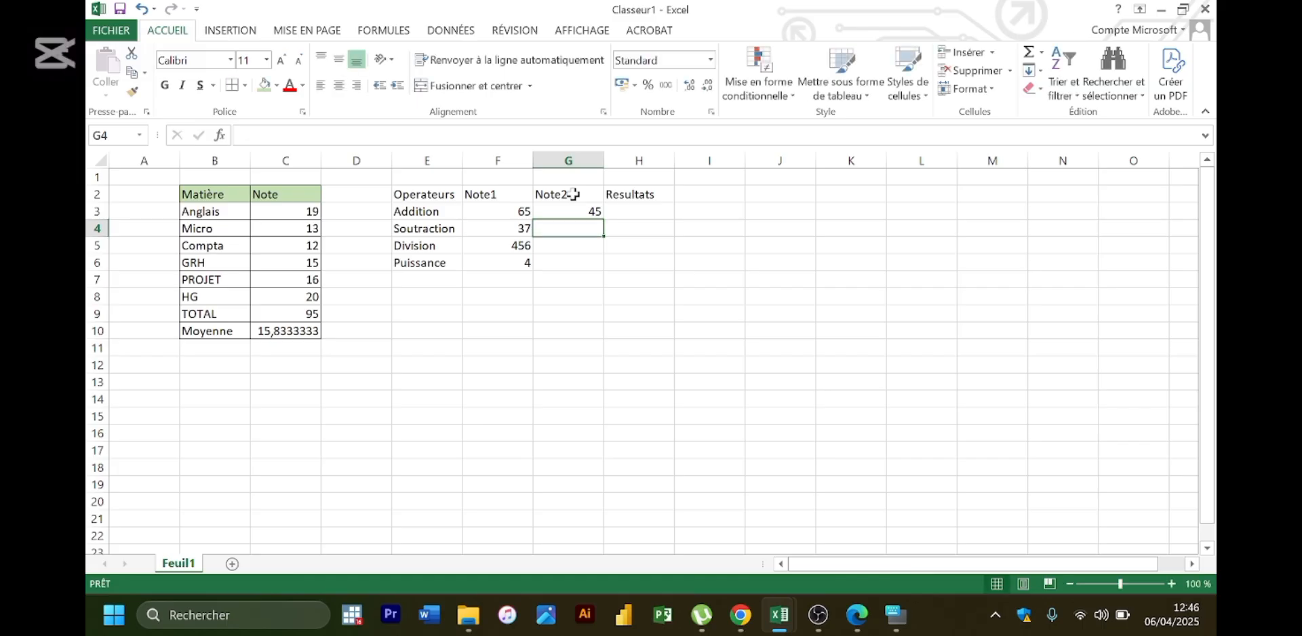
type("35")
key("Return")
- Enter the Note2 values 47 for Division in G5 and 2 for Puissance in G6
type("EY")
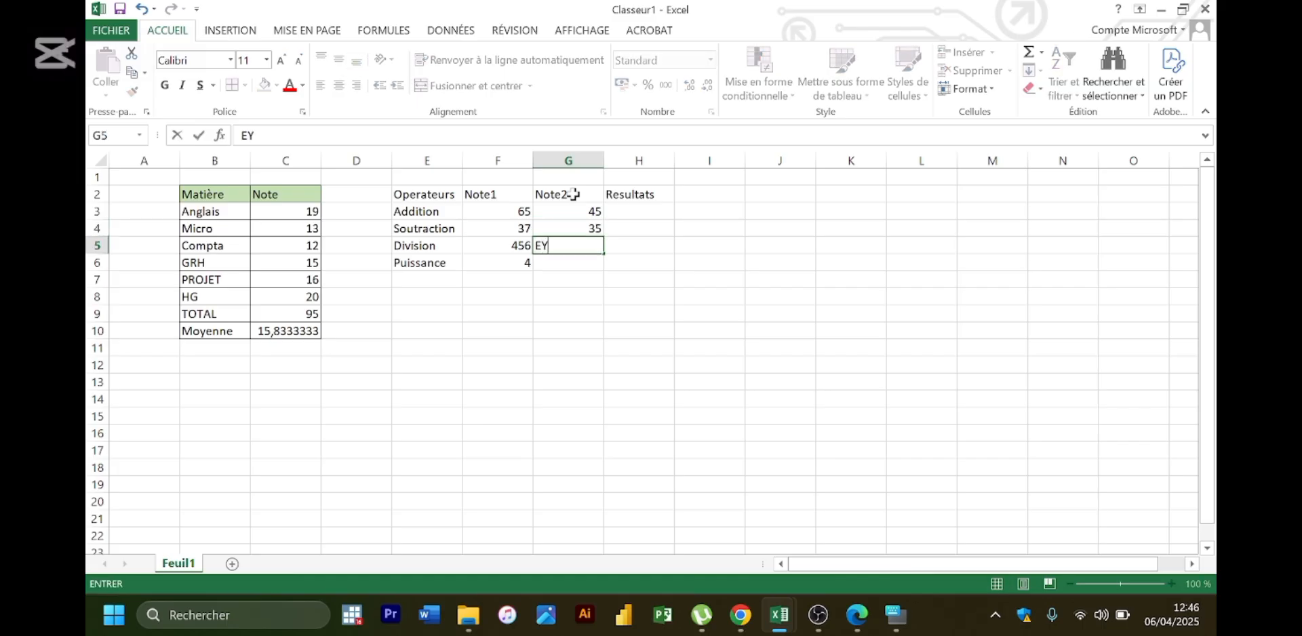
key("BackSpace")
key("BackSpace")
type("47")
key("Return")
type("2")
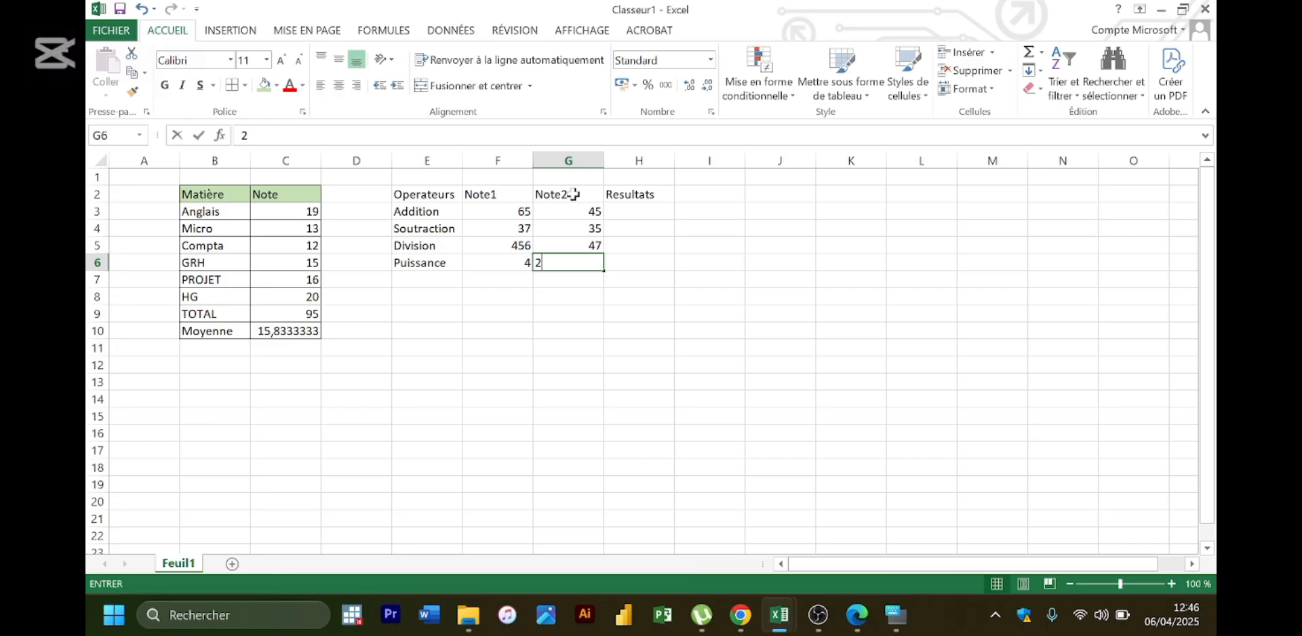
key("Return")
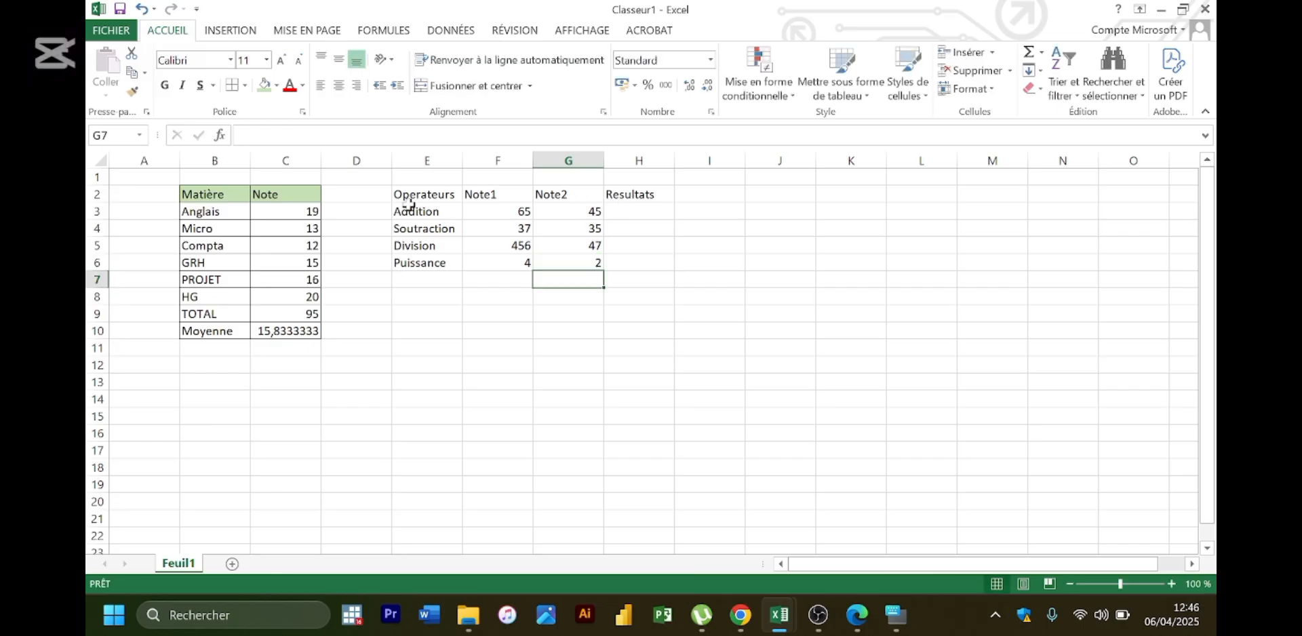
- Apply borders to every cell of the operators table, E2:H6
left_click_drag(407, 194, 648, 255)
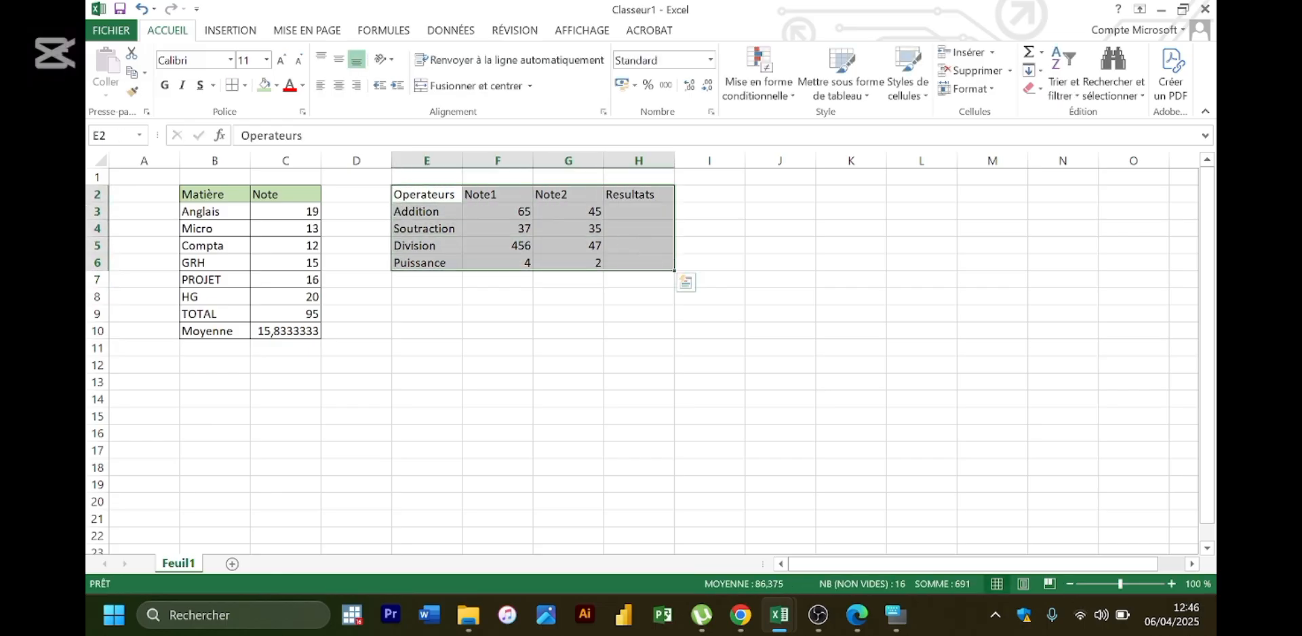
left_click(231, 86)
left_click(563, 308)
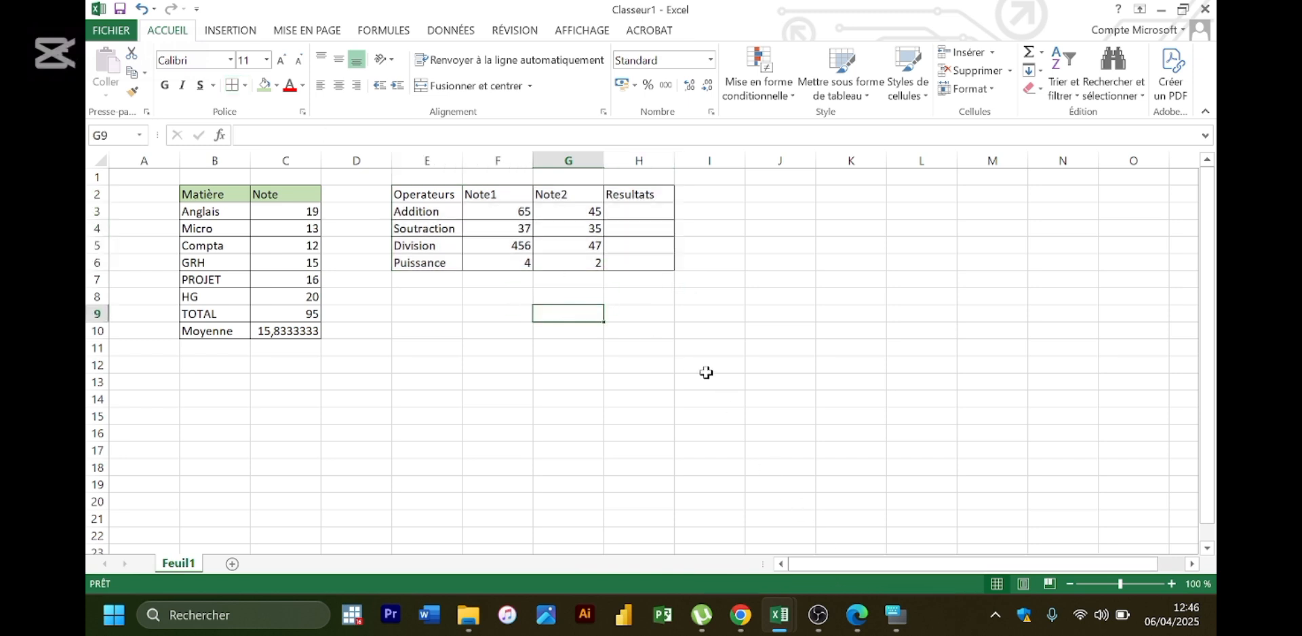
- Calculate the Addition result in H3 with the formula =F3+G3
left_click(624, 213)
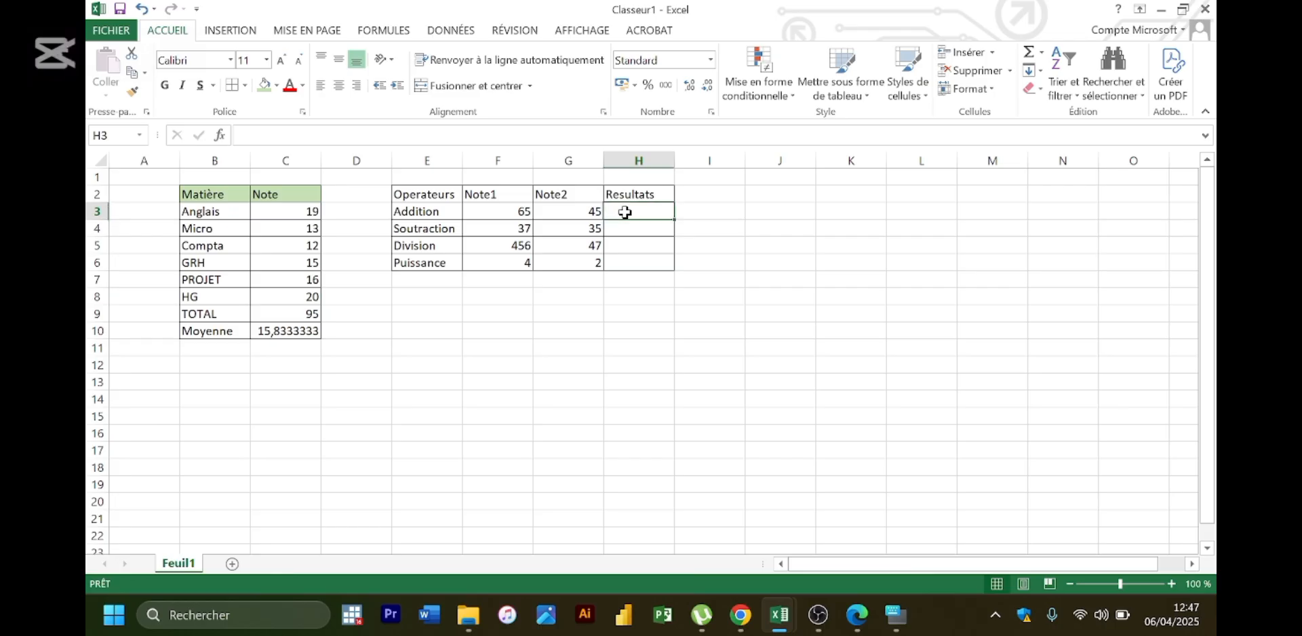
type("=")
left_click(517, 209)
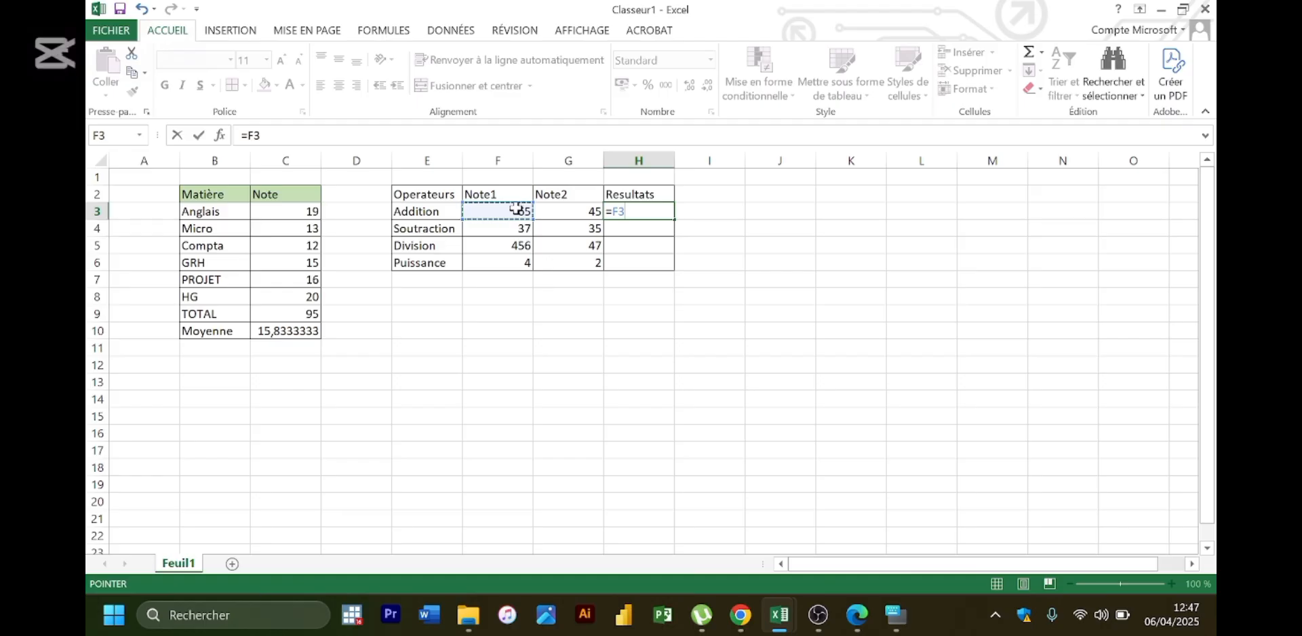
type("+")
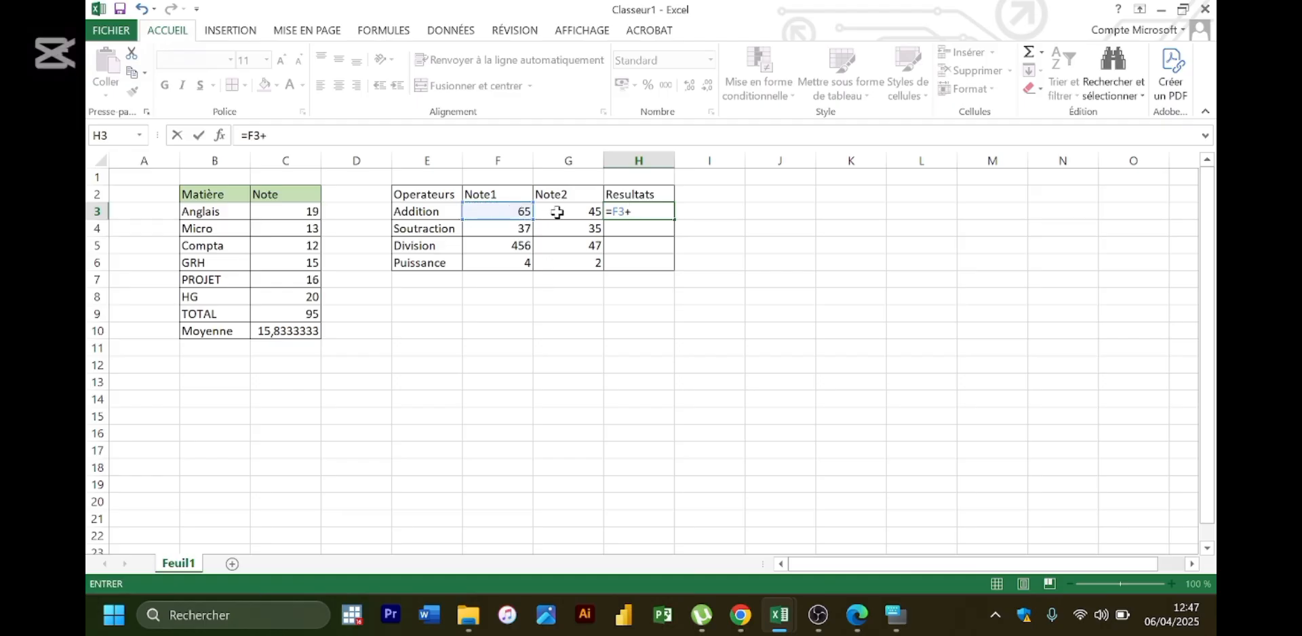
left_click(557, 212)
key("Return")
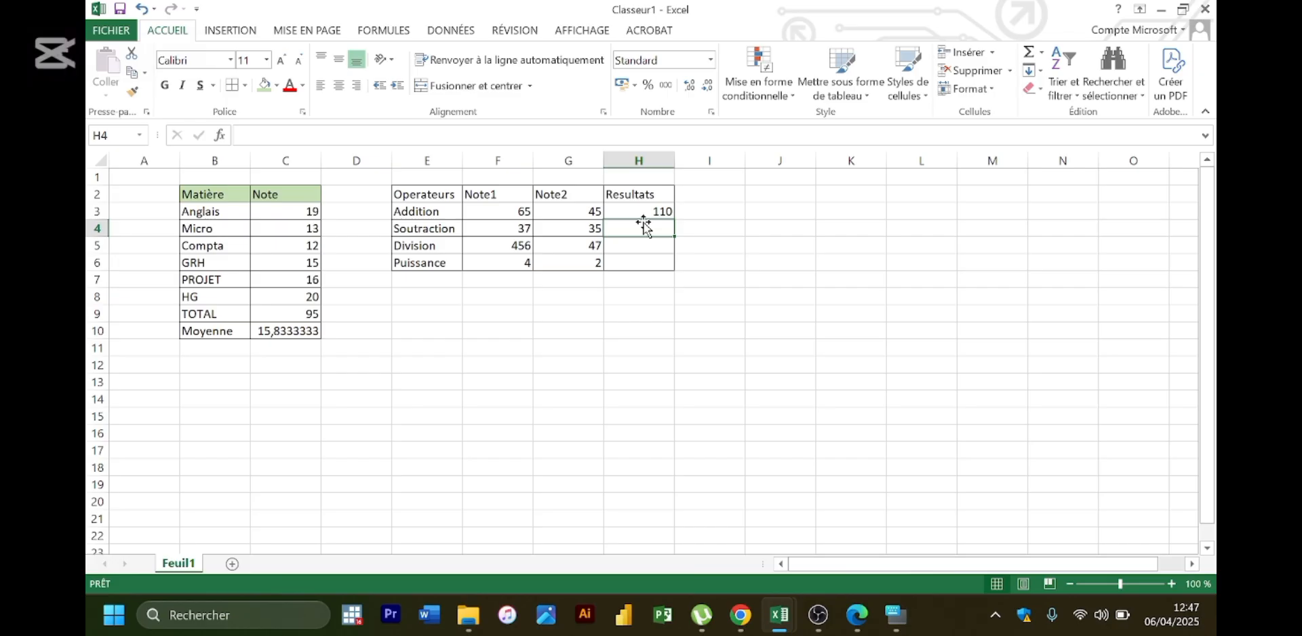
- Calculate the Soutraction result in H4 with the formula =F4-G4
type("=")
left_click(520, 228)
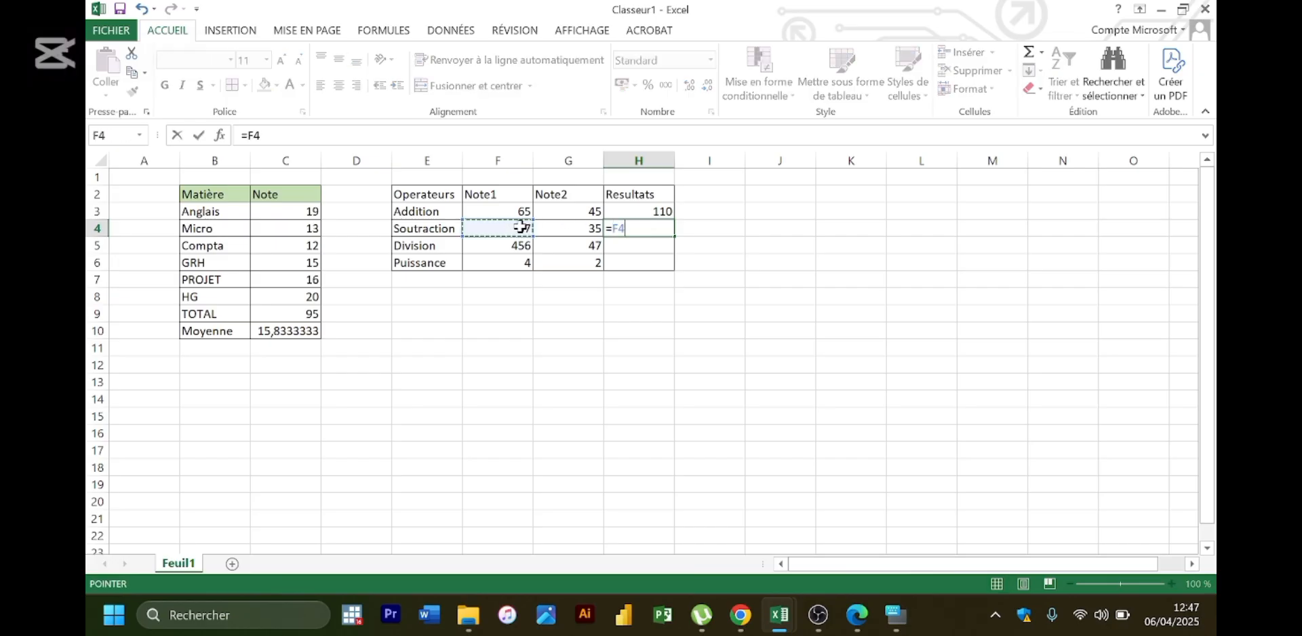
type("-")
left_click(551, 227)
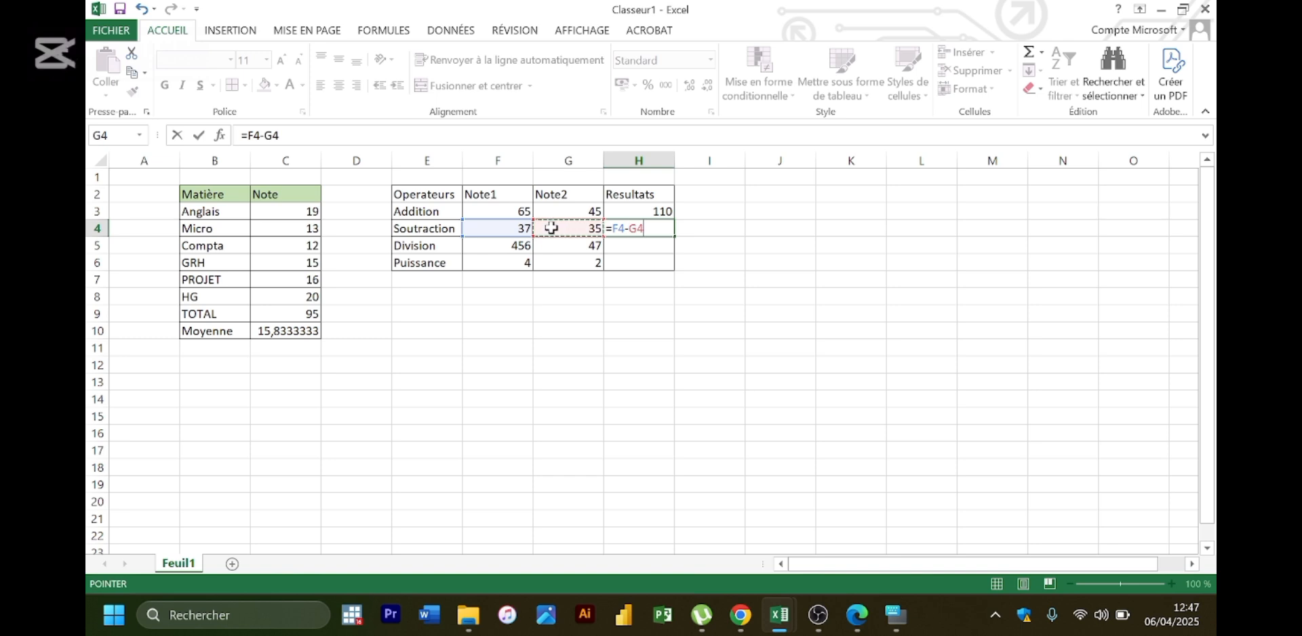
key("Return")
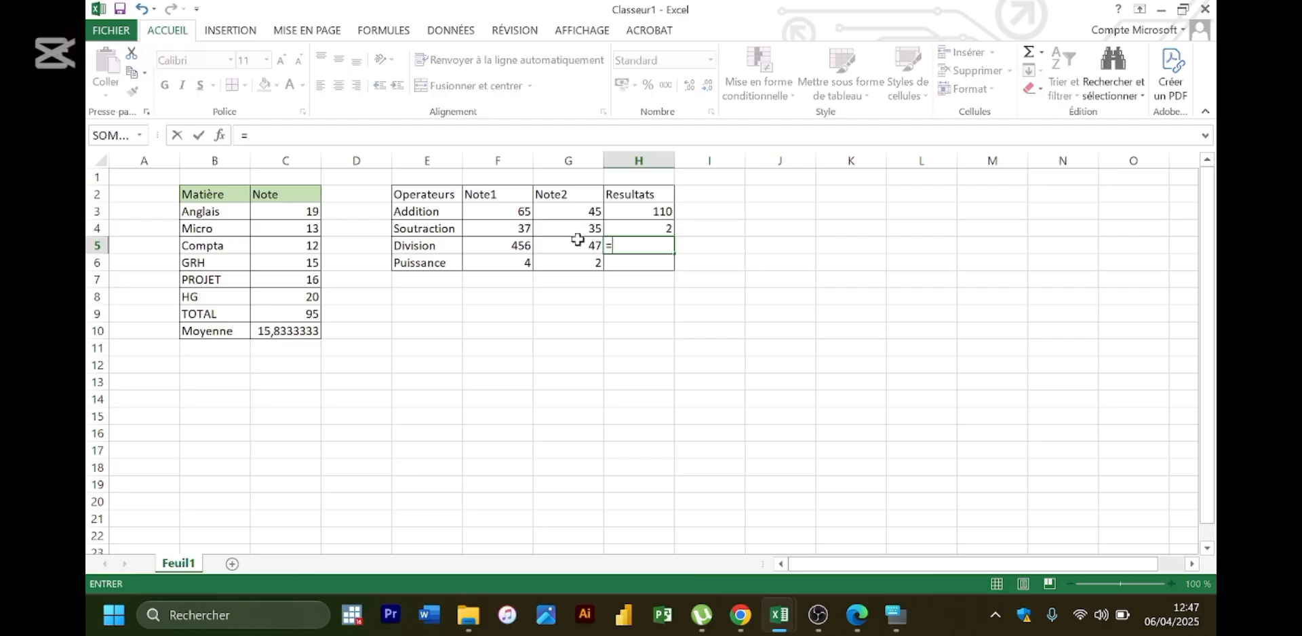
- Calculate the Division result in H5 with the formula =F5/G5
type("=")
left_click(494, 244)
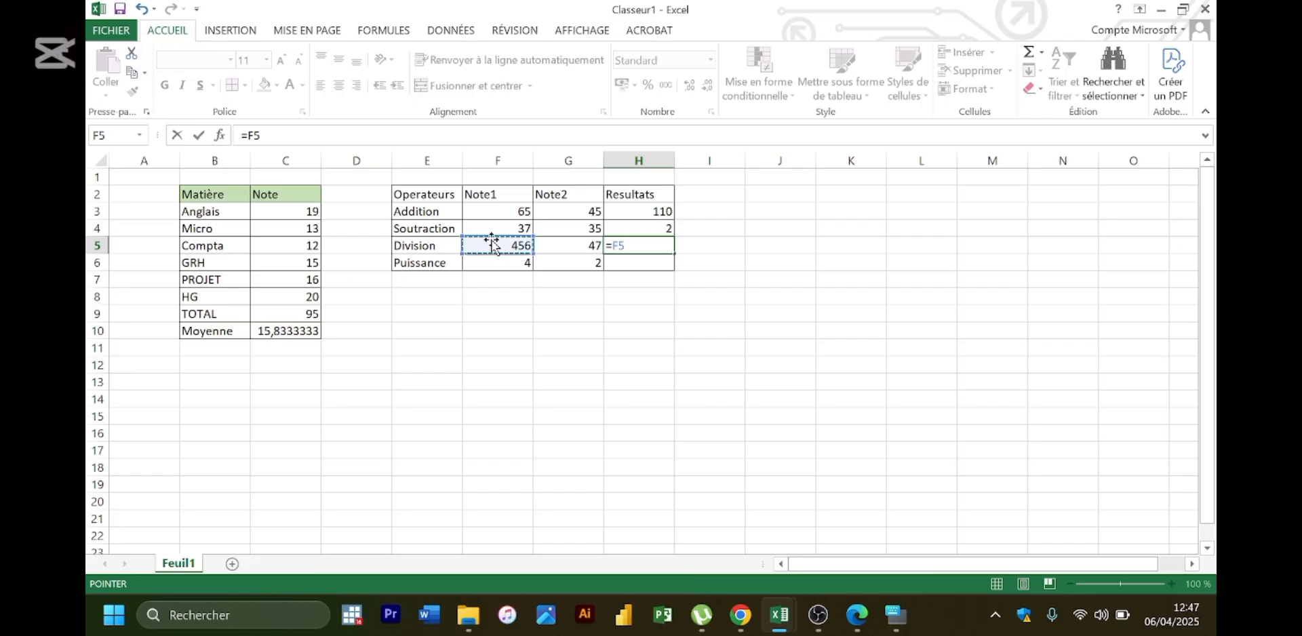
type("/")
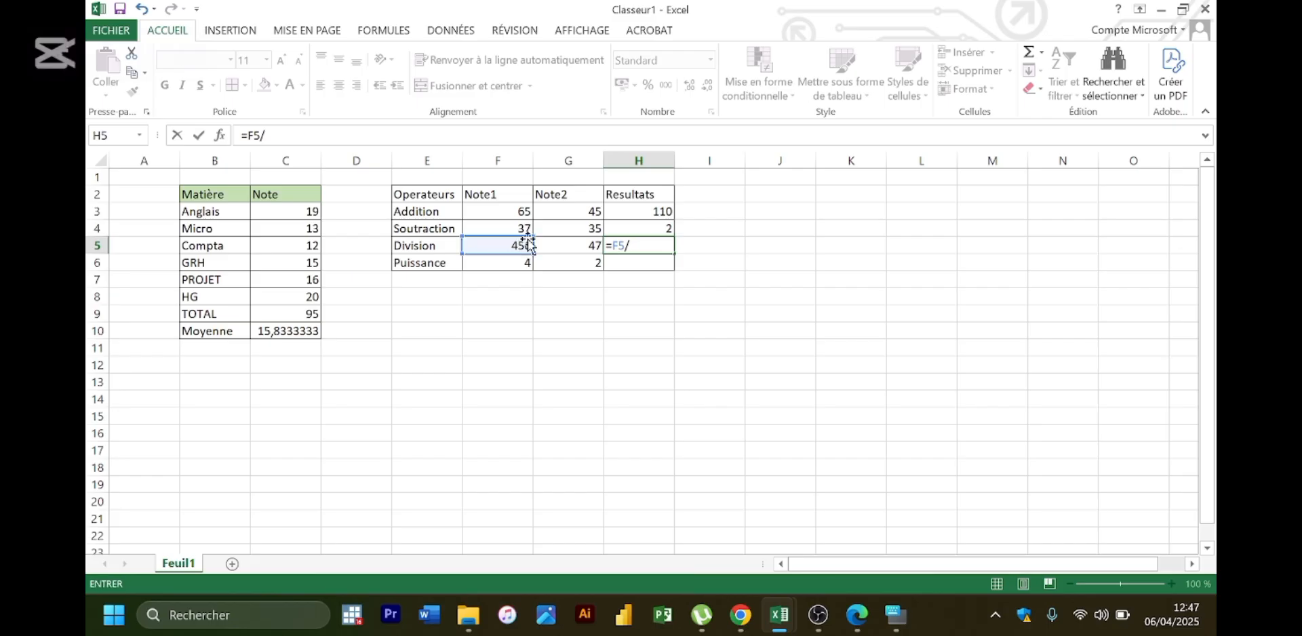
left_click(559, 244)
key("Return")
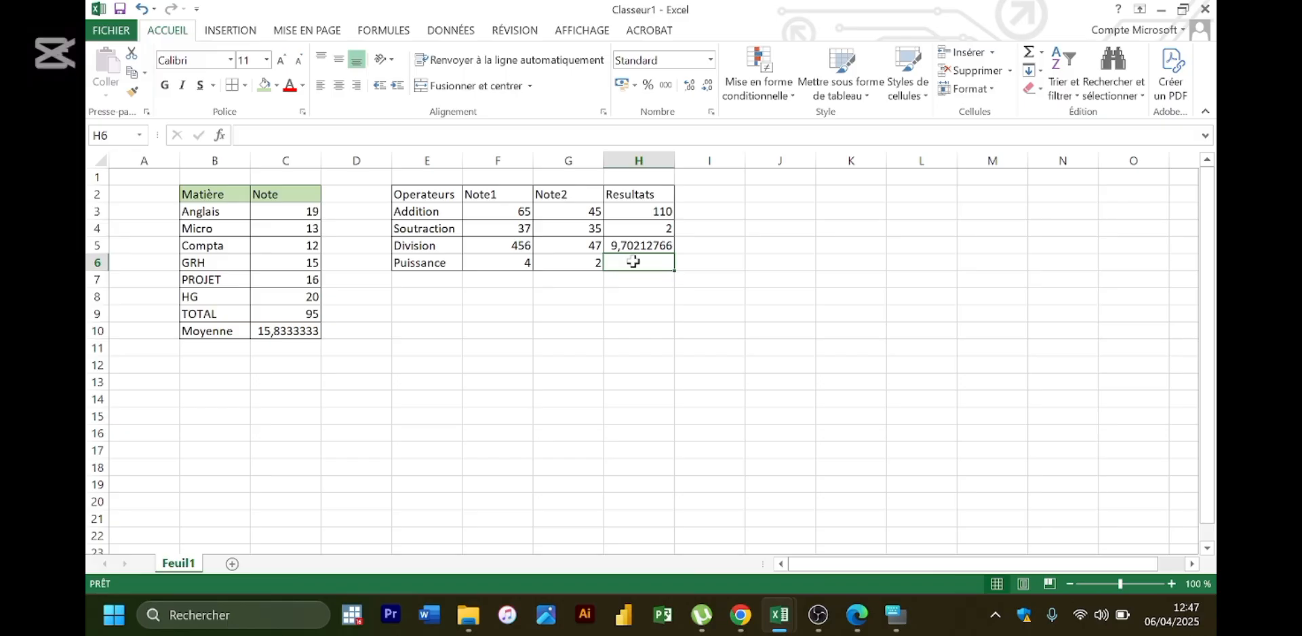
- Calculate the Puissance result in H6 with the formula =F6^G6
left_click(528, 262)
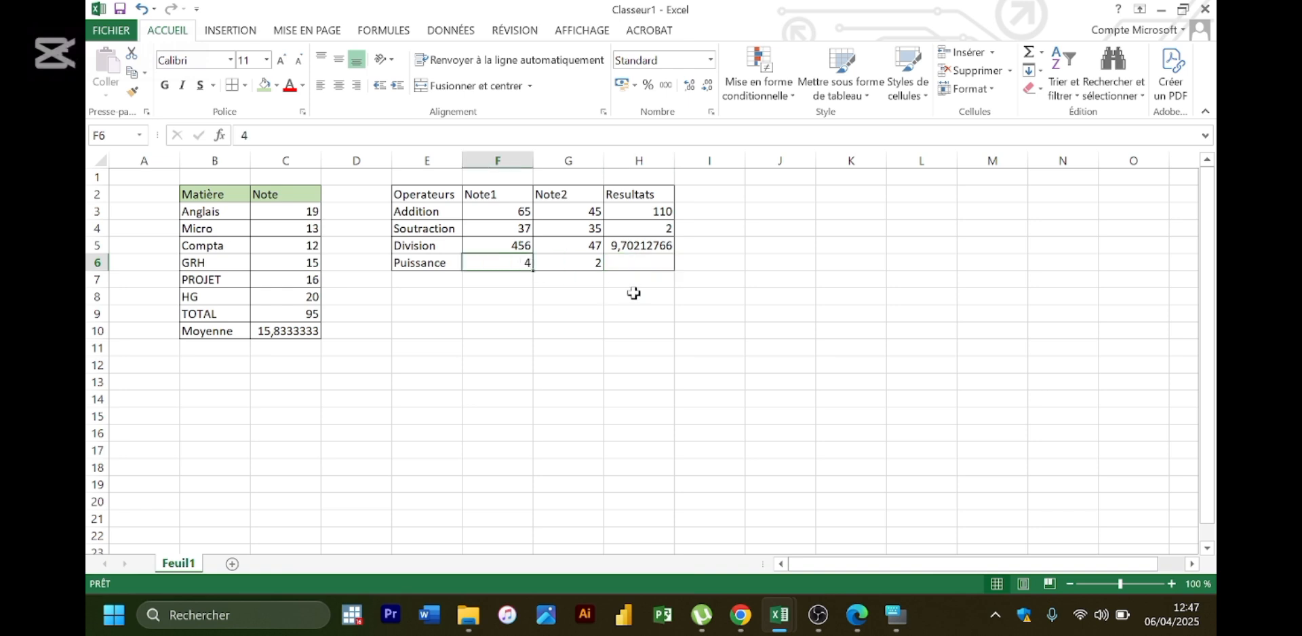
left_click(628, 262)
type("^=")
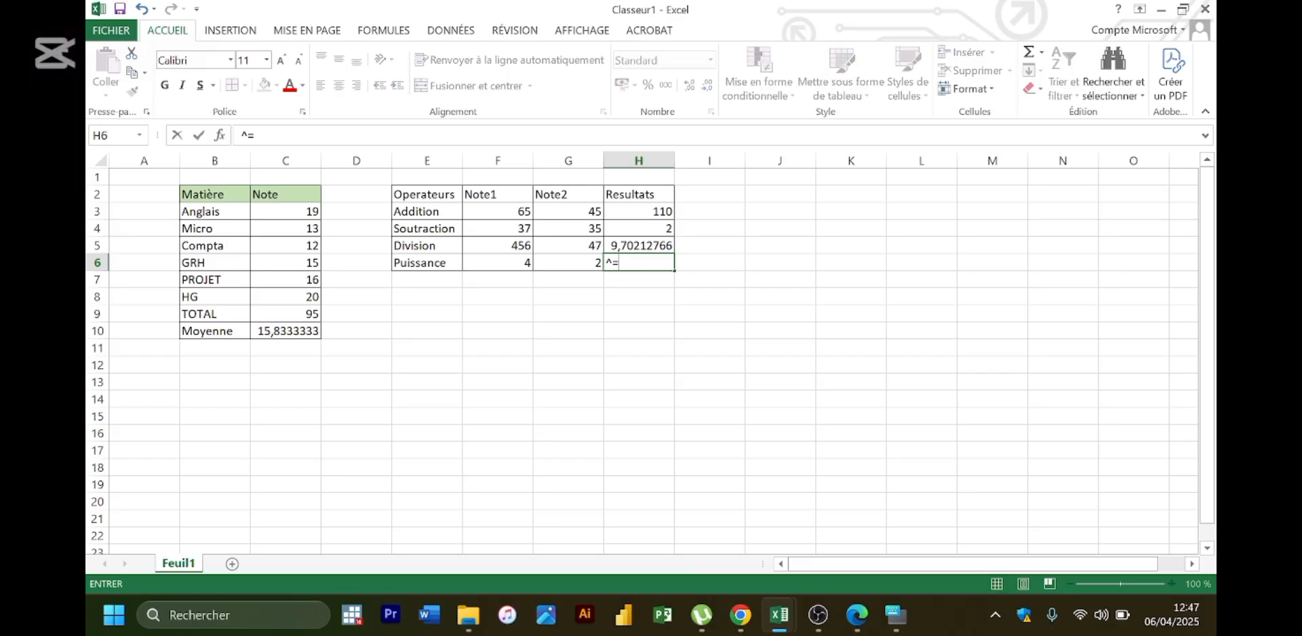
key("BackSpace")
key("BackSpace")
type("=")
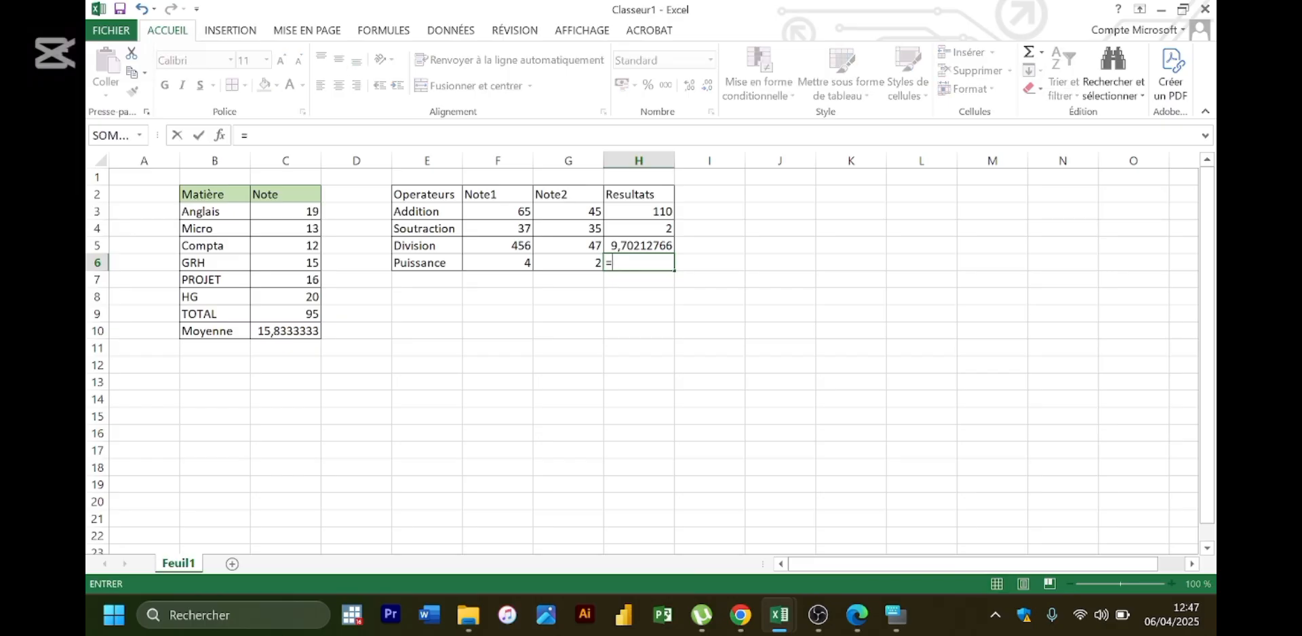
left_click(522, 261)
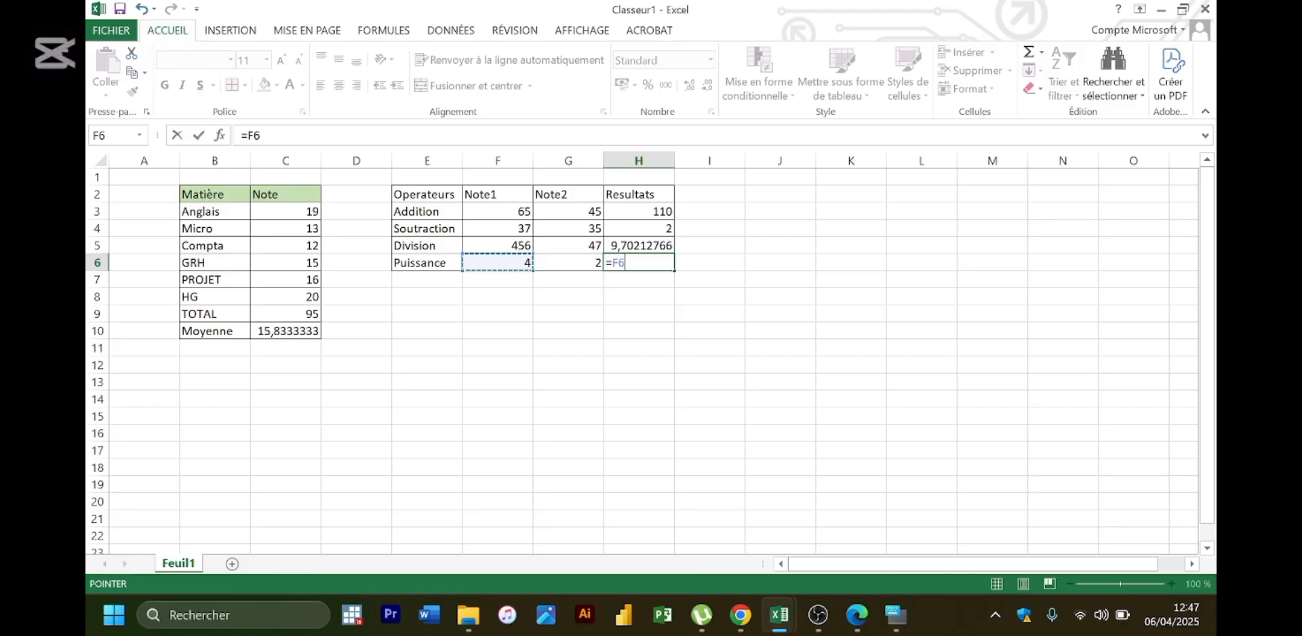
type("^^")
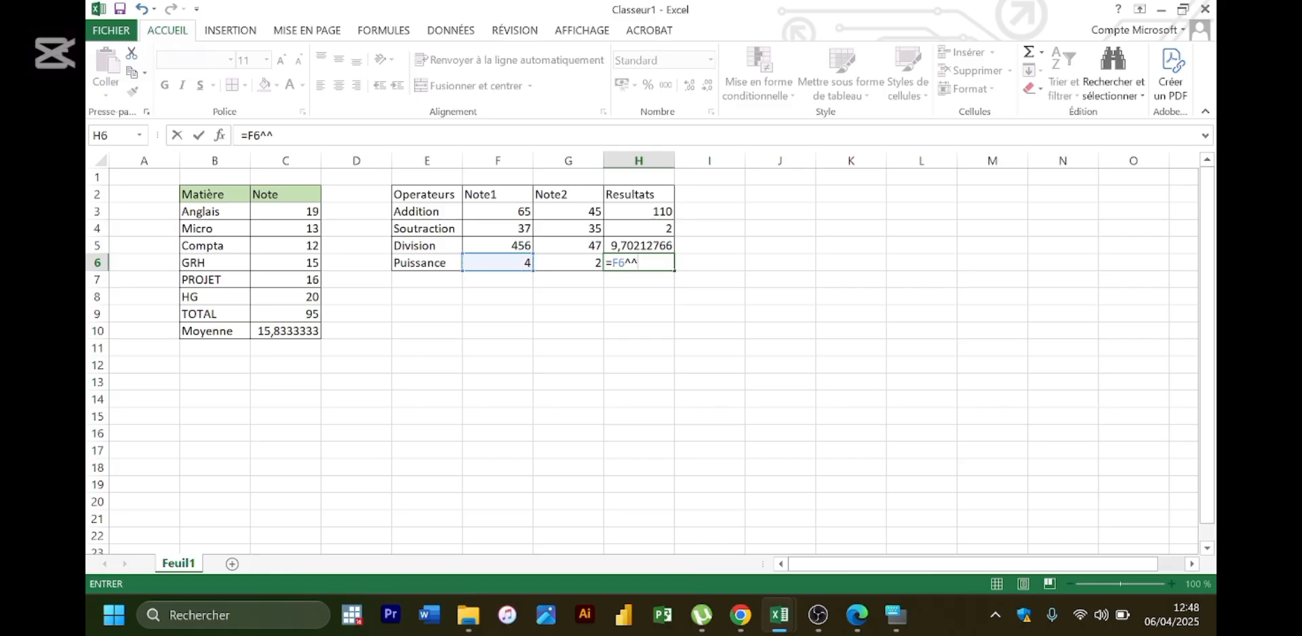
left_click(597, 260)
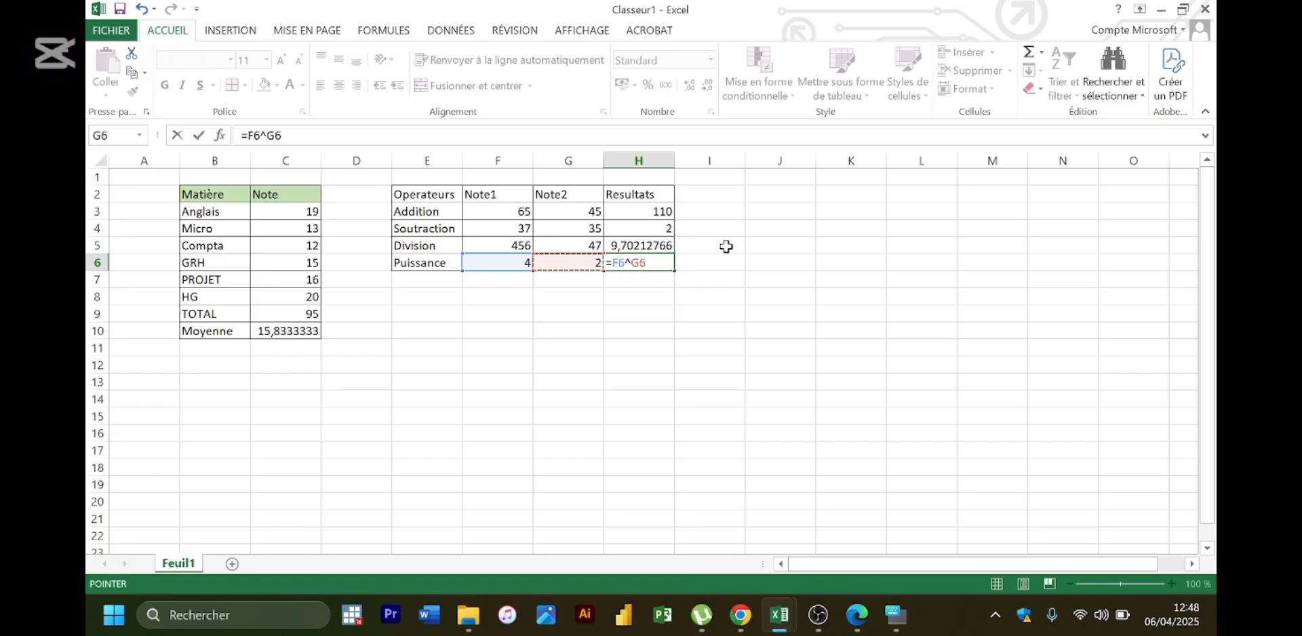
key("Return")
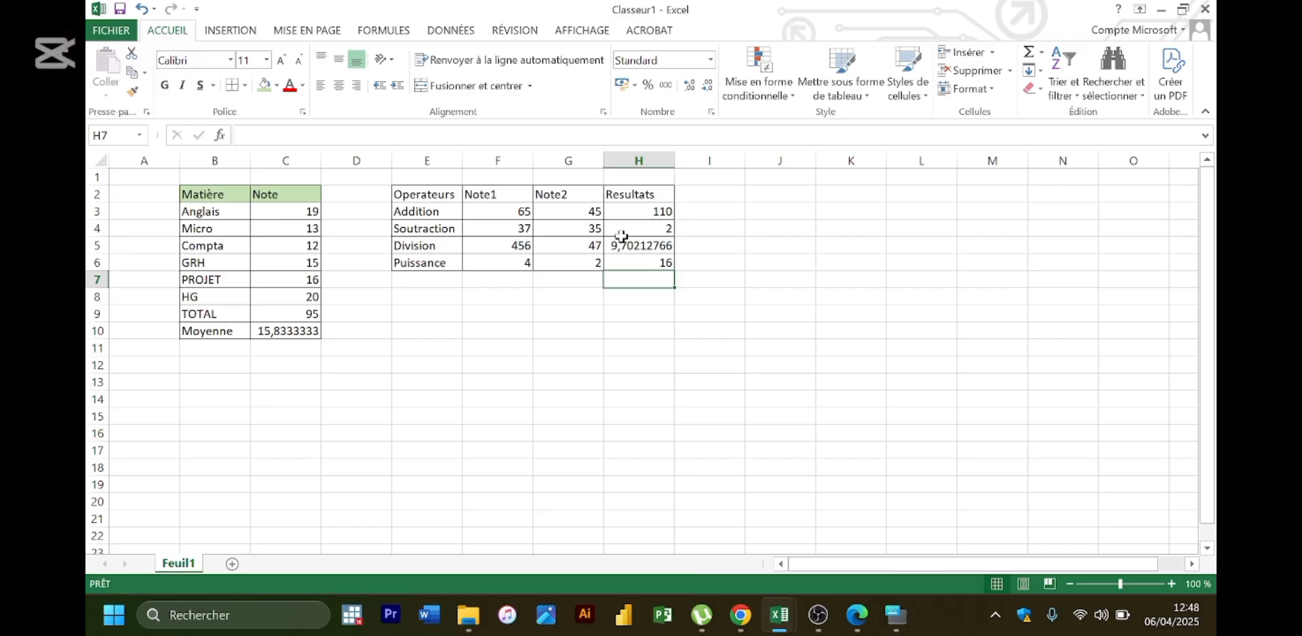
- Fill the operators table's header row, E2:H2, with the light green used for the Matière table's header
left_click_drag(430, 194, 624, 195)
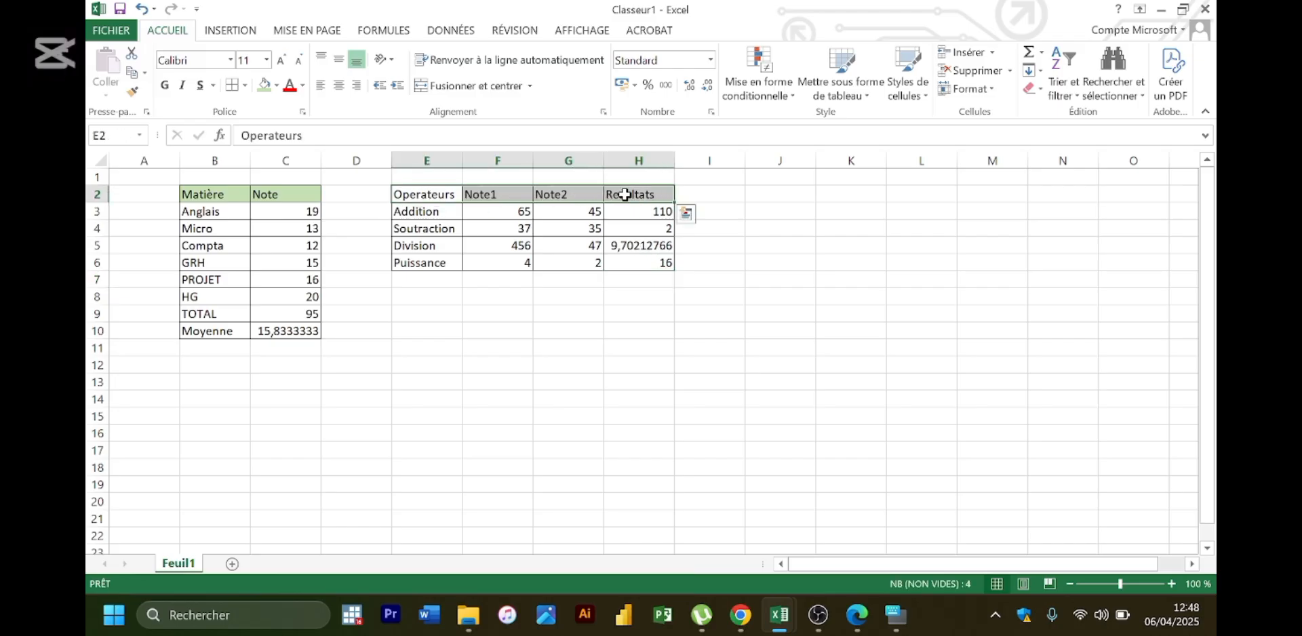
left_click(264, 86)
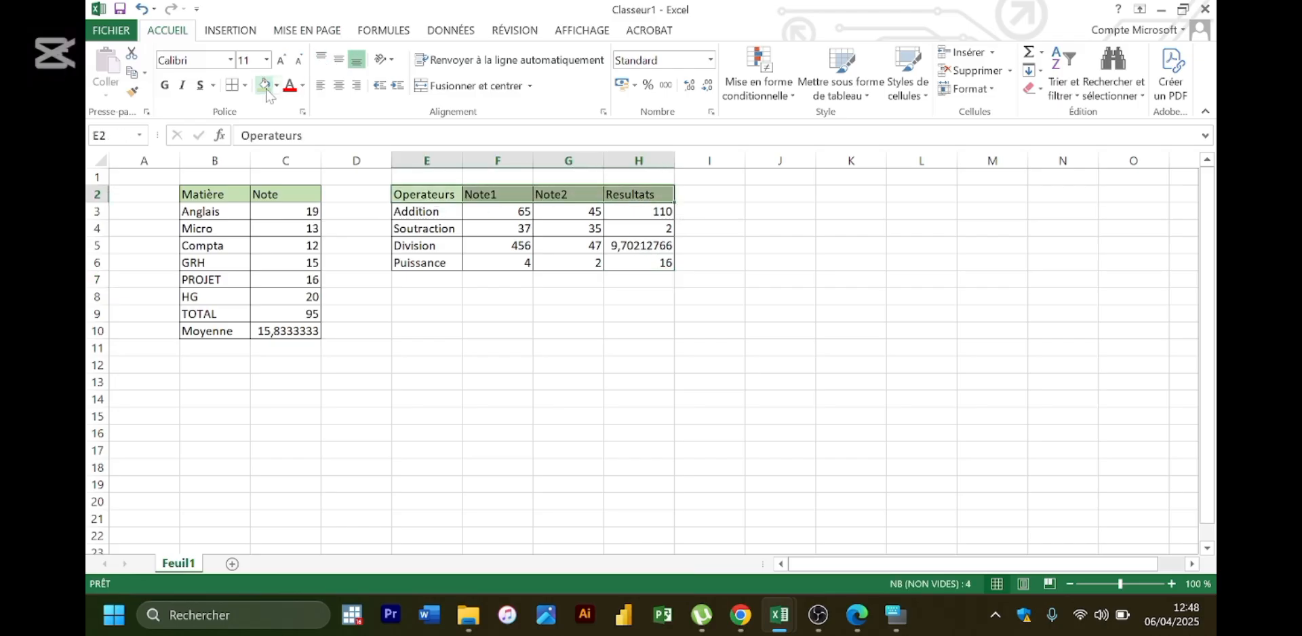
left_click(706, 413)
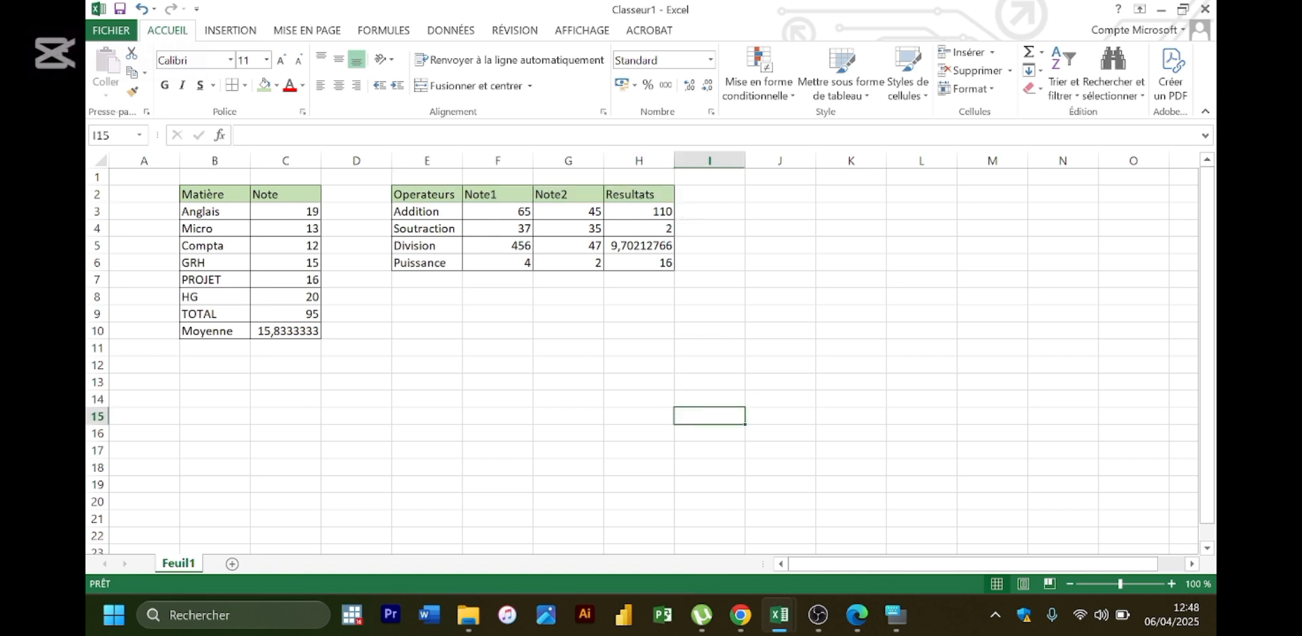
- Switch to the course PDF in Edge and read page 4 on inconsistent-formula warnings and the error-checking options
left_click(858, 618)
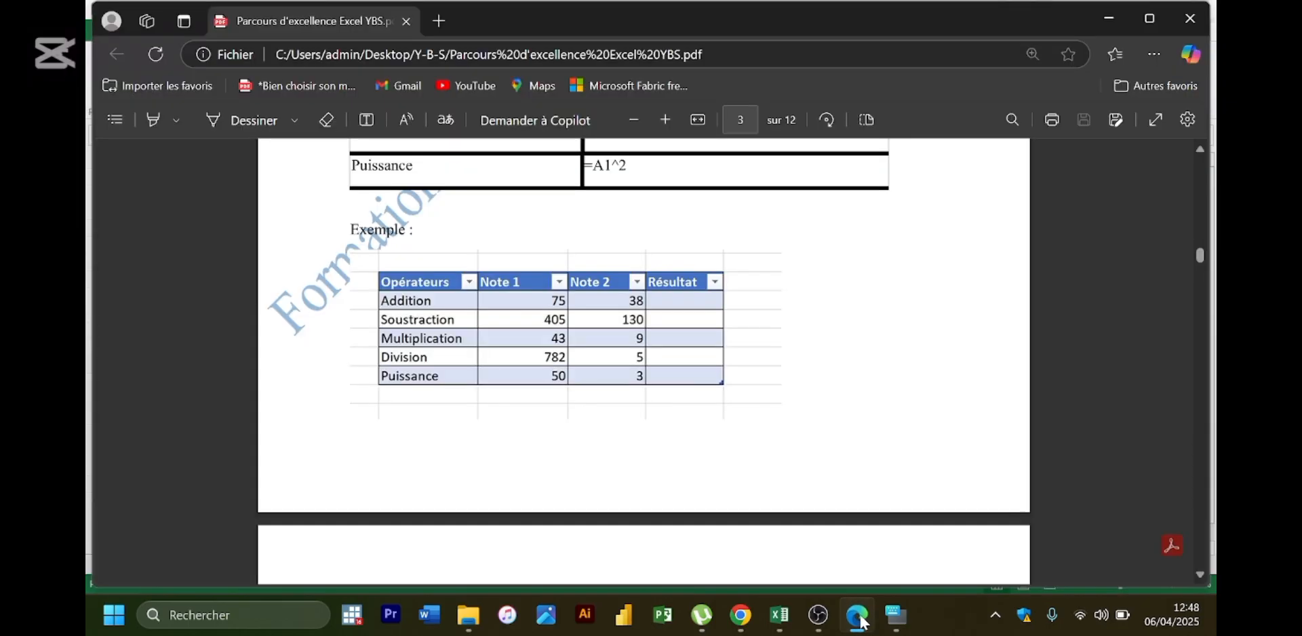
key("Down")
key("Down")
key("Down")
key("Down")
key("Down")
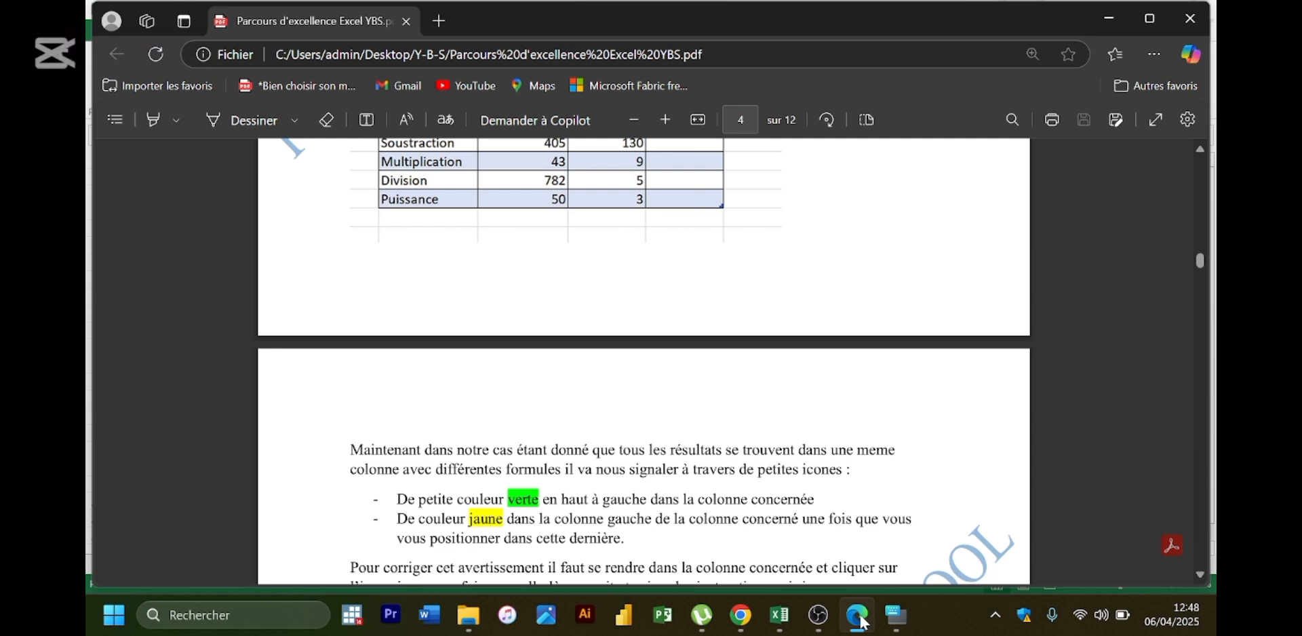
key("Down")
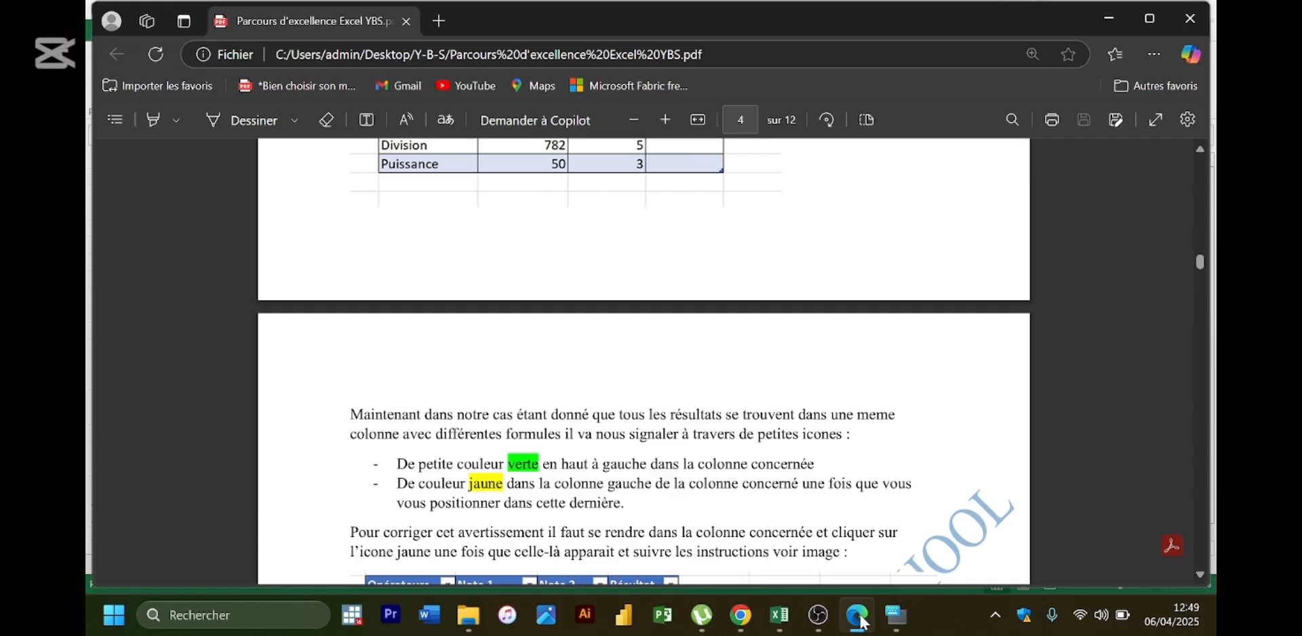
key("Down")
key("Down")
key("Down")
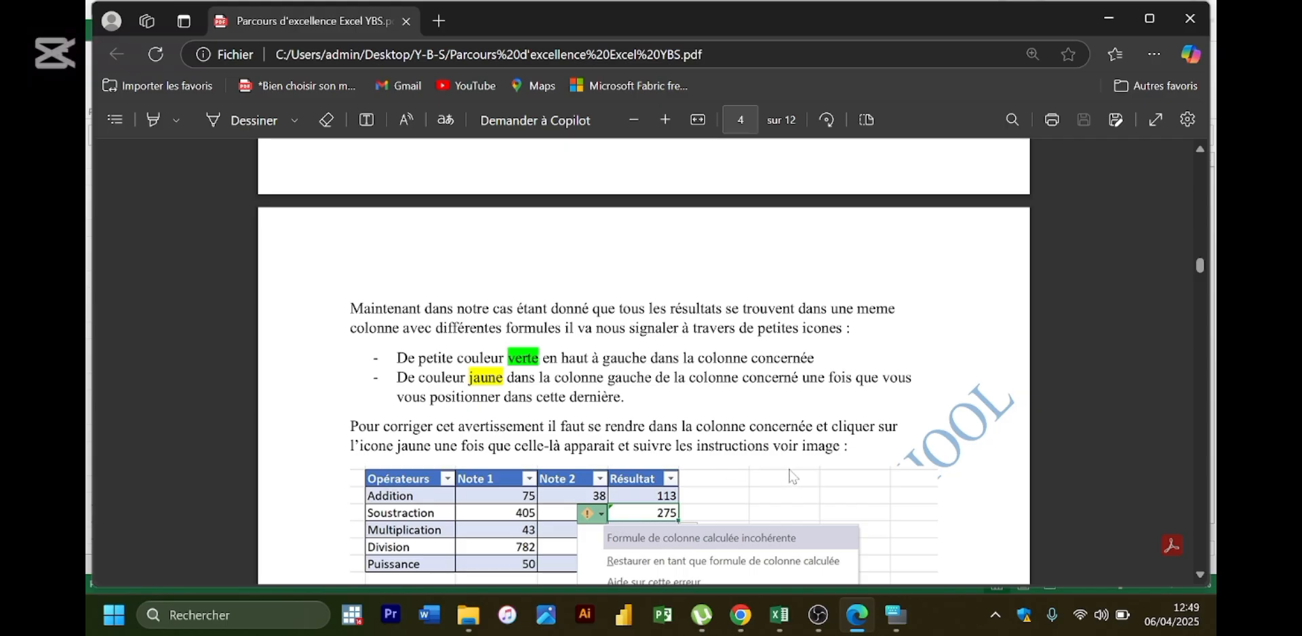
scroll(796, 478, "down", 1)
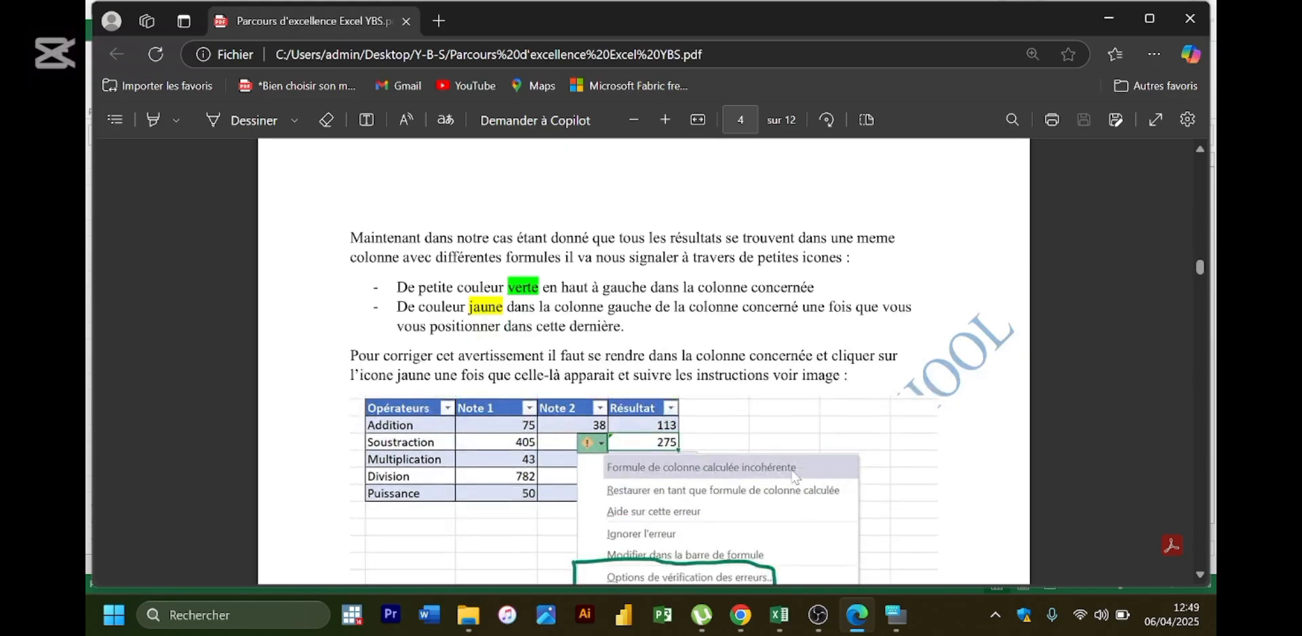
scroll(796, 478, "down", 1)
scroll(796, 479, "down", 1)
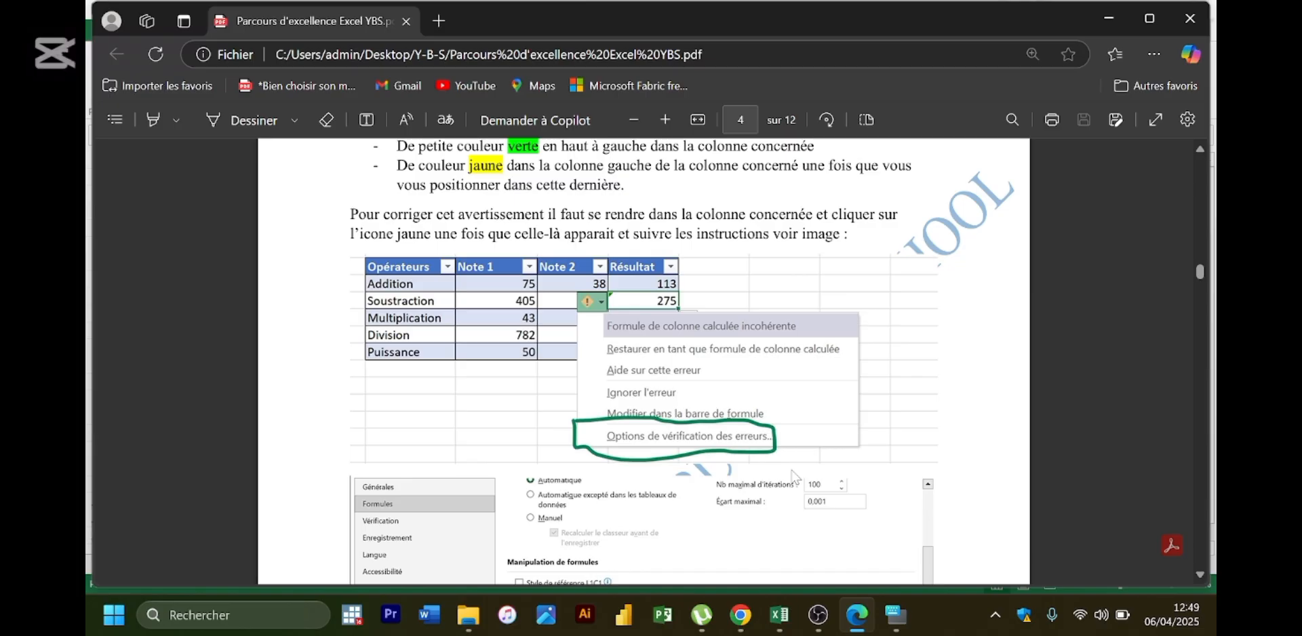
scroll(797, 478, "down", 1)
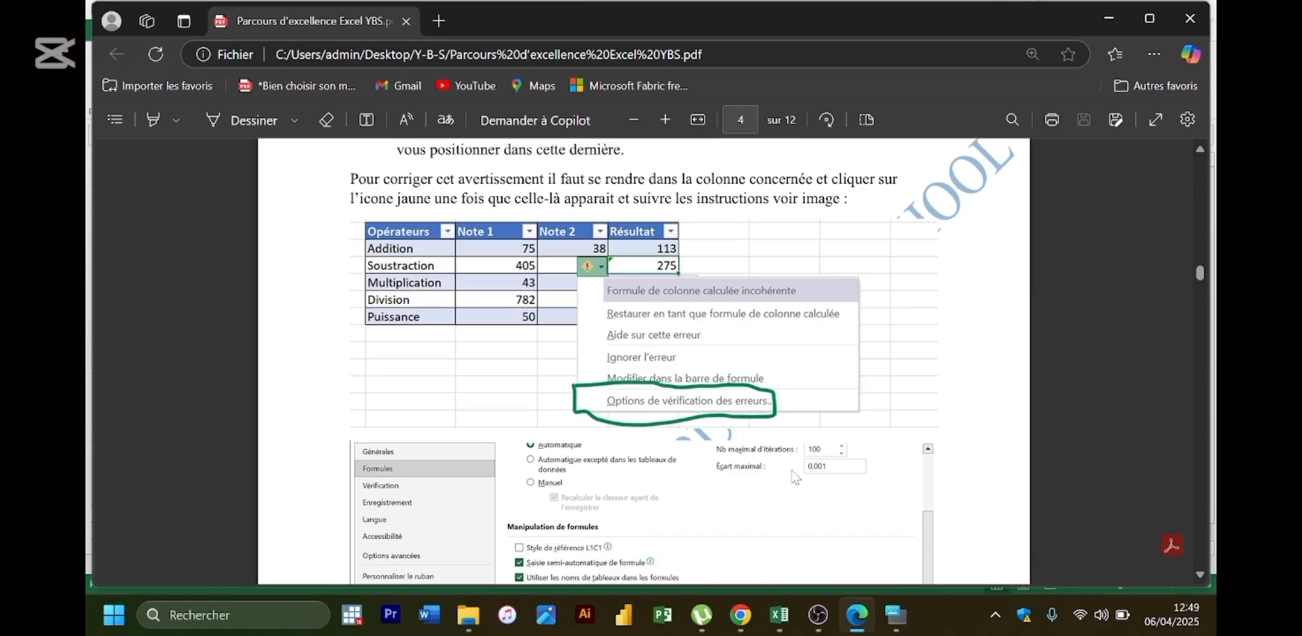
scroll(796, 478, "down", 1)
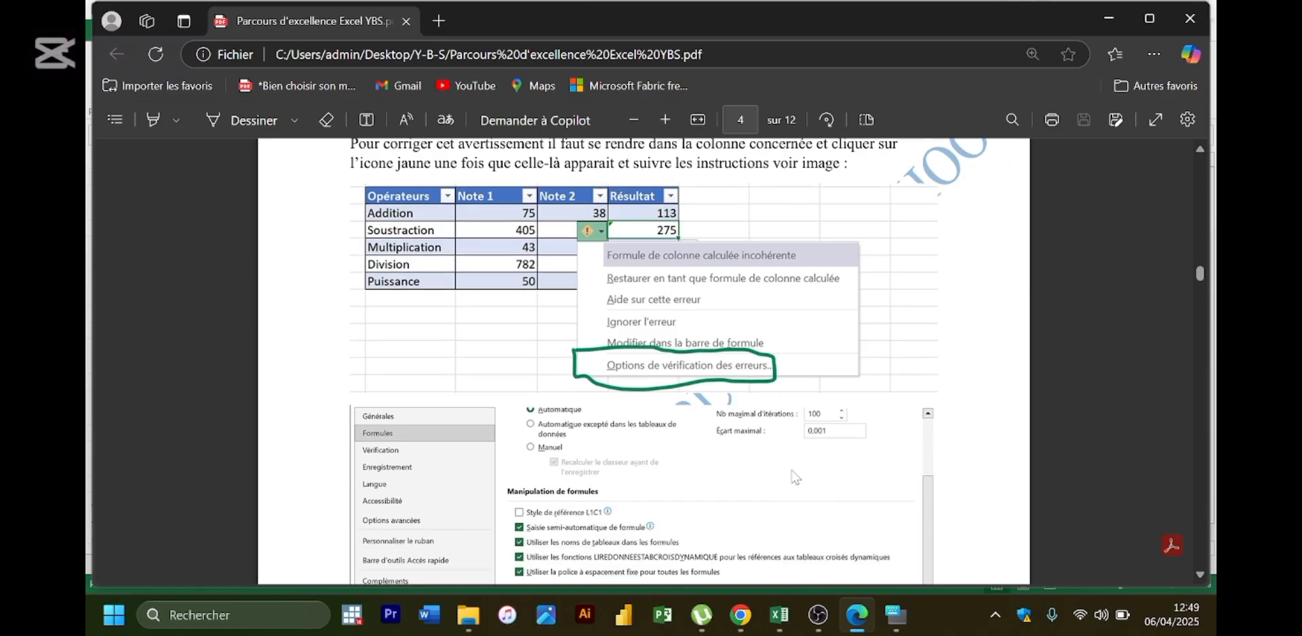
scroll(796, 478, "down", 1)
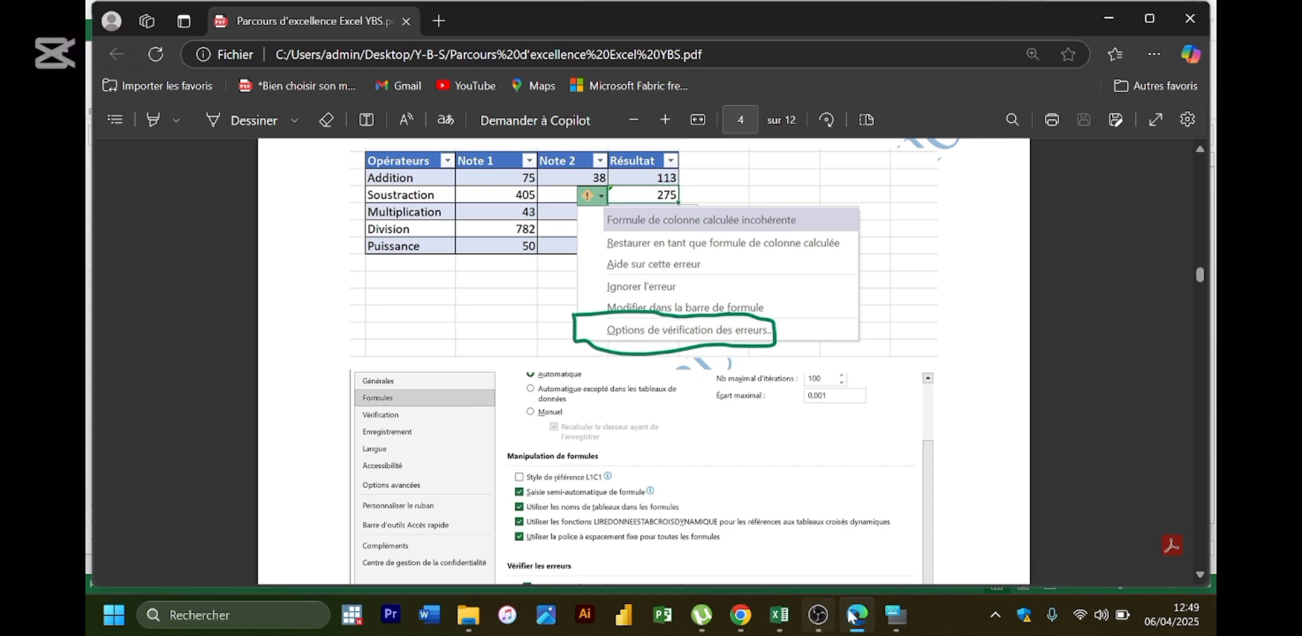
- Return to Excel and change the Soutraction formula in H4 to =F4-F11, referring to an empty cell
left_click(780, 615)
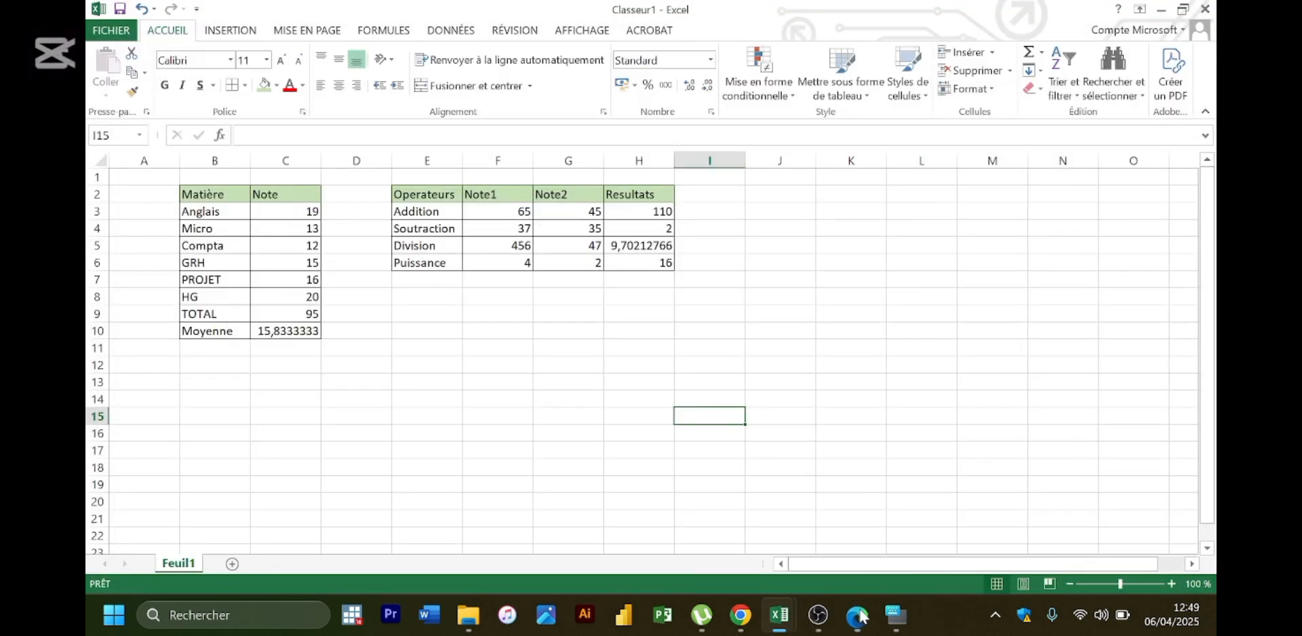
left_click(652, 226)
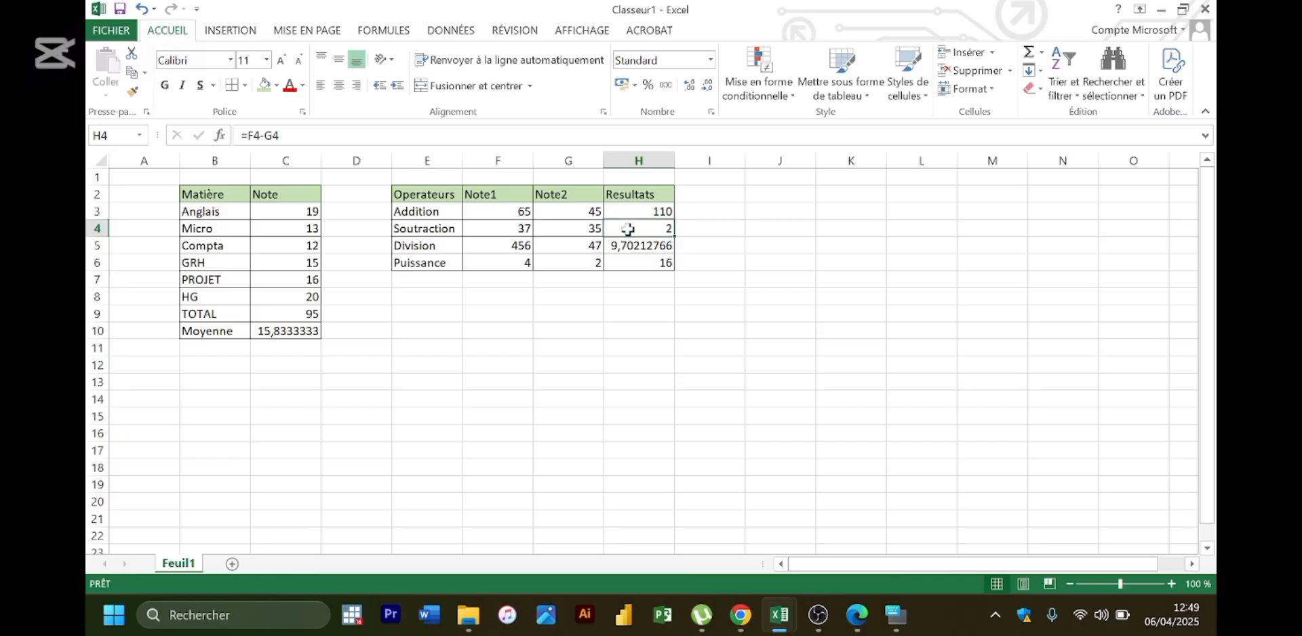
double_click(625, 228)
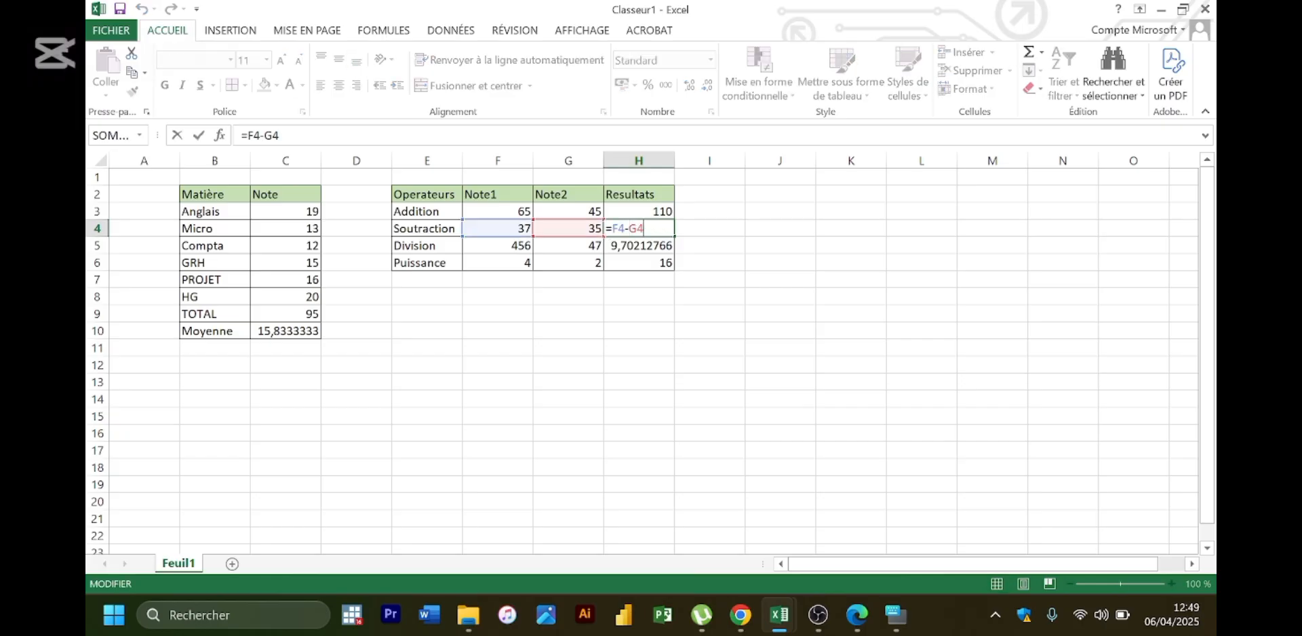
key("BackSpace")
key("BackSpace")
key("BackSpace")
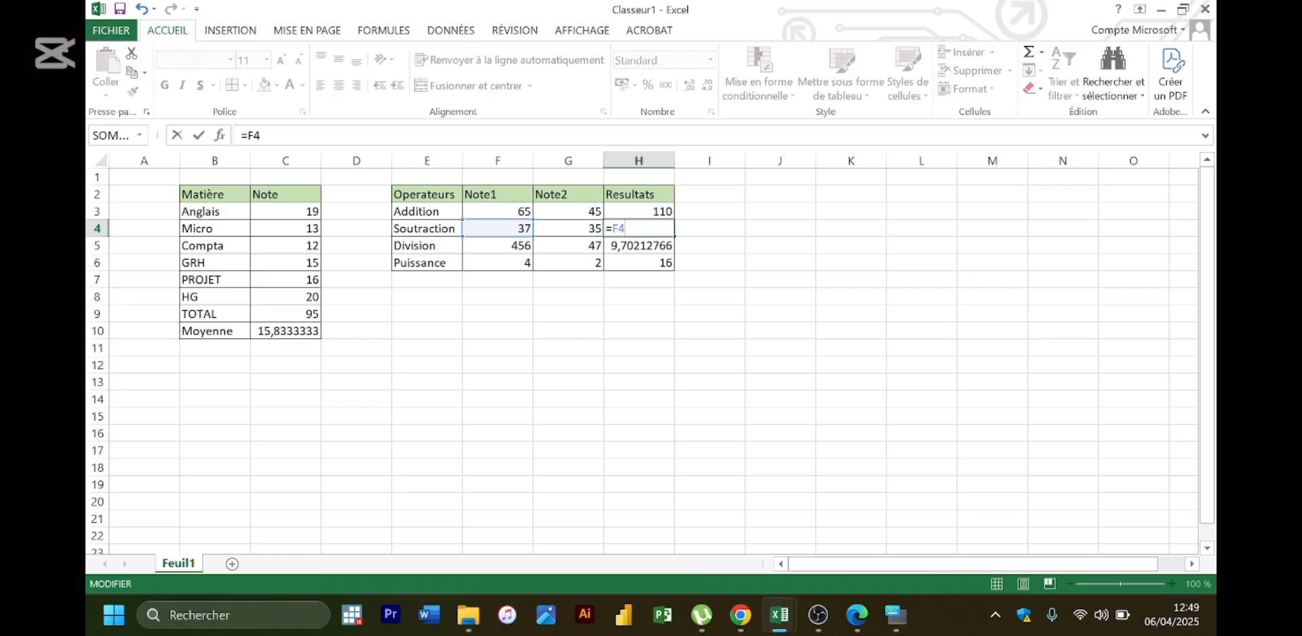
type("-")
left_click(497, 346)
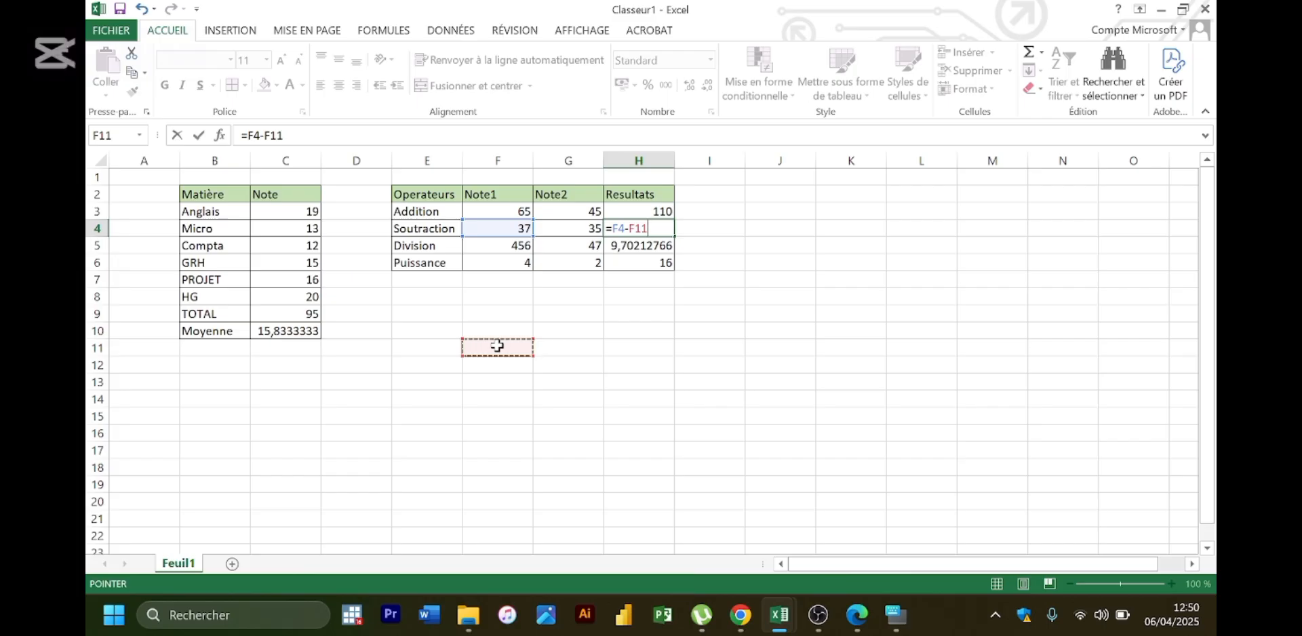
key("Return")
left_click(638, 226)
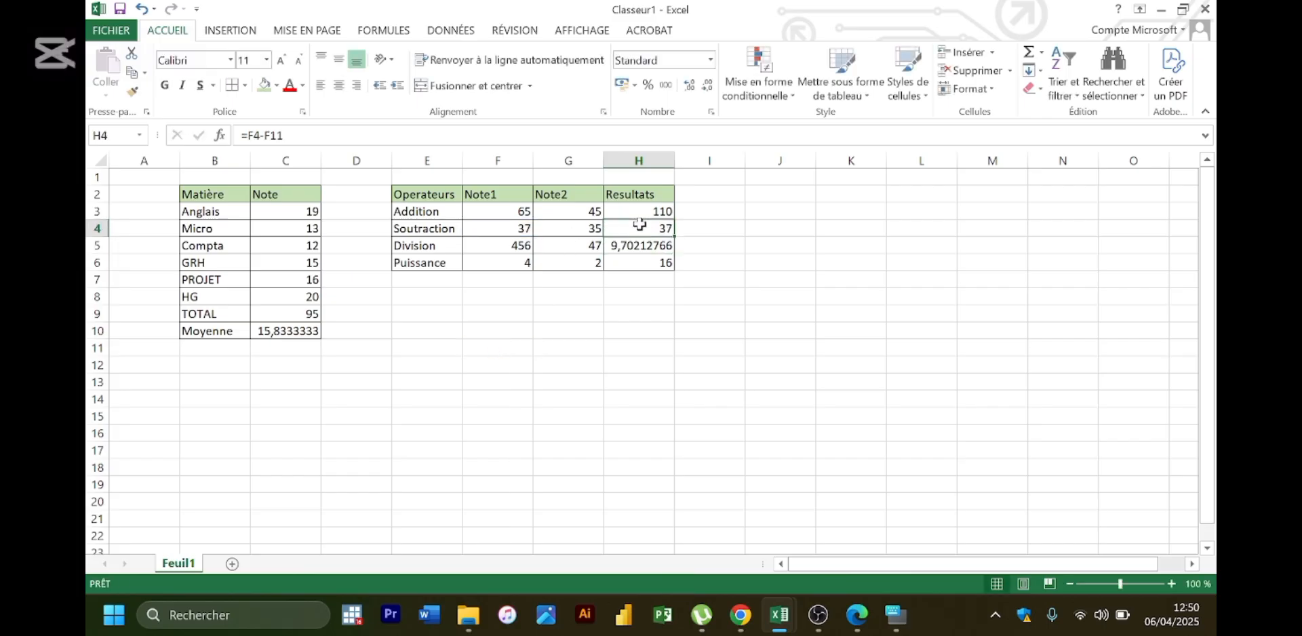
- Enter the text GF in F10 and change the Soutraction formula in H4 to =F4-F10
left_click(514, 331)
type("GF")
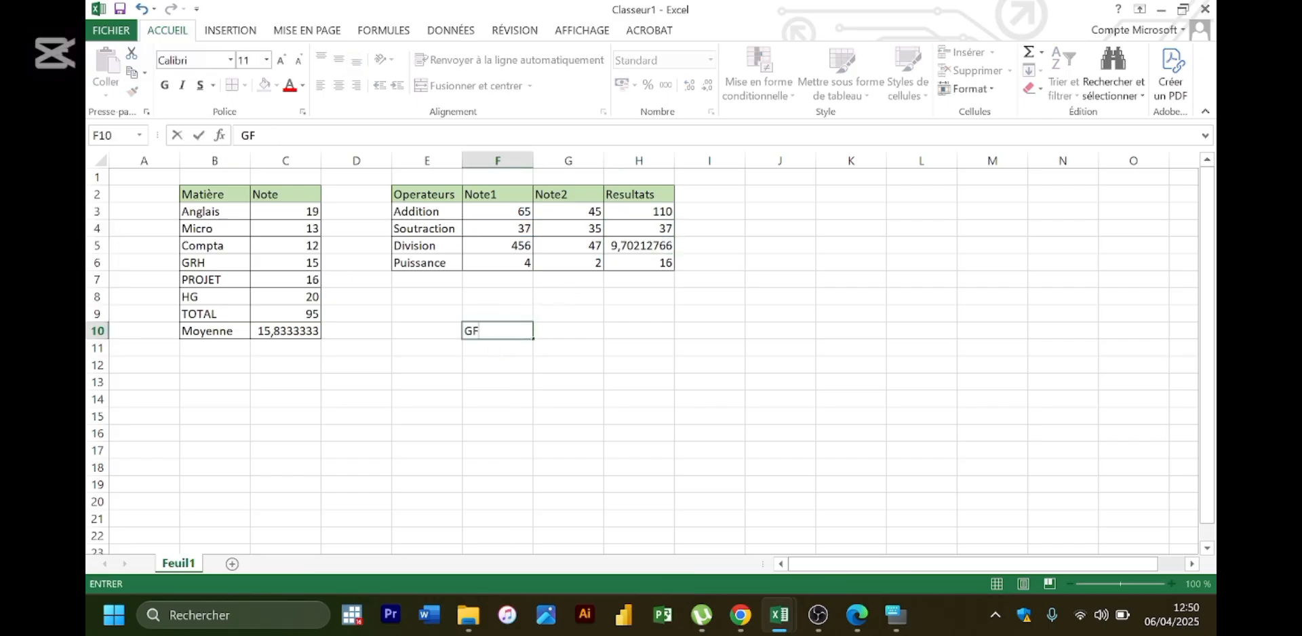
double_click(656, 232)
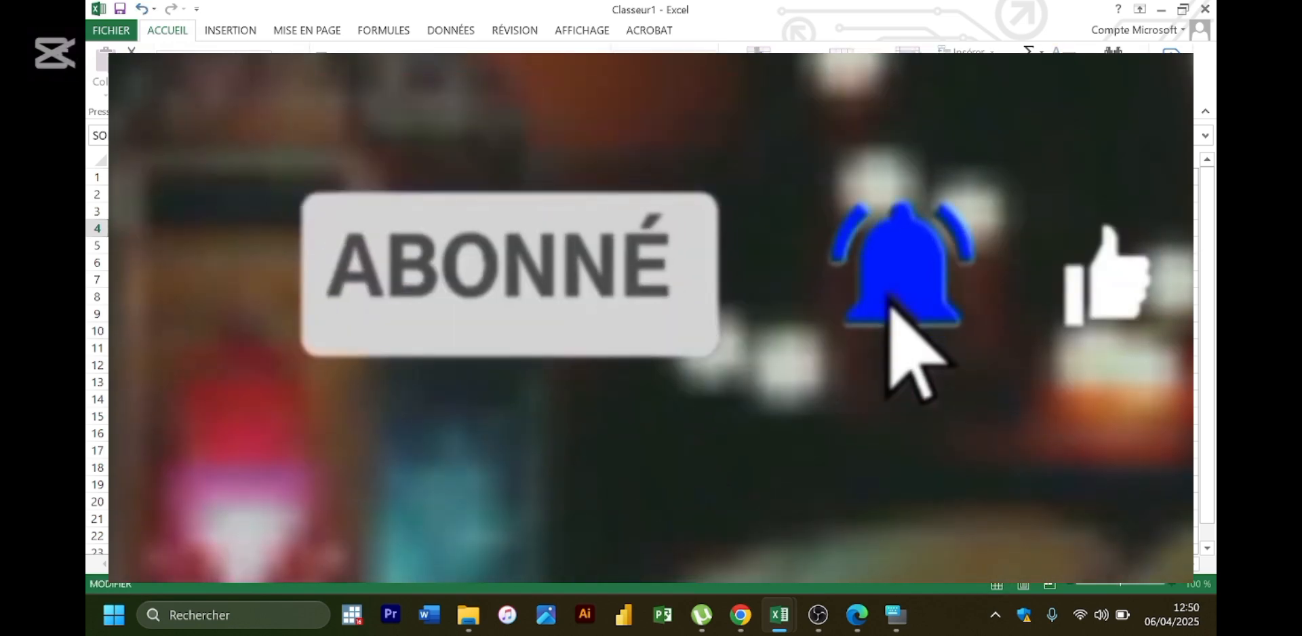
key("Return")
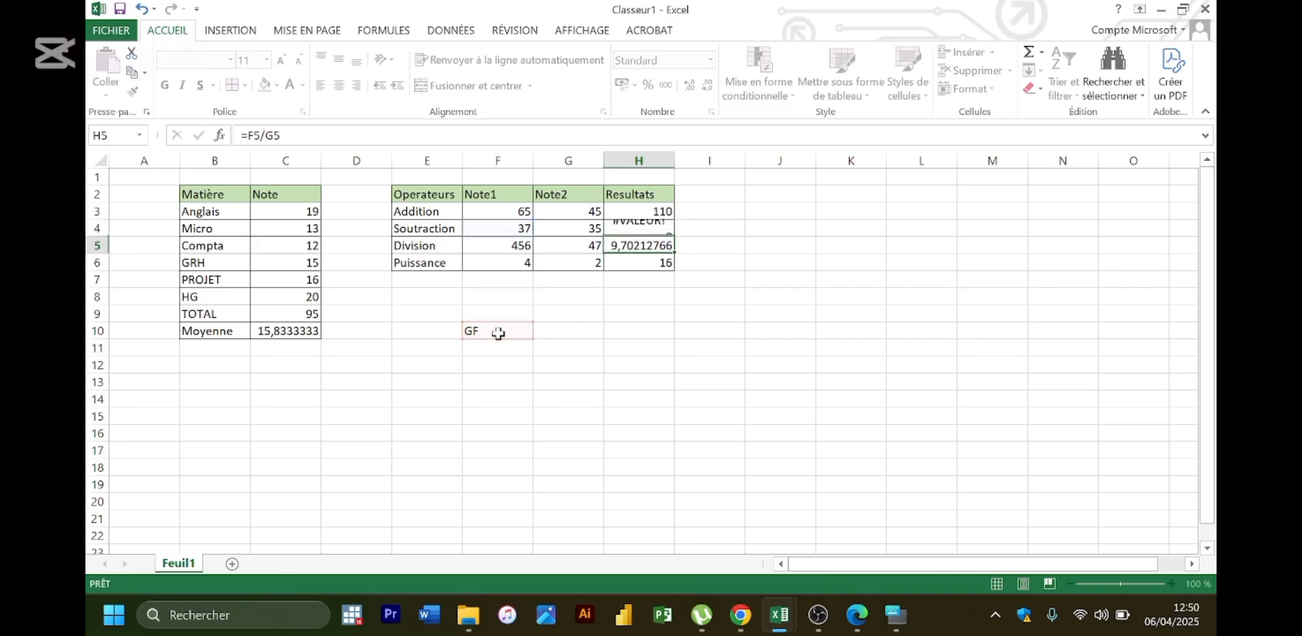
left_click(631, 231)
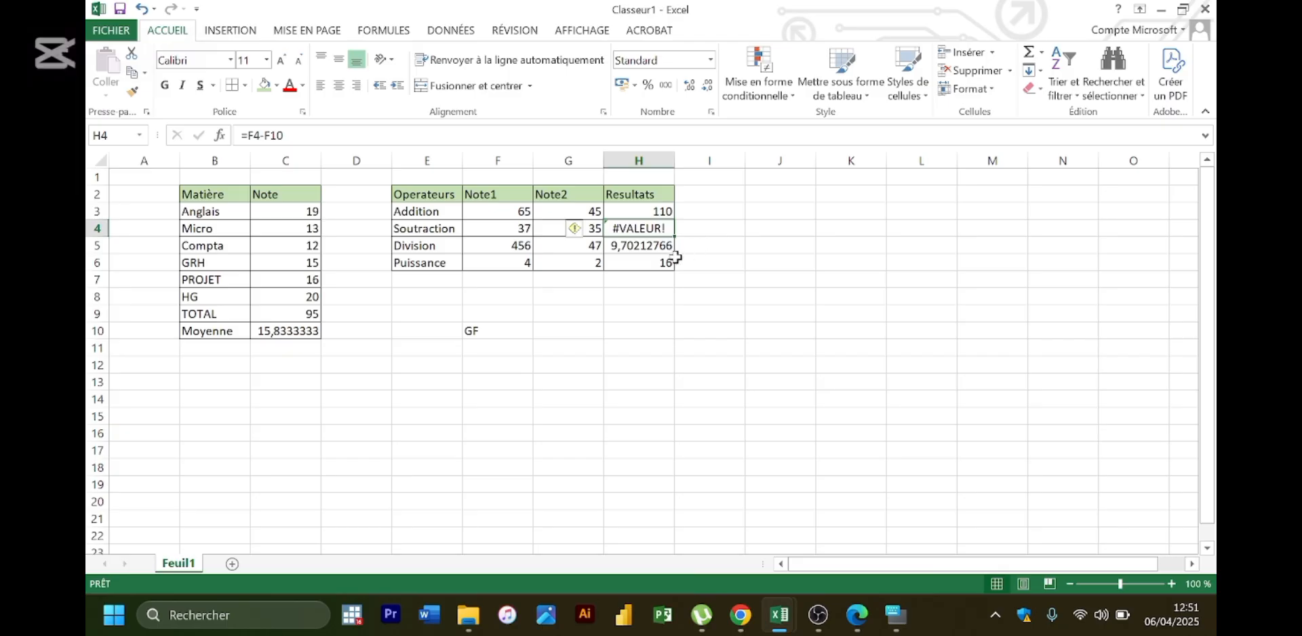
- Check the error-checking example in the Edge PDF, return to Excel and disable the inconsistent calculated column formula rule from H4's error-checking options
left_click(857, 616)
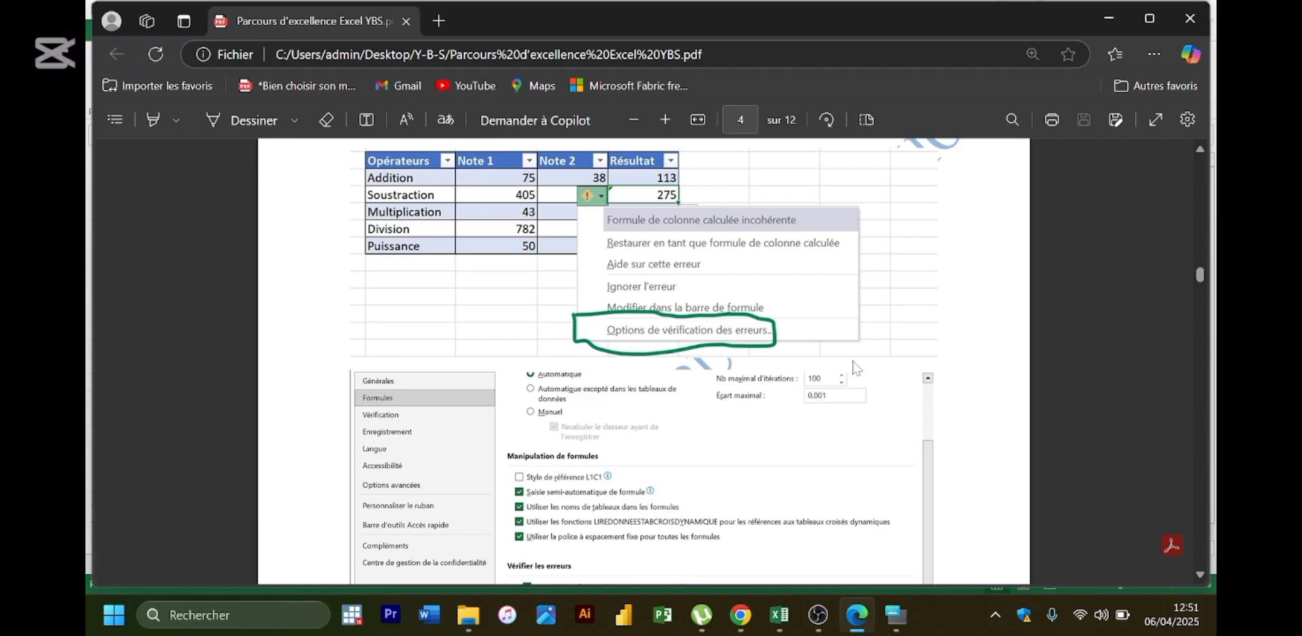
scroll(856, 369, "down", 2)
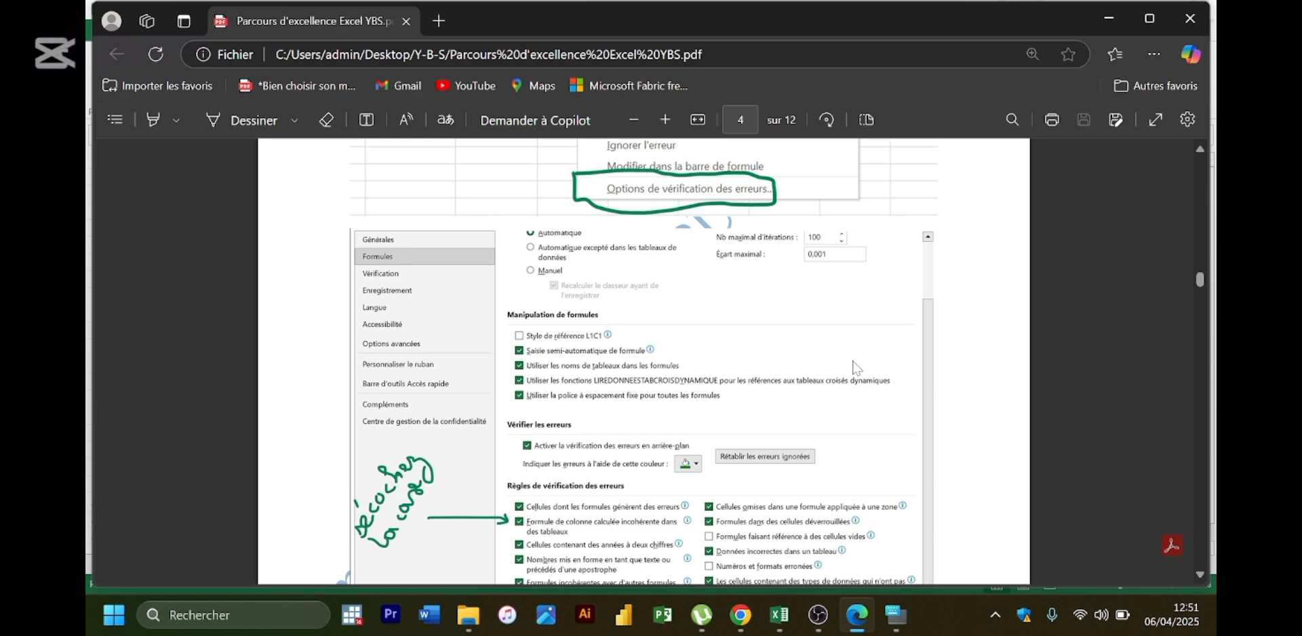
left_click(780, 616)
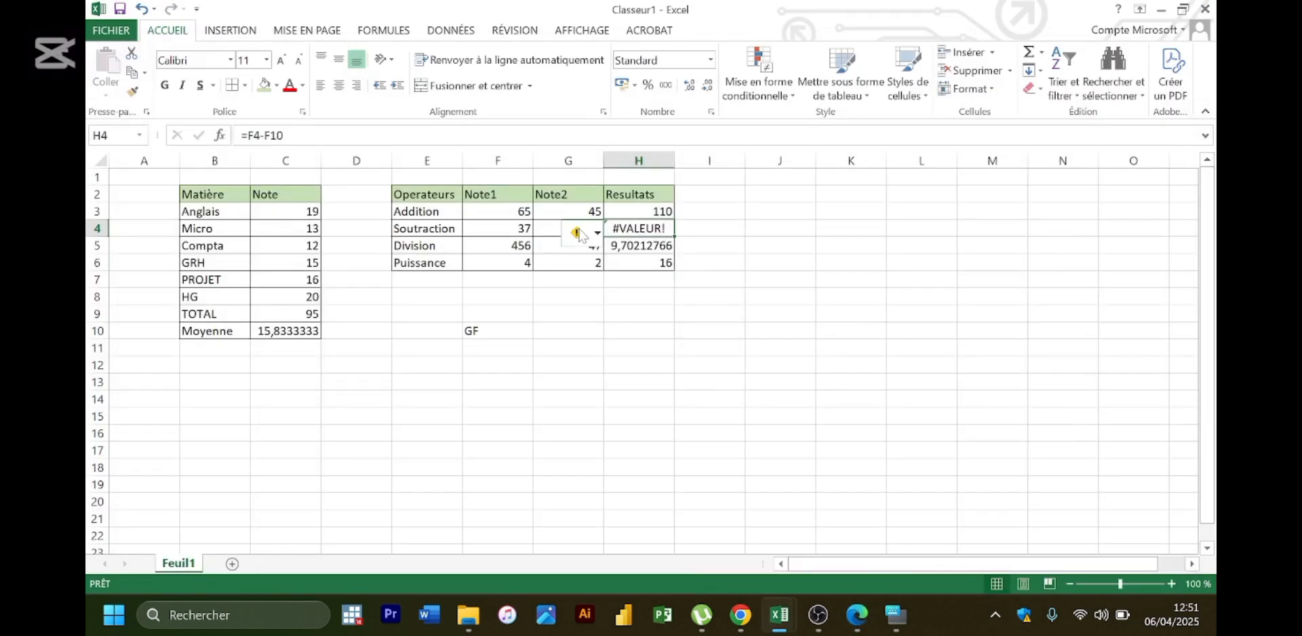
mouse_move(580, 235)
left_click(587, 233)
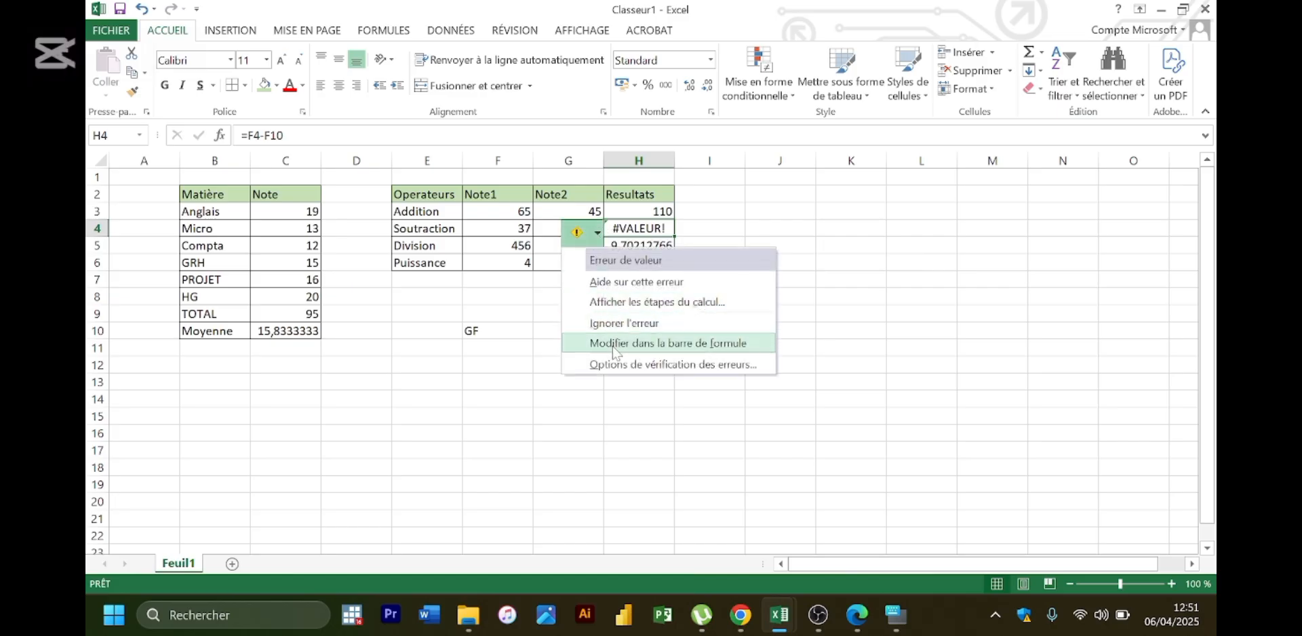
left_click(619, 365)
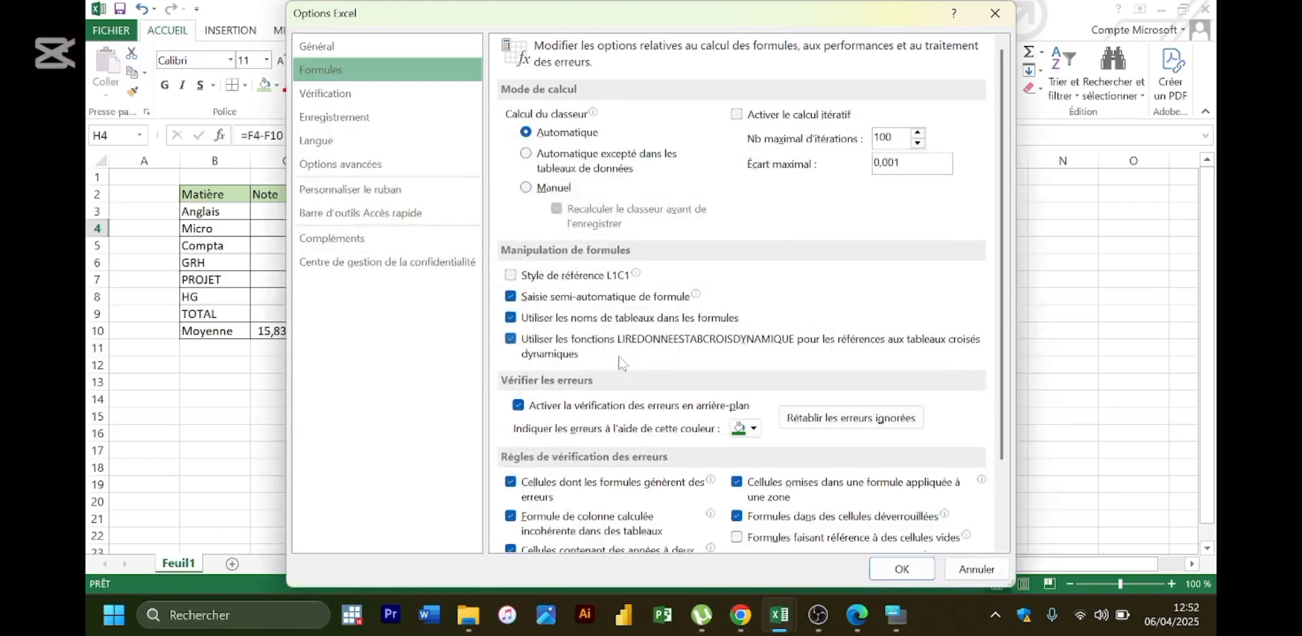
left_click_drag(1002, 259, 1002, 339)
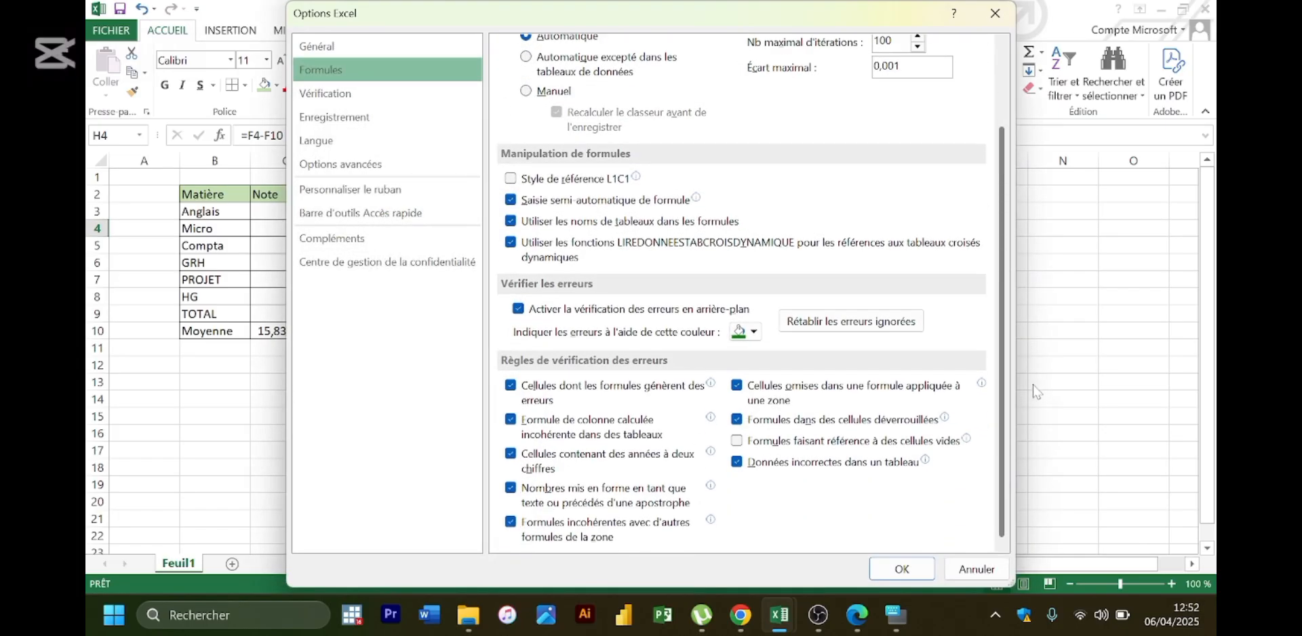
left_click(542, 428)
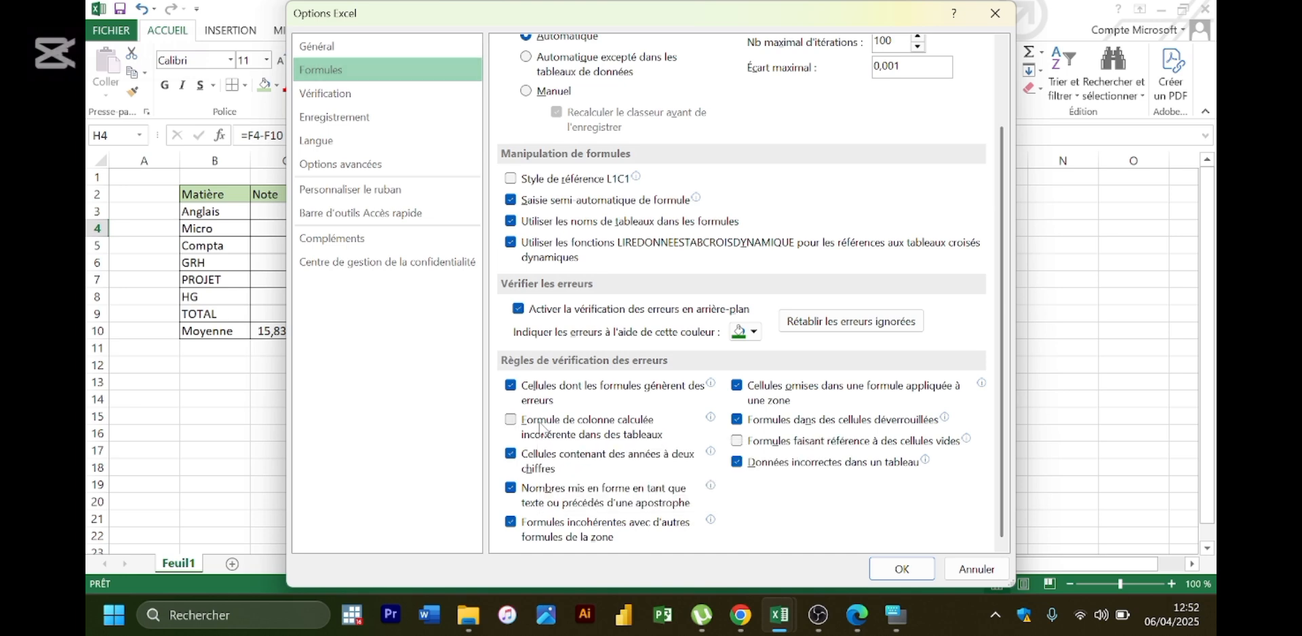
left_click(903, 577)
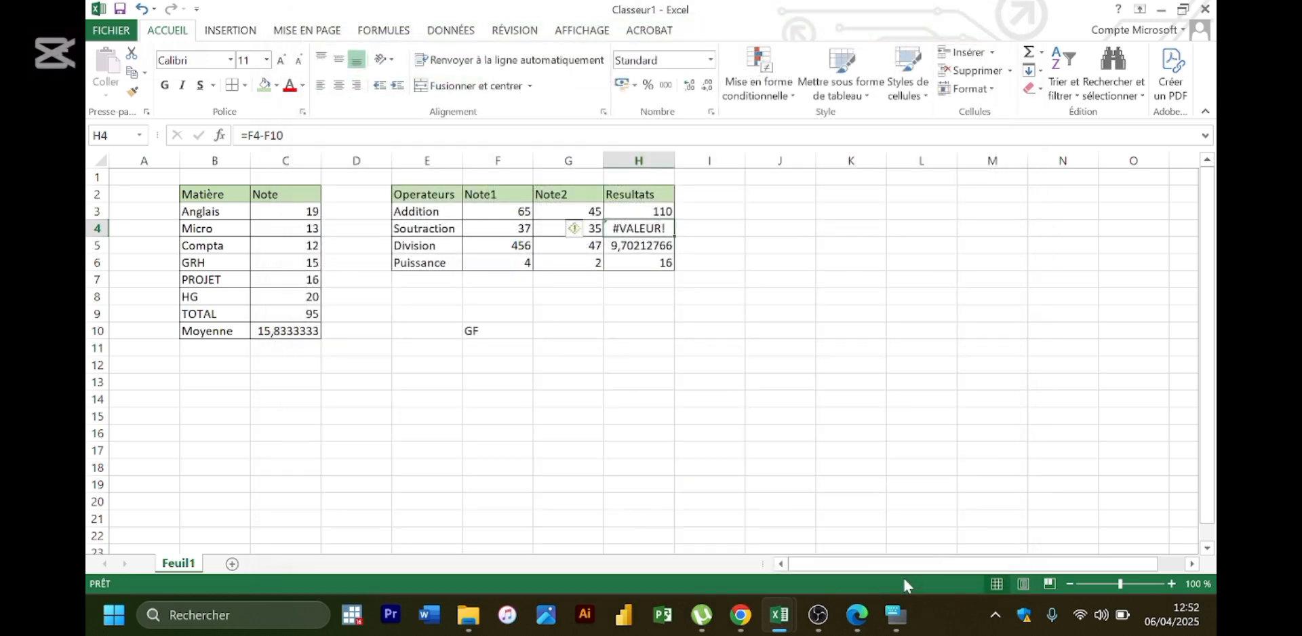
scroll(1207, 364, "down", 1)
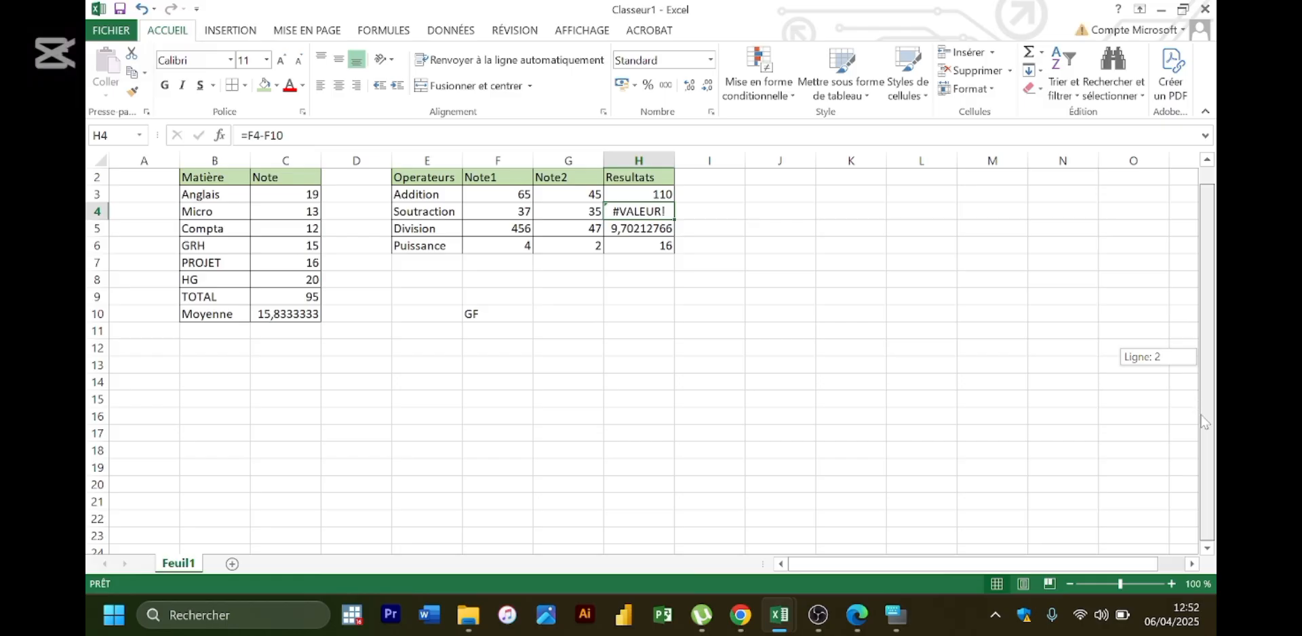
- Switch to the course PDF in Edge and read pages 4 and 5 on the operations that create calculated-column exceptions
left_click(856, 615)
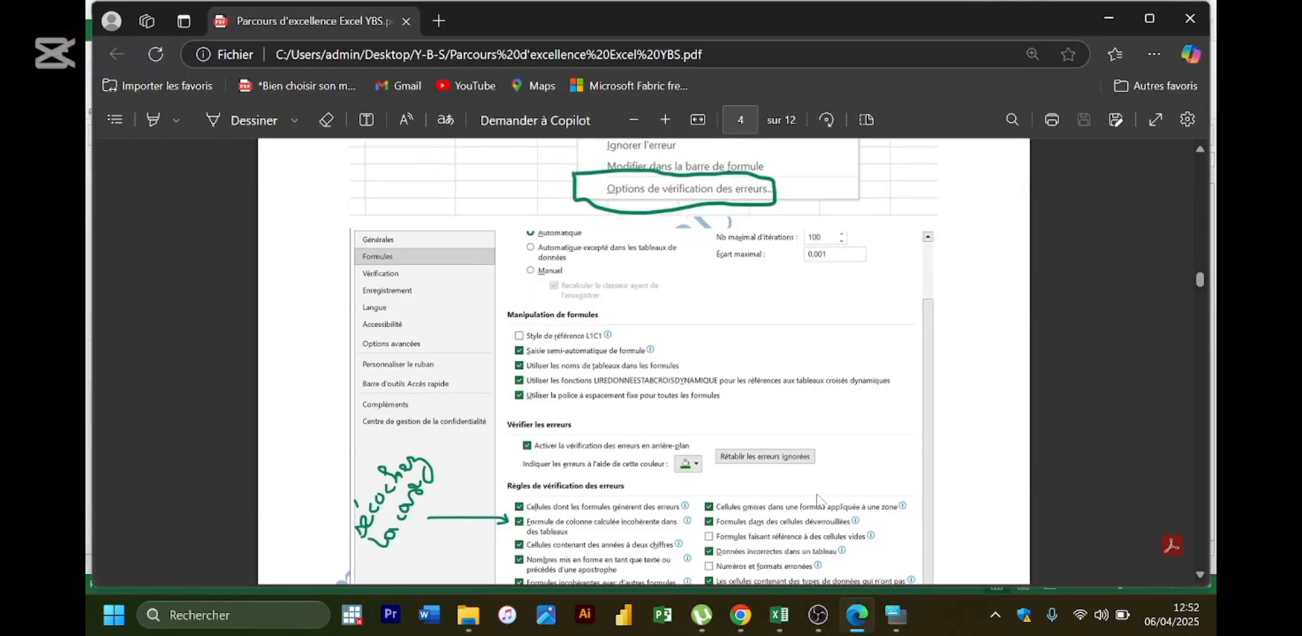
scroll(817, 500, "down", 3)
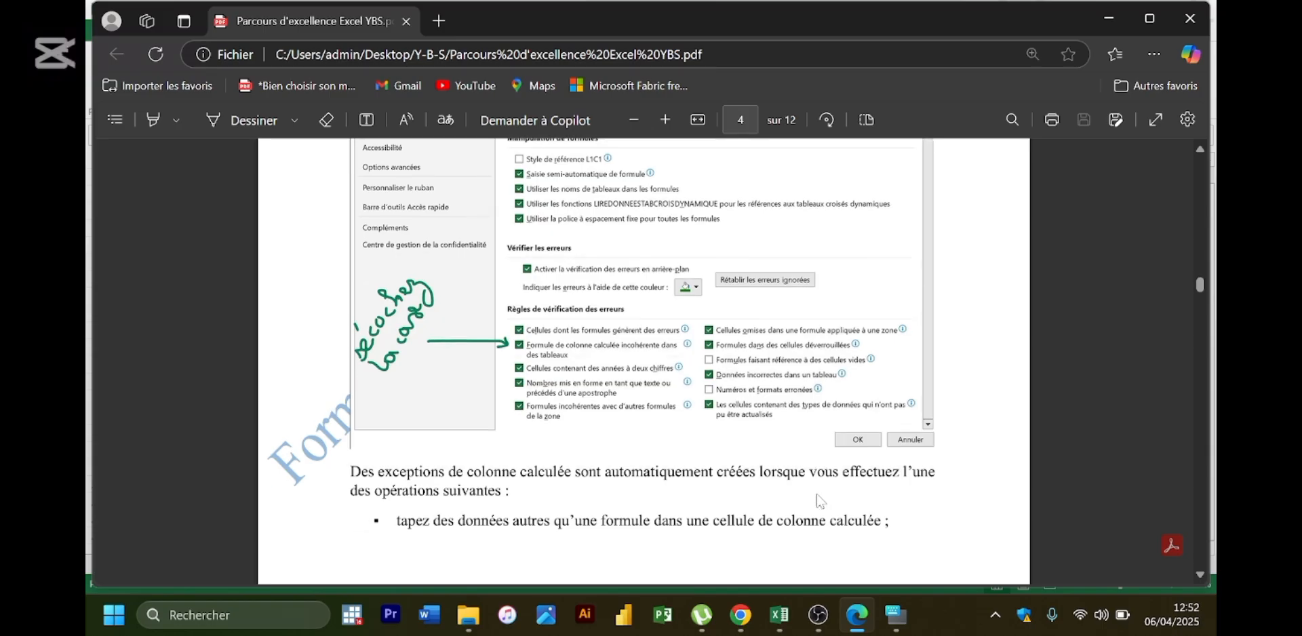
scroll(820, 501, "down", 1)
scroll(821, 501, "down", 3)
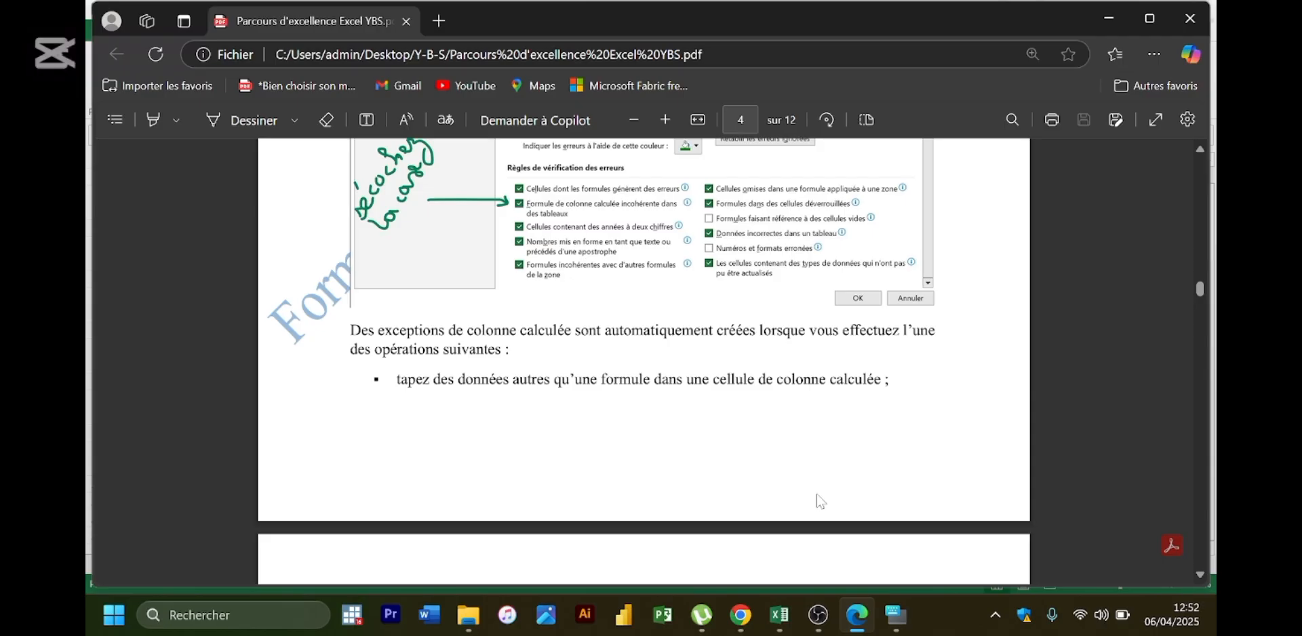
scroll(821, 502, "down", 3)
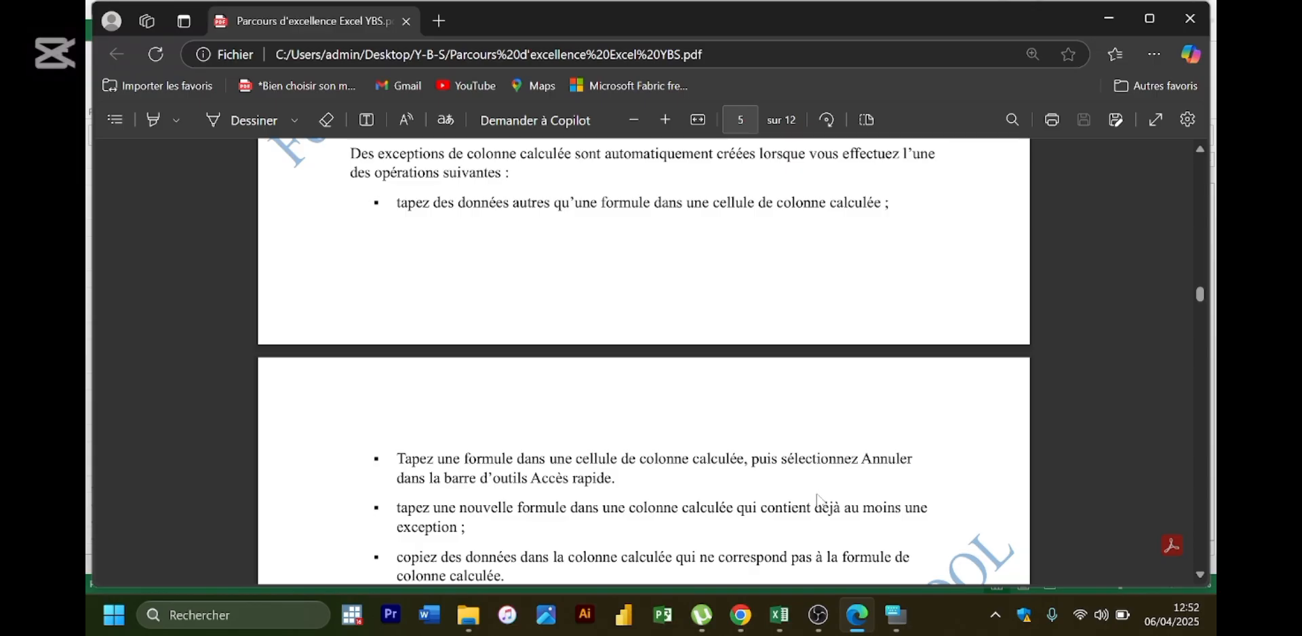
scroll(821, 502, "down", 1)
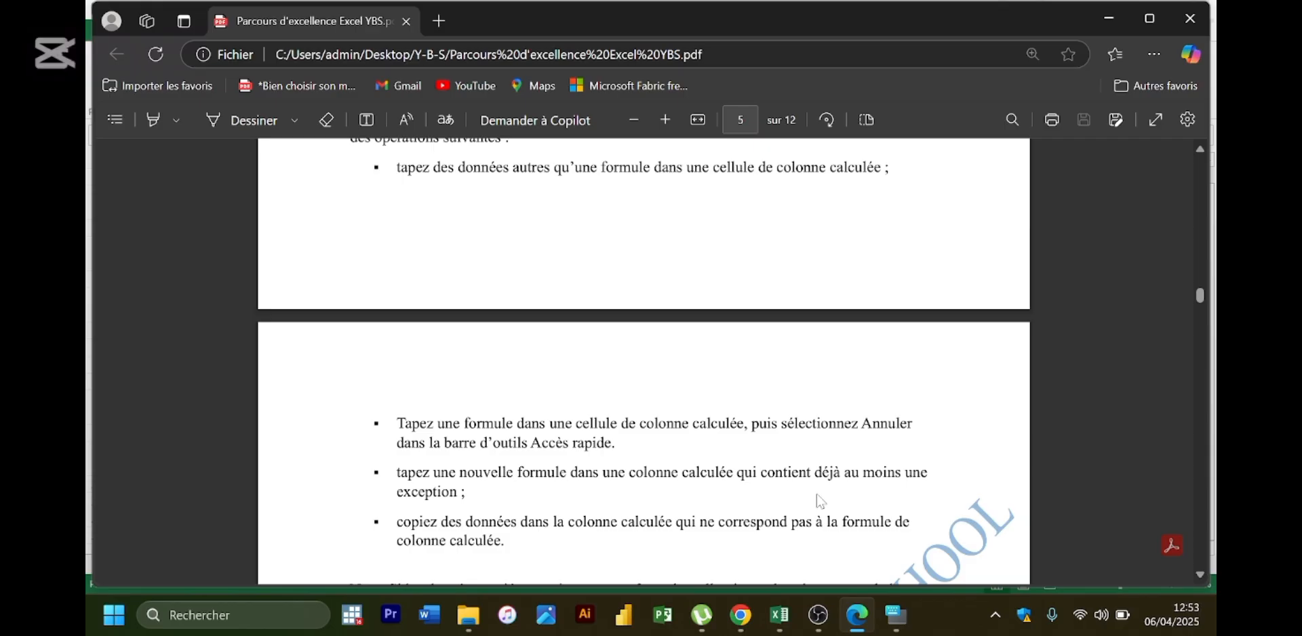
scroll(821, 502, "down", 1)
scroll(821, 502, "down", 2)
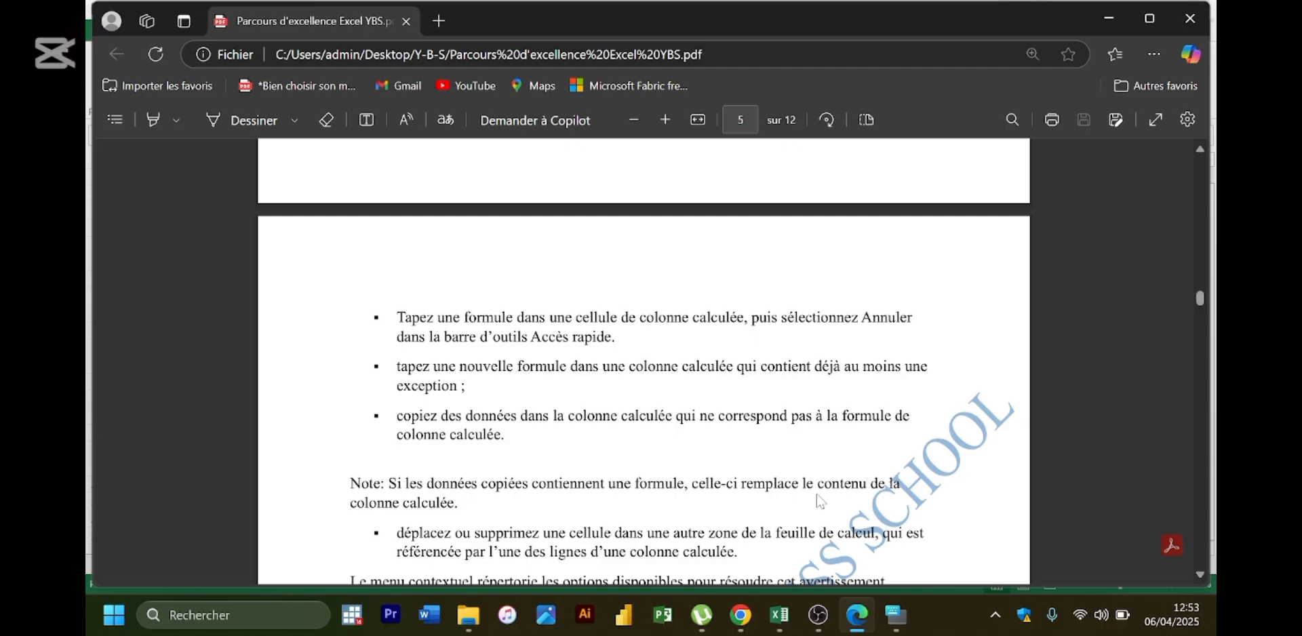
scroll(821, 502, "down", 1)
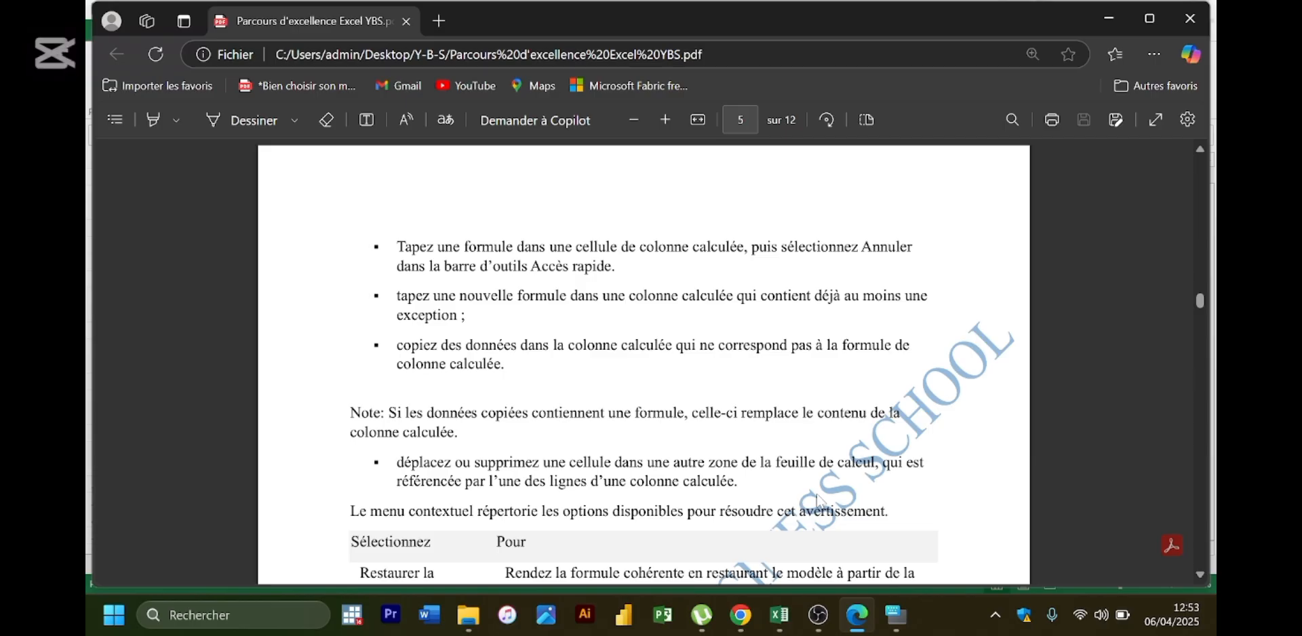
- Read page 5's table of options for resolving the inconsistent-formula warning, down to the introduction of the turnover example
scroll(818, 503, "down", 3)
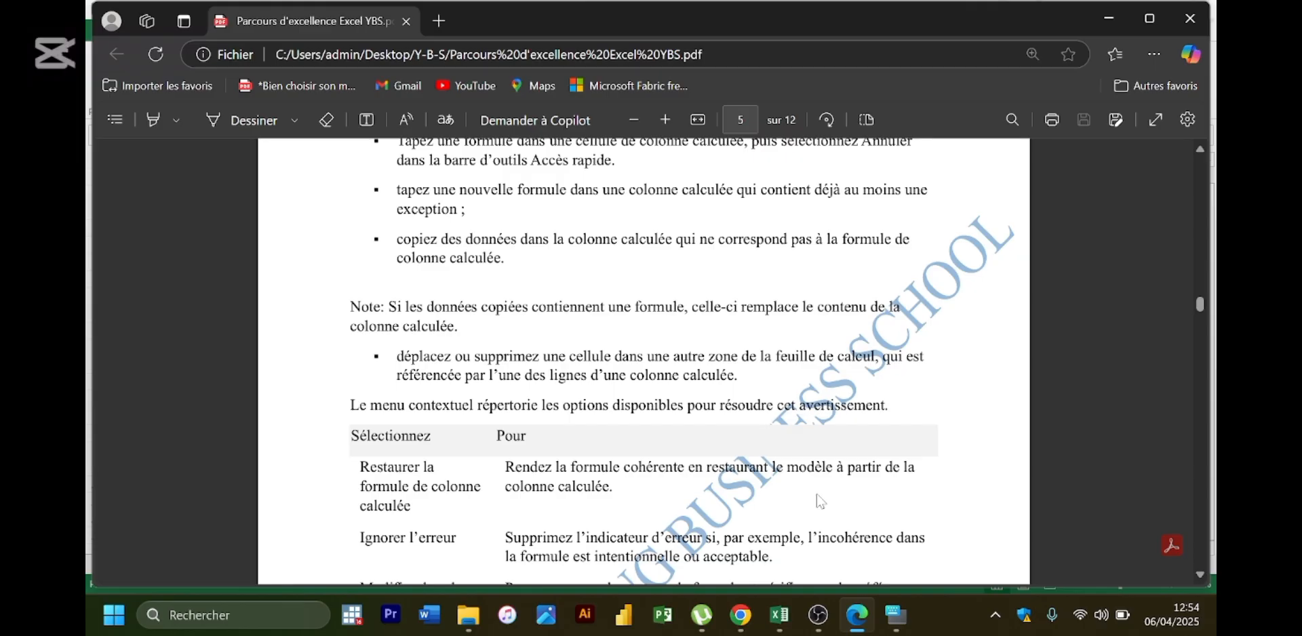
scroll(821, 501, "down", 1)
scroll(819, 501, "down", 1)
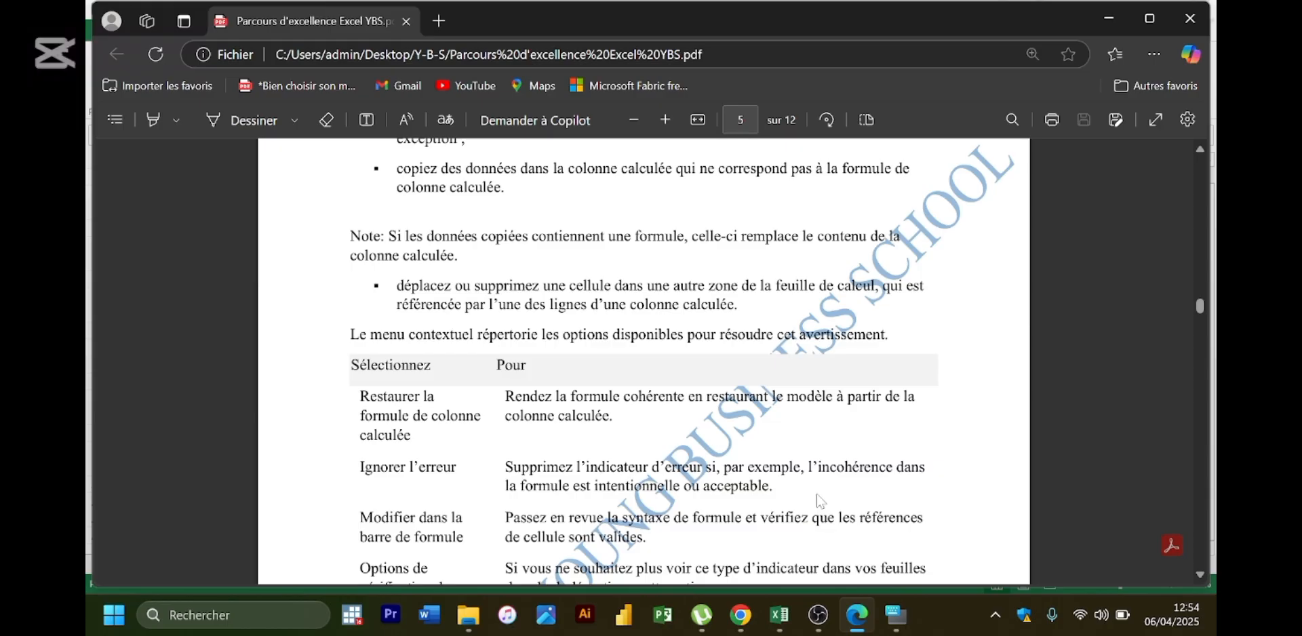
scroll(821, 501, "down", 1)
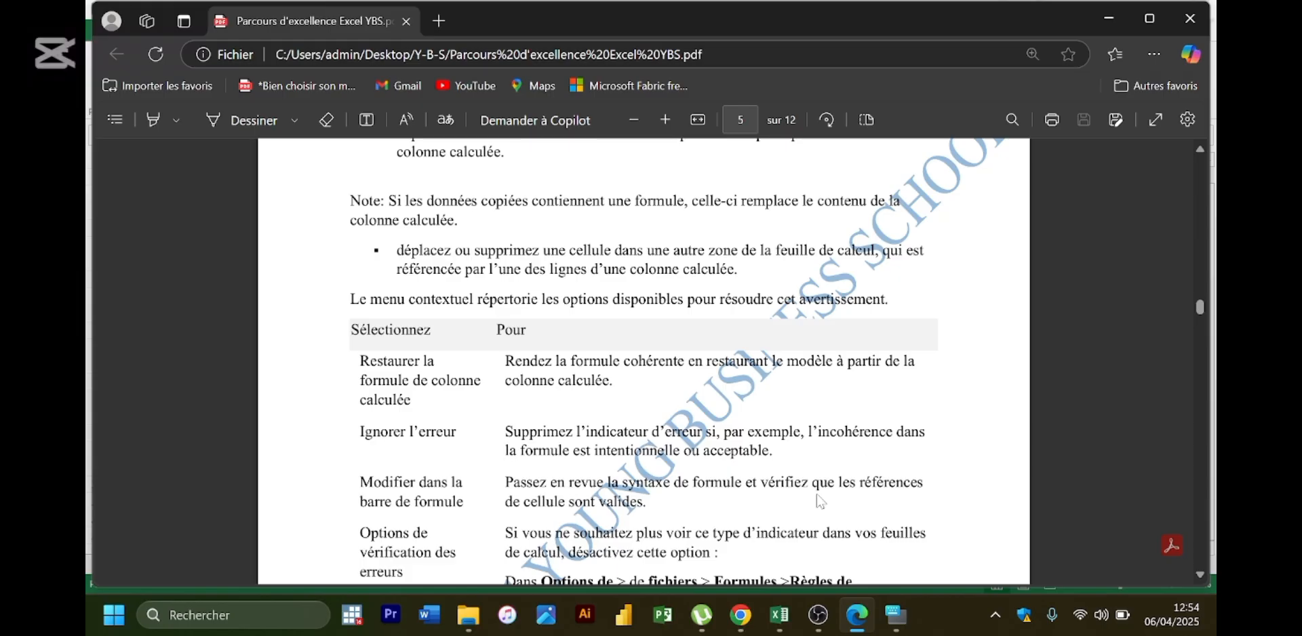
scroll(821, 501, "down", 1)
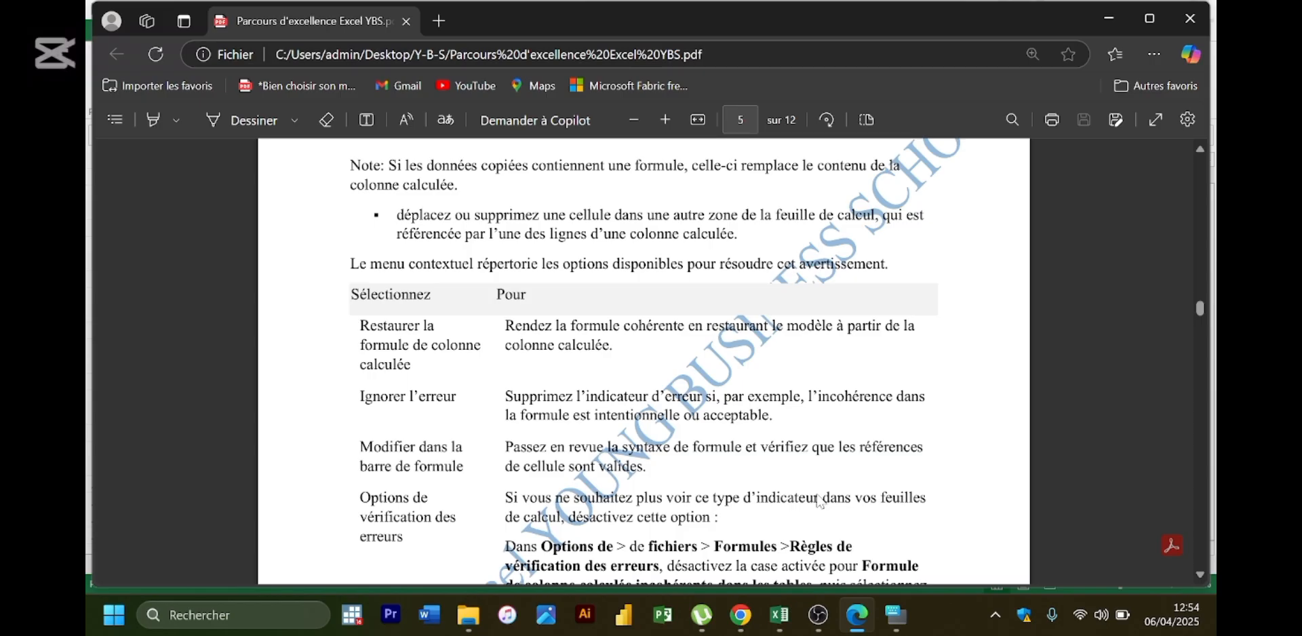
scroll(821, 502, "down", 2)
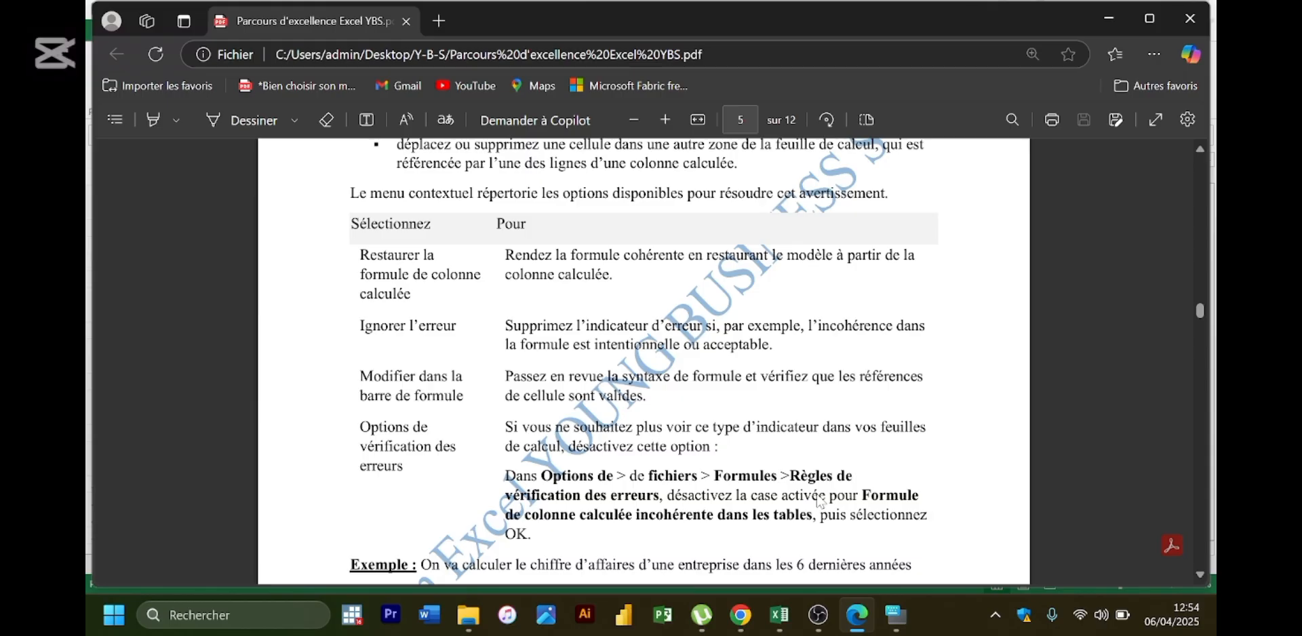
scroll(821, 502, "down", 5)
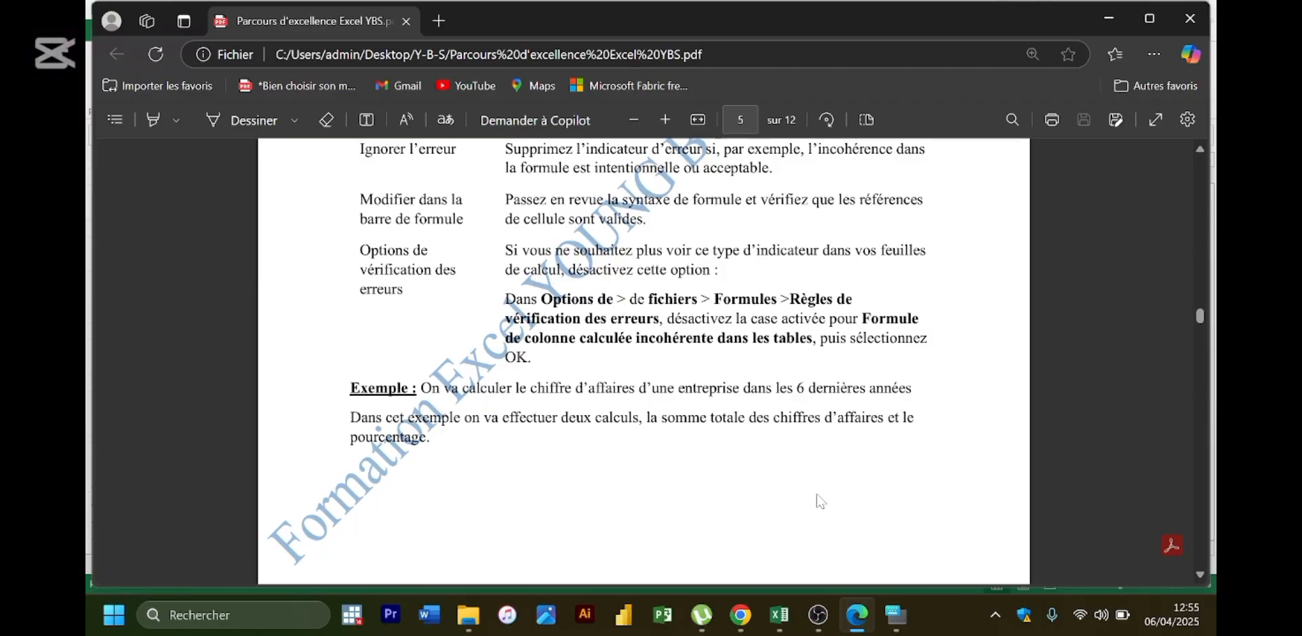
- Examine the Chiffre d'affaire table on page 6 of the PDF and return to the Classeur1 workbook in Excel
scroll(820, 502, "down", 8)
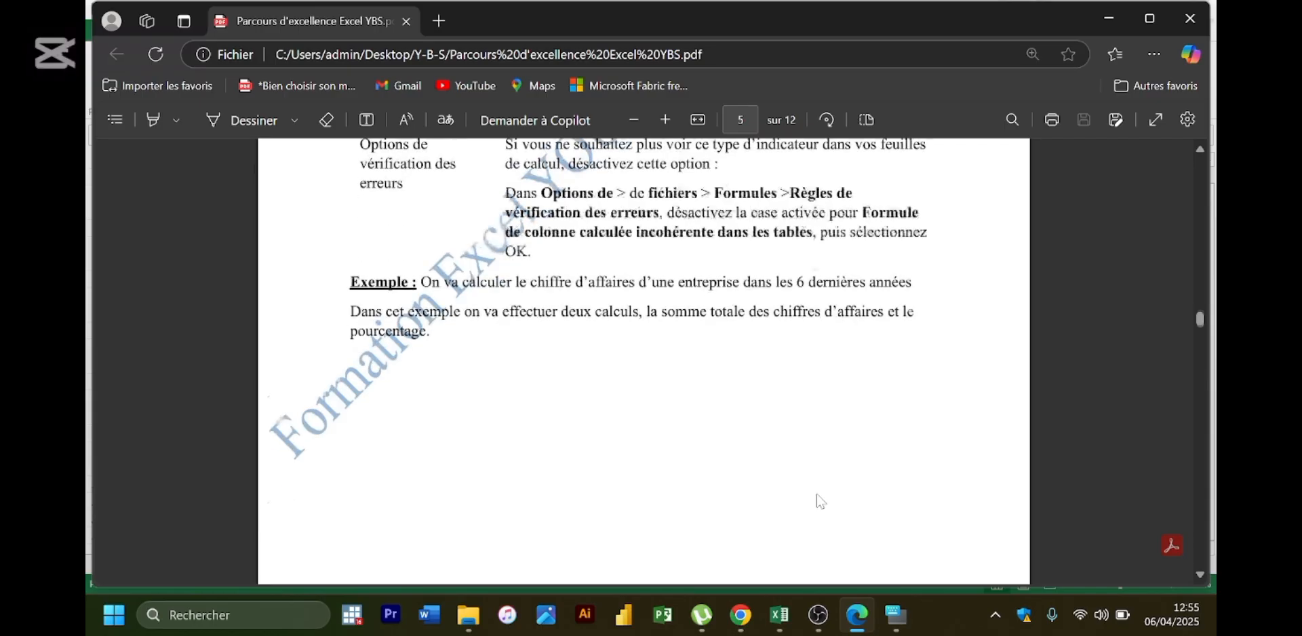
scroll(821, 501, "down", 1)
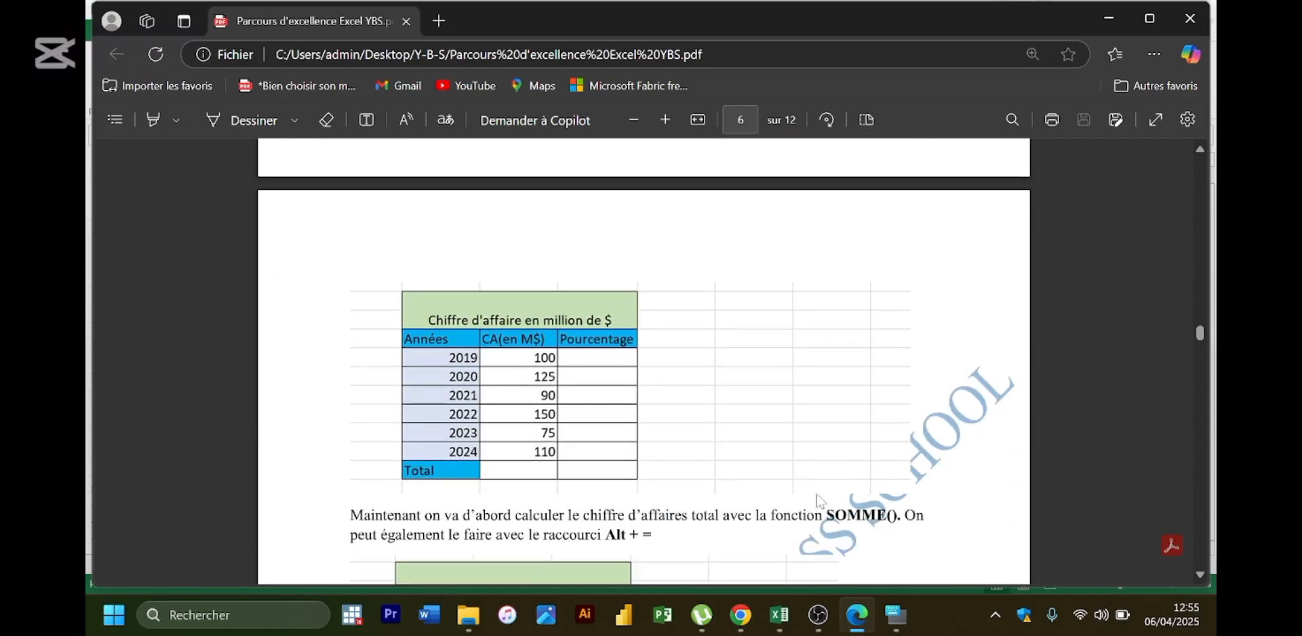
scroll(821, 502, "up", 1)
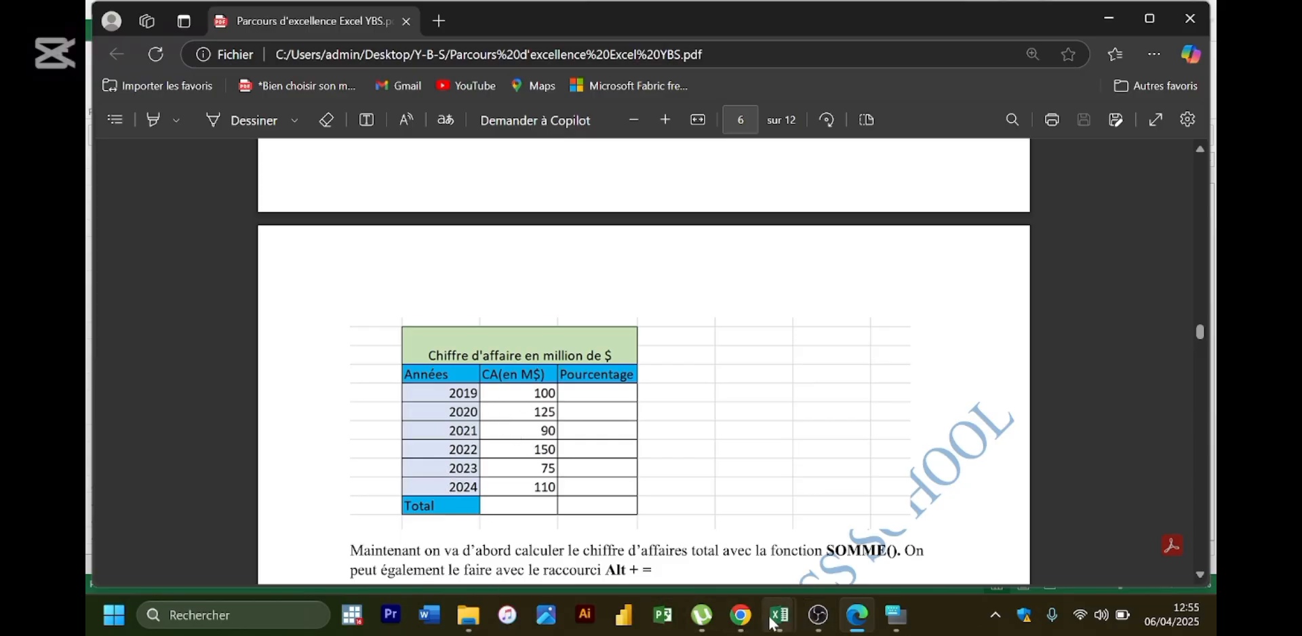
mouse_move(780, 615)
left_click(923, 560)
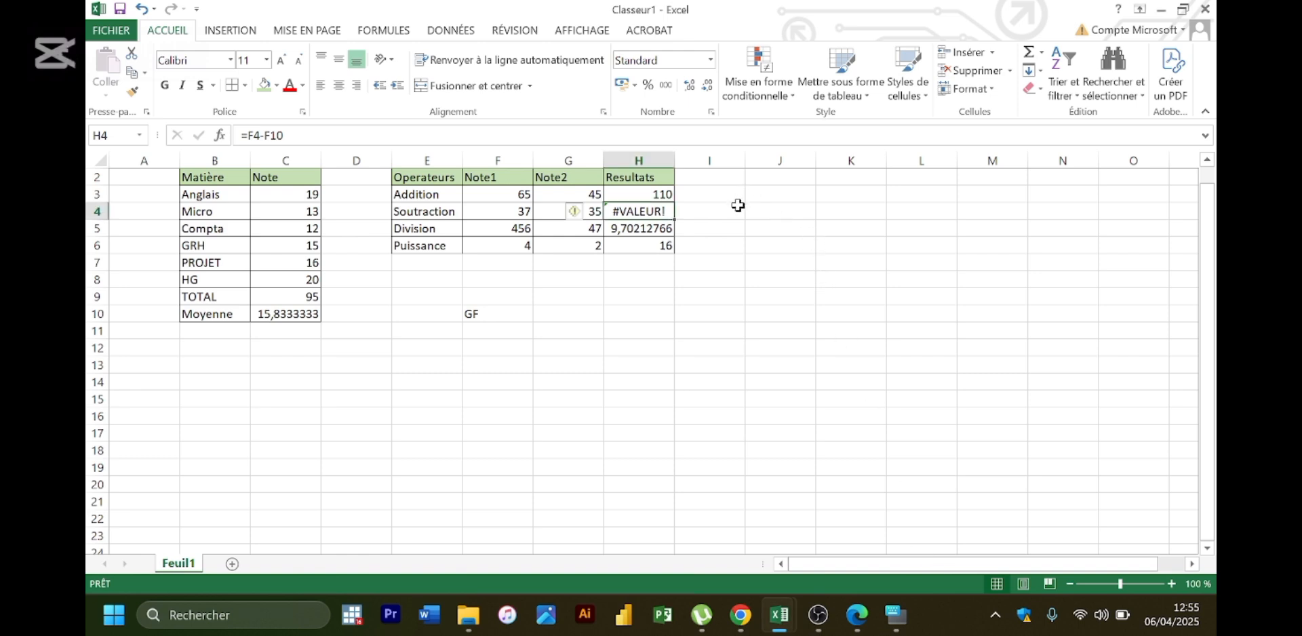
- Enter 2019 in G12 as the first year of the turnover table
left_click(571, 348)
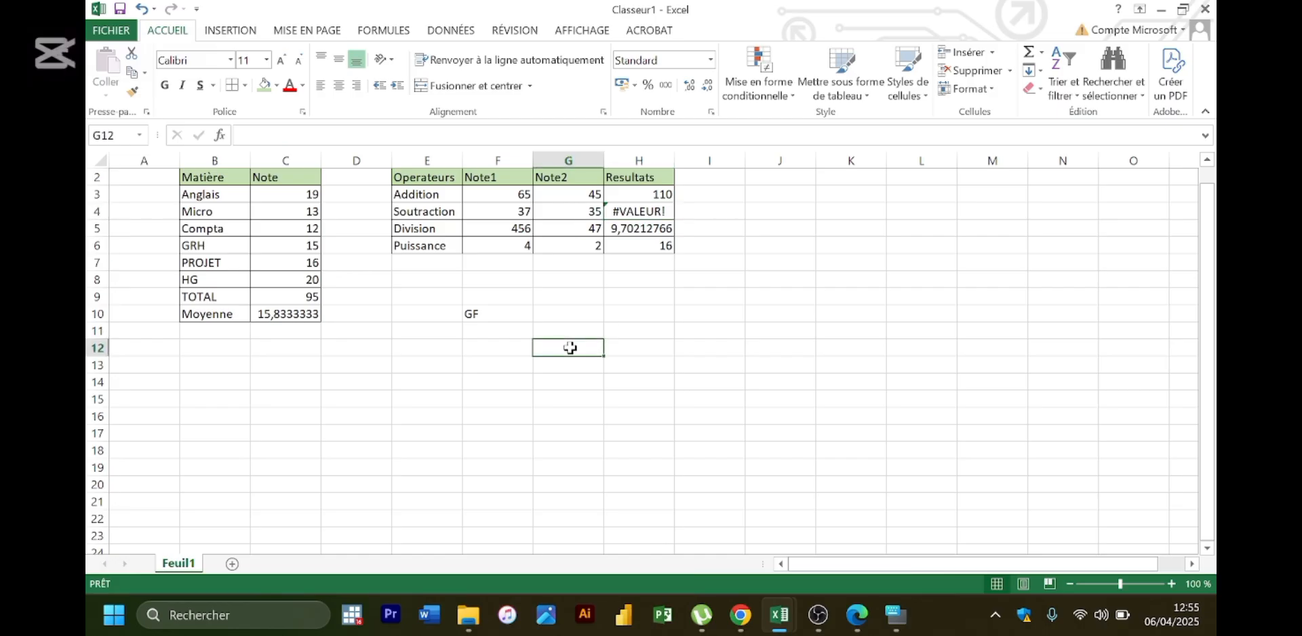
type("2019")
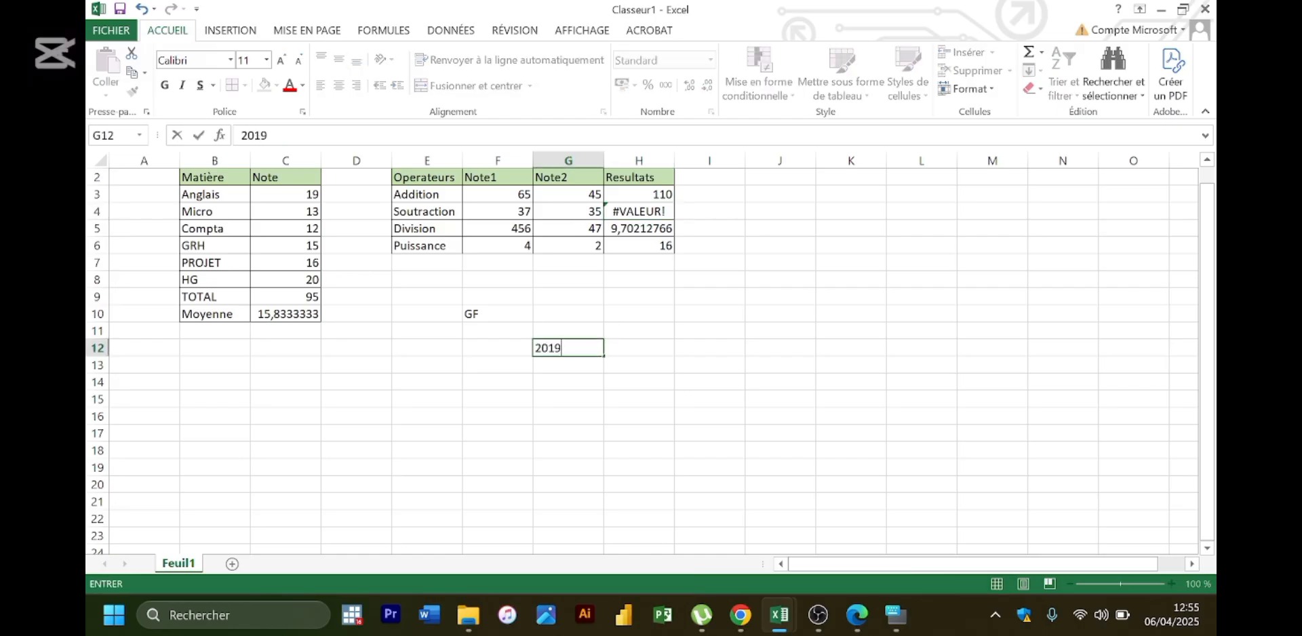
key("Return")
left_click(573, 349)
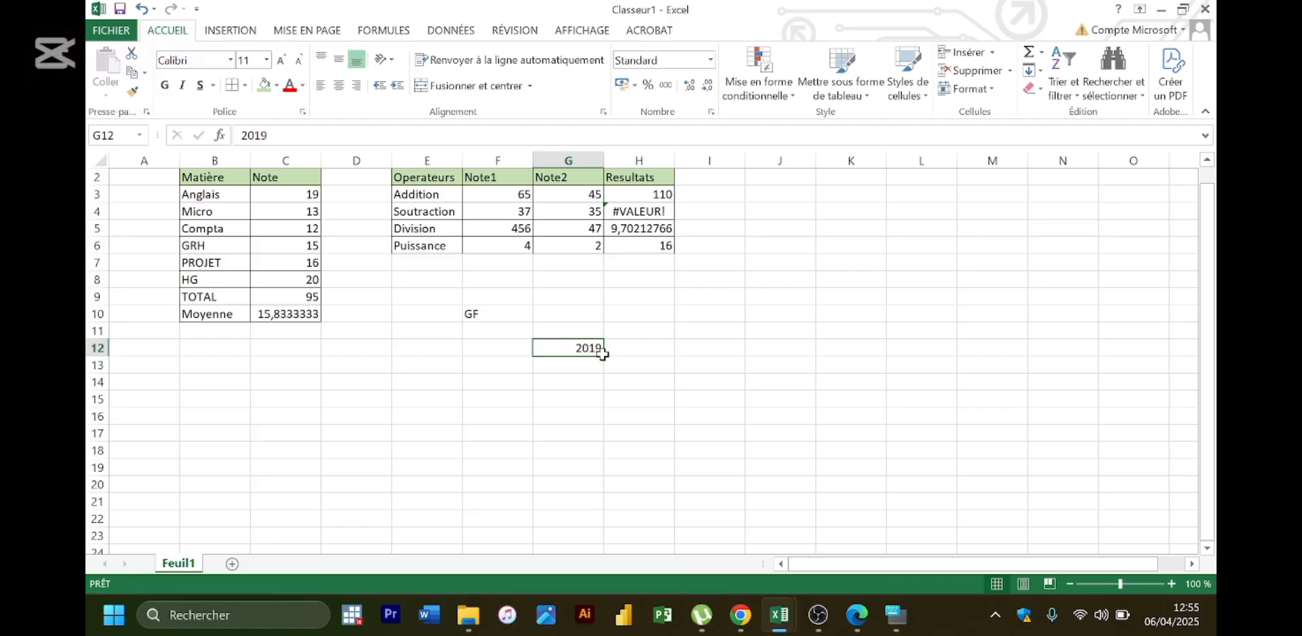
mouse_move(602, 354)
left_mouse_down()
mouse_move(591, 350)
mouse_move(600, 382)
mouse_move(598, 355)
left_mouse_up()
- Enter 2020 in G13 and fill the year series from G12:G13 down to 2024 in G17
left_click(584, 361)
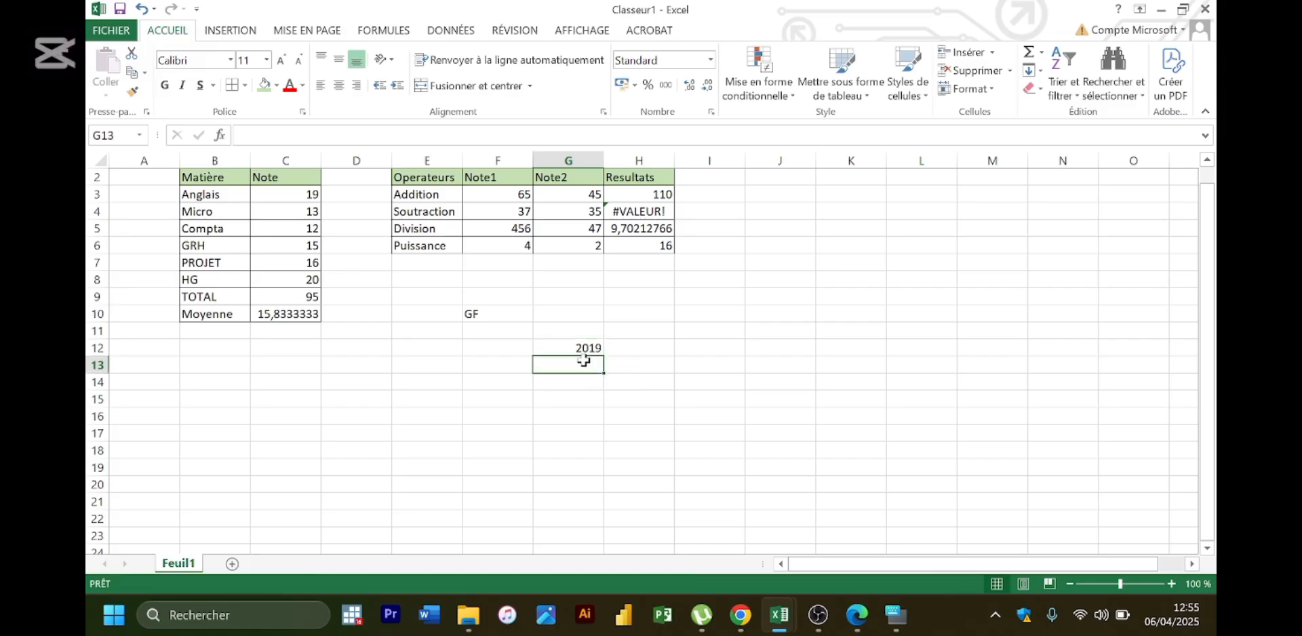
type("20")
key("BackSpace")
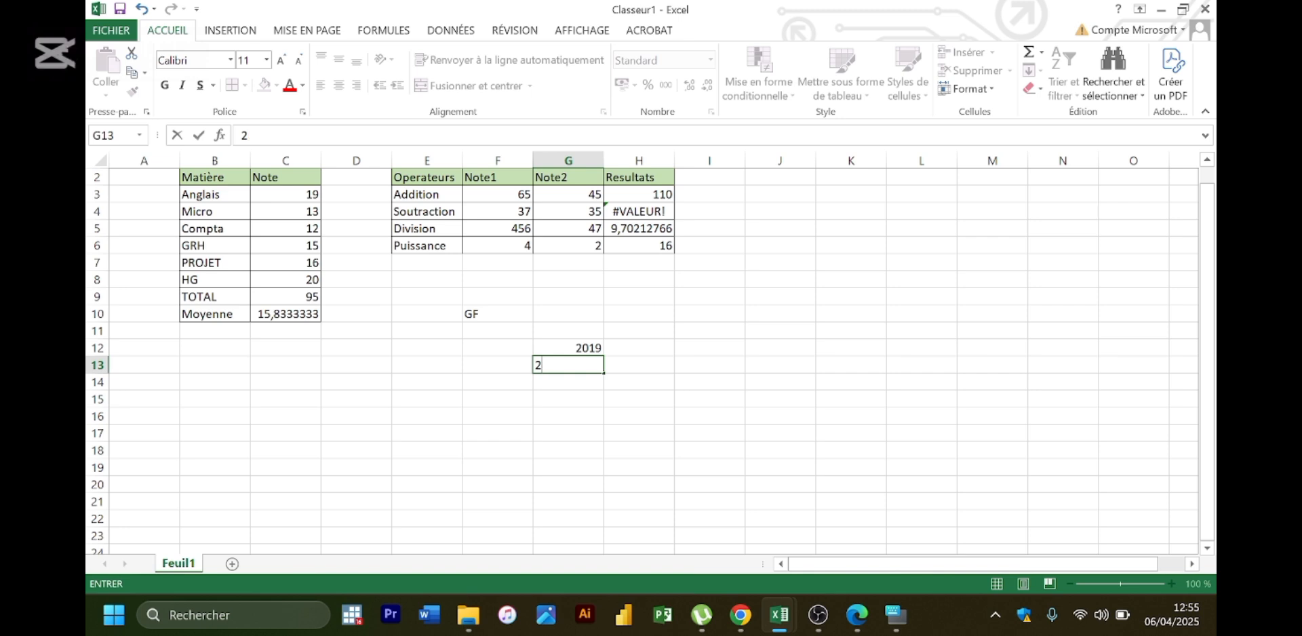
type("2020")
key("Return")
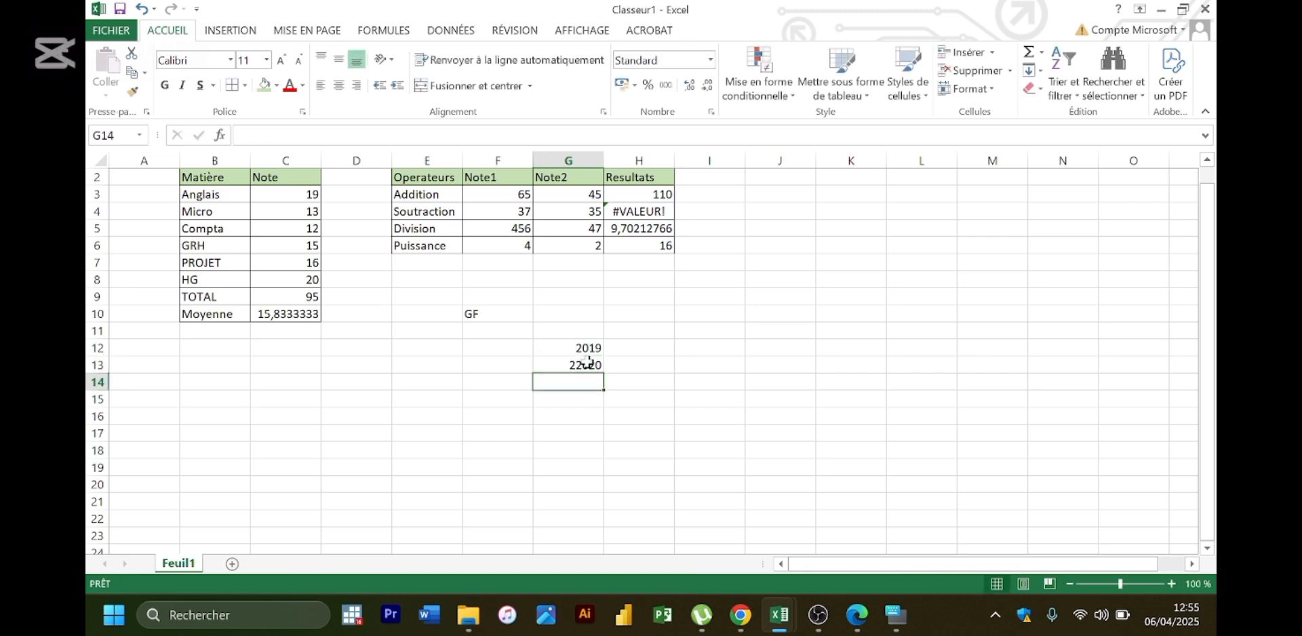
left_click(585, 348)
left_click(581, 366)
double_click(581, 366)
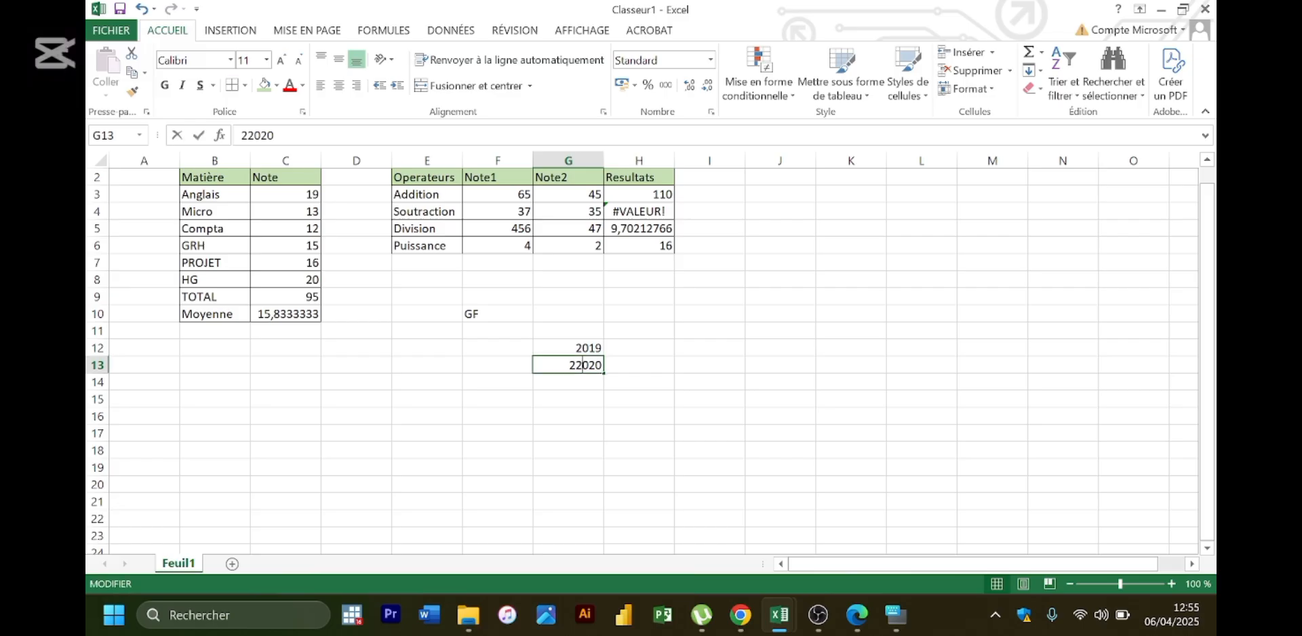
key("BackSpace")
left_click_drag(581, 351, 601, 441)
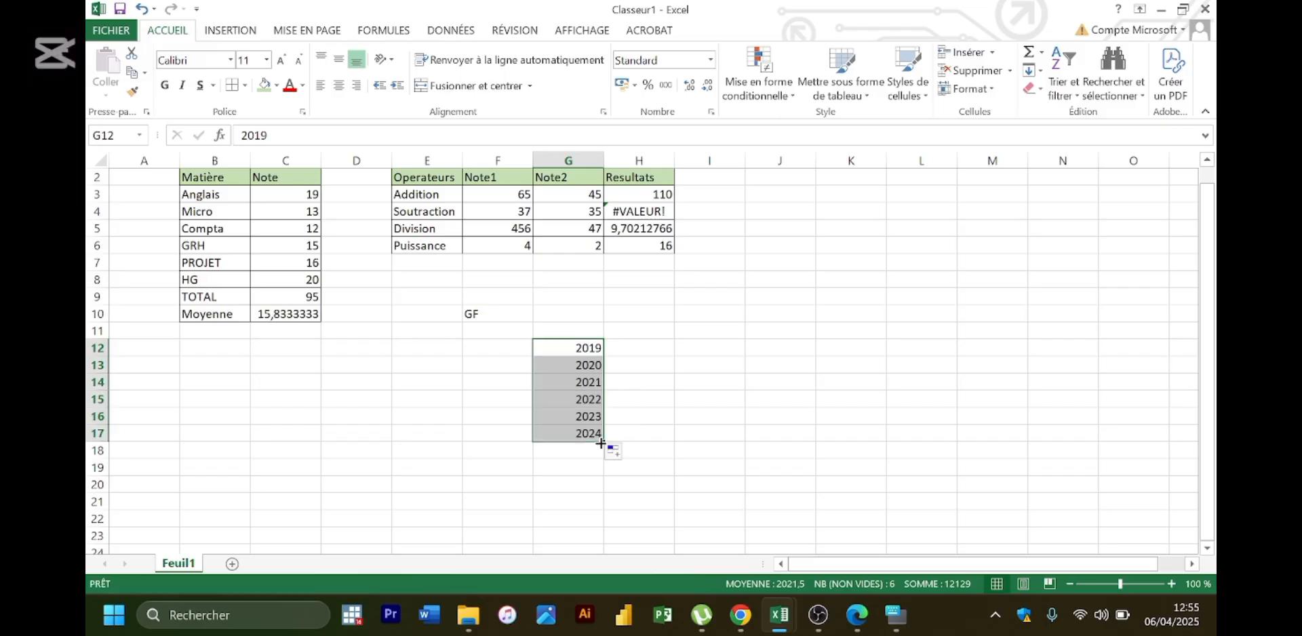
left_click(632, 345)
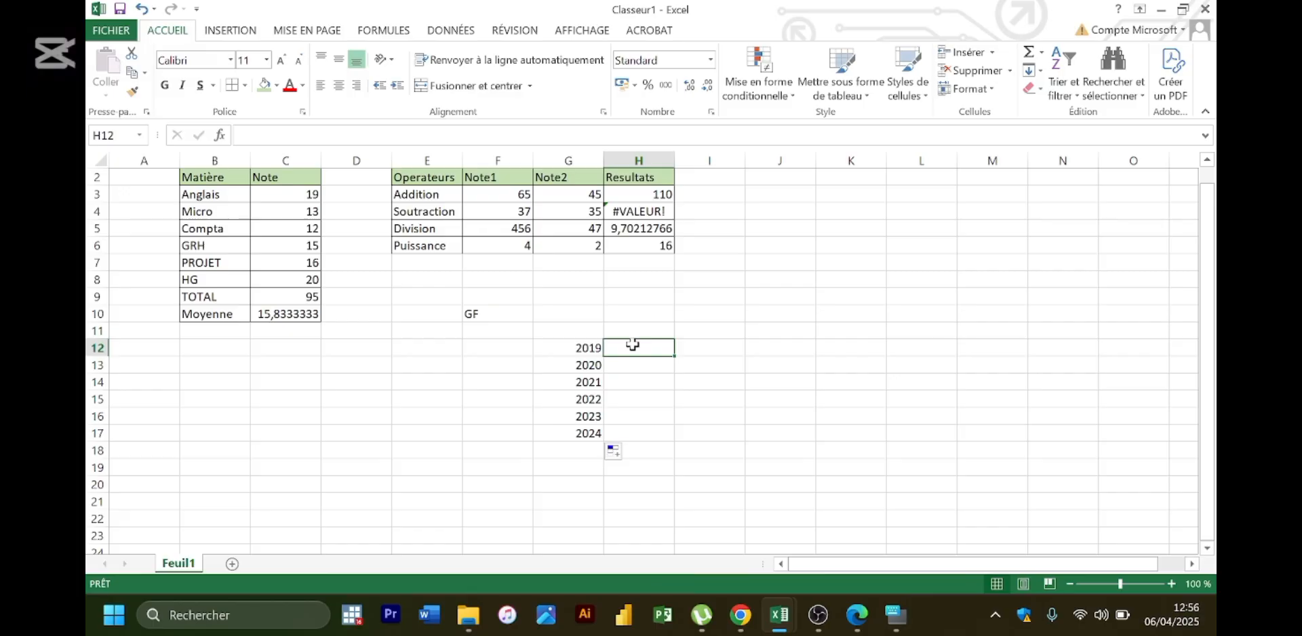
- Consult the PDF's turnover table and enter 100, 125 and 75 in H12 to H14
left_click(858, 617)
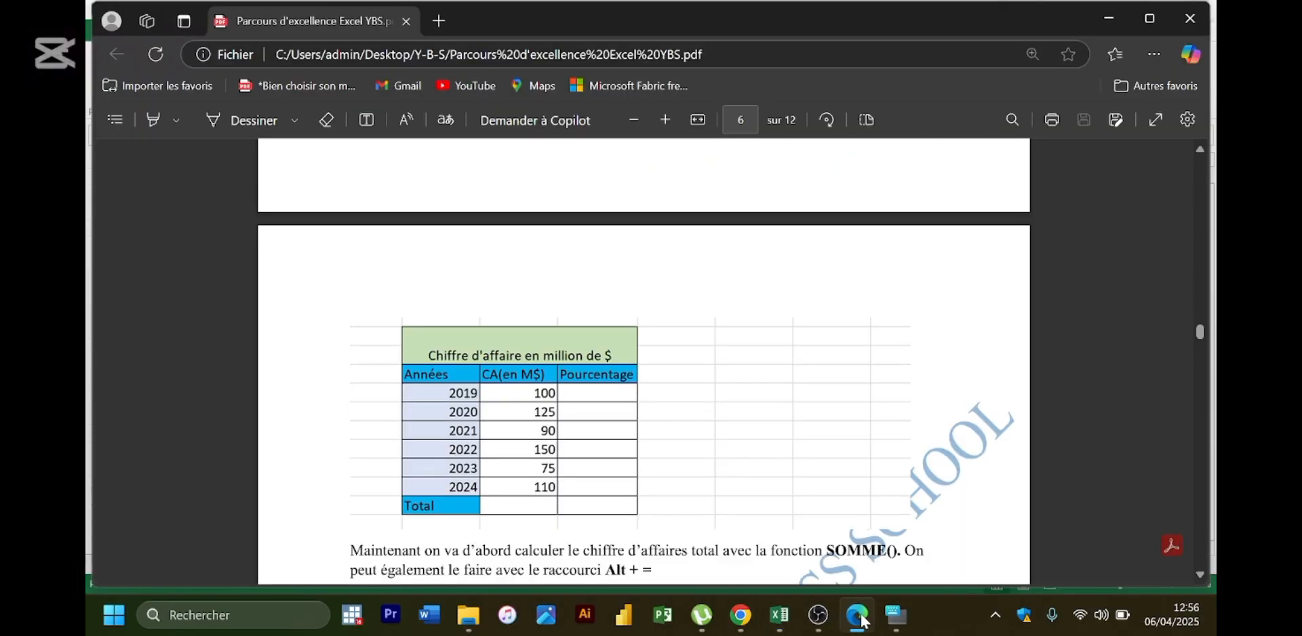
left_click(862, 618)
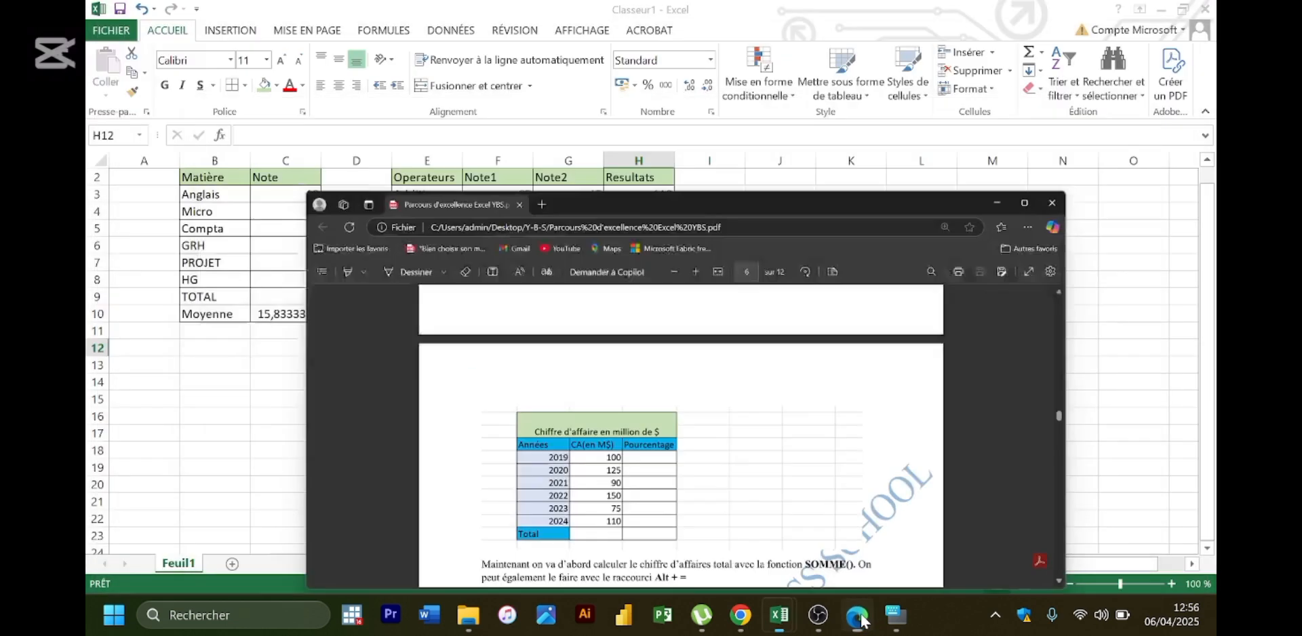
type("100")
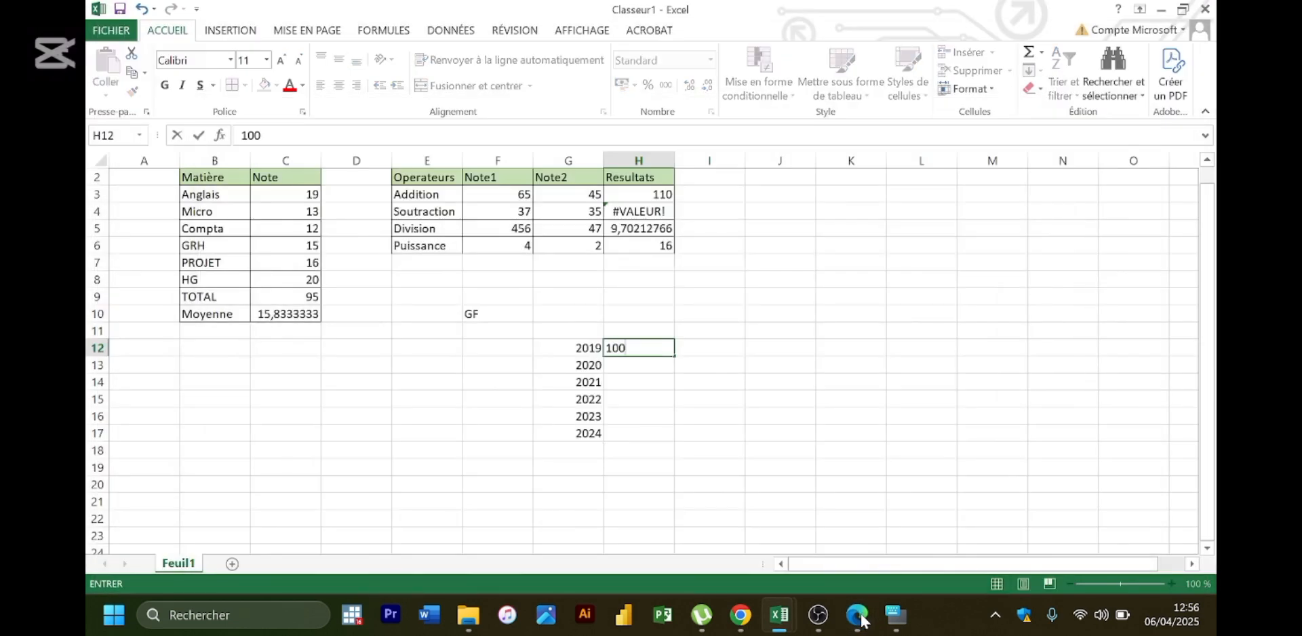
key("Return")
type("125")
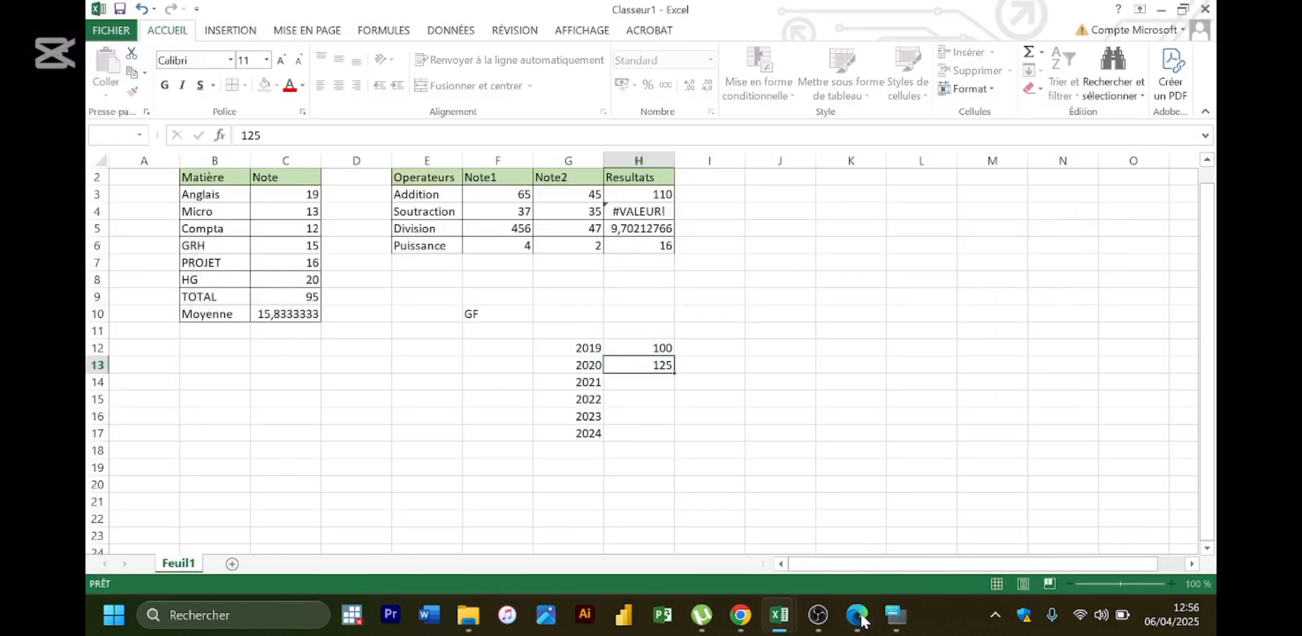
key("Return")
type("75")
key("Return")
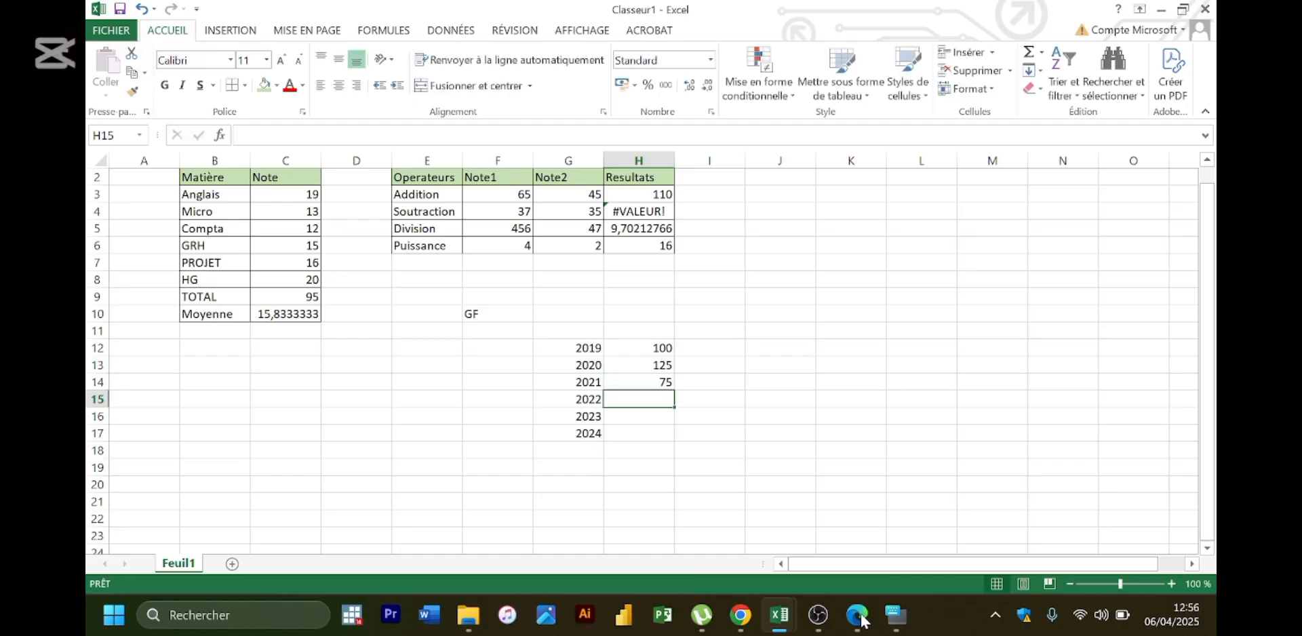
- Check the turnover table in the PDF again and correct the 2021 amount in H14 to 90
left_click(860, 617)
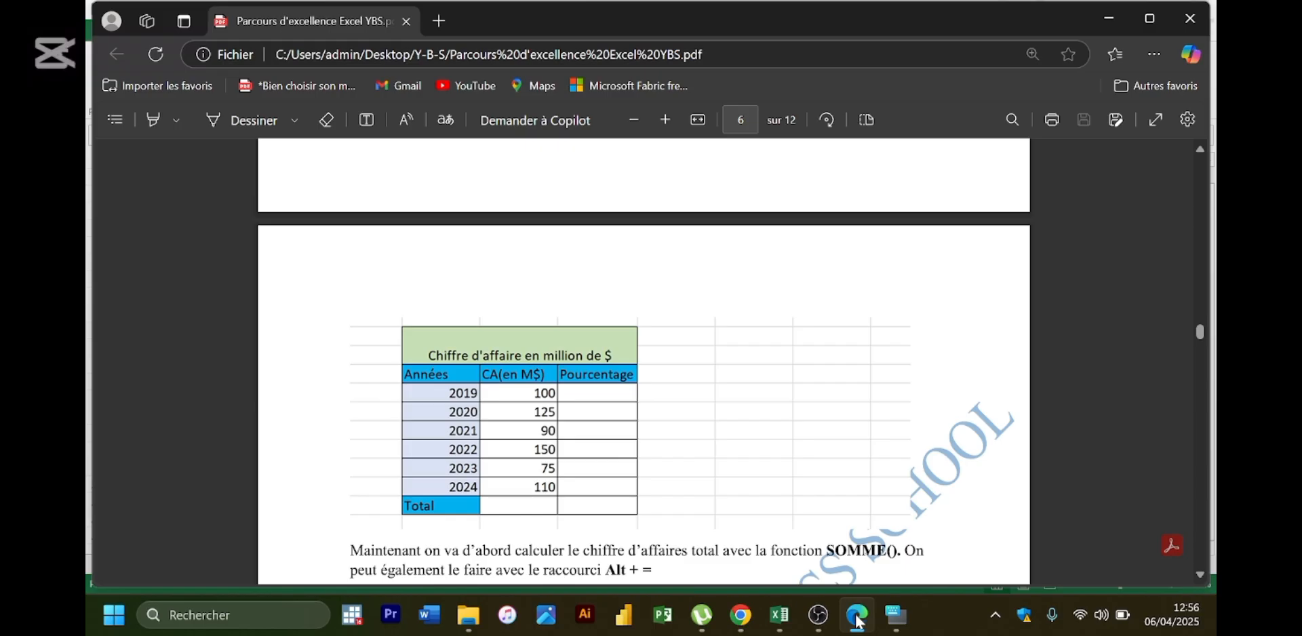
left_click(858, 619)
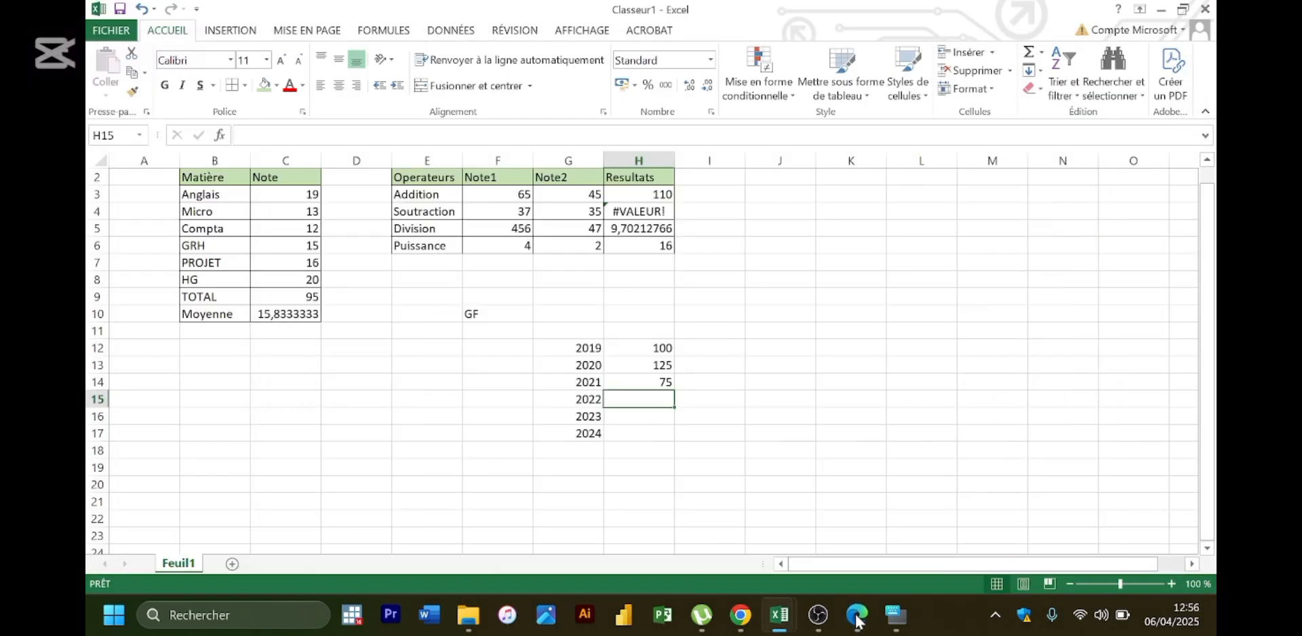
left_click(648, 384)
type("90")
key("Return")
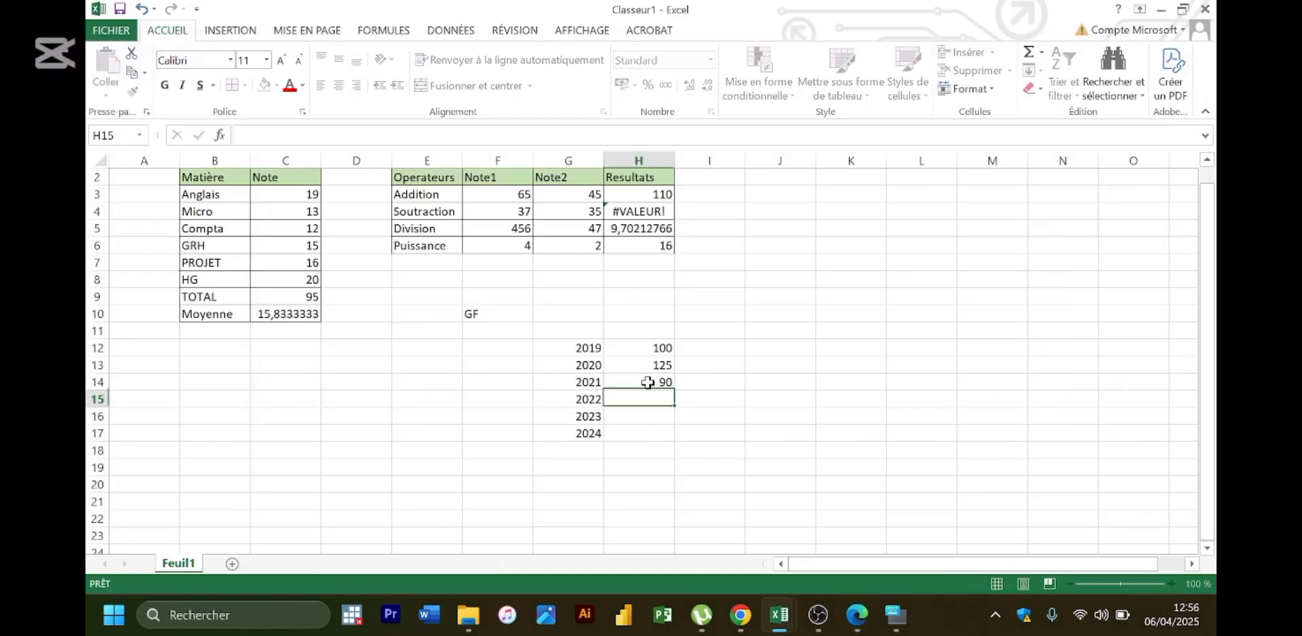
- Enter the 2022 to 2024 turnover amounts 150, 75 and 110 in H15 to H17, checking the PDF
type("150")
key("Return")
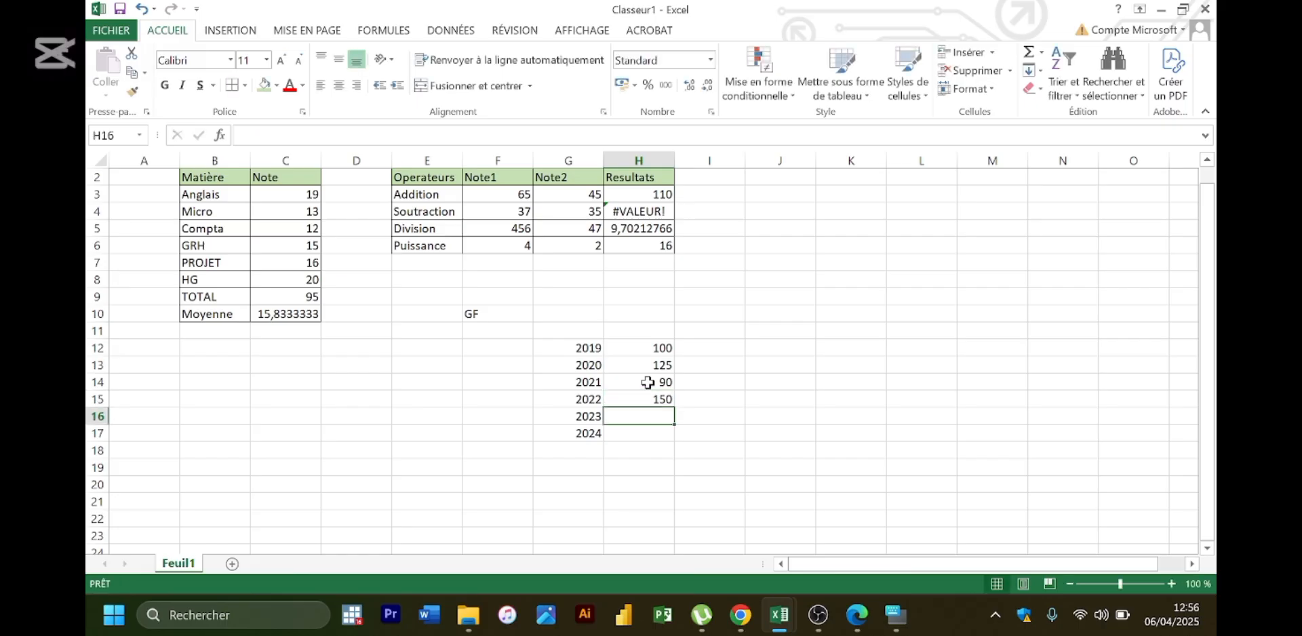
type("75")
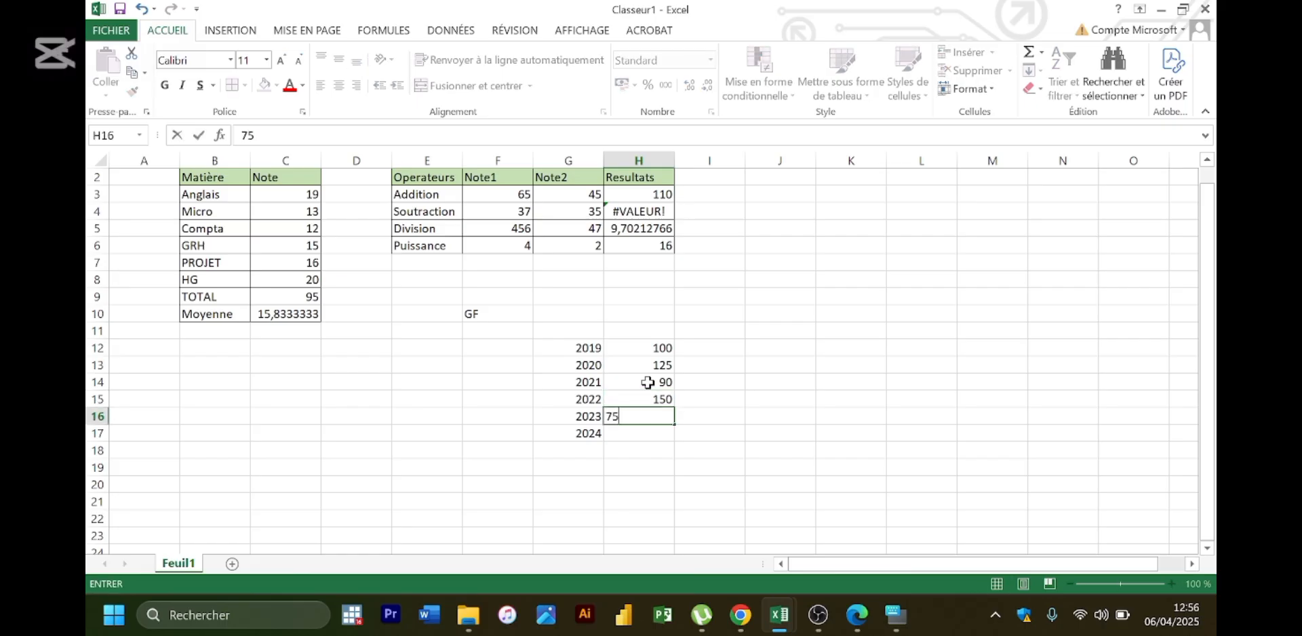
key("Return")
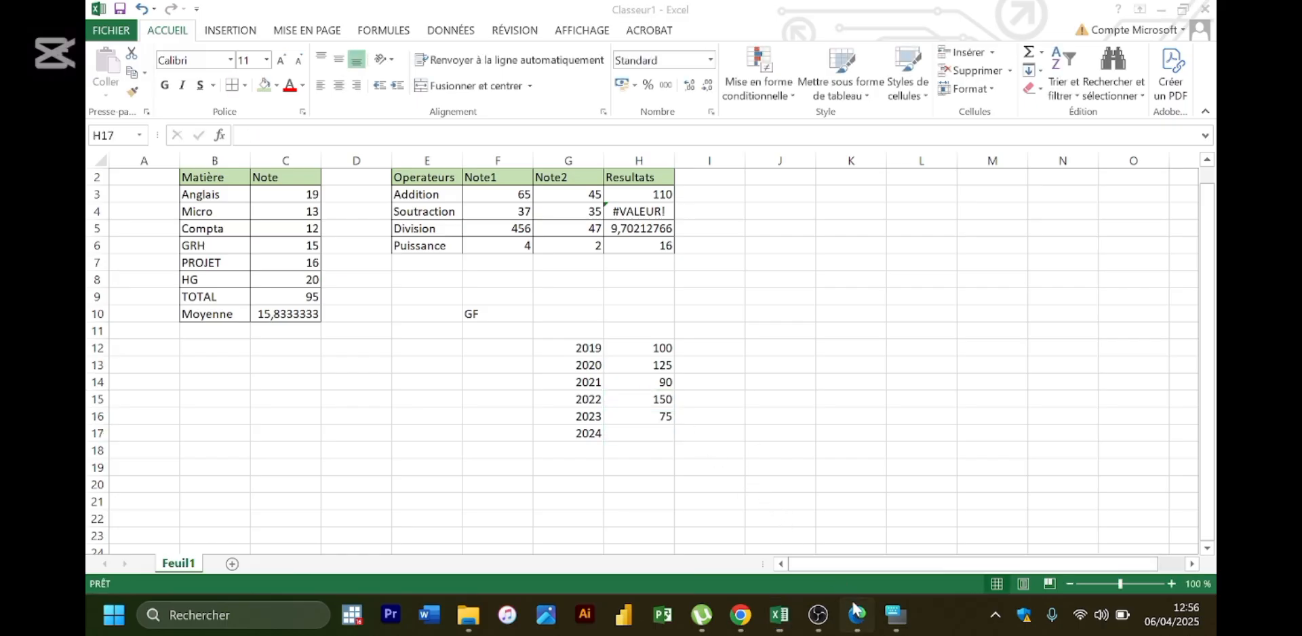
left_click(857, 613)
left_click(857, 612)
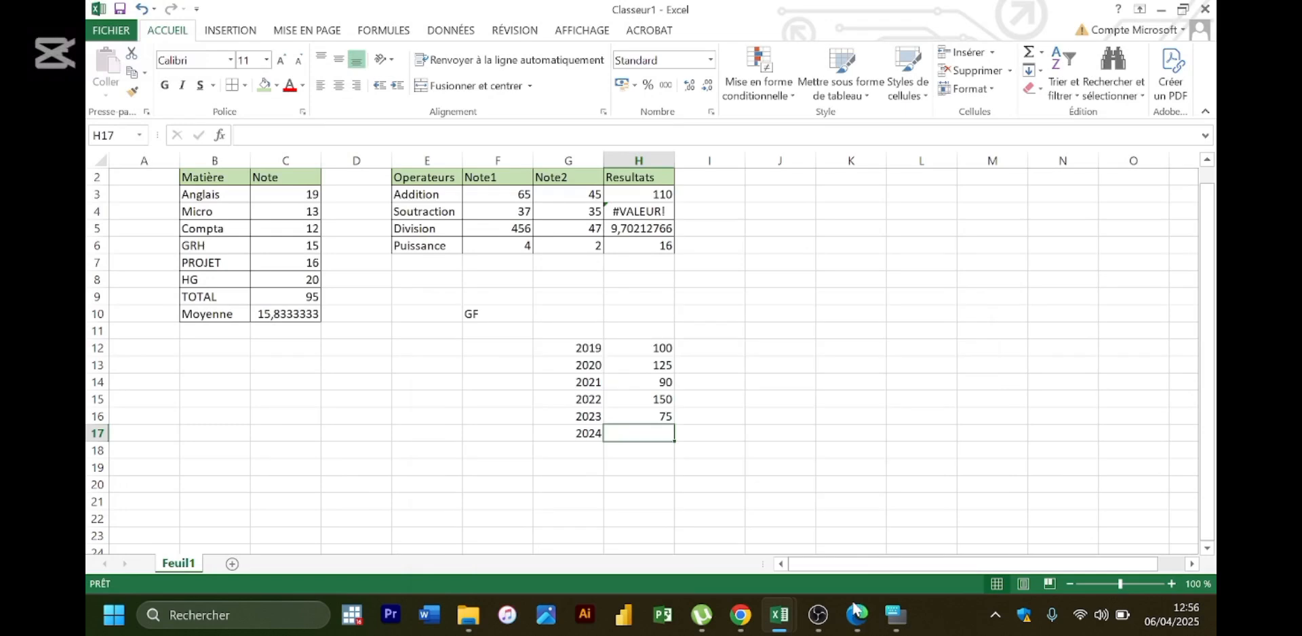
type("10")
key("BackSpace")
type("10")
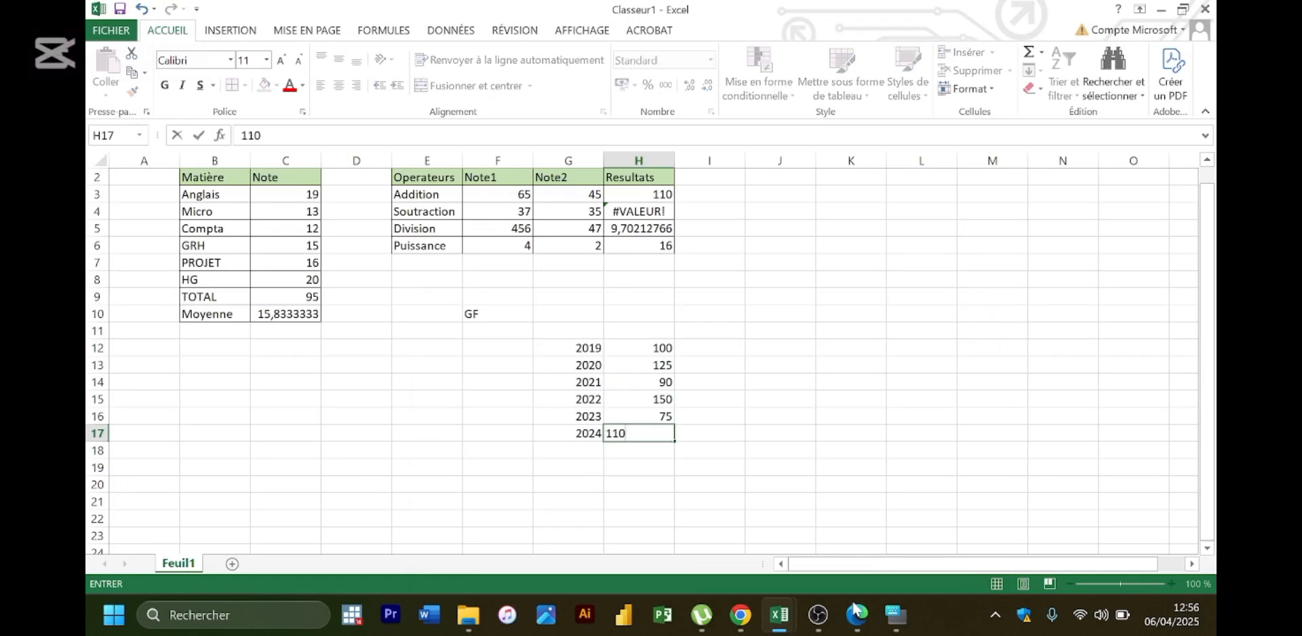
key("Return")
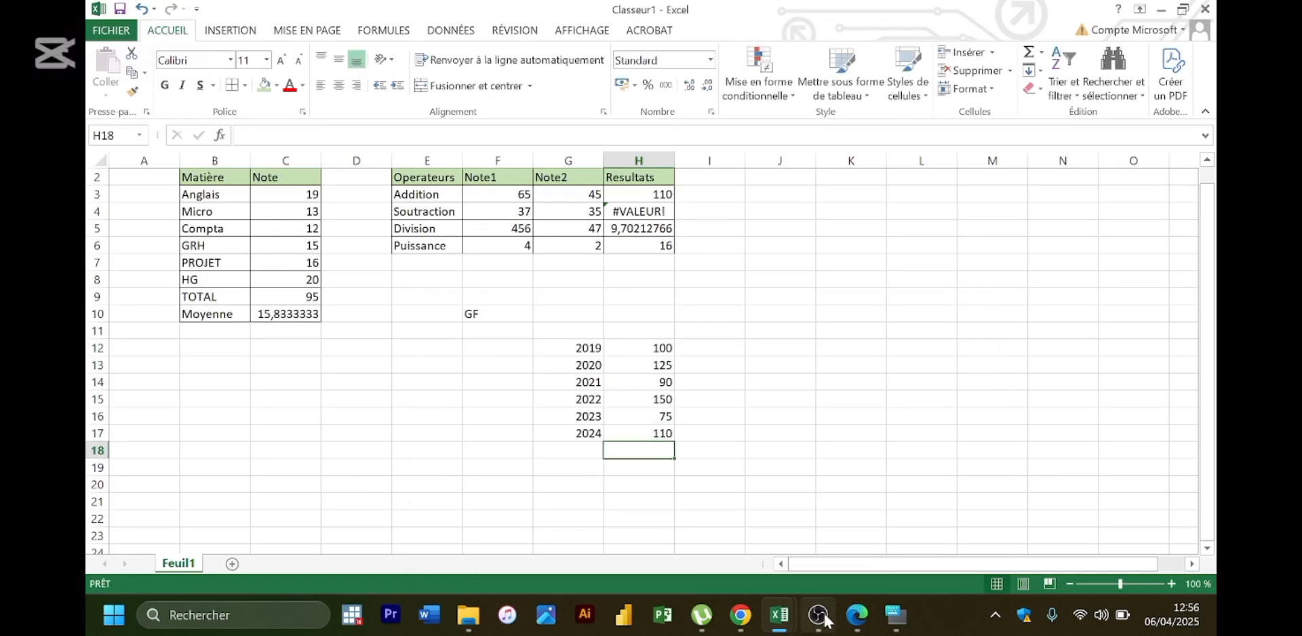
- Label the row below 2024 as Total in G18
left_click(586, 451)
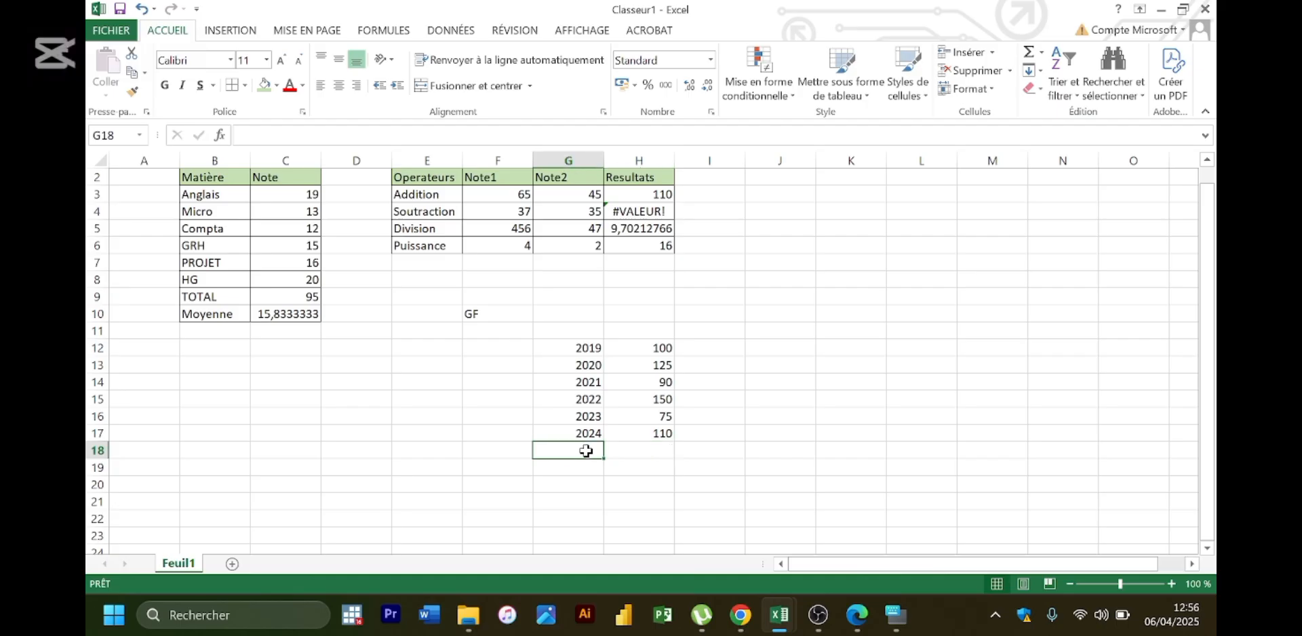
type("Tot")
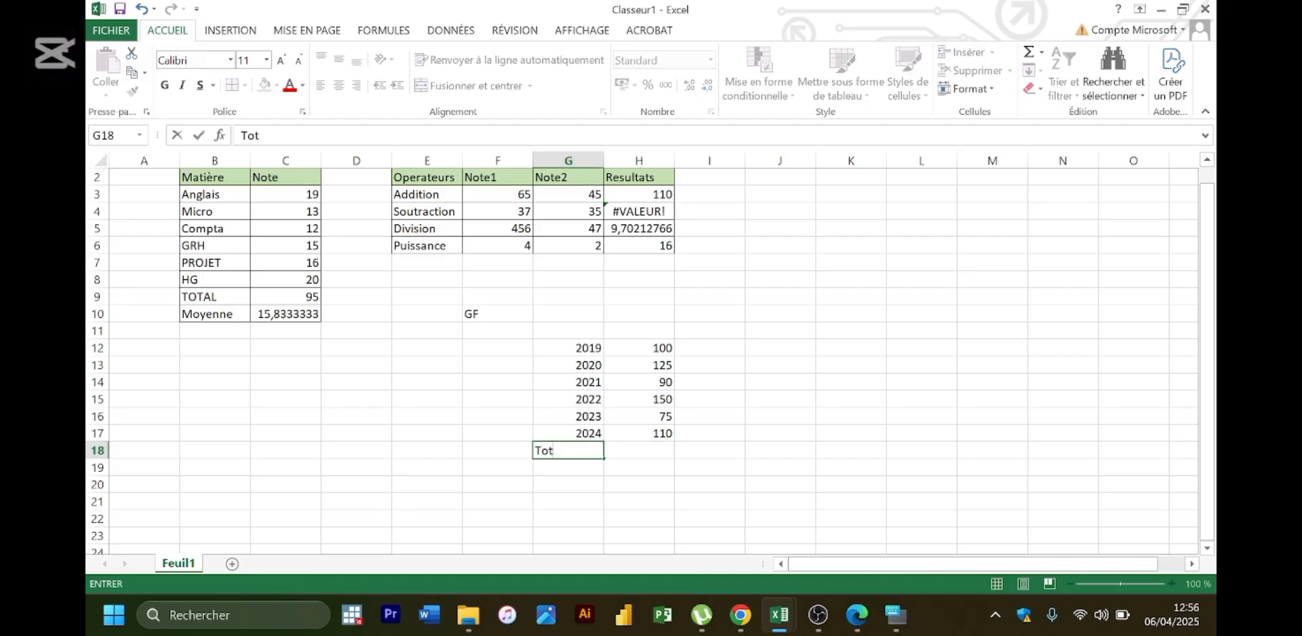
type("al")
key("Return")
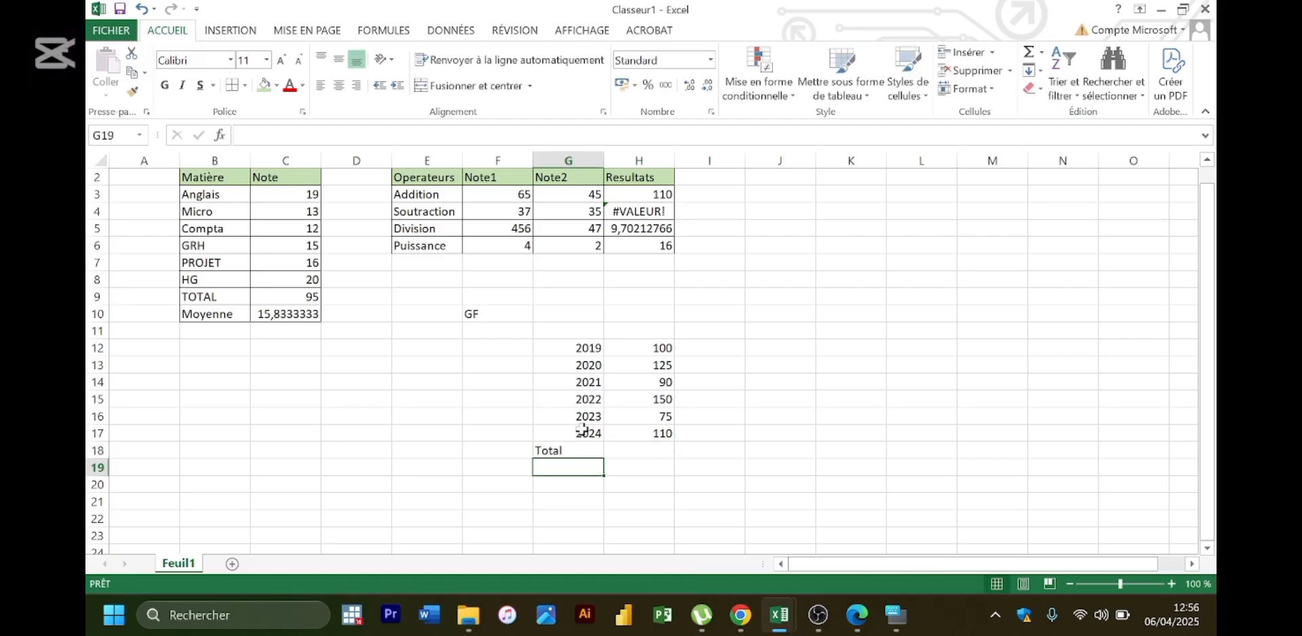
- Enter the table title "CHIFFRES D'AFFAIRES EN MILLIONS DE $" in G10, consulting the PDF for its wording
left_click(564, 313)
type("C")
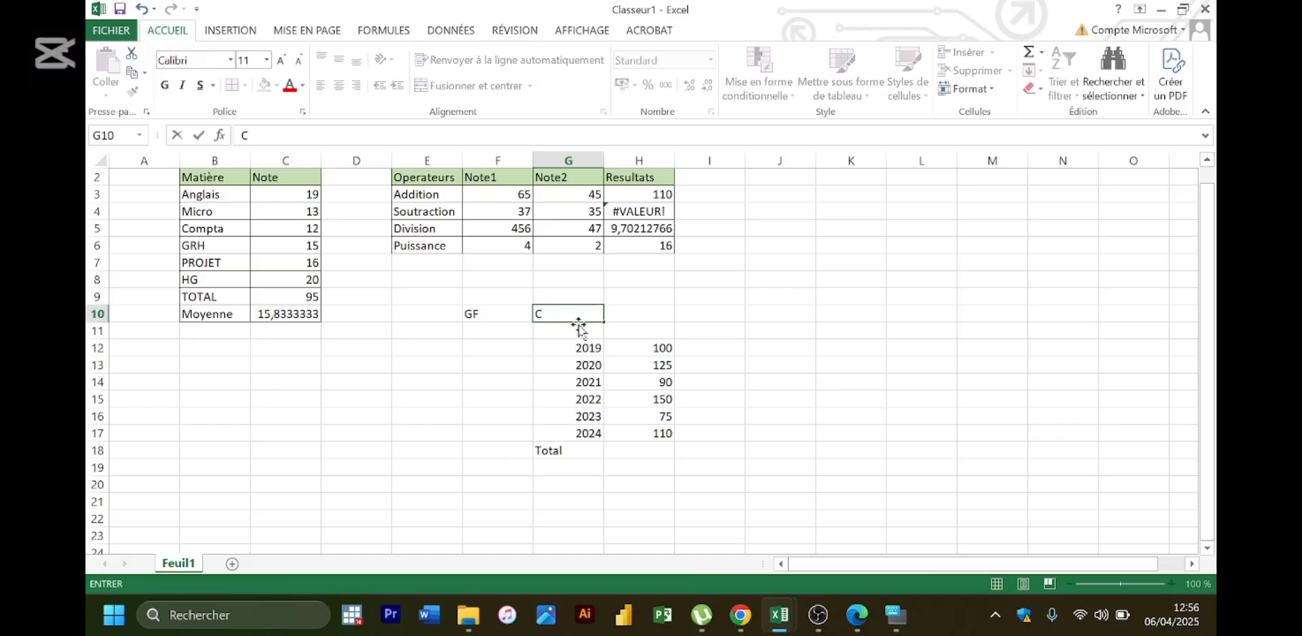
left_click(860, 616)
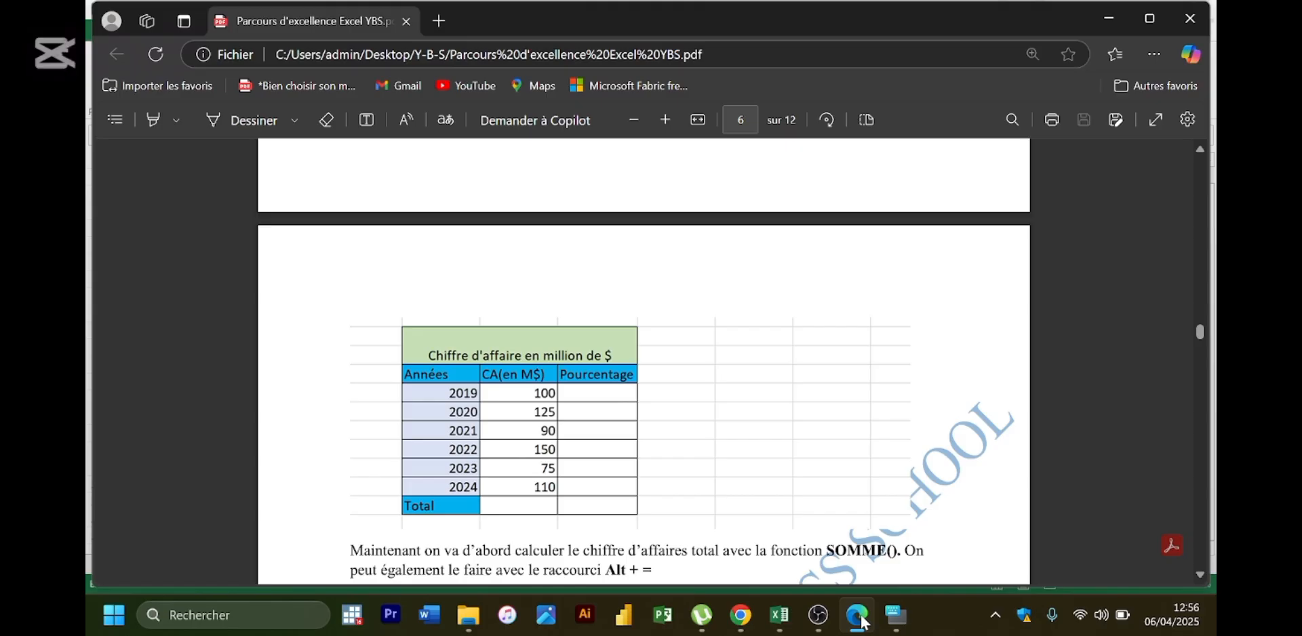
left_click(861, 618)
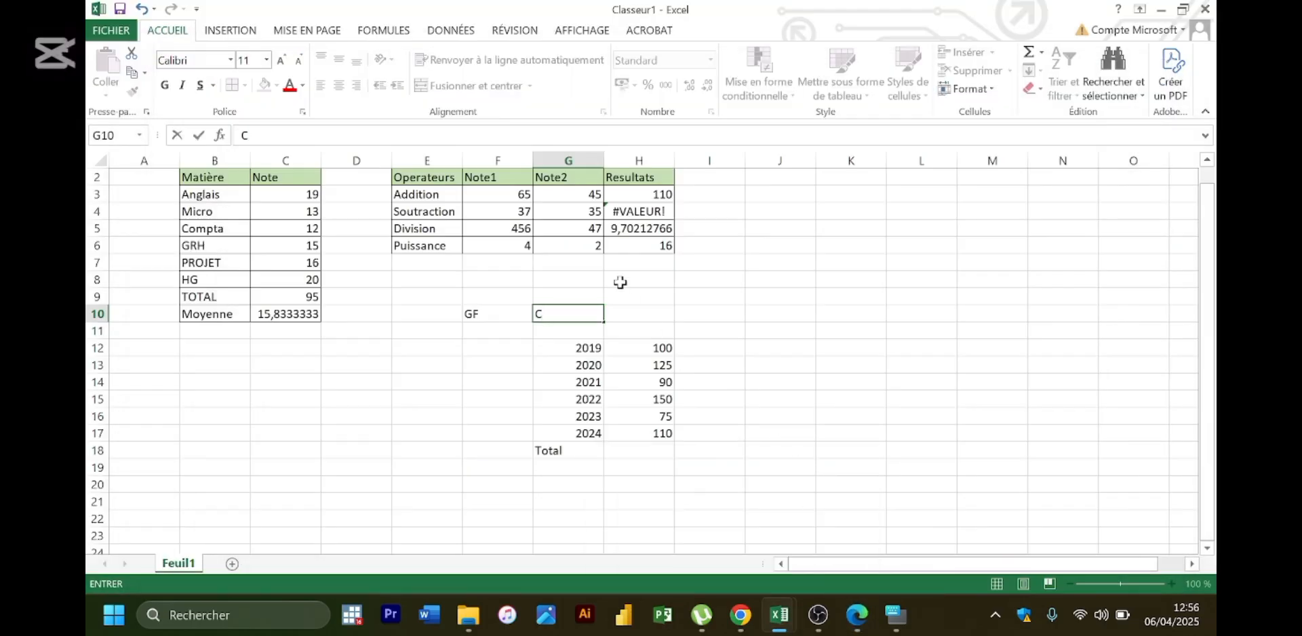
type("HIFFRES D'AFFAIR")
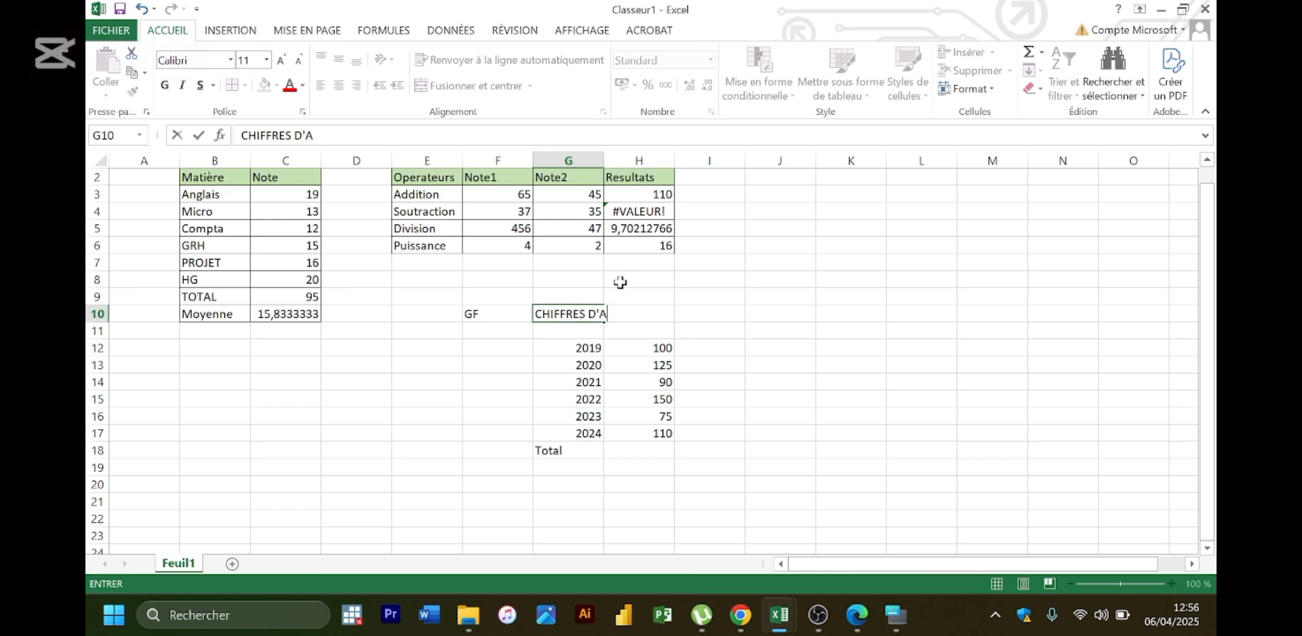
type("N ")
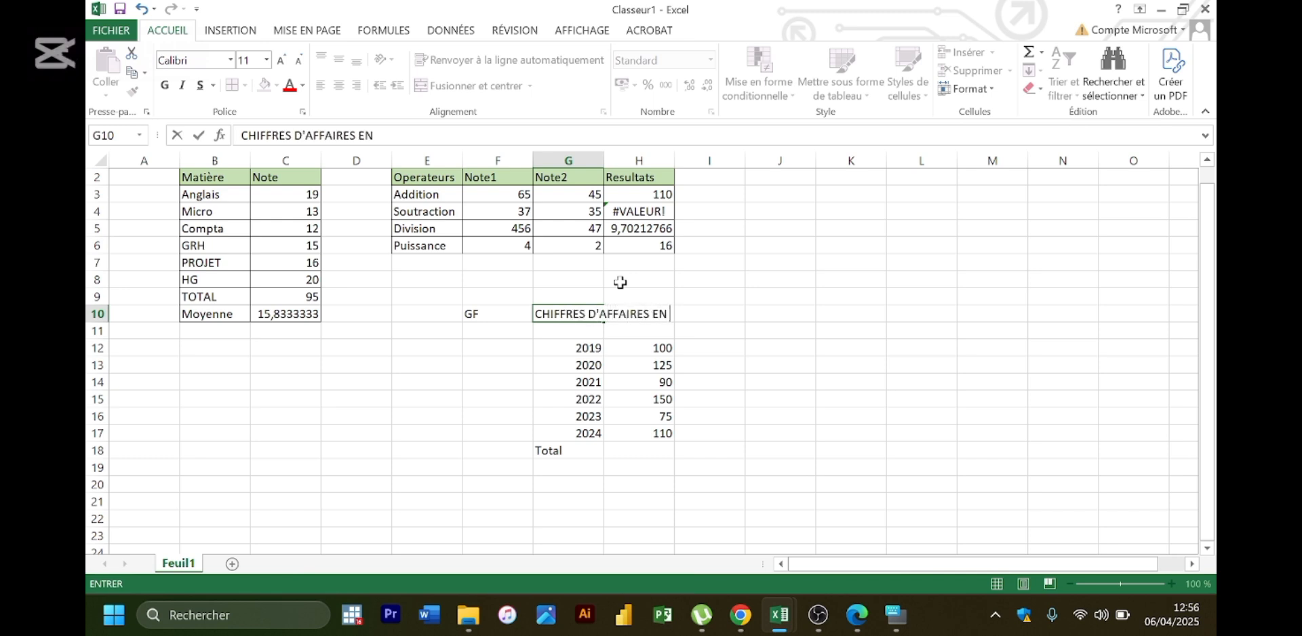
type("MILLIONS DE $")
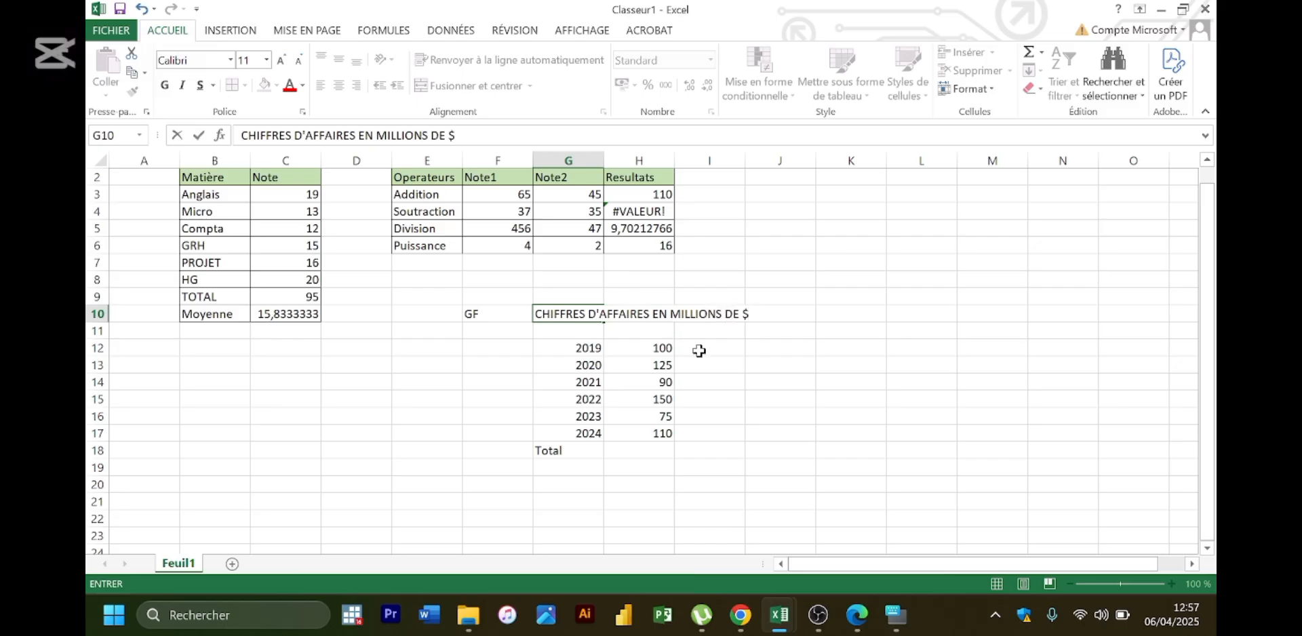
- Check the column headings in the PDF and enter the heading "Anneées" in G11
left_click(594, 333)
left_click(856, 616)
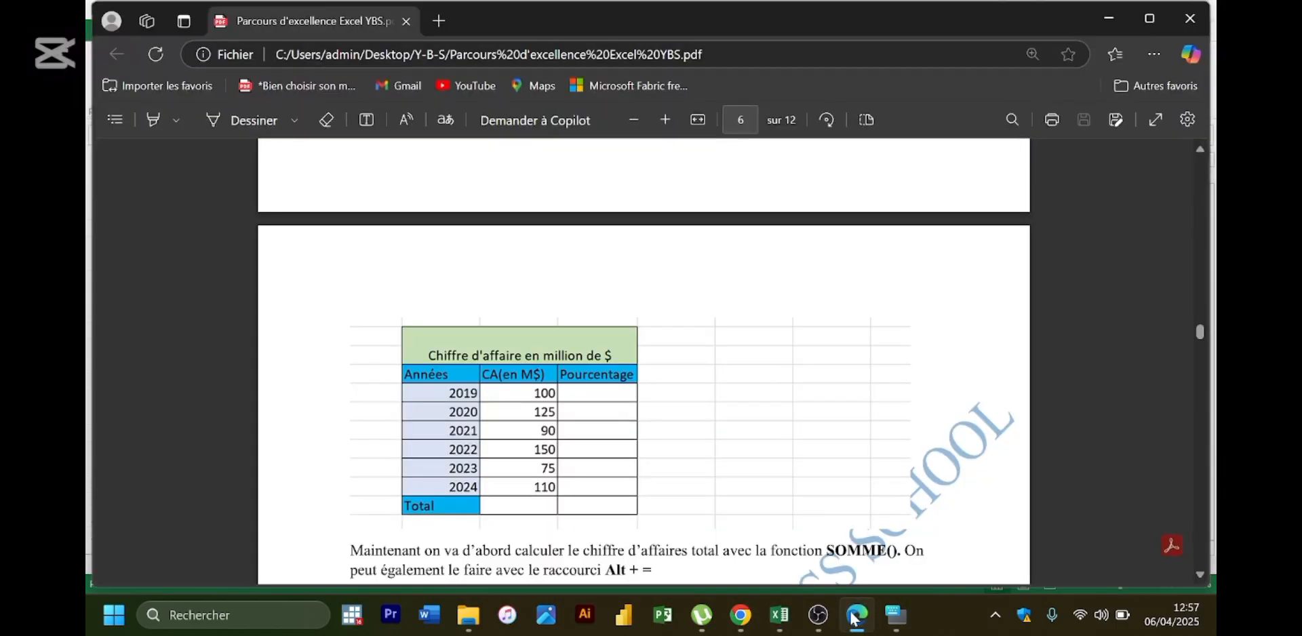
left_click(856, 617)
left_click(856, 617)
left_click(856, 617)
type("Anneées")
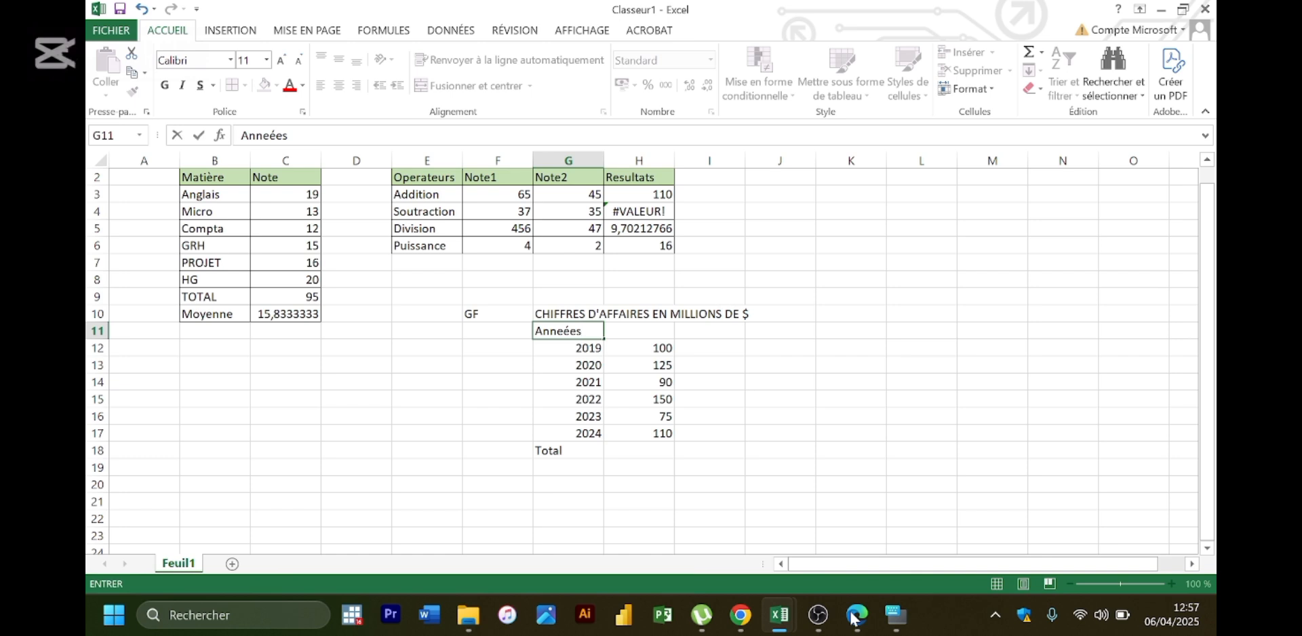
- Enter the headings "CA(en M$)" in H11 and "Pourcentages" in I11
key("Tab")
type("C")
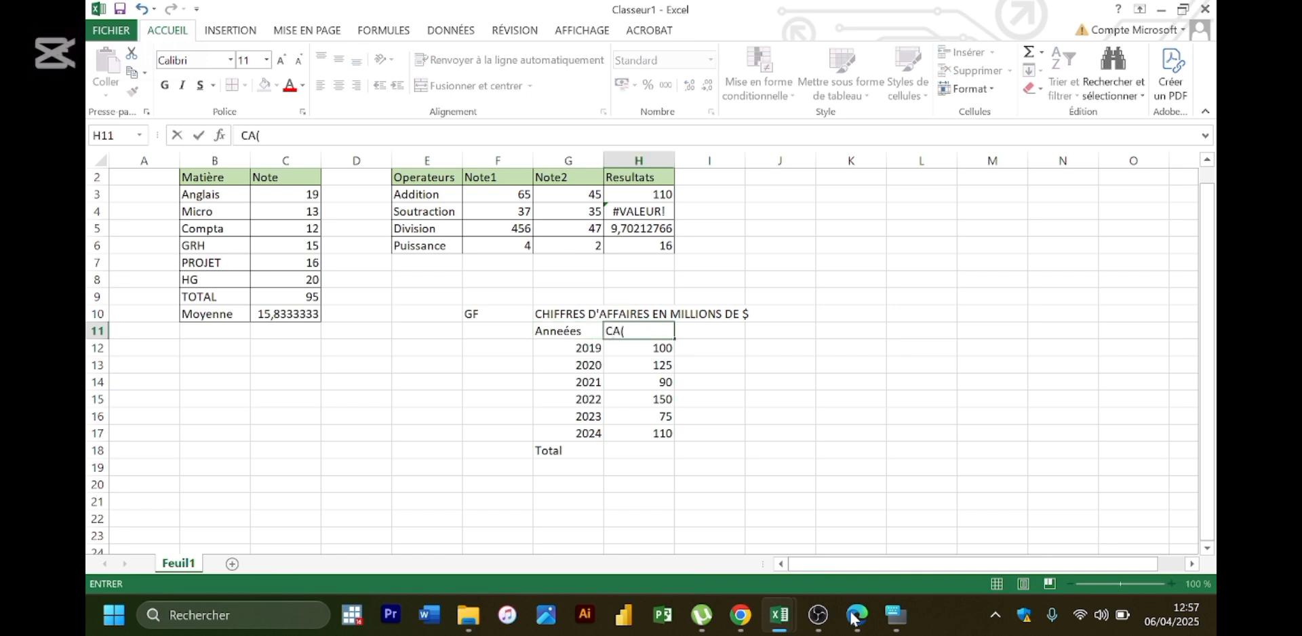
type("A(enM")
key("BackSpace")
type("M$")
key("Tab")
type("P")
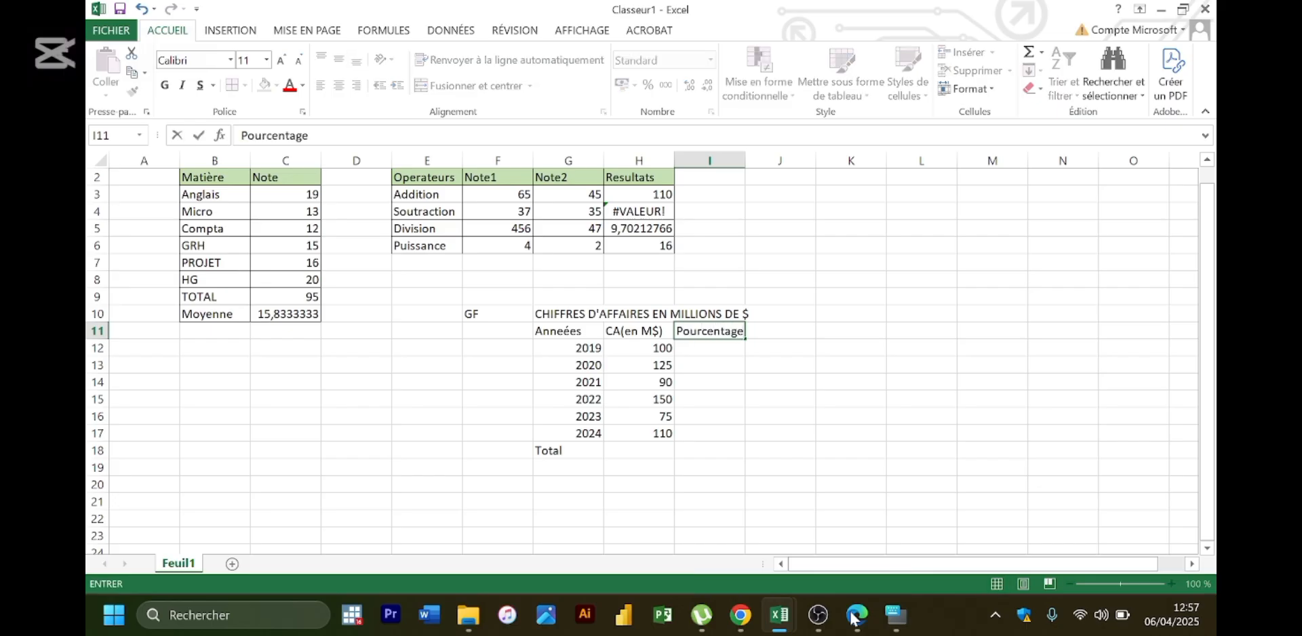
type("ourcentages")
key("Return")
key("Left")
key("Left")
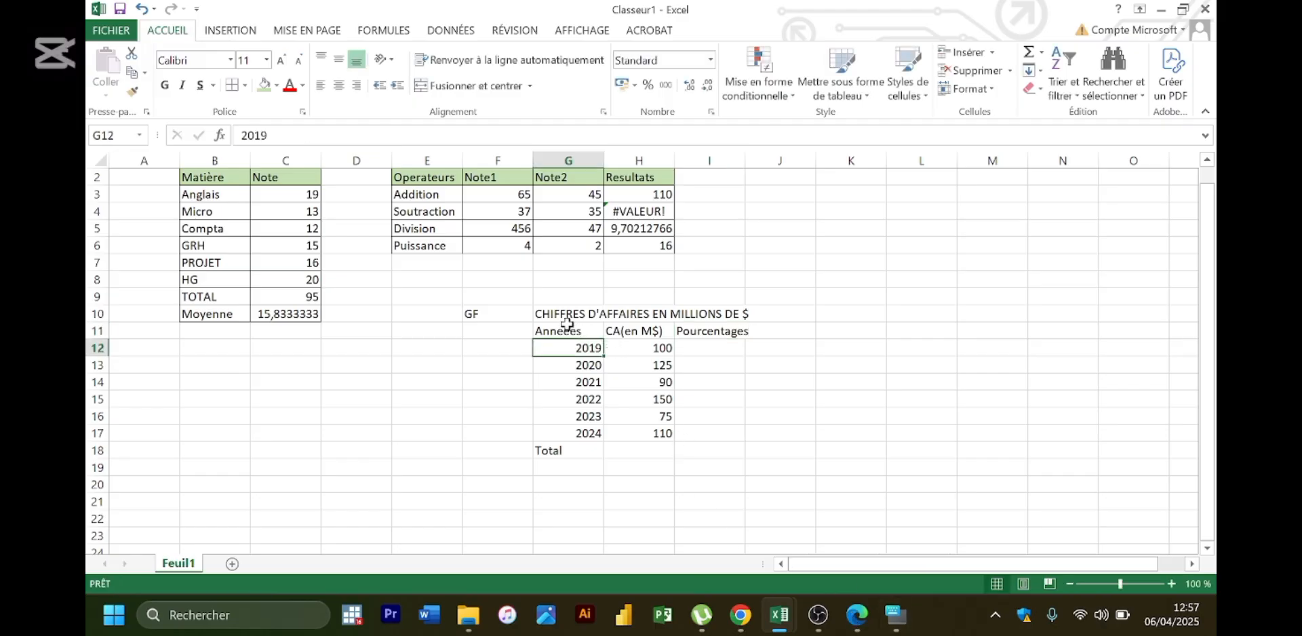
- Add borders to the turnover table G10:I18 and try auto-fitting column G, undoing the fit
left_click_drag(550, 312, 738, 453)
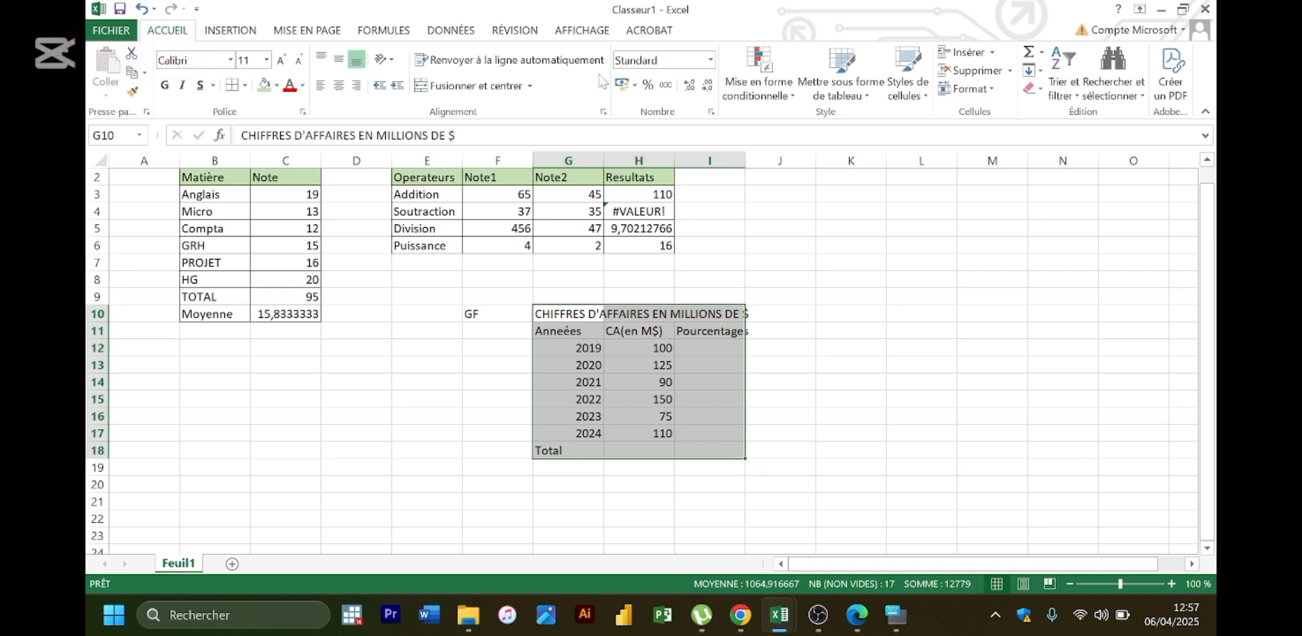
left_click(232, 85)
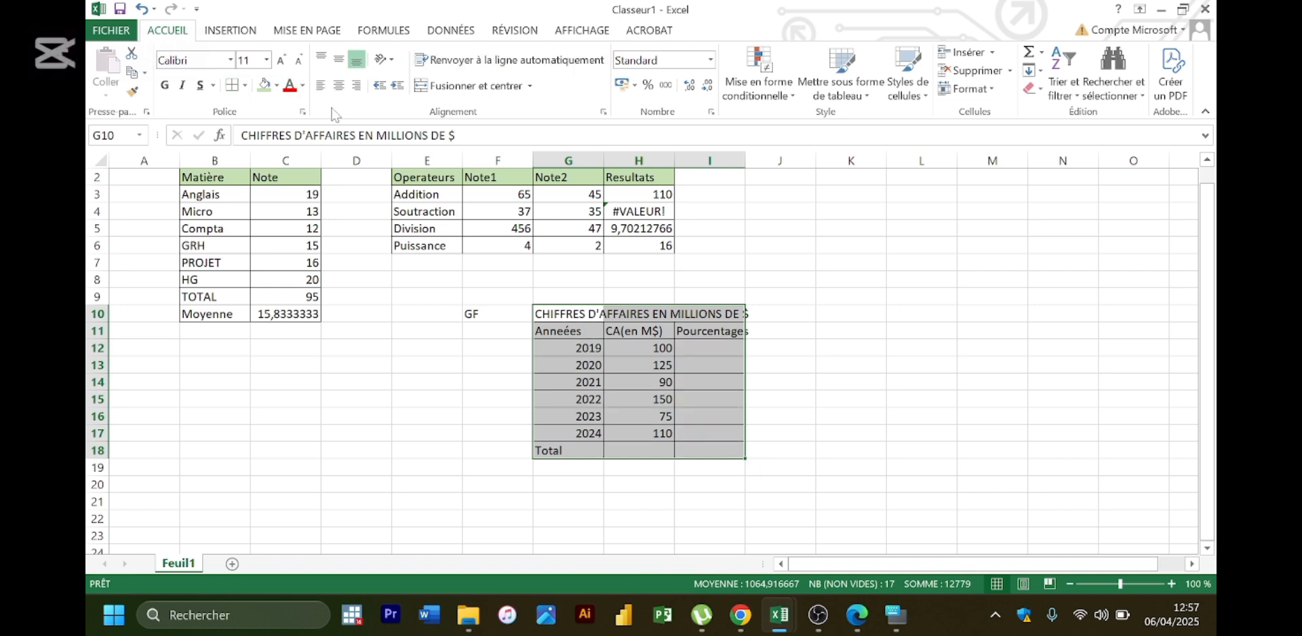
double_click(602, 154)
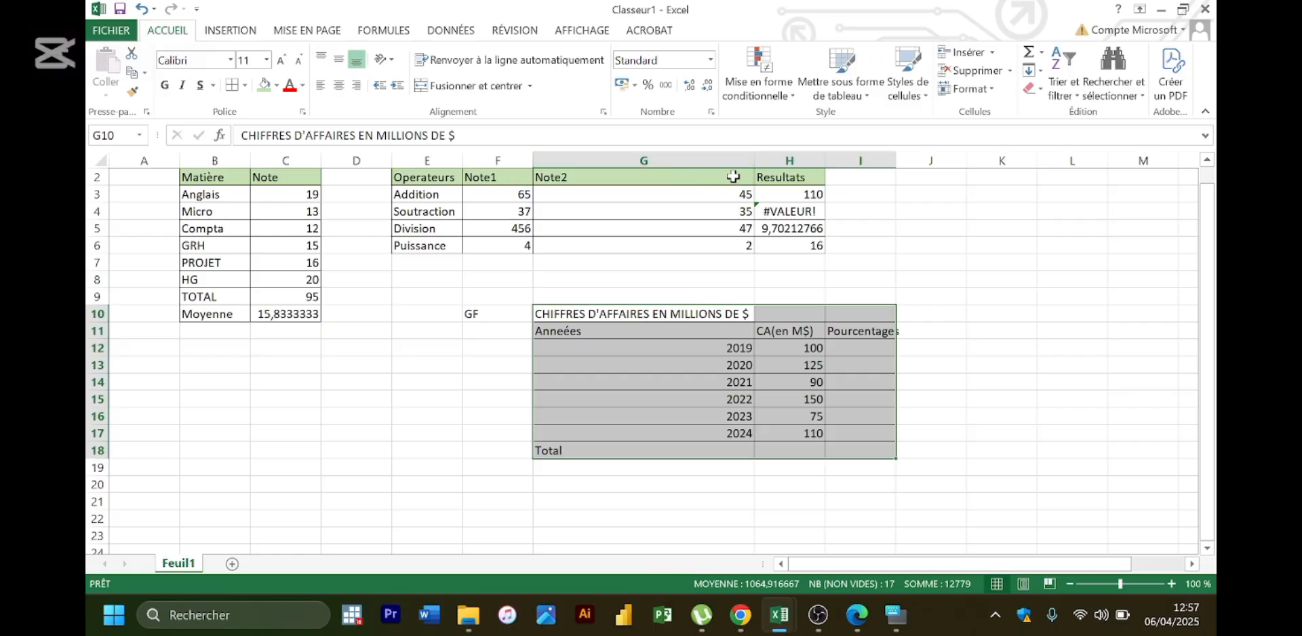
key("ctrl+z")
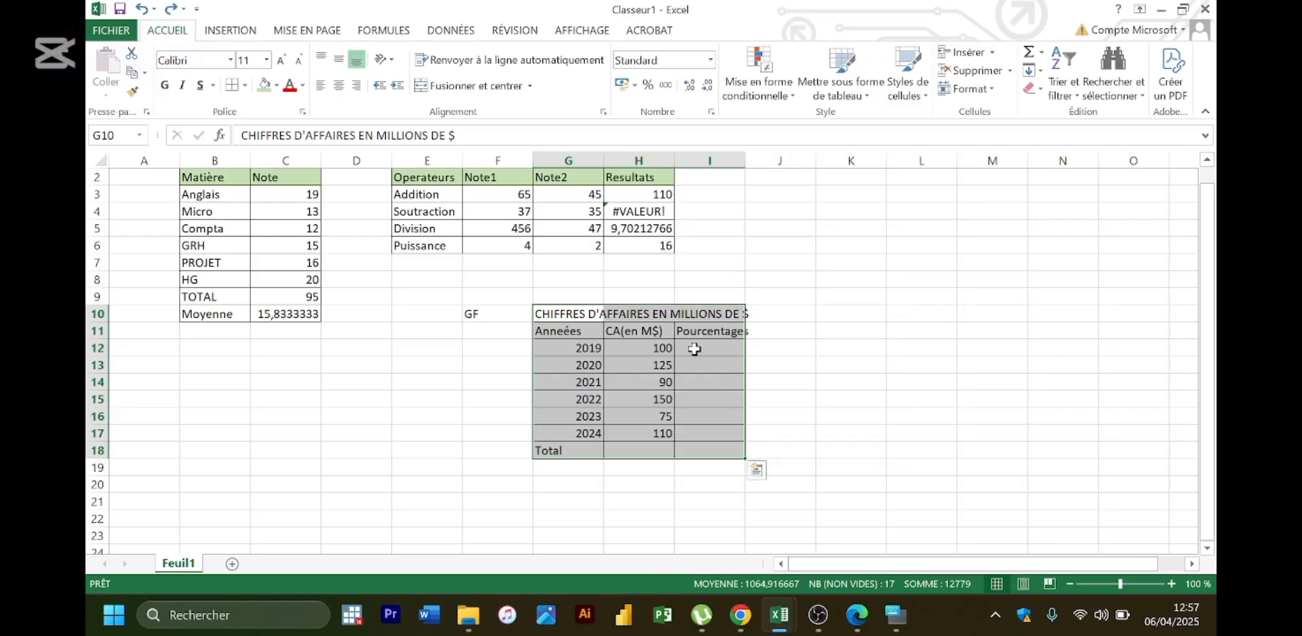
- Wrap the title text in G10 and widen column G so the title takes fewer lines
left_click(570, 315)
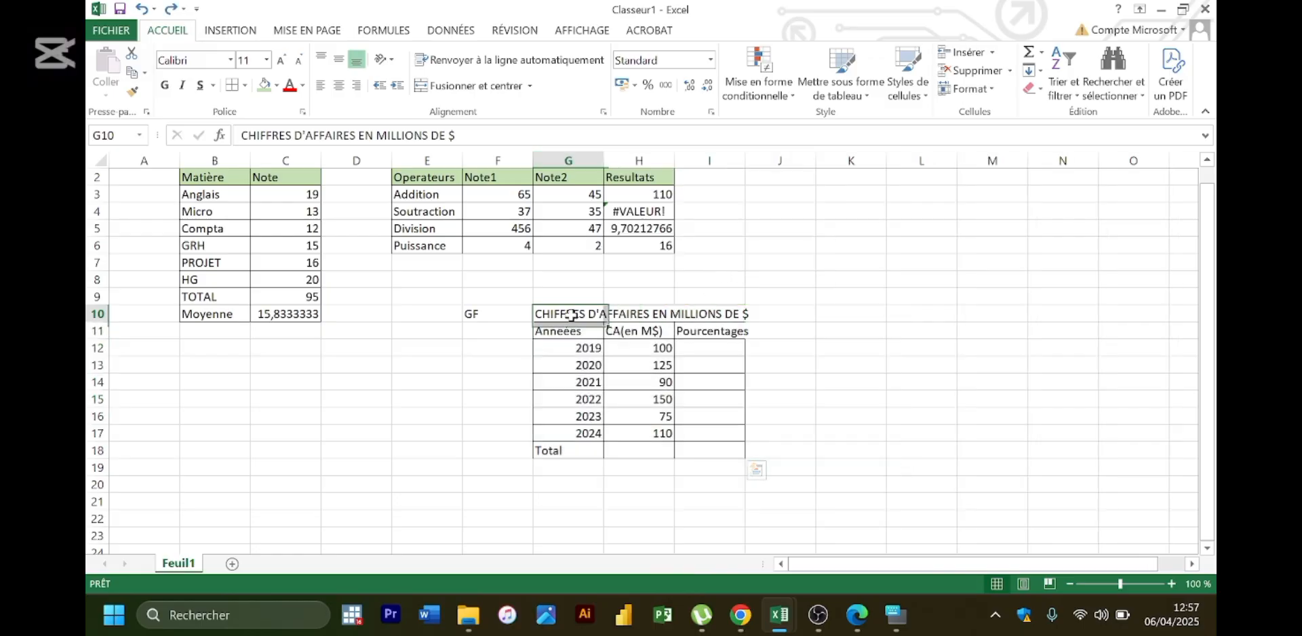
left_click(509, 60)
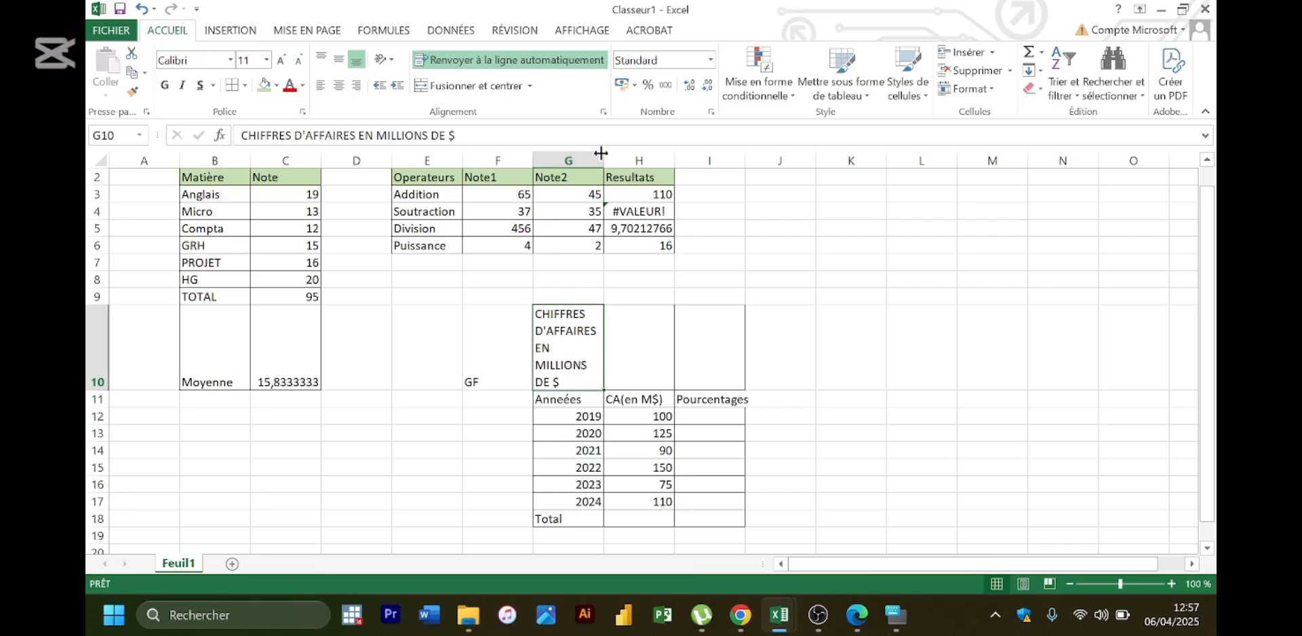
left_click_drag(603, 155, 648, 157)
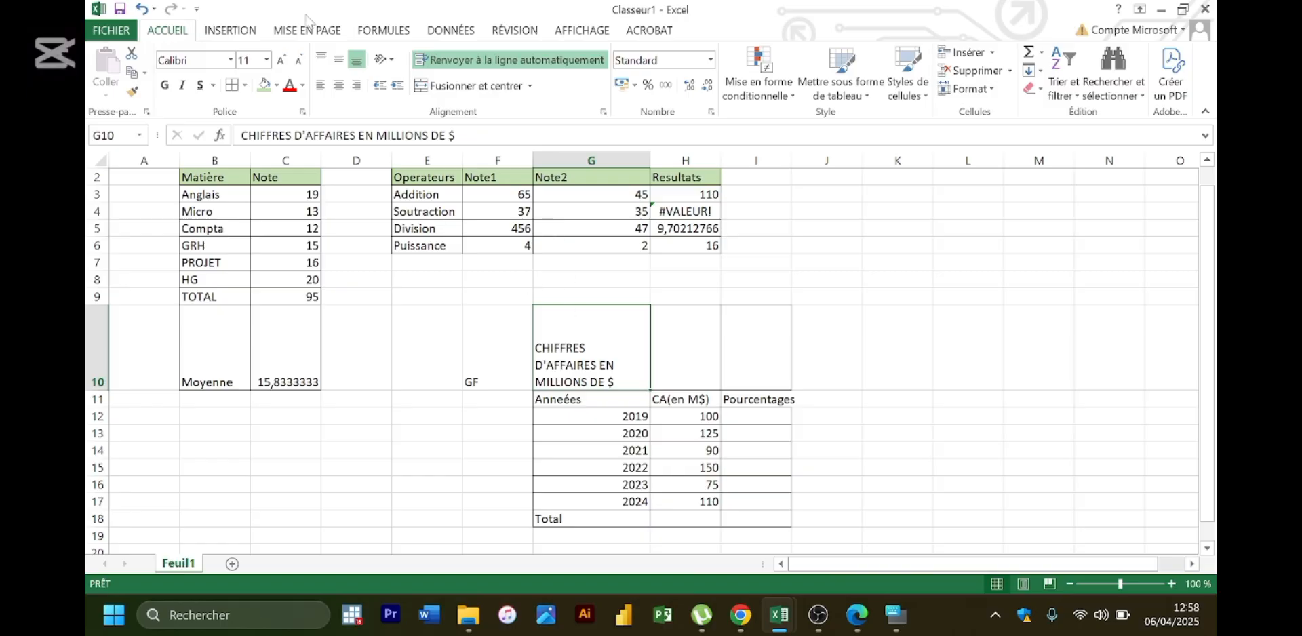
- Align the title in G10 to the top of its cell and widen column I slightly to fit the "Pourcentages" heading
left_click(323, 60)
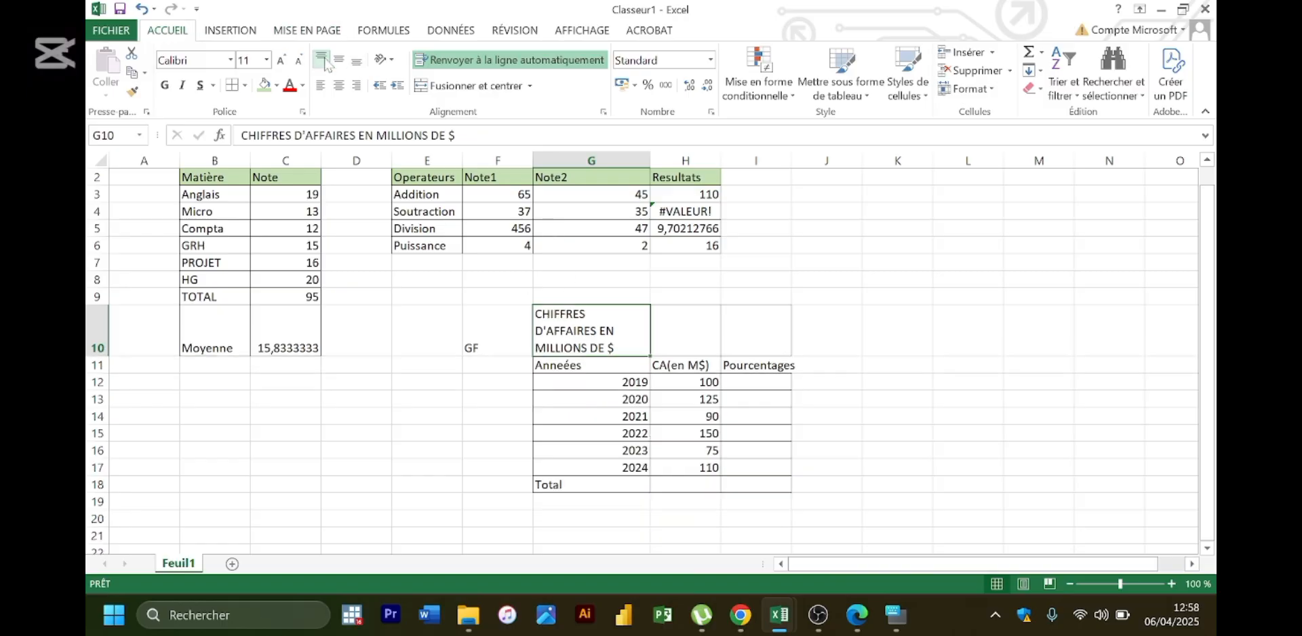
left_click(697, 328)
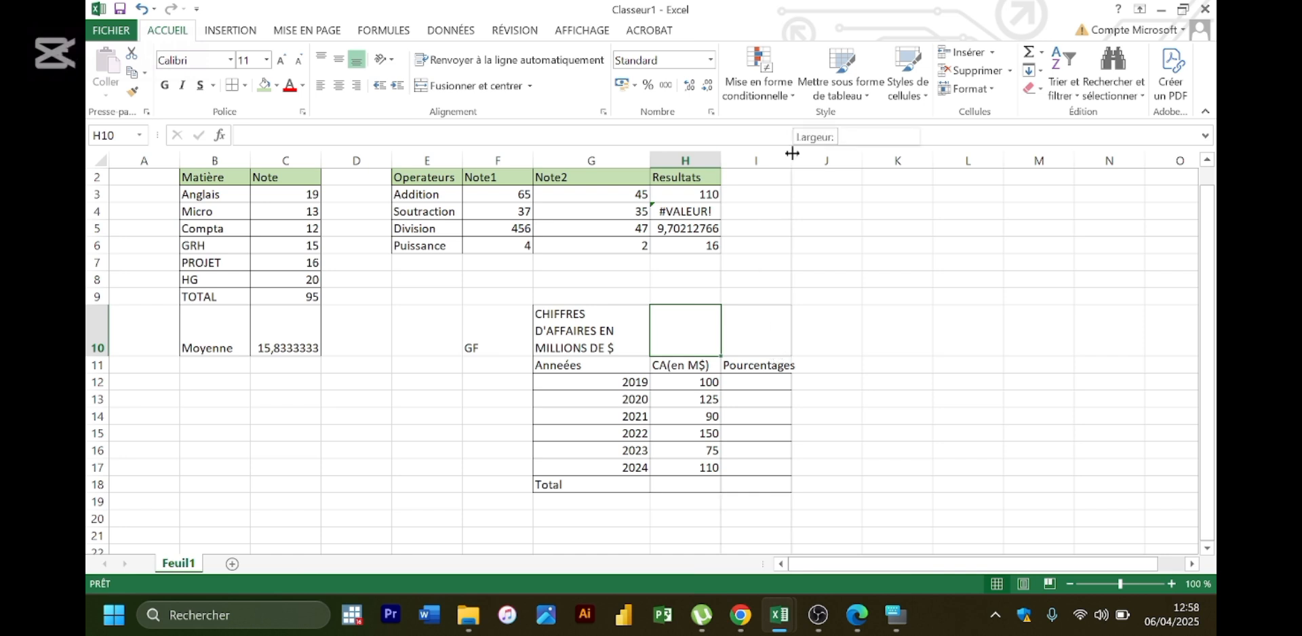
left_click_drag(793, 153, 799, 153)
- Turn off text wrapping for the title in G10 and check the title layout of the turnover table in the course PDF
left_click(626, 330)
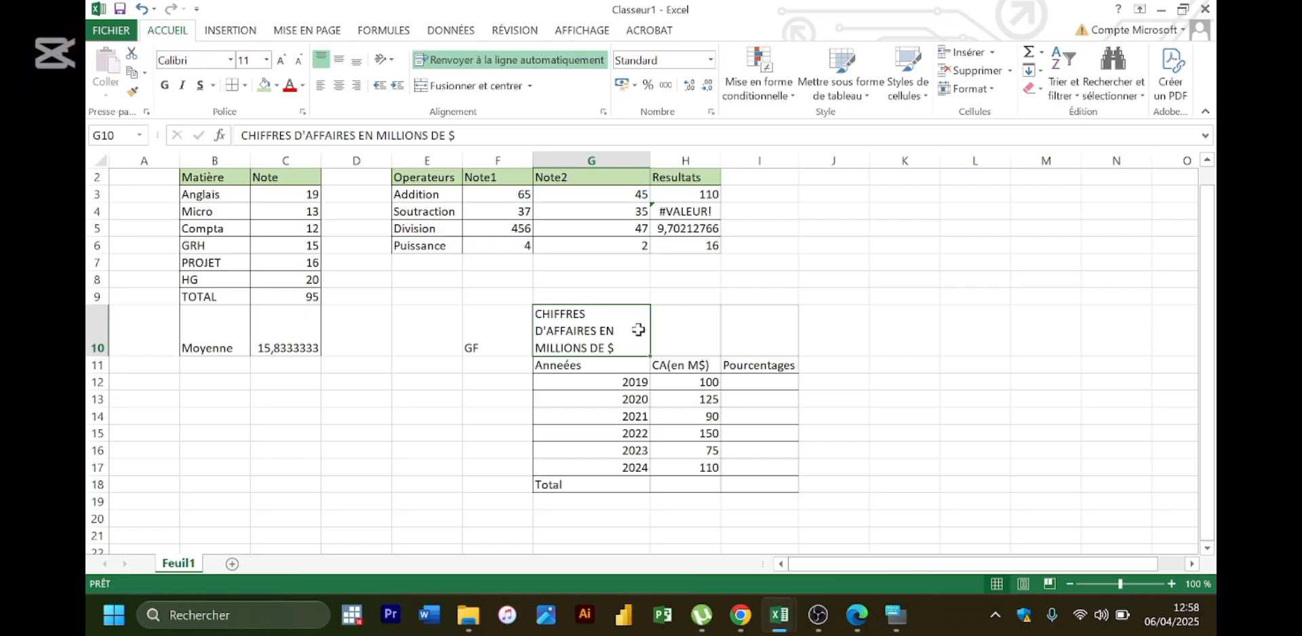
left_click(502, 68)
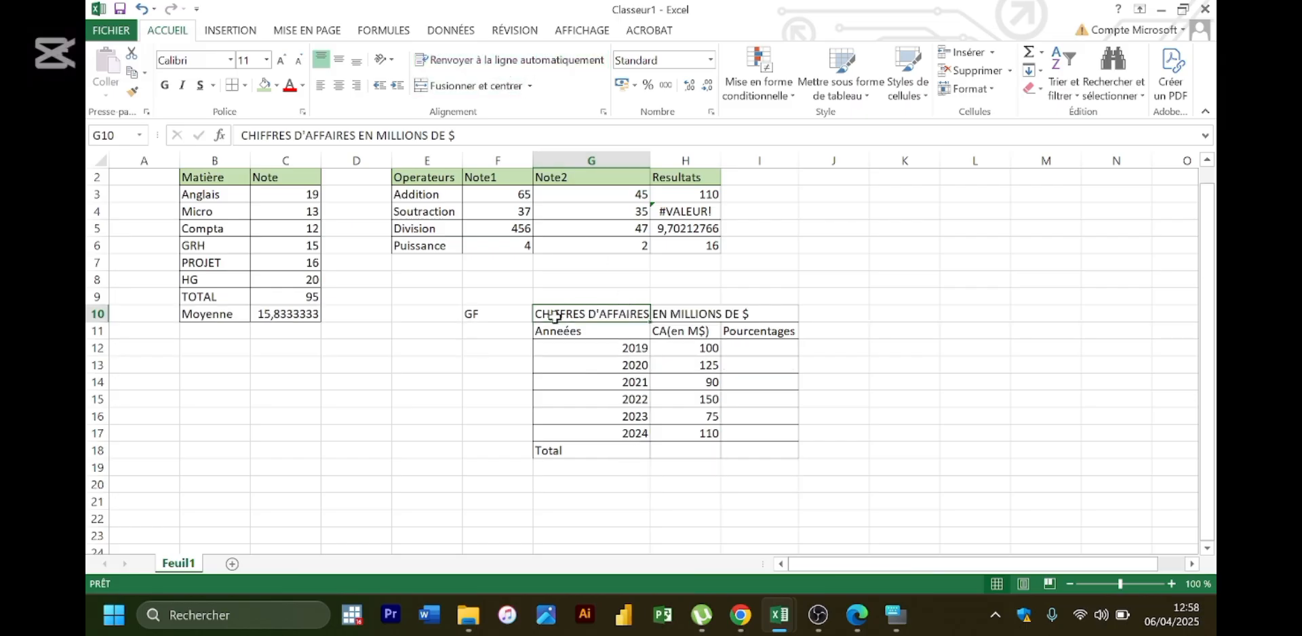
left_click_drag(555, 316, 750, 314)
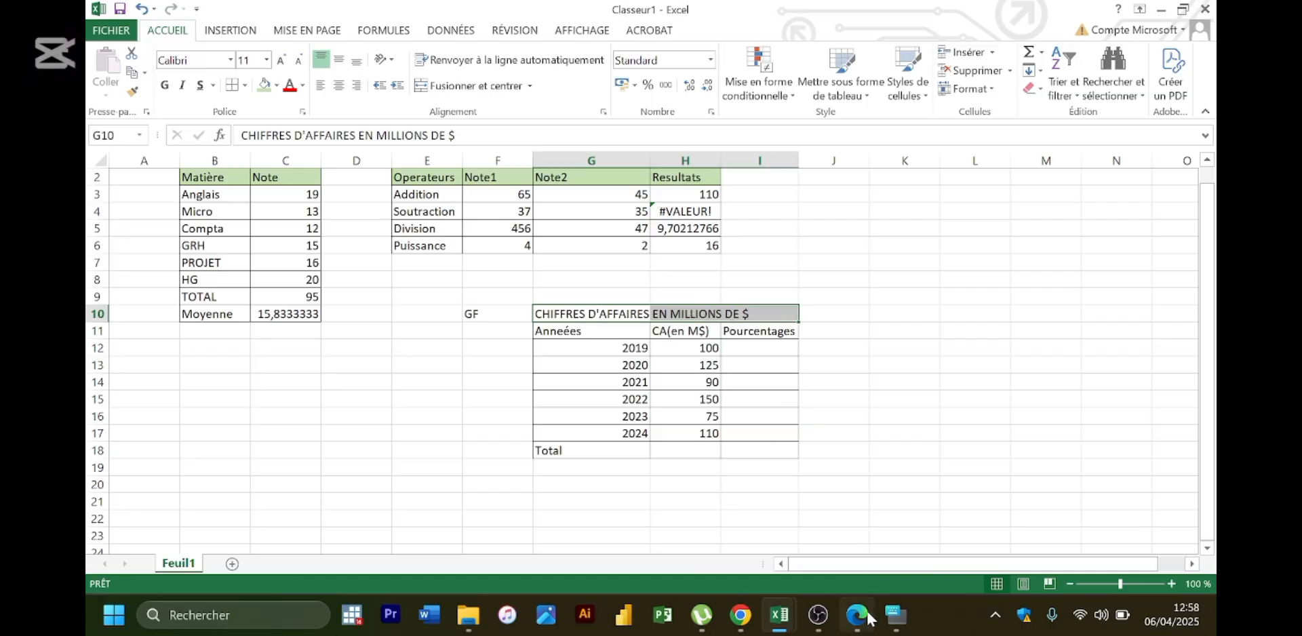
mouse_move(870, 616)
left_click(870, 575)
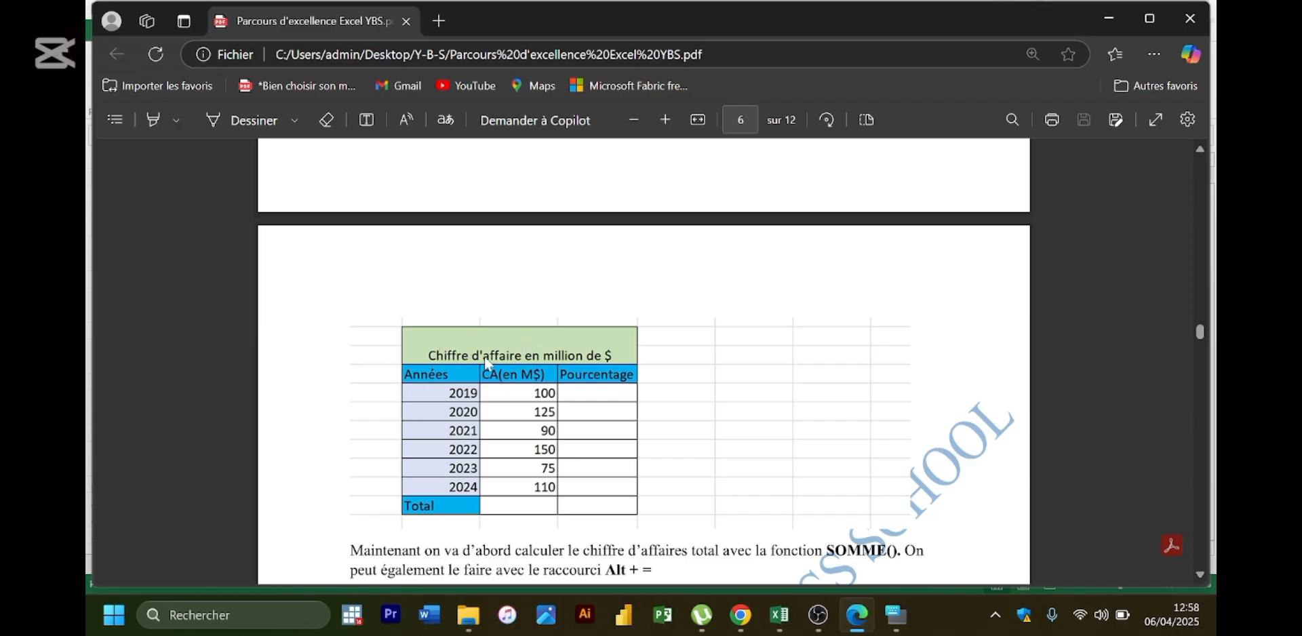
left_click(859, 625)
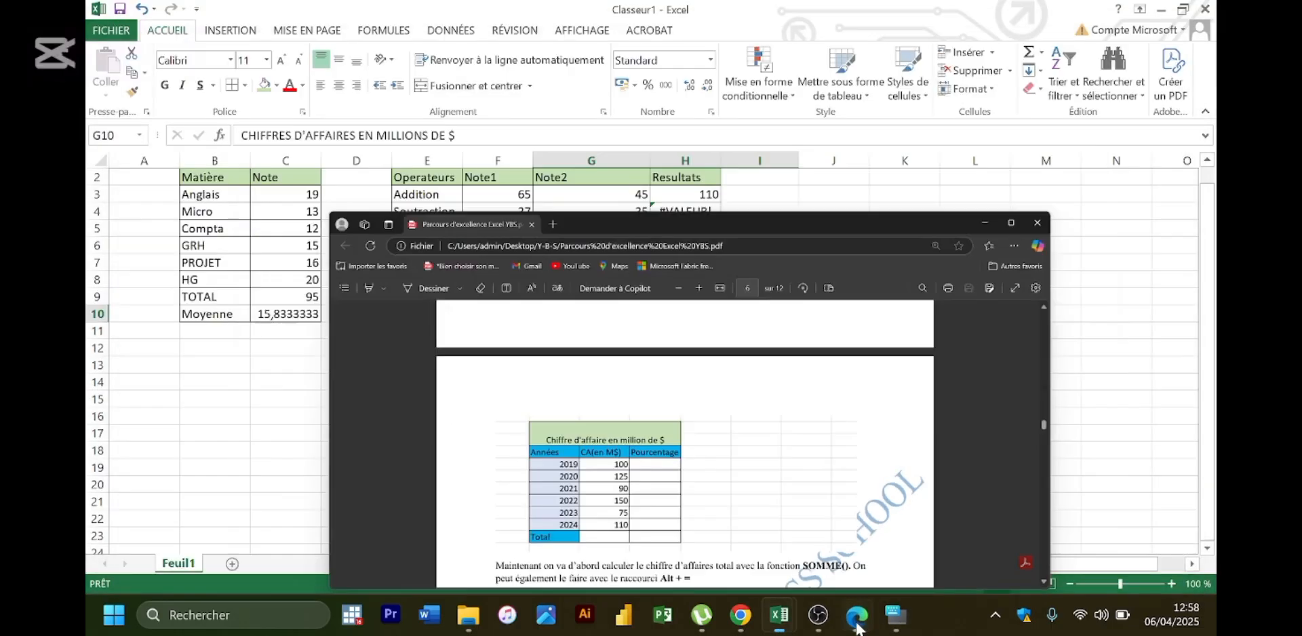
left_click(491, 350)
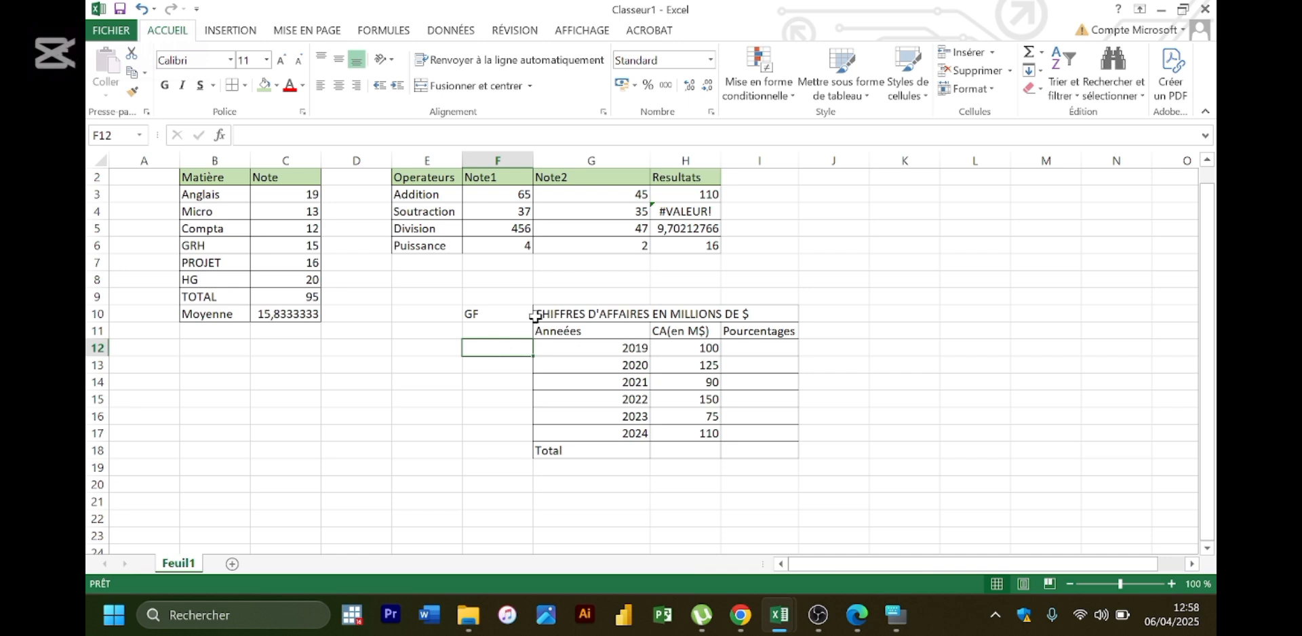
- Merge and center the title across G9:I10 and align it vertically in the middle
left_click_drag(537, 314, 748, 302)
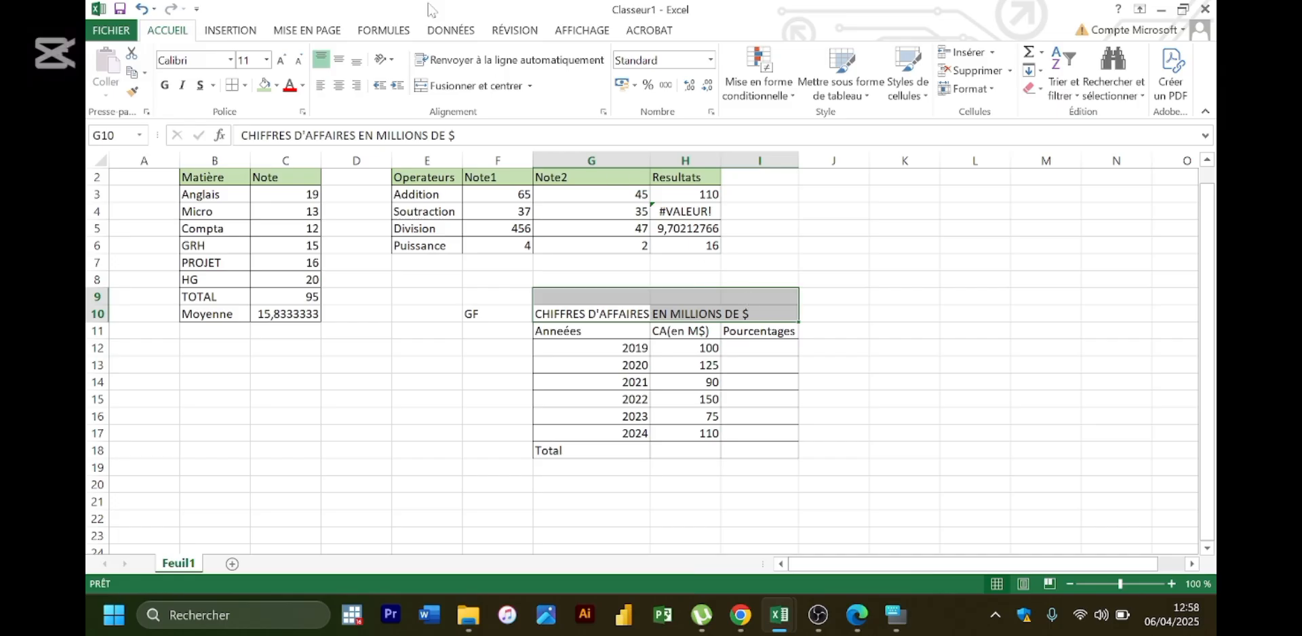
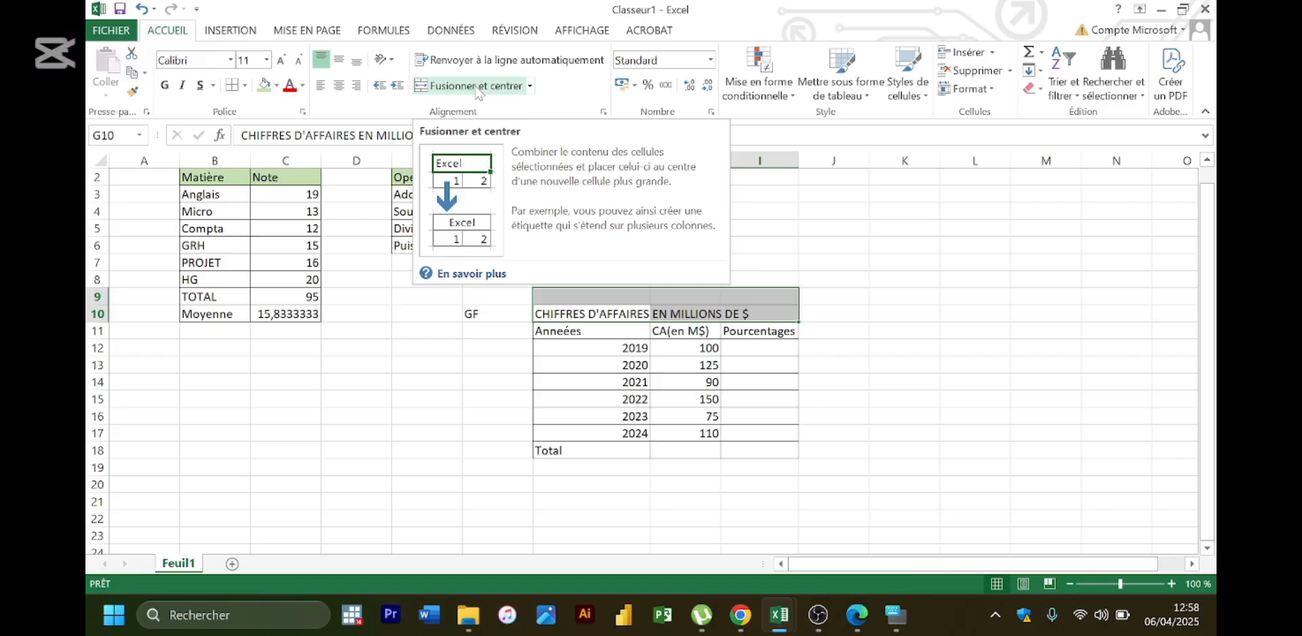
left_click(477, 85)
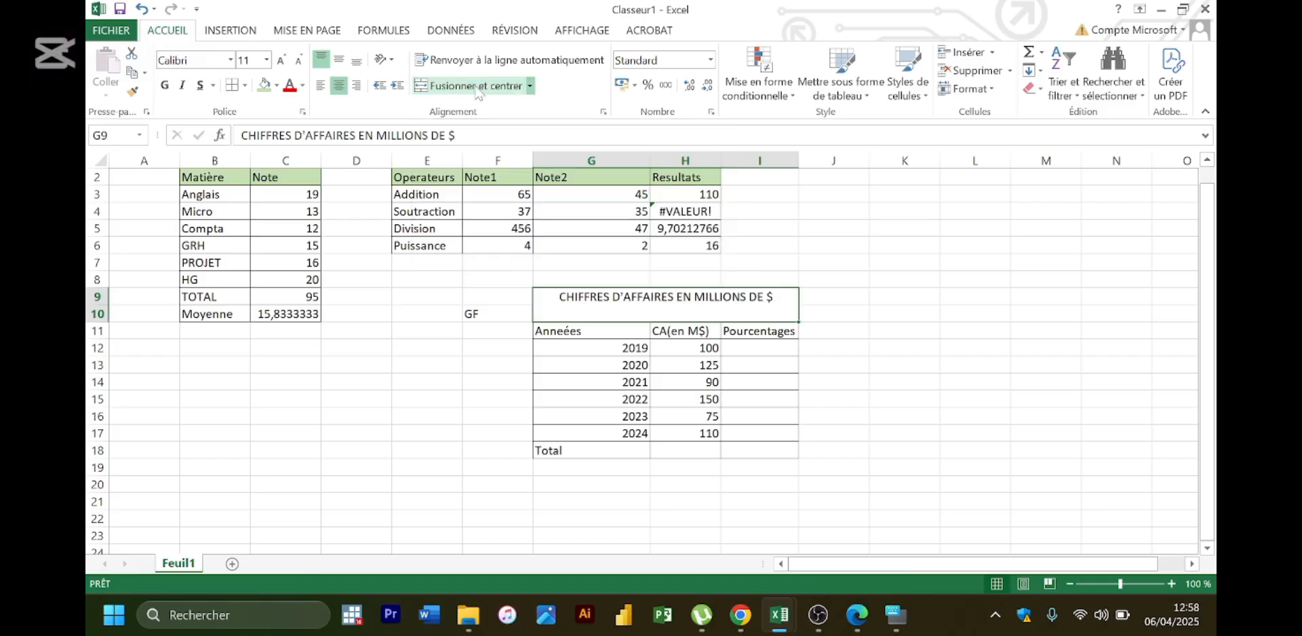
left_click(339, 62)
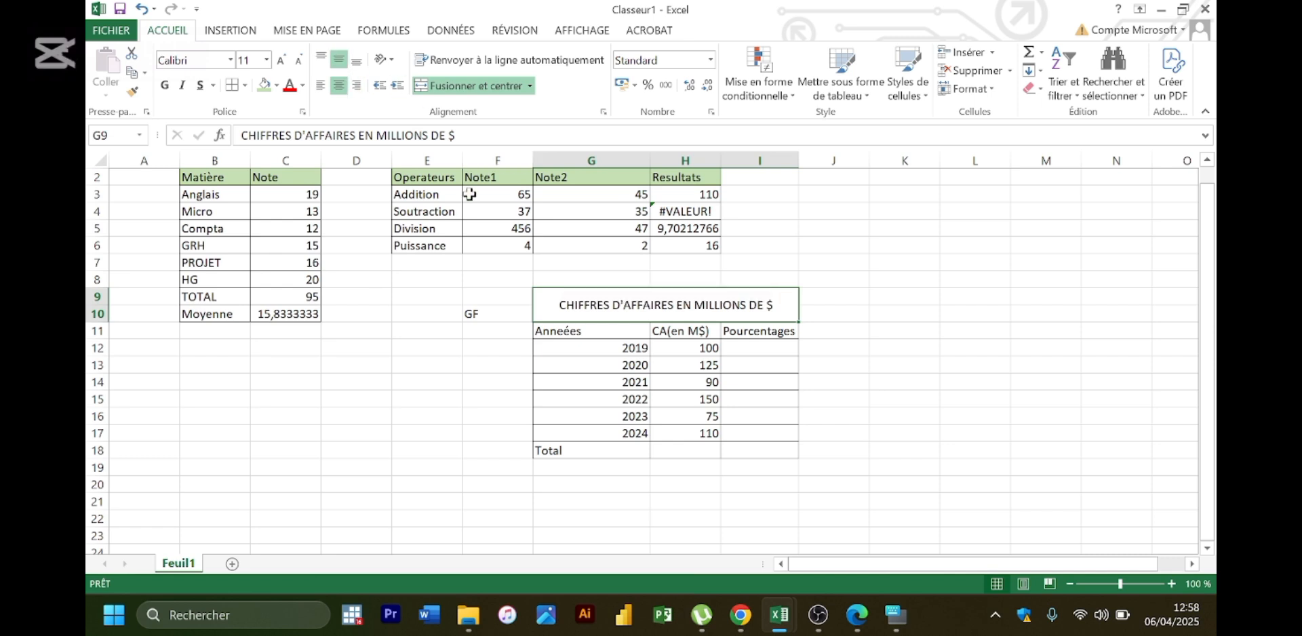
left_click(514, 412)
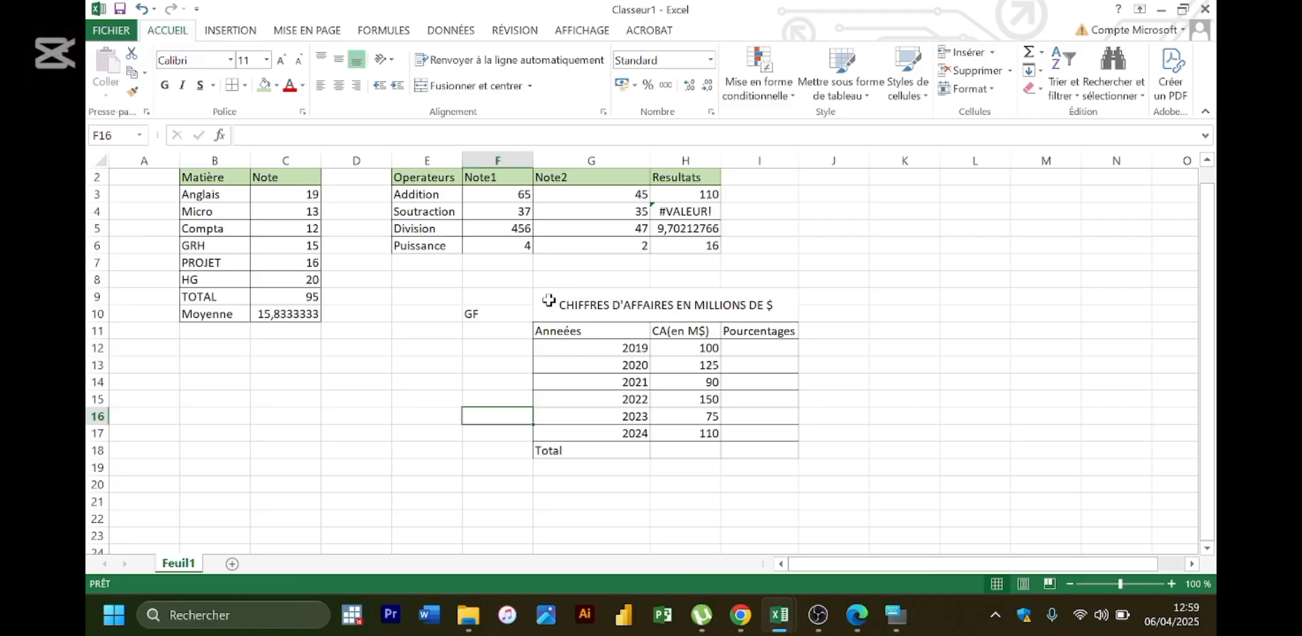
- Add borders to the turnover table G9:I18 and fill its merged title cell with light green
left_click_drag(546, 302, 700, 449)
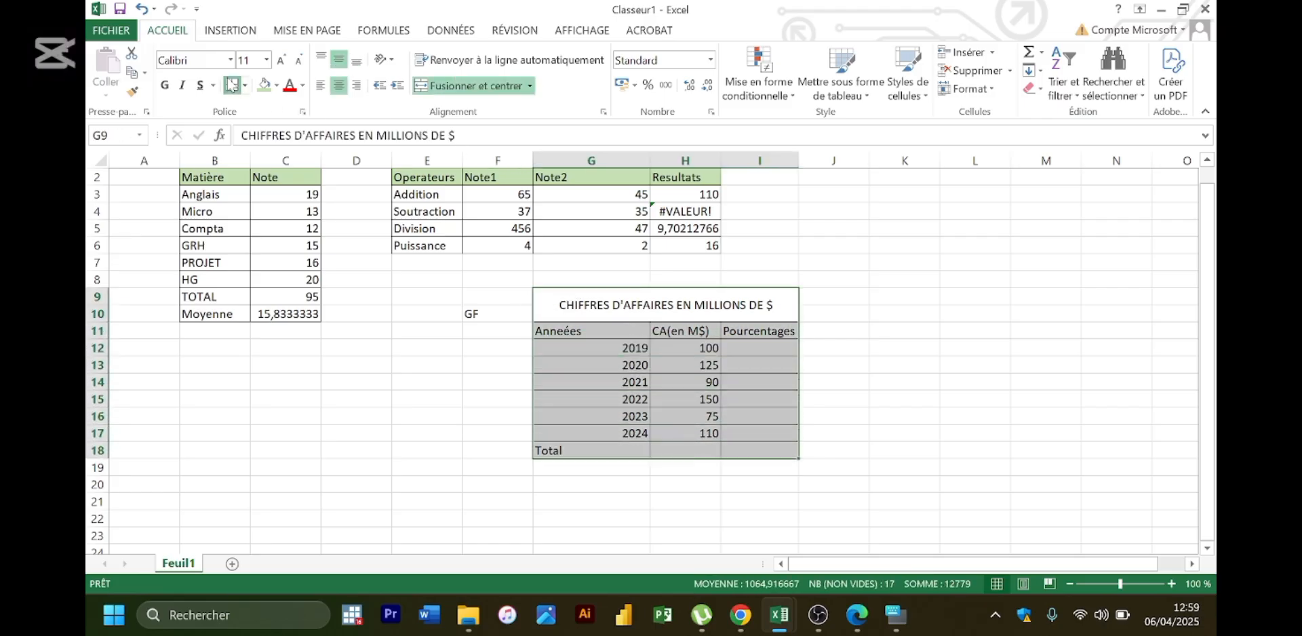
left_click(449, 422)
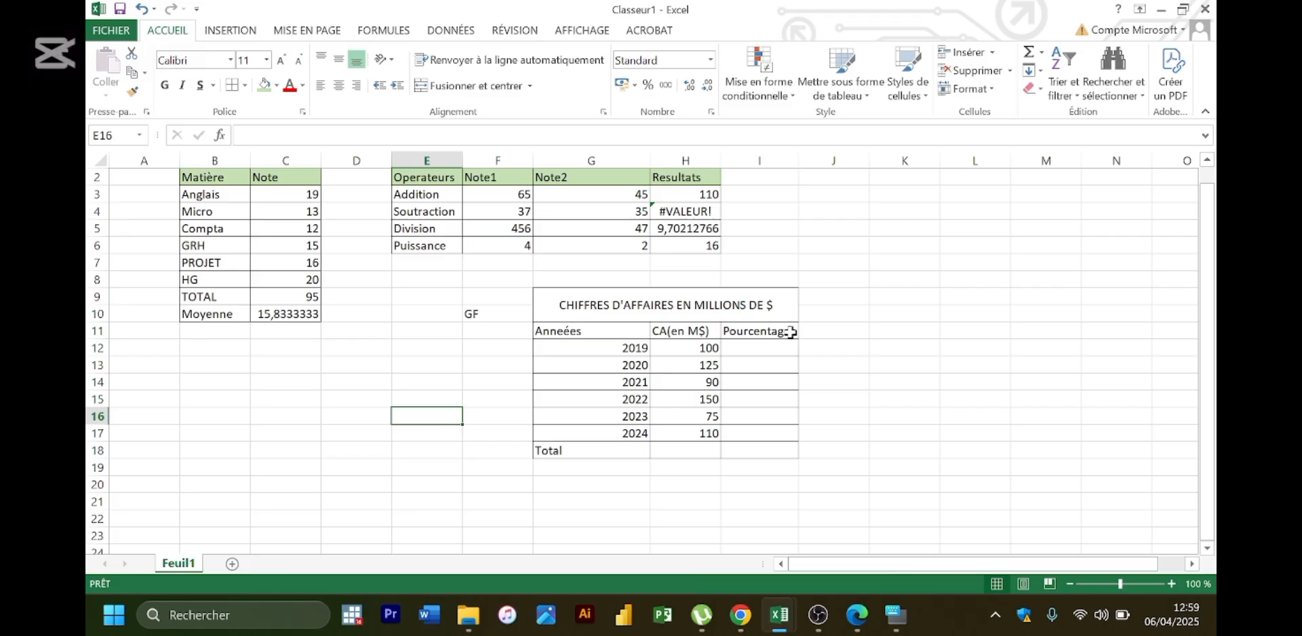
left_click(593, 305)
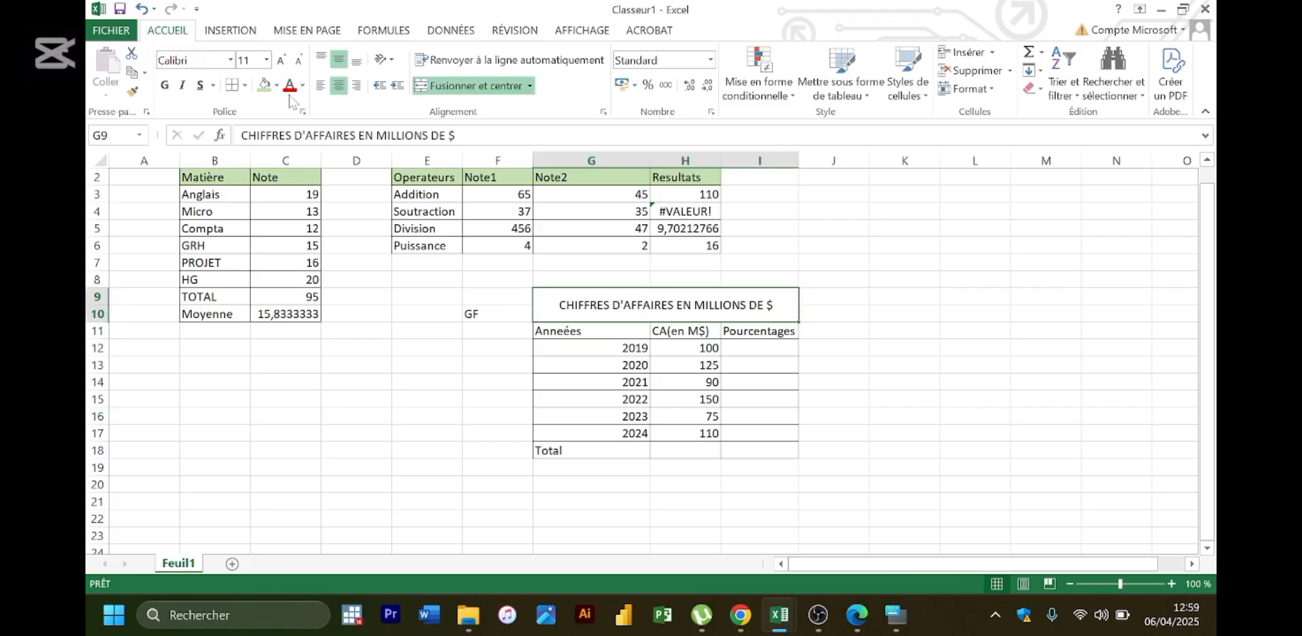
left_click(261, 87)
left_click(372, 348)
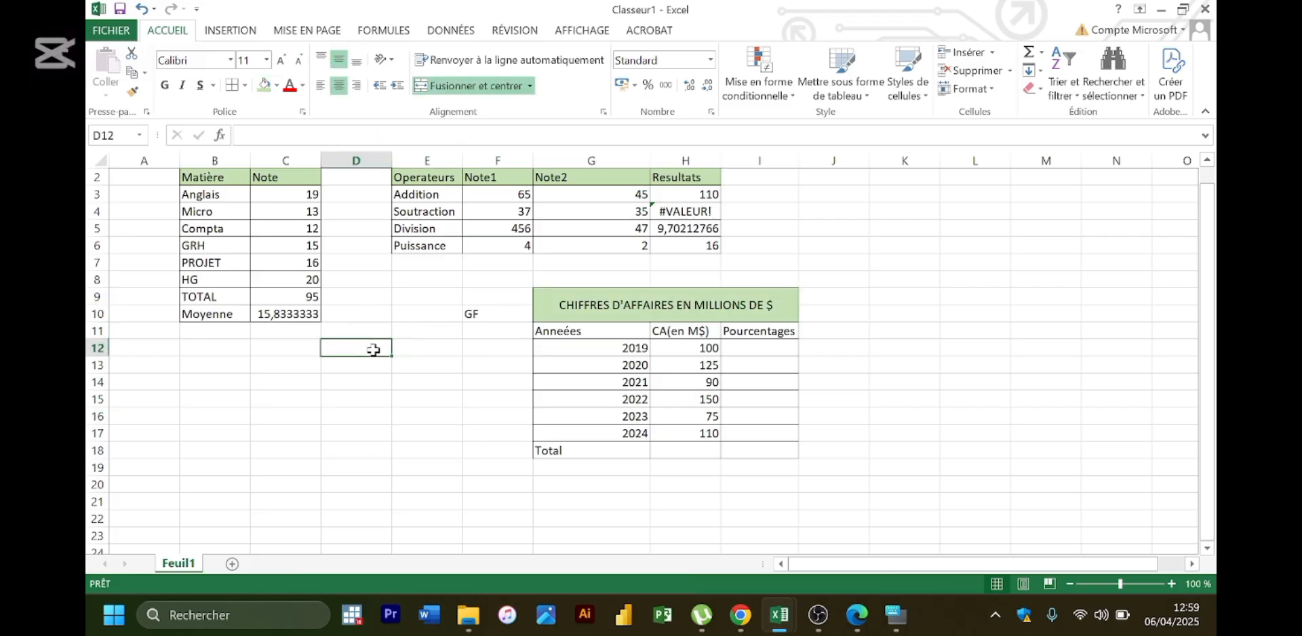
- Fill the column headings G11:I11 with the standard yellow color
left_click(555, 329)
left_click_drag(555, 329, 749, 331)
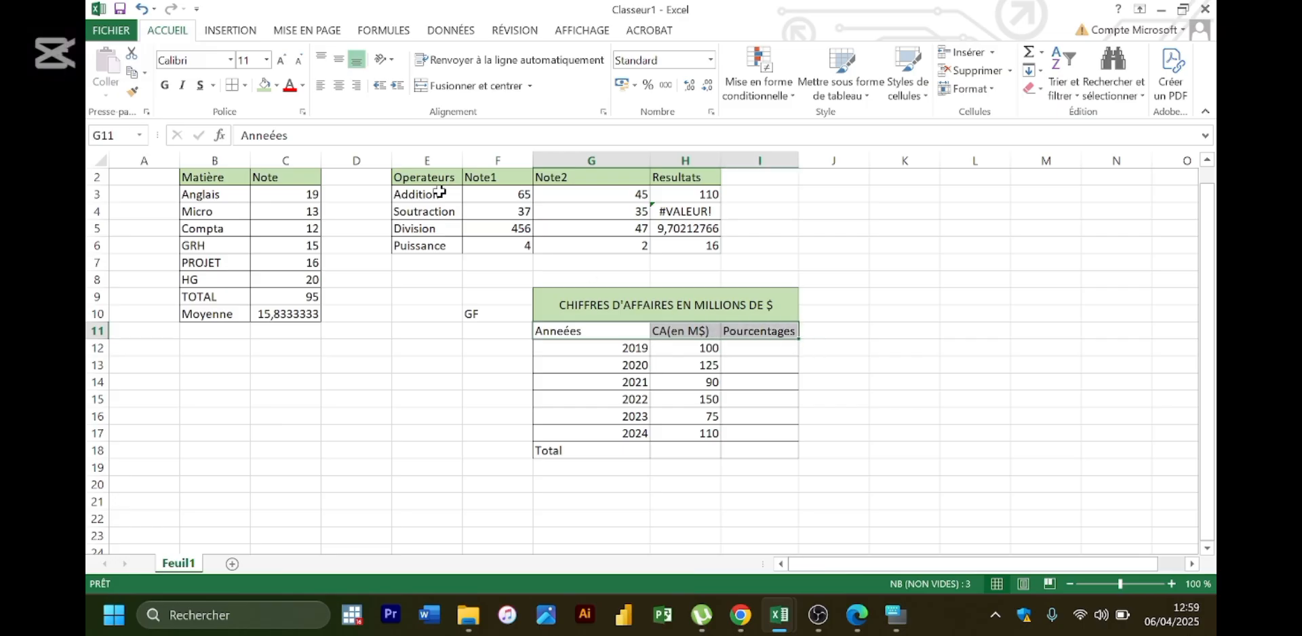
left_click(277, 86)
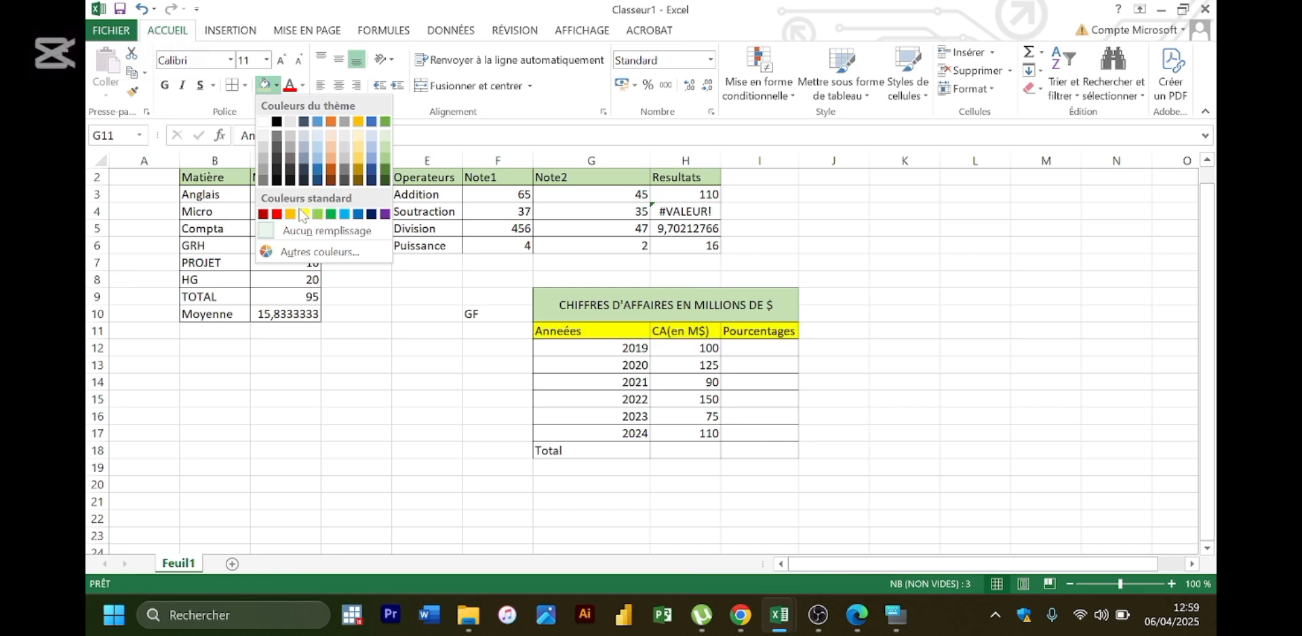
left_click(674, 409)
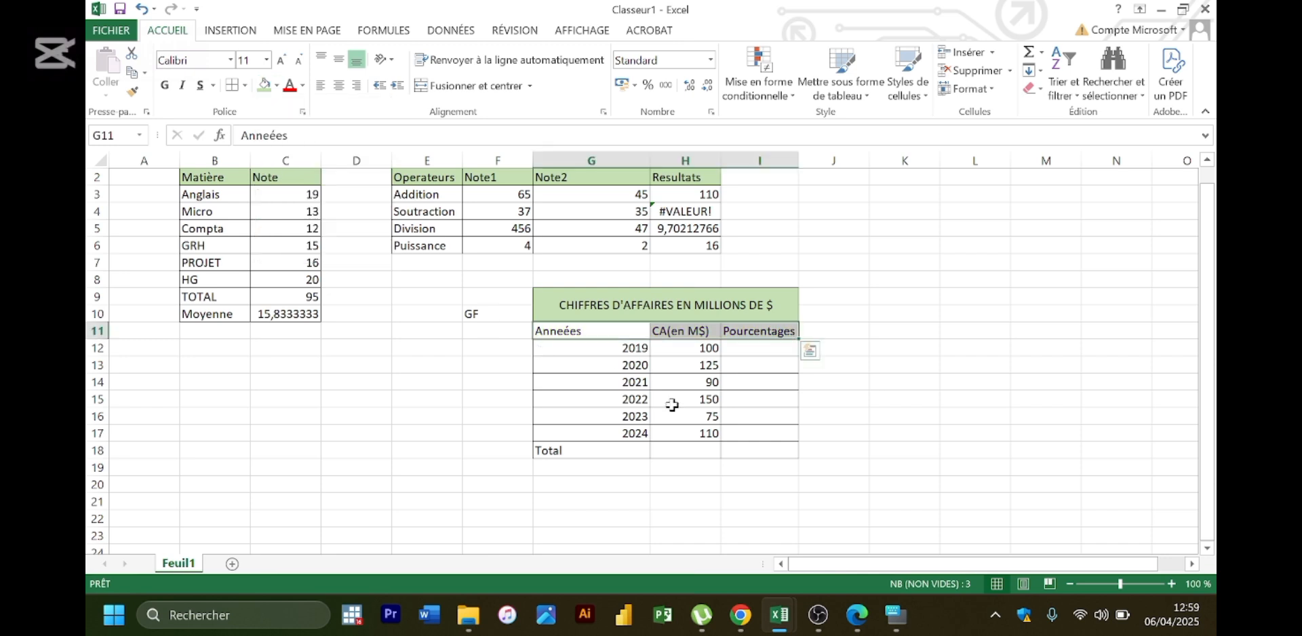
left_click(276, 86)
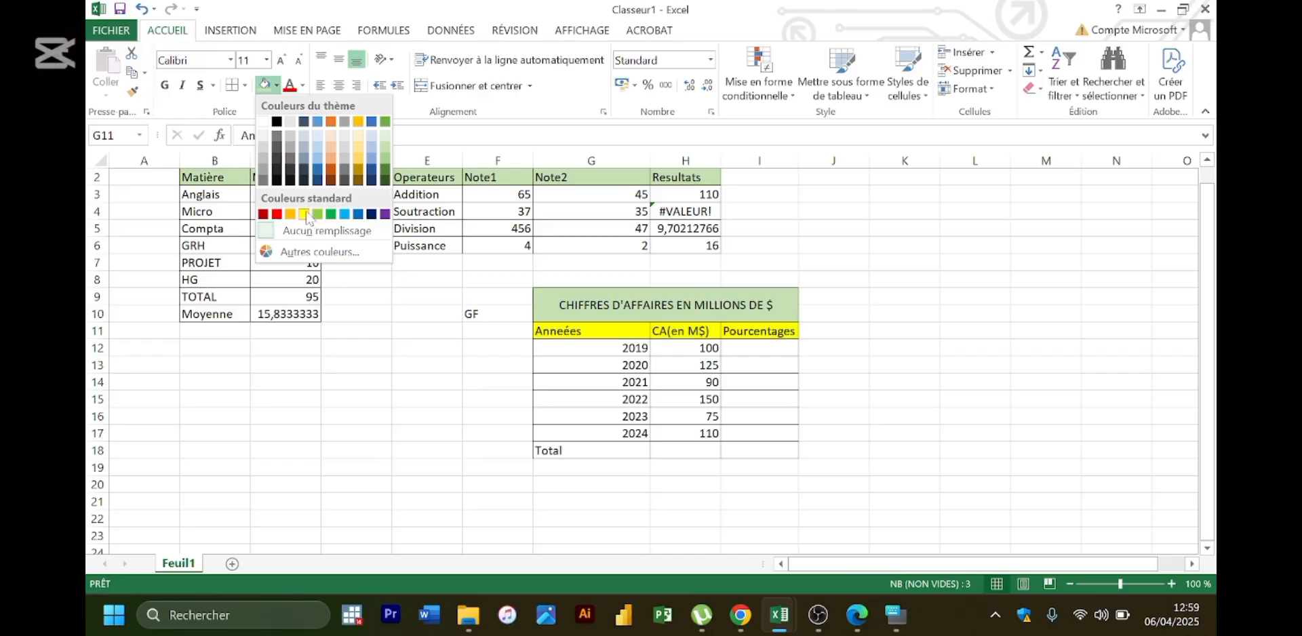
left_click(304, 214)
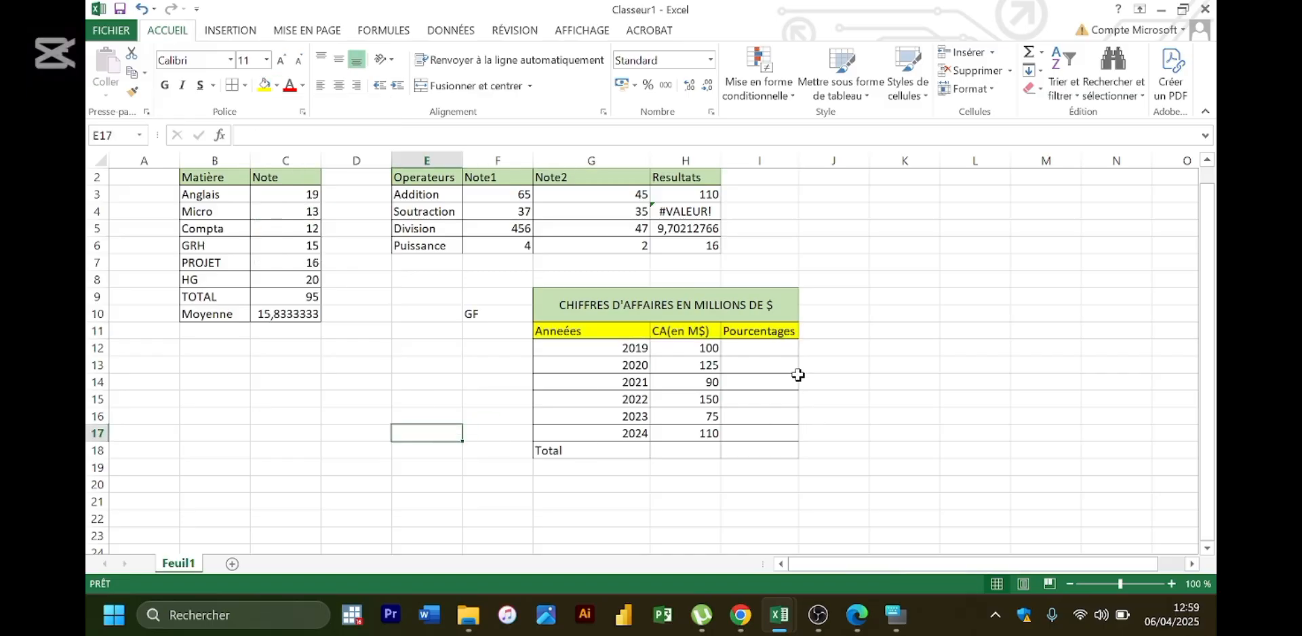
- Enter 650 as the turnover total in H18
left_click(758, 352)
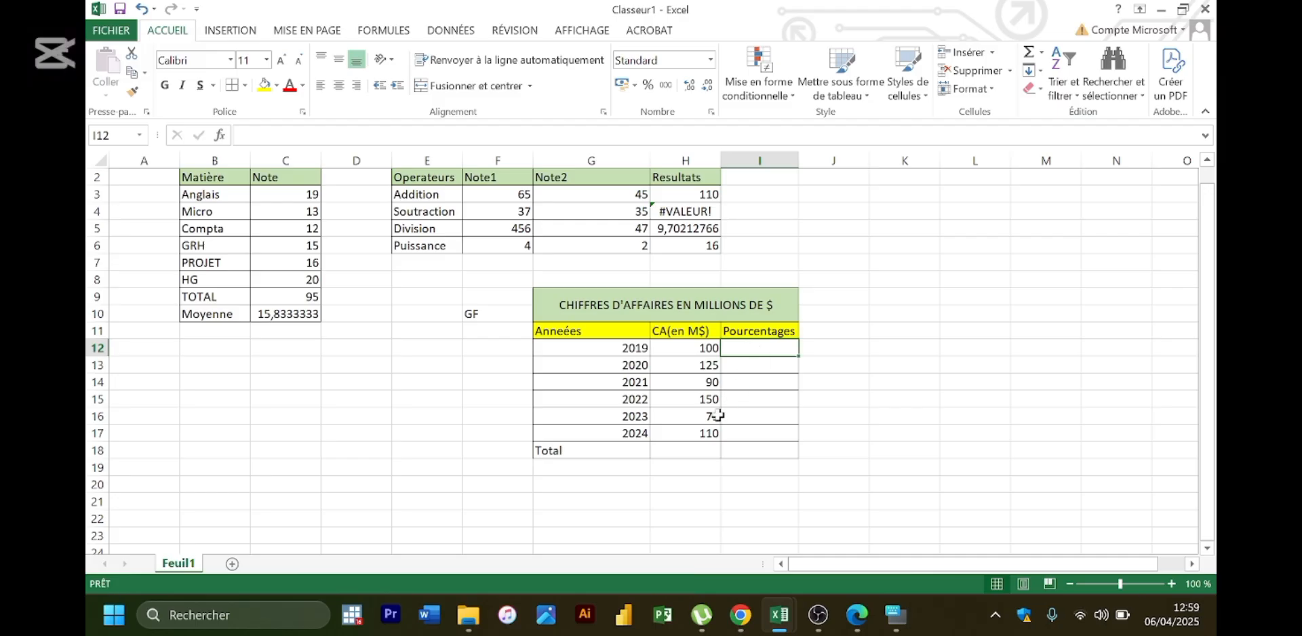
left_click(691, 450)
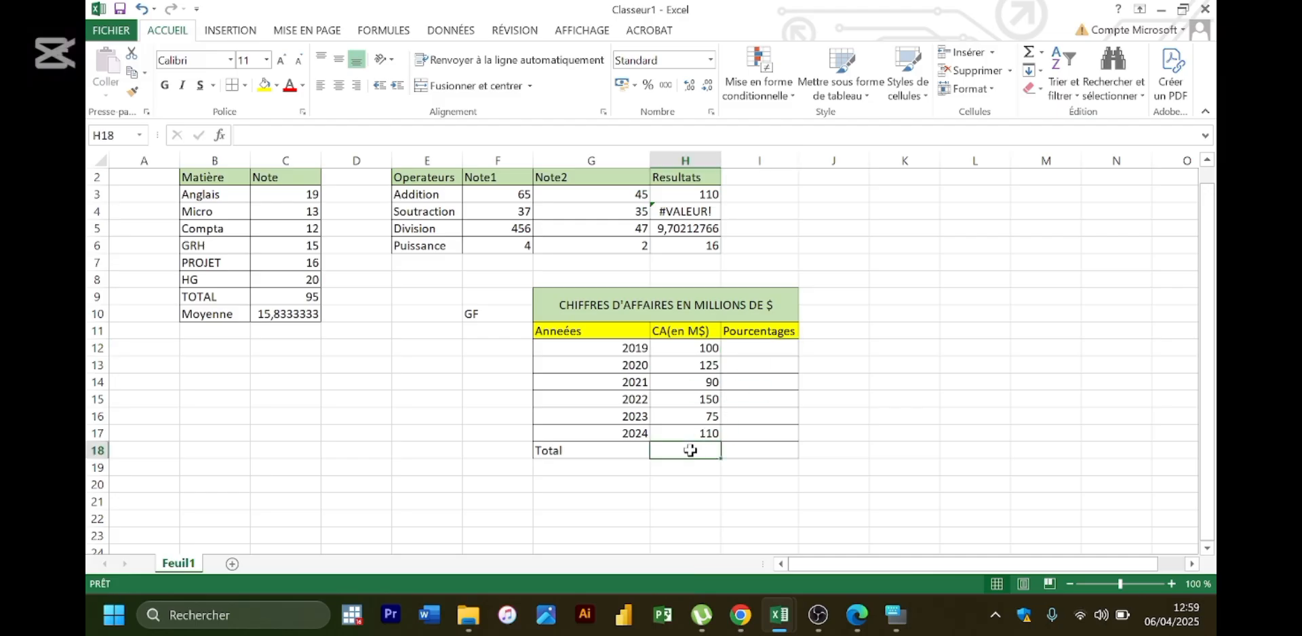
type("650")
key("Return")
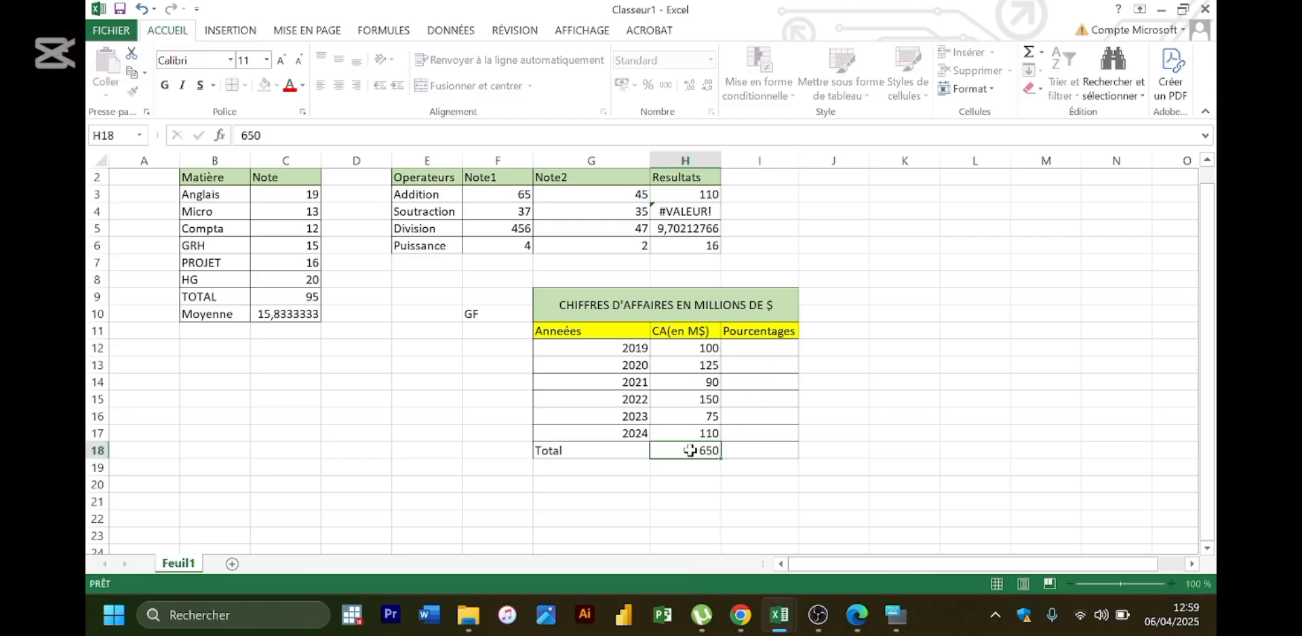
- Check in the course PDF how the total turnover is calculated, then return to the Excel workbook
left_click(874, 620)
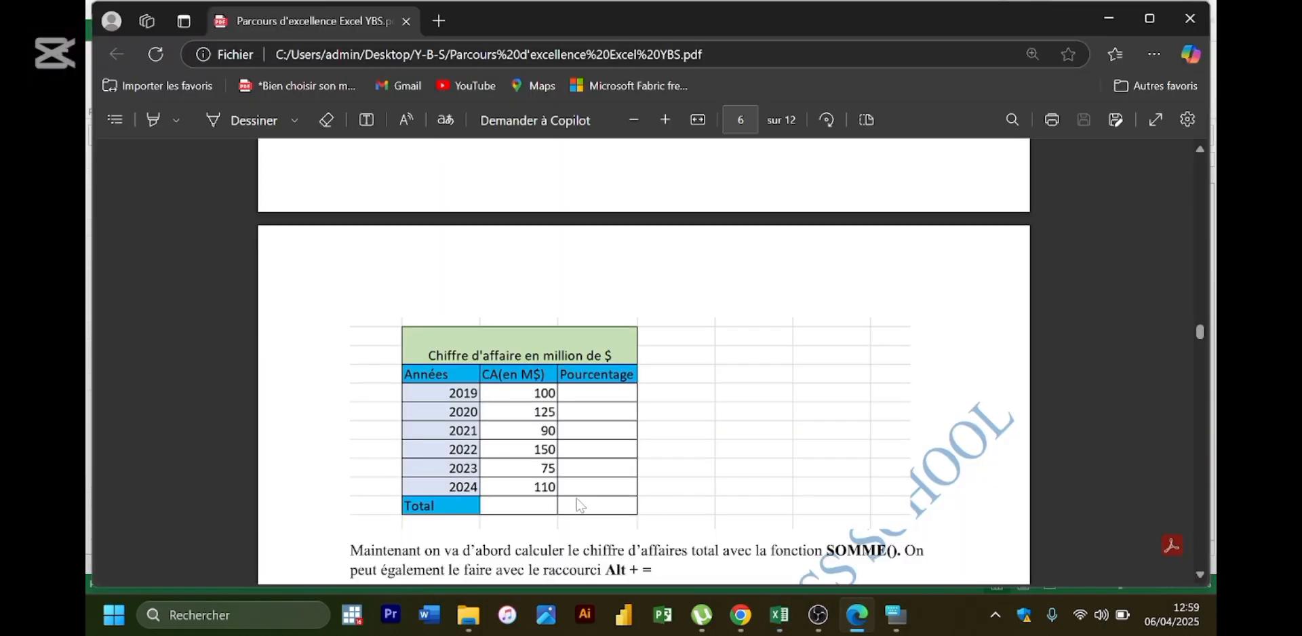
scroll(580, 502, "down", 3)
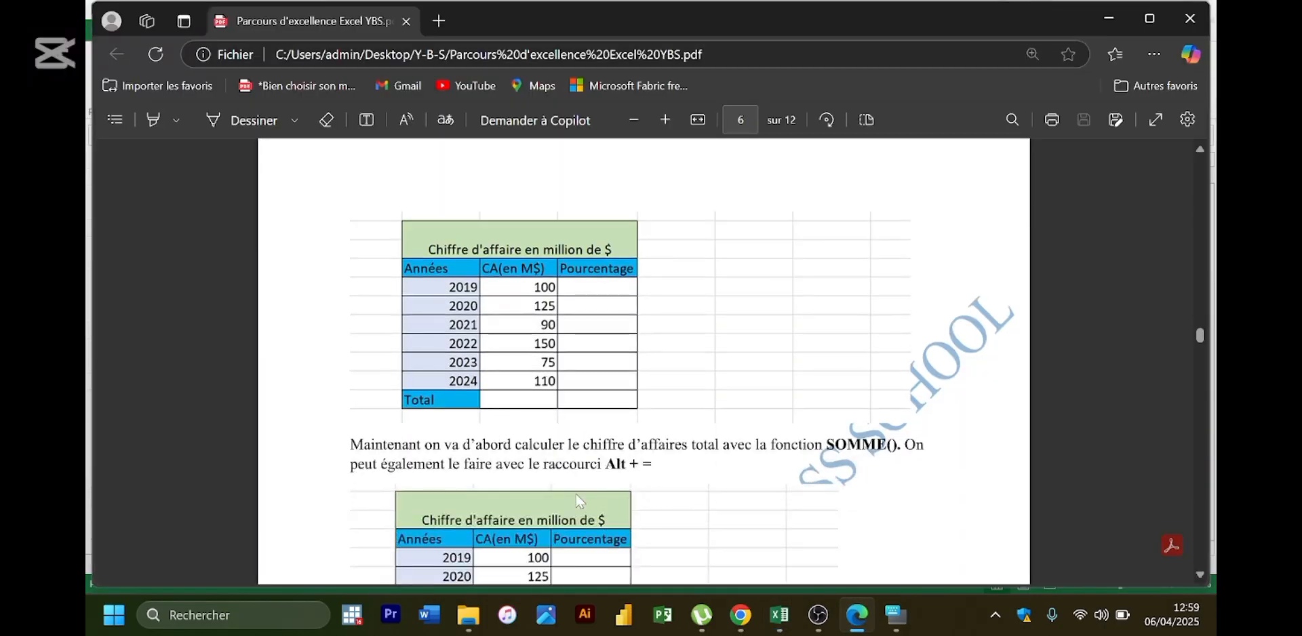
scroll(581, 502, "down", 5)
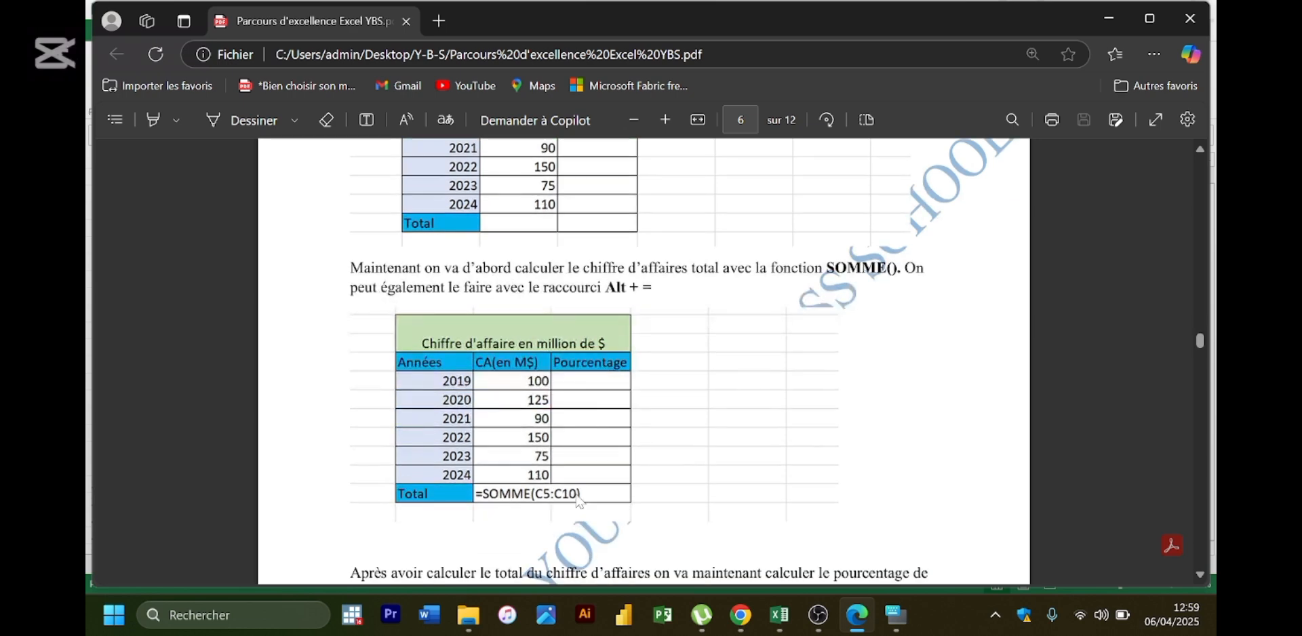
scroll(579, 501, "up", 4)
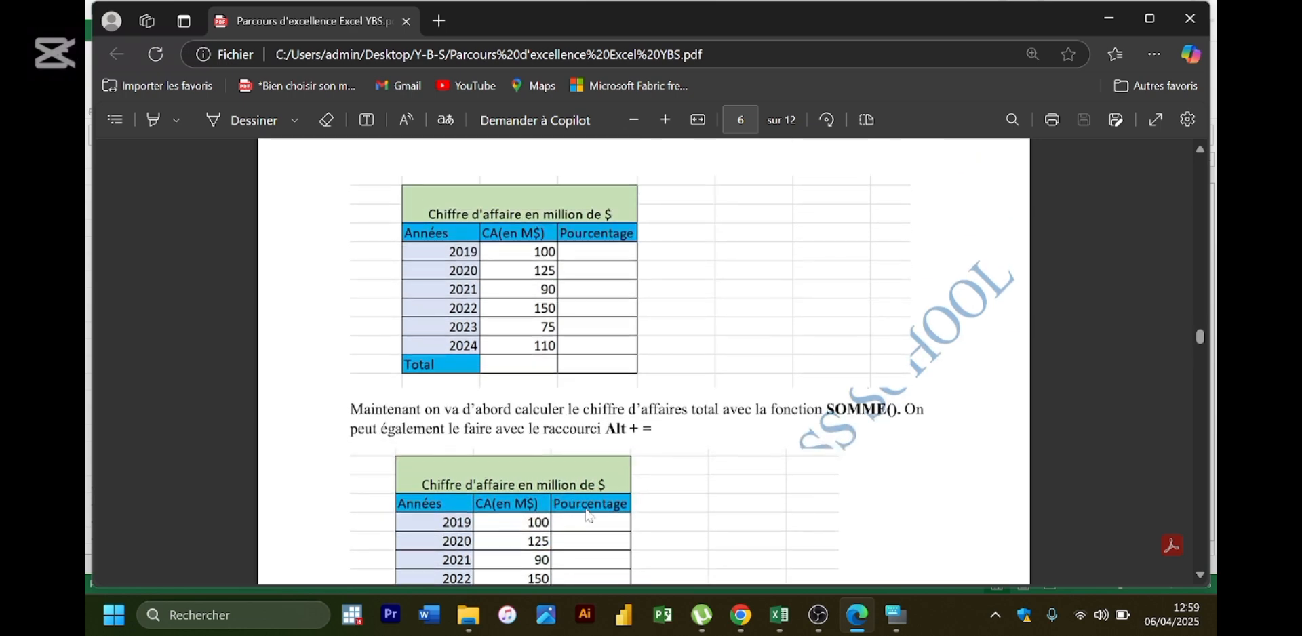
left_click(857, 616)
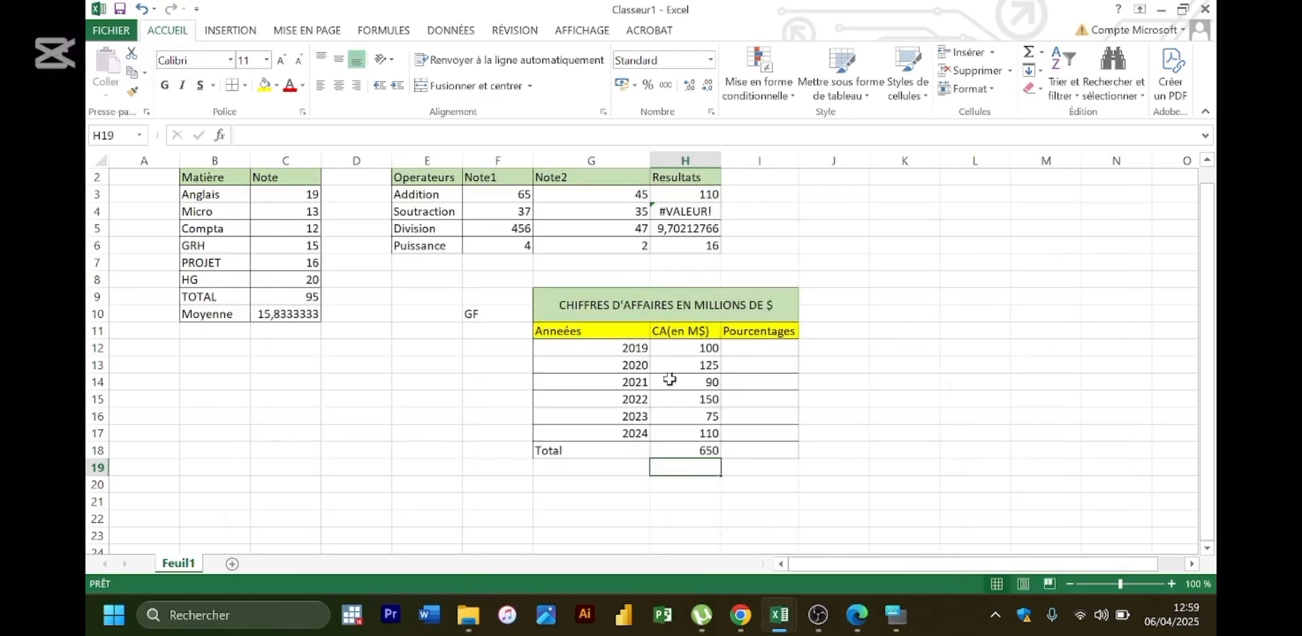
- Replace the turnover total in H18 with the formula =SOMME(H12:H17)
double_click(707, 451)
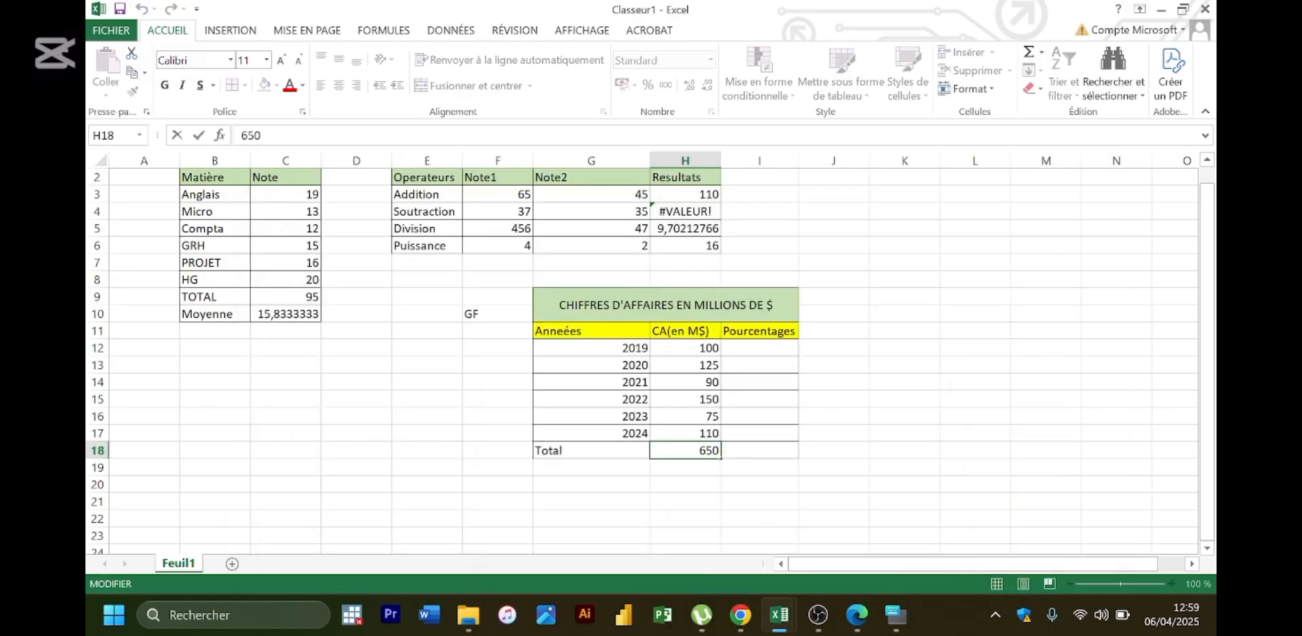
key("BackSpace")
key("BackSpace")
key("BackSpace")
type("=")
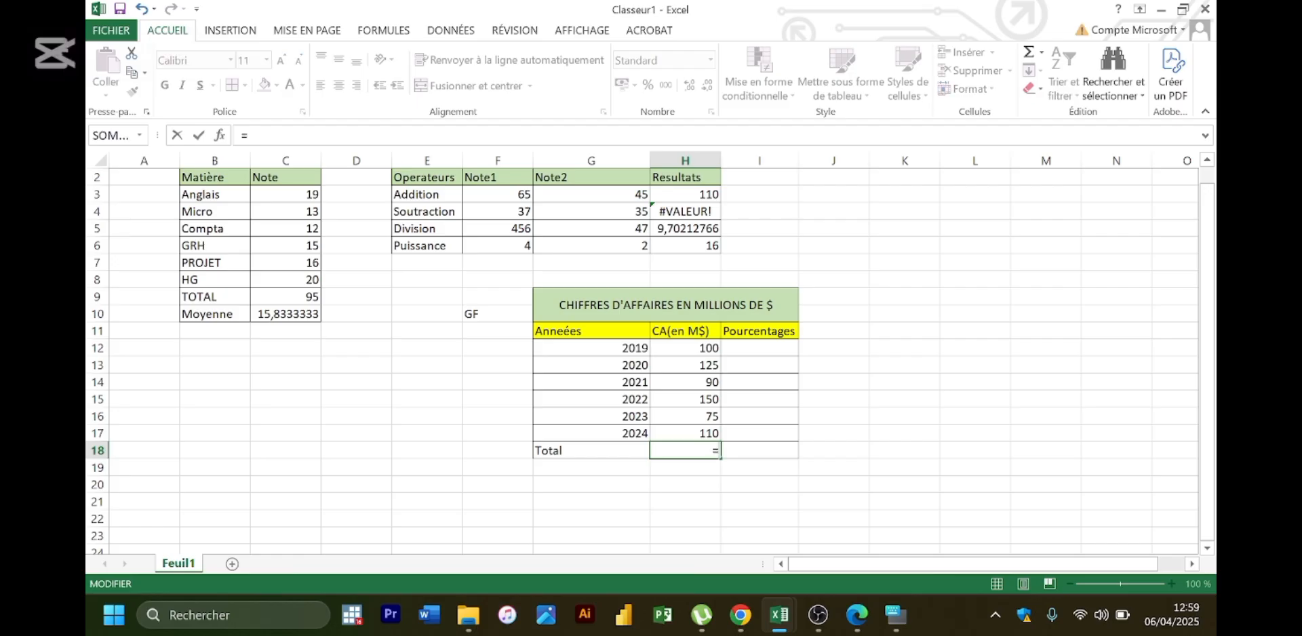
type("som")
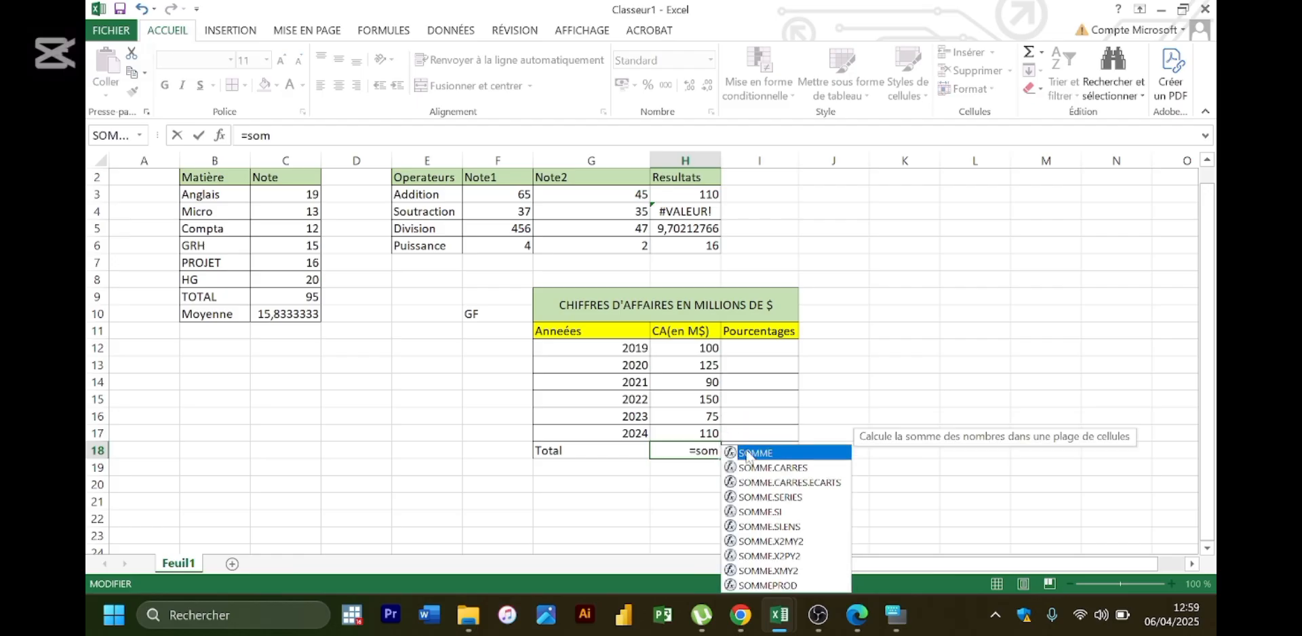
double_click(746, 453)
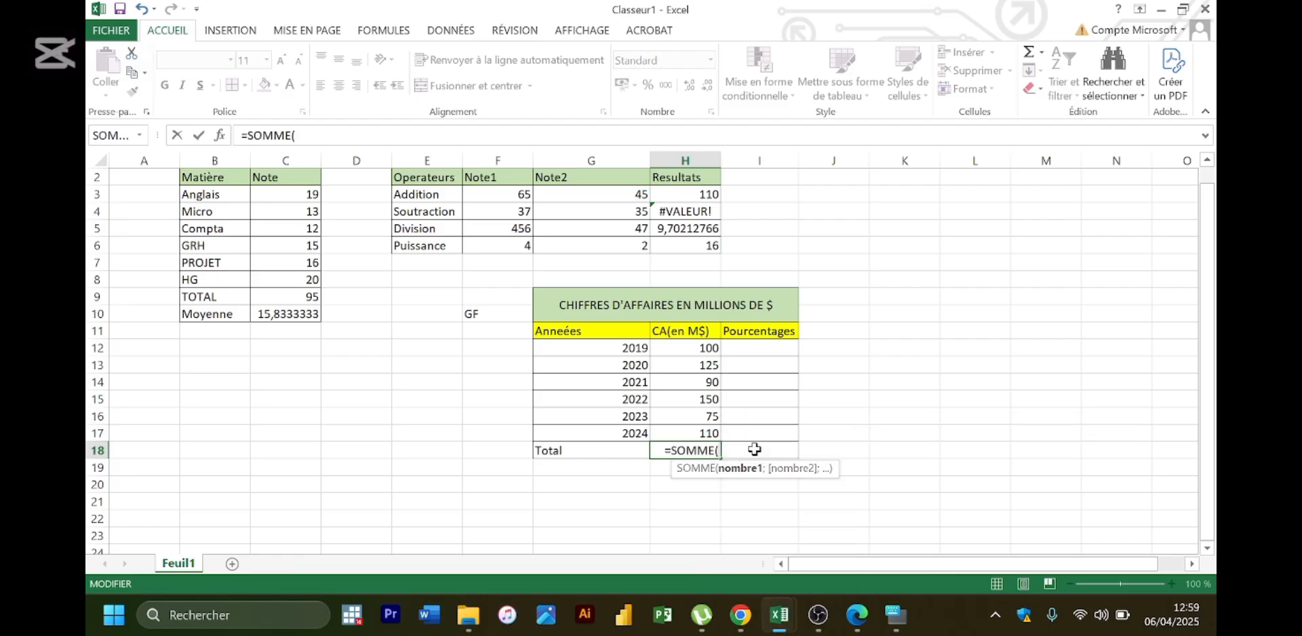
left_click(700, 350)
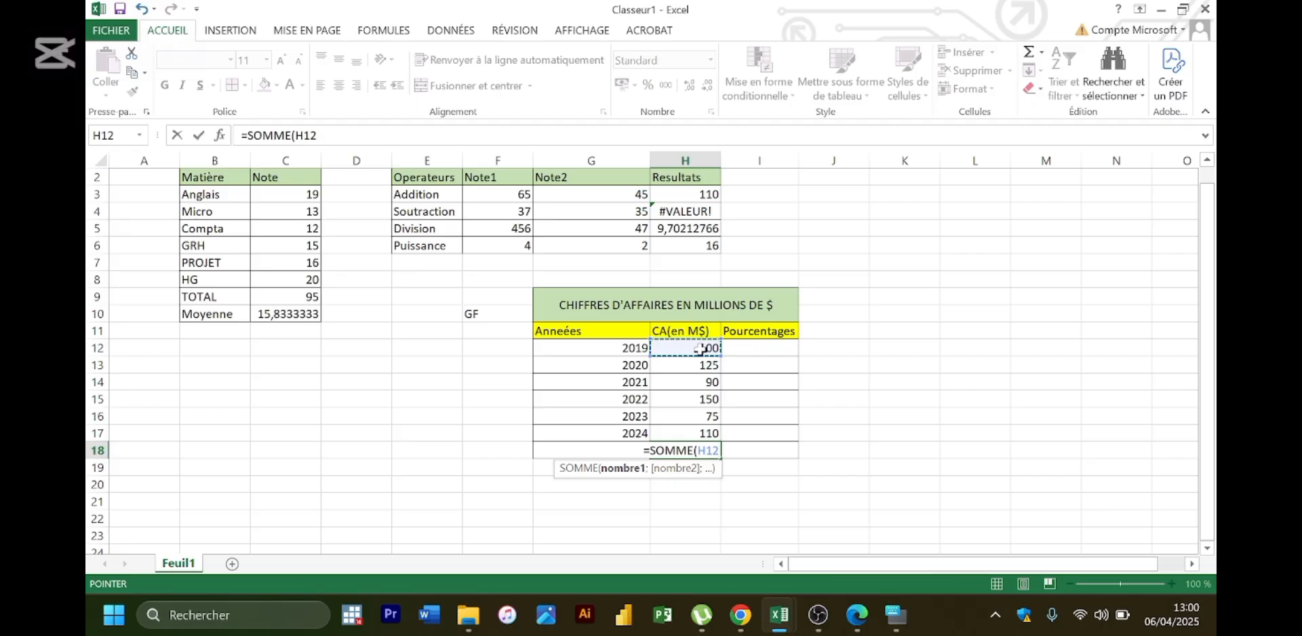
left_click_drag(701, 350, 696, 436)
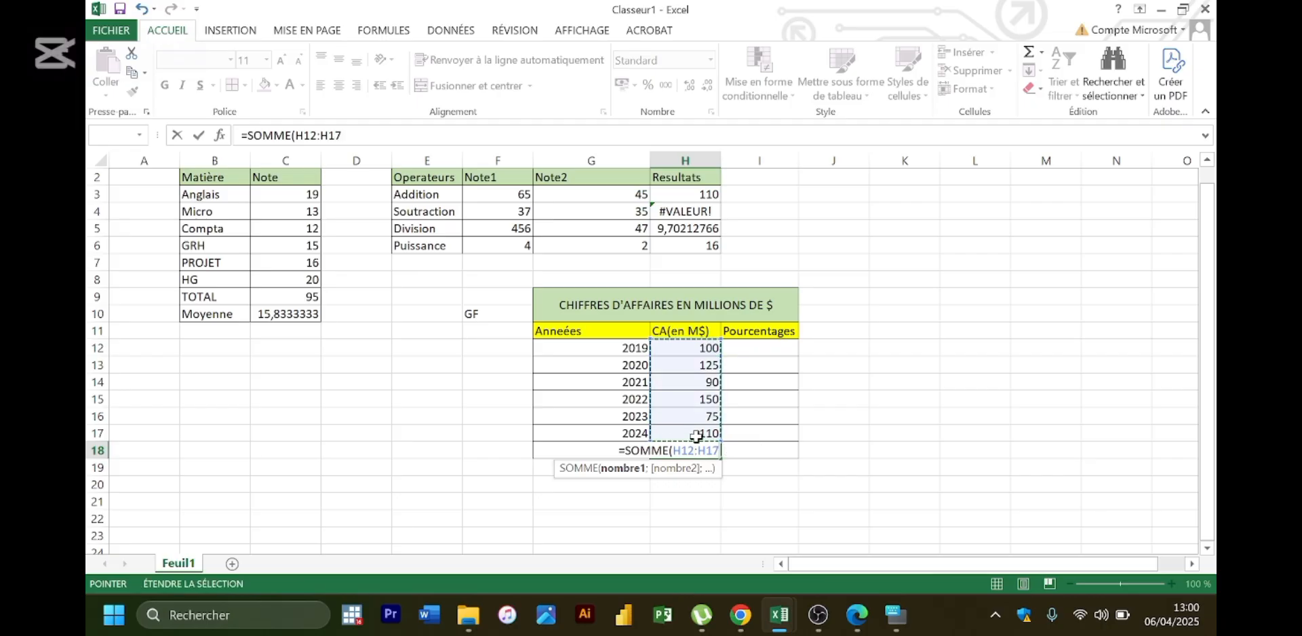
key("Return")
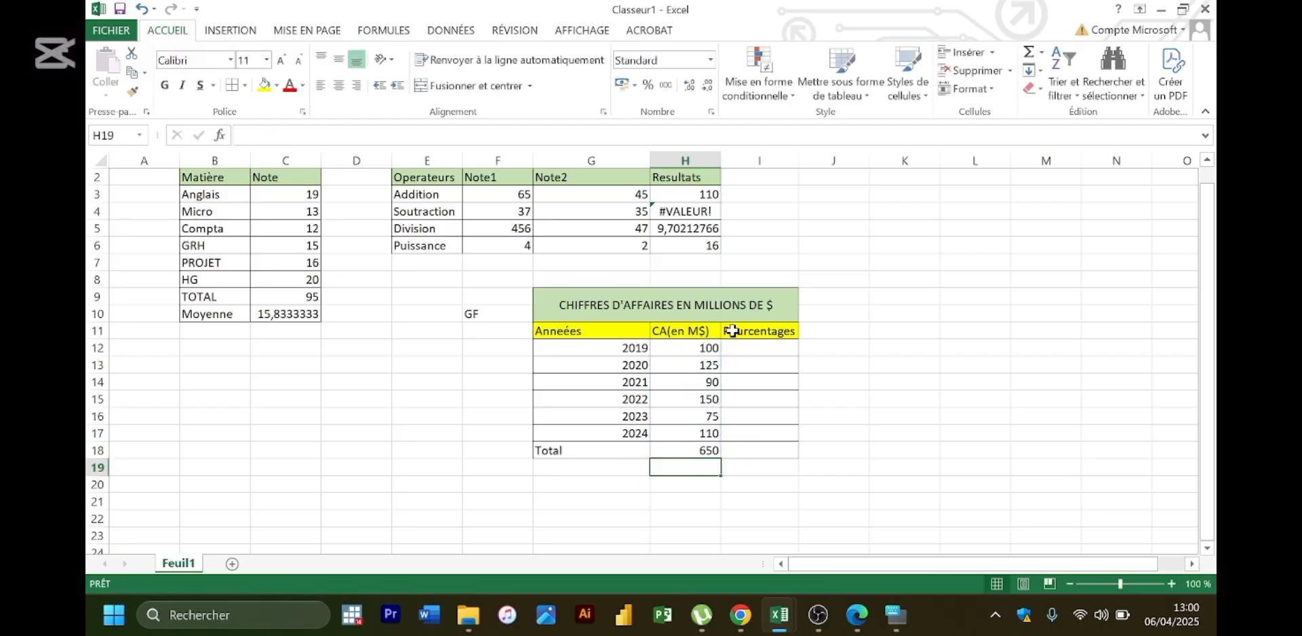
- Read in the course PDF how each year's percentage of the total turnover is calculated, then return to the Excel workbook
left_click(732, 348)
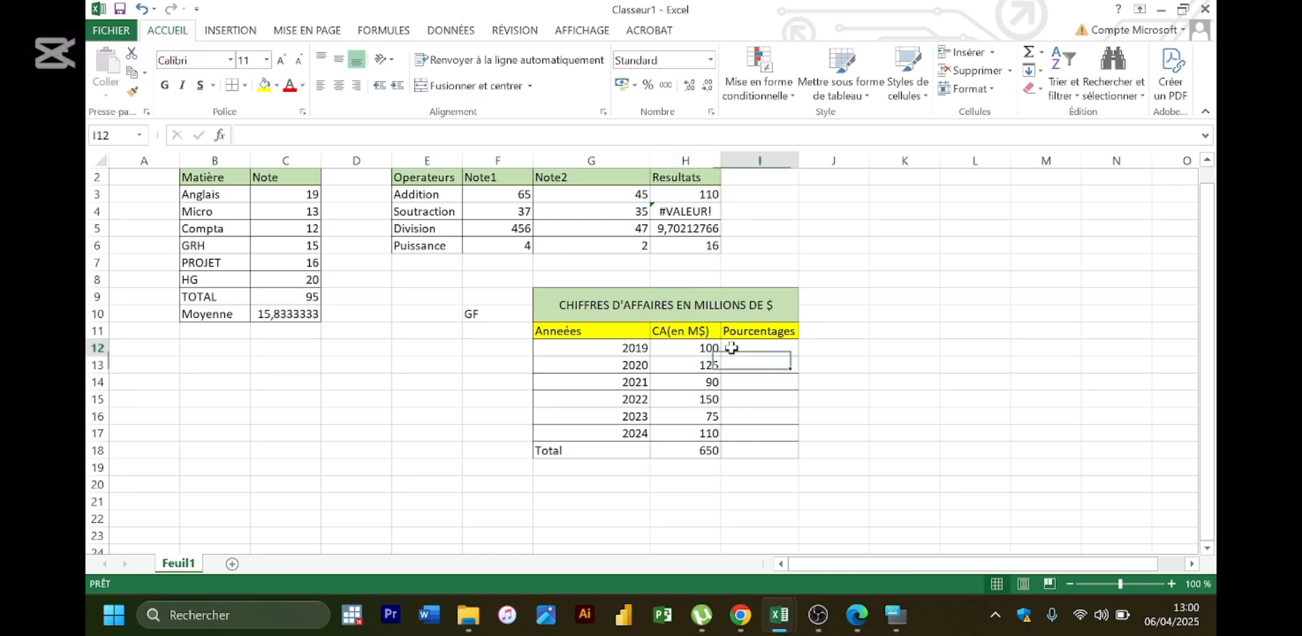
left_click(857, 615)
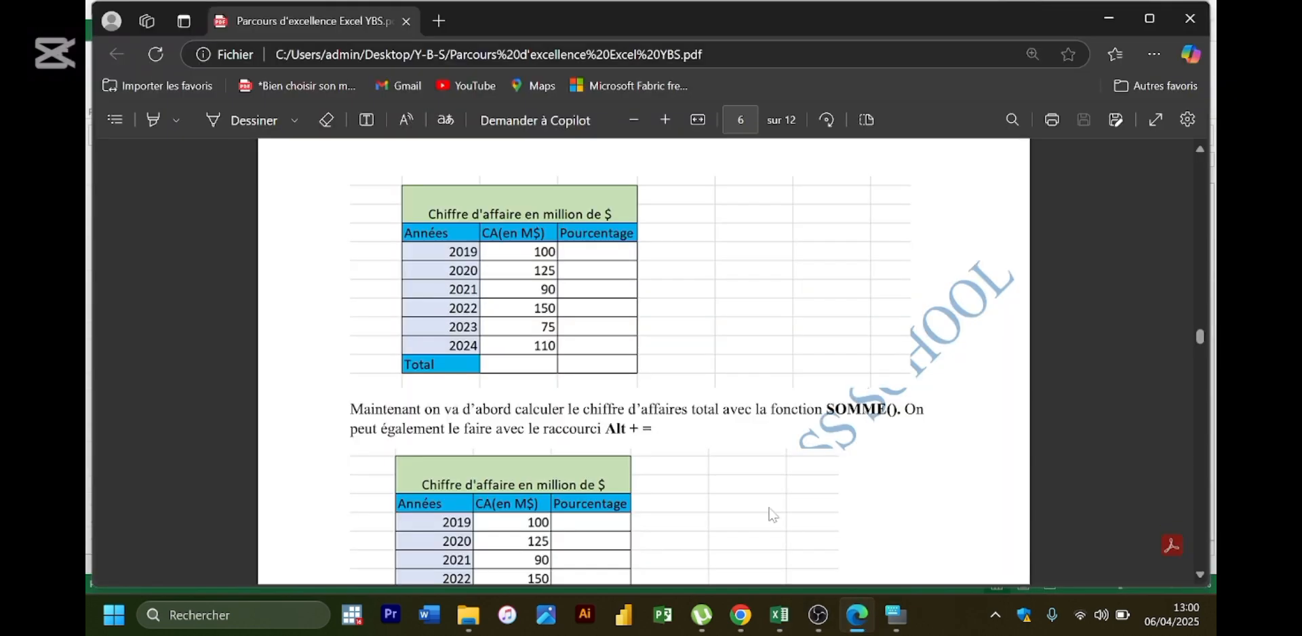
scroll(773, 515, "up", 5)
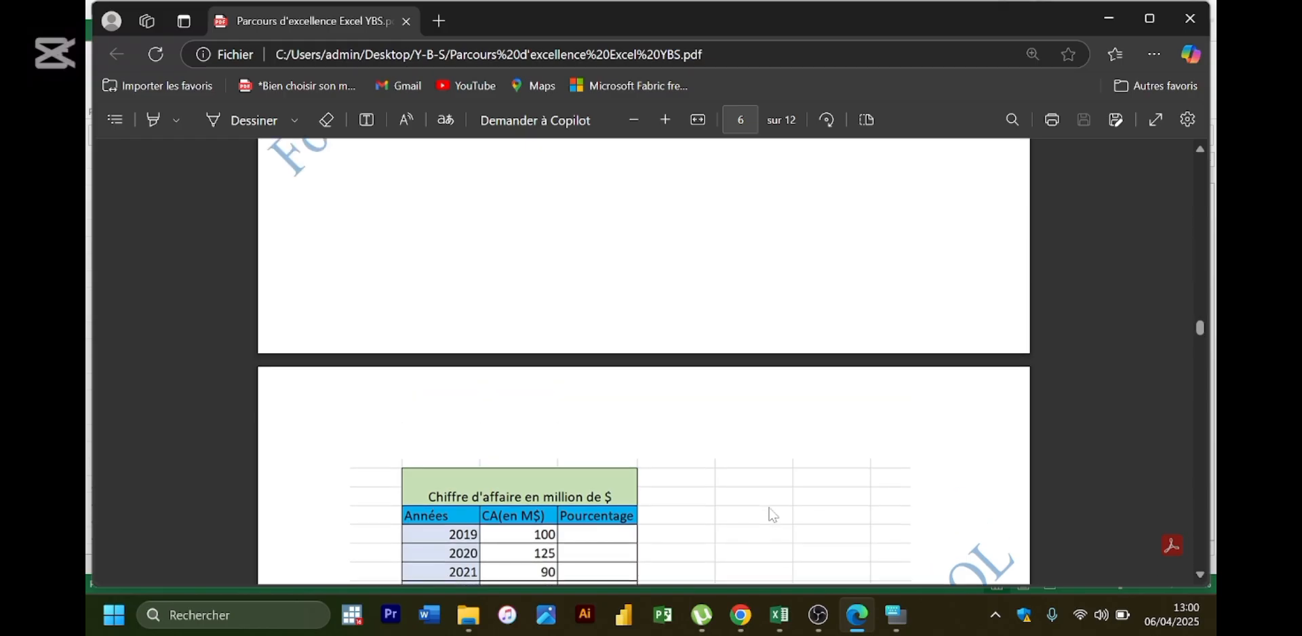
scroll(774, 516, "up", 4)
scroll(774, 516, "down", 9)
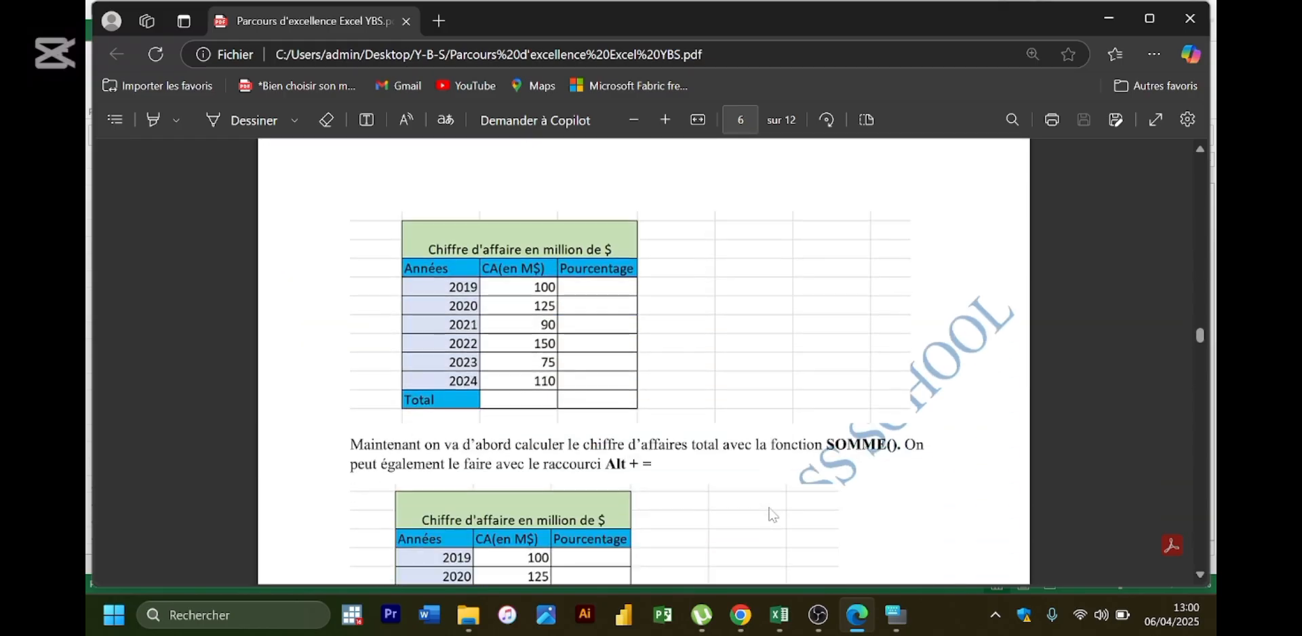
scroll(773, 516, "down", 1)
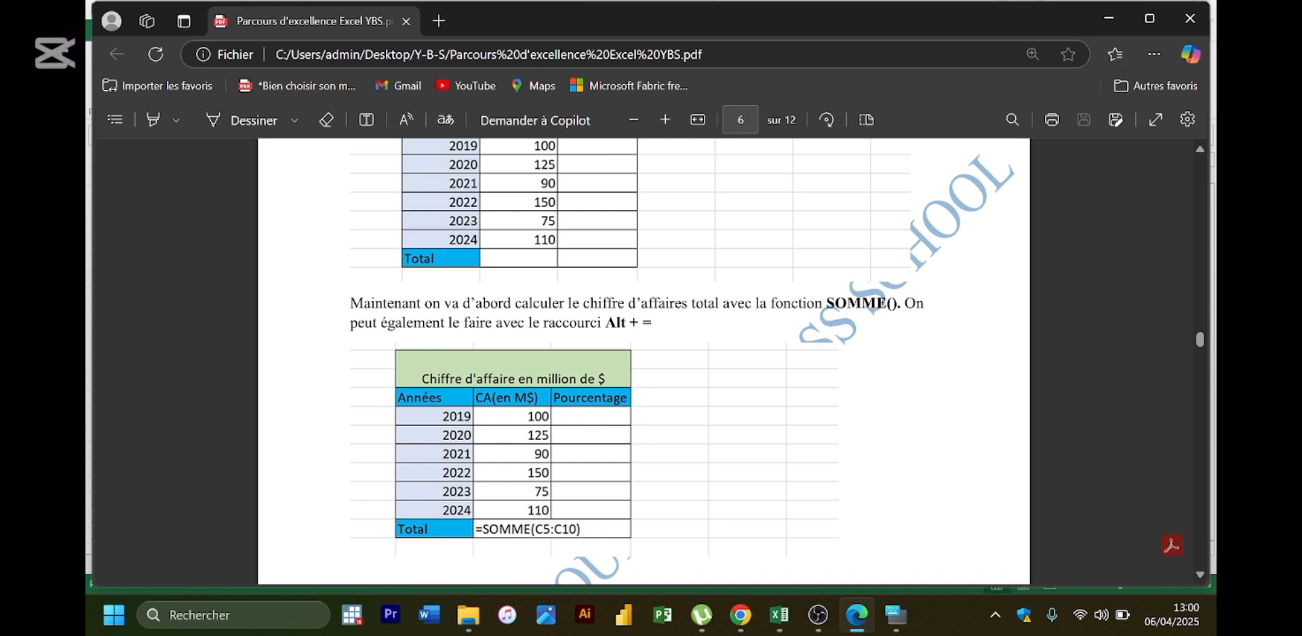
scroll(613, 365, "down", 3)
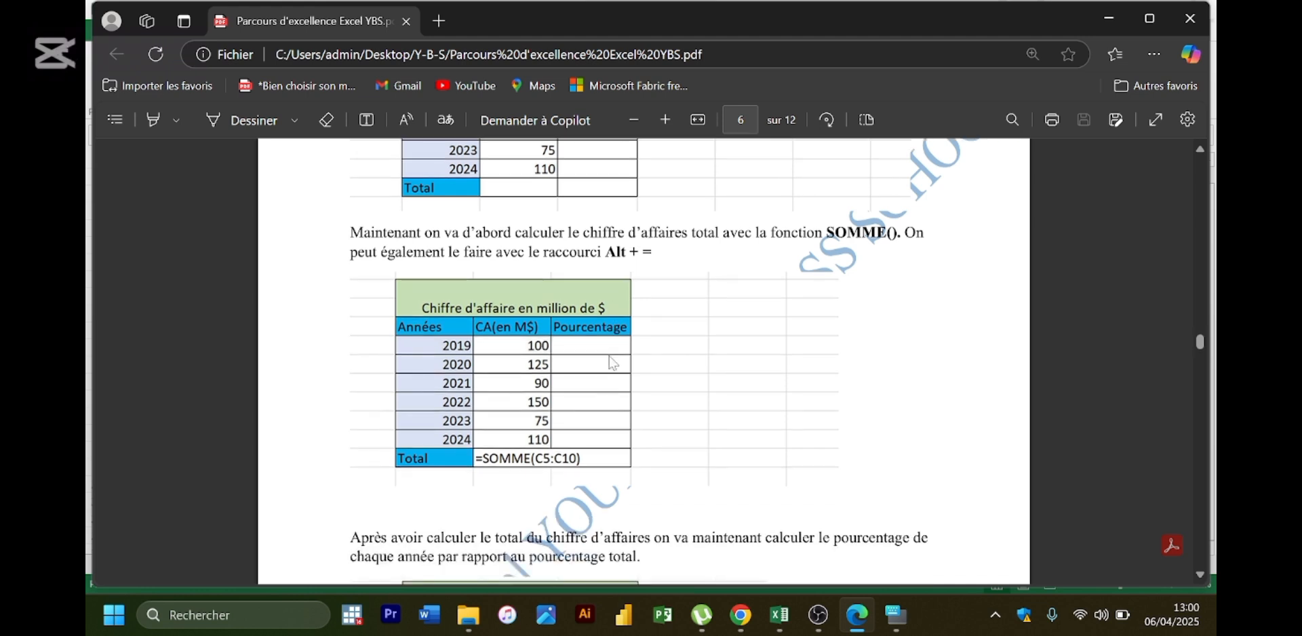
scroll(613, 364, "down", 1)
scroll(613, 365, "down", 1)
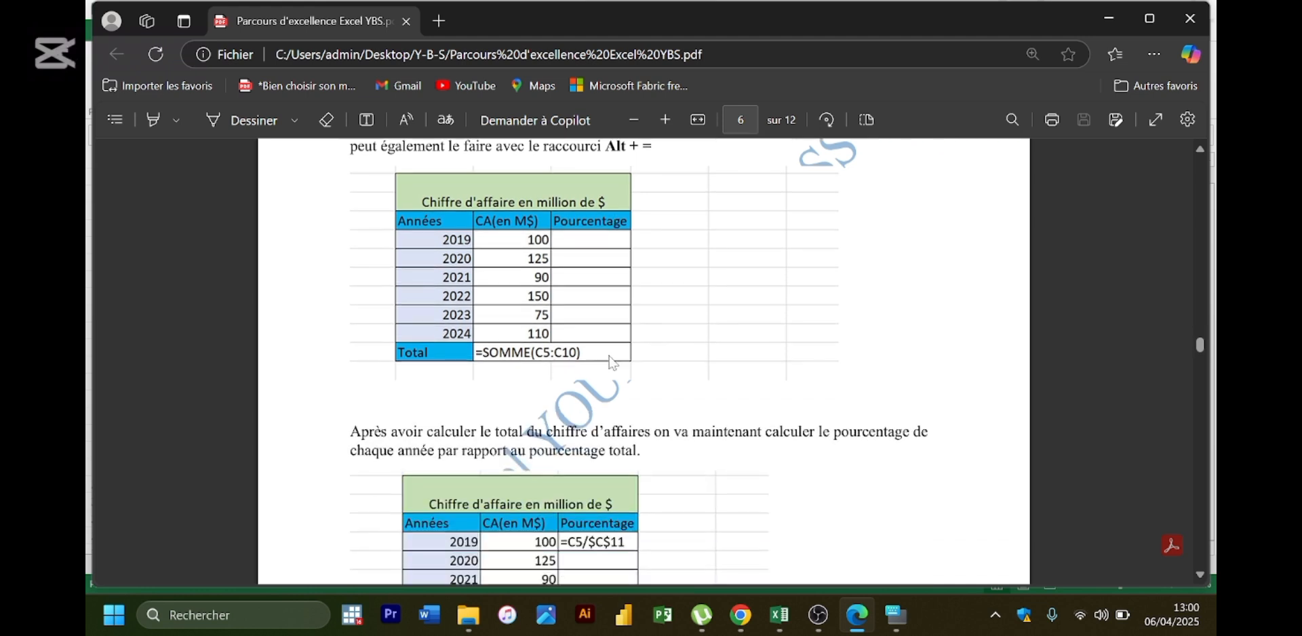
scroll(613, 365, "down", 4)
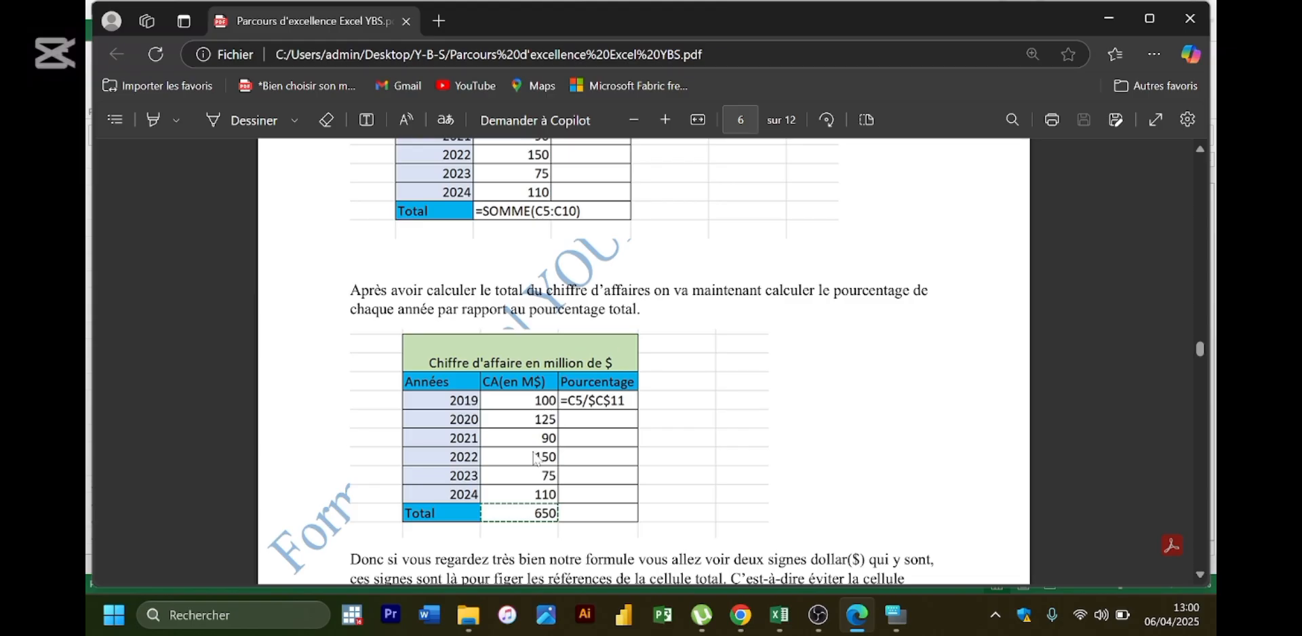
scroll(536, 460, "up", 3)
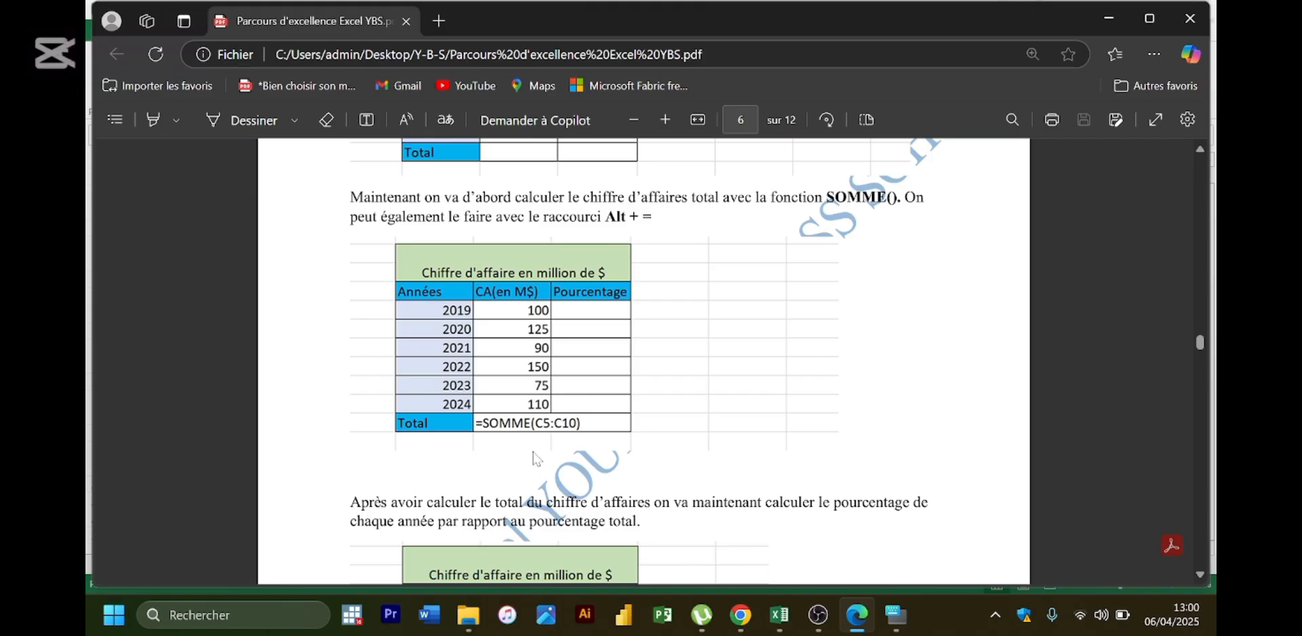
key("alt+Tab")
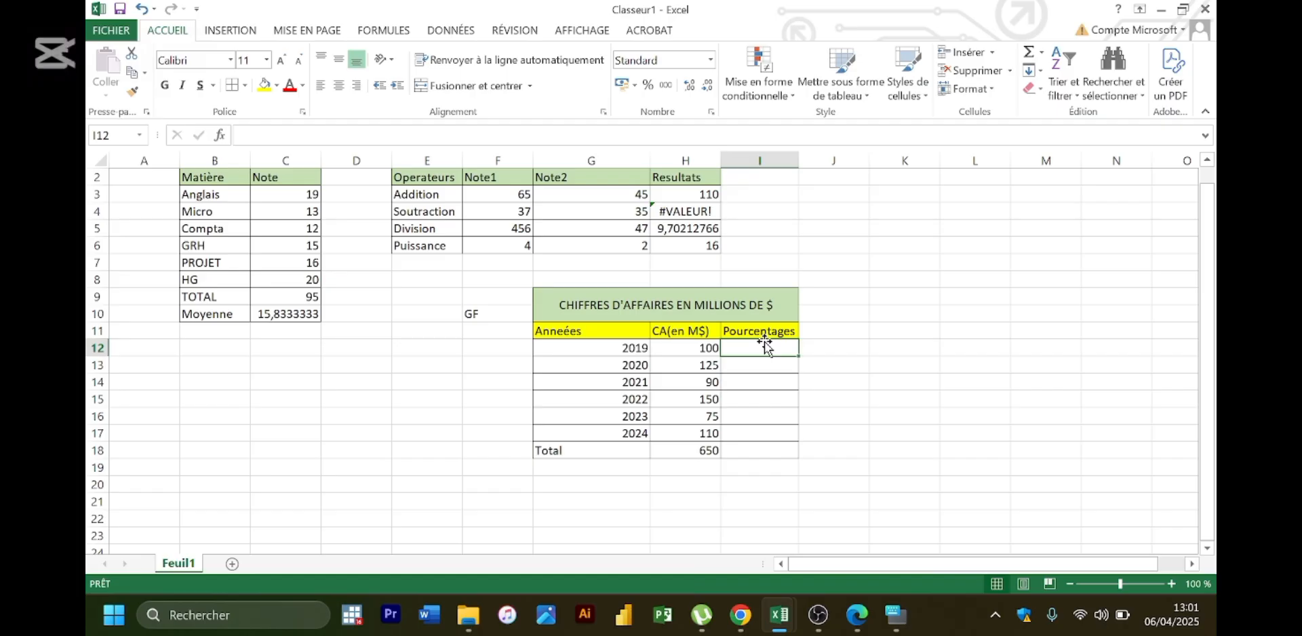
- Calculate the 2019 percentage in I12 with the formula =H12/H18
left_click(715, 351)
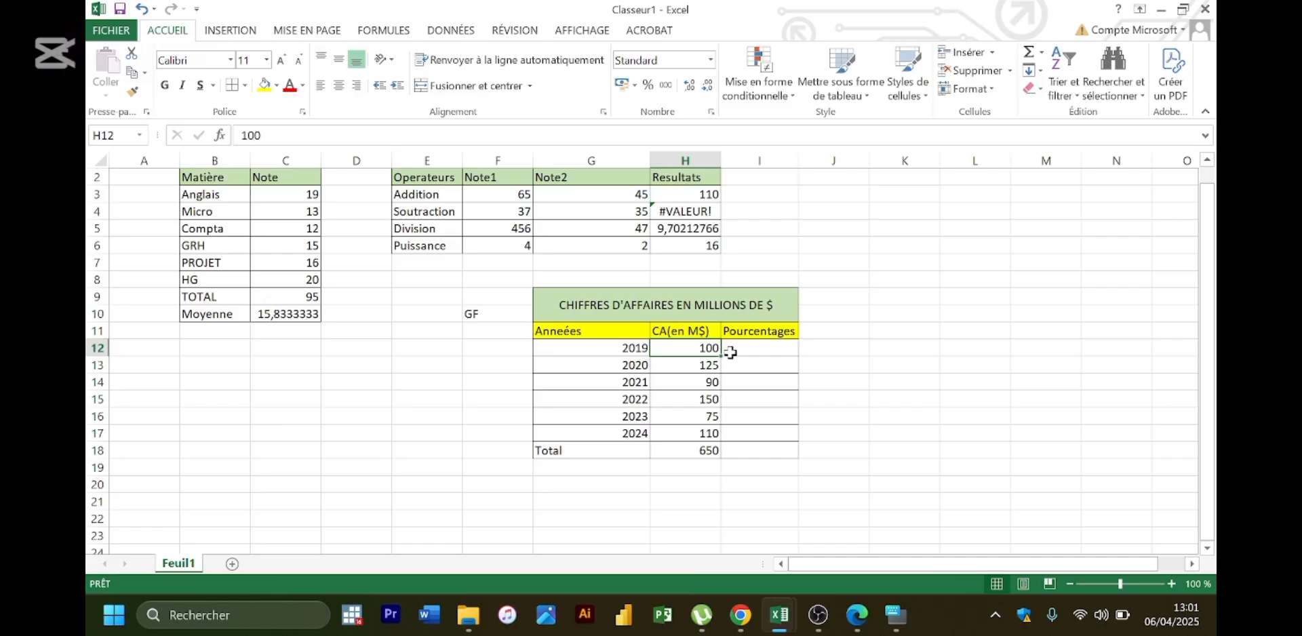
left_click(731, 349)
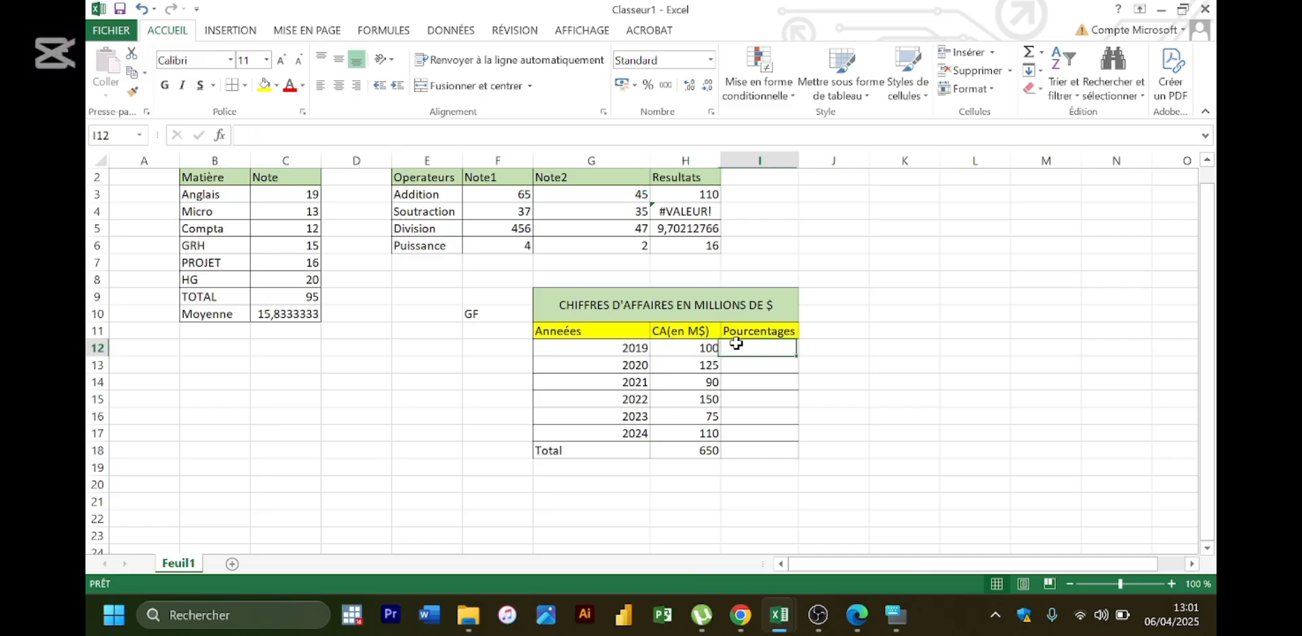
type("=")
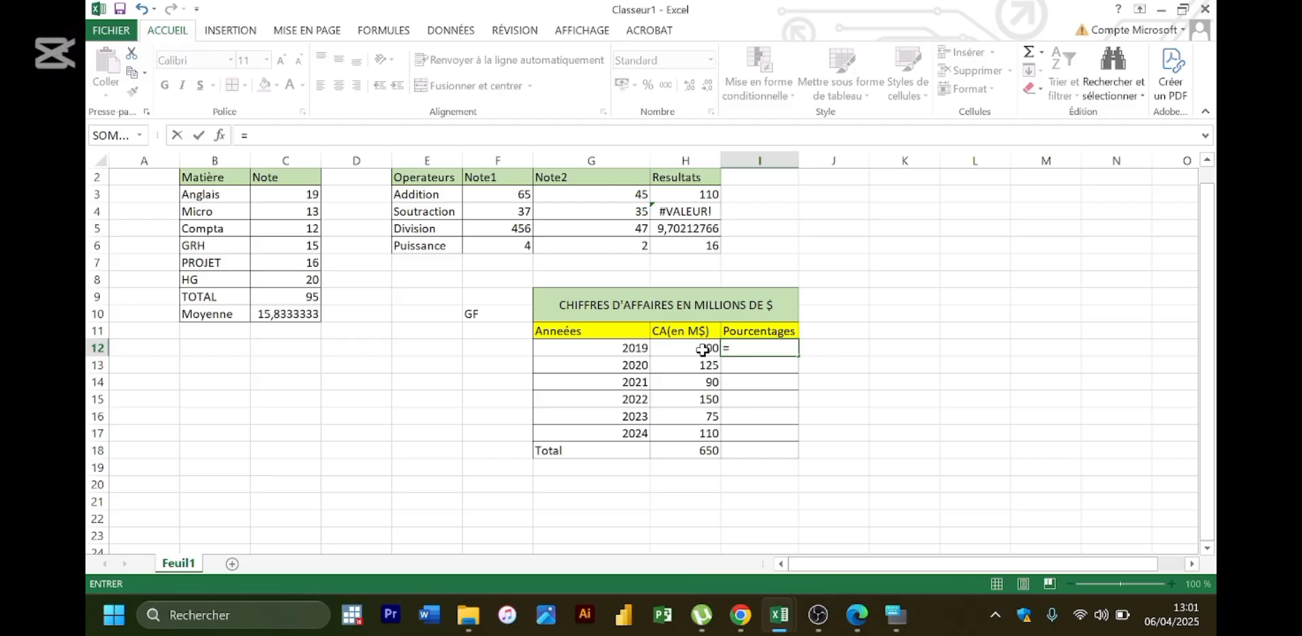
left_click(703, 349)
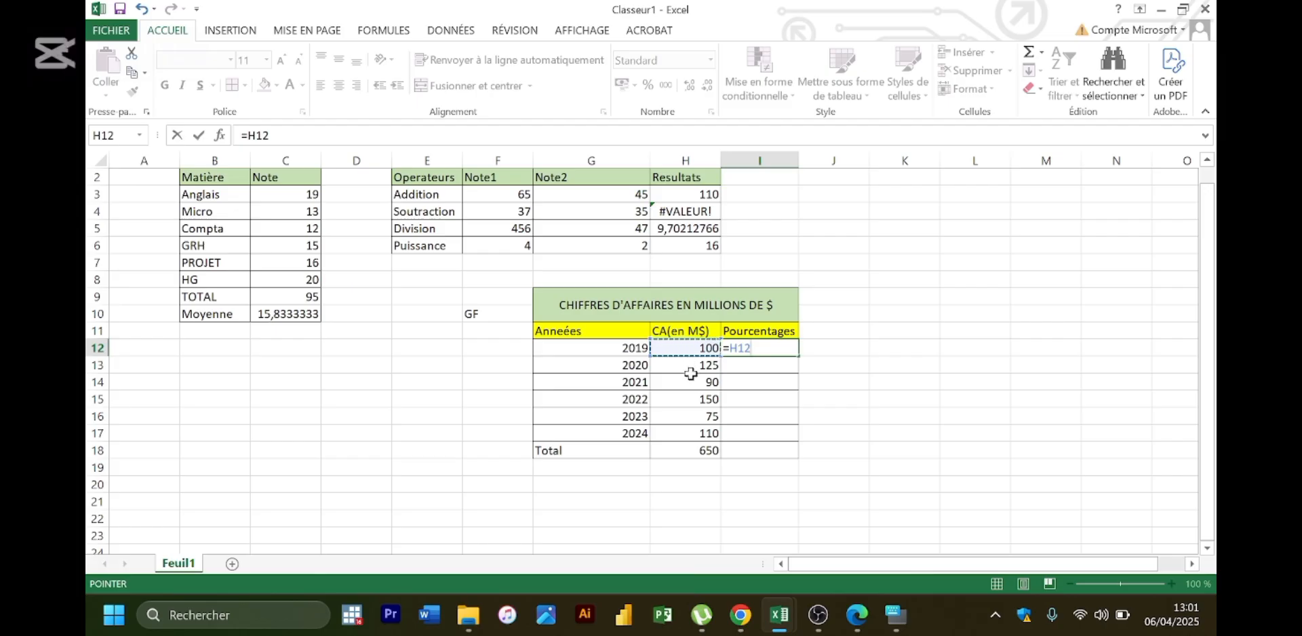
type("/")
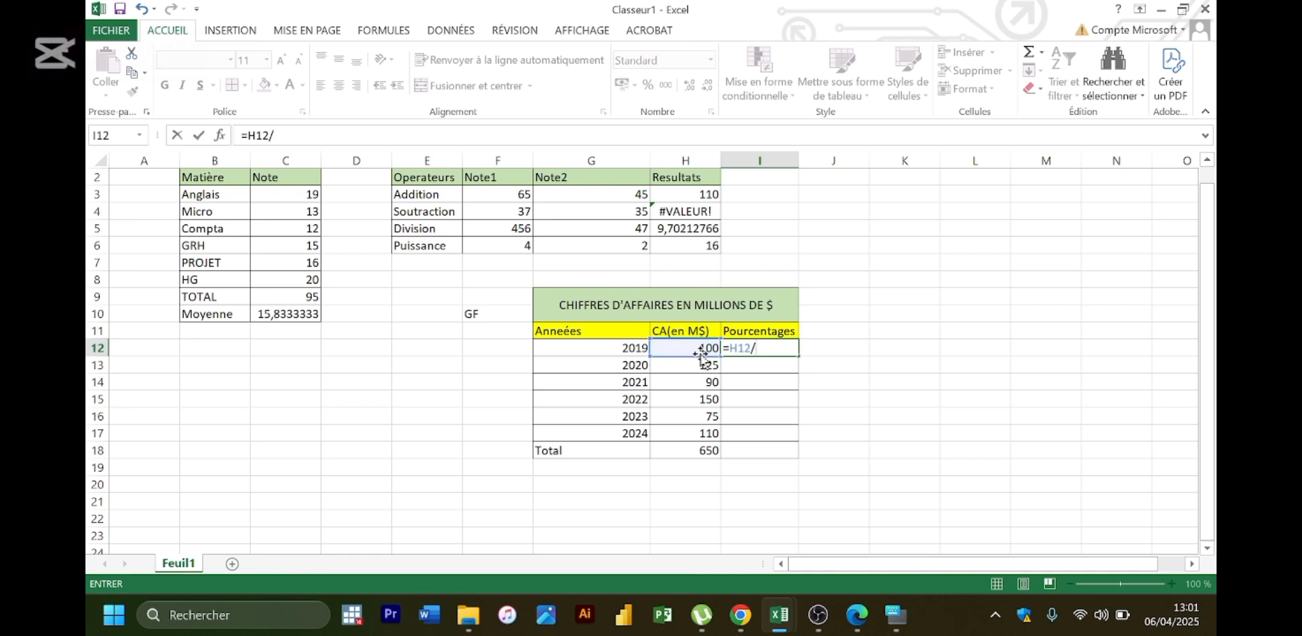
left_click(700, 449)
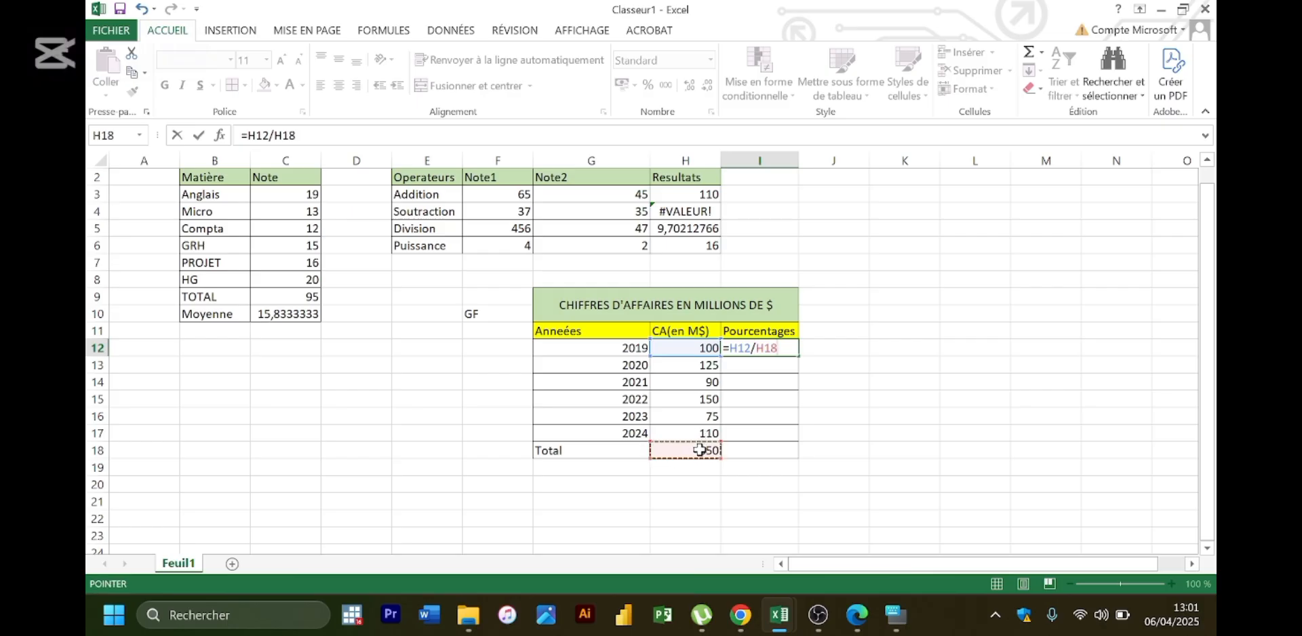
key("Return")
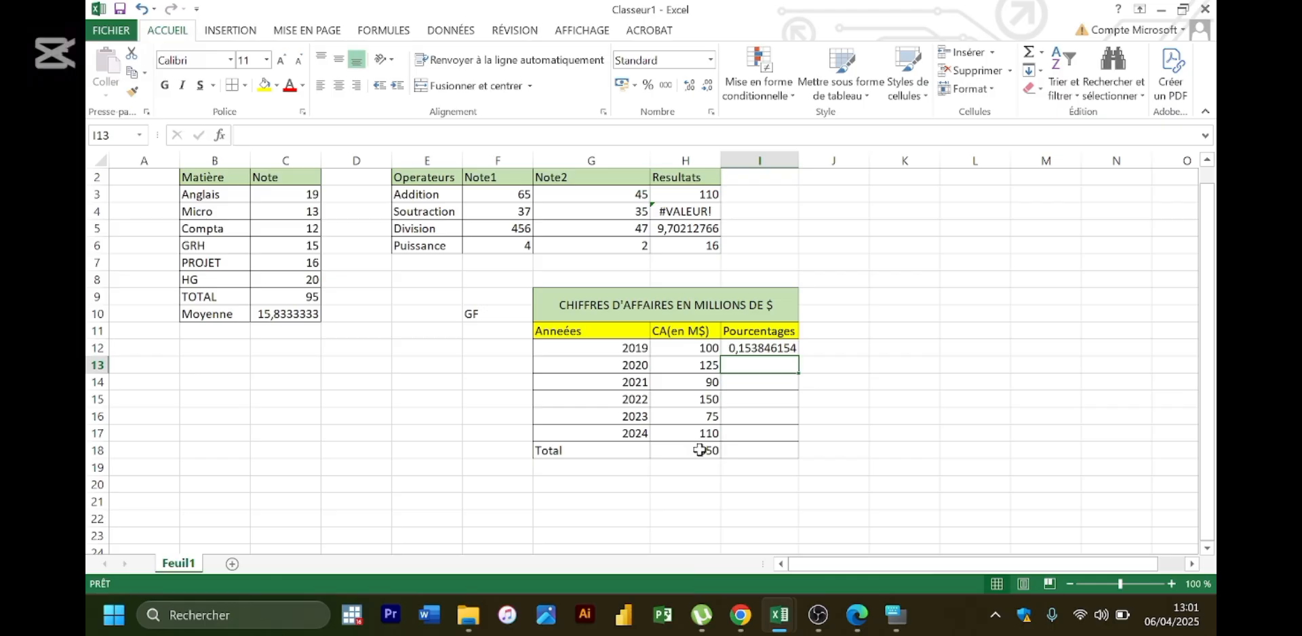
left_click(813, 347)
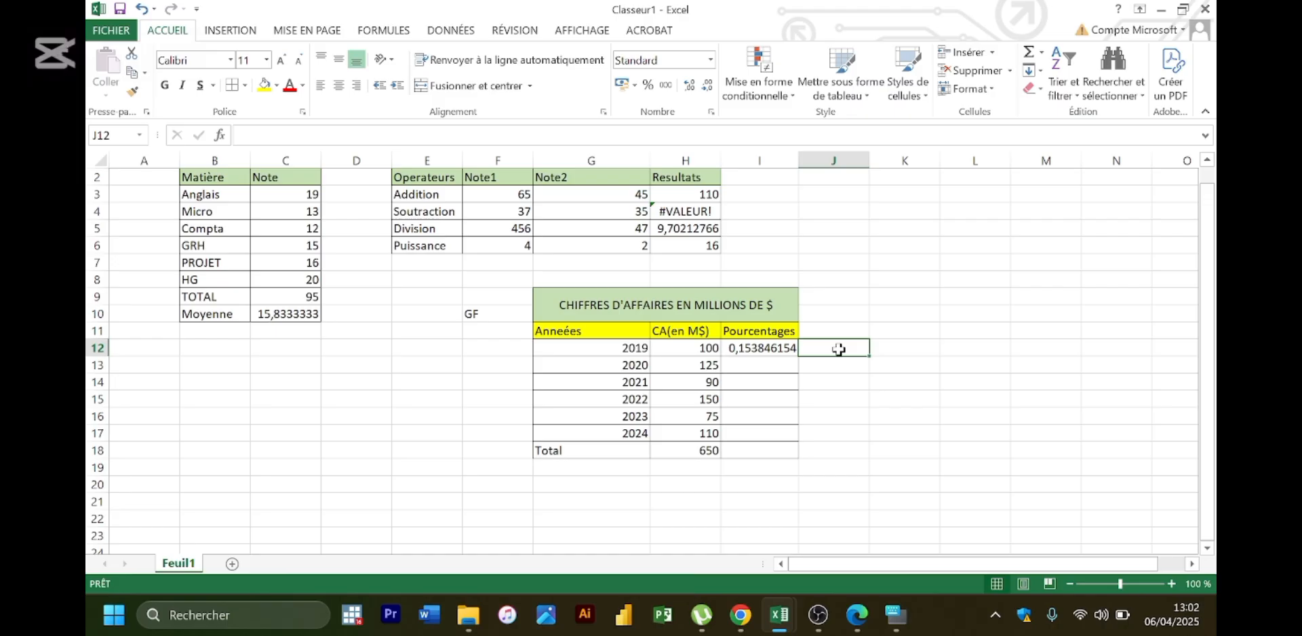
- Review the course PDF's explanation of the dollar signs that freeze the total cell in =C5/$C$11, then return to the Excel workbook
left_click(848, 624)
scroll(763, 448, "down", 3)
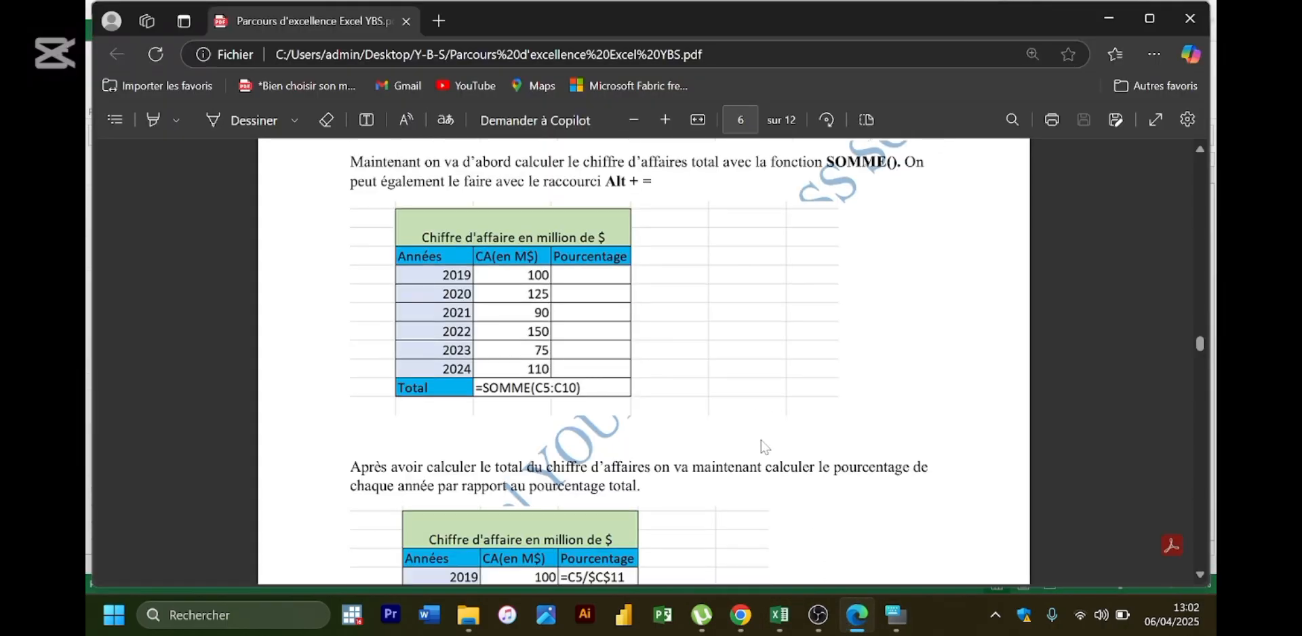
scroll(765, 446, "down", 3)
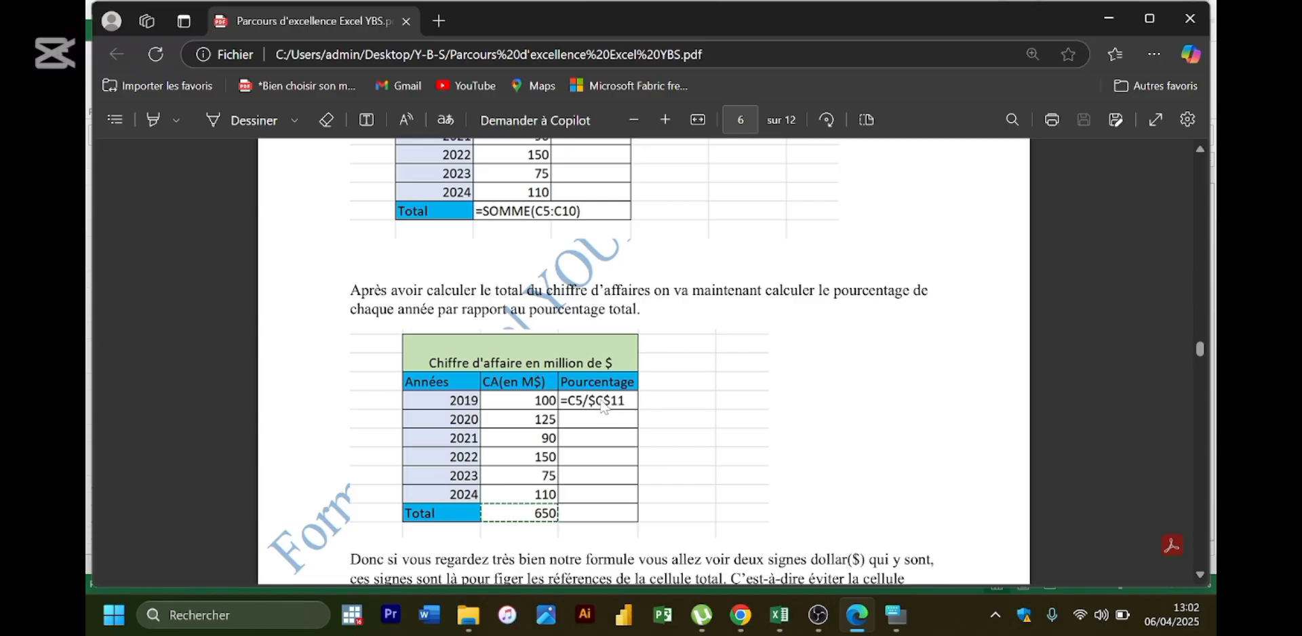
scroll(605, 406, "down", 5)
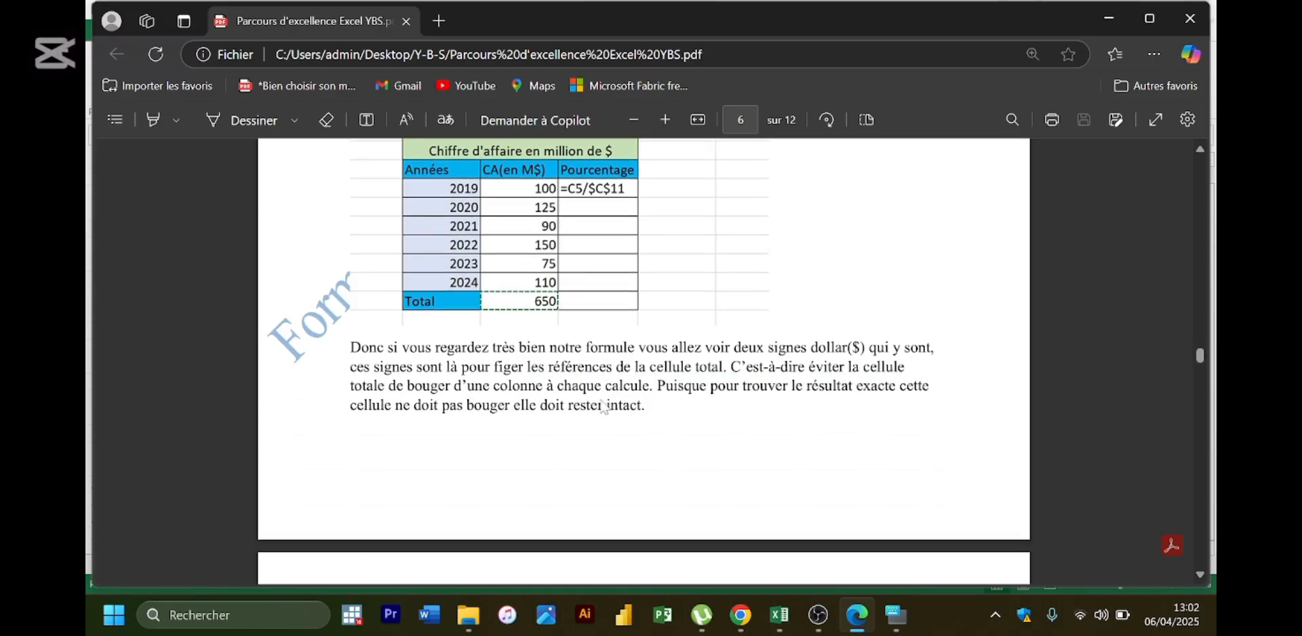
scroll(604, 407, "up", 2)
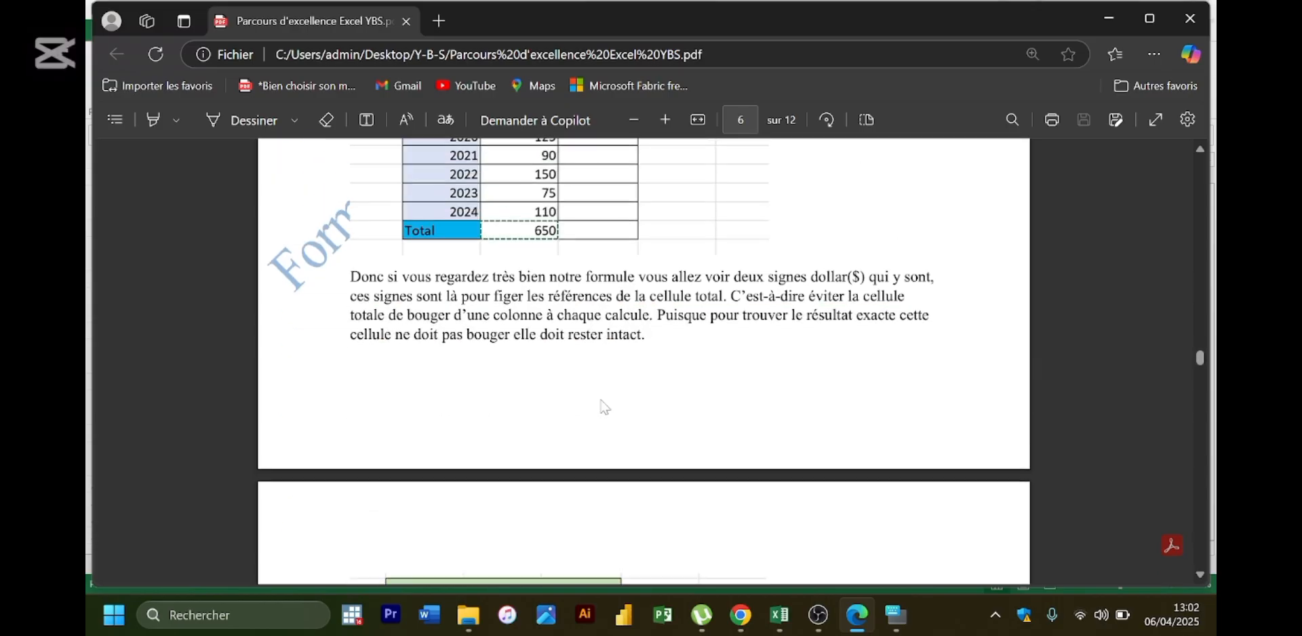
scroll(604, 407, "up", 3)
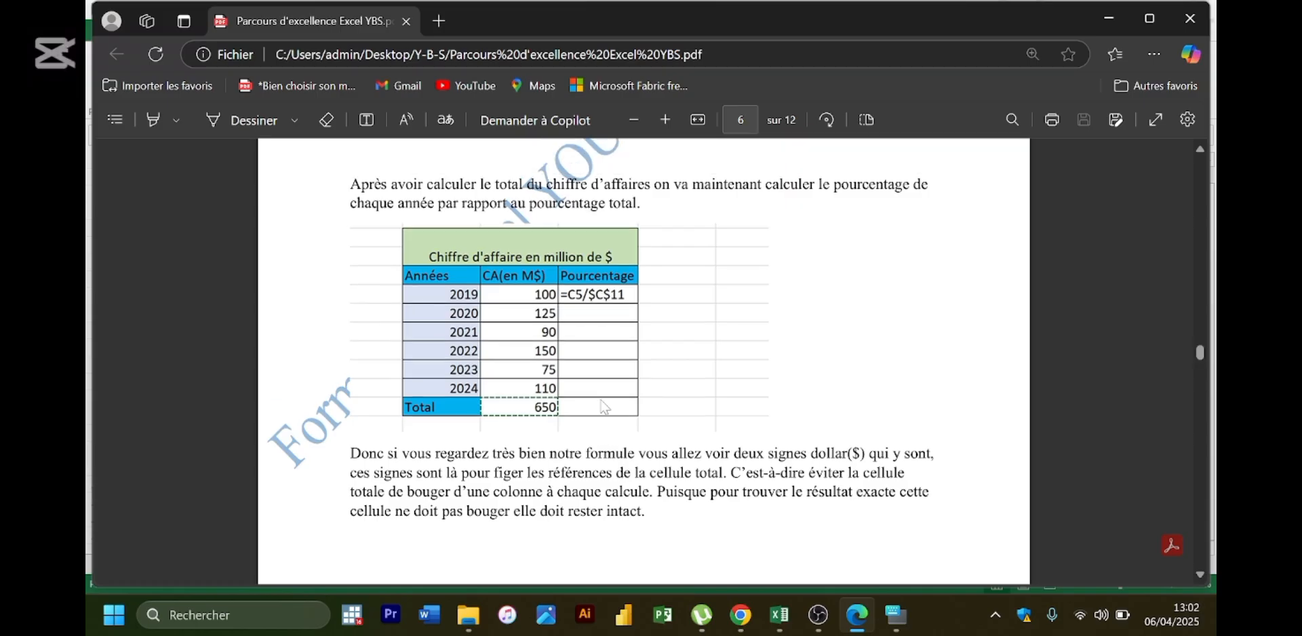
scroll(605, 407, "up", 2)
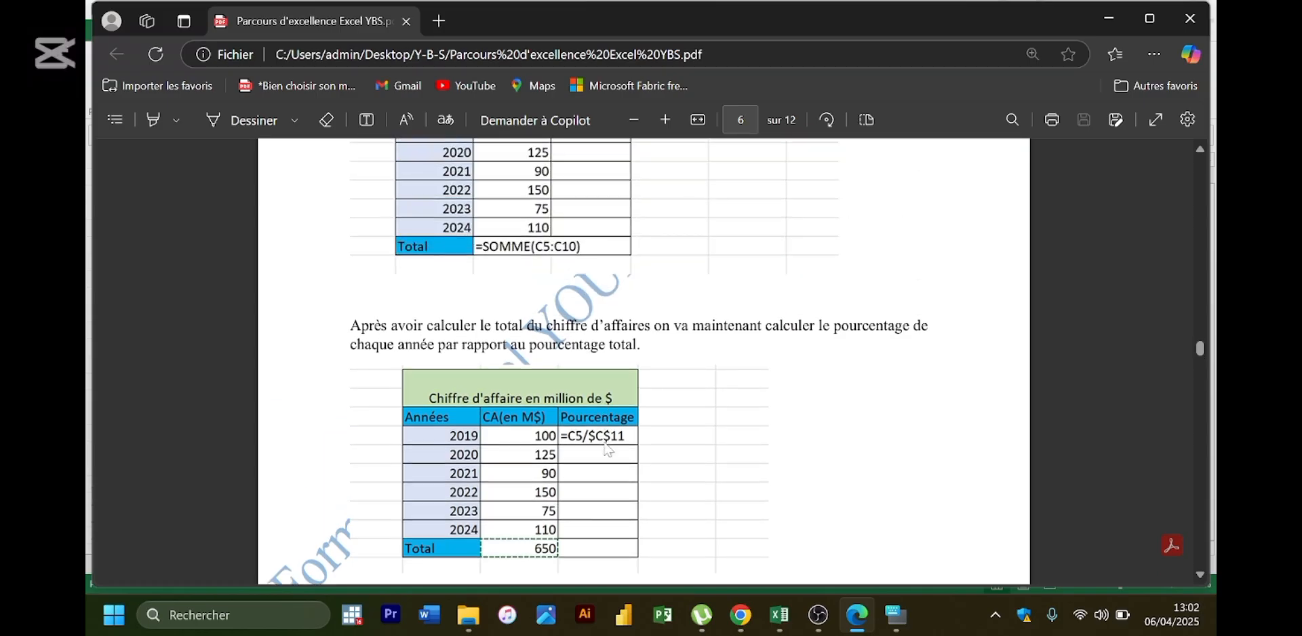
mouse_move(873, 624)
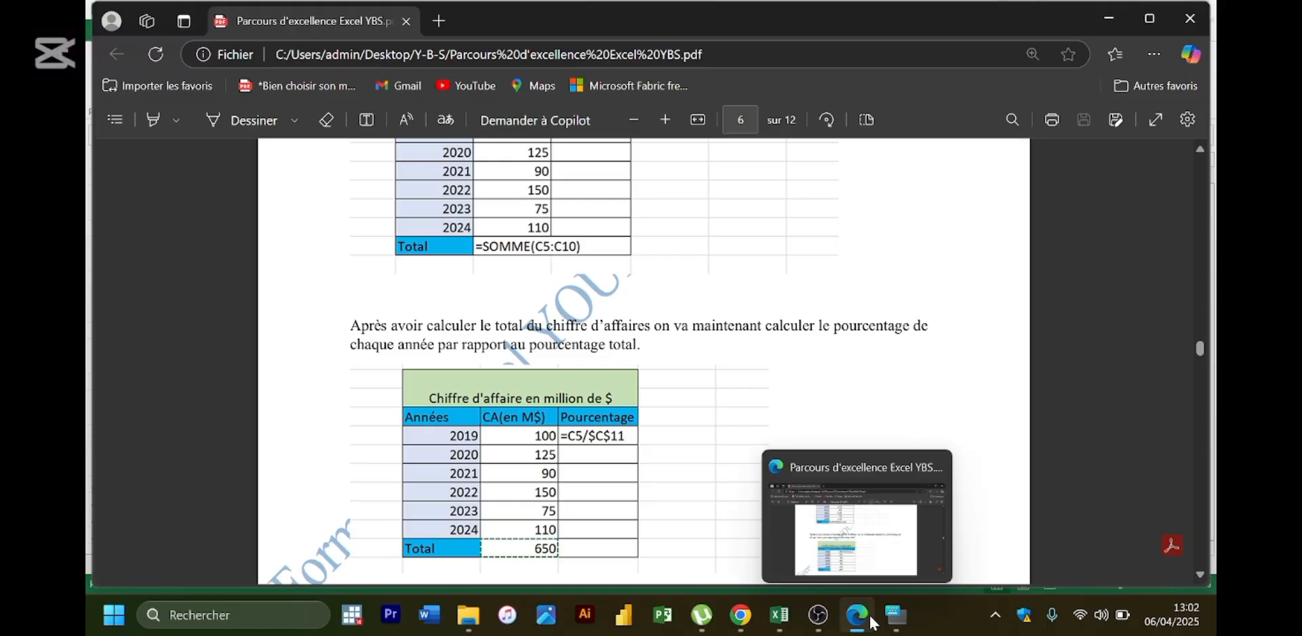
left_click(852, 558)
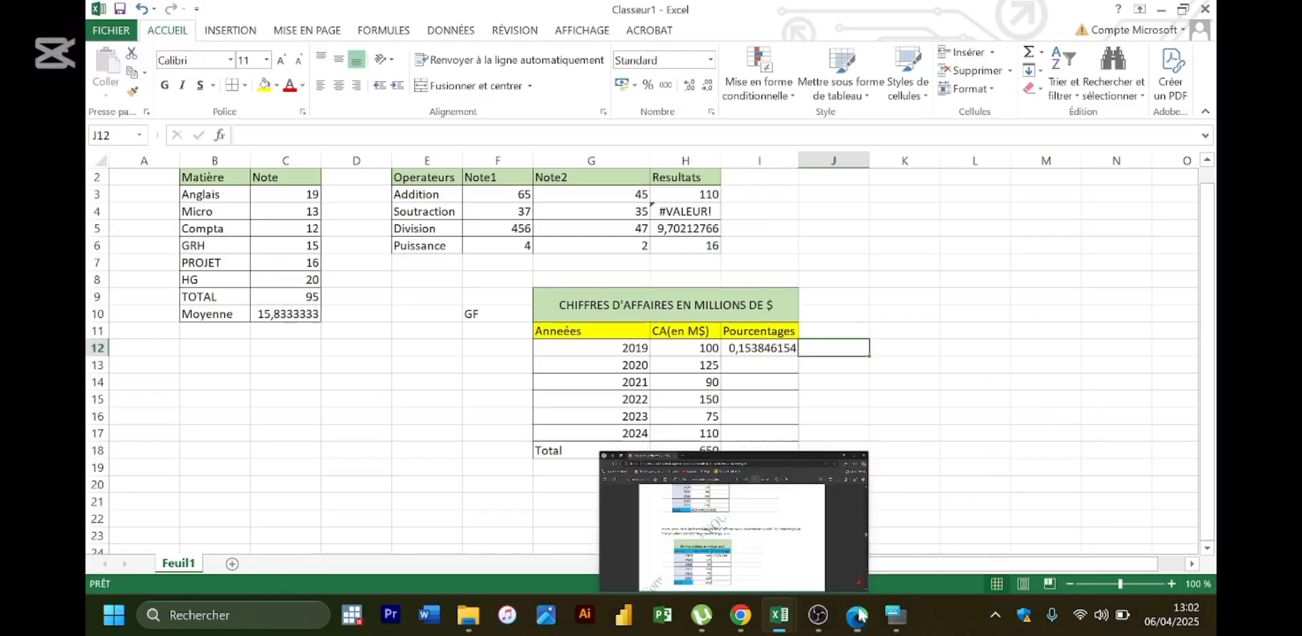
left_click(780, 529)
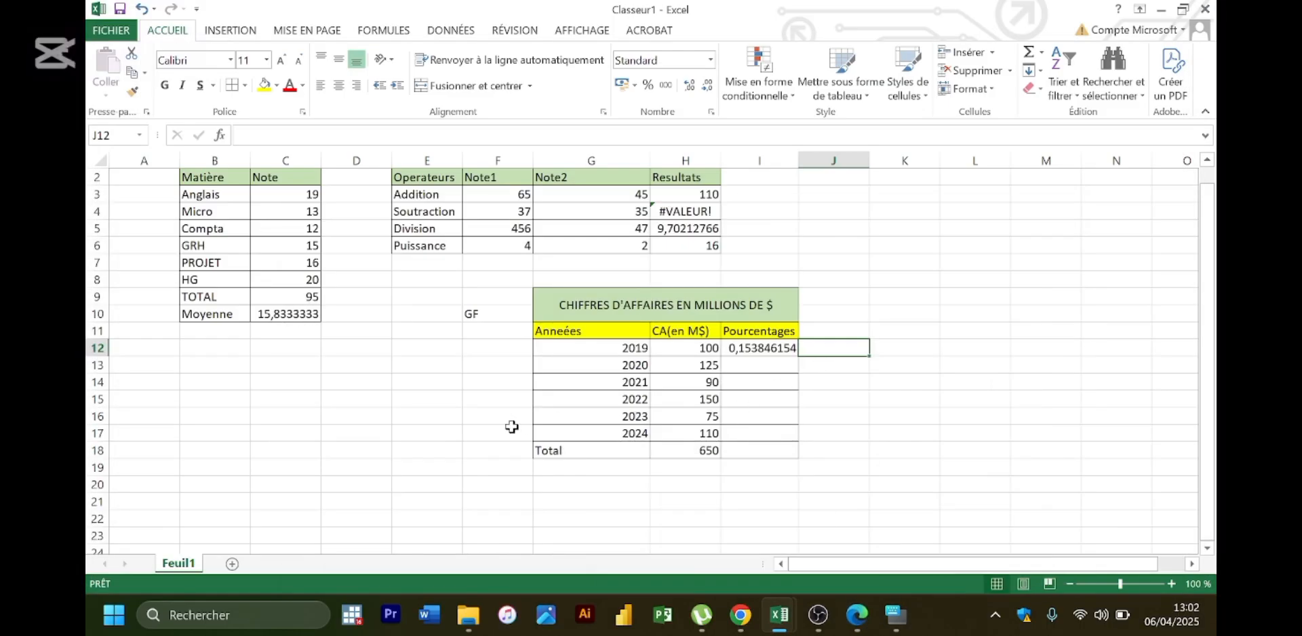
left_click(693, 506)
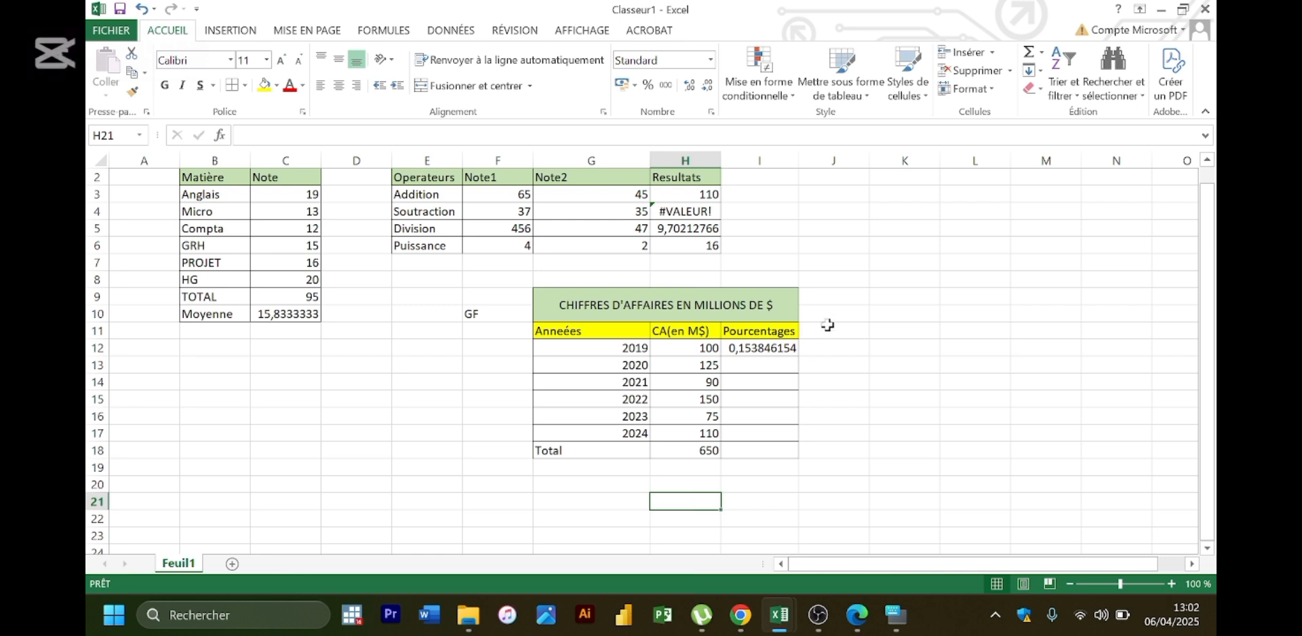
- Enter 650 in J6 and change the 2019 percentage formula in I12 to =H12/J6
left_click(841, 243)
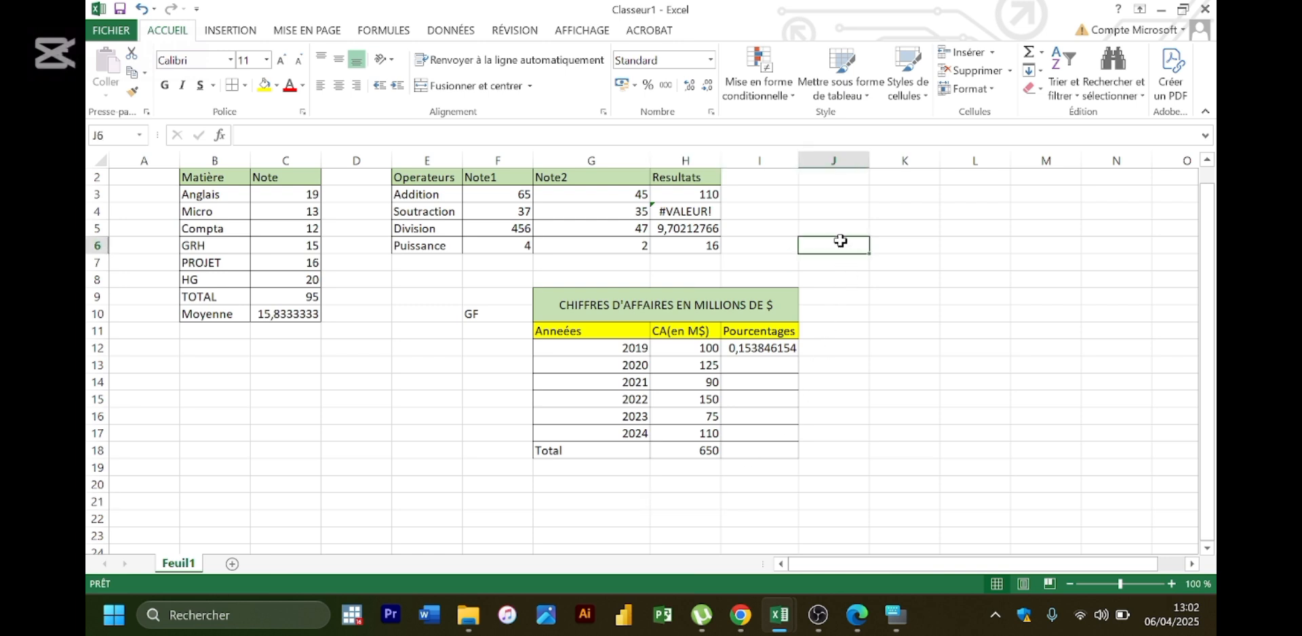
type("650")
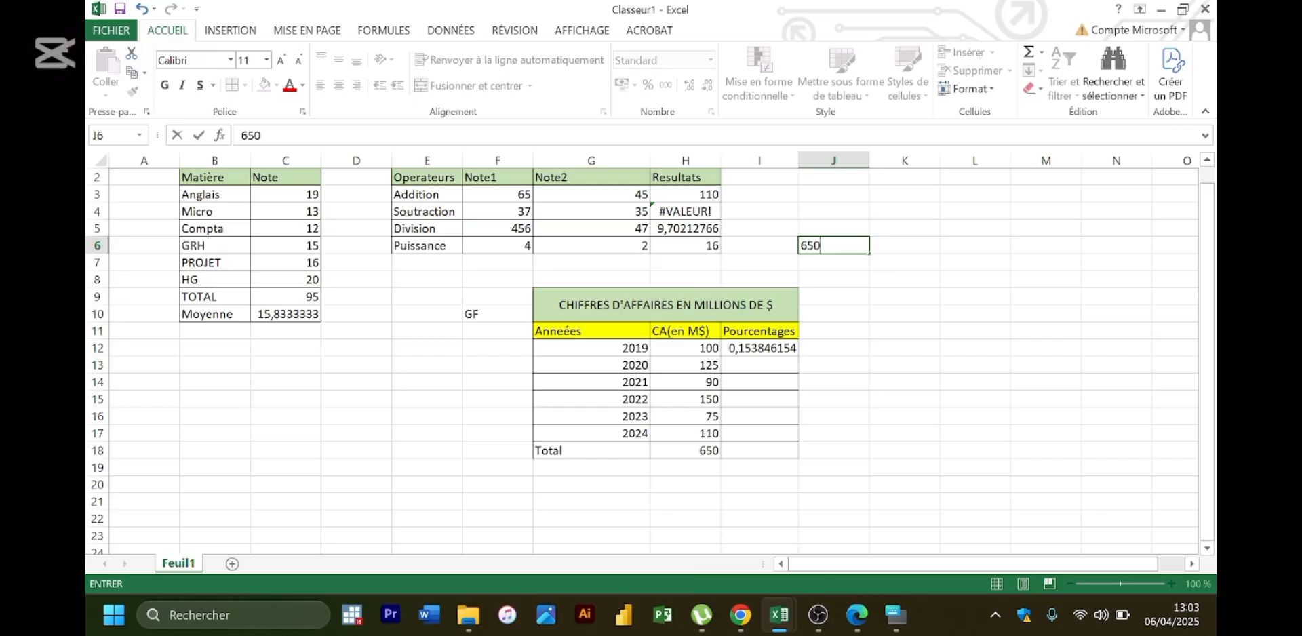
left_click(773, 354)
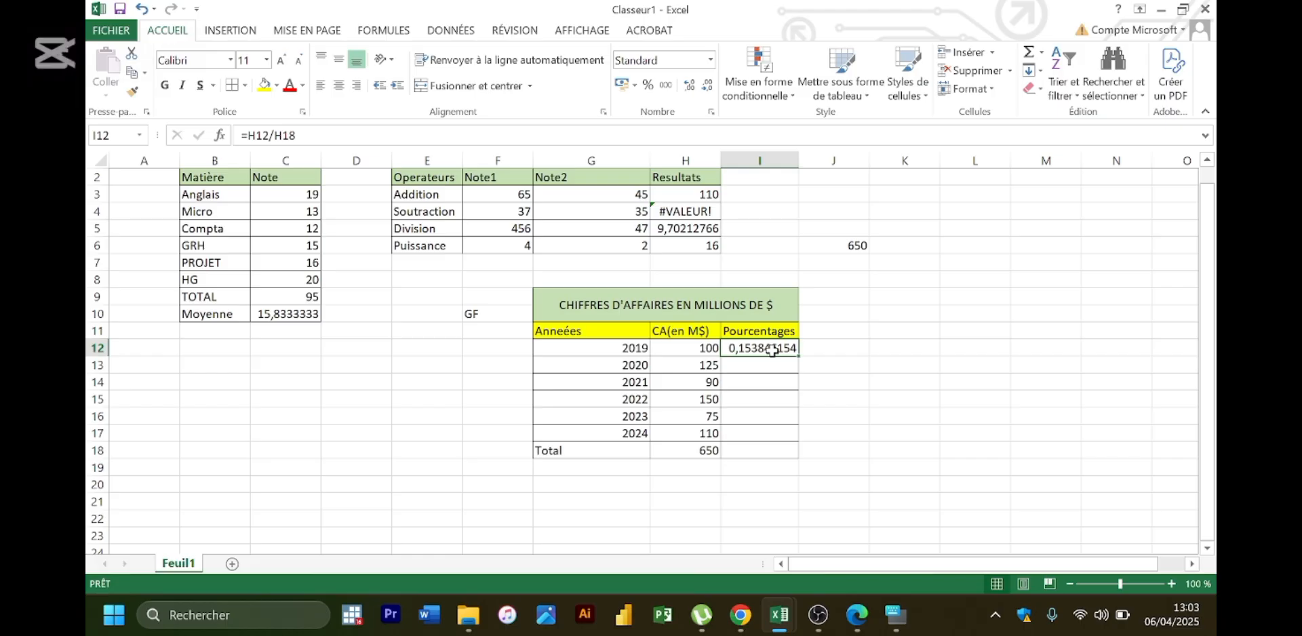
double_click(773, 350)
key("BackSpace")
key("BackSpace")
key("BackSpace")
key("BackSpace")
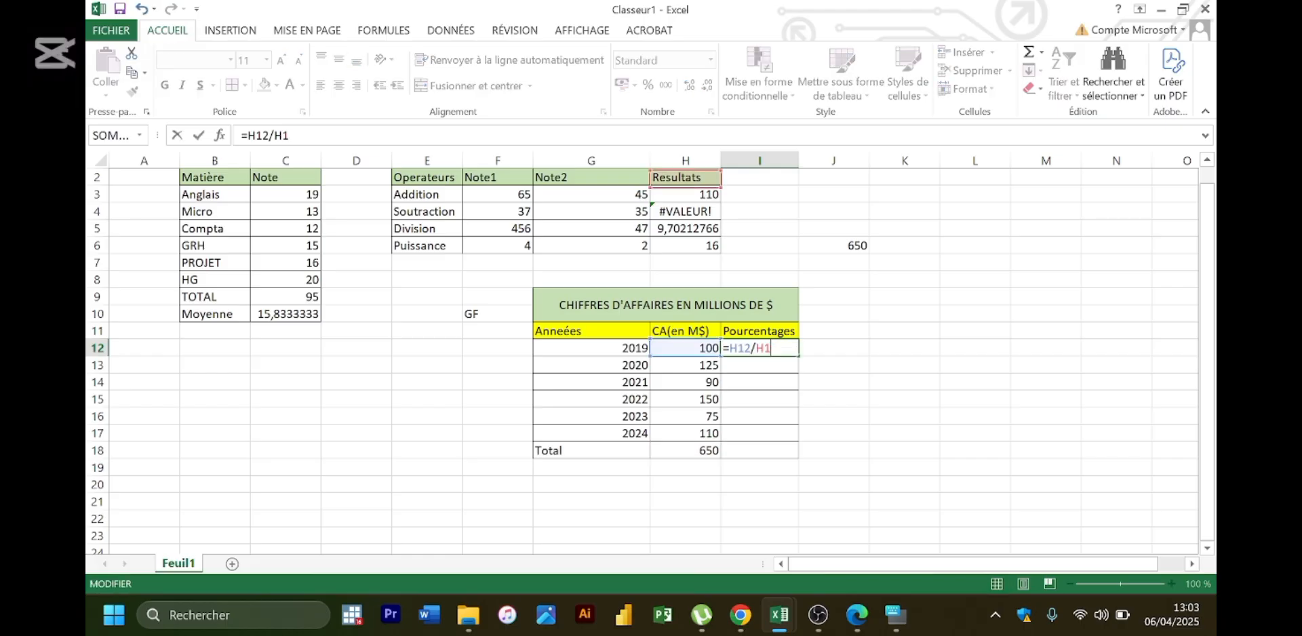
type("/")
left_click(853, 246)
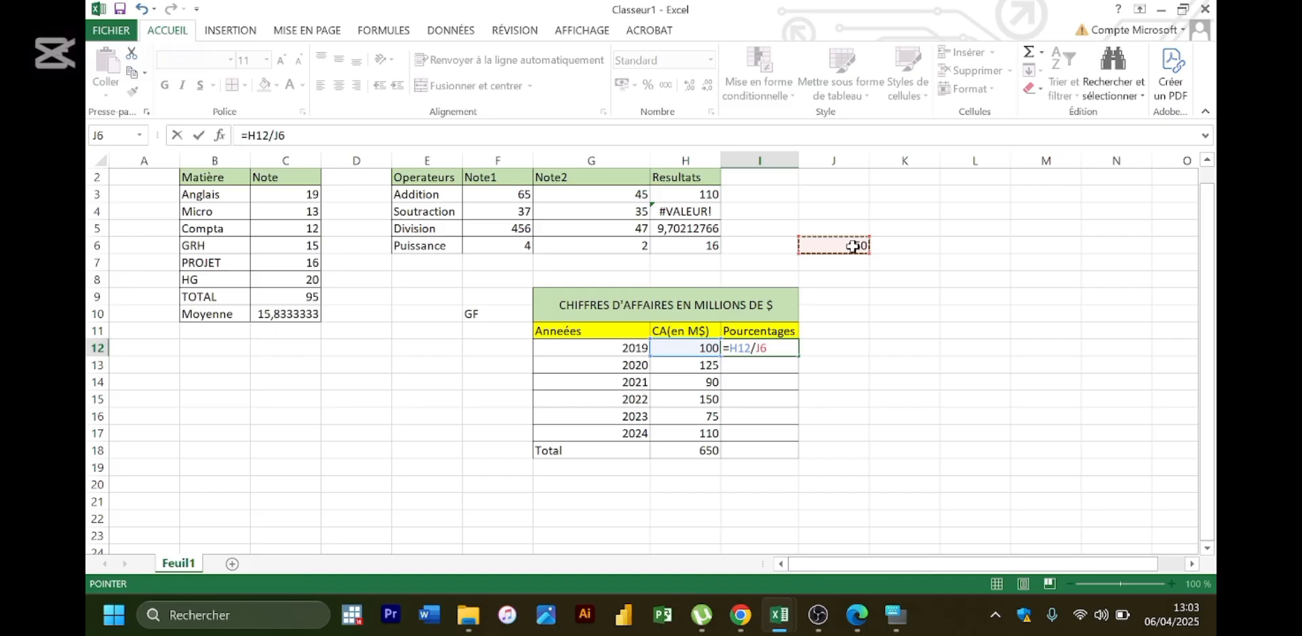
key("Return")
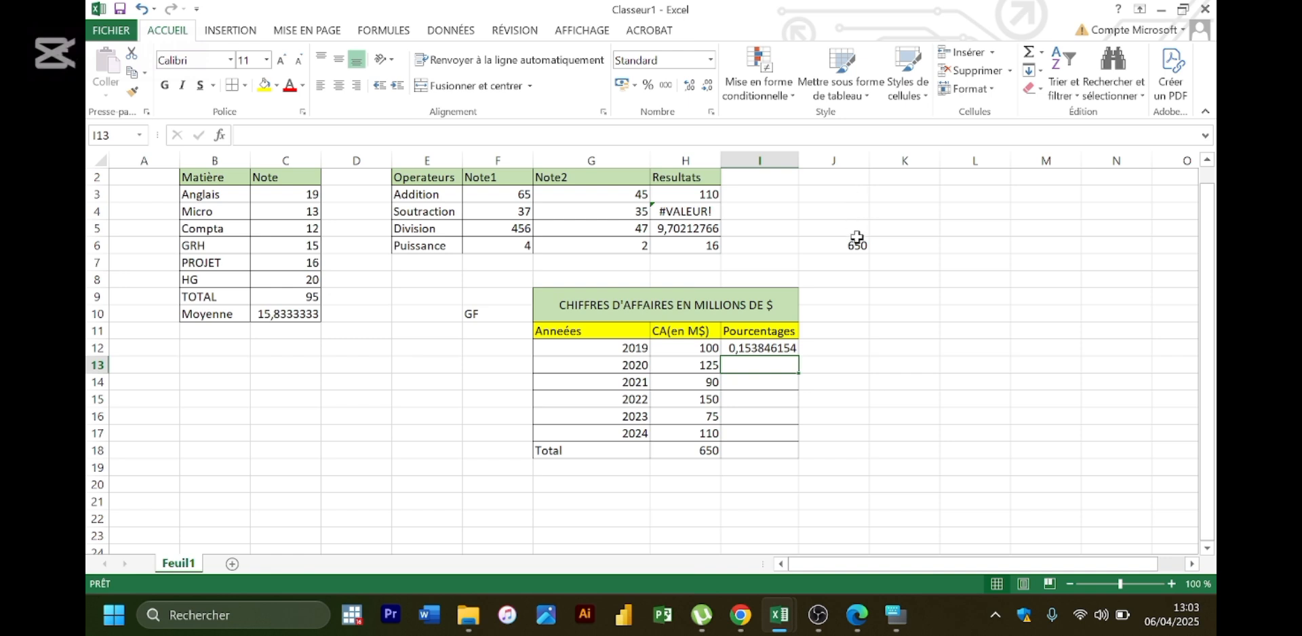
- Surround the 650 in J6 with filler text: mfkk in J7, heke in J5 and ggey in J4
left_click(856, 264)
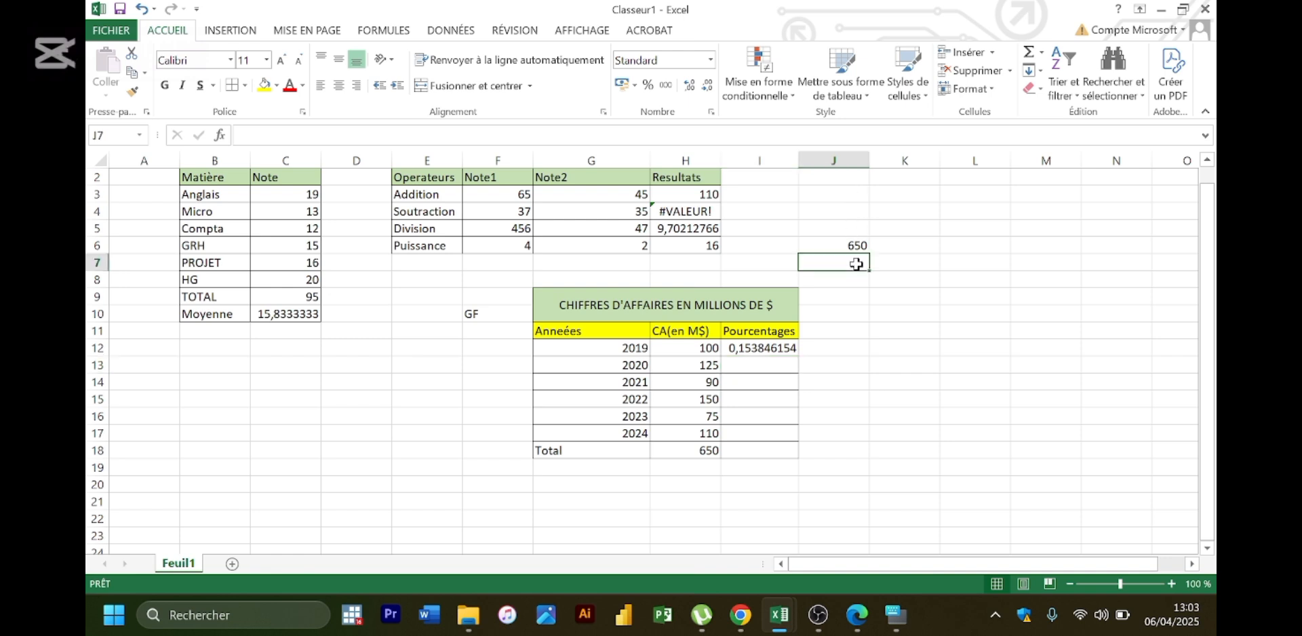
type("mfkk")
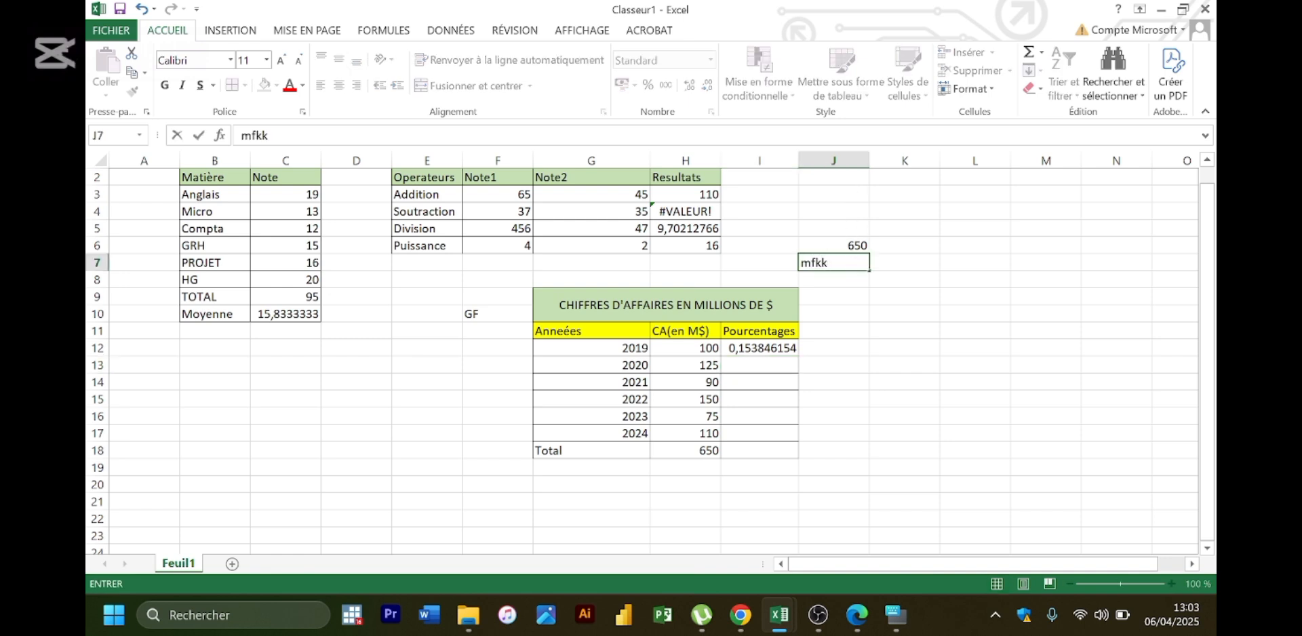
left_click(851, 228)
type("heke")
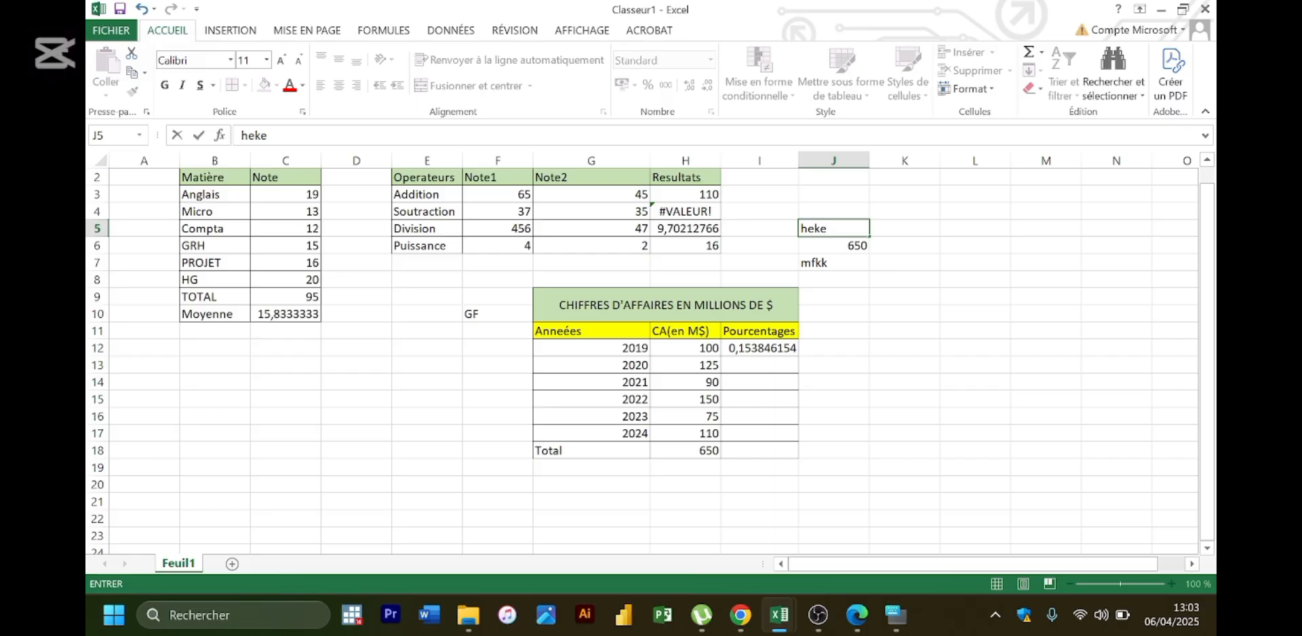
key("Up")
type("ggey")
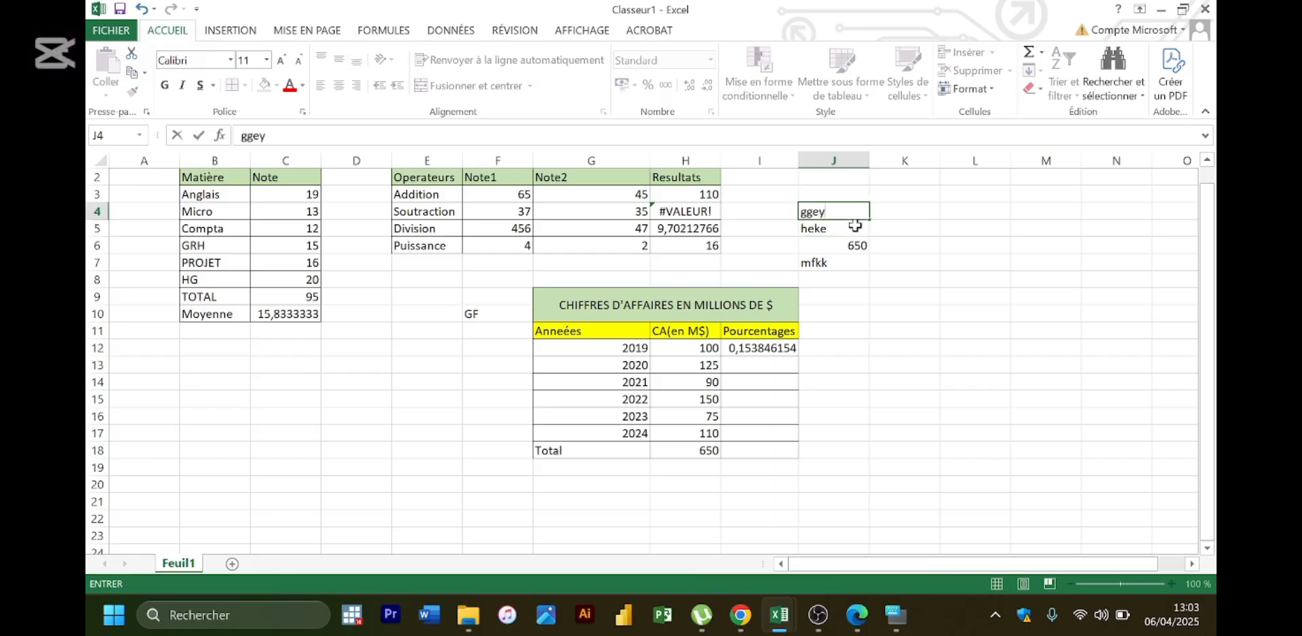
key("Return")
left_click(858, 279)
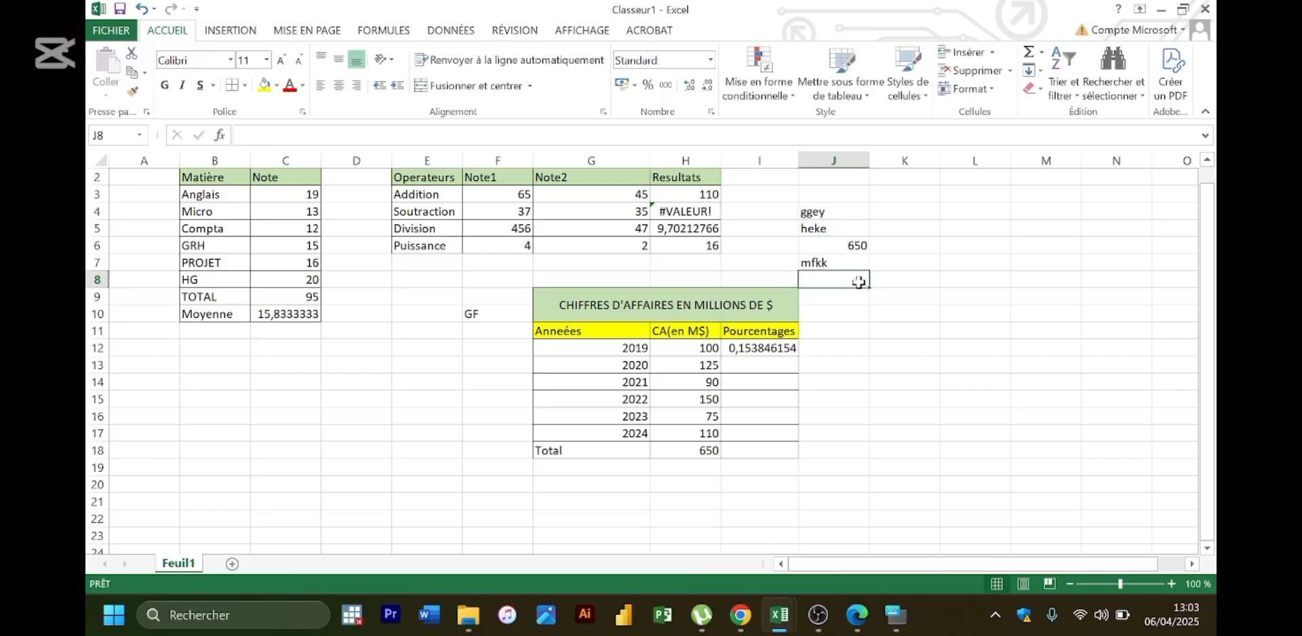
- Re-enter J6 as the divisor in I12's formula =H12/J6, then highlight the cells J4:J7
double_click(778, 354)
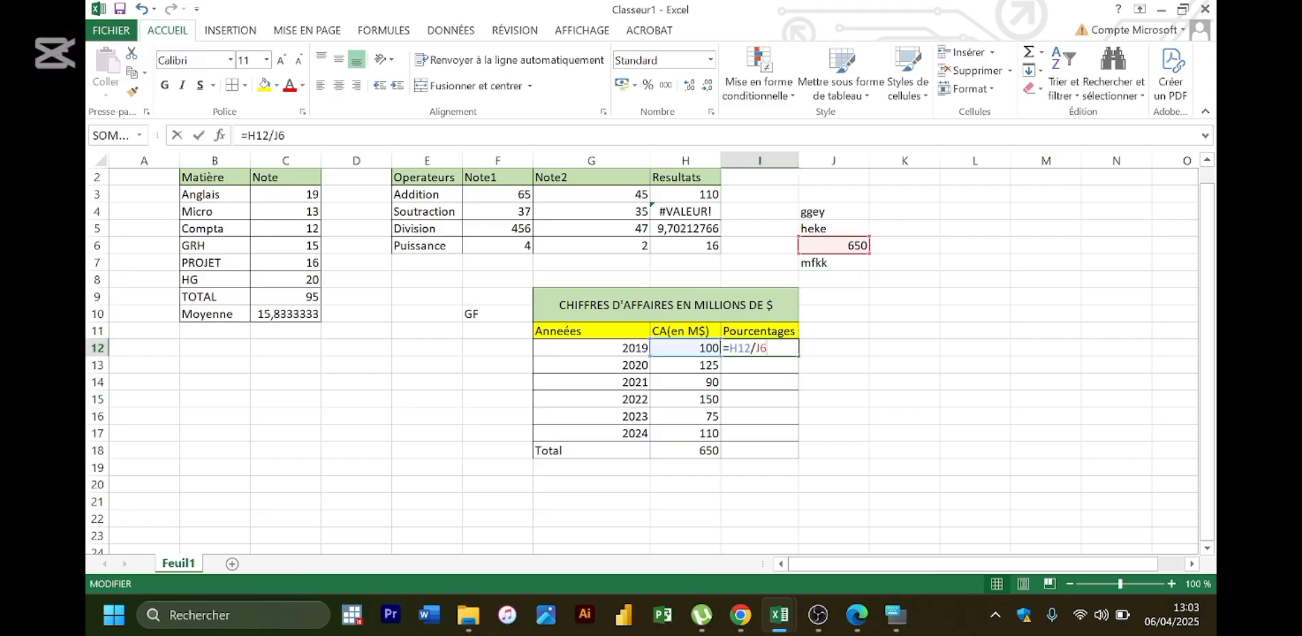
key("BackSpace")
key("BackSpace")
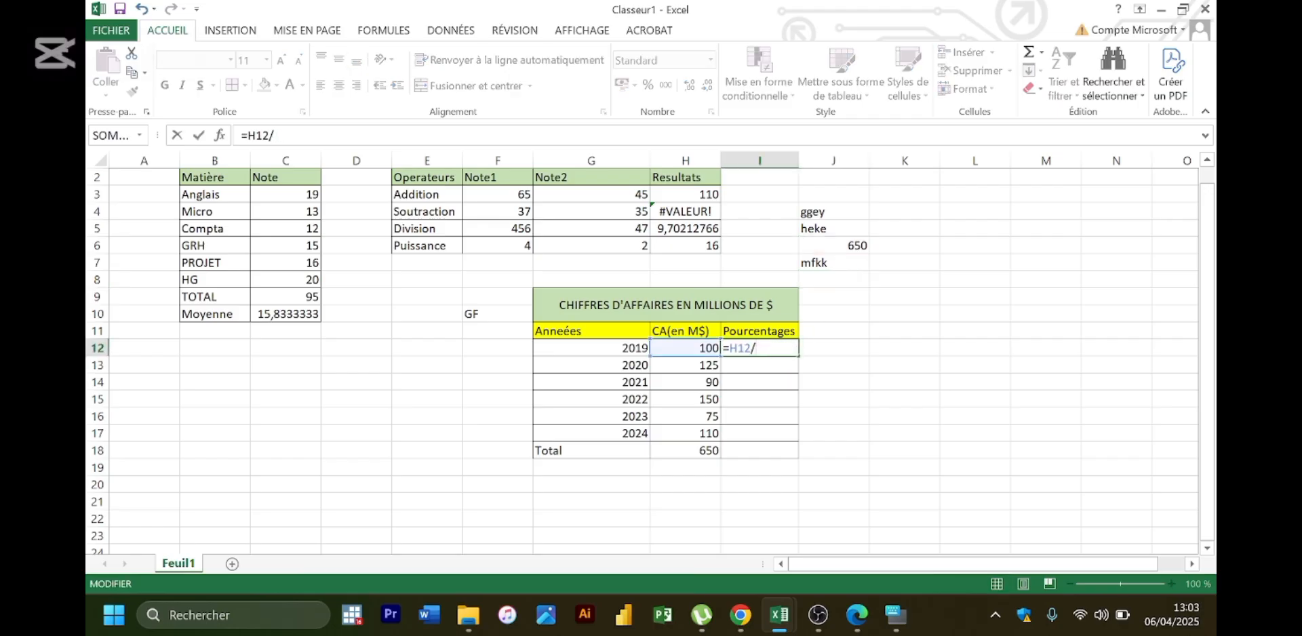
left_click(847, 239)
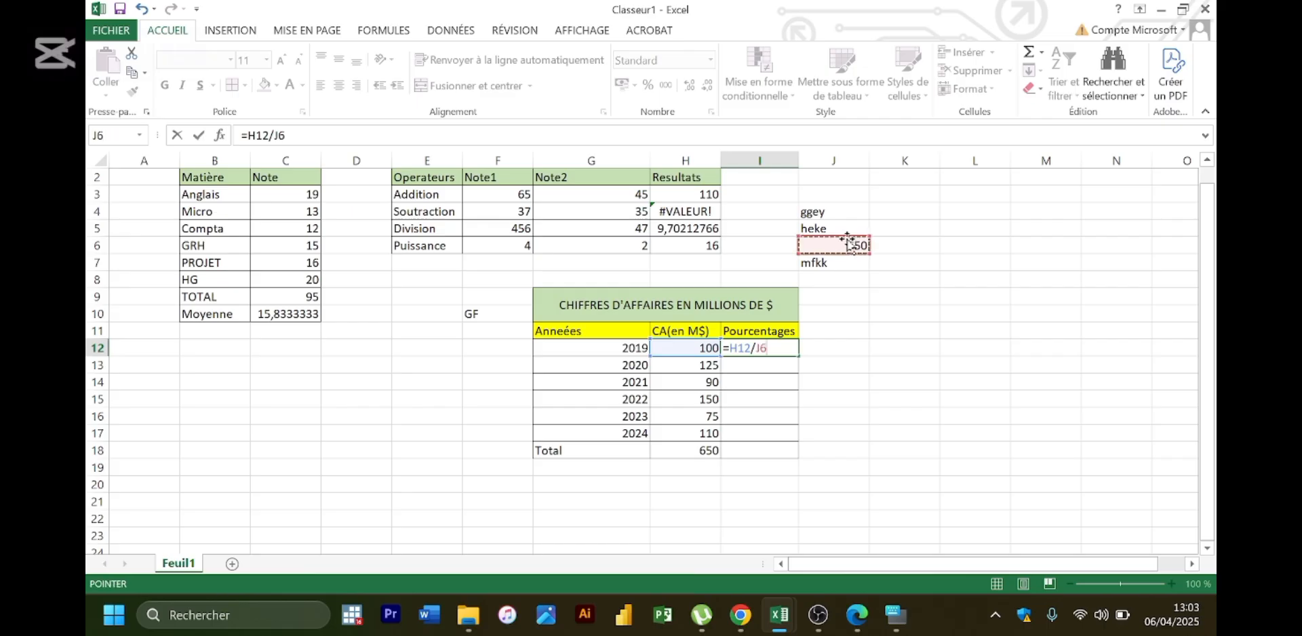
key("Return")
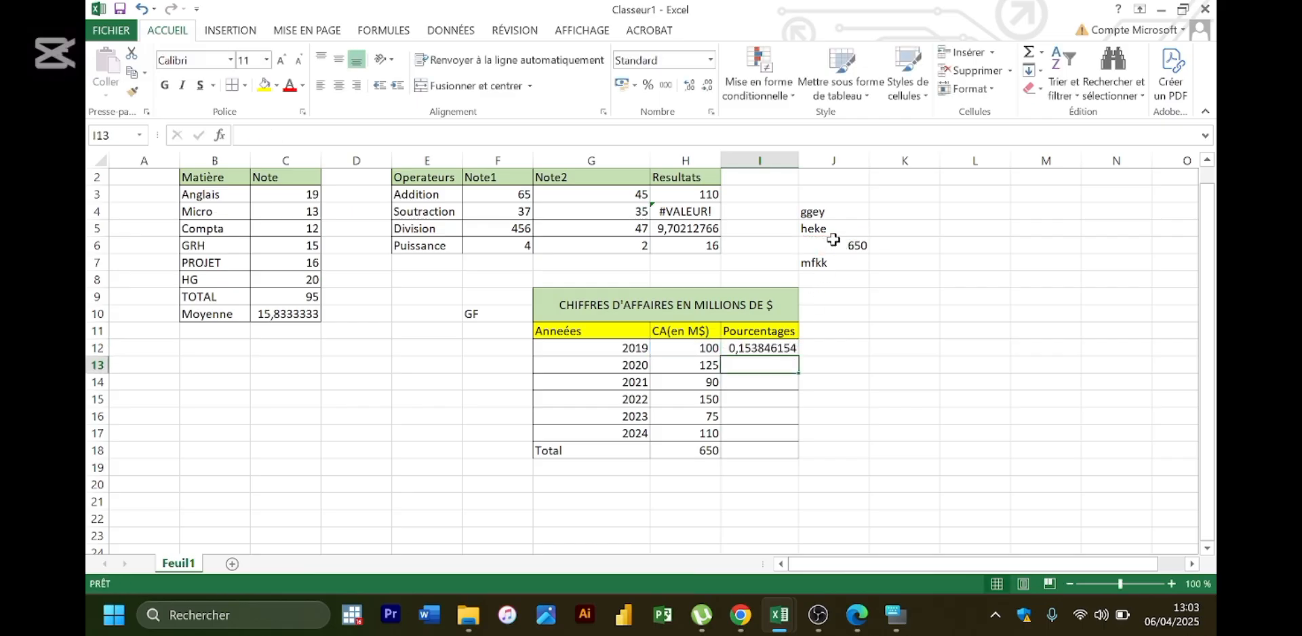
left_click(759, 350)
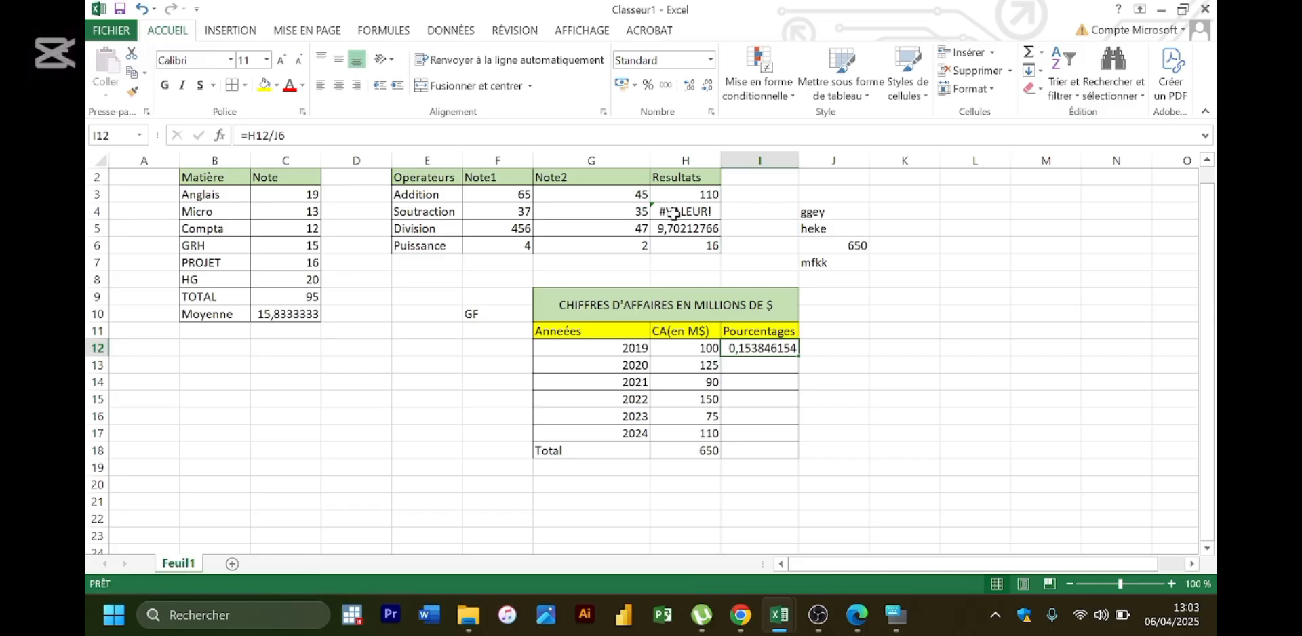
left_click_drag(812, 217, 820, 259)
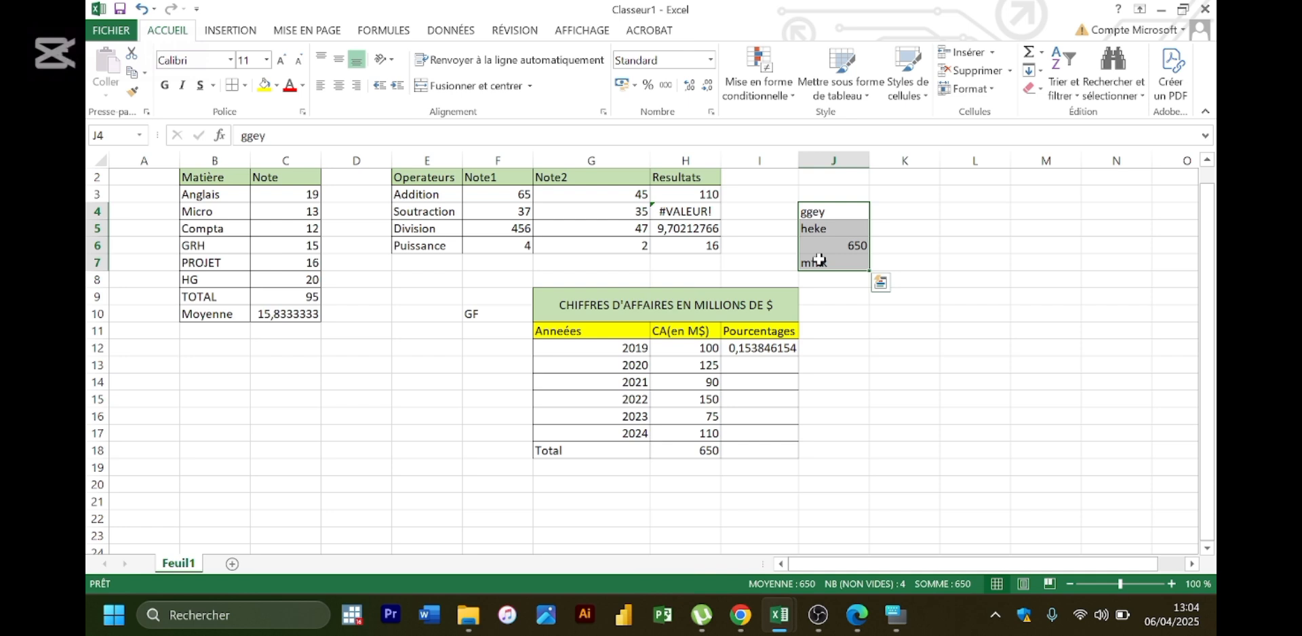
- Try 650 in E5 as the divisor for I12 with the formula =H12/E5, and undo both changes
left_click(425, 235)
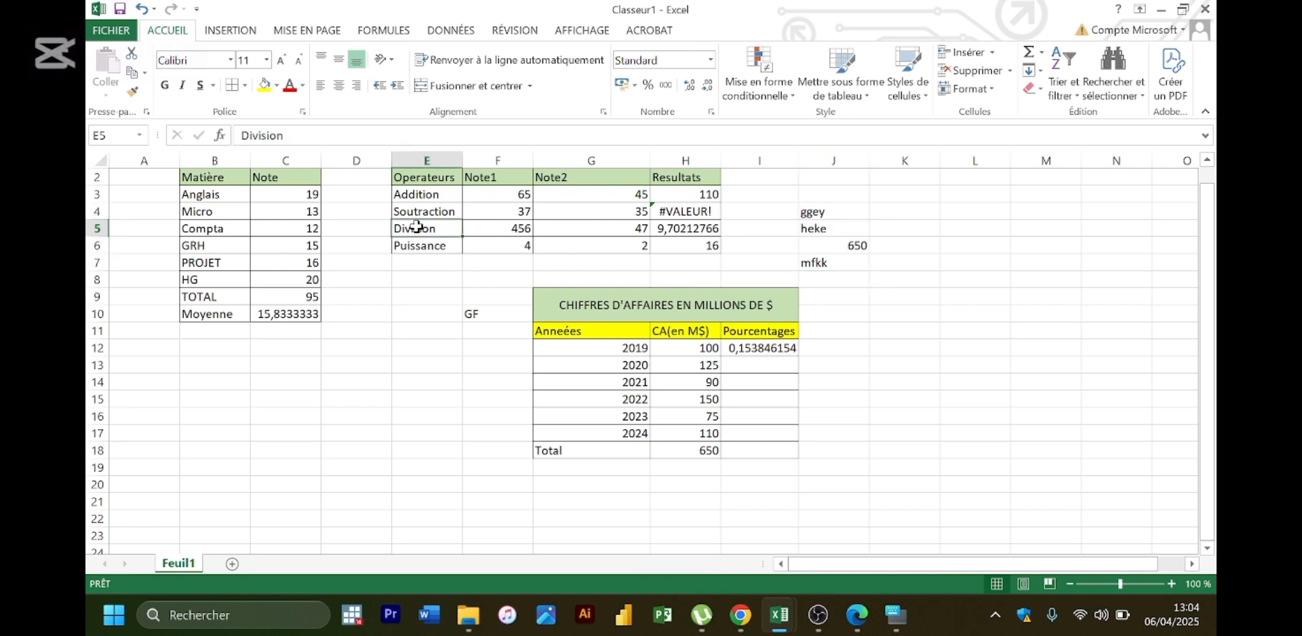
type("650")
key("Return")
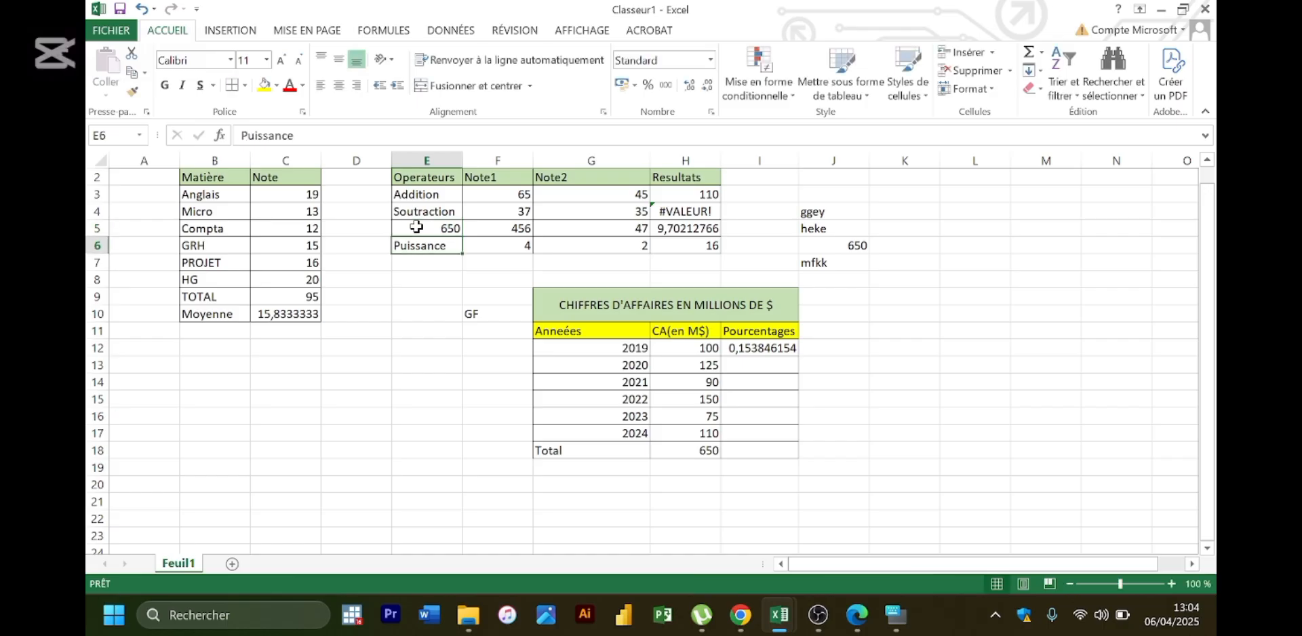
double_click(738, 348)
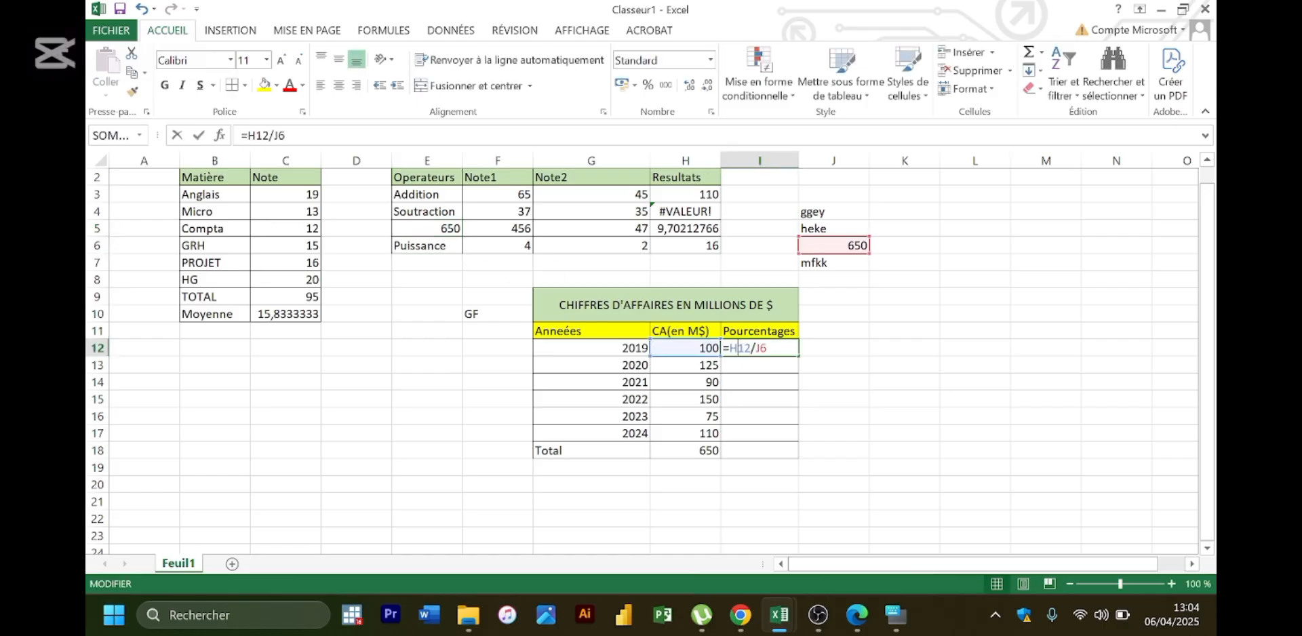
key("BackSpace")
key("BackSpace")
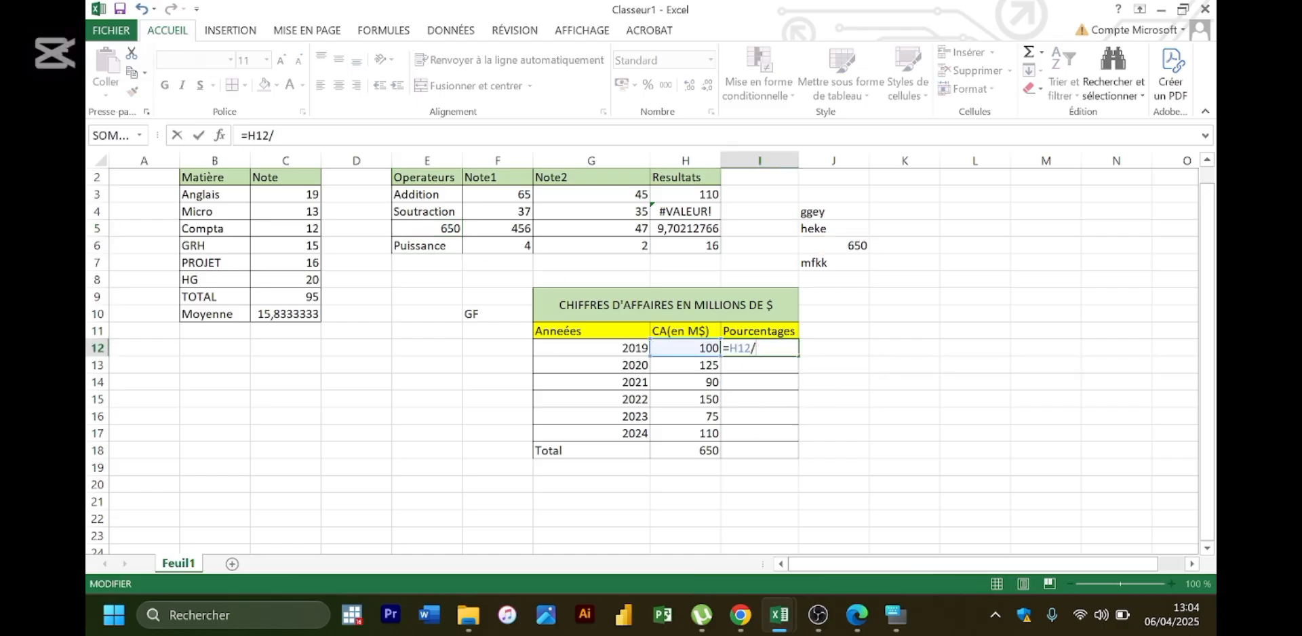
left_click(446, 227)
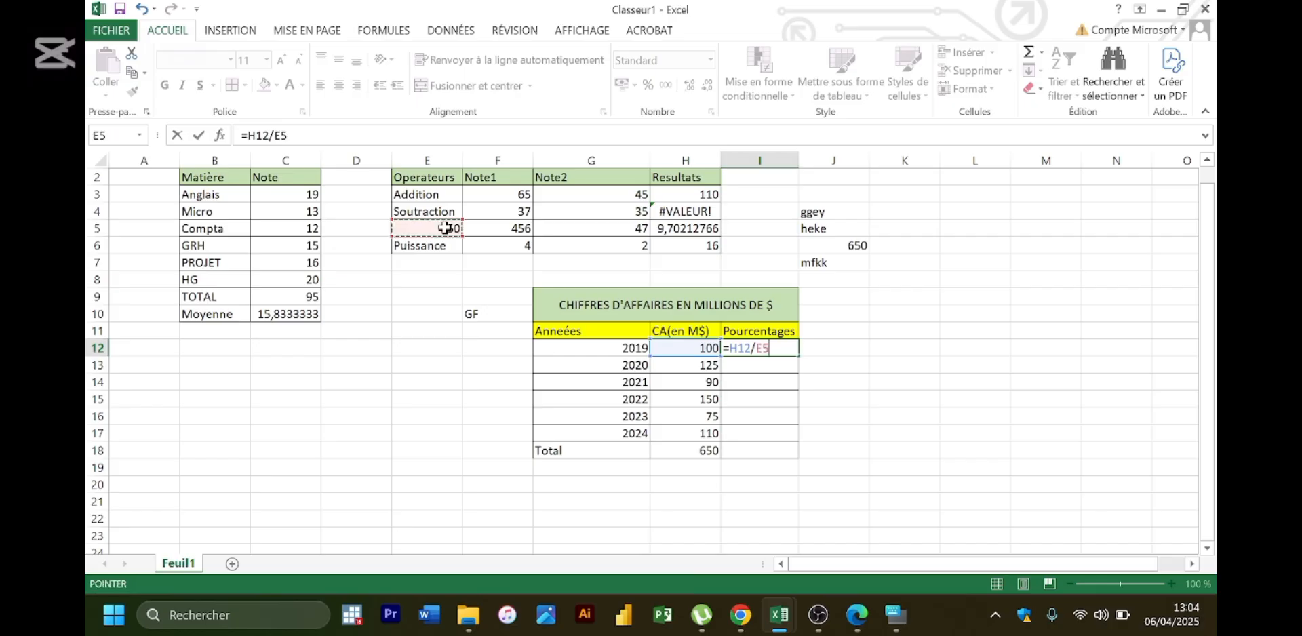
key("Return")
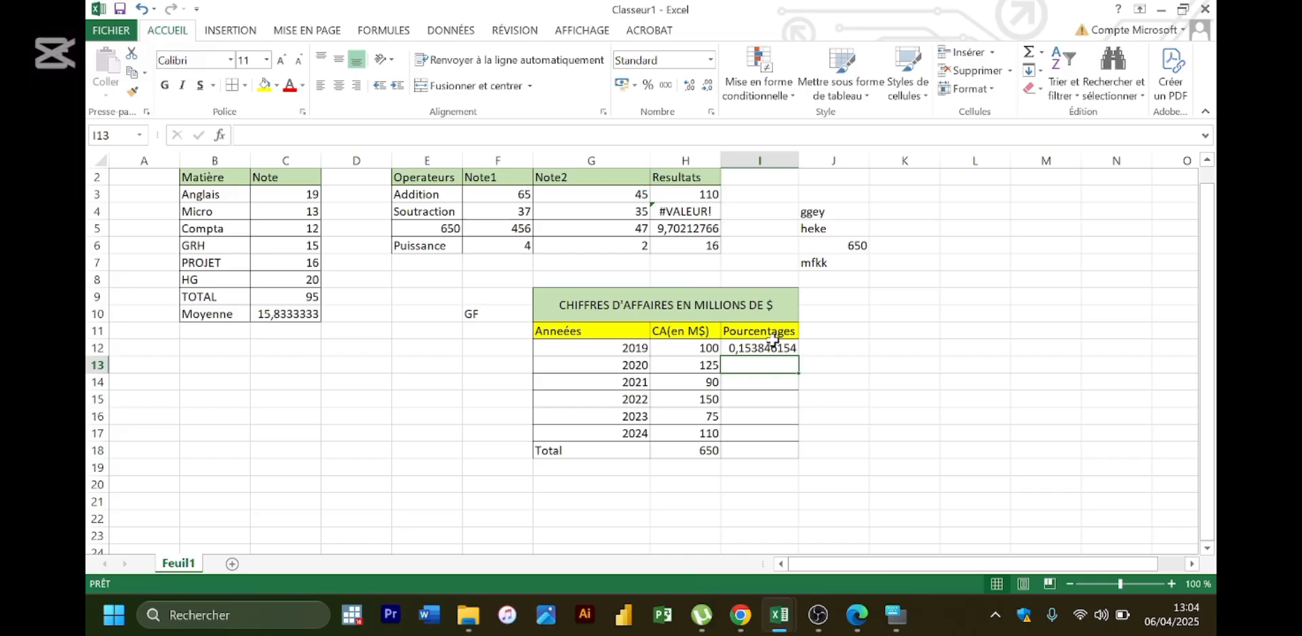
key("ctrl+z")
key("ctrl+z")
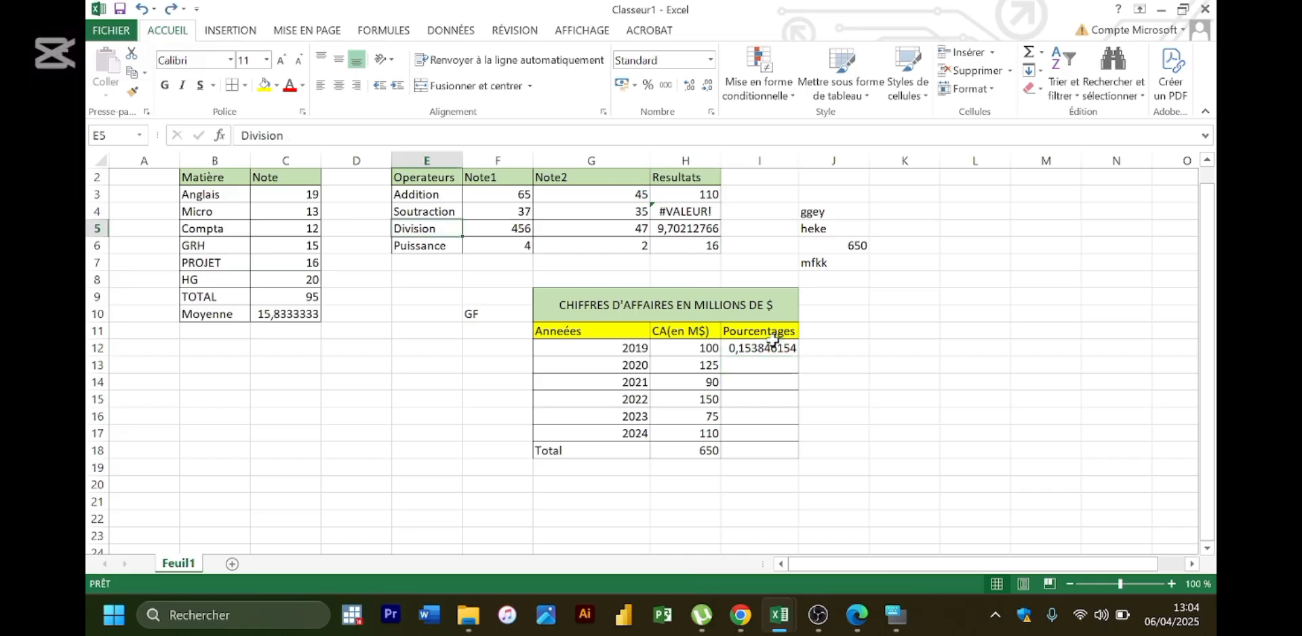
- Freeze the divisor in I12 so the formula reads =H12/$J$6, checking the dollar-sign notation against the course PDF
double_click(772, 345)
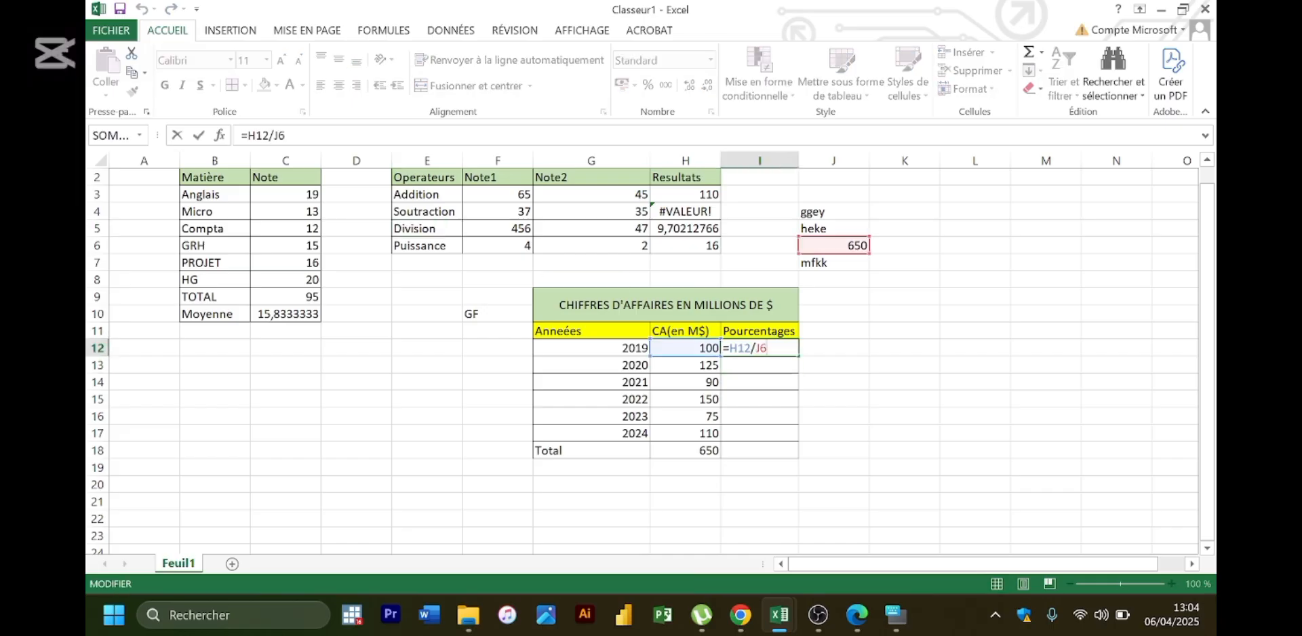
left_click(857, 615)
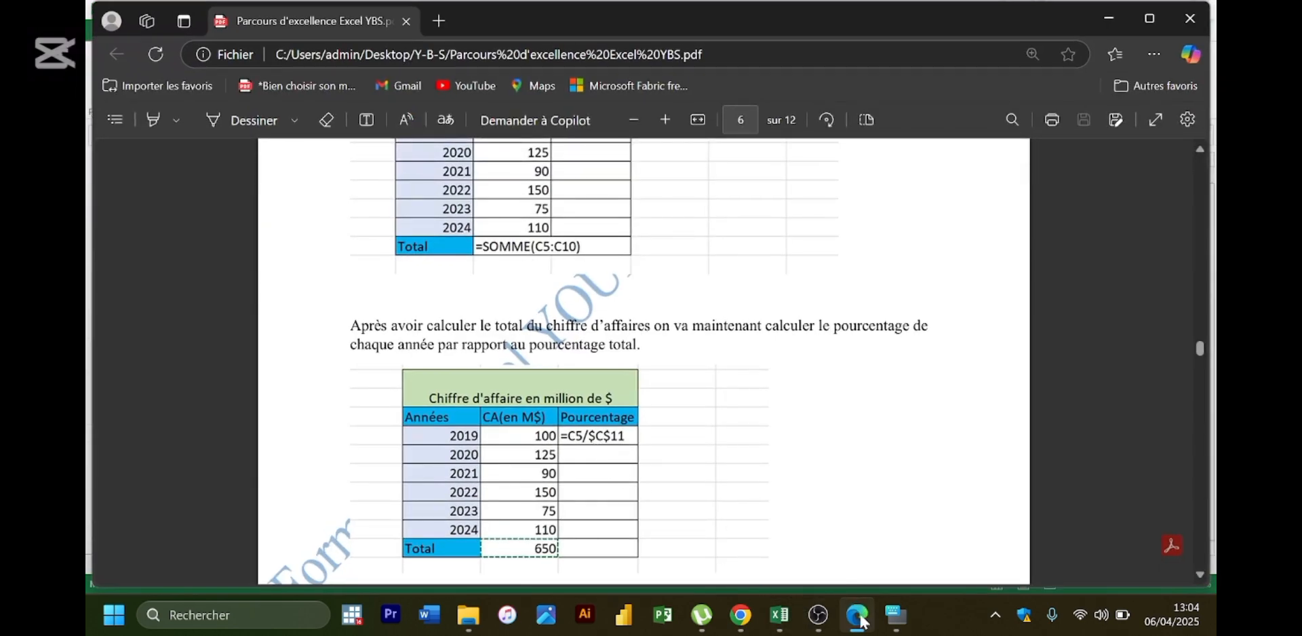
mouse_move(863, 622)
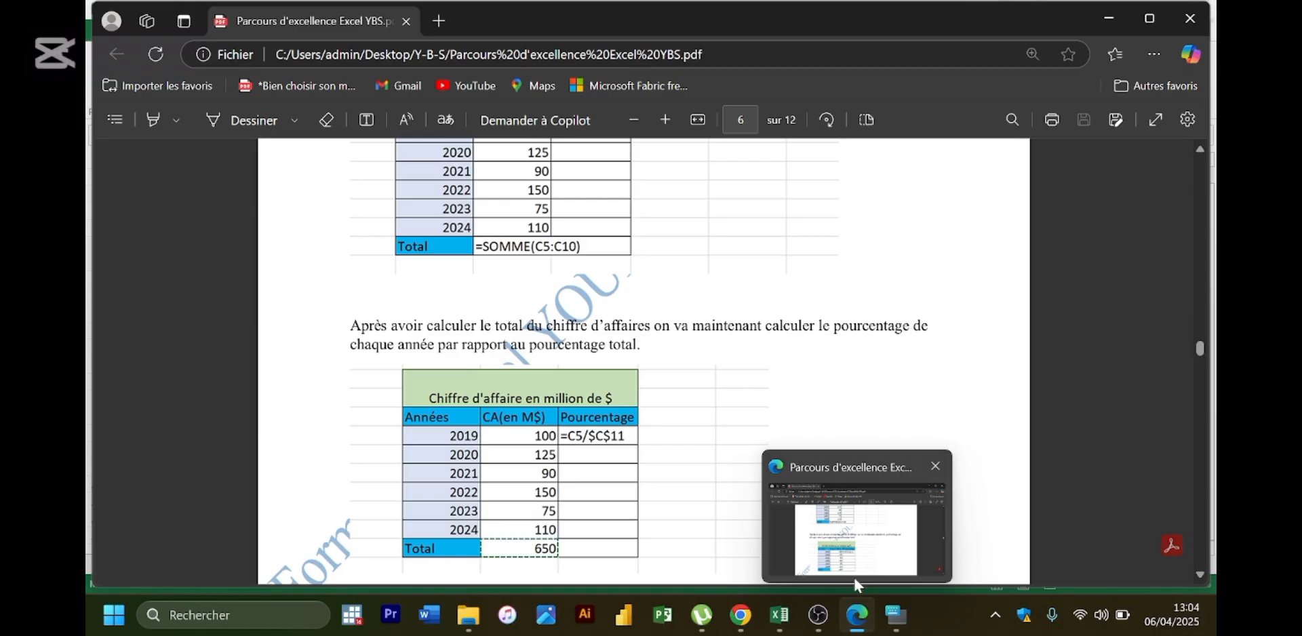
mouse_move(853, 576)
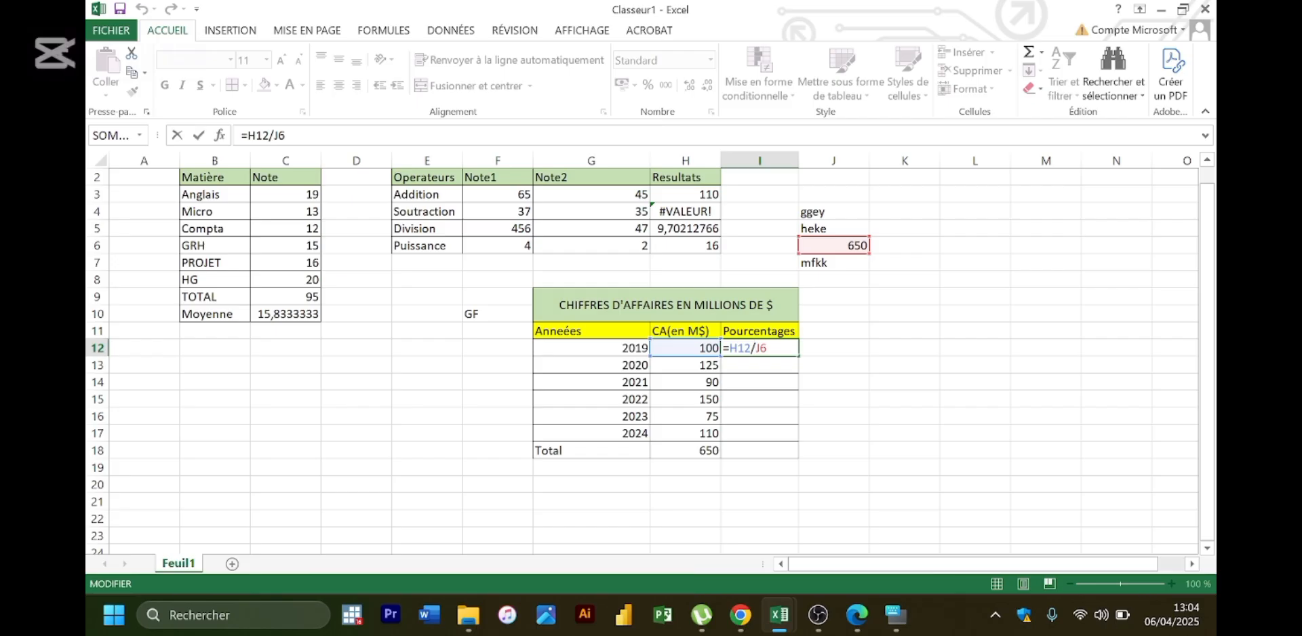
type("$")
left_click(857, 614)
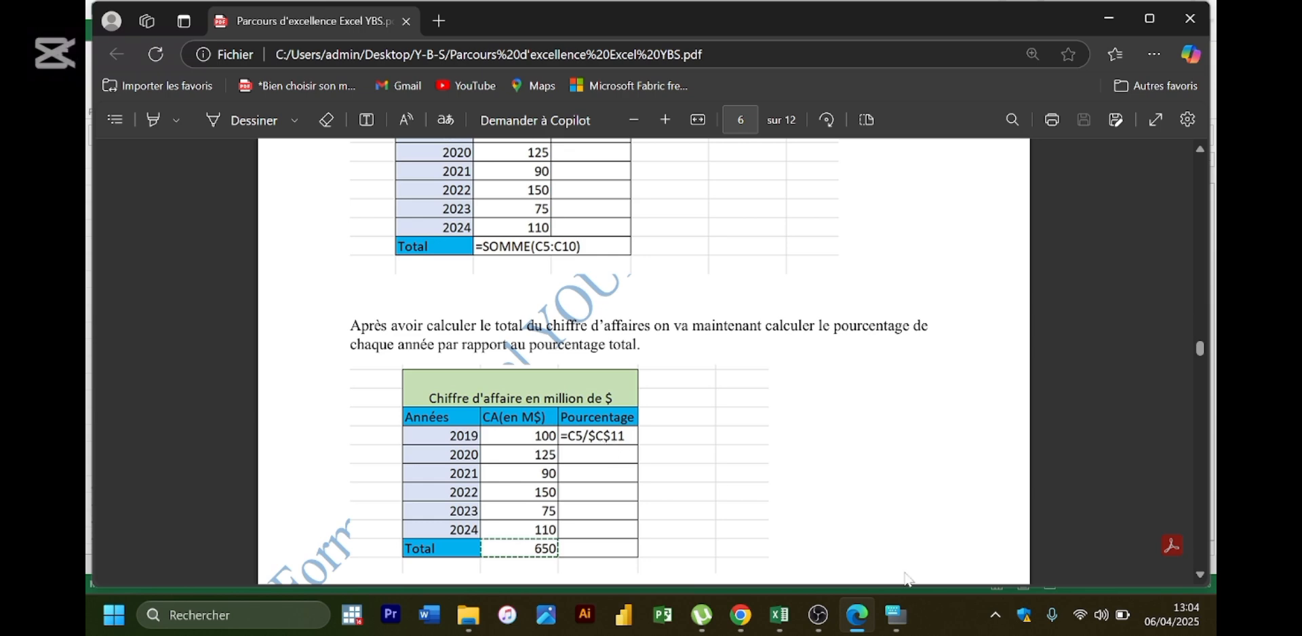
left_click(779, 615)
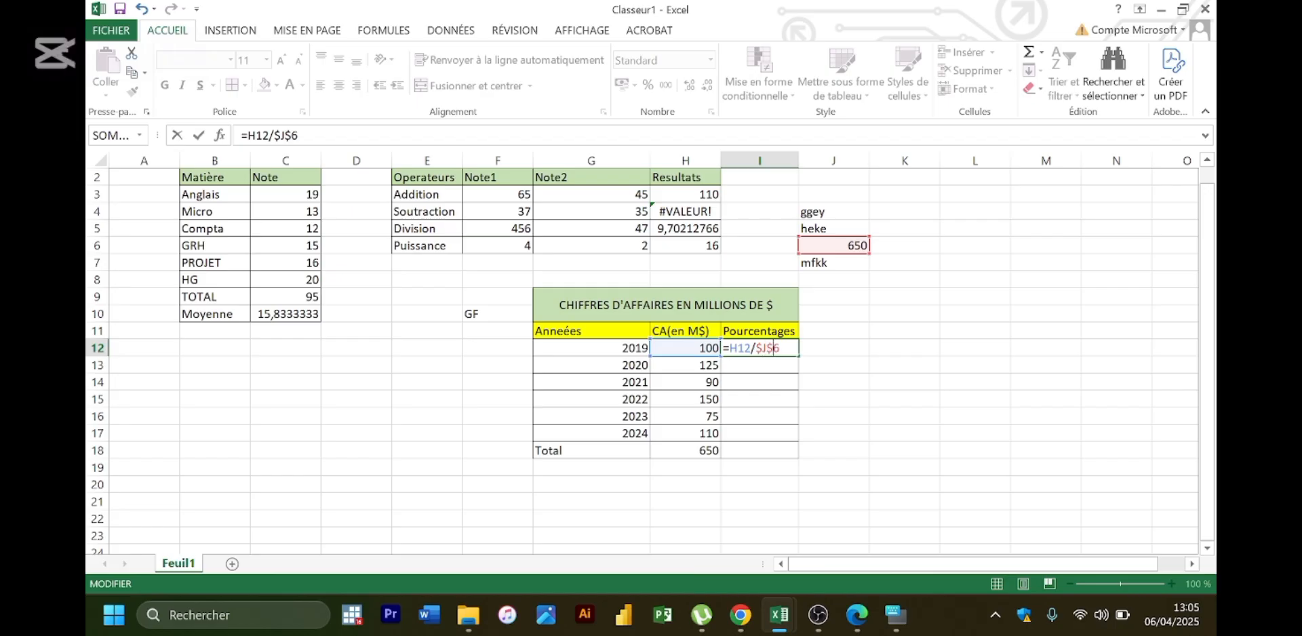
key("Return")
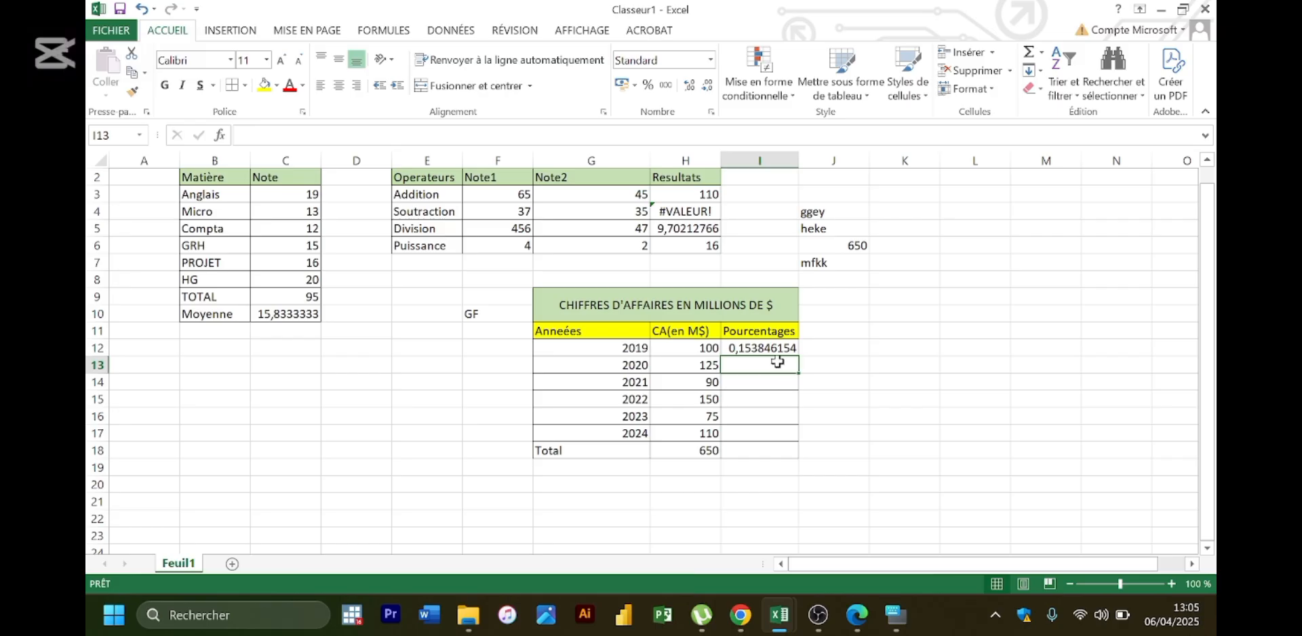
- Fill the percentage formula from I12 down to I17 for the years 2020 to 2024
left_click(777, 341)
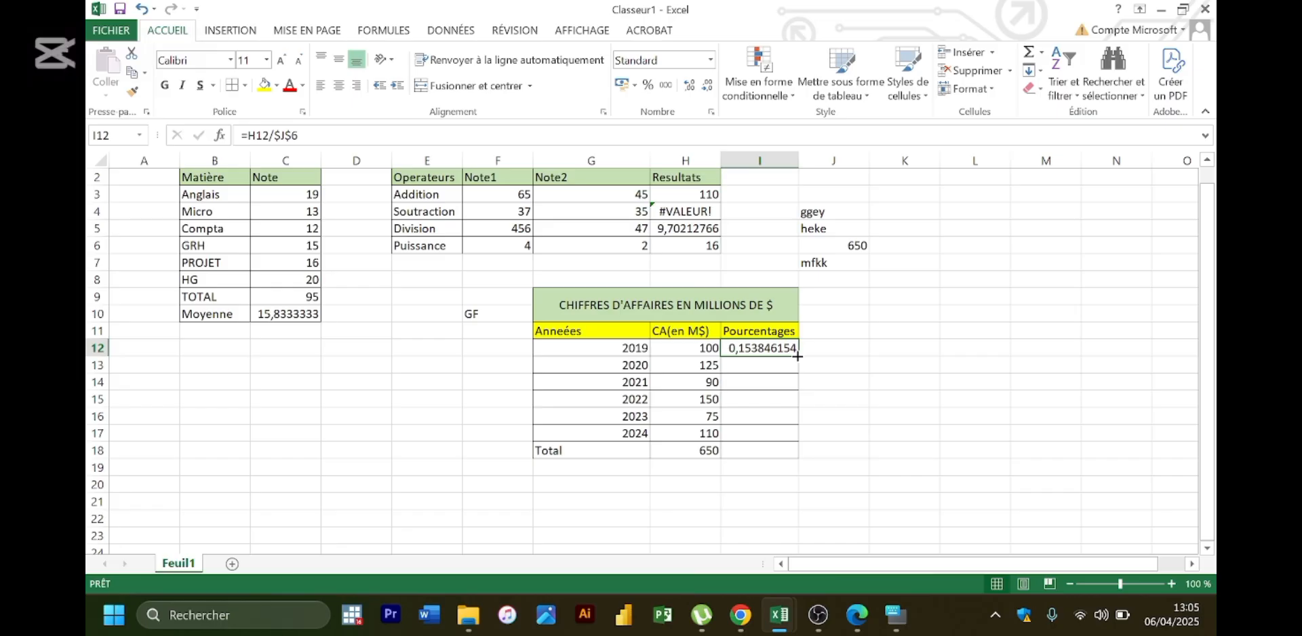
left_click_drag(797, 357, 801, 440)
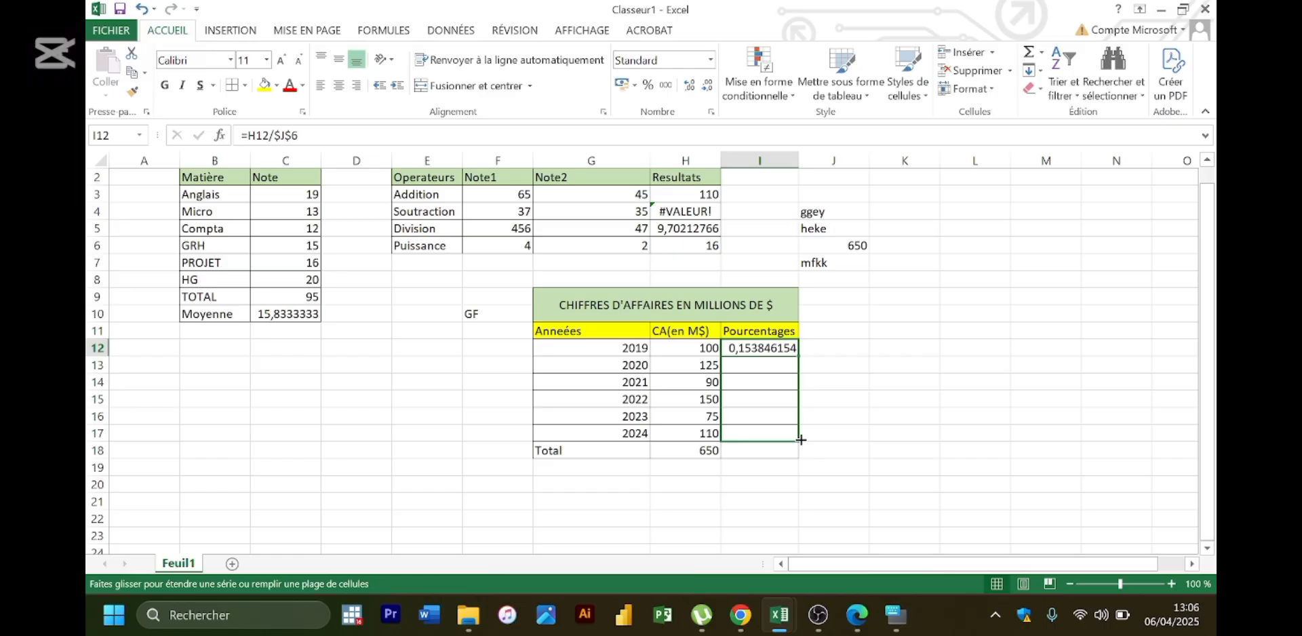
left_click_drag(801, 441, 802, 440)
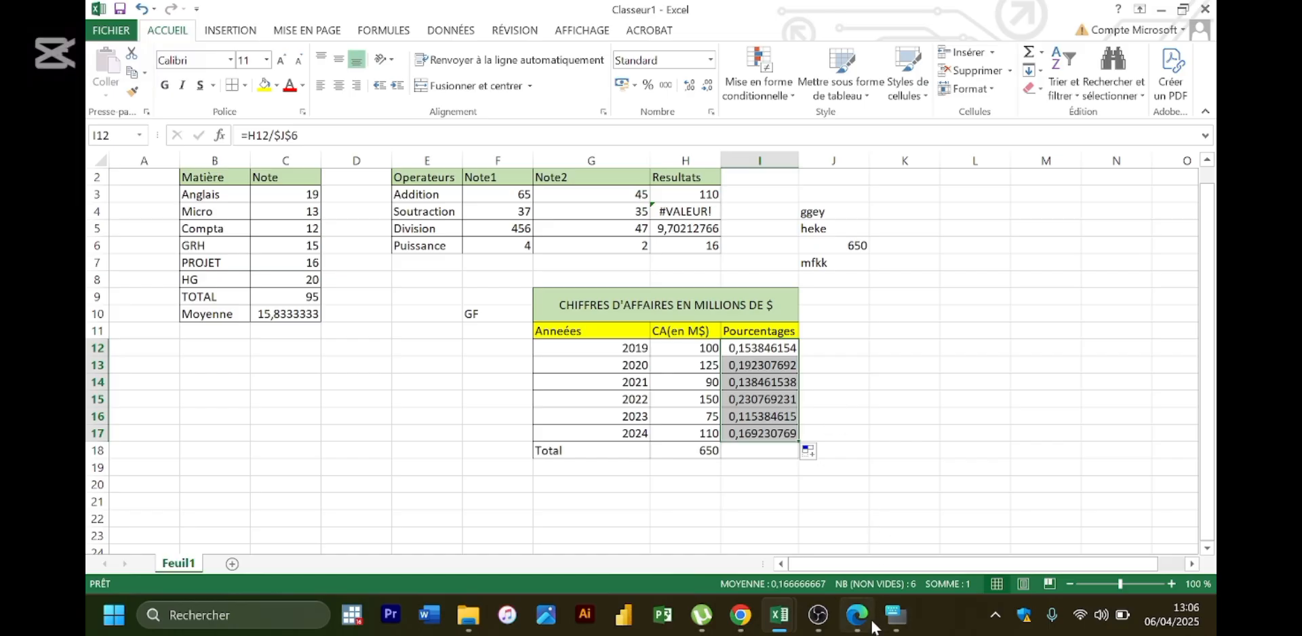
mouse_move(874, 628)
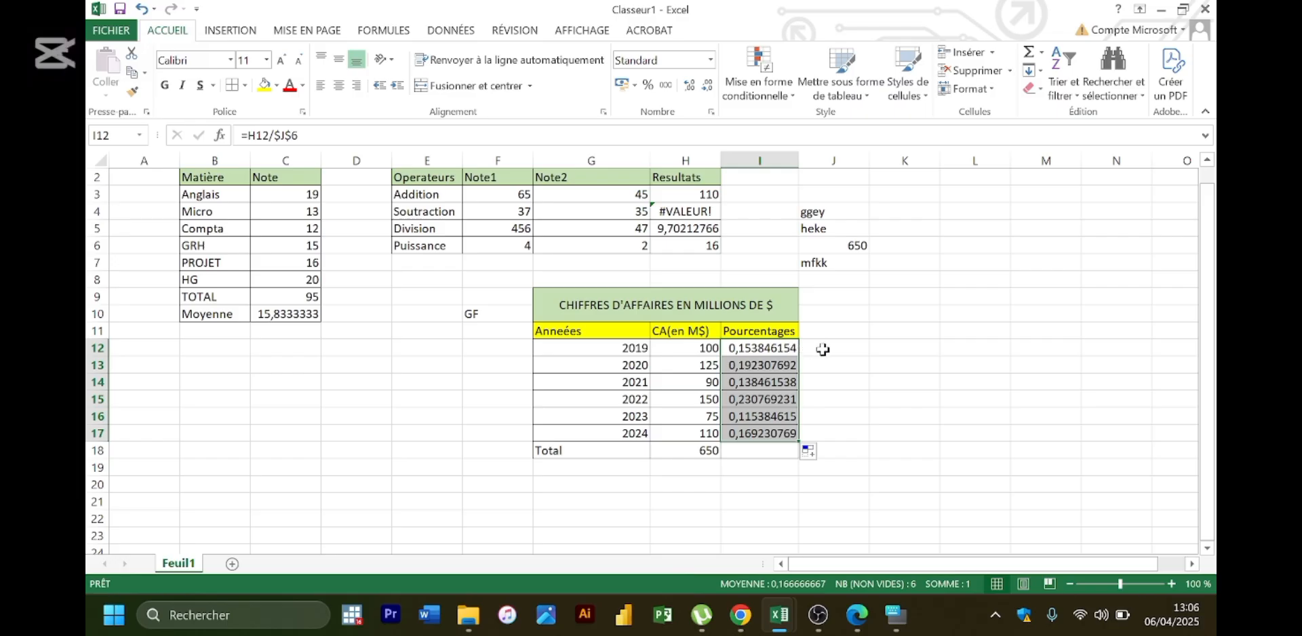
- Apply the percentage number format to I12:I17, undo it once to show the decimals, and apply it again
left_click(647, 85)
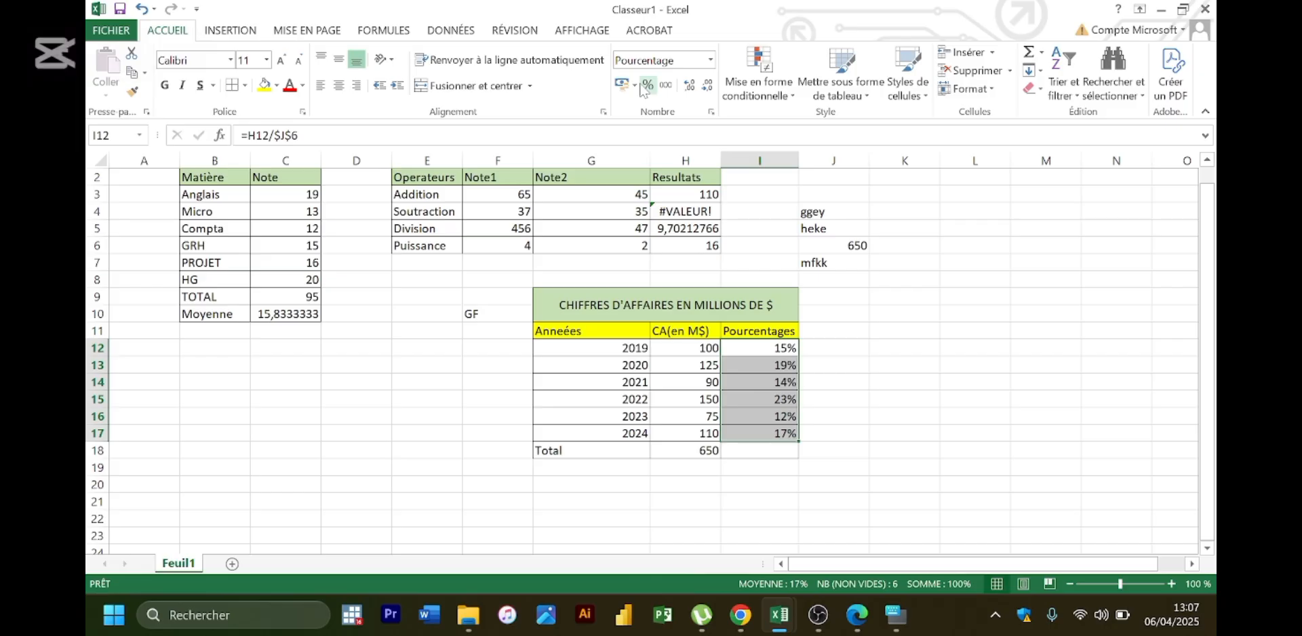
left_click(644, 87)
key("ctrl+z")
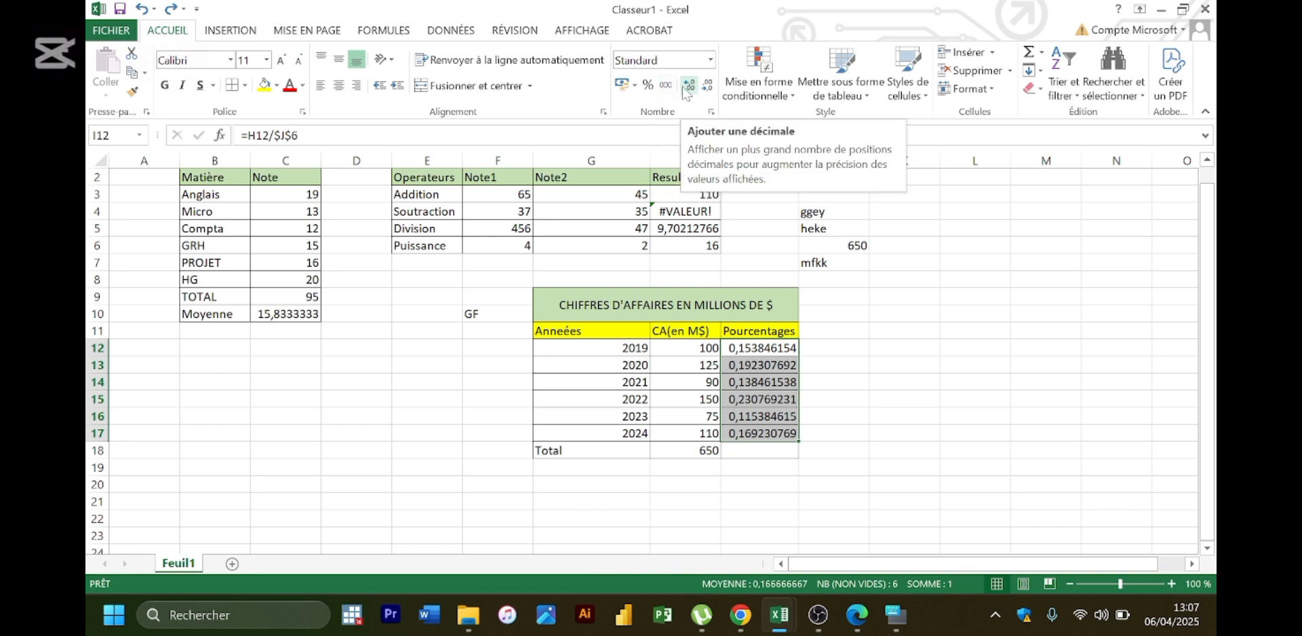
left_click(645, 88)
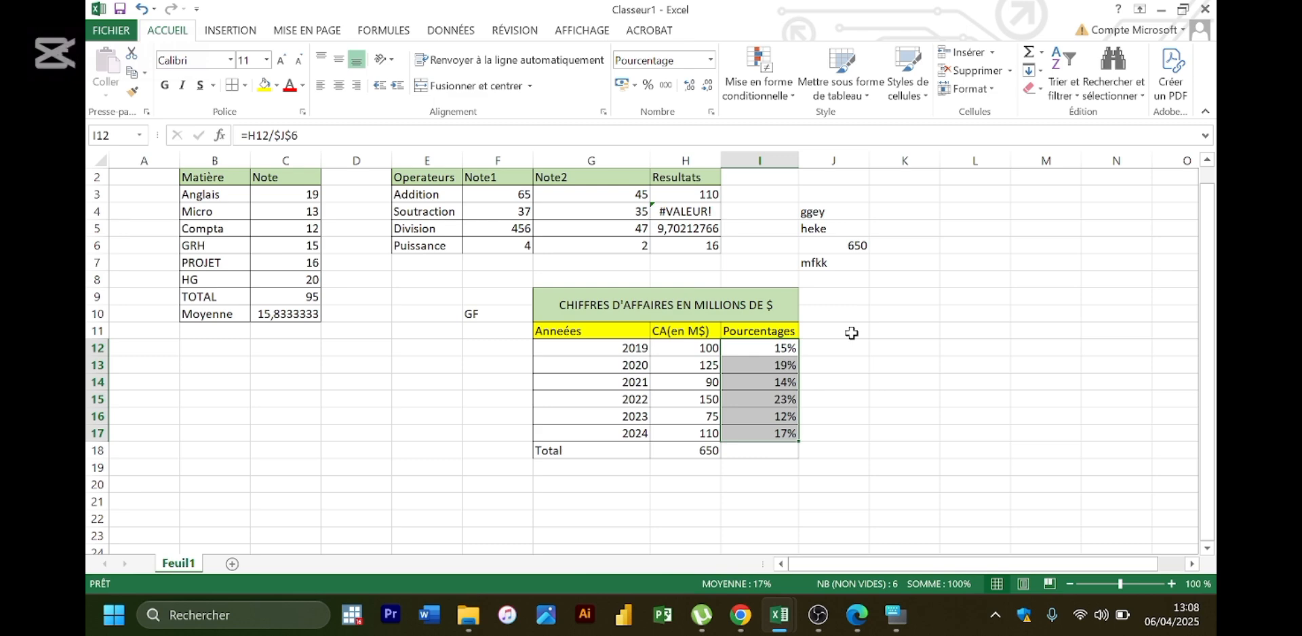
- Switch to the course PDF in Edge and examine page 7's instructions on formatting the turnover percentages
left_click(859, 618)
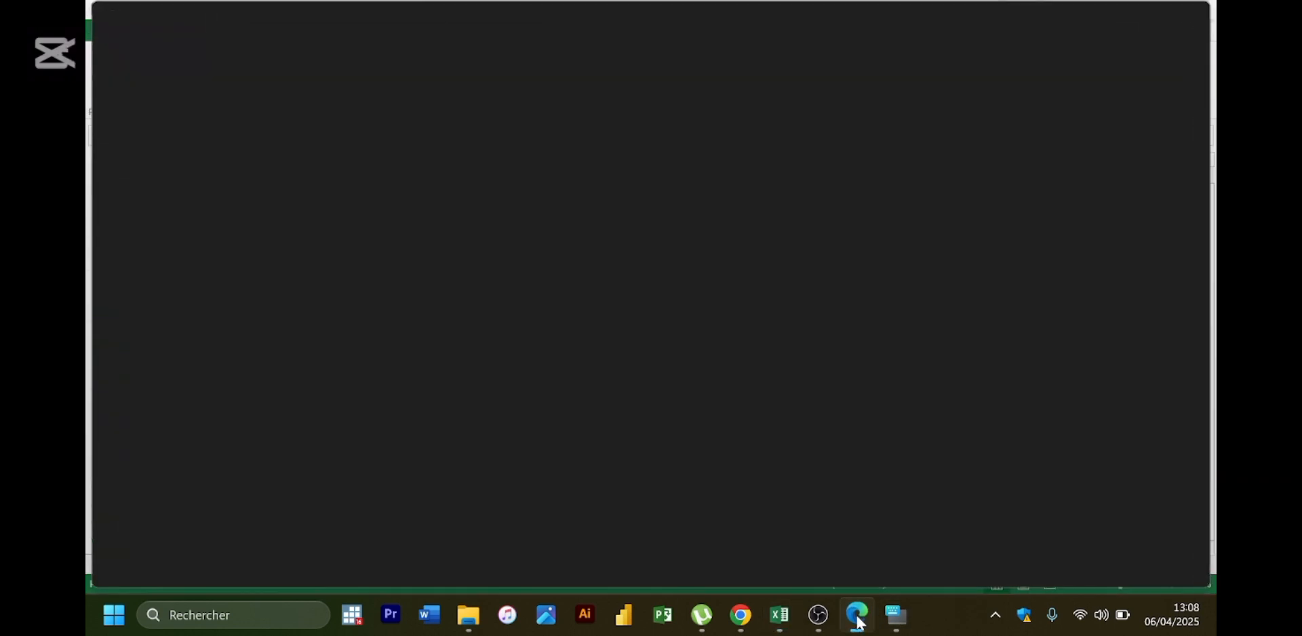
scroll(776, 455, "down", 3)
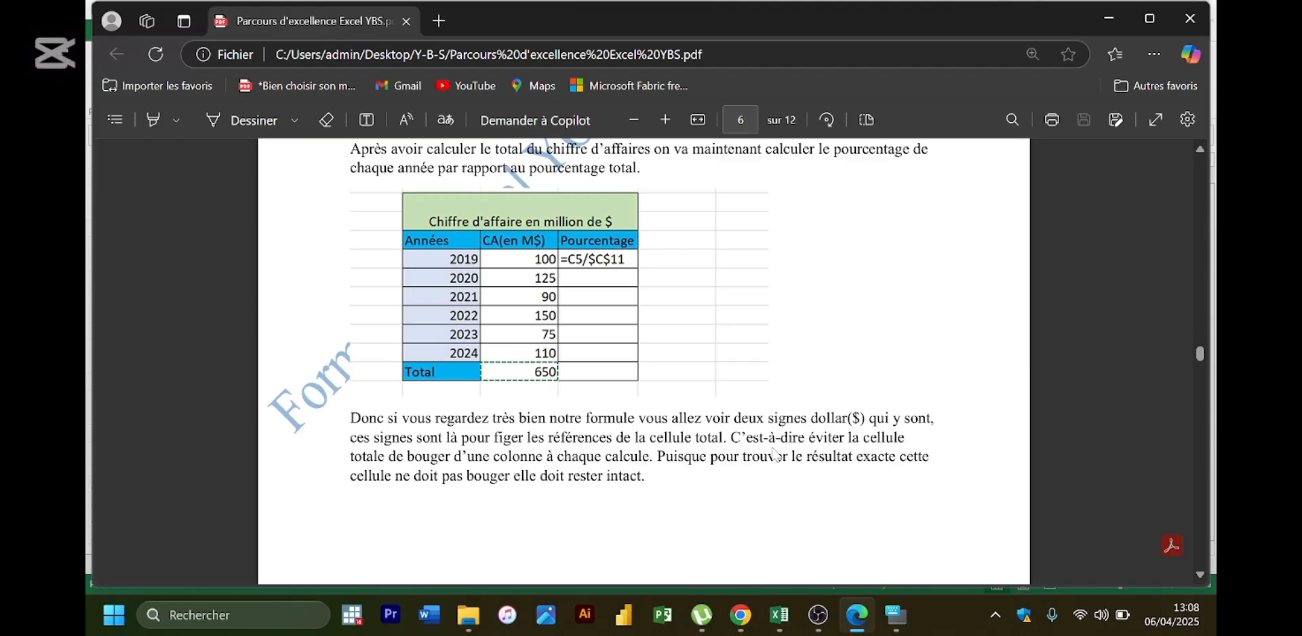
scroll(775, 454, "down", 2)
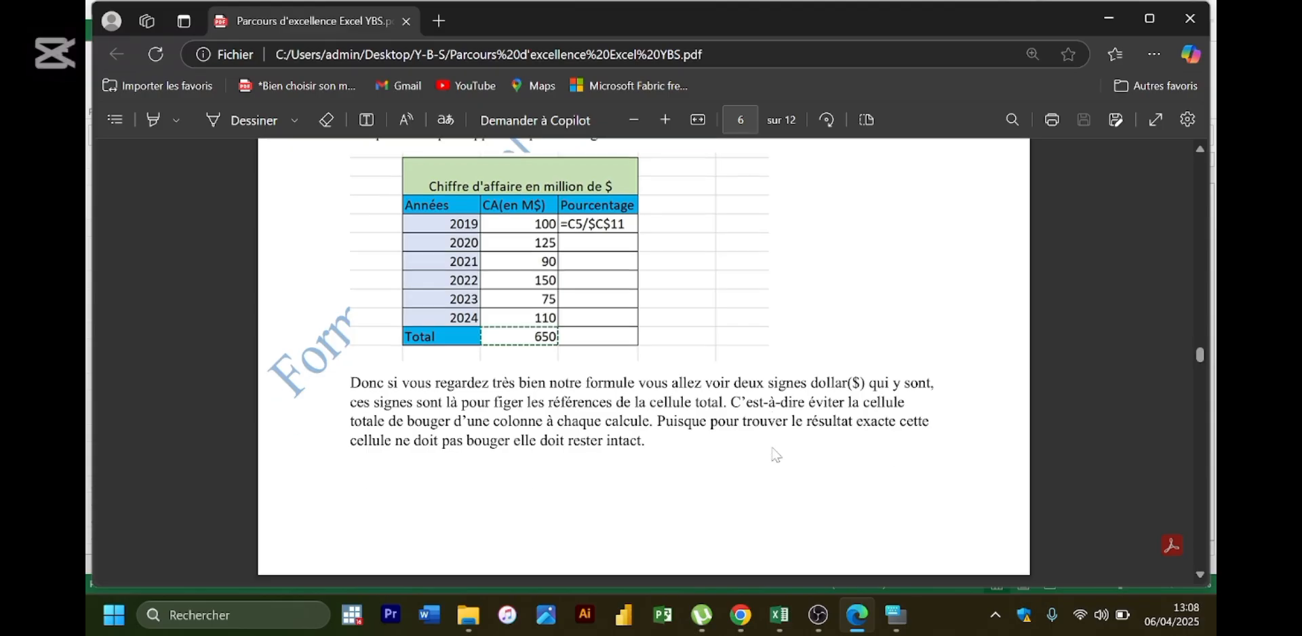
scroll(777, 456, "down", 1)
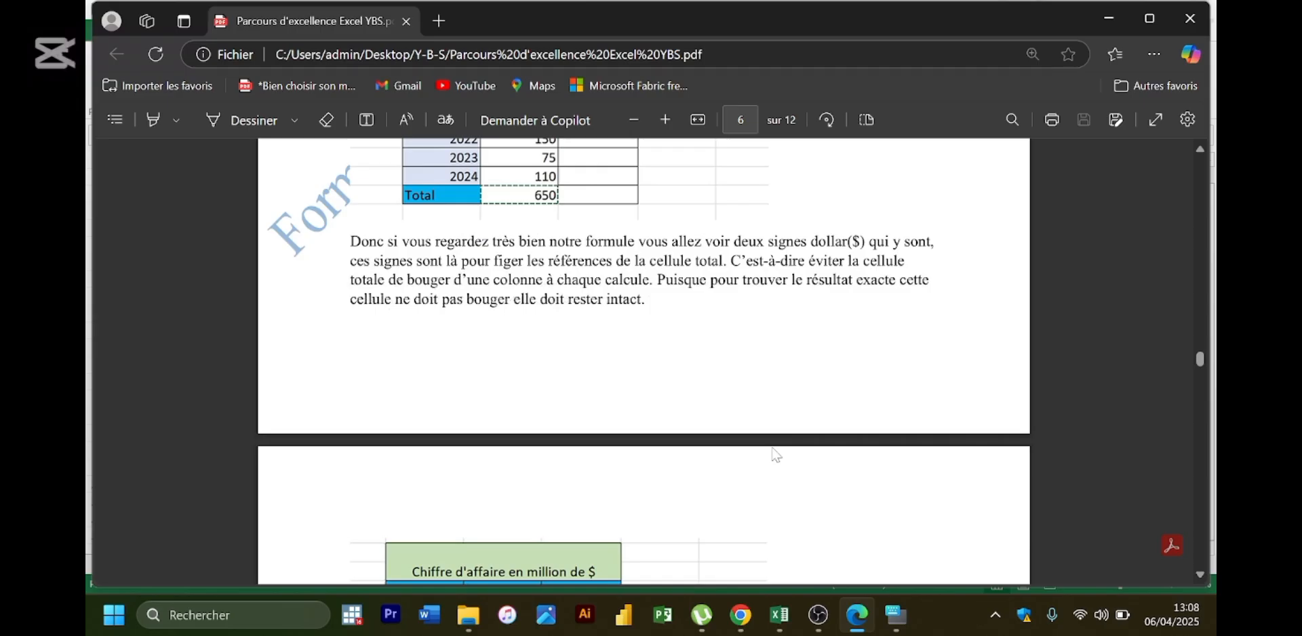
scroll(777, 456, "down", 3)
scroll(776, 456, "down", 2)
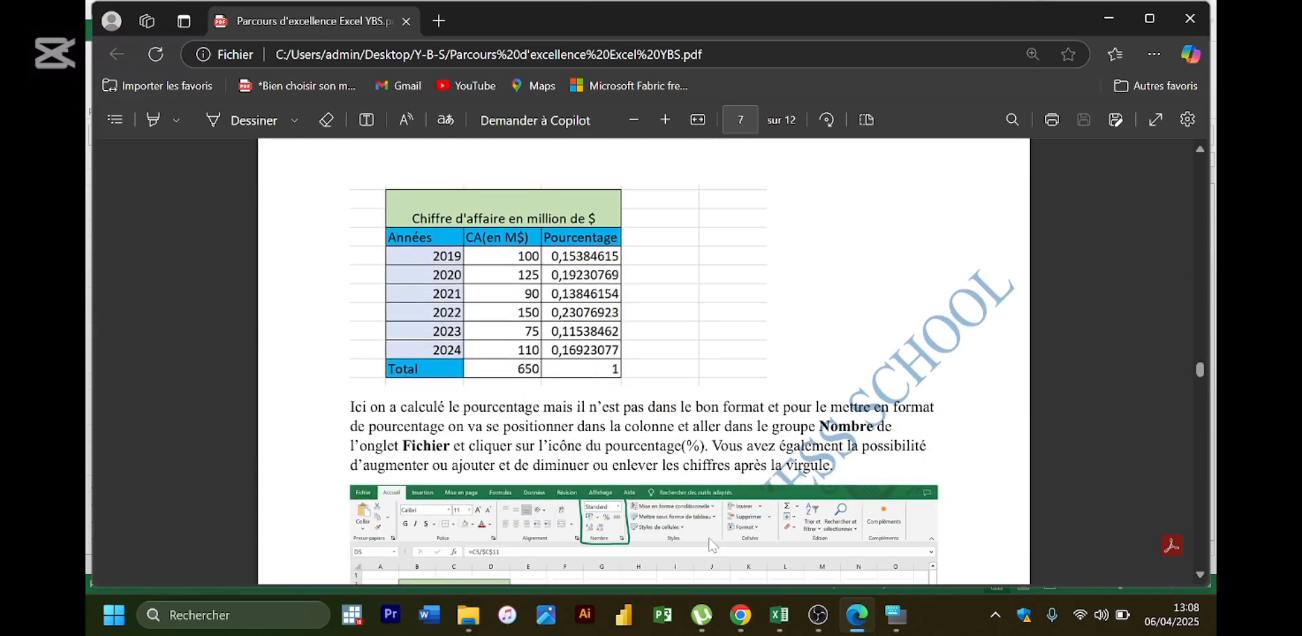
- Switch back to Classeur1 in Excel and total the percentages in I18 with =SOMME(I12:I17) in percentage format
mouse_move(787, 616)
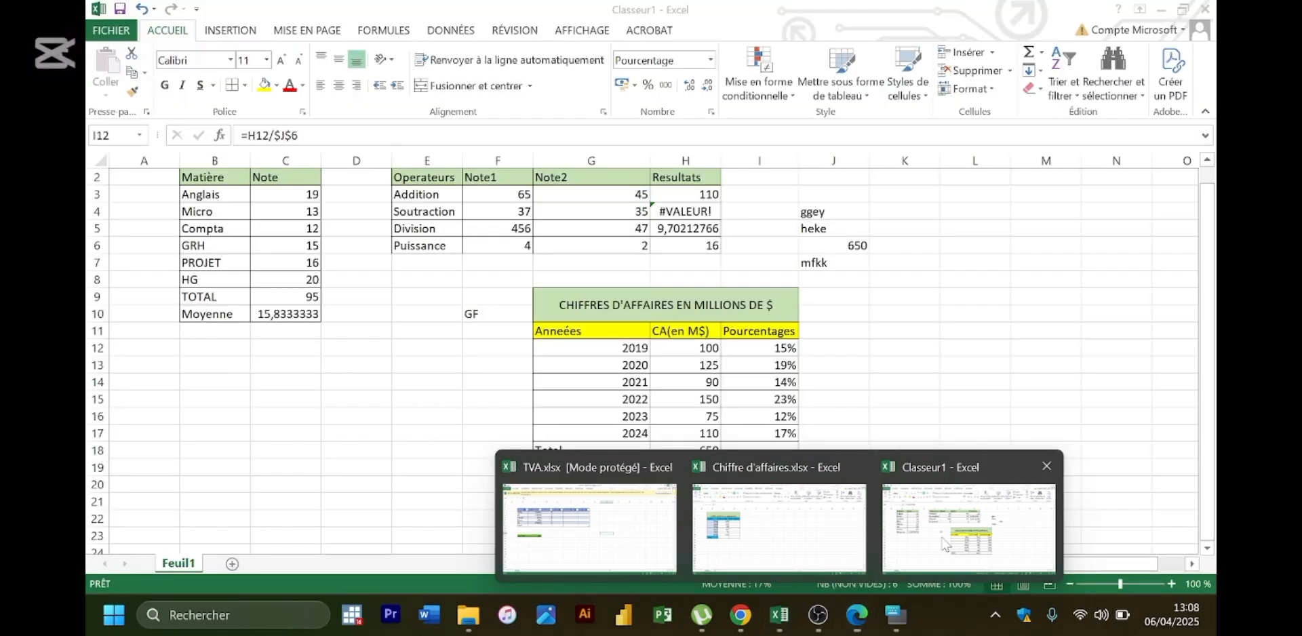
left_click(941, 536)
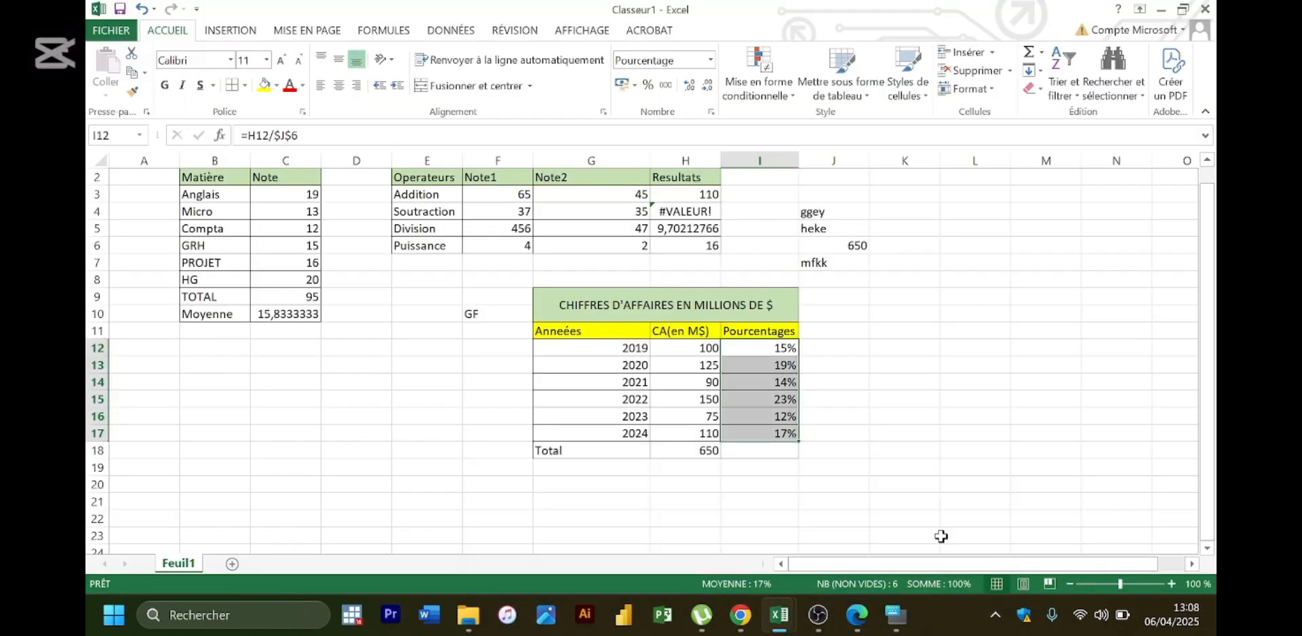
left_click(782, 450)
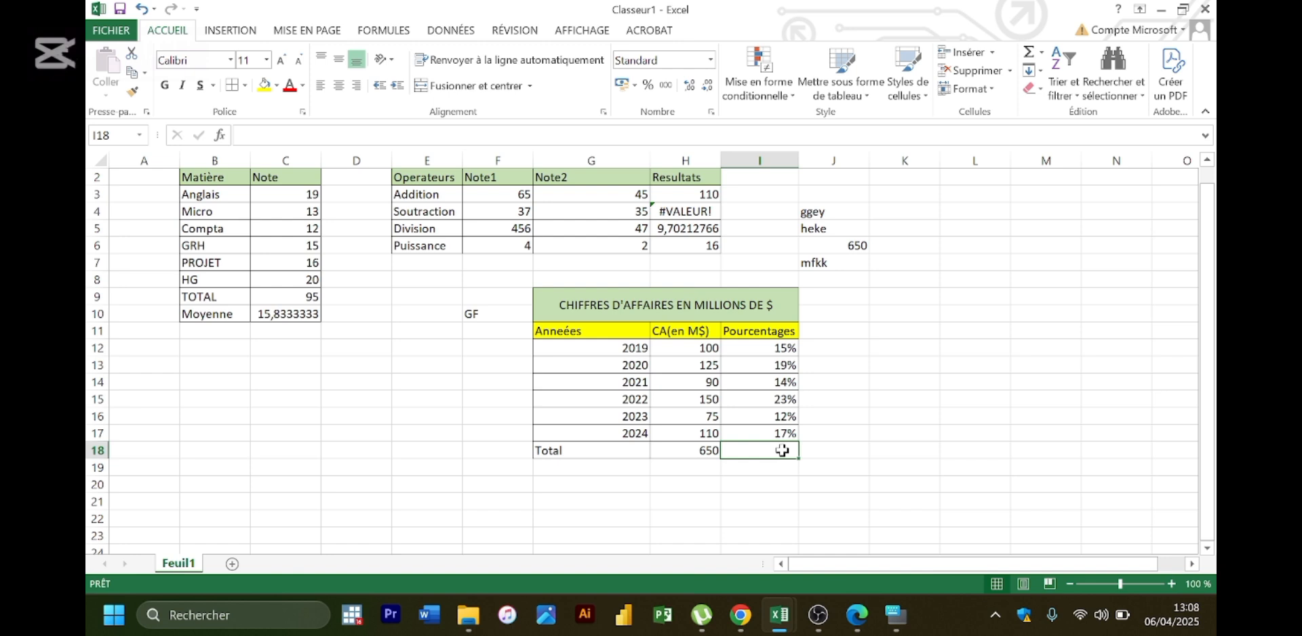
type("=")
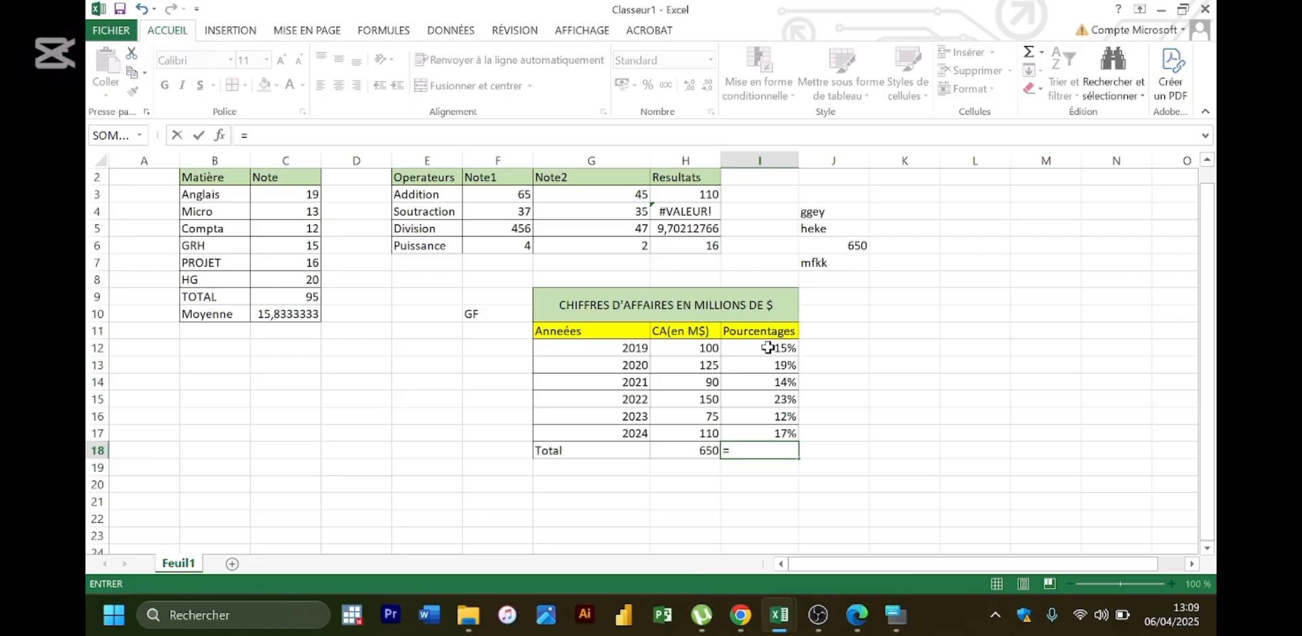
type("so")
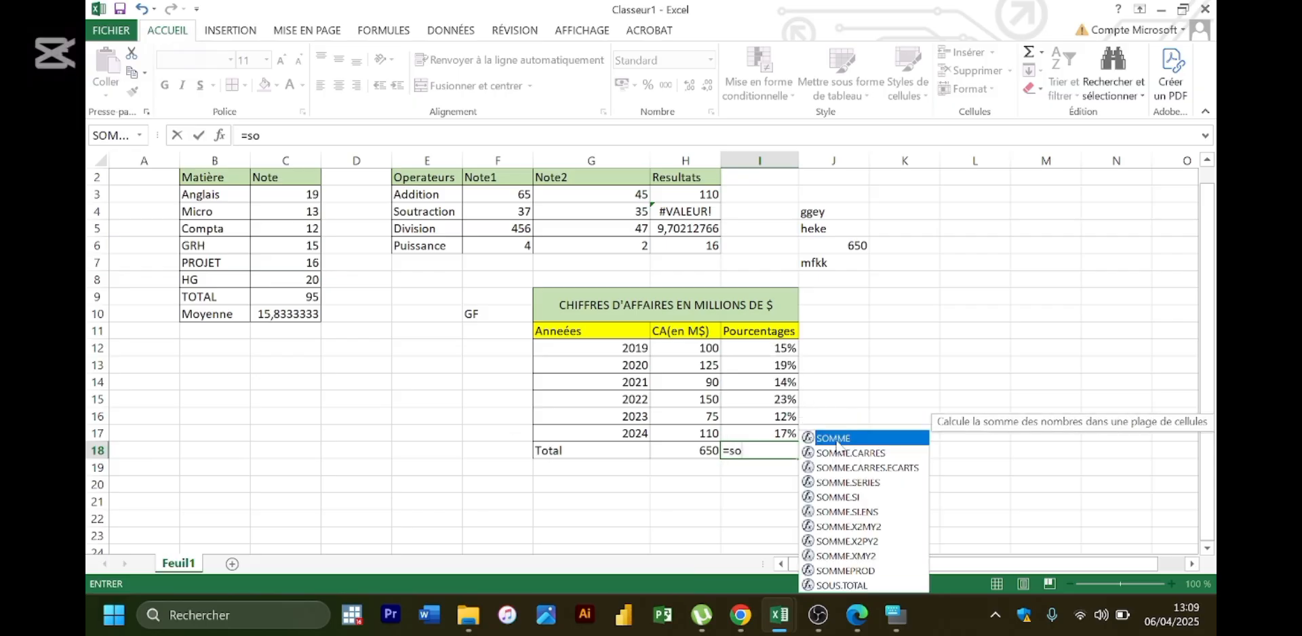
double_click(839, 445)
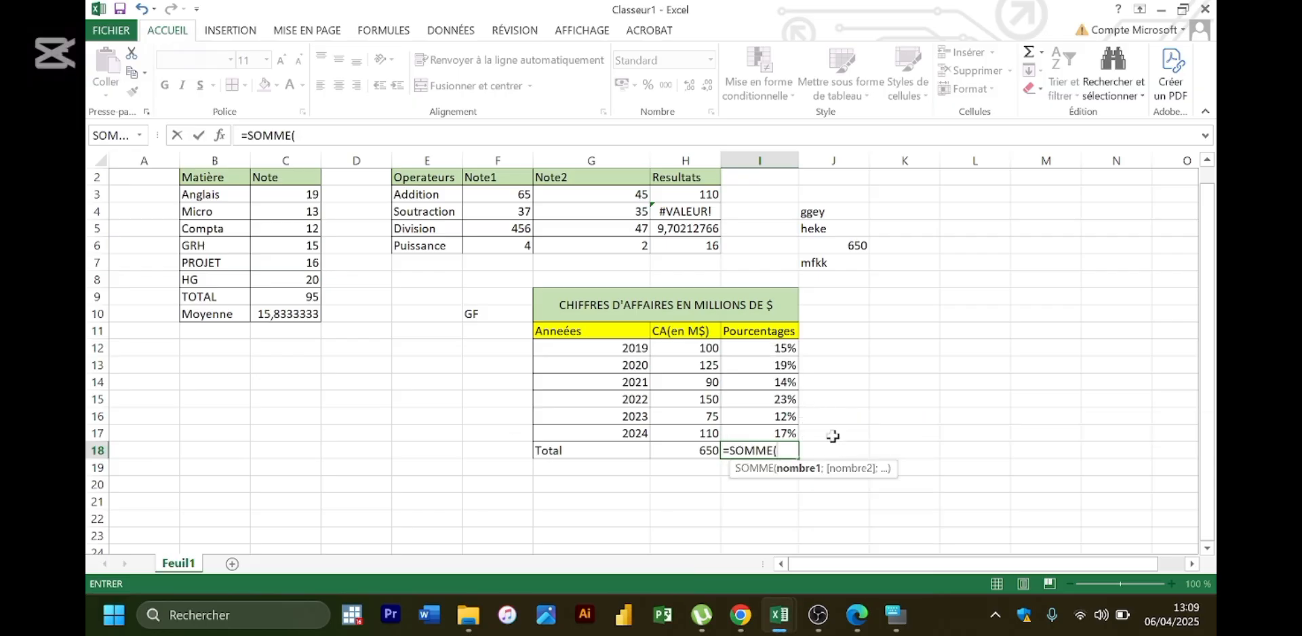
left_click(771, 350)
key("F8")
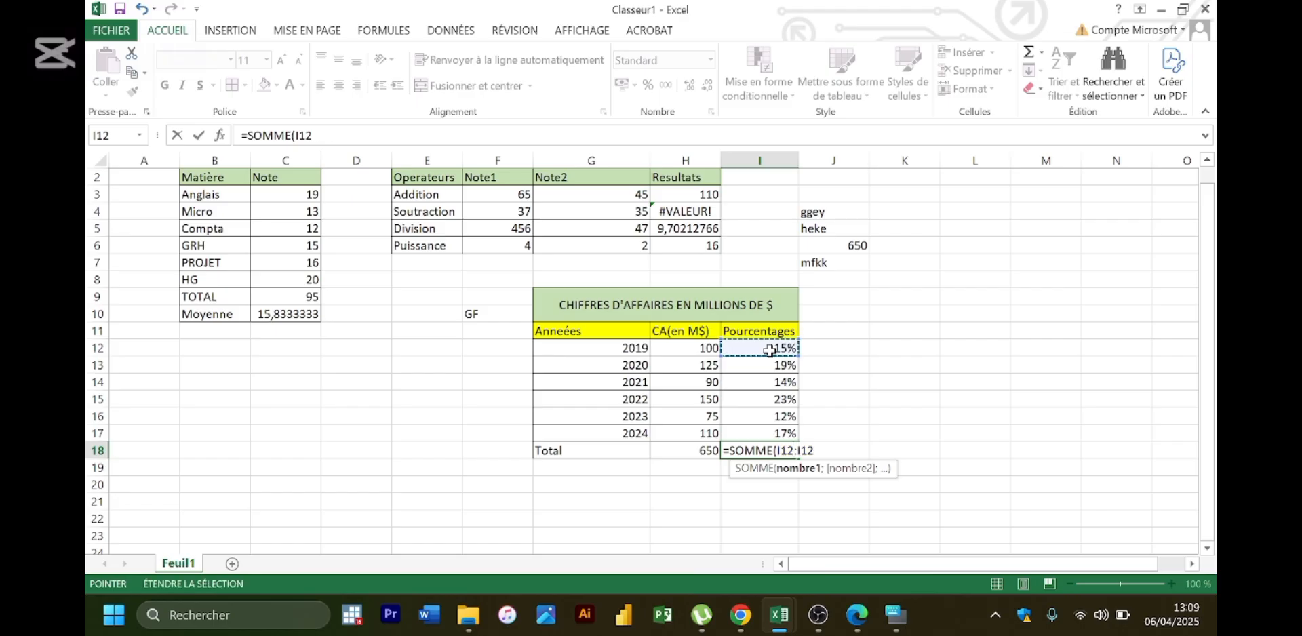
left_click(783, 434)
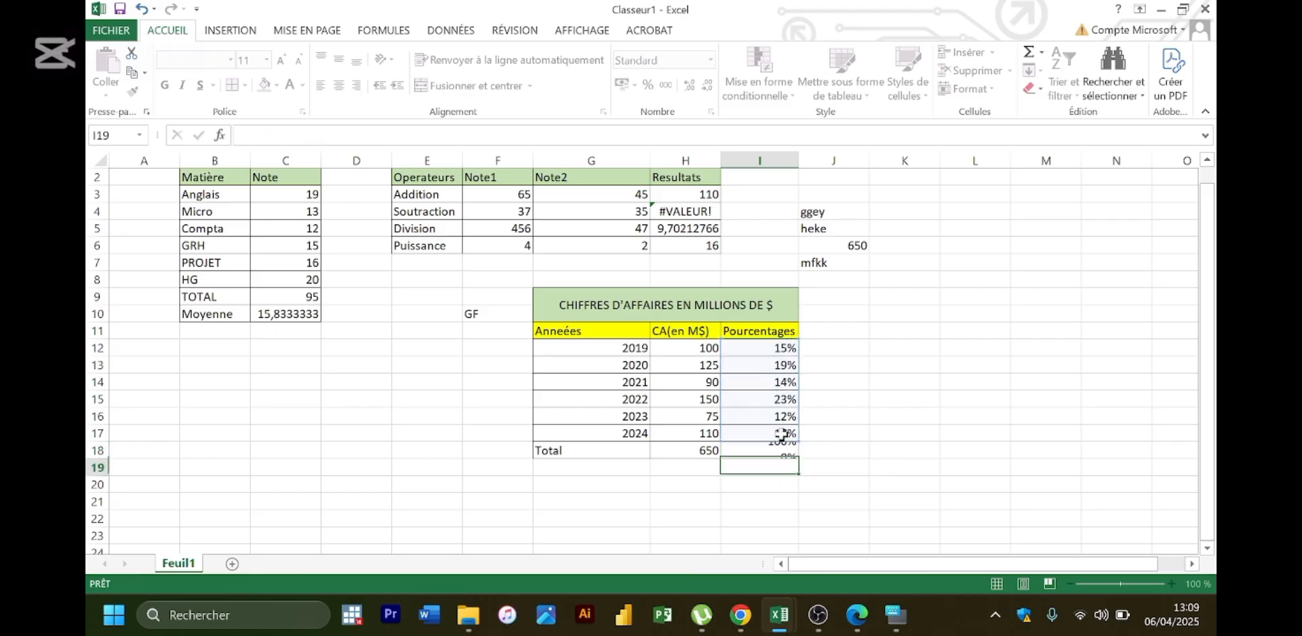
key("Return")
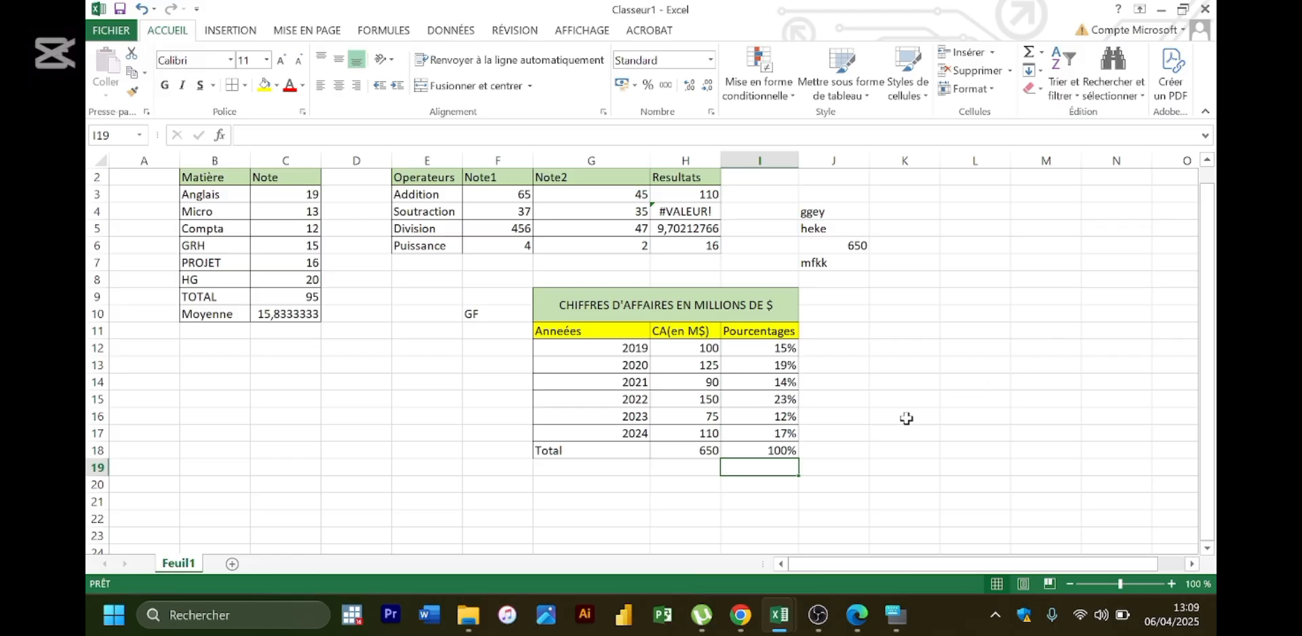
left_click(786, 448)
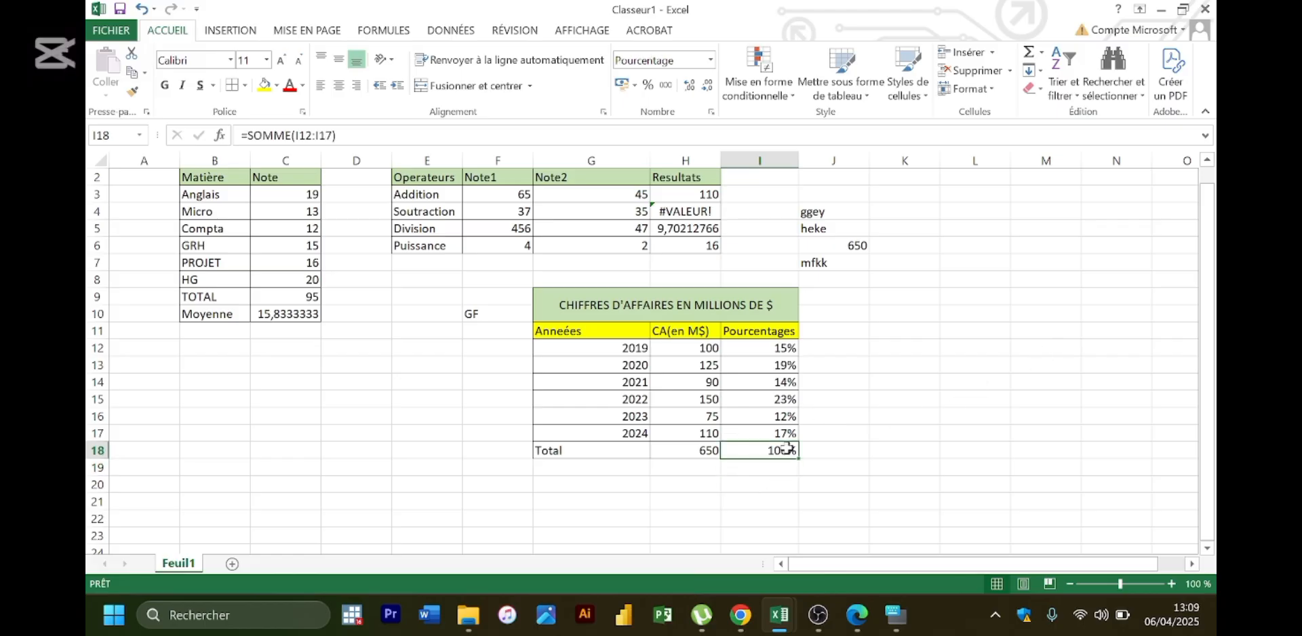
left_click(648, 86)
- Switch to the course PDF in Edge and examine the "La fonction SI" section and its "Résultat du bac 2024" example on page 7
left_click(859, 628)
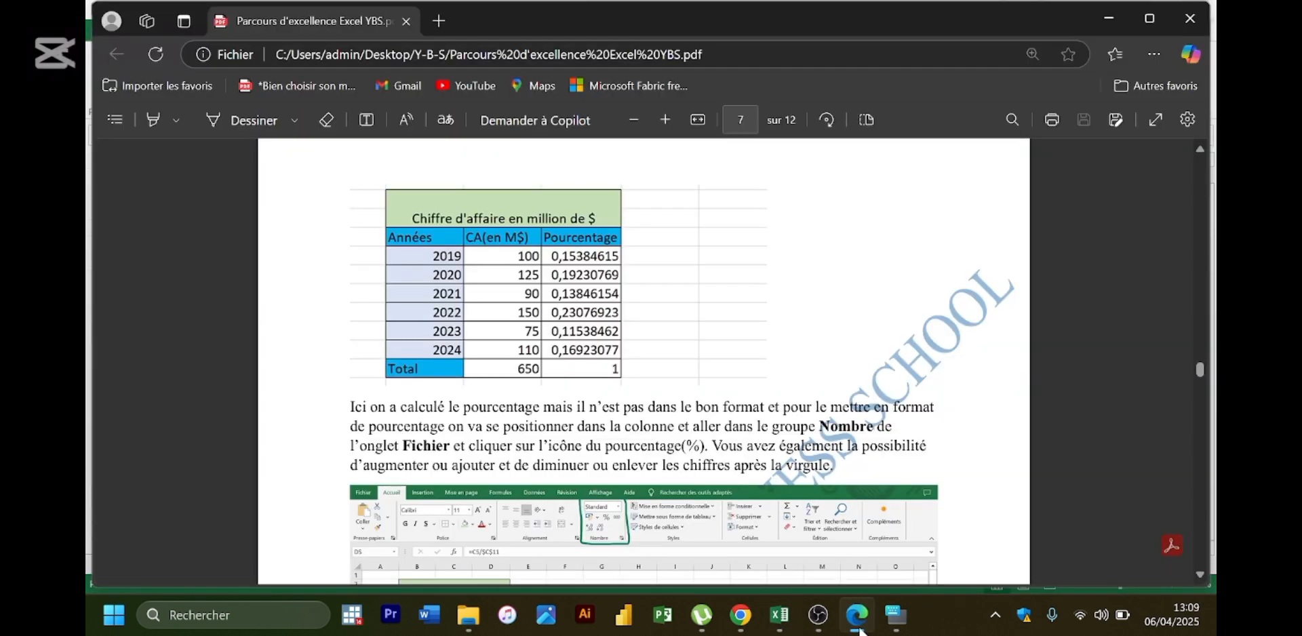
key("Down")
key("Down")
key("Down")
key("Down")
key("Down")
key("Down")
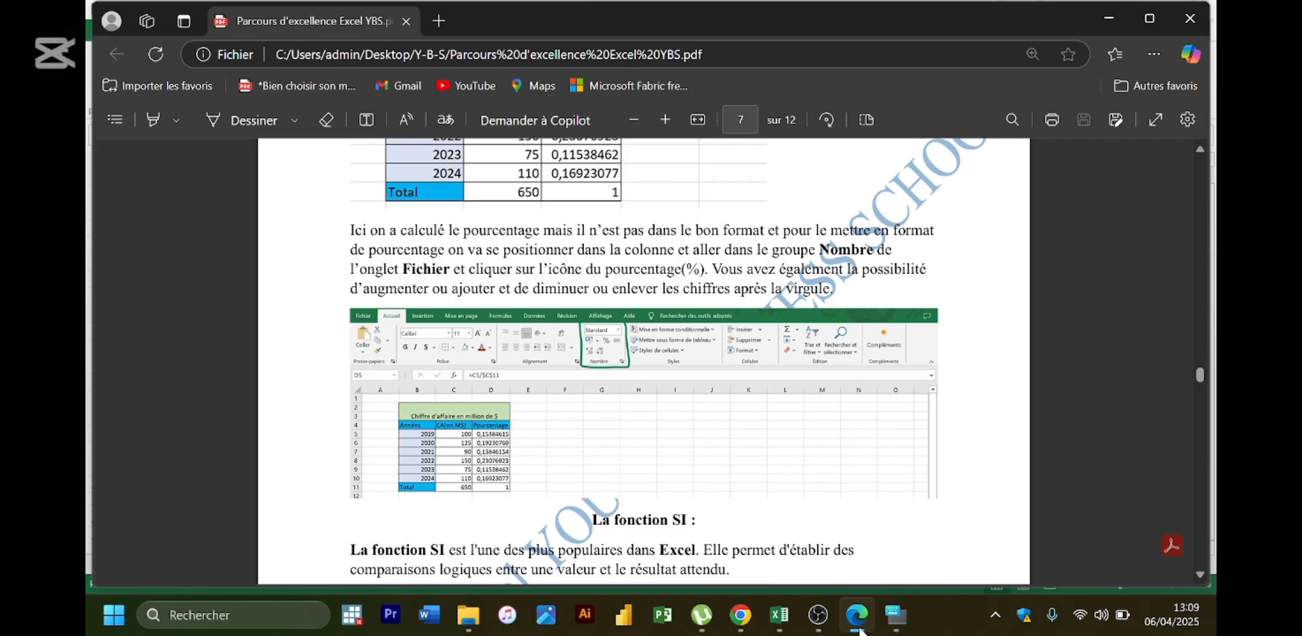
key("Down")
key("Down")
key("Down")
key("Down")
key("Down")
key("Down")
key("Down")
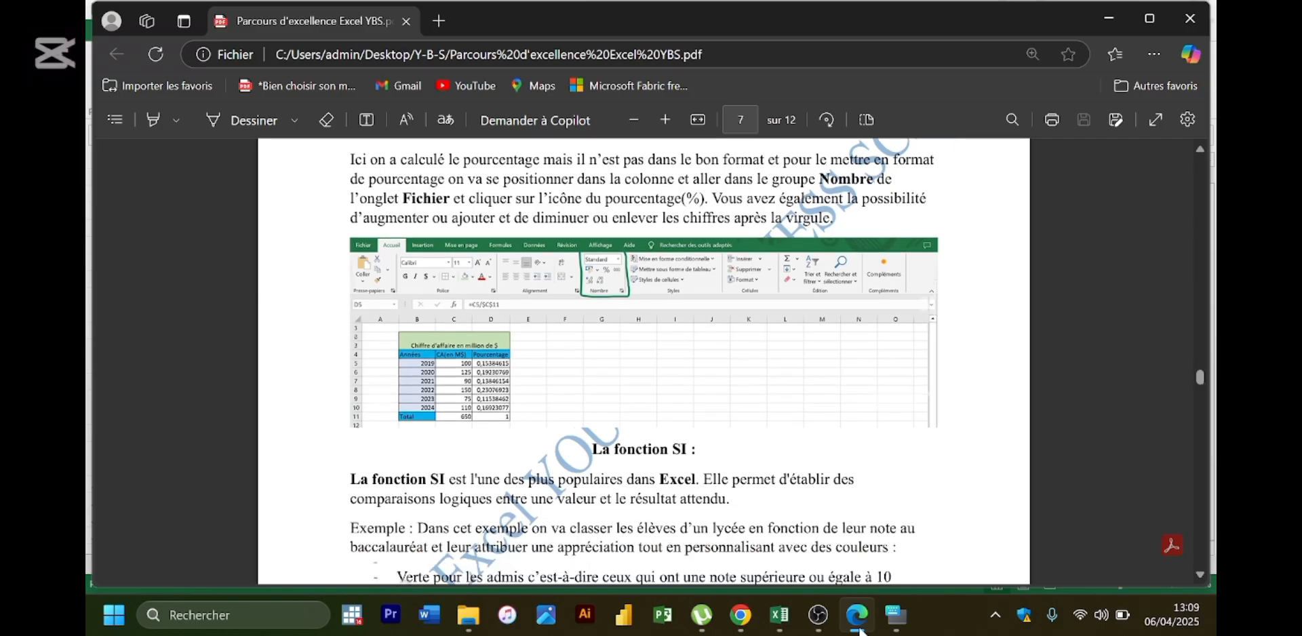
key("Down")
key("Down")
key("Down")
key("Down")
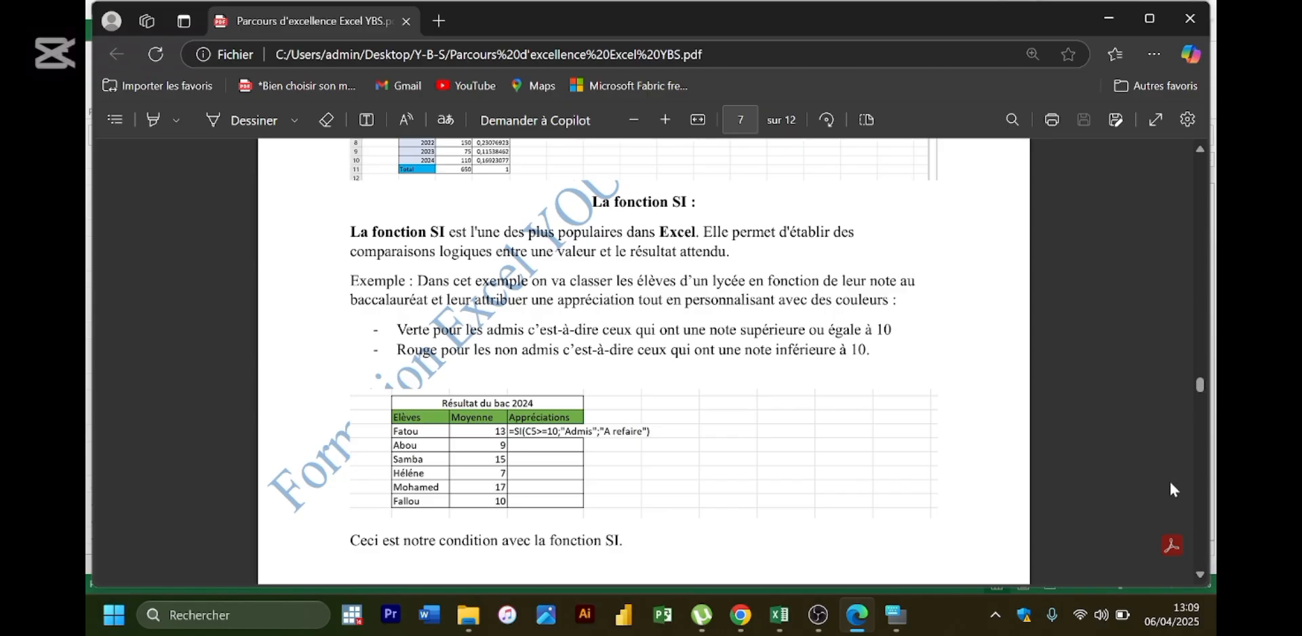
left_click_drag(1212, 409, 1191, 391)
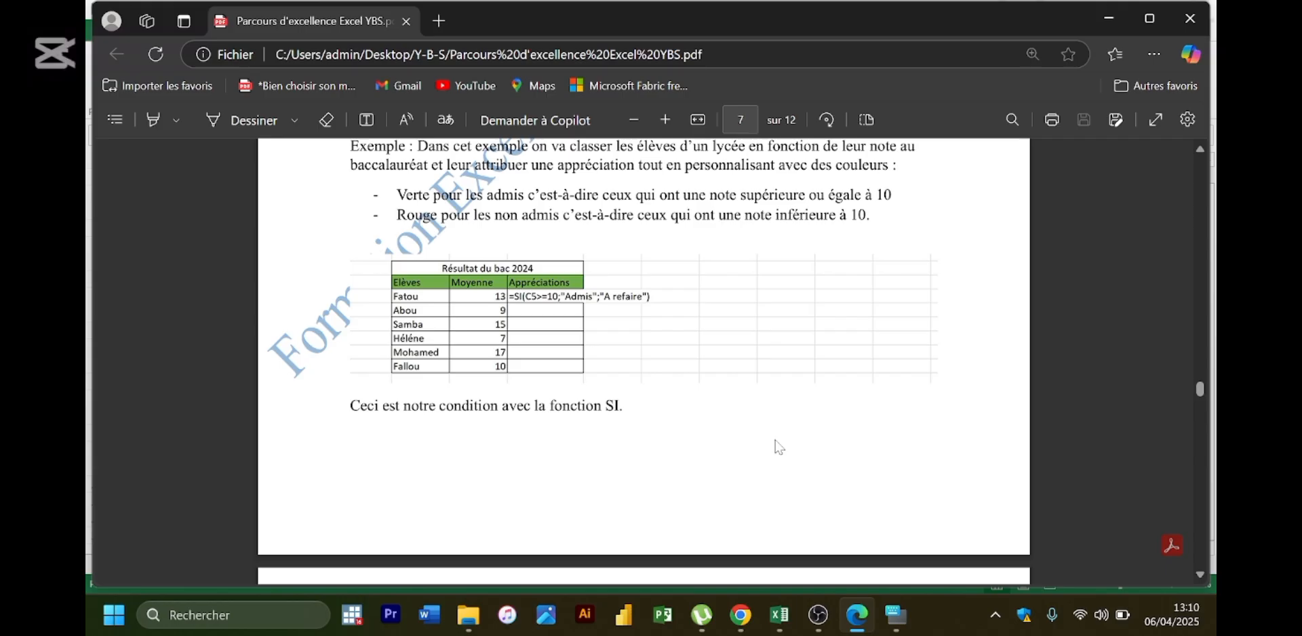
scroll(779, 446, "up", 2)
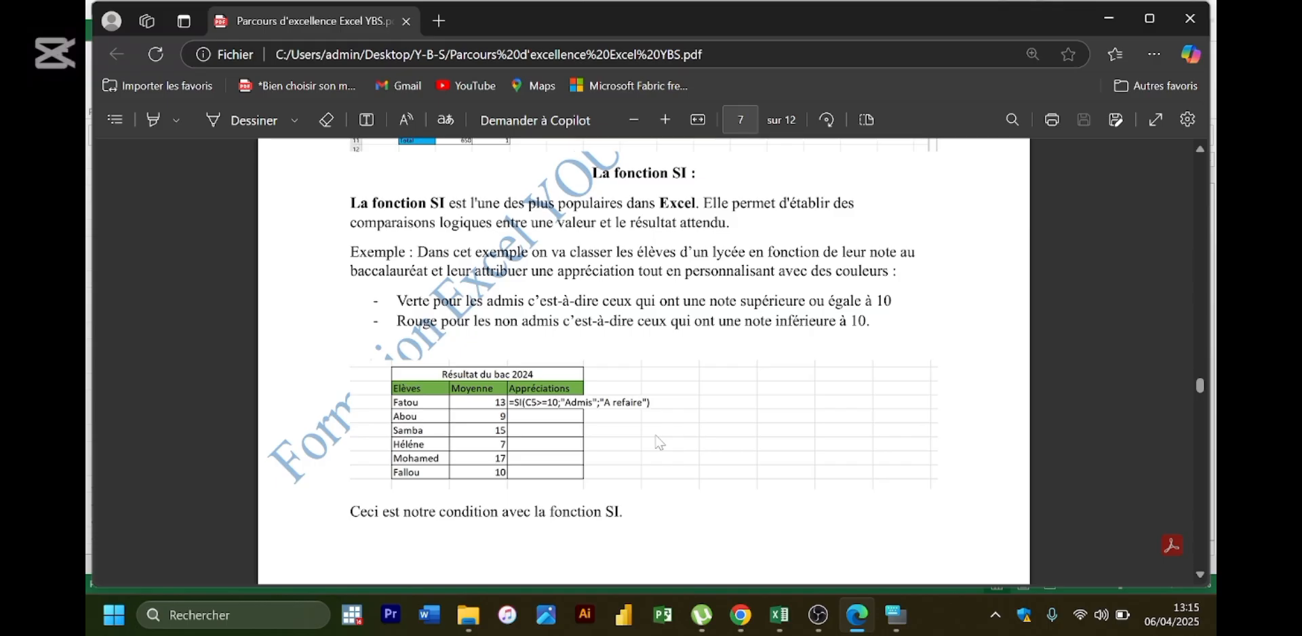
scroll(660, 443, "down", 1)
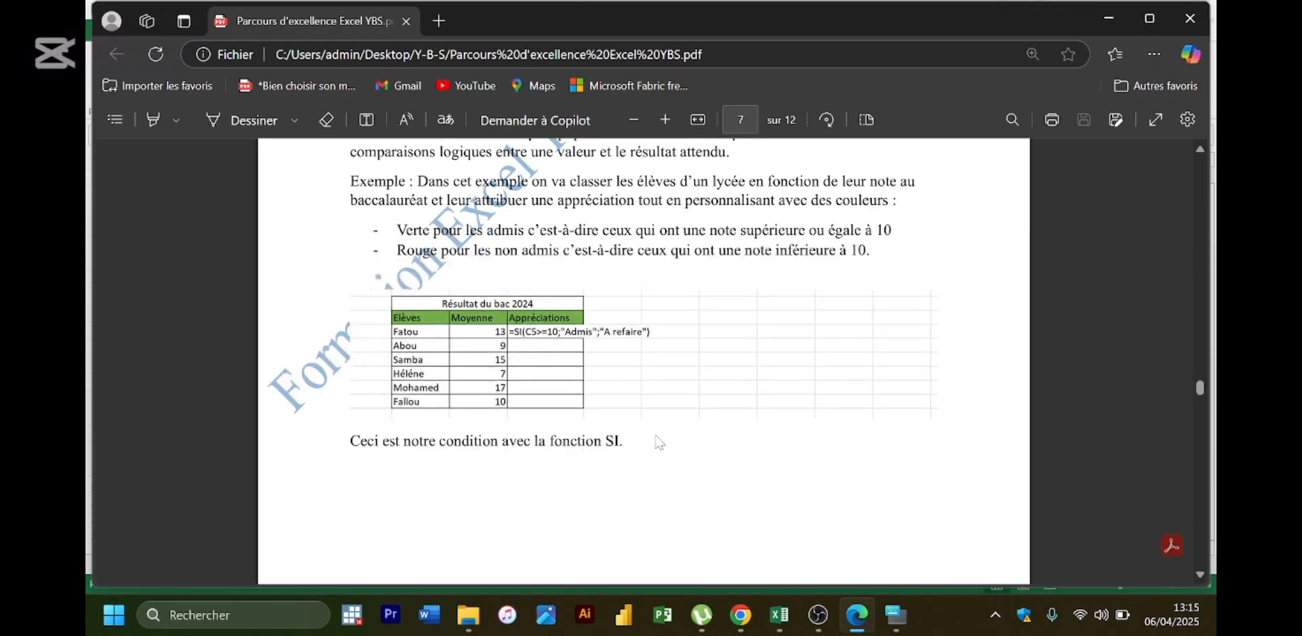
- Switch to the Excel workbook and enter the first three student names in cells B14 to B16, the third followed by a bracketed nickname
scroll(659, 443, "up", 1)
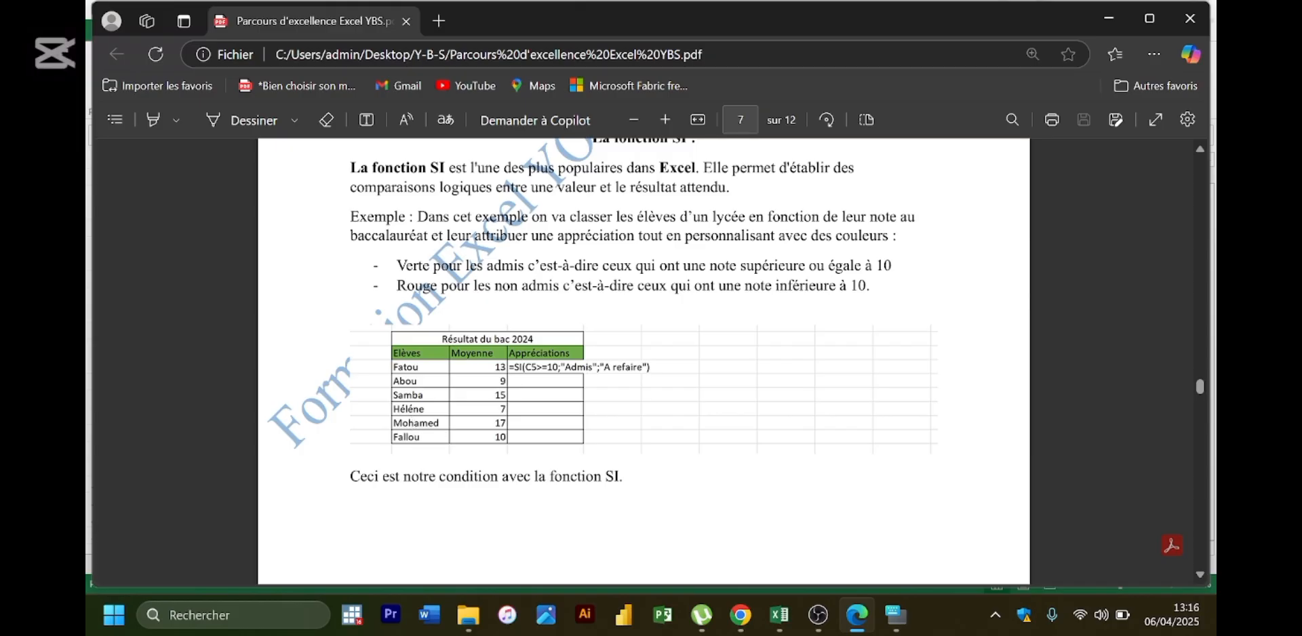
left_click(779, 614)
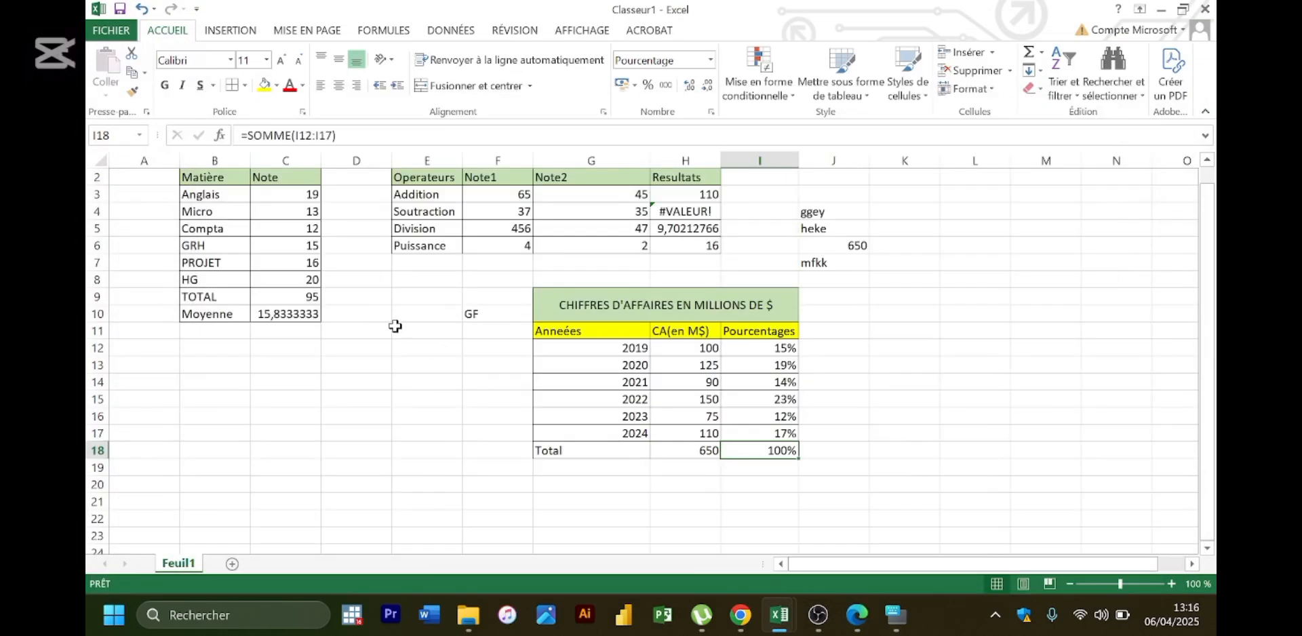
left_click(234, 366)
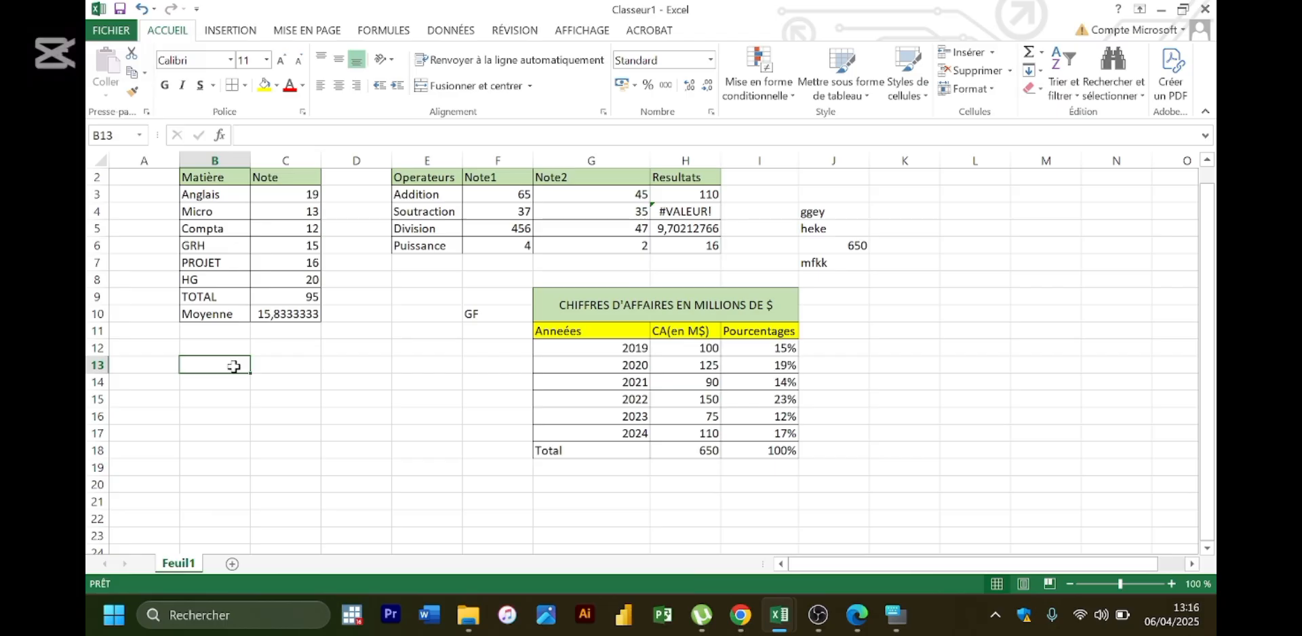
key("Return")
type("Boy")
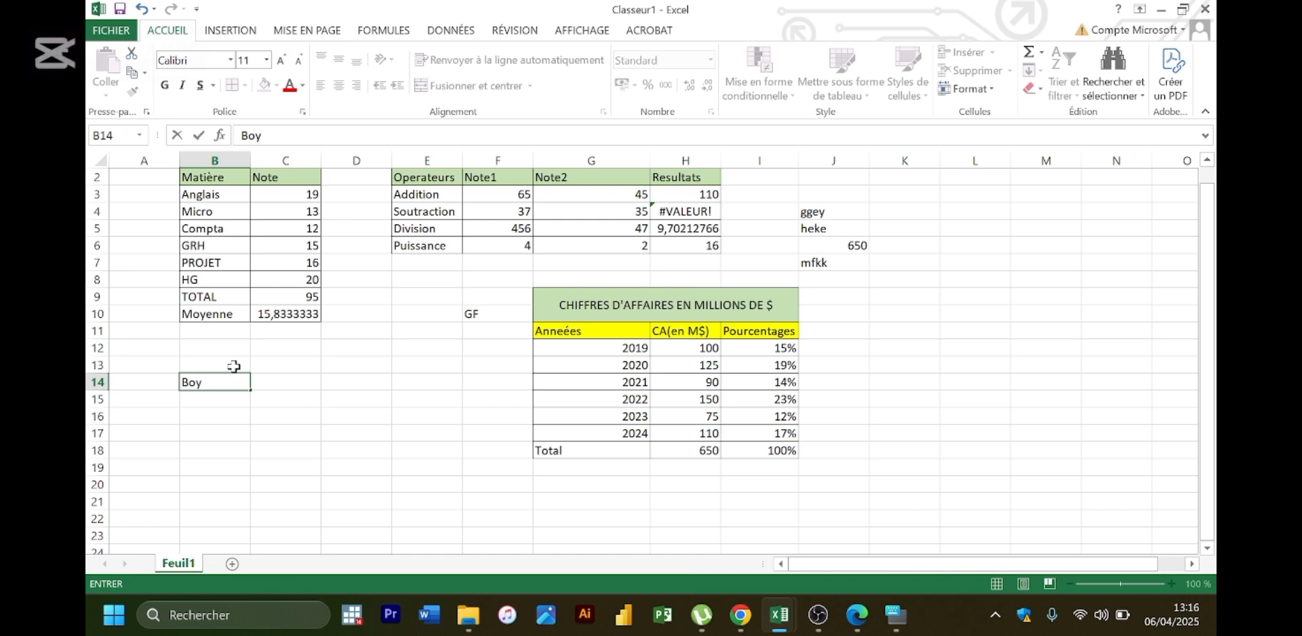
key("BackSpace")
type("uly")
key("Return")
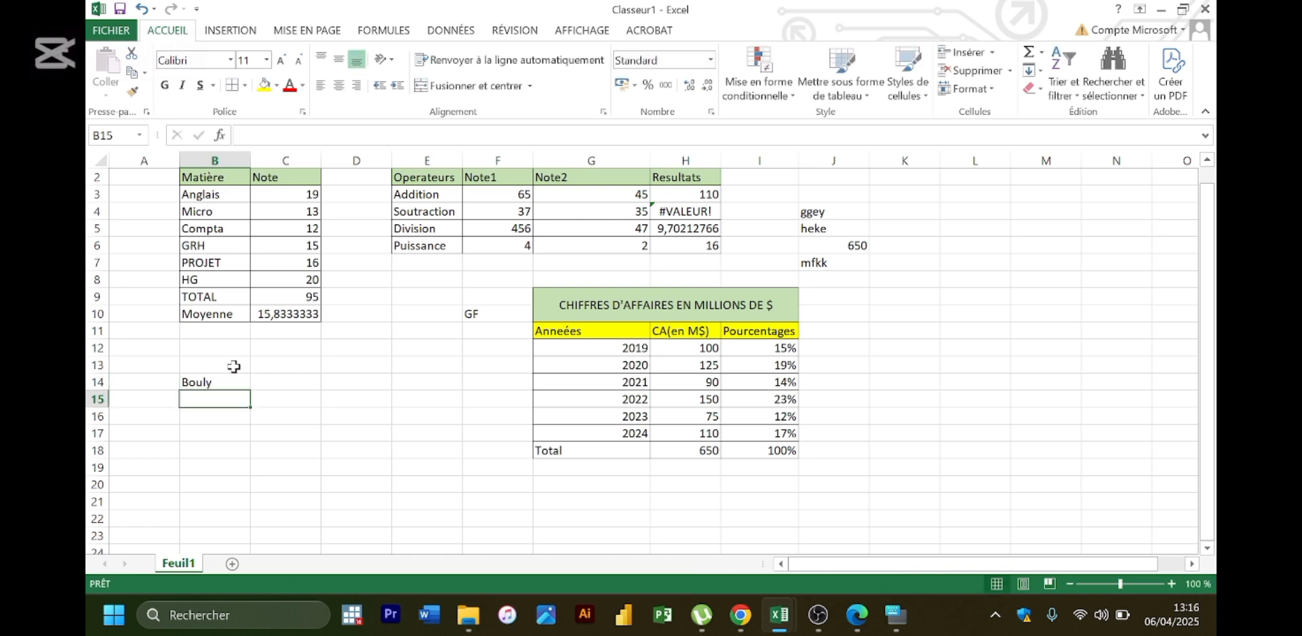
type("Edit")
type("h")
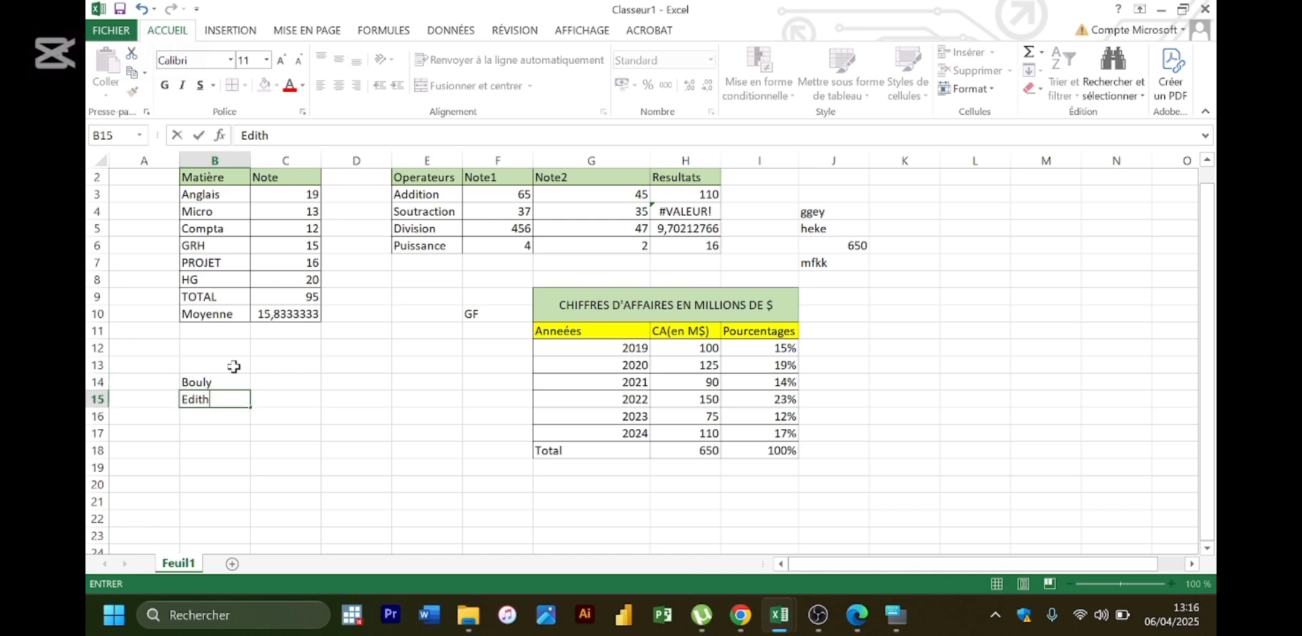
key("Return")
type("Ou")
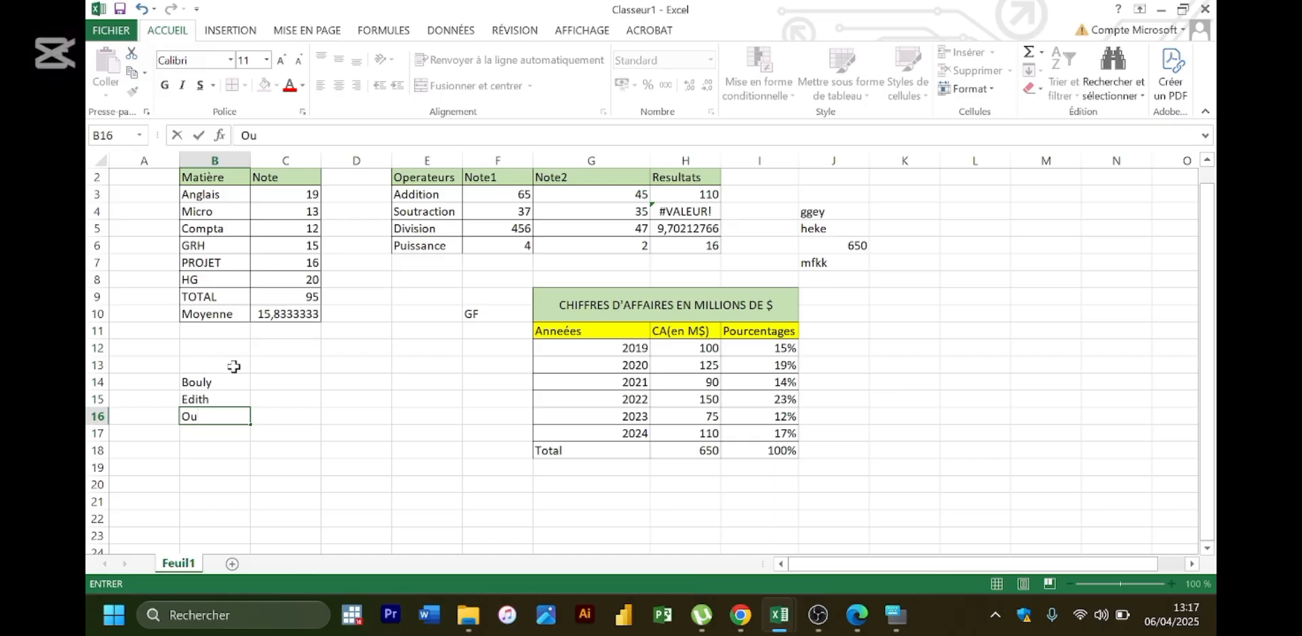
type("mou(Poupée")
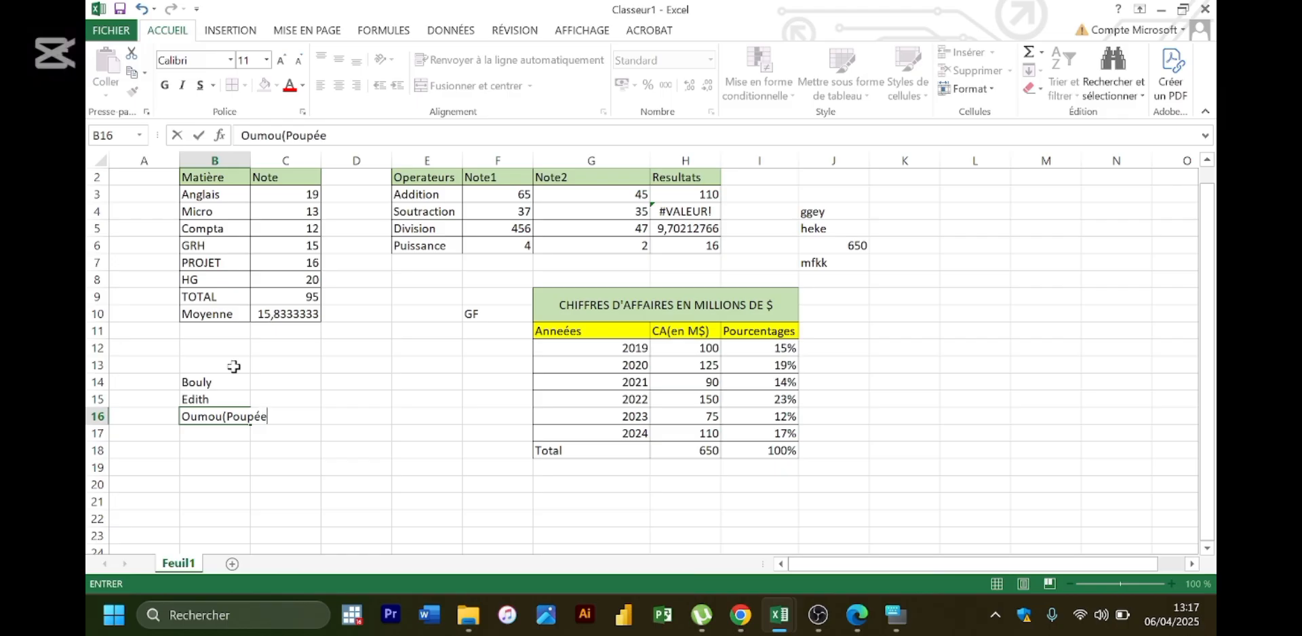
type("°")
key("Return")
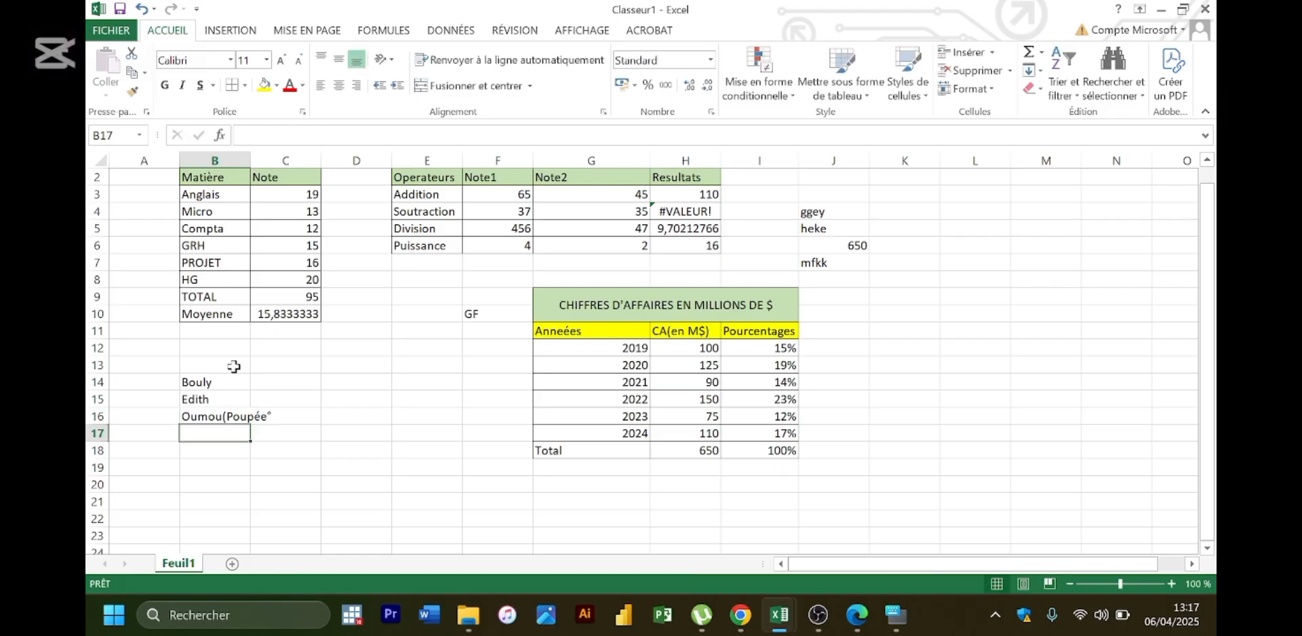
- Correct the third student's entry in B16 by replacing the stray degree sign at its end with a closing parenthesis
left_click(248, 417)
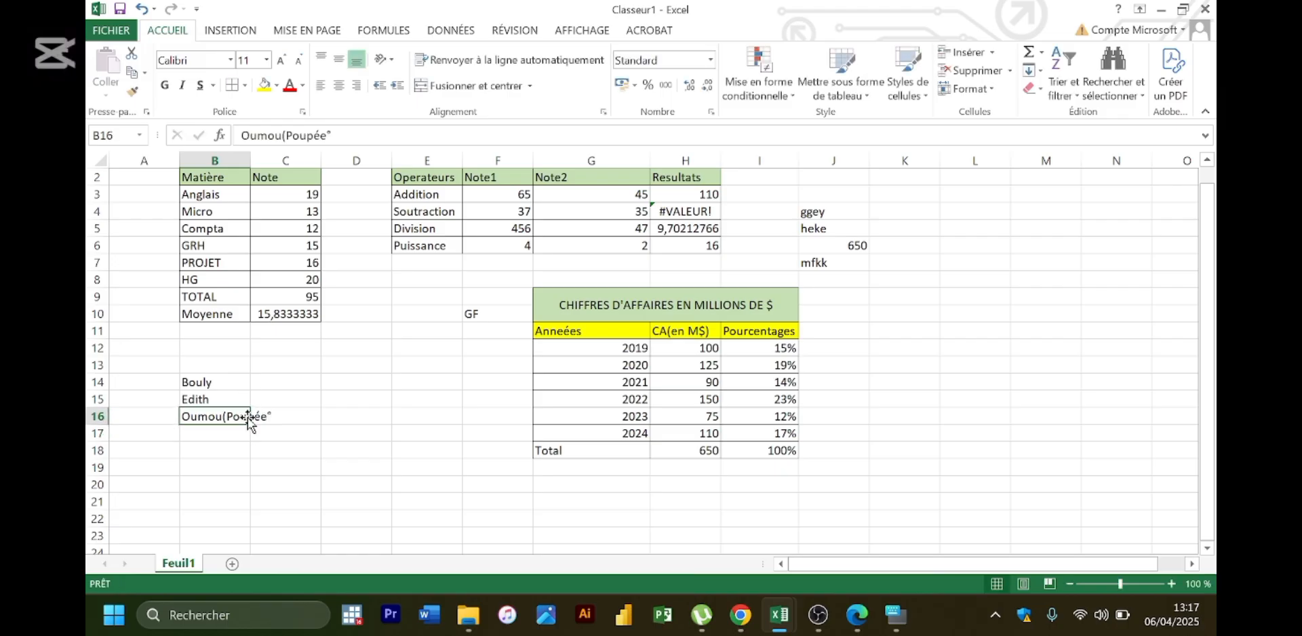
key("Right")
key("Right")
key("Right")
key("Right")
left_click(246, 416)
double_click(241, 417)
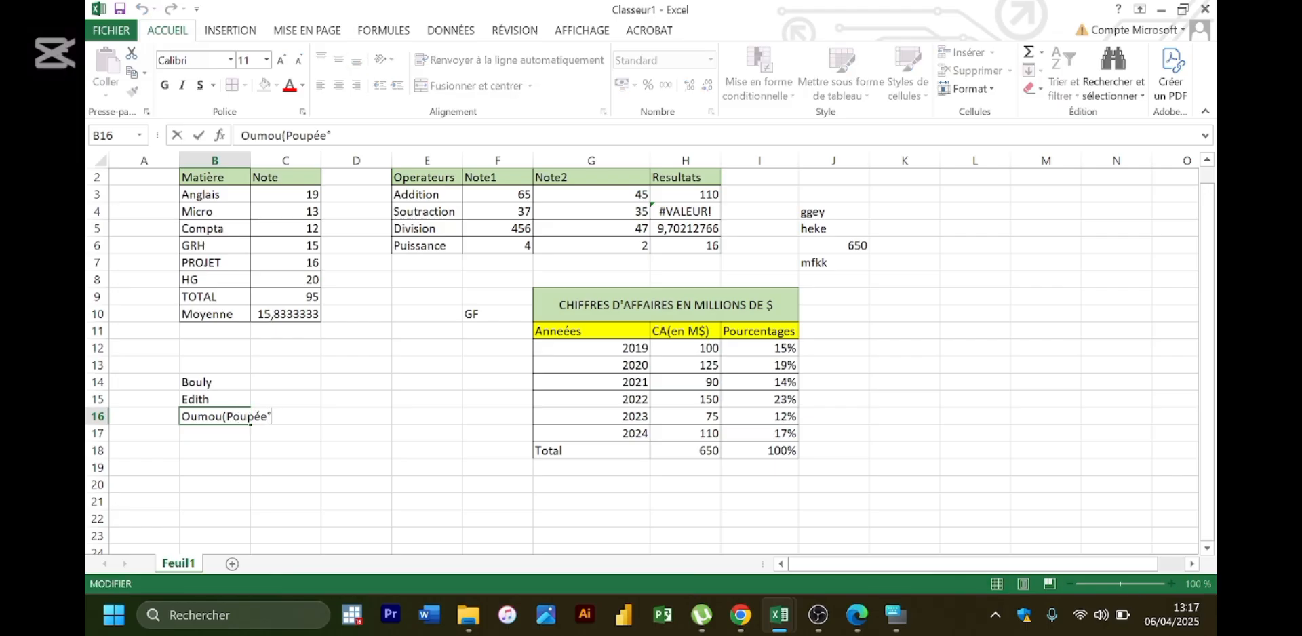
key("BackSpace")
type(")")
key("Return")
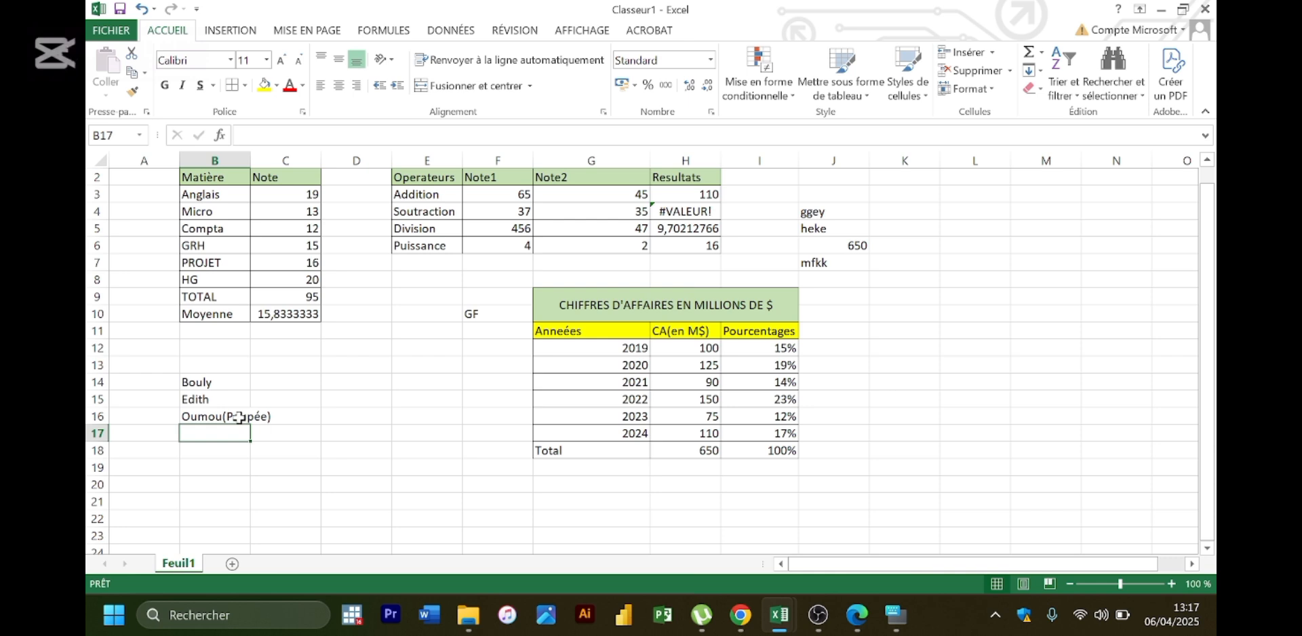
- Enter three more student names in cells B17 to B19
type("Bamba")
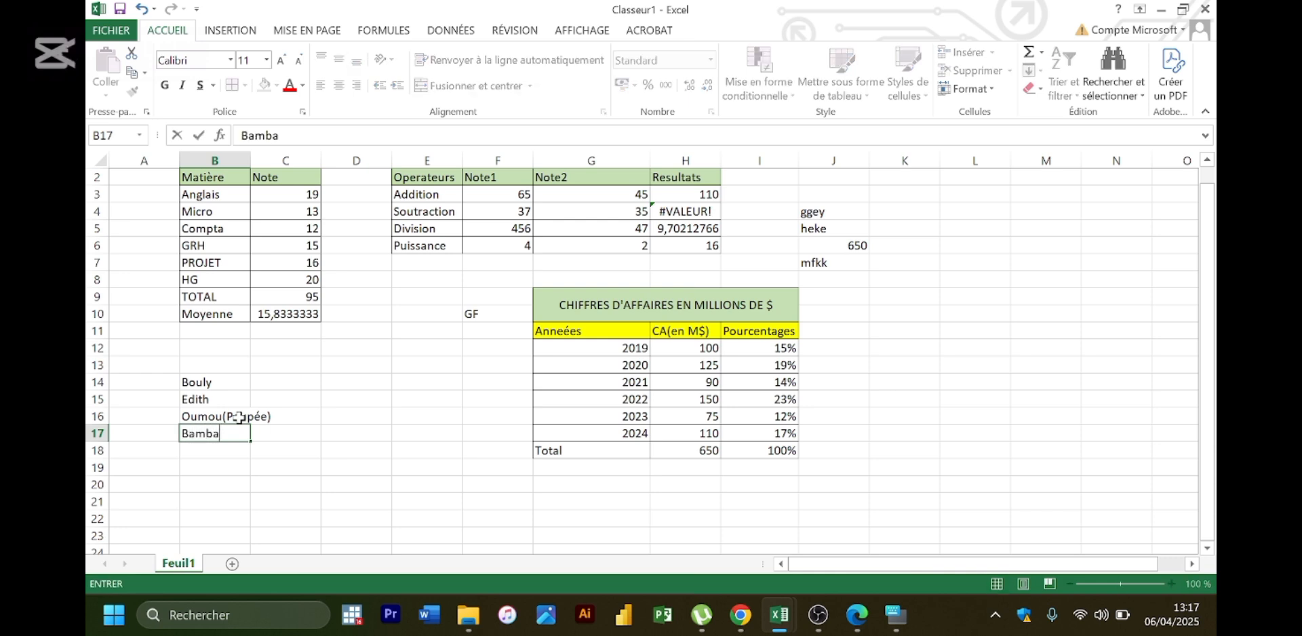
key("Return")
type("K")
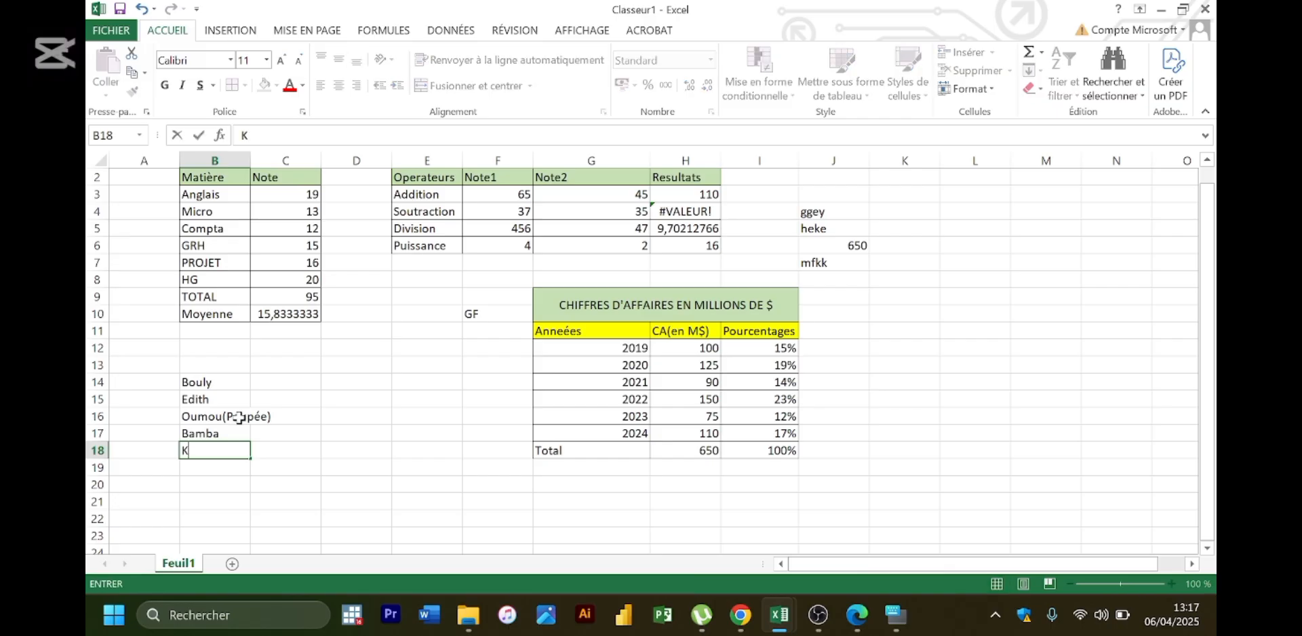
type("hadim")
key("Return")
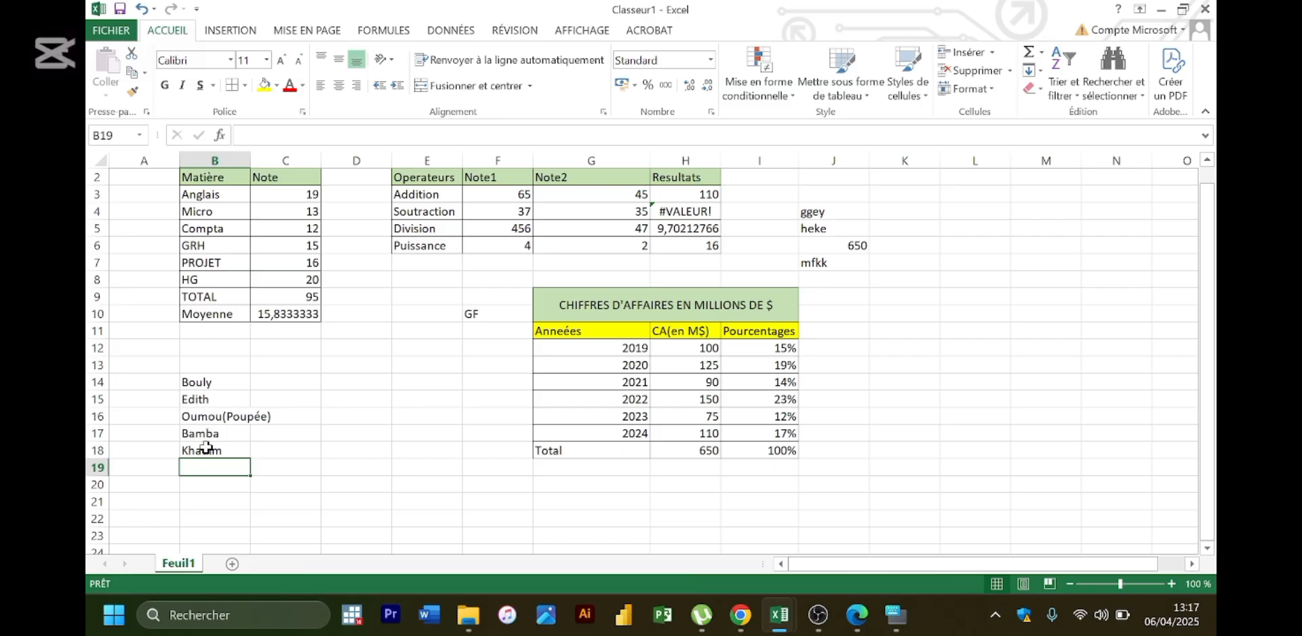
type("Baba")
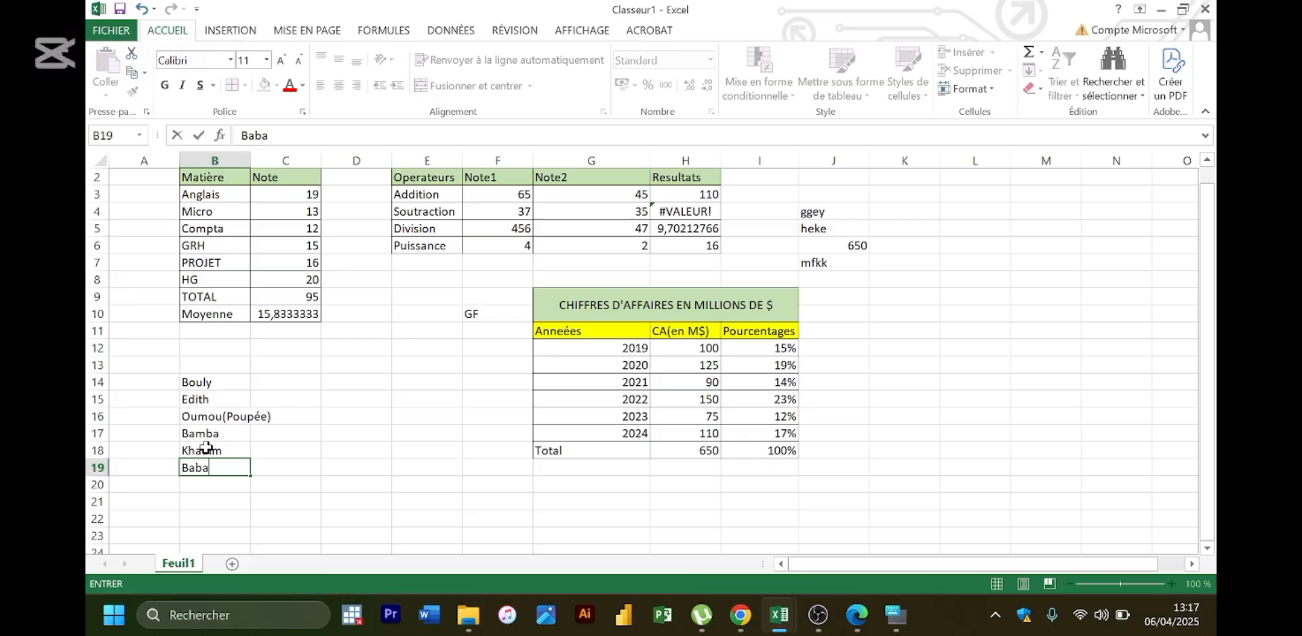
key("BackSpace")
type("acar")
key("Return")
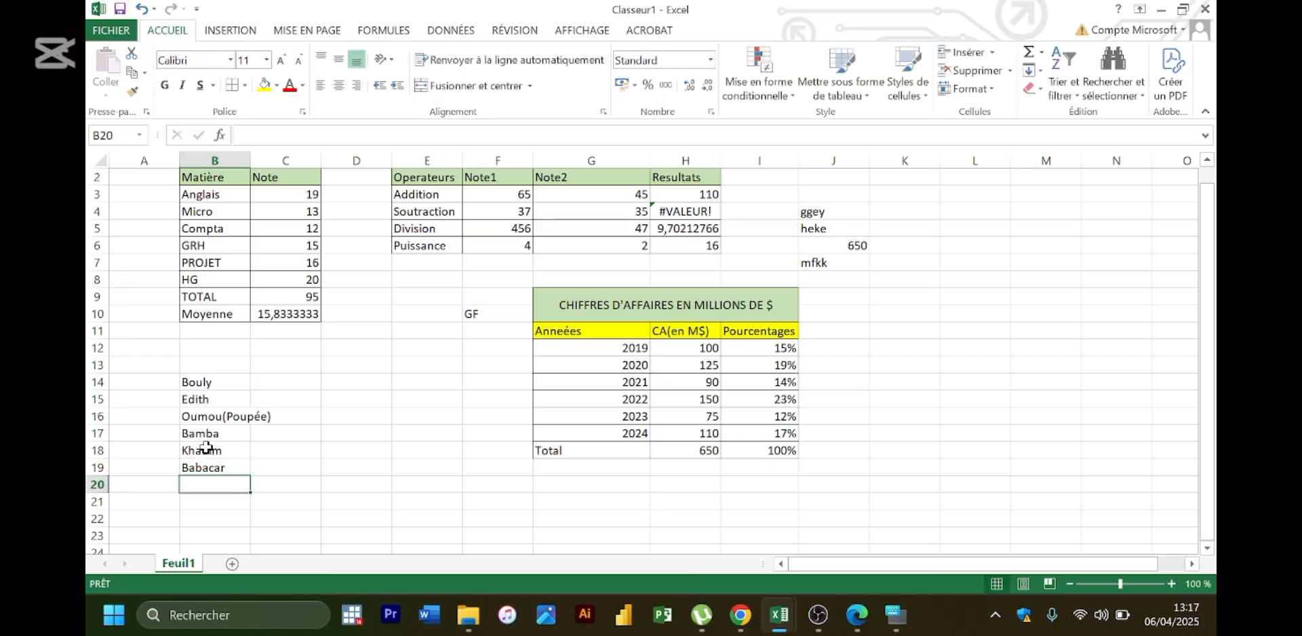
- Add the headers Eleves, Notes and Appréciation in B13:D13 above the student list and widen column B to fit the names
left_click(214, 376)
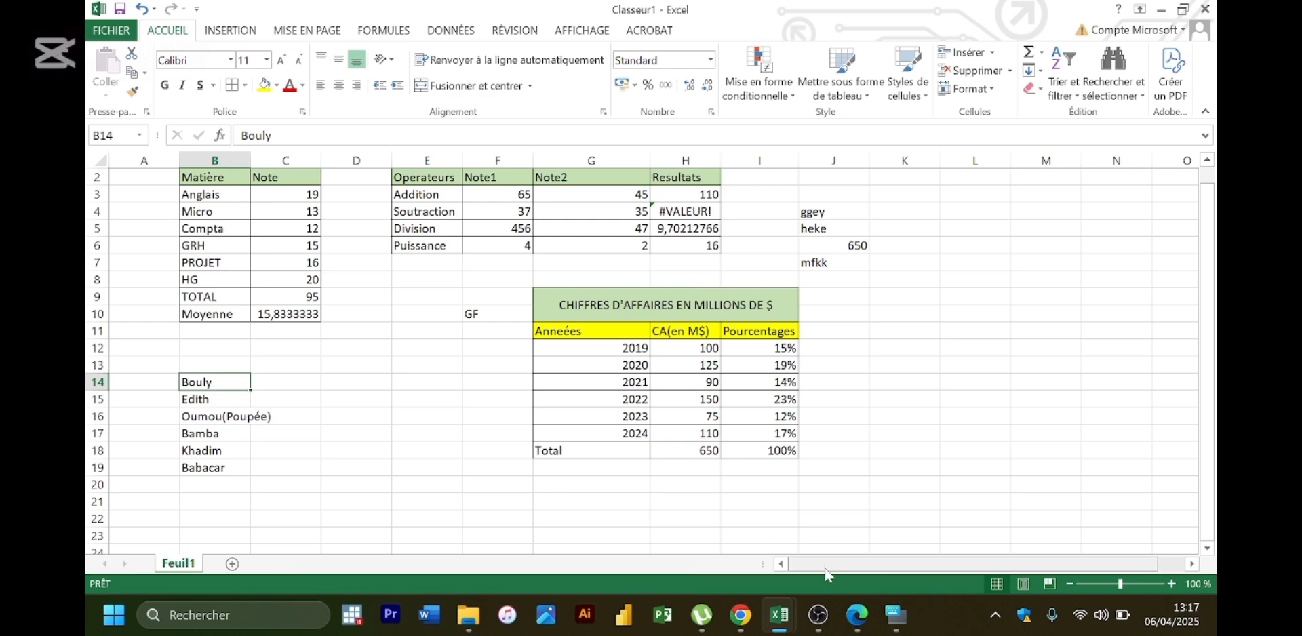
left_click(857, 614)
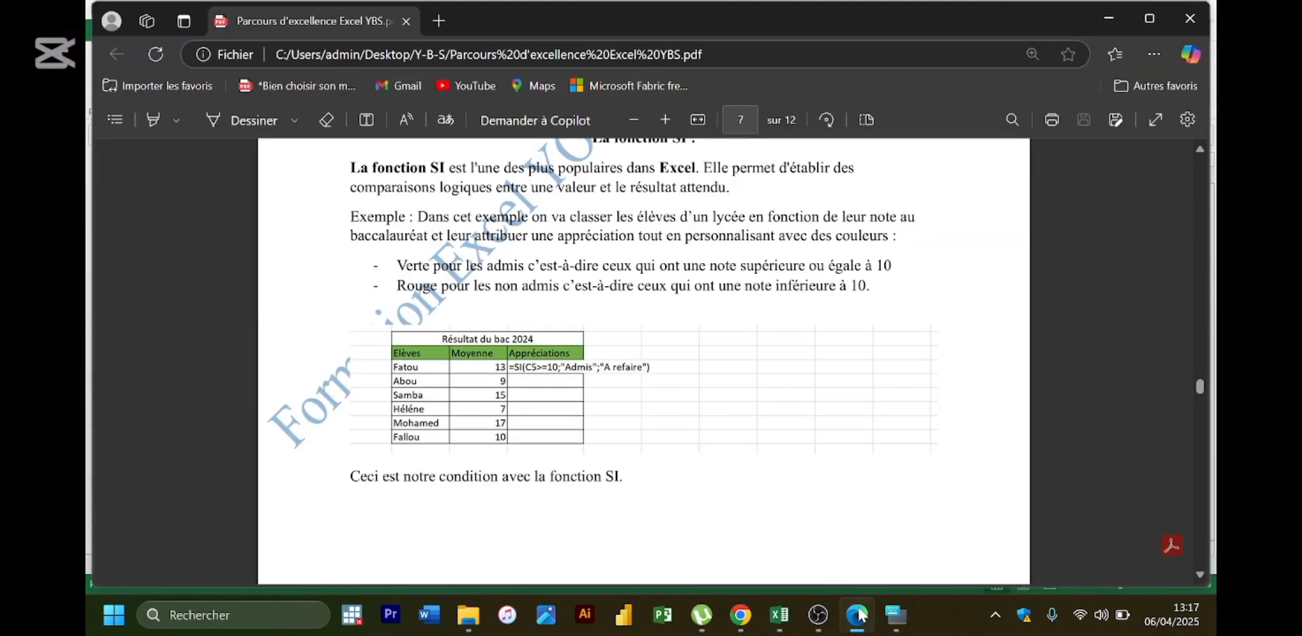
left_click(857, 615)
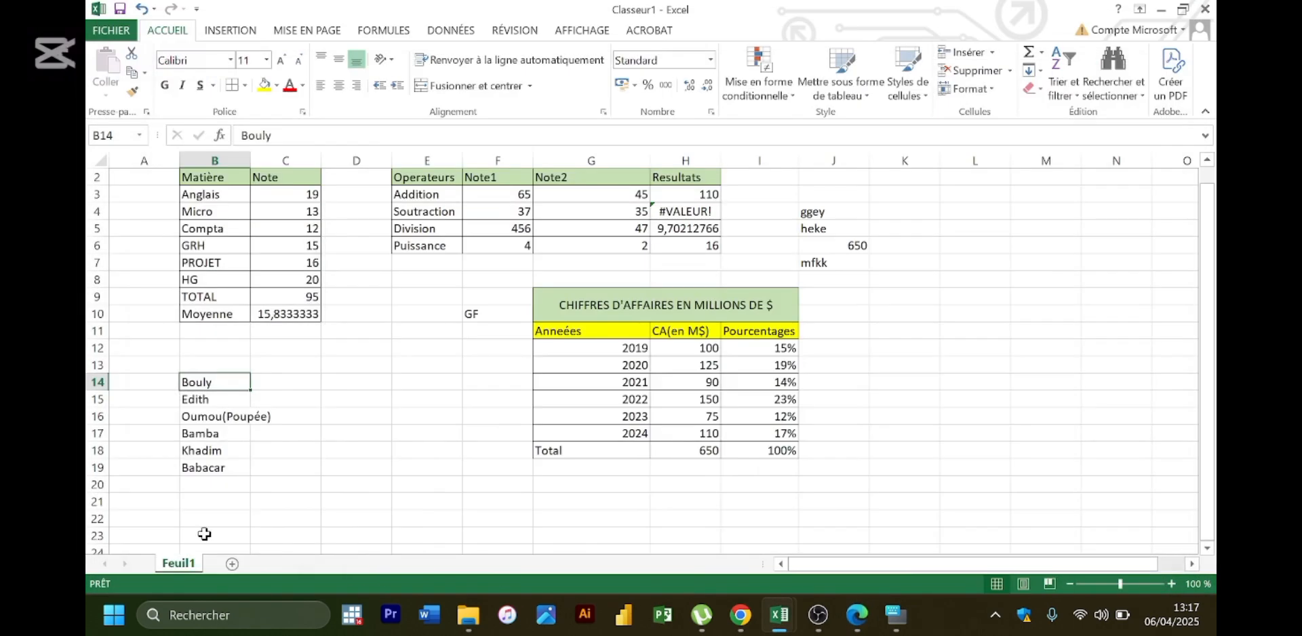
left_click(198, 363)
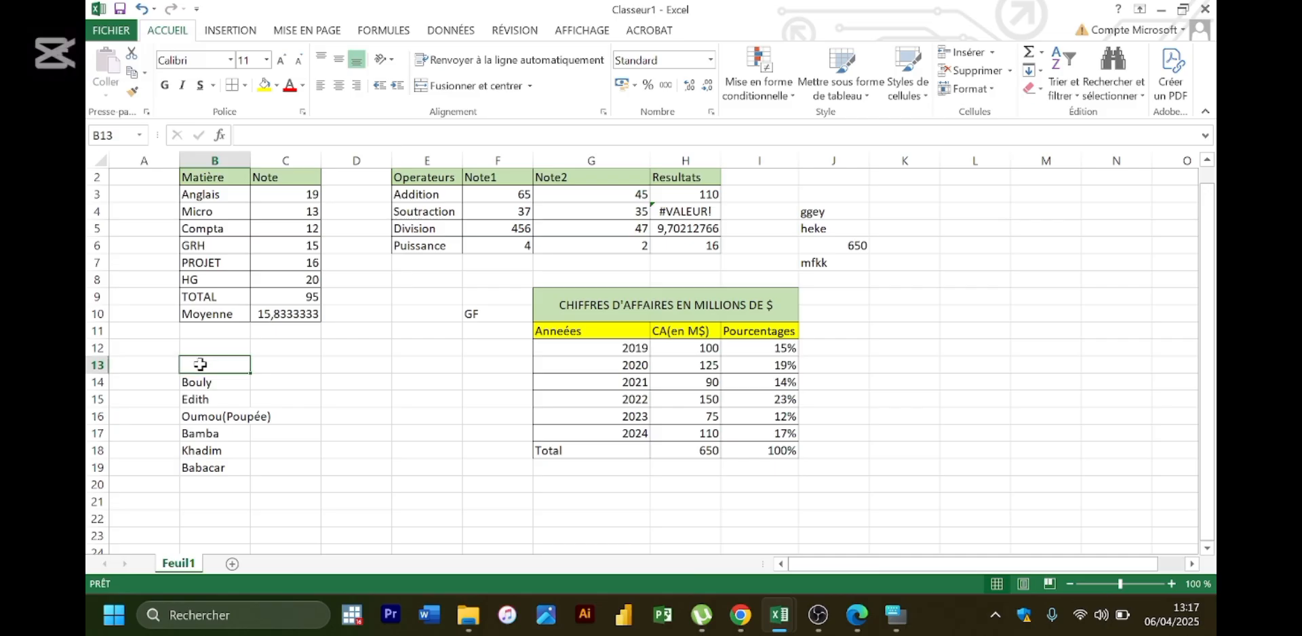
type("Eleves")
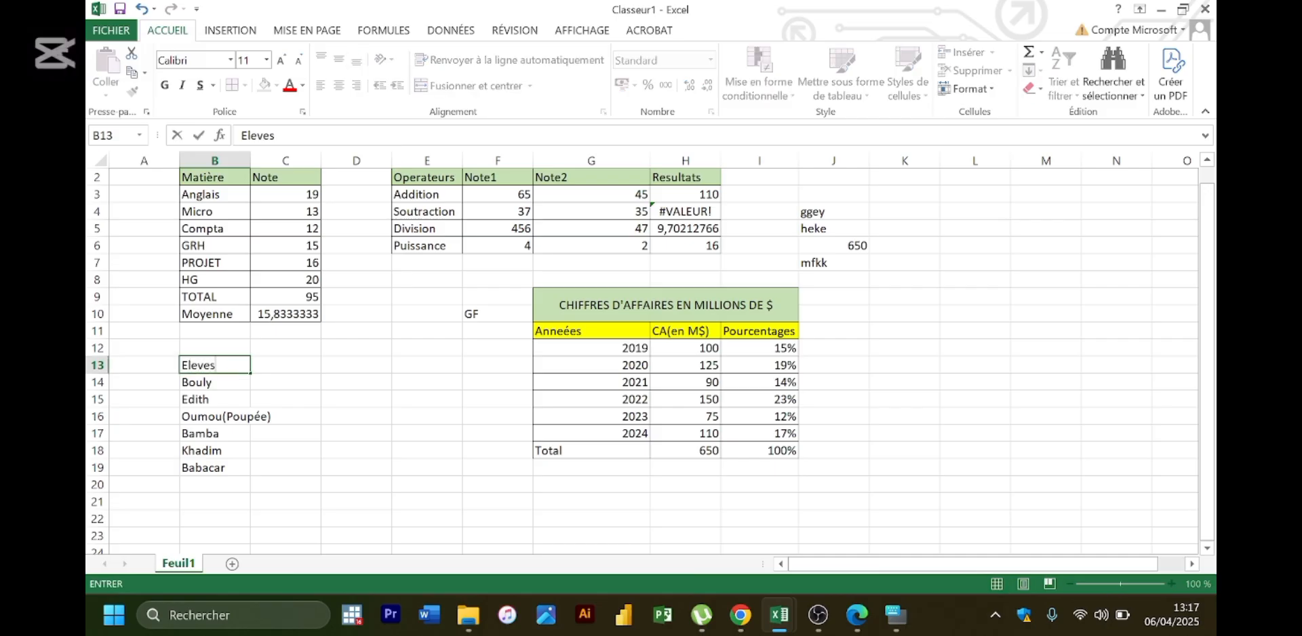
key("Tab")
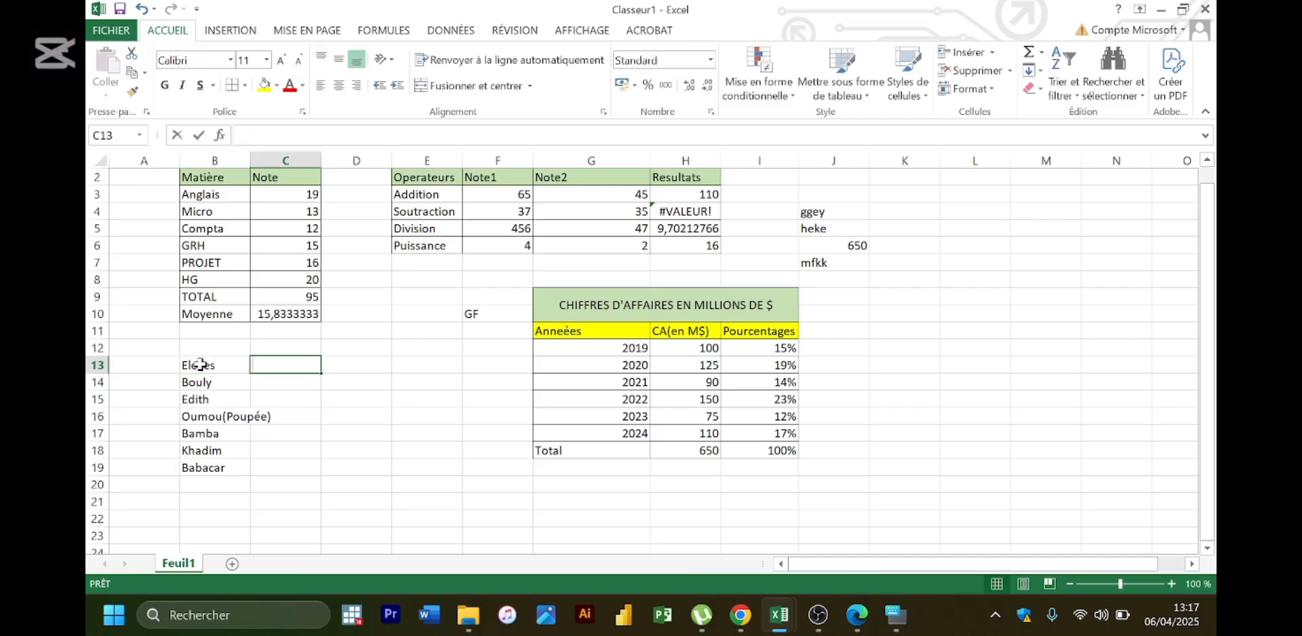
type("Notes")
key("Tab")
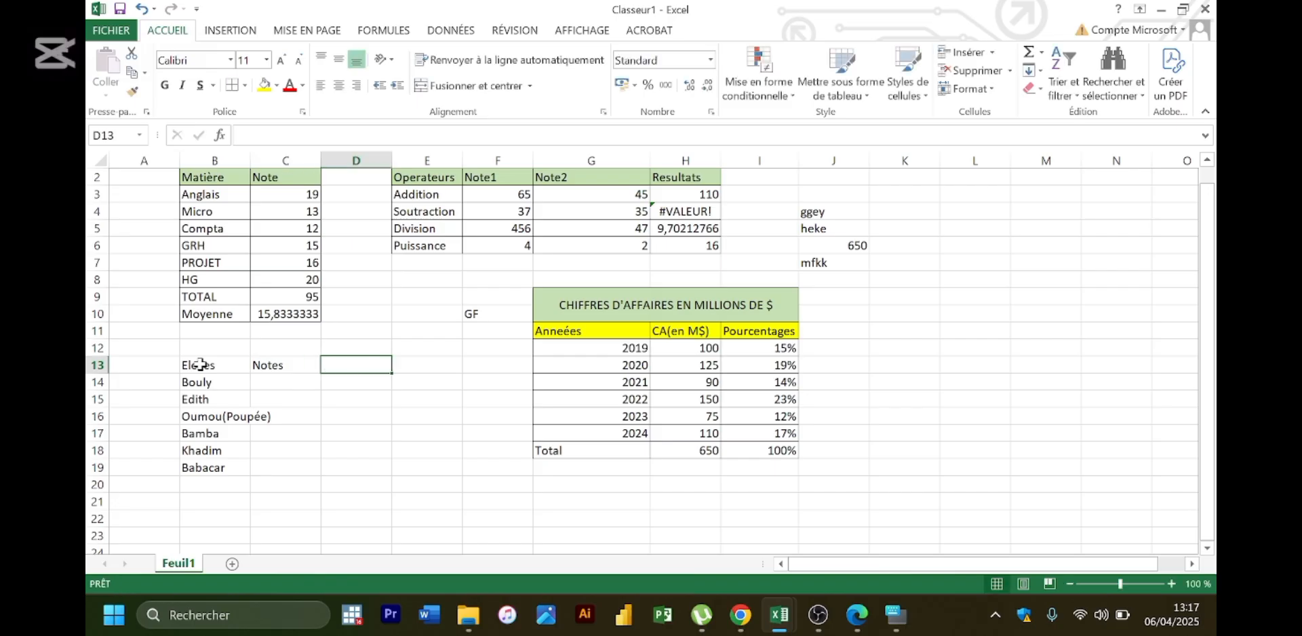
type("Appréc")
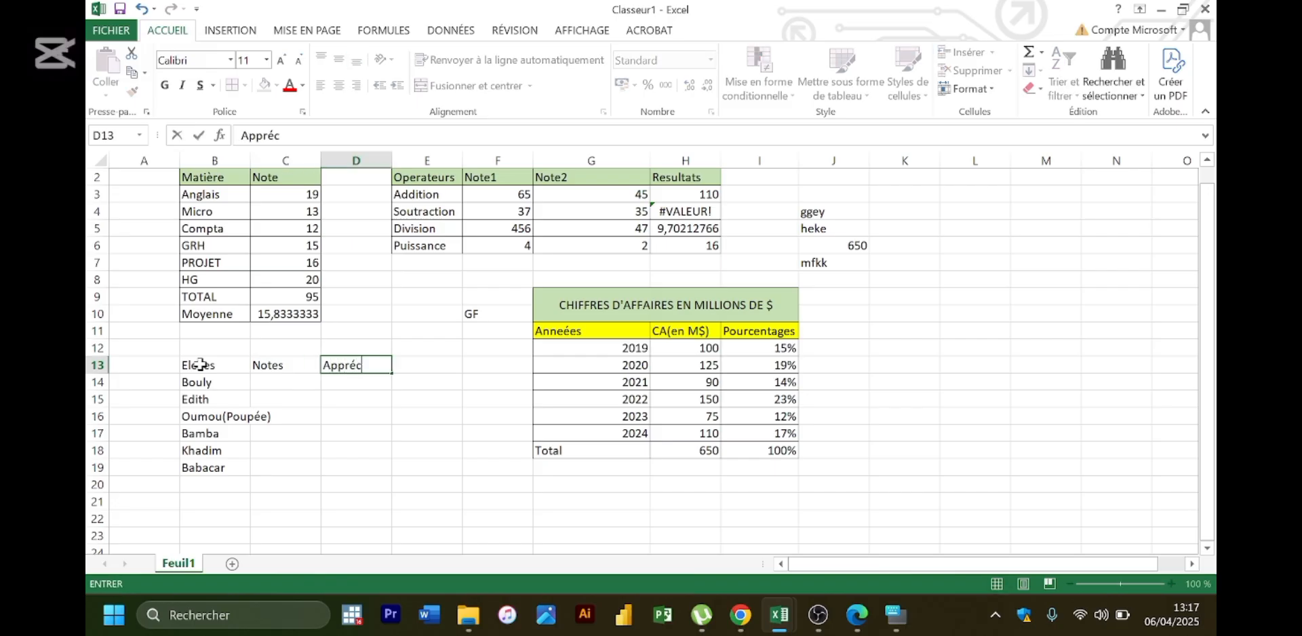
type("iation")
key("Return")
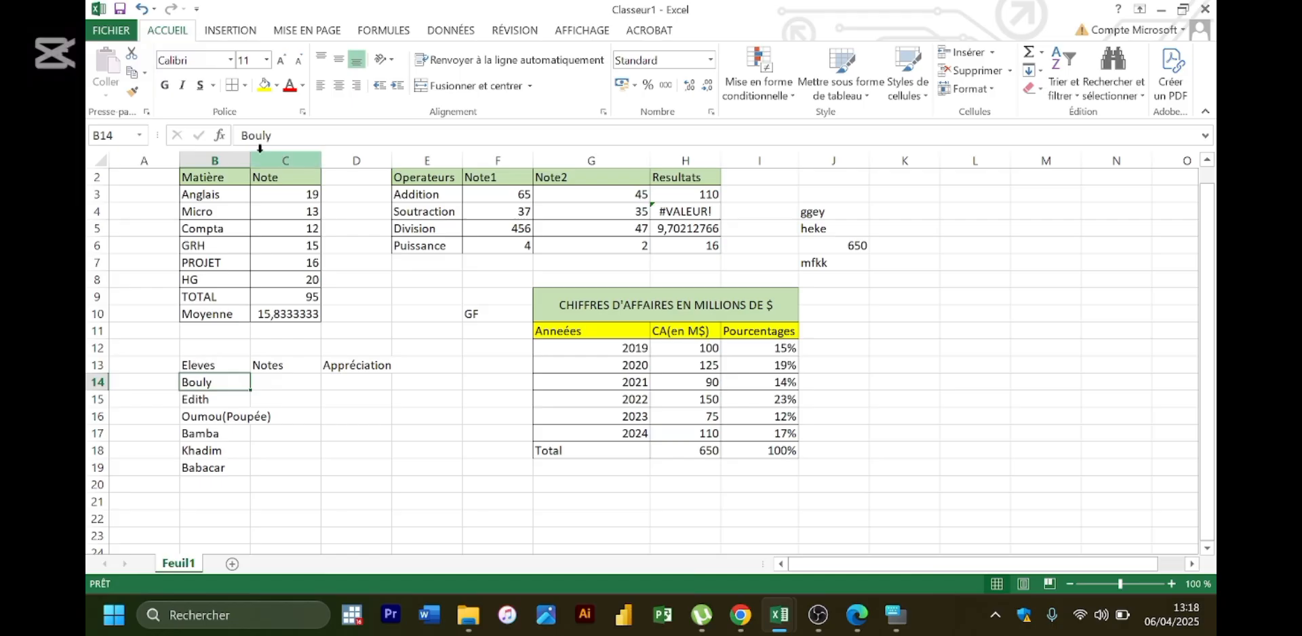
left_click_drag(252, 151, 275, 151)
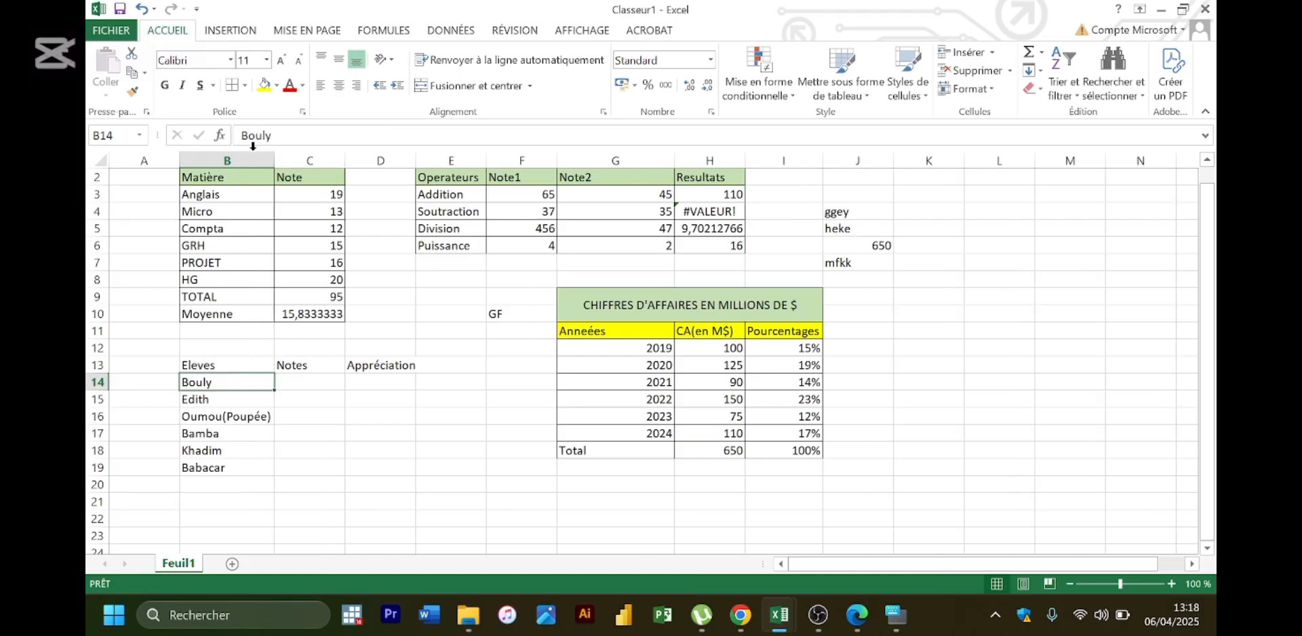
- Check the title in the PDF example and enter "Résultats du BAC 2024" in B12 above the headers
left_click(233, 347)
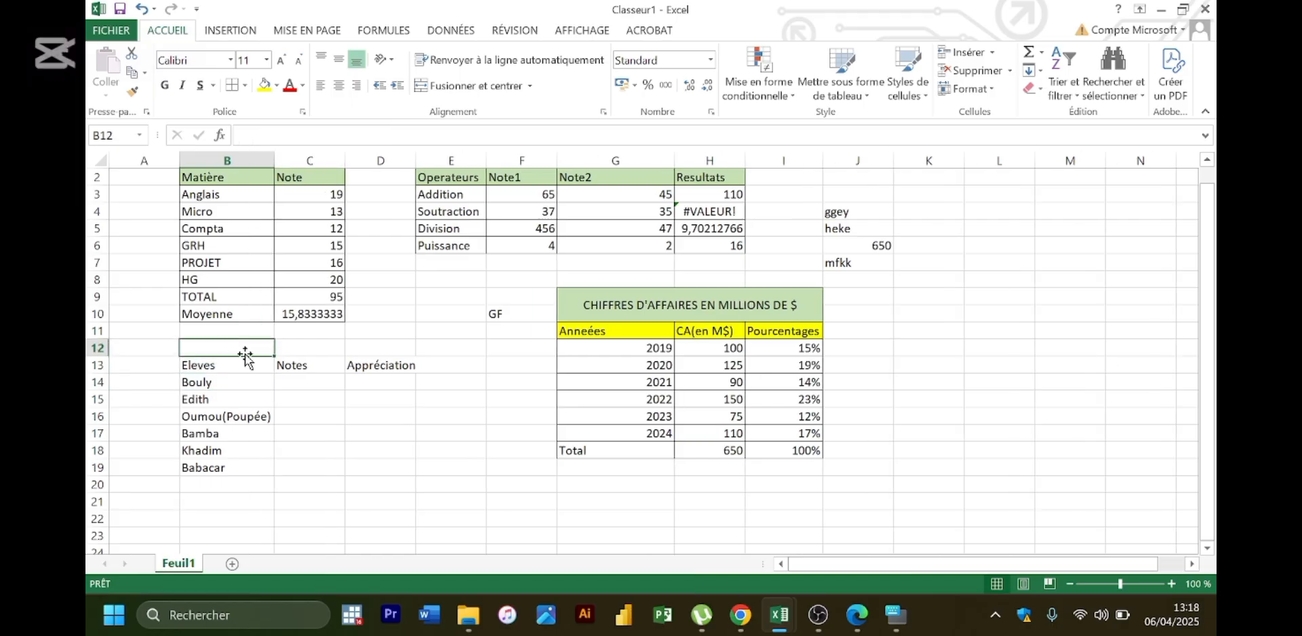
left_click(854, 625)
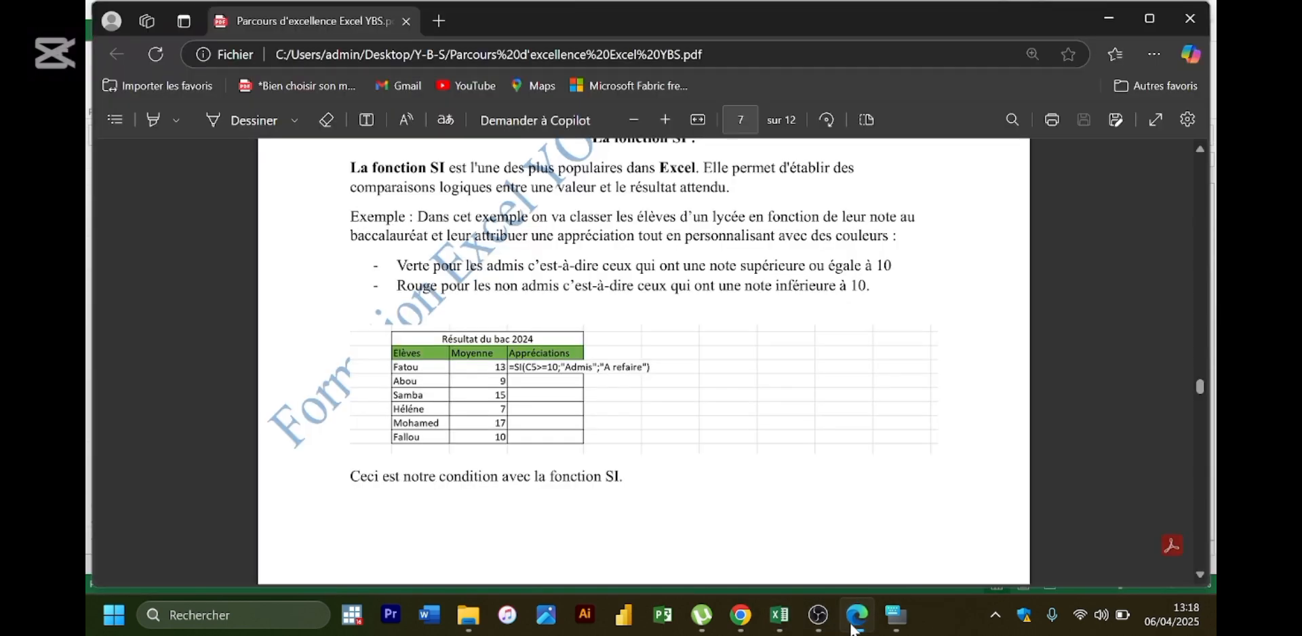
left_click(854, 626)
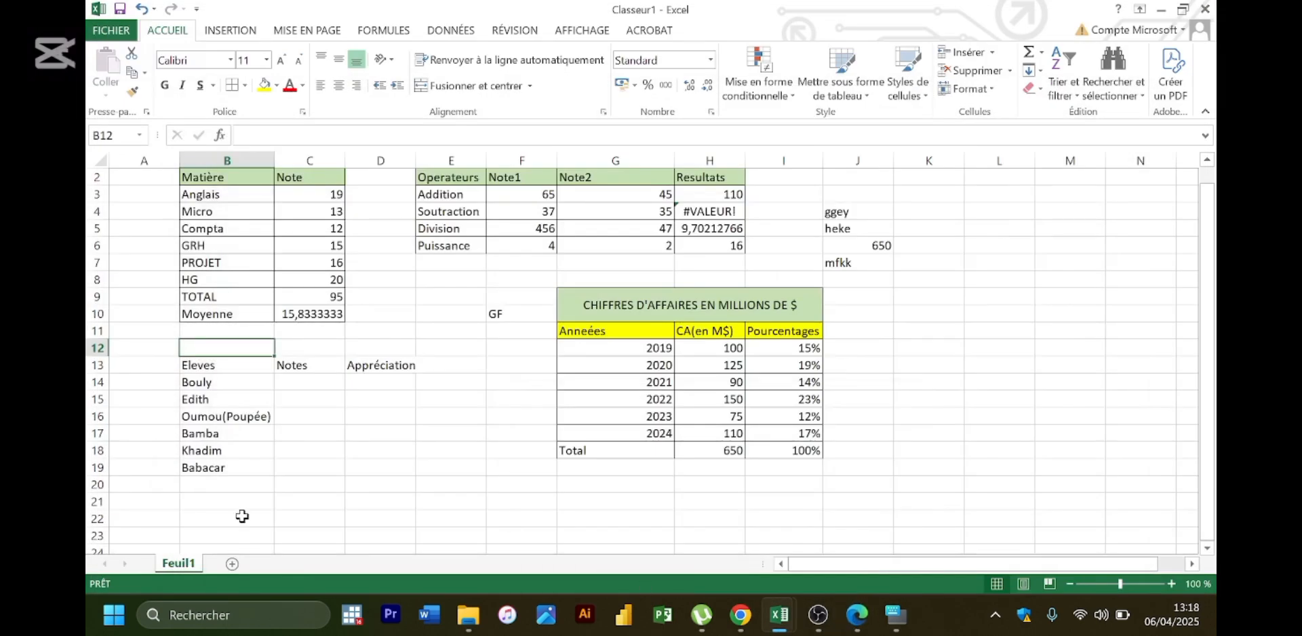
type("Ré")
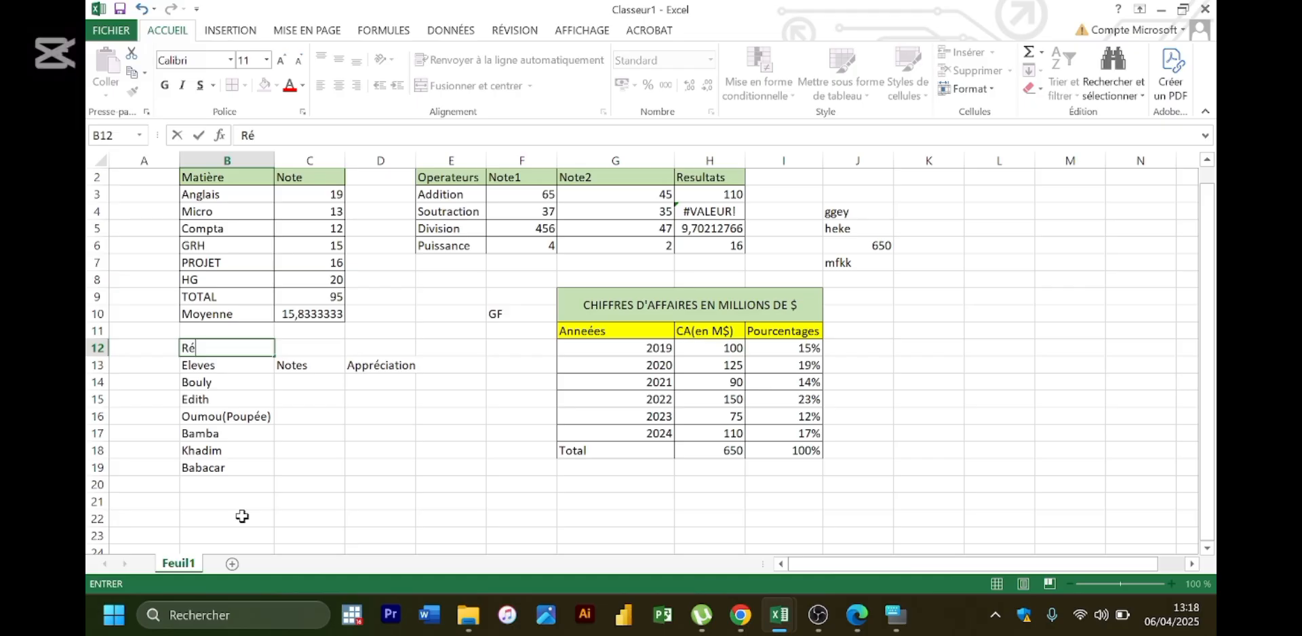
type("sultats du B")
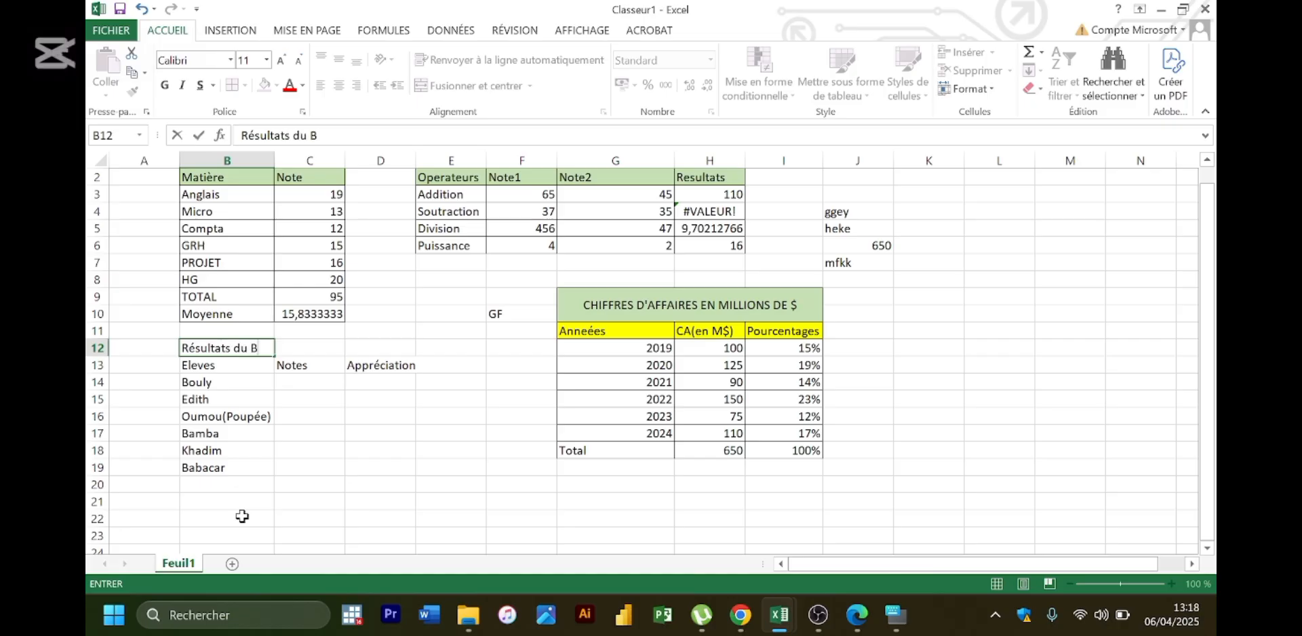
type("AC 2024")
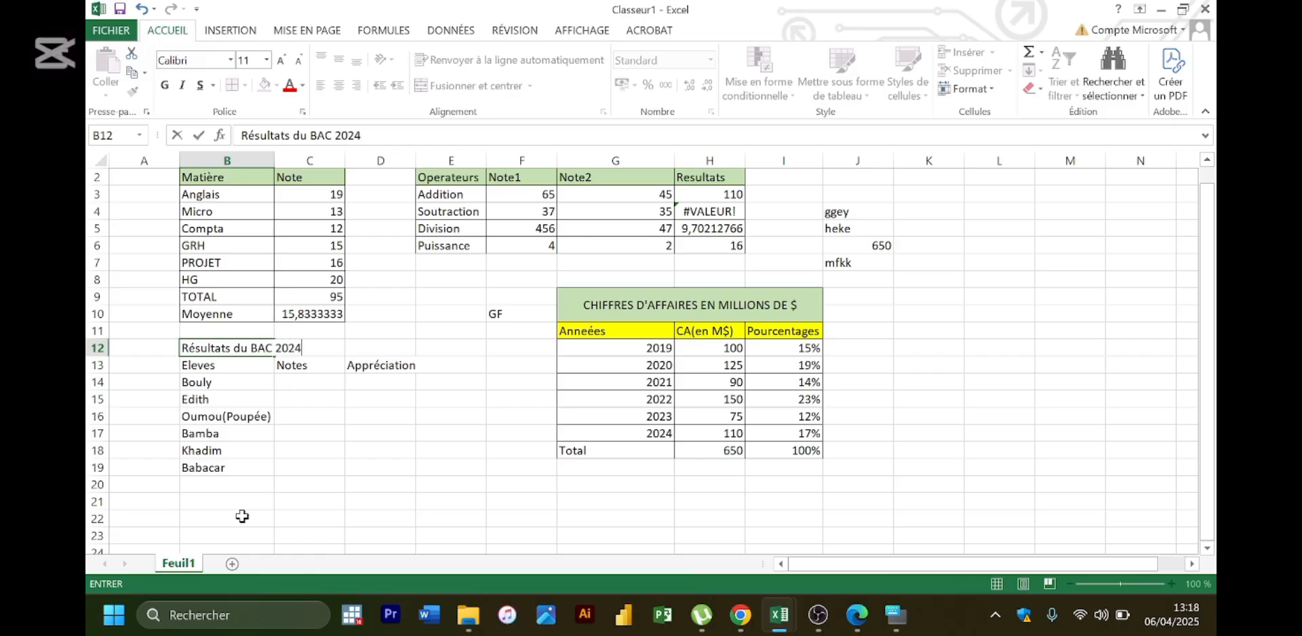
key("Return")
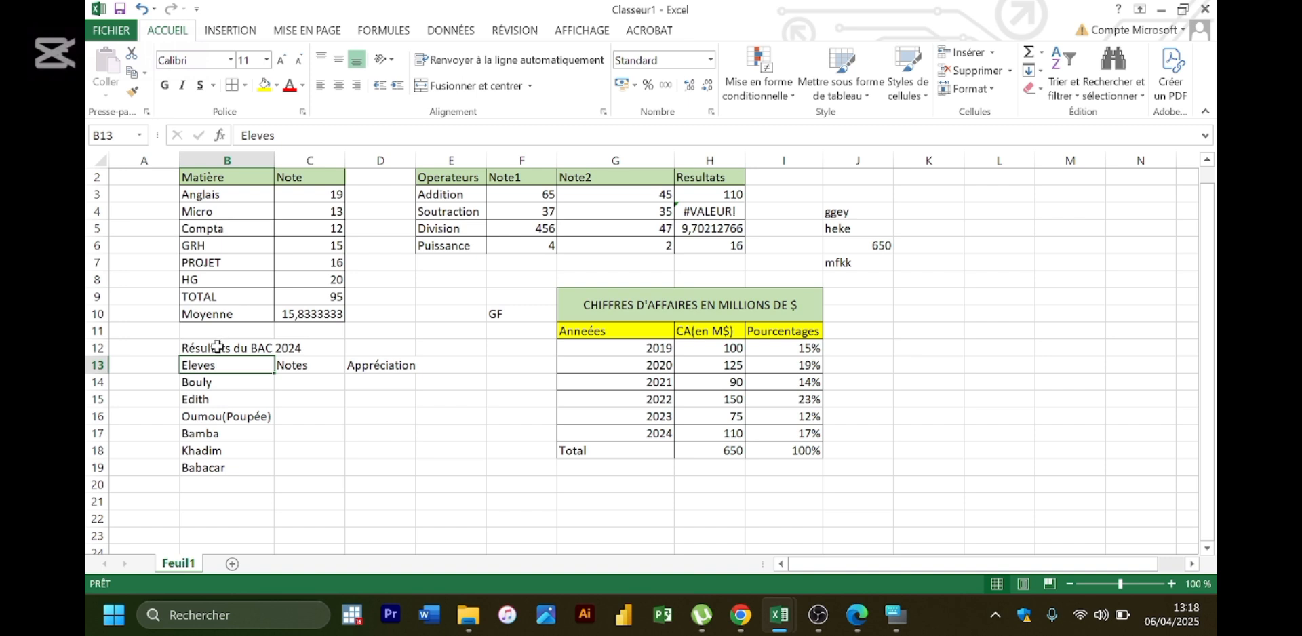
- Apply borders to all cells of the results table, B12:D19
left_click(261, 350)
left_click_drag(261, 350, 413, 464)
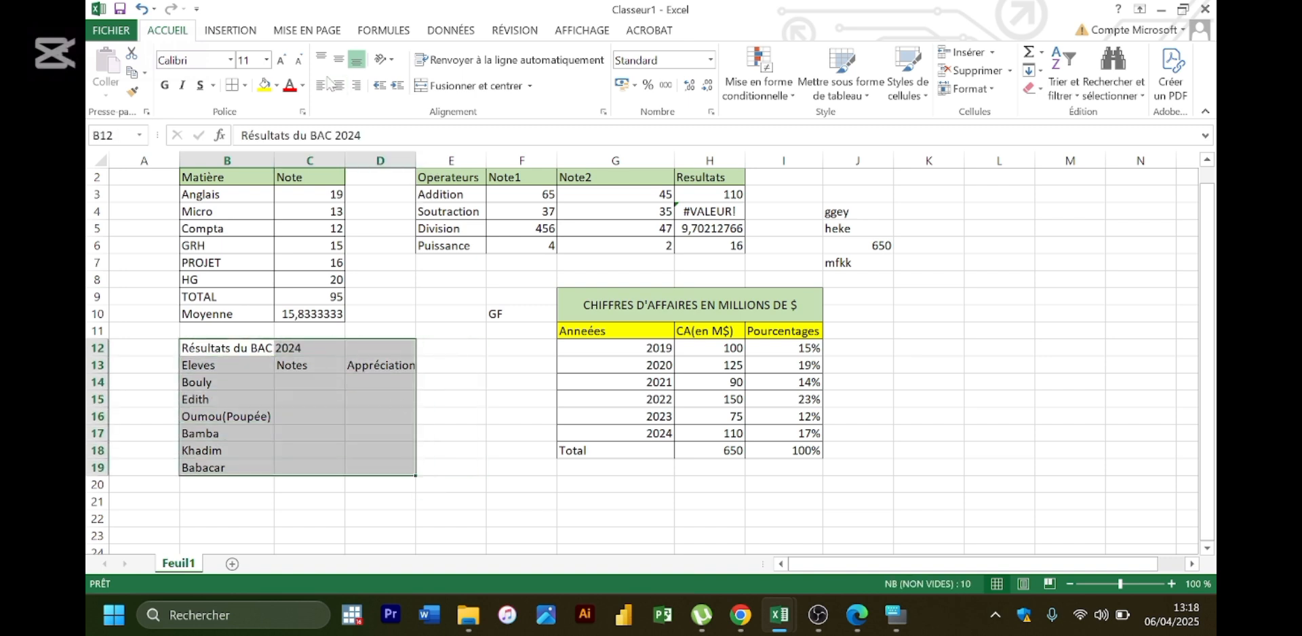
left_click(238, 85)
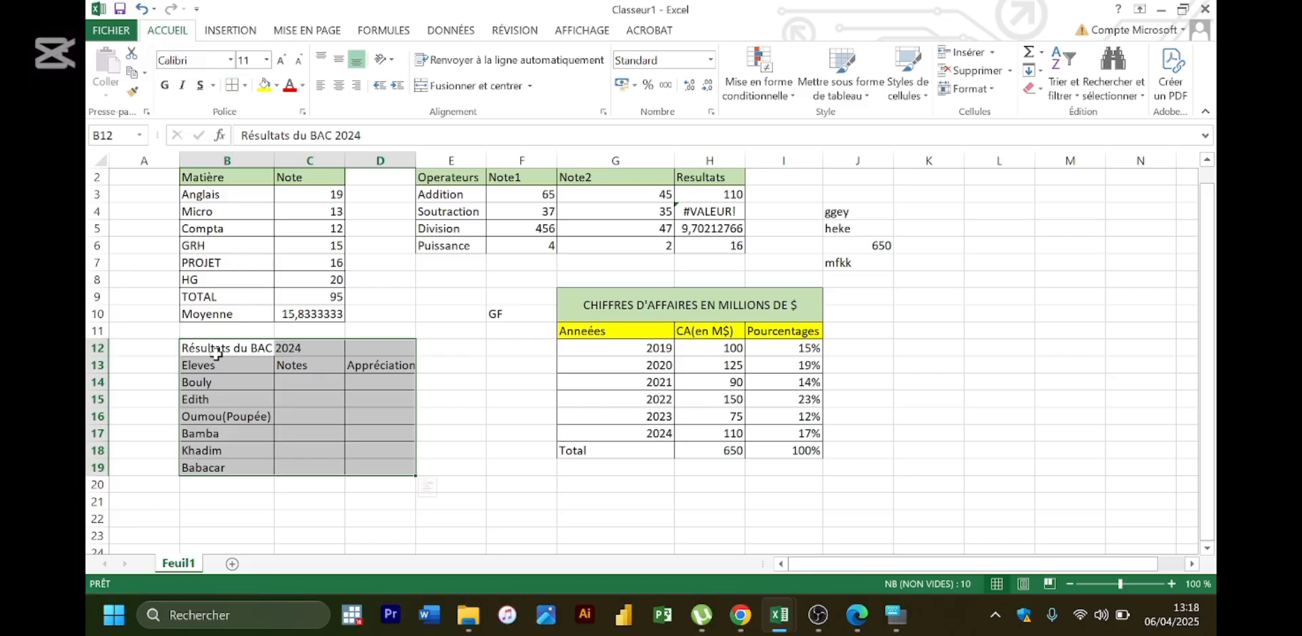
- Merge and center the title "Résultats du BAC 2024" across B12:D12 and auto-fit column D to the Appréciation header
left_click_drag(217, 352, 366, 351)
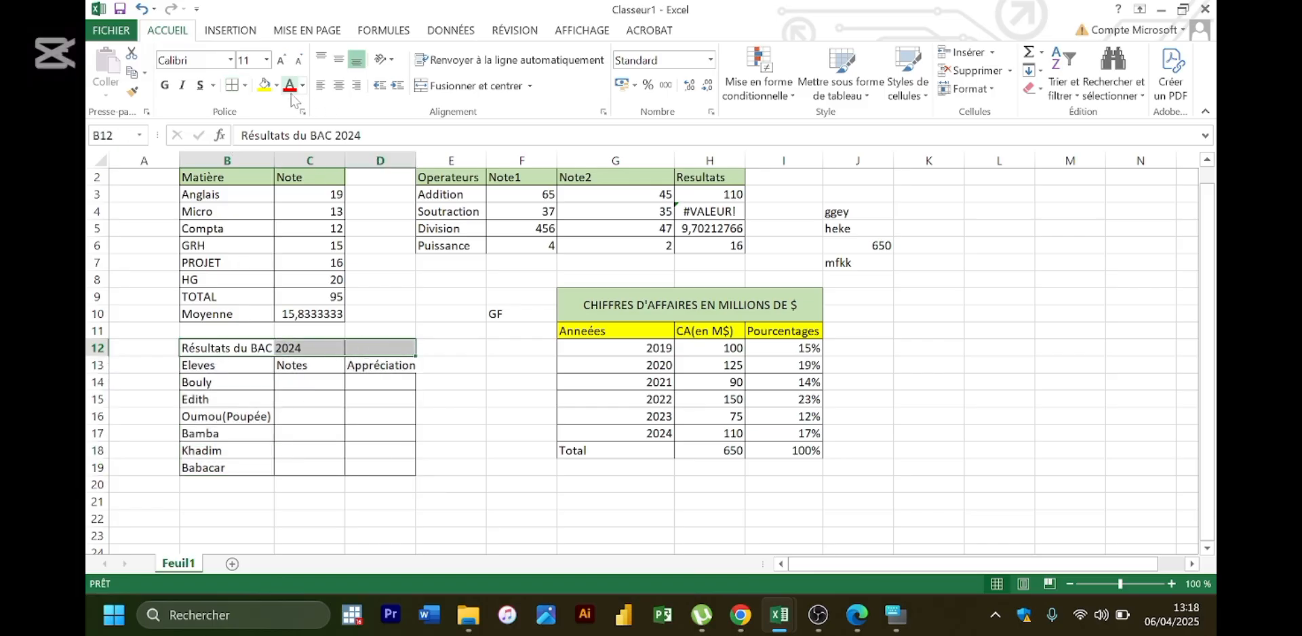
left_click(468, 85)
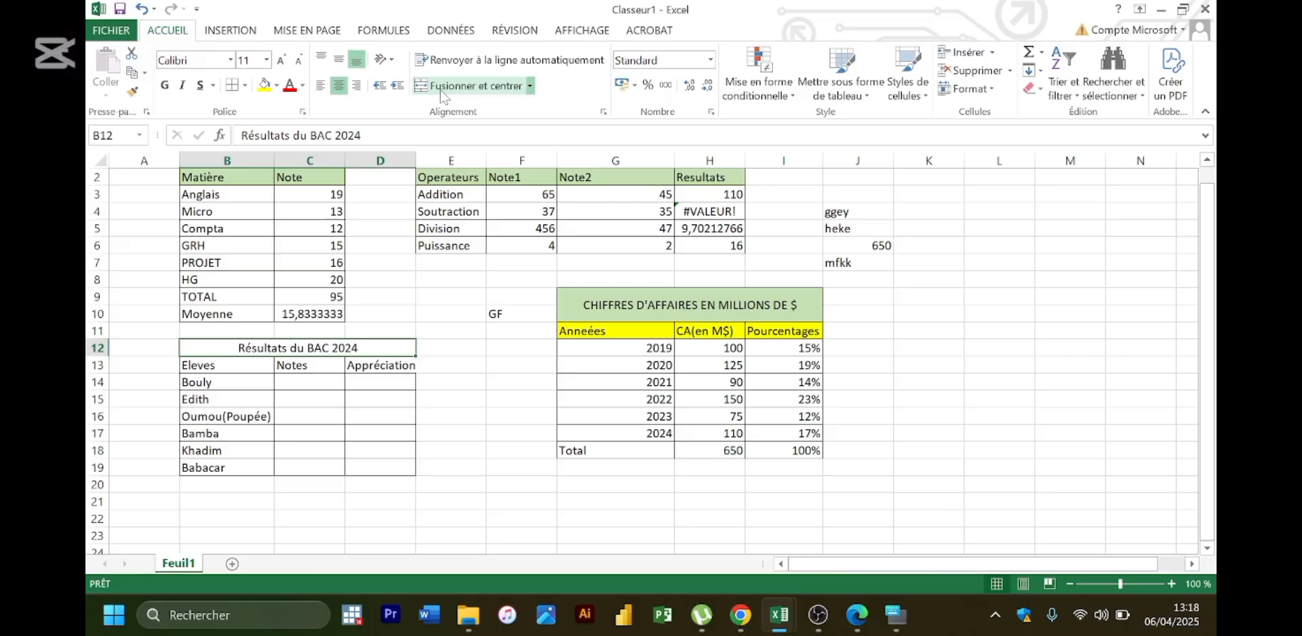
left_click(454, 380)
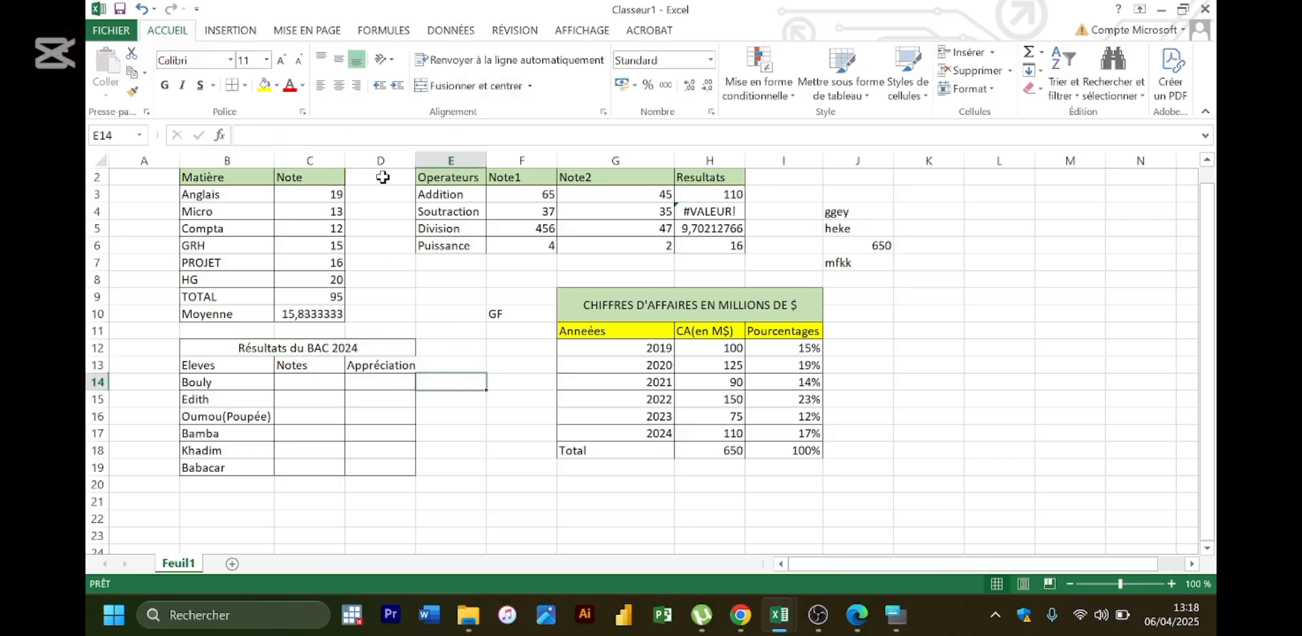
double_click(415, 160)
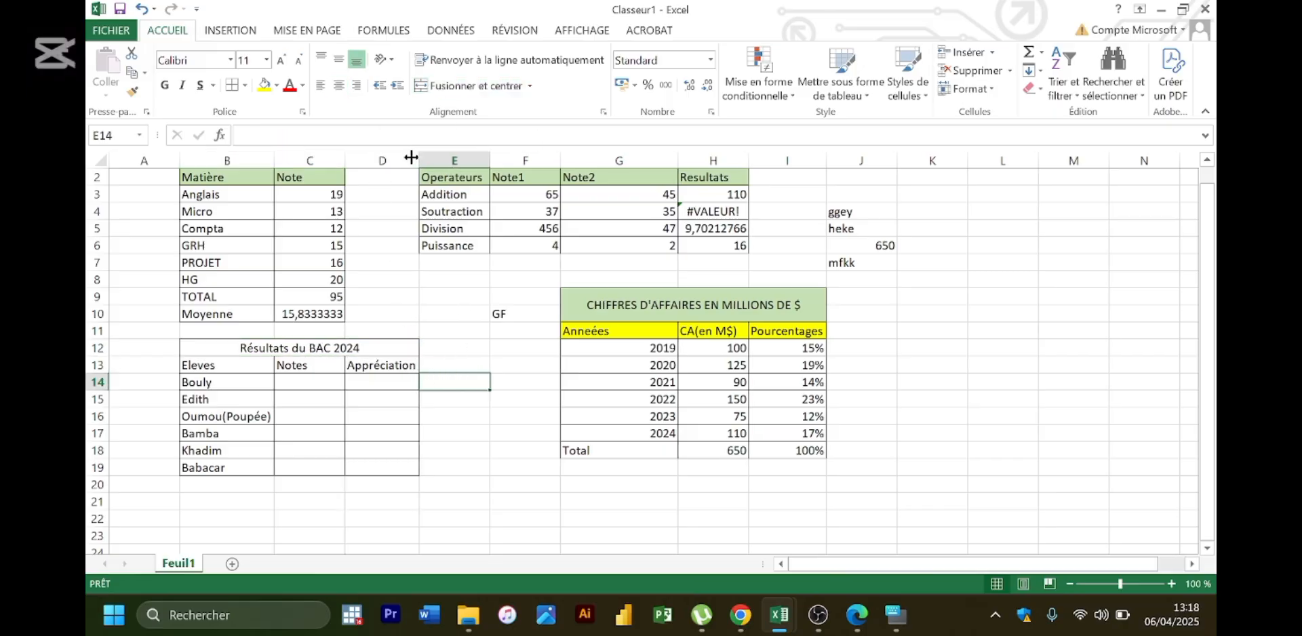
left_click(478, 437)
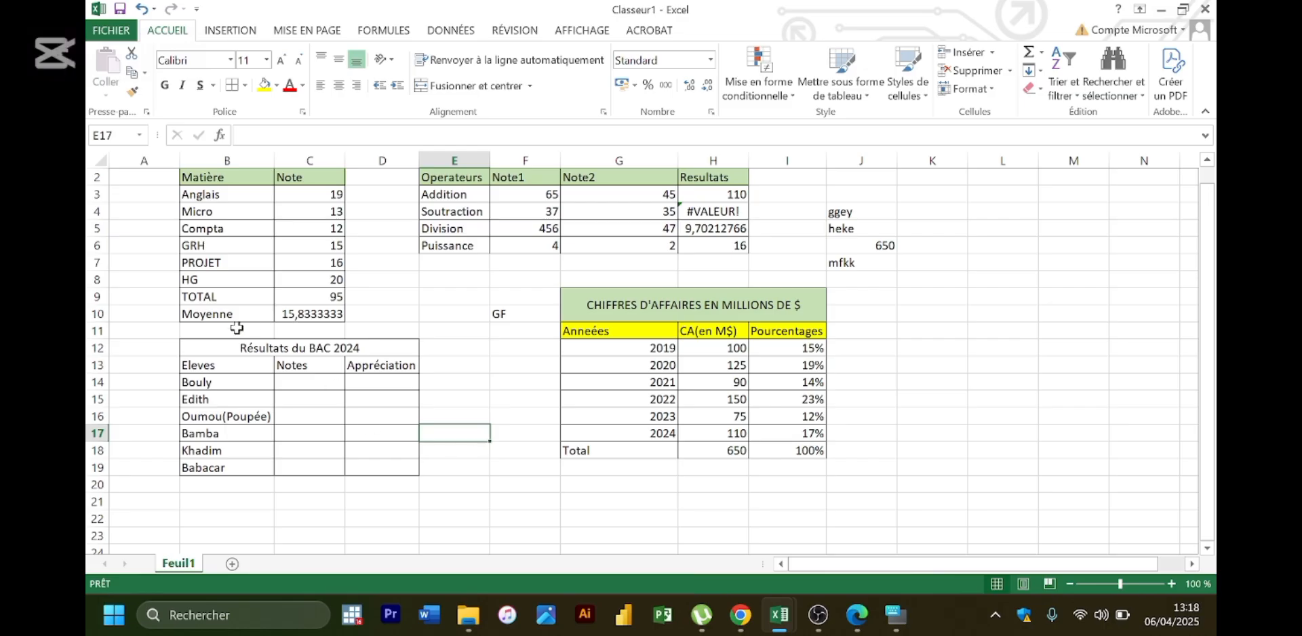
- Fill the header cells Eleves, Notes and Appréciation in B13:D13 with yellow
left_click(220, 342)
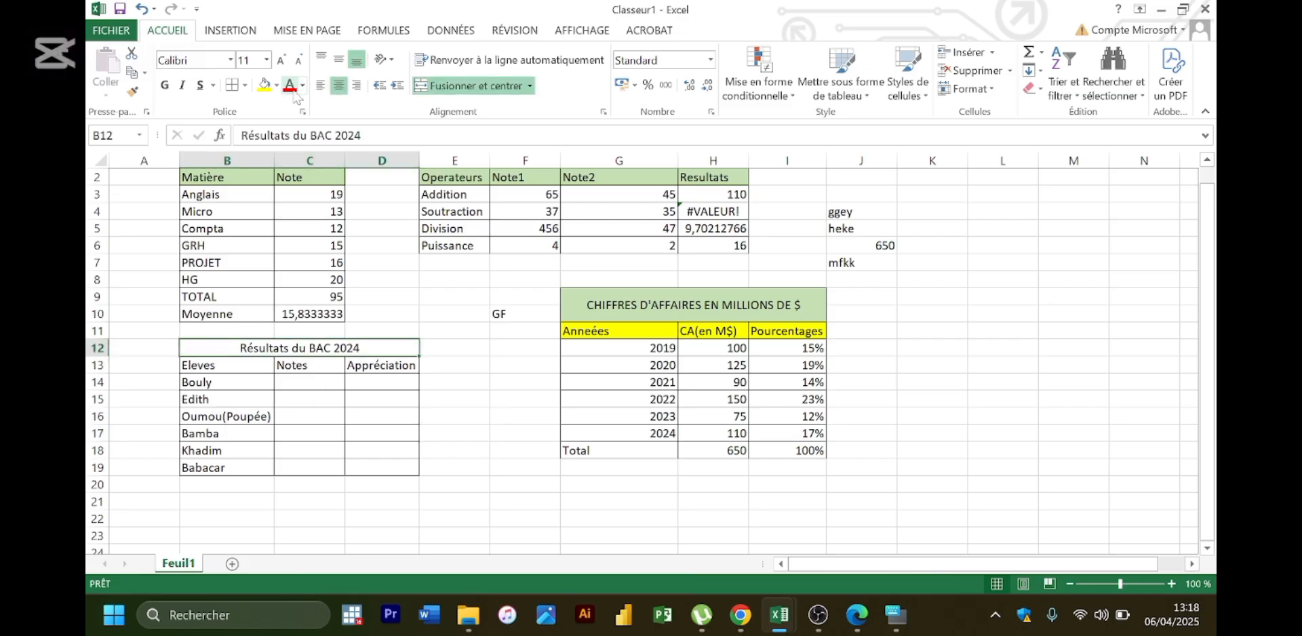
left_click_drag(215, 364, 354, 365)
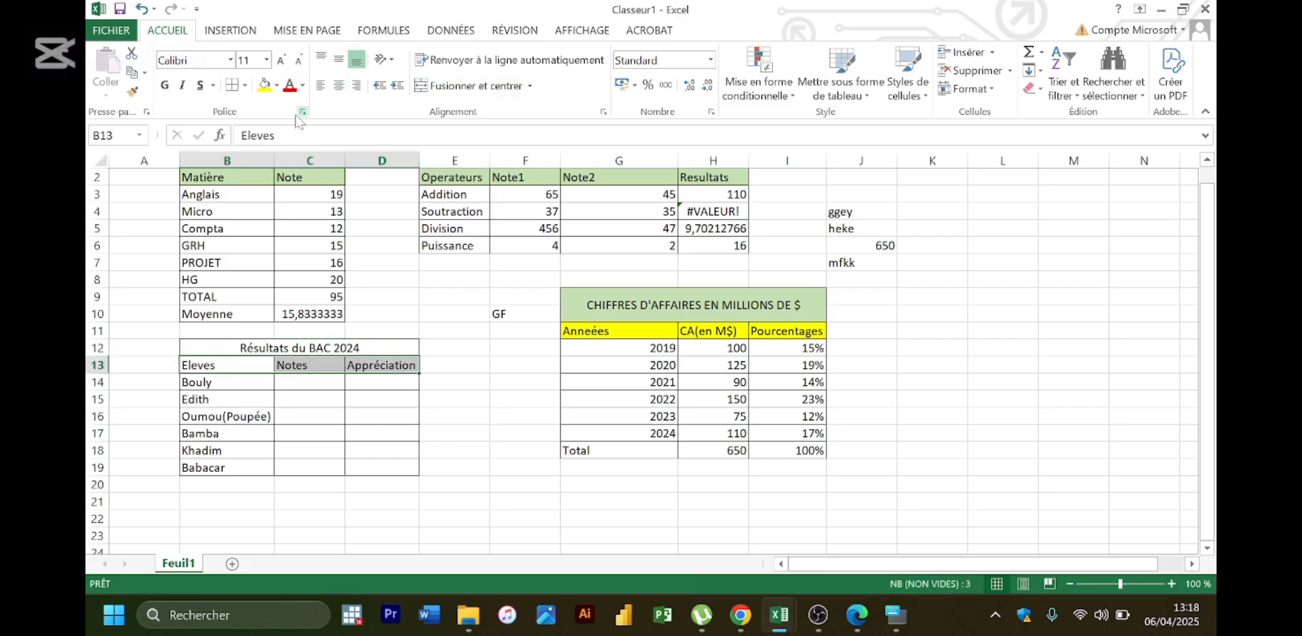
left_click(264, 85)
- Fill the merged title cell "Résultats du BAC 2024" with light green, matching the other tables' headings
left_click_drag(213, 346, 305, 113)
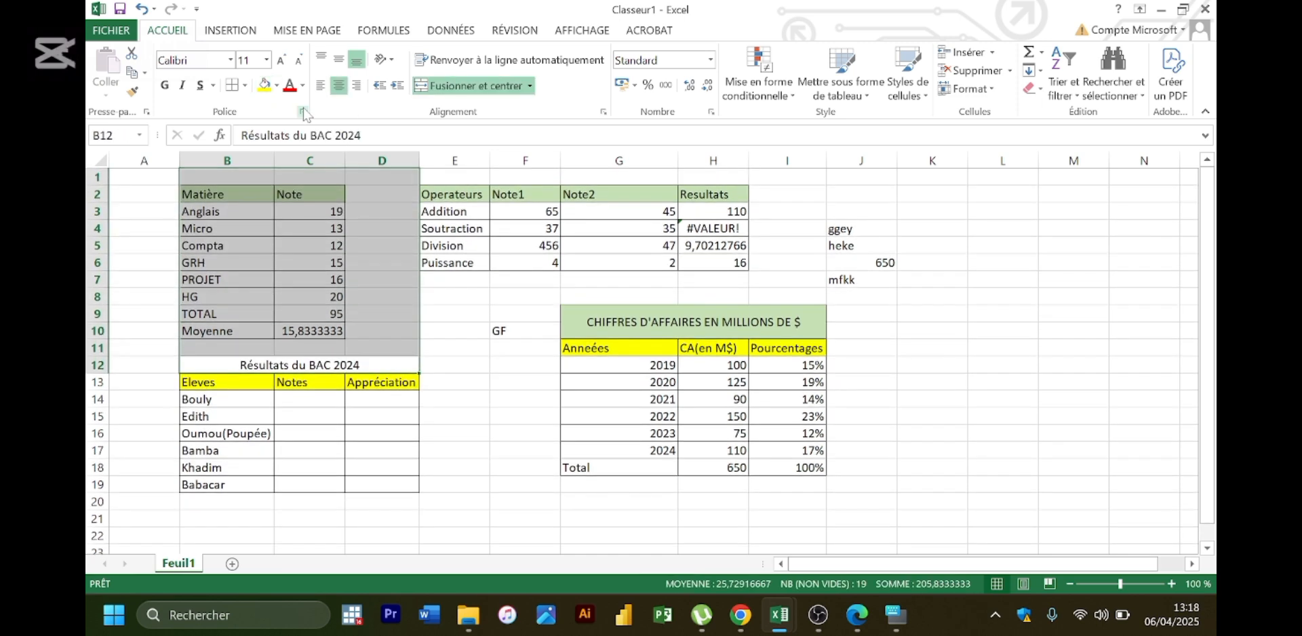
left_click(223, 363)
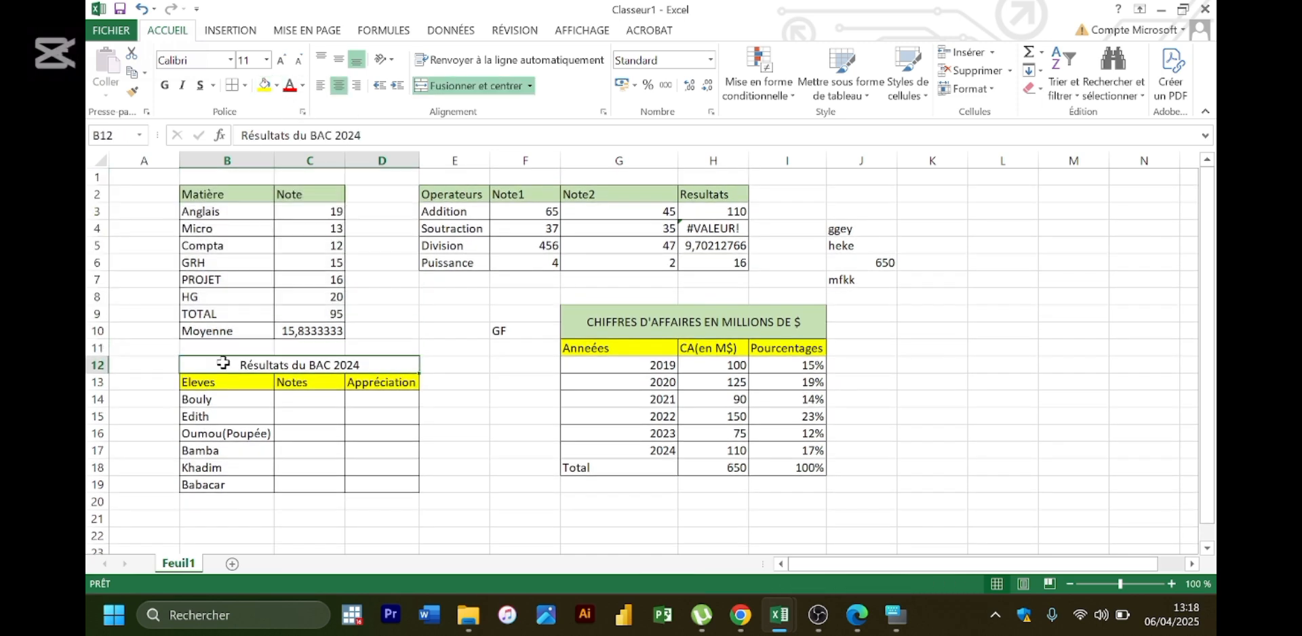
left_click(278, 85)
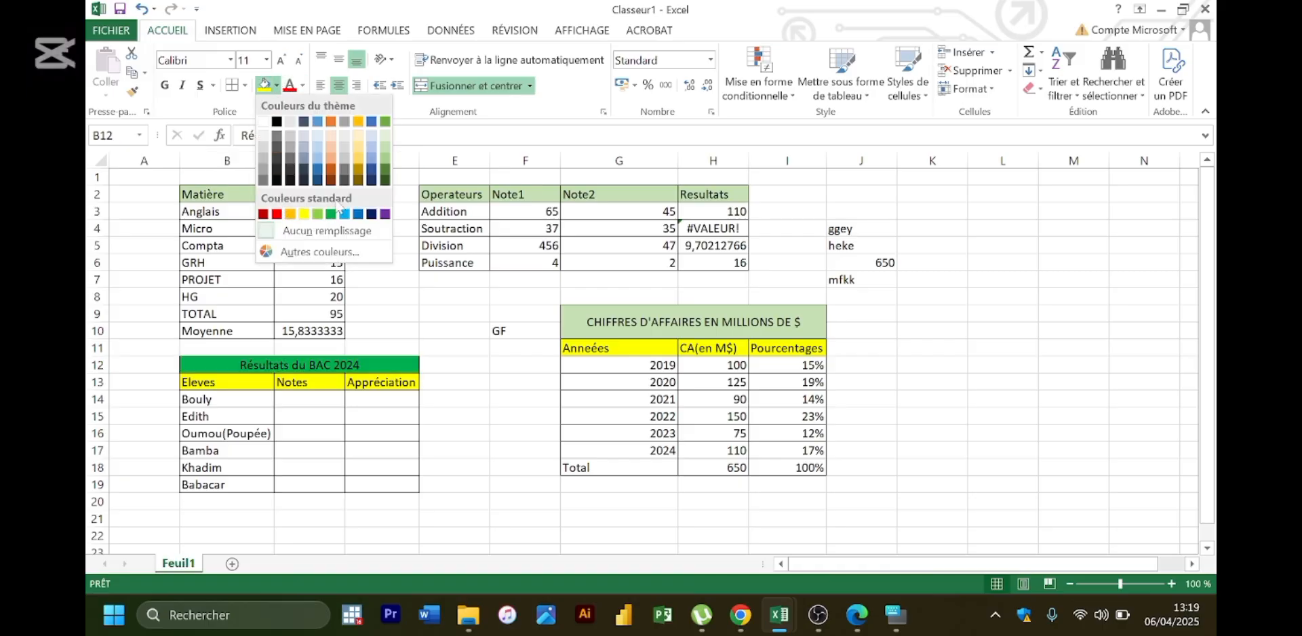
left_click(385, 148)
left_click(477, 350)
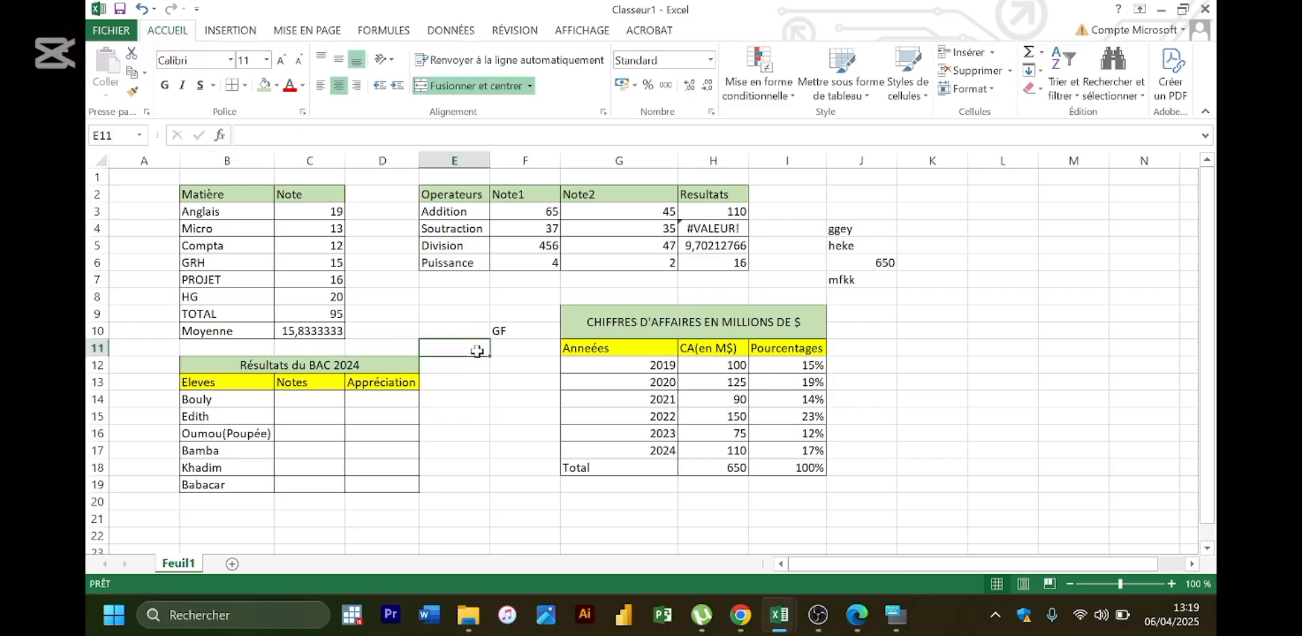
- Enter the notes 12, 13, 14, 15, 16 and 17 for the six students in C14:C19
left_click(310, 395)
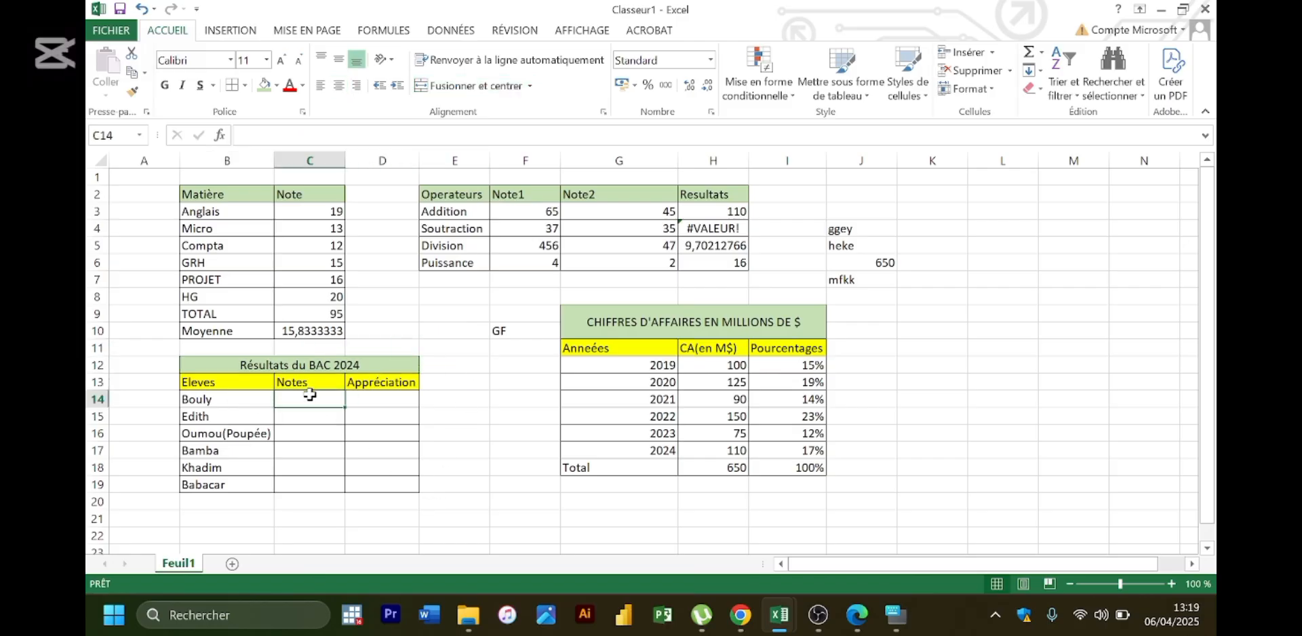
type("12")
key("Return")
type("13")
key("Return")
type("1")
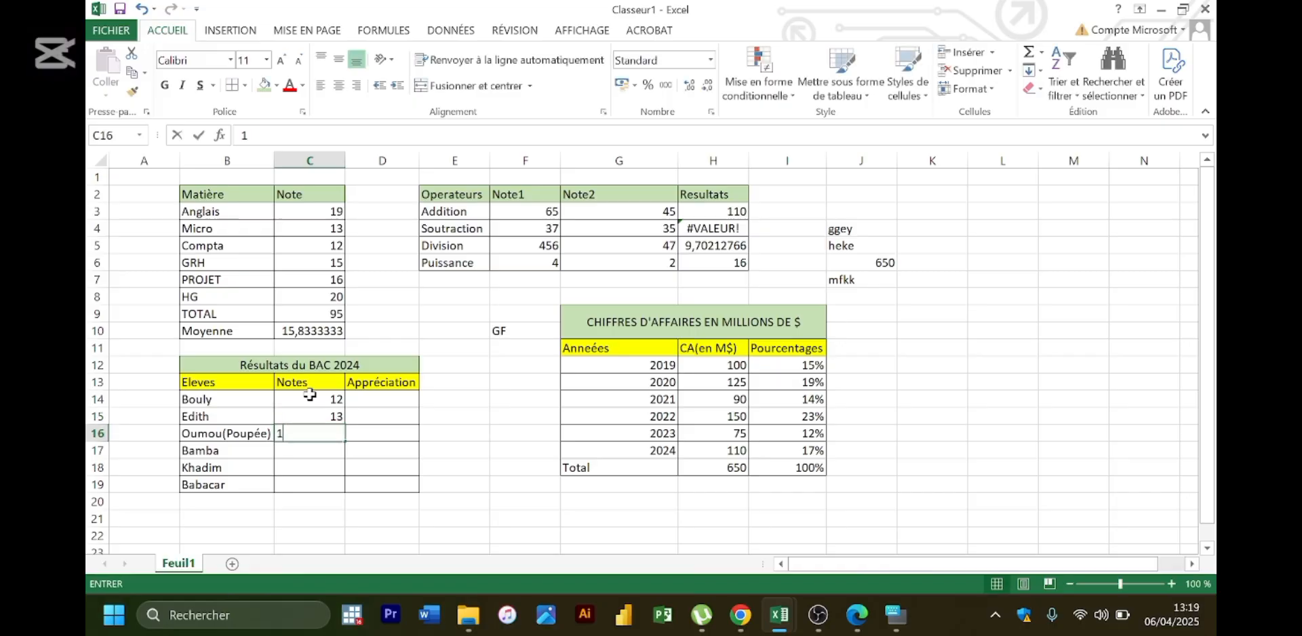
type("4")
key("Return")
type("15")
key("Return")
type("1")
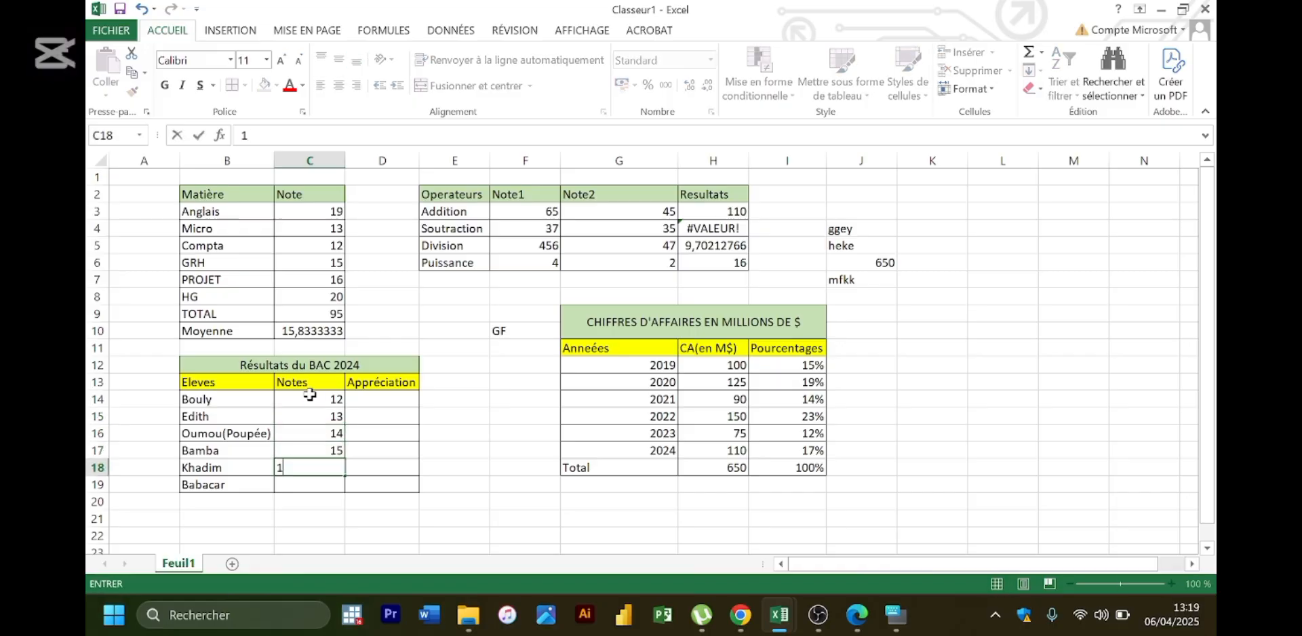
type("6")
key("Return")
type("17")
key("Return")
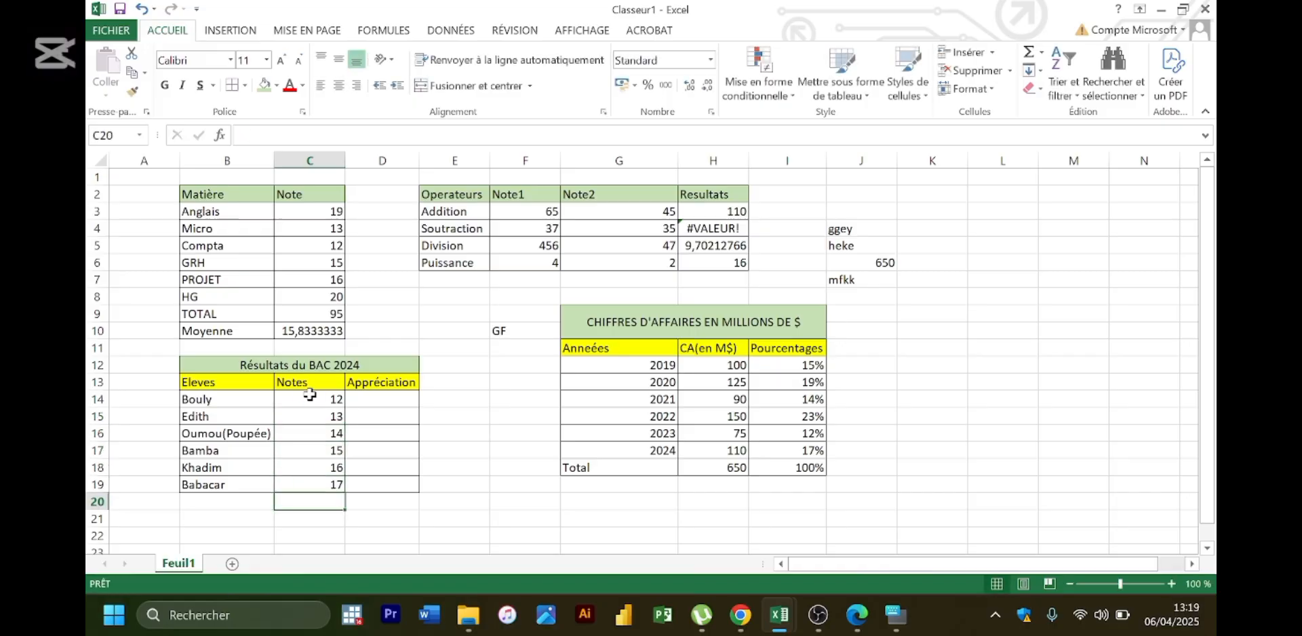
- Review the SI function example in the PDF and start an SI formula in D14 for the first student's appreciation
left_click(386, 399)
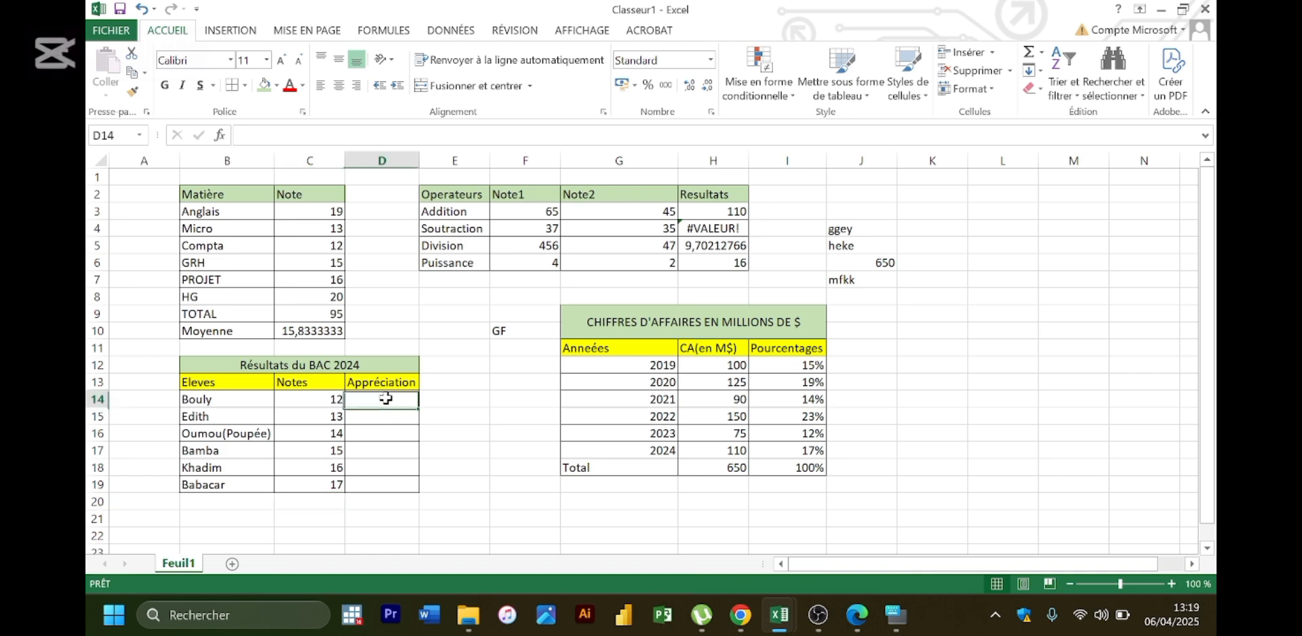
left_click(863, 616)
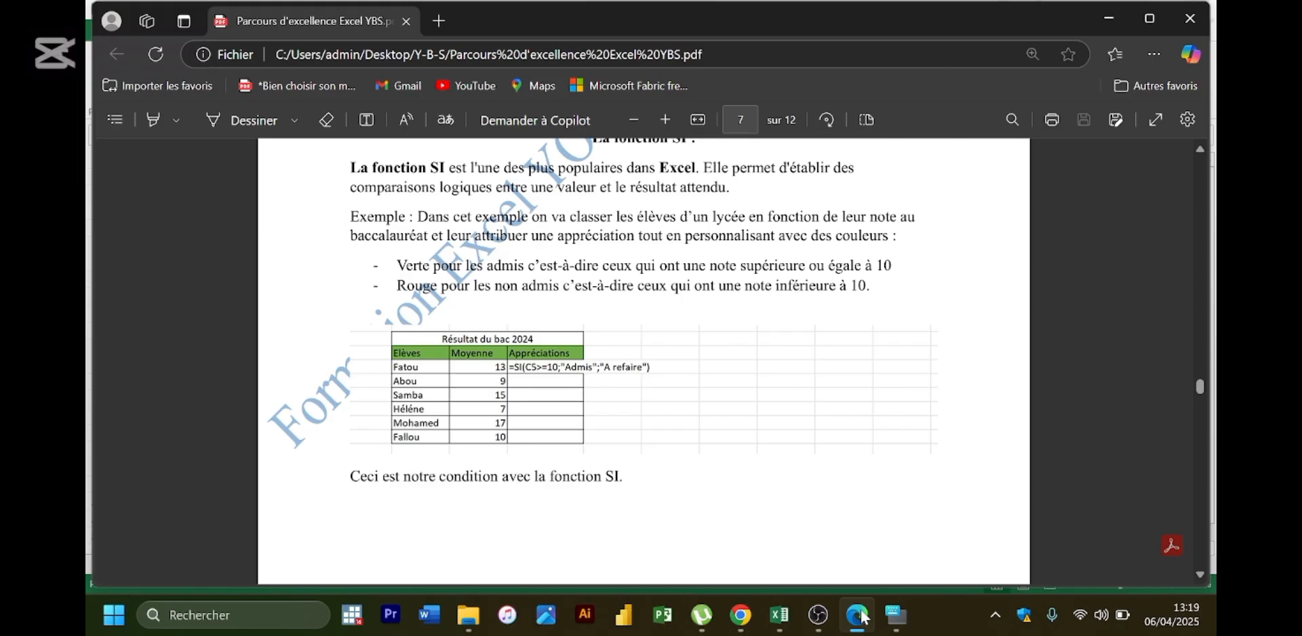
scroll(863, 616, "up", 4)
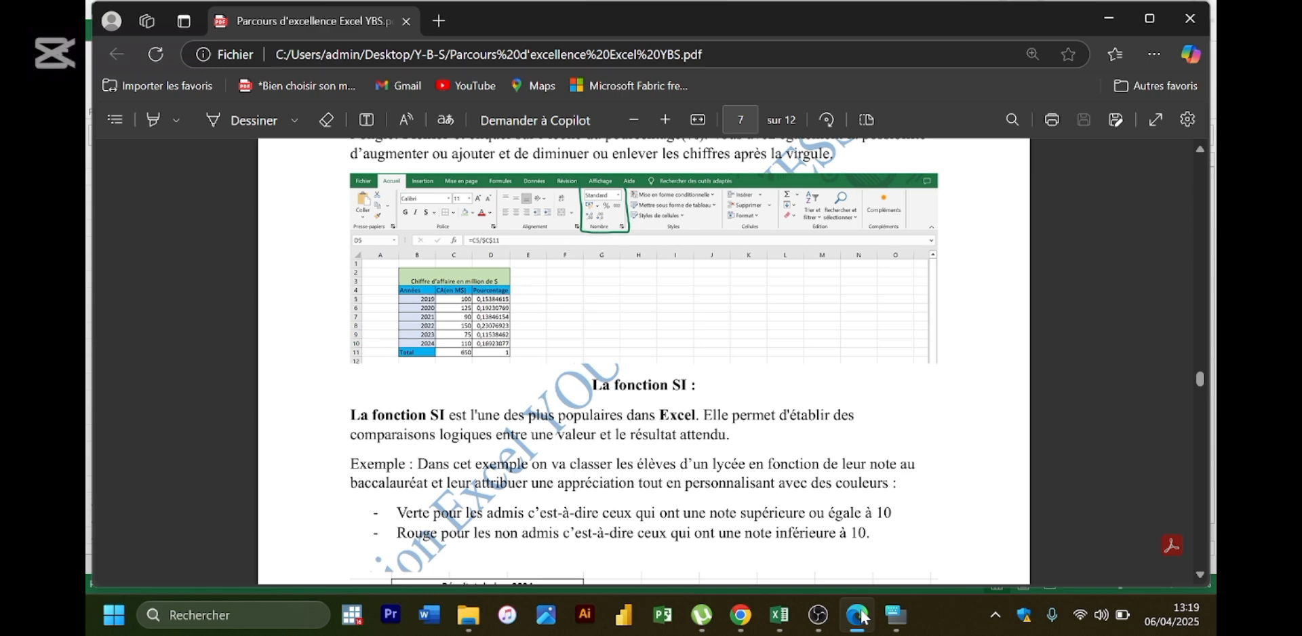
left_click(858, 616)
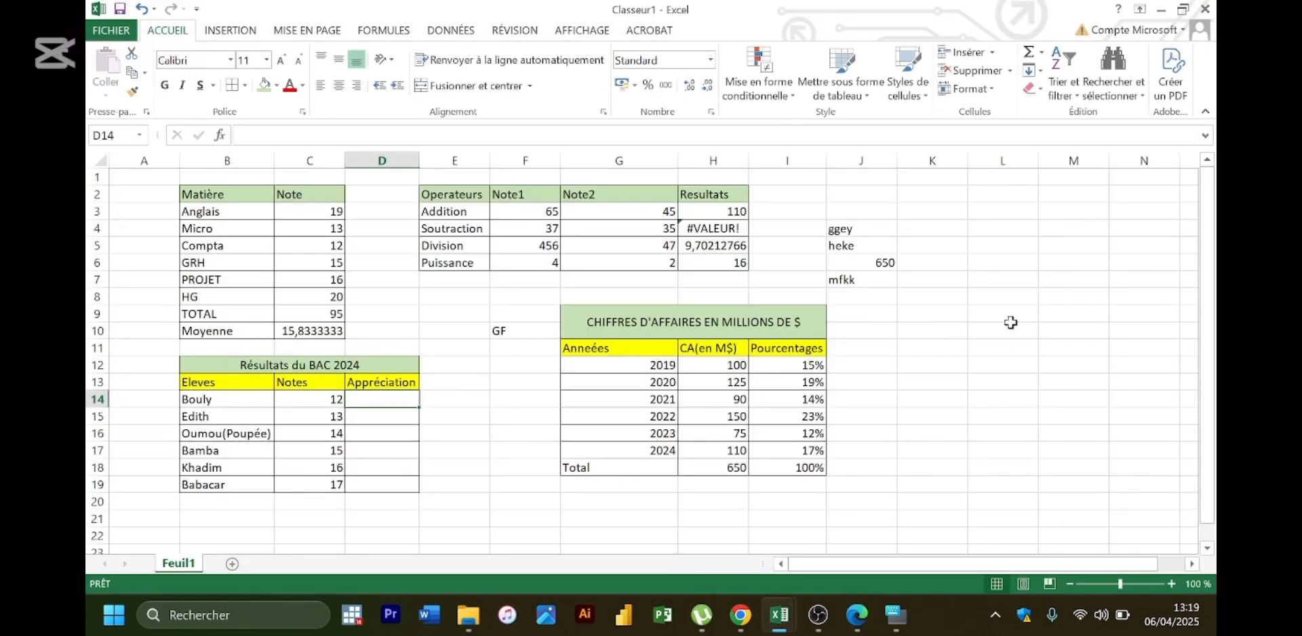
left_click(988, 355)
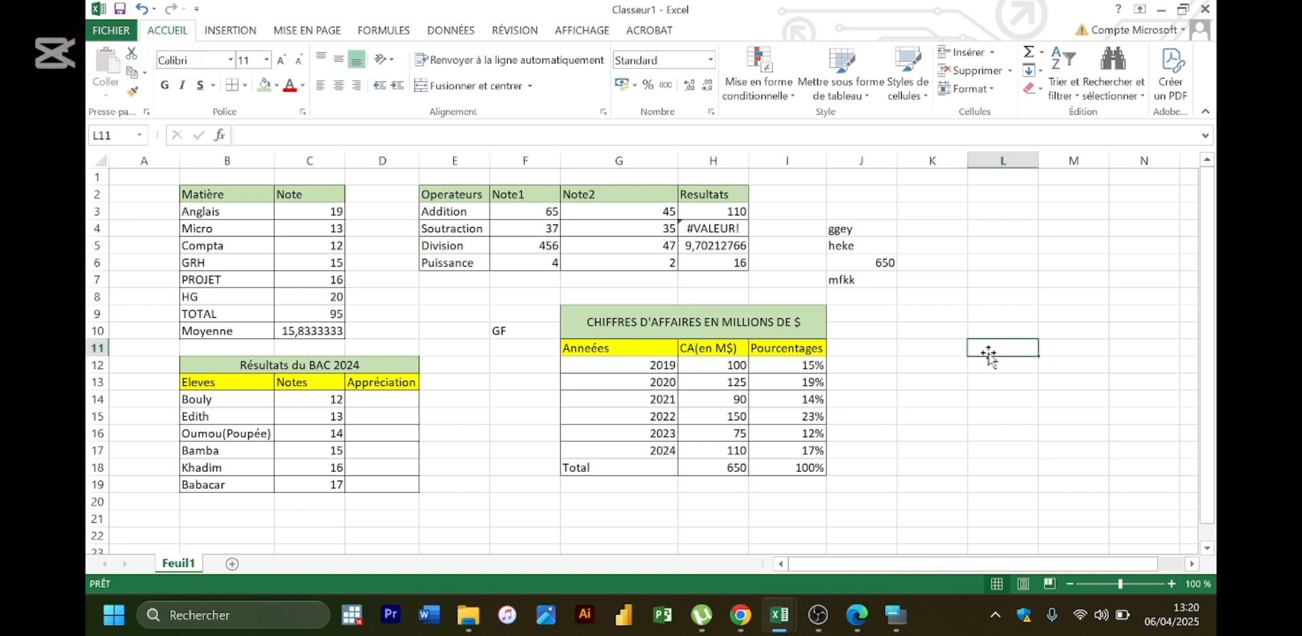
left_click(390, 403)
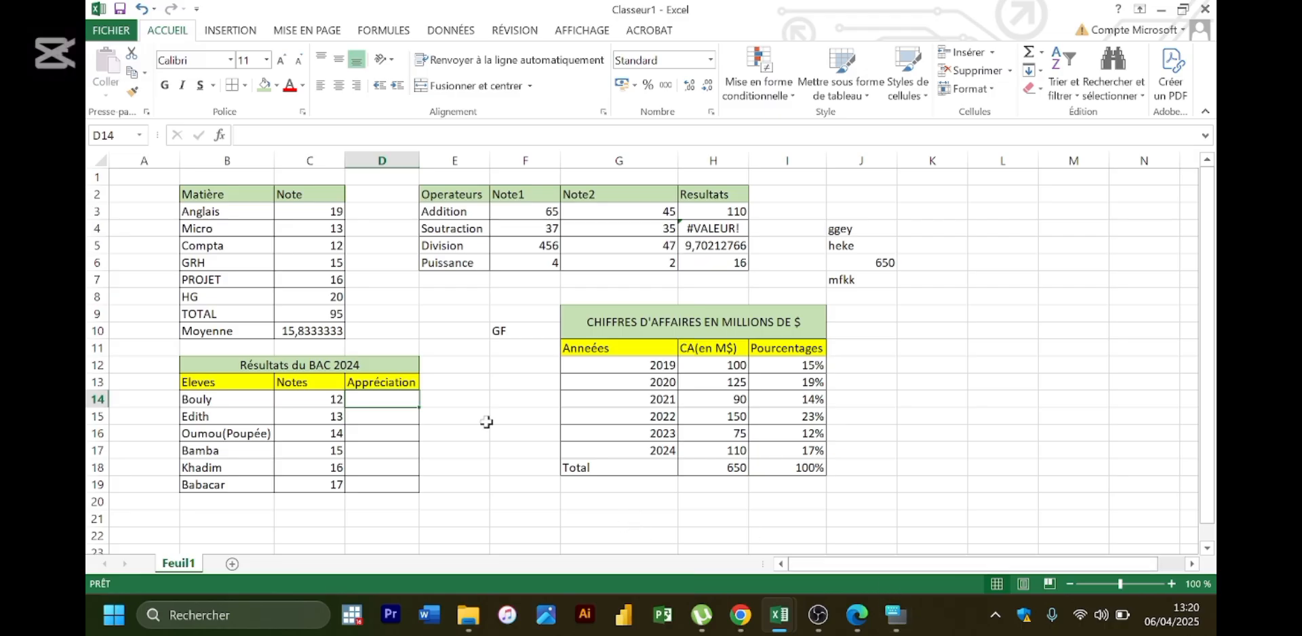
type("=si")
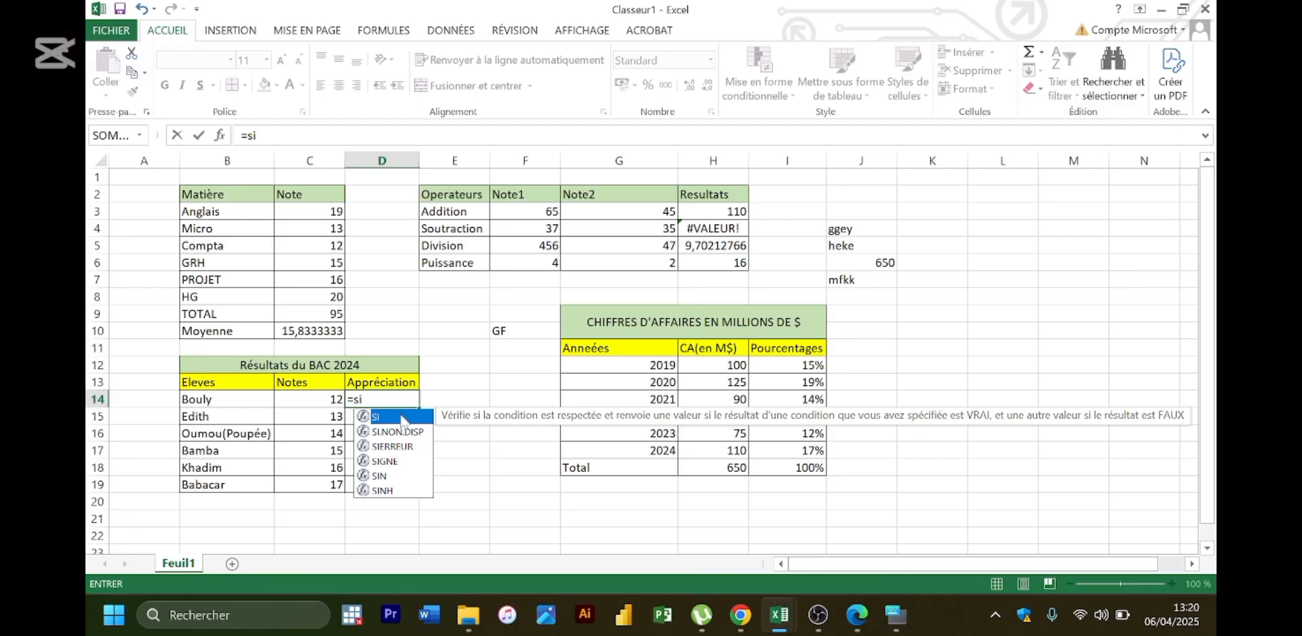
double_click(402, 419)
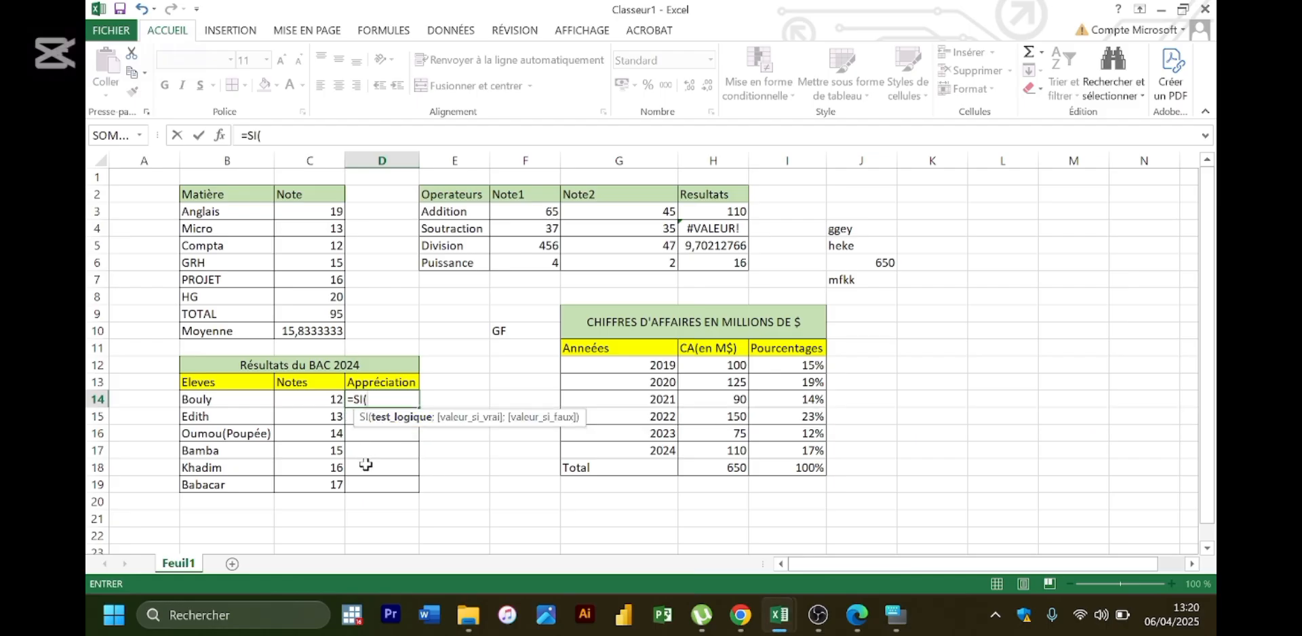
- Try to complete the SI formula in D14 as =SI(C14<=10=à refaire)
left_click(330, 399)
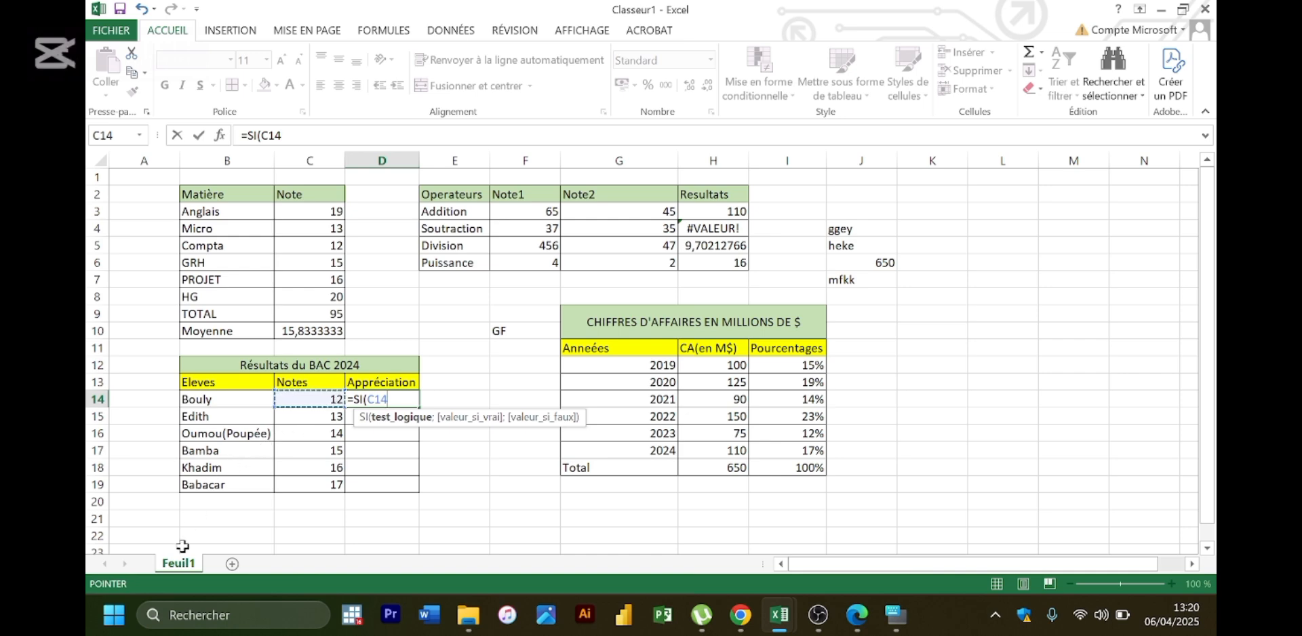
left_click(896, 615)
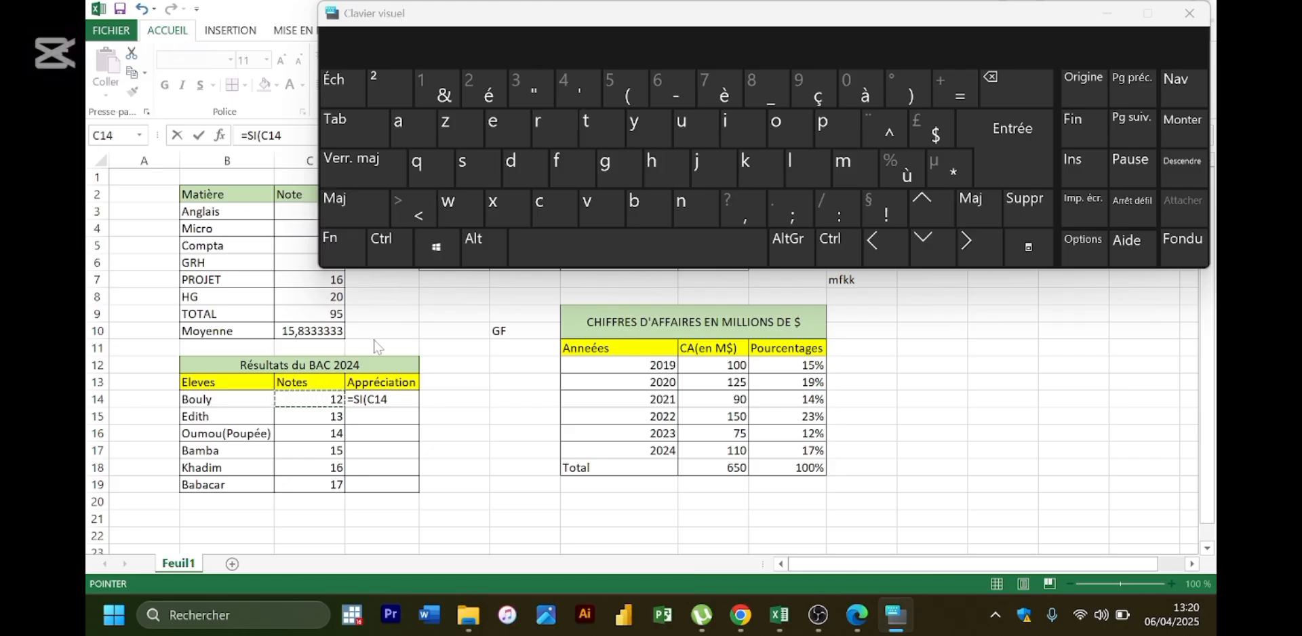
left_click(392, 406)
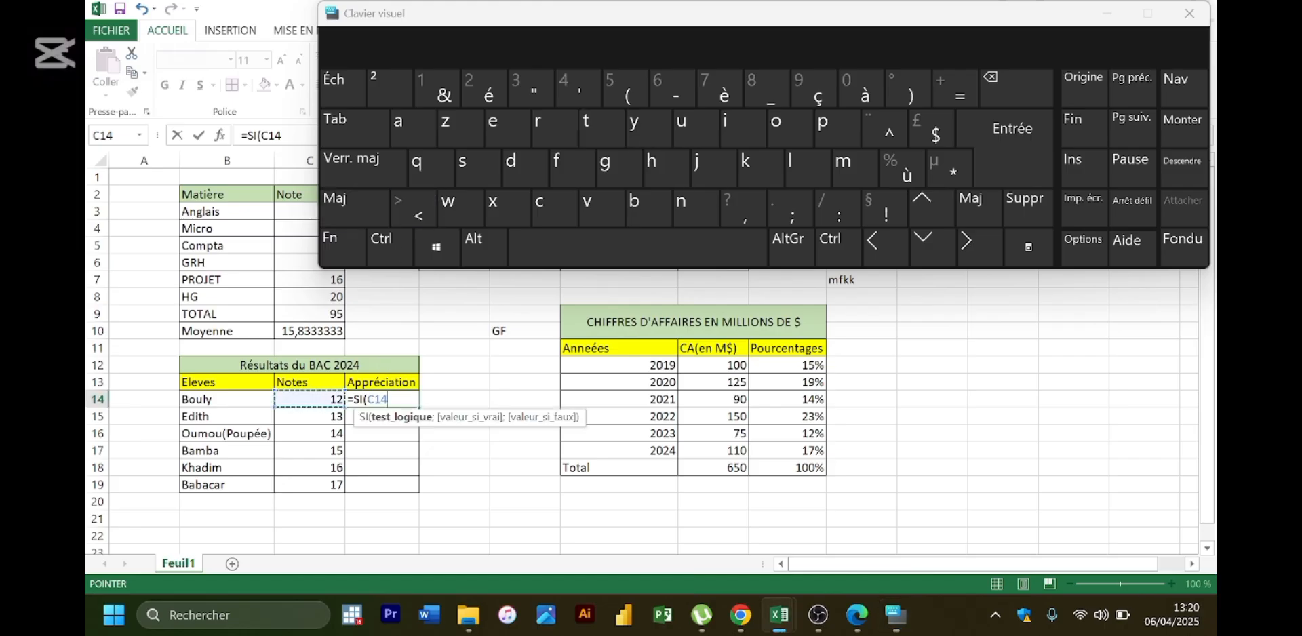
left_click(427, 224)
type("=")
key("Caps_Lock")
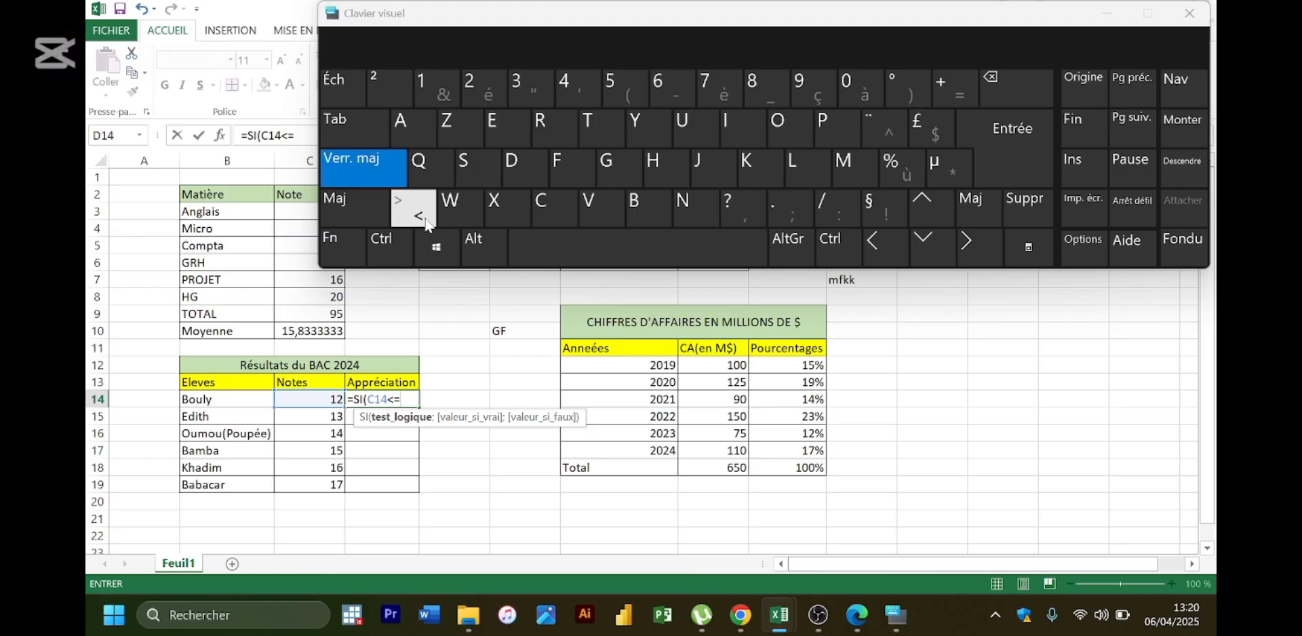
type("10")
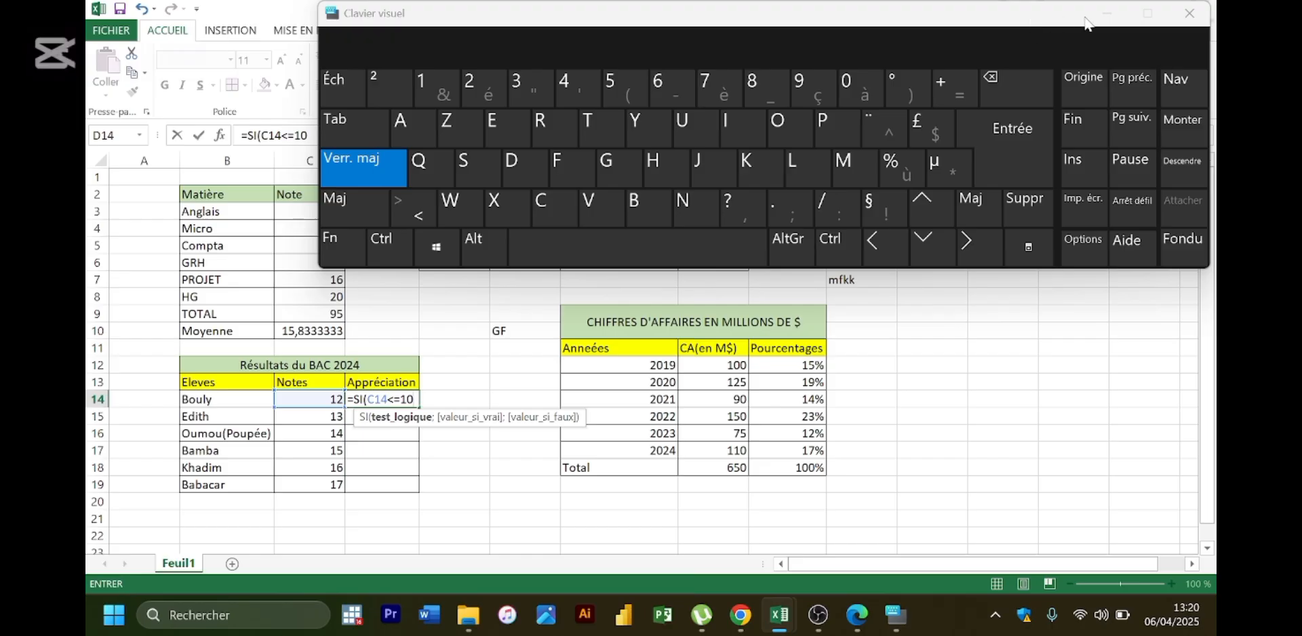
left_click(1107, 14)
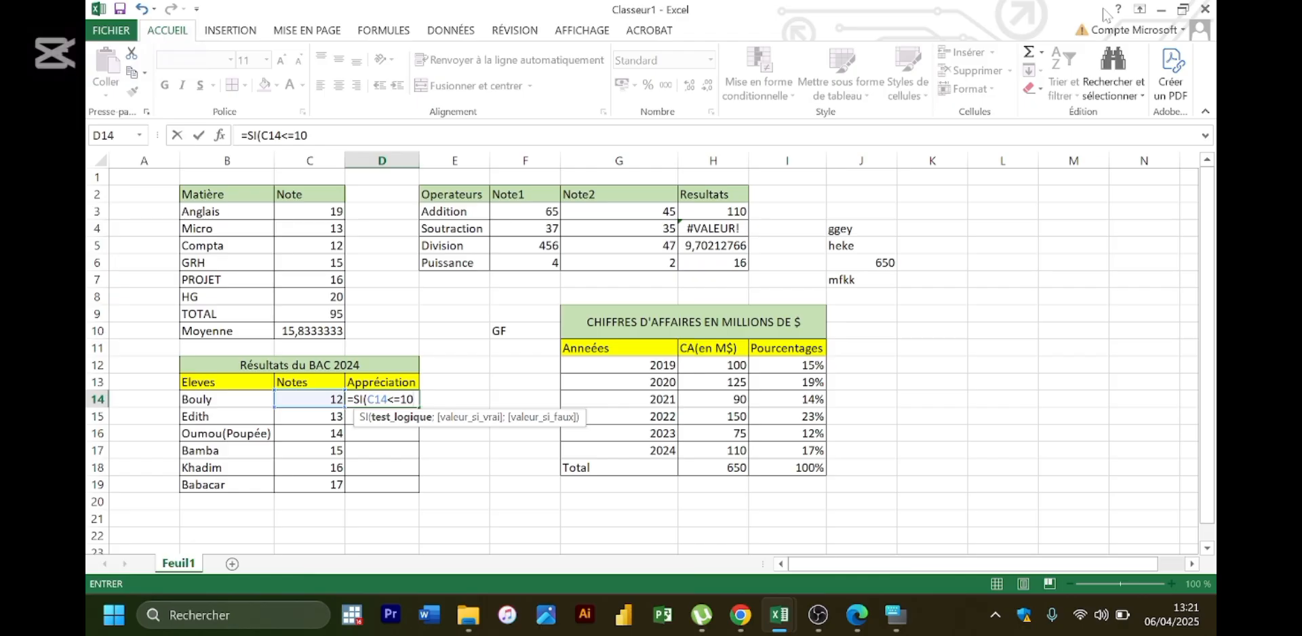
type("=à refaire")
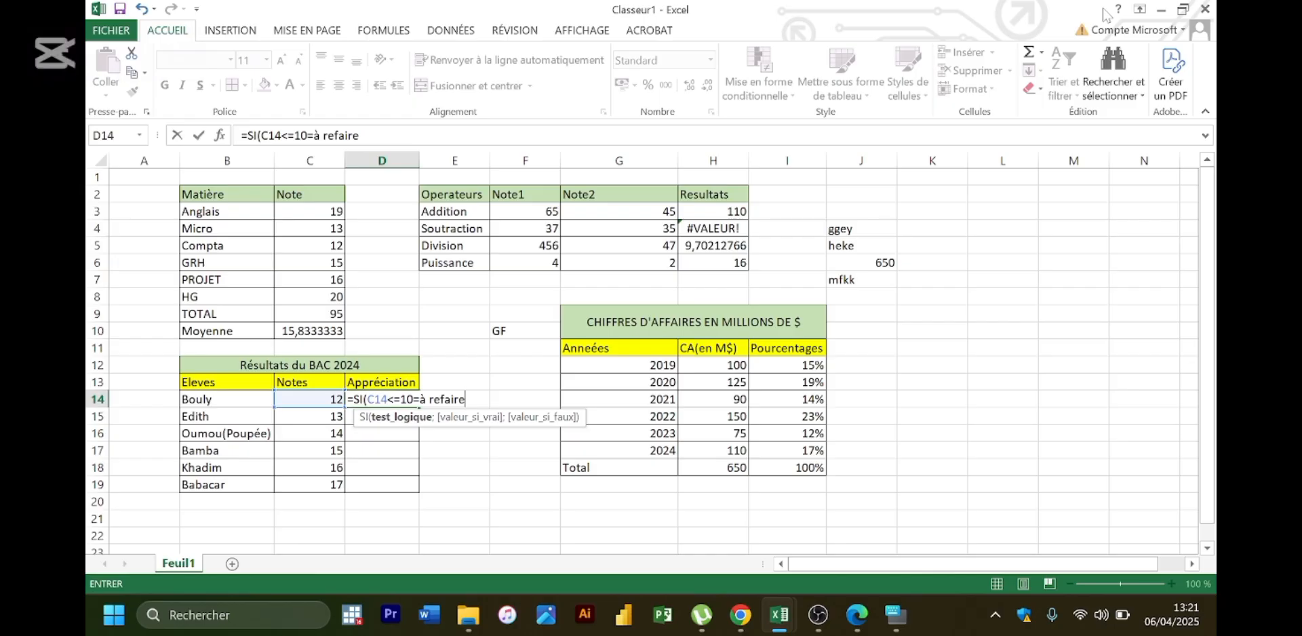
type(")")
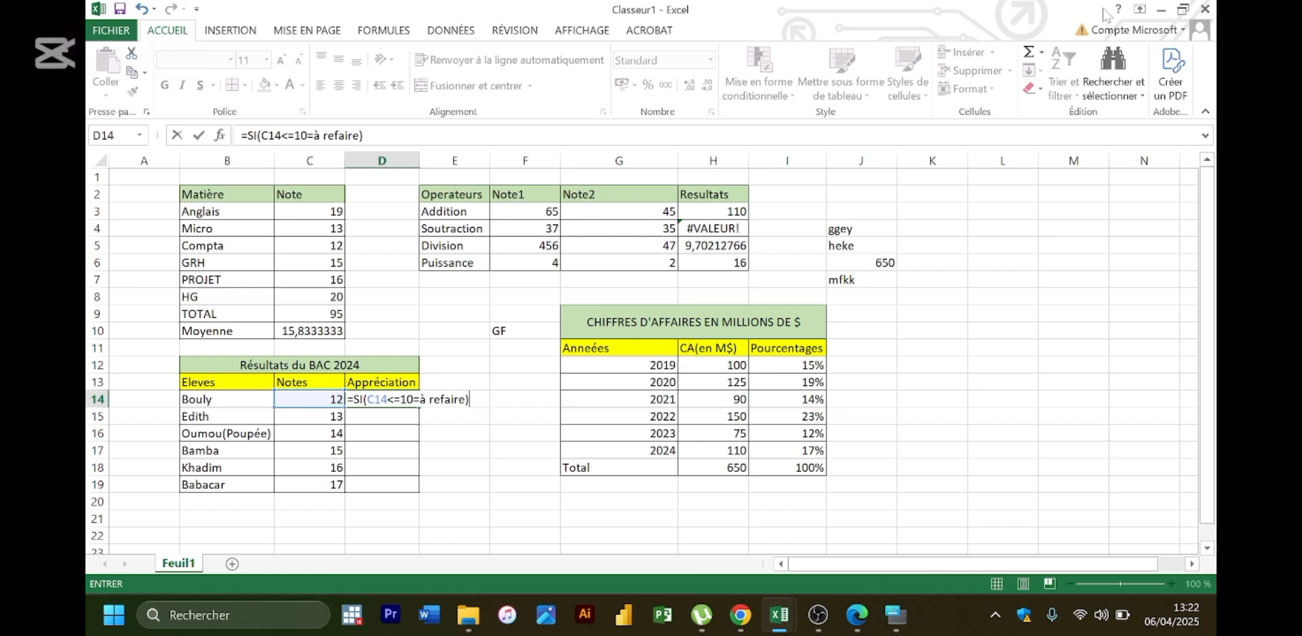
- Clear the whole incorrect SI formula from D14, leaving the cell open for a new entry
key("BackSpace")
key("BackSpace")
key("BackSpace")
key("BackSpace")
key("BackSpace")
key("BackSpace")
key("BackSpace")
key("BackSpace")
key("BackSpace")
key("BackSpace")
key("BackSpace")
key("BackSpace")
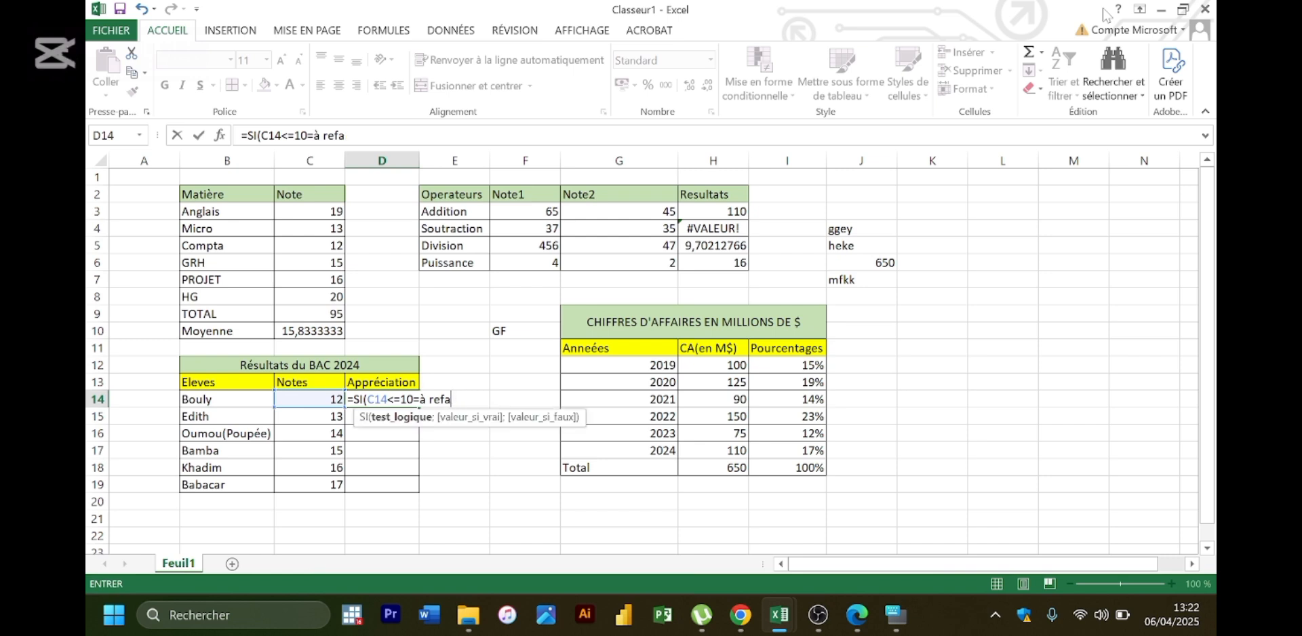
key("BackSpace")
key("BackSpace")
key("BackSpace")
key("BackSpace")
key("BackSpace")
key("BackSpace")
key("BackSpace")
key("BackSpace")
key("BackSpace")
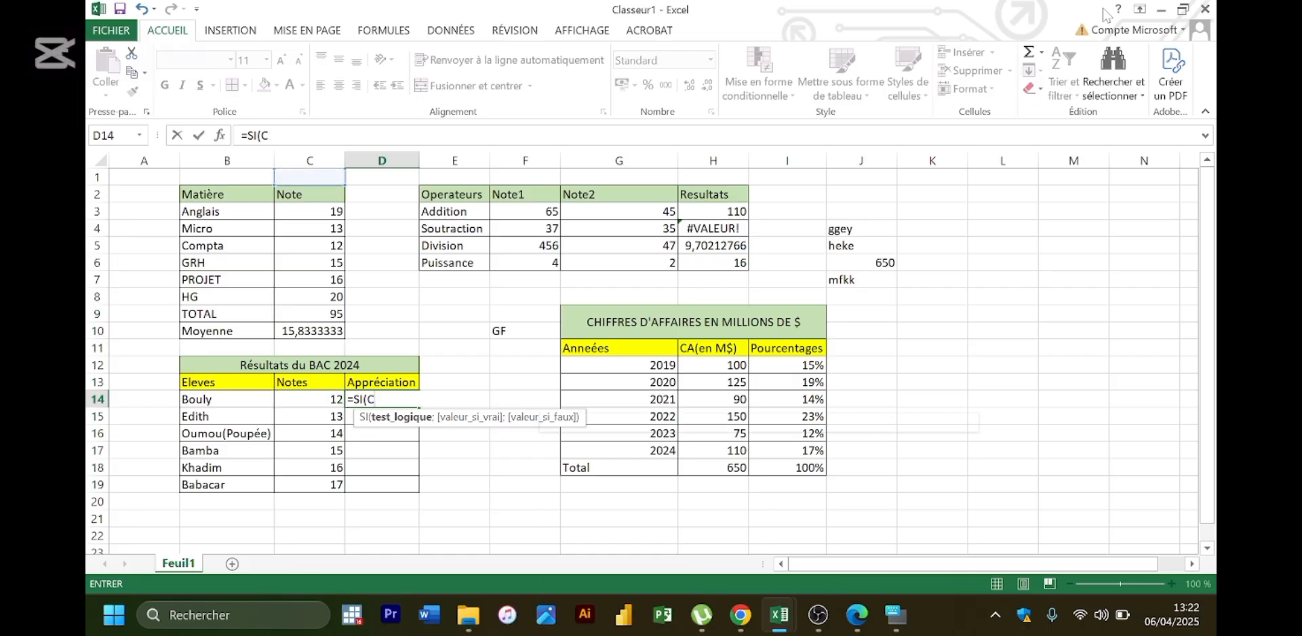
key("BackSpace")
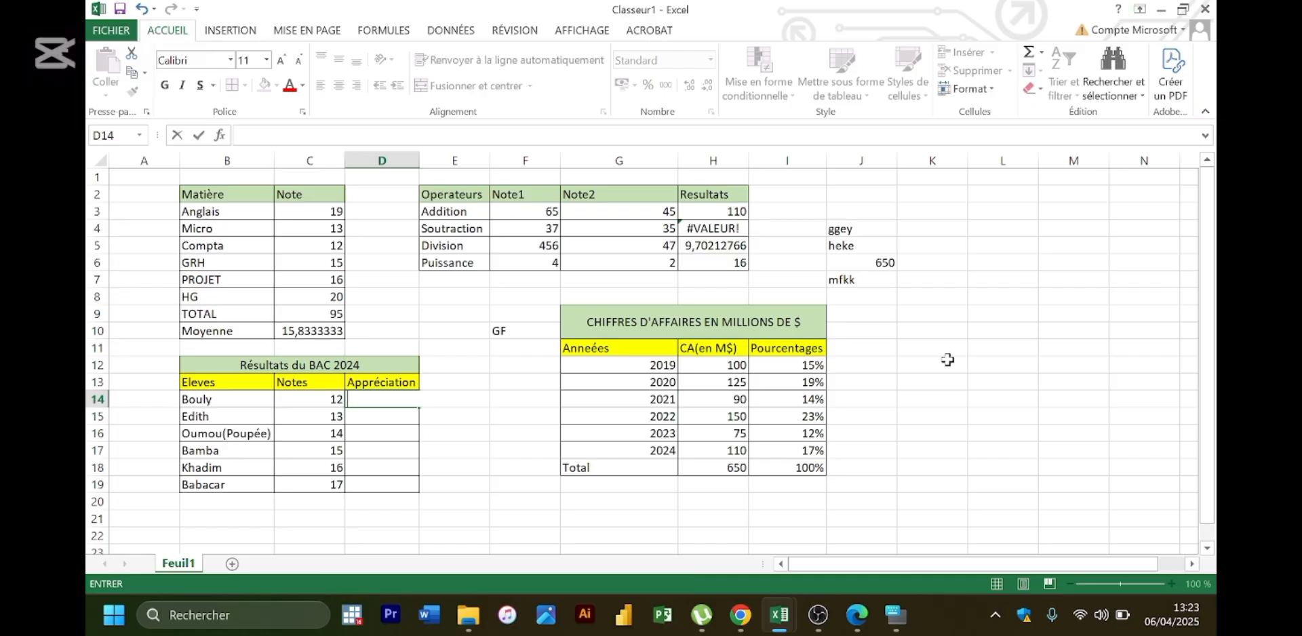
- Switch to the PDF course in Edge to review its SI formula example for the bac results, and return to the Classeur1 workbook
mouse_move(859, 617)
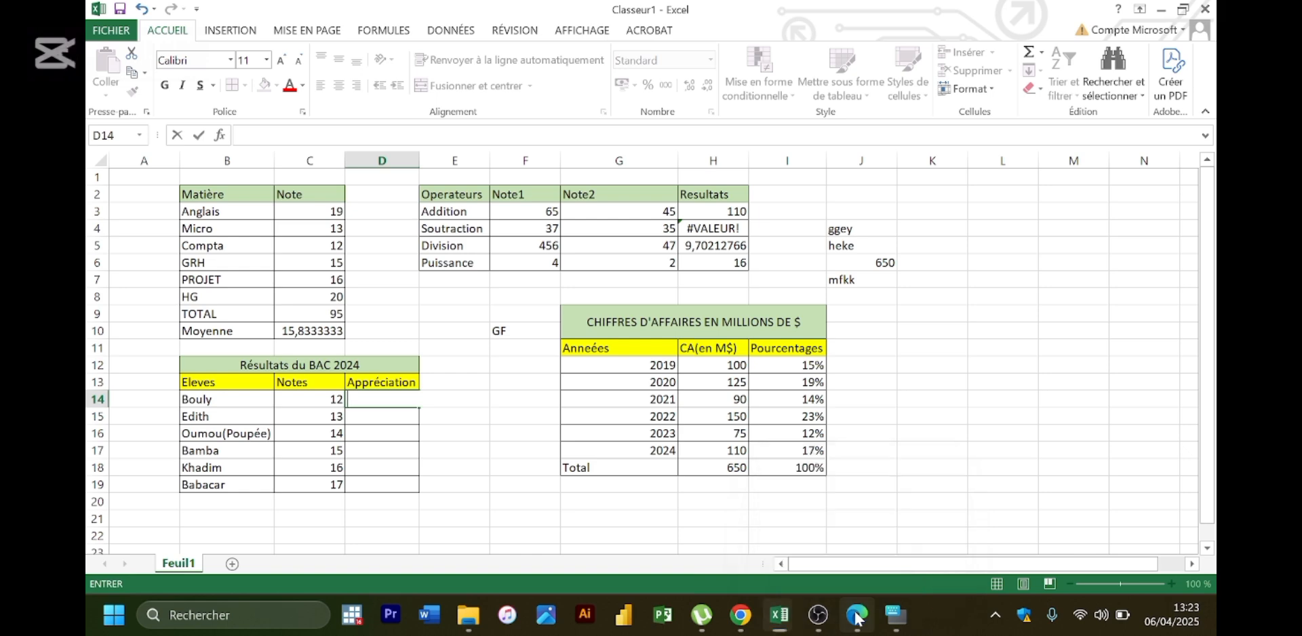
left_click(857, 617)
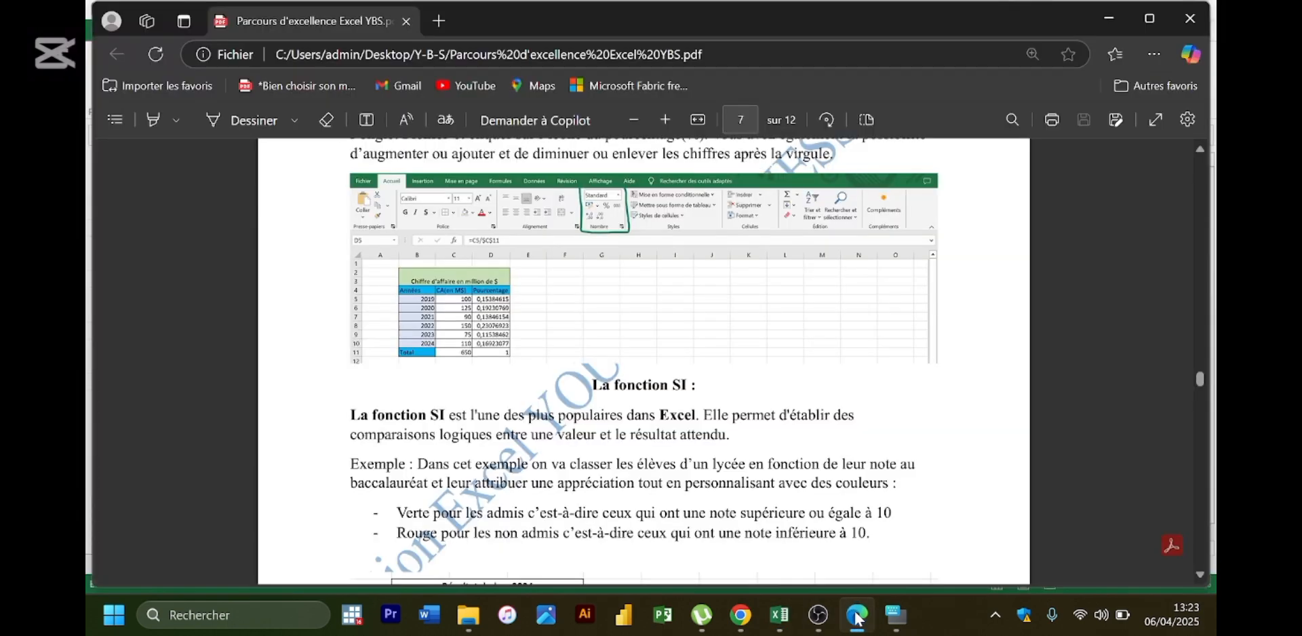
key("Down")
key("Down")
key("Down")
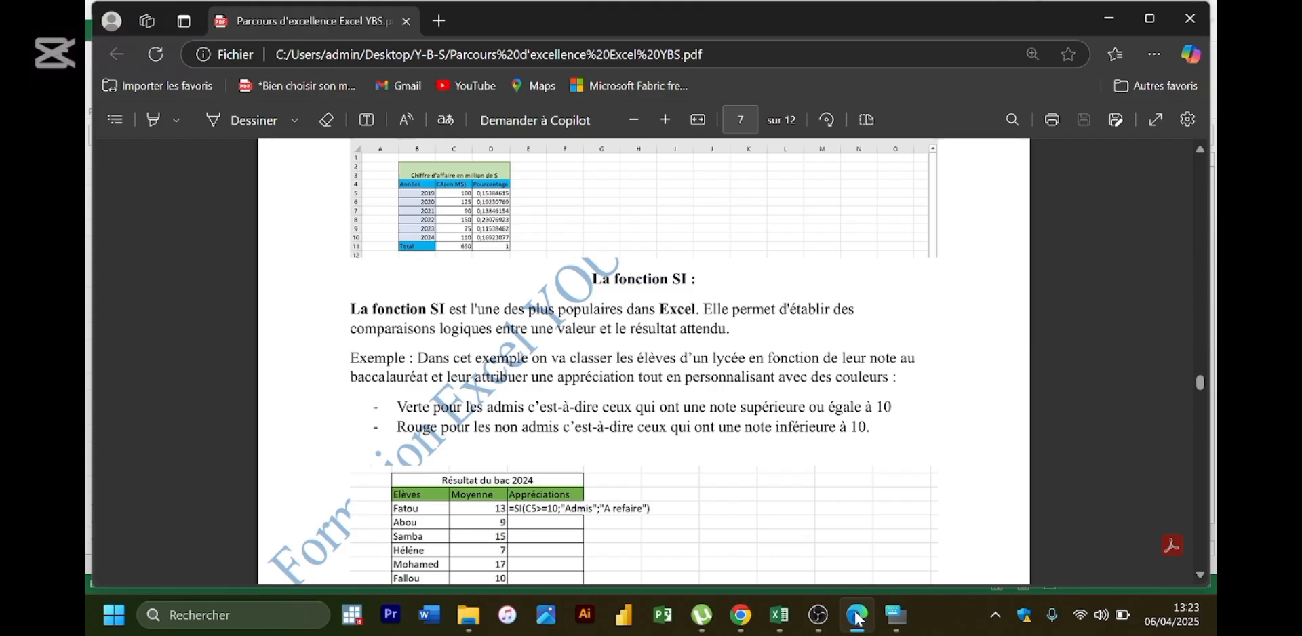
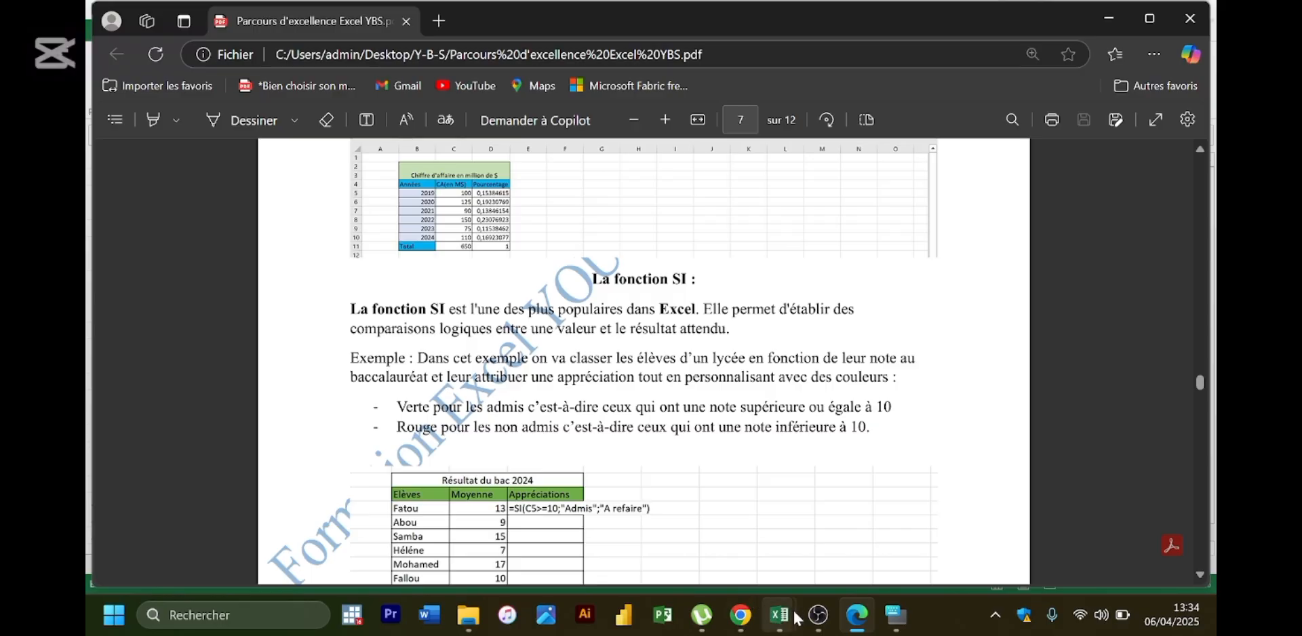
mouse_move(781, 615)
left_click(902, 553)
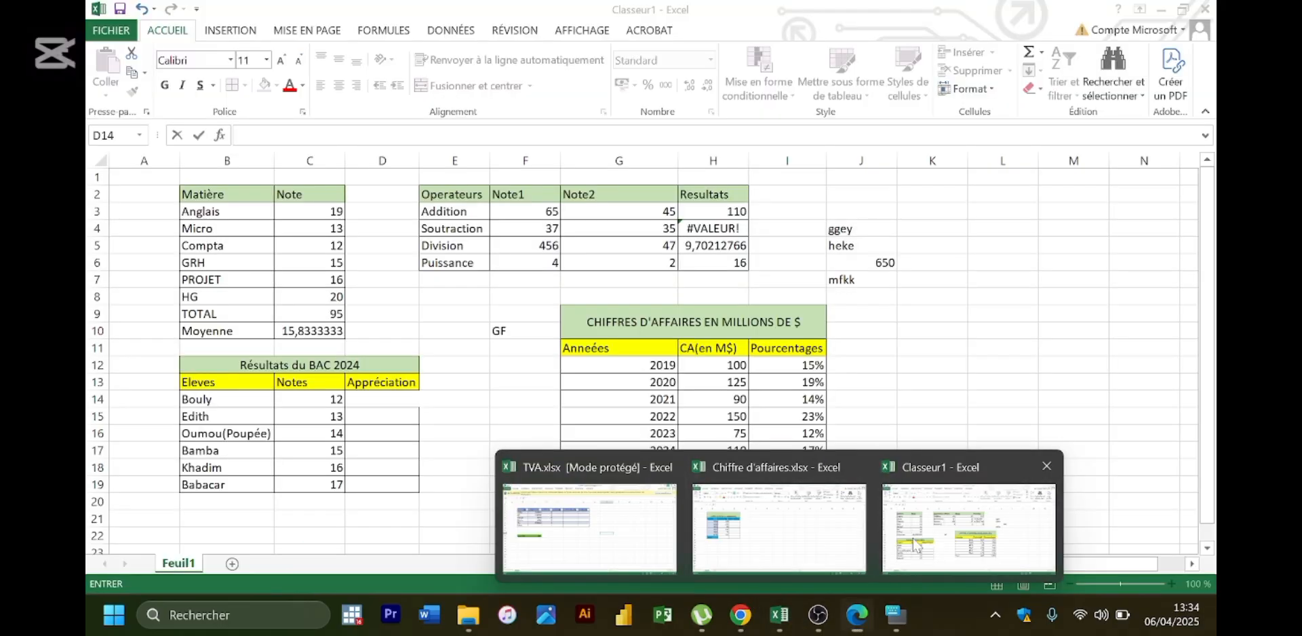
left_click(865, 623)
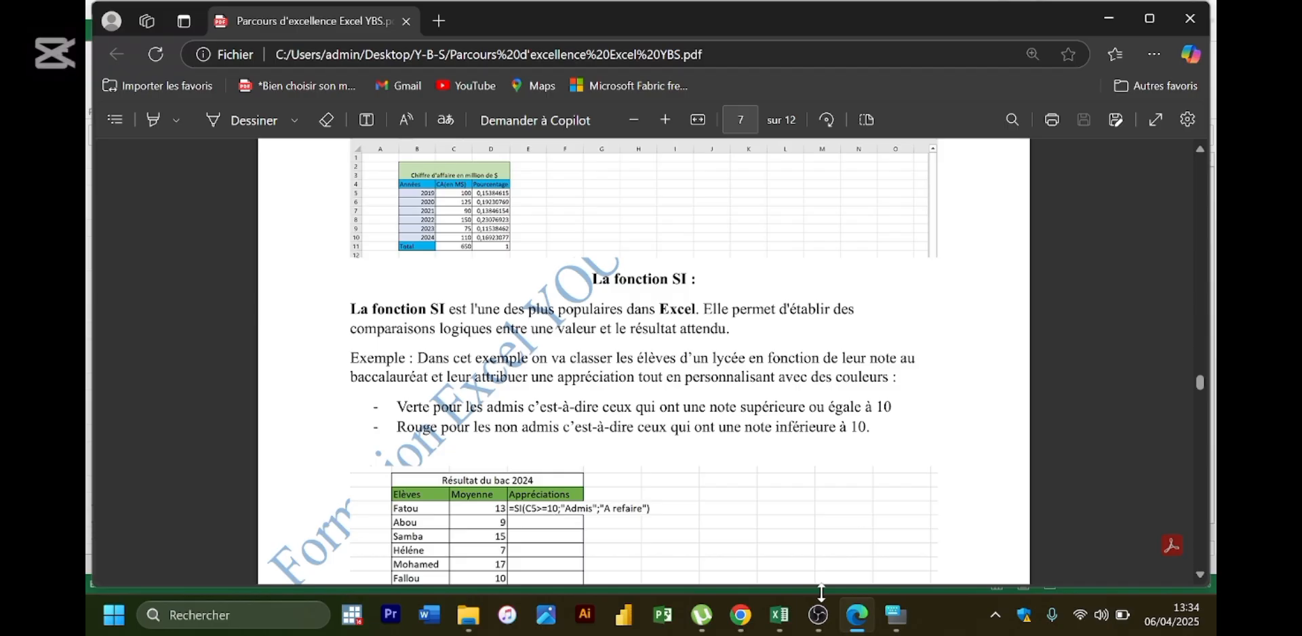
left_click(858, 622)
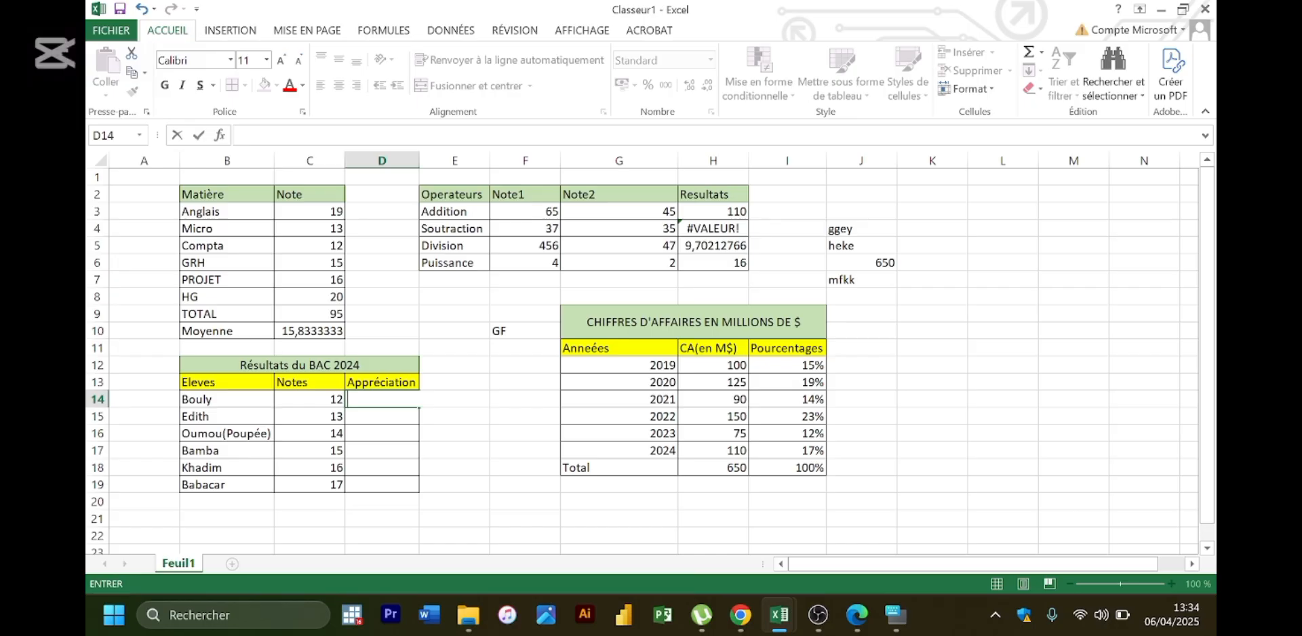
- Start a new SI formula in D14 with the test C14>=10, using the on-screen keyboard for the > sign
type("=si")
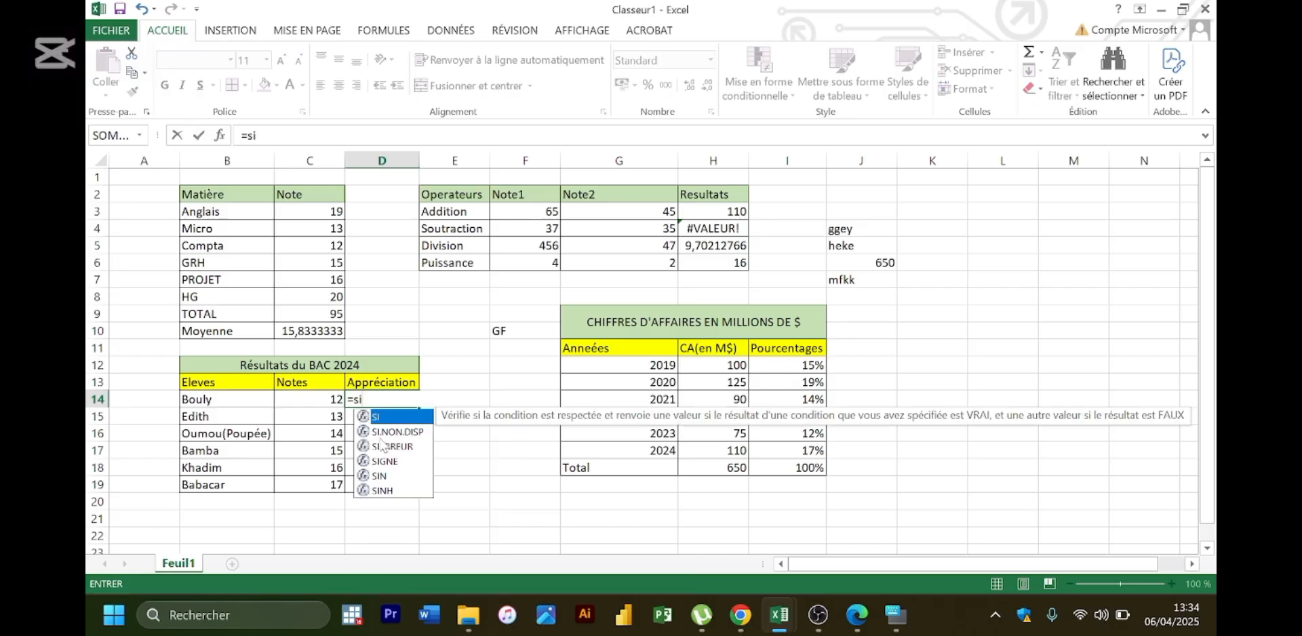
double_click(385, 417)
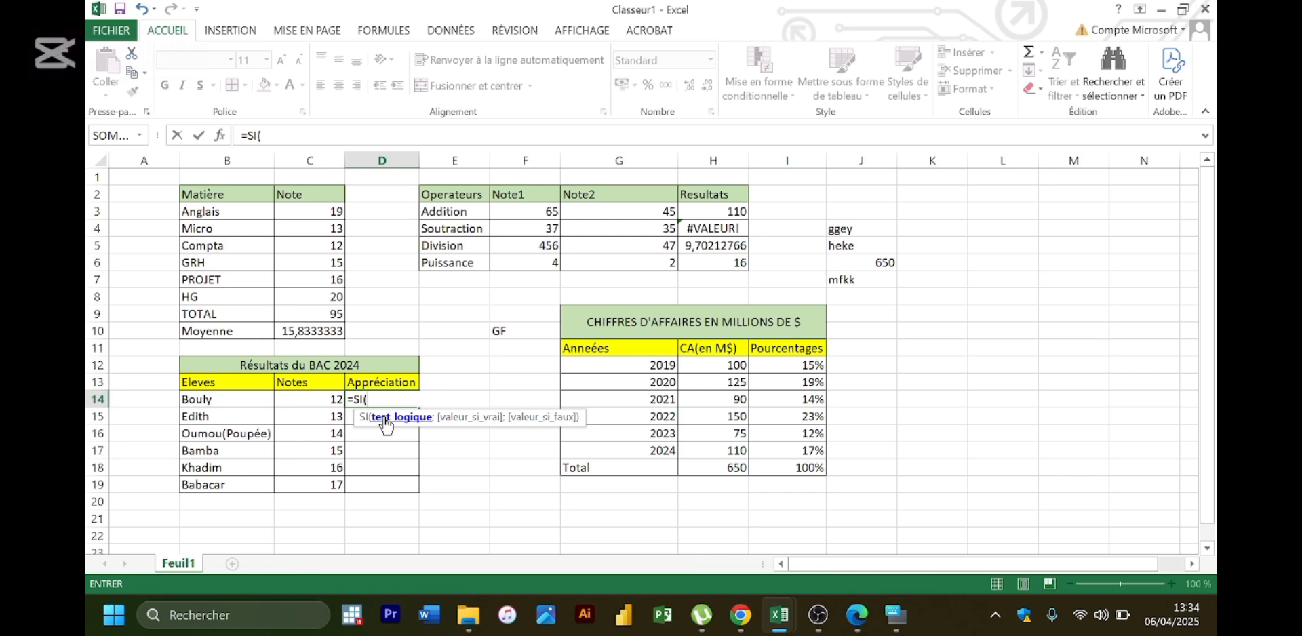
left_click(317, 399)
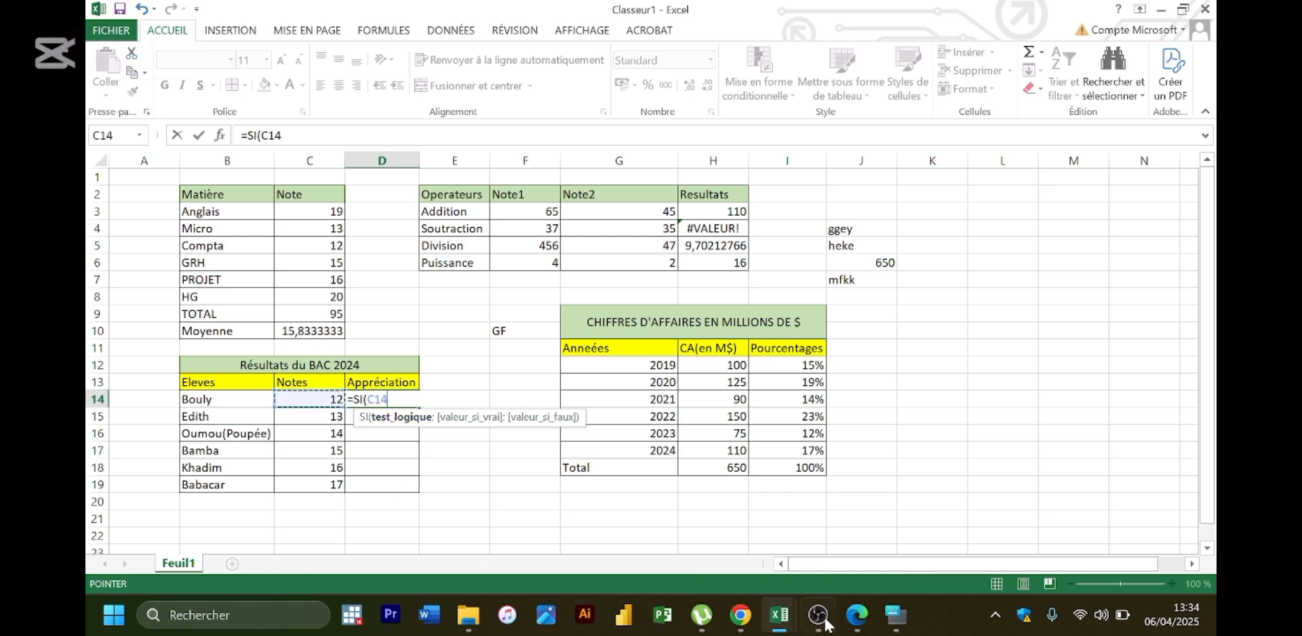
left_click(897, 616)
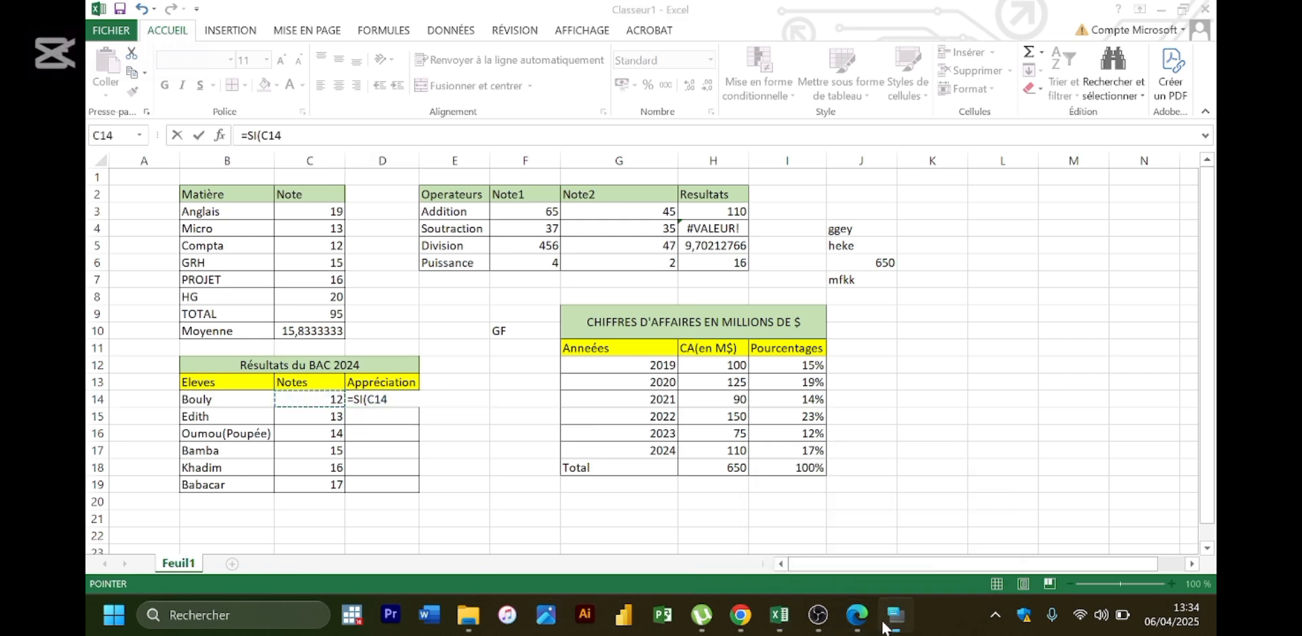
left_click(346, 209)
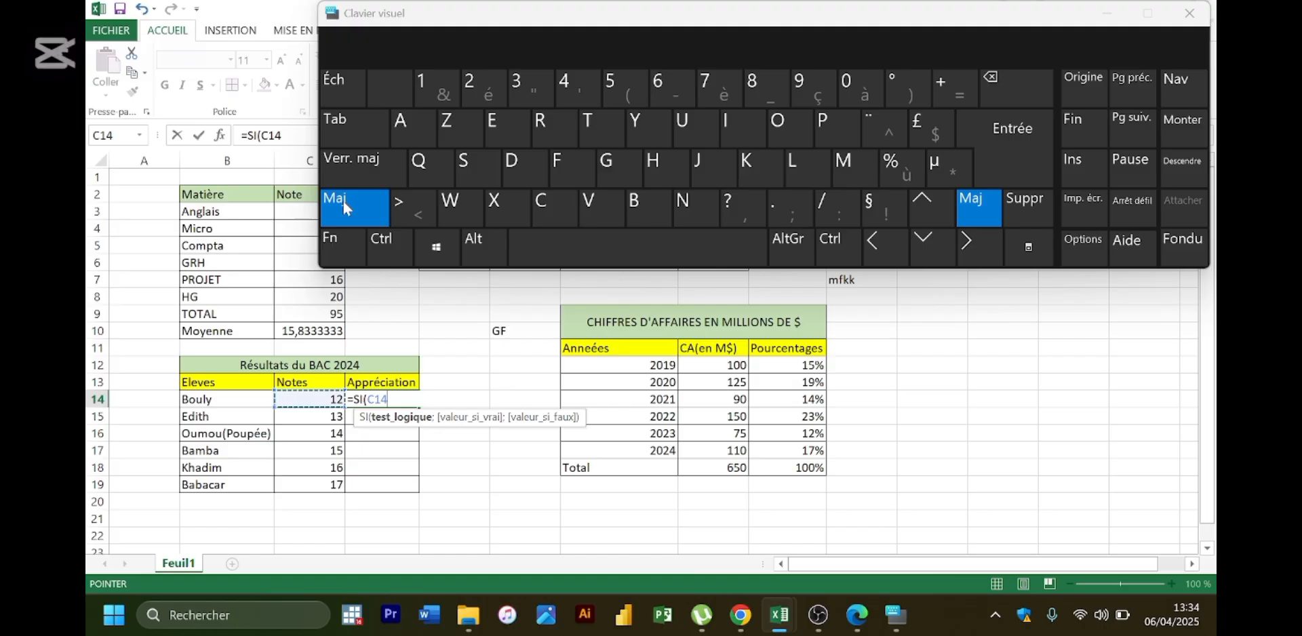
left_click(415, 208)
key("Caps_Lock")
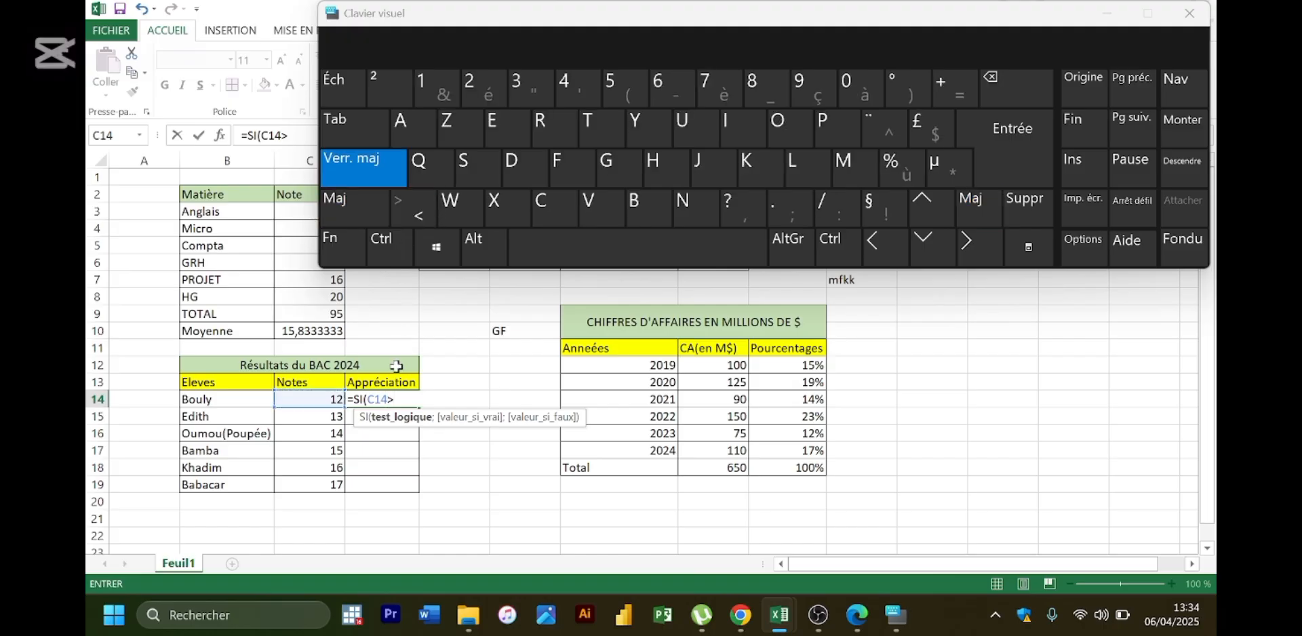
key("Caps_Lock")
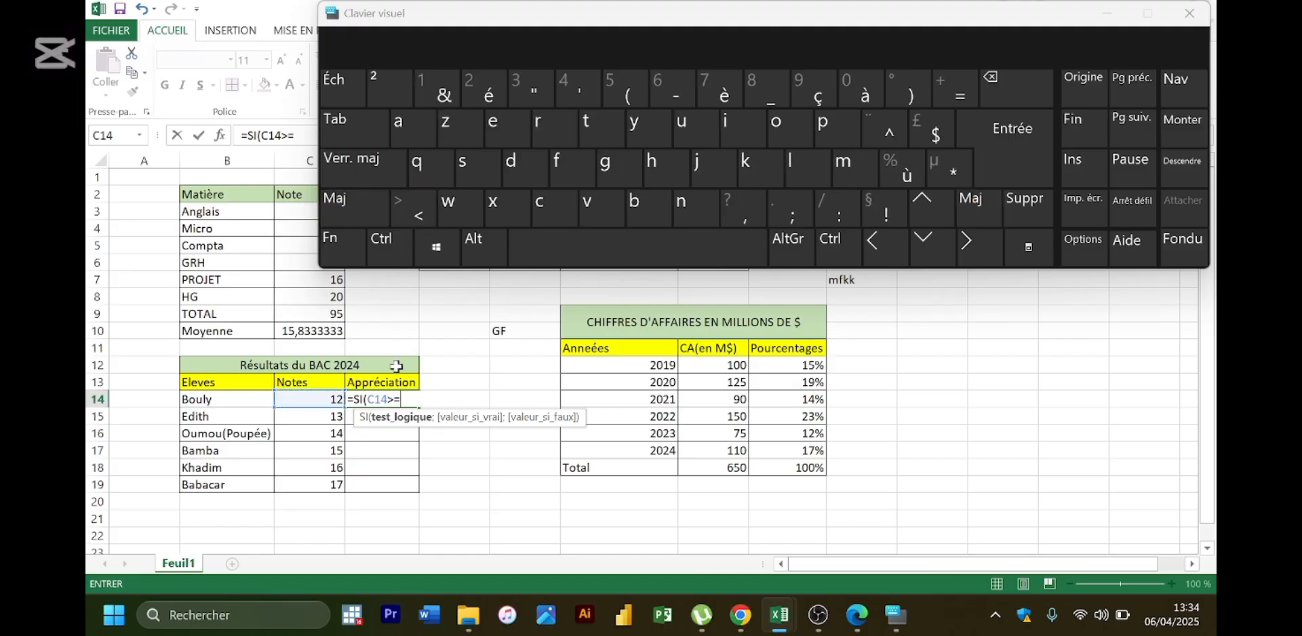
type("=")
key("Caps_Lock")
type("10")
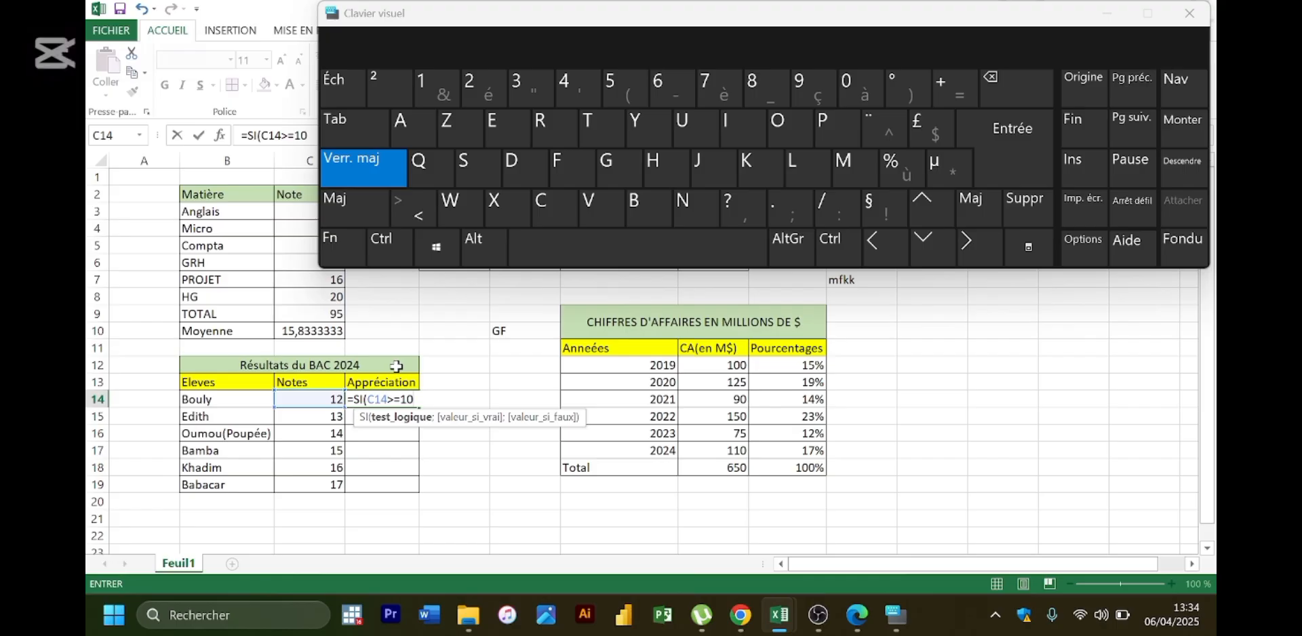
- Add "Admis" as the value if true and "A refaire" as the value if false to the D14 formula, and hide the on-screen keyboard
type(".")
key("BackSpace")
key("Caps_Lock")
type(",")
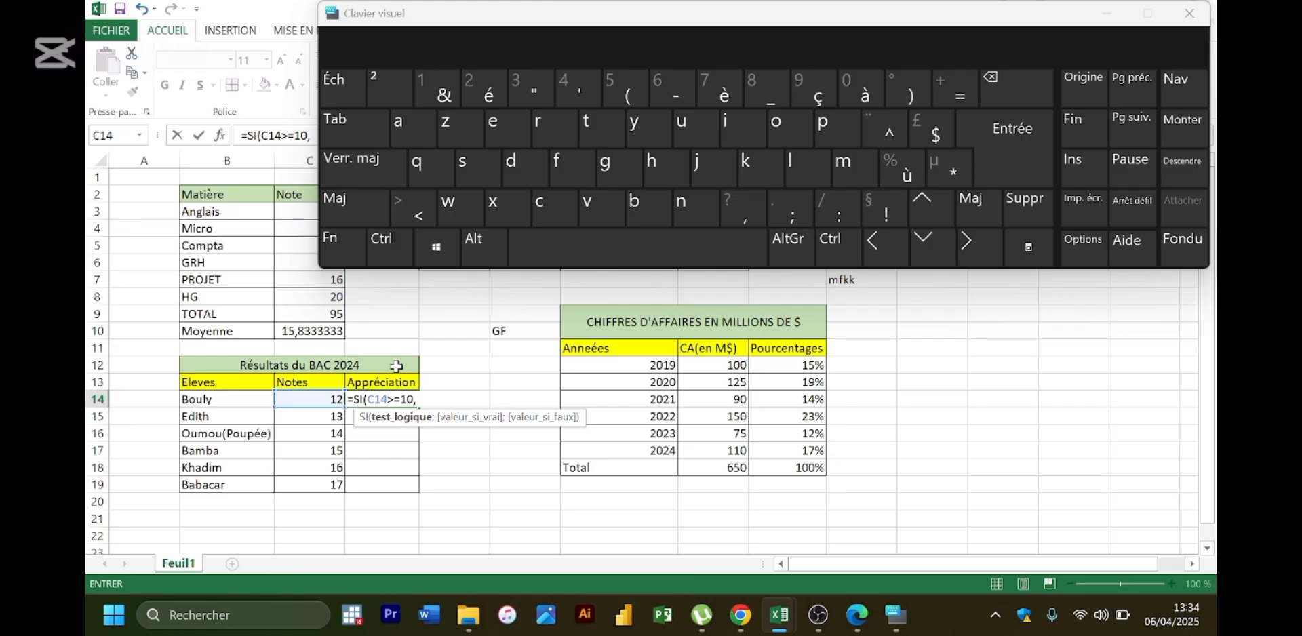
type(" \"")
key("Caps_Lock")
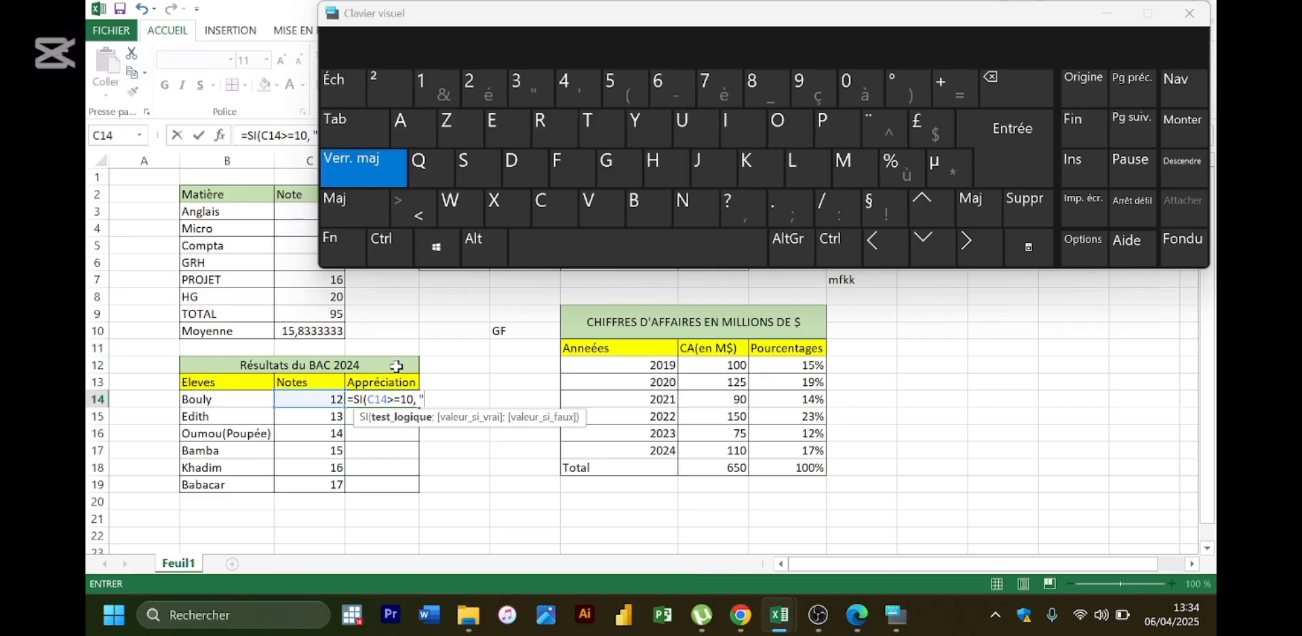
type("A")
key("Caps_Lock")
type("d")
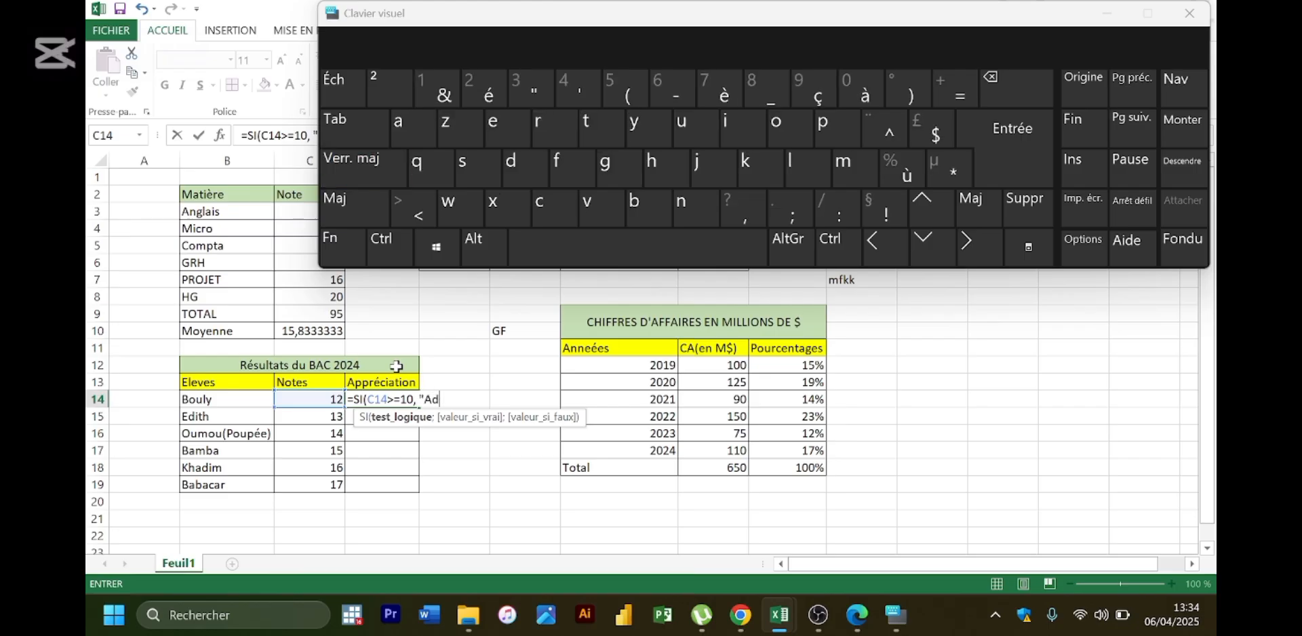
type("mis\";\"")
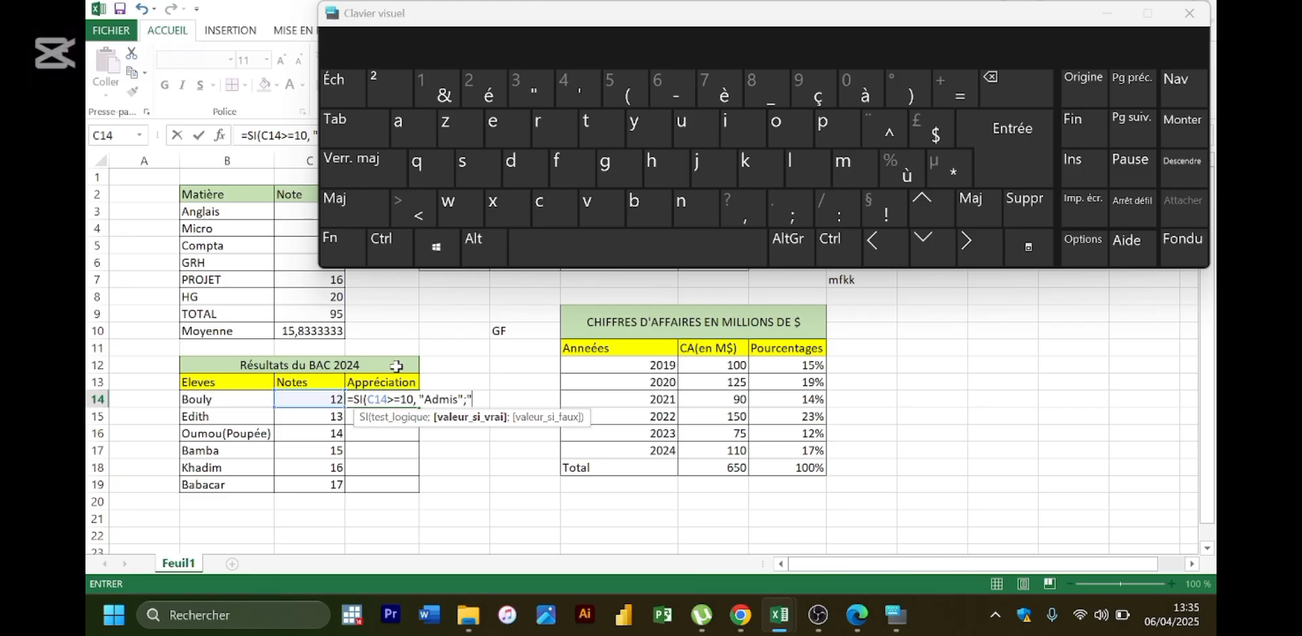
key("Caps_Lock")
type("A")
key("Caps_Lock")
type("refaire\"")
left_click(1108, 14)
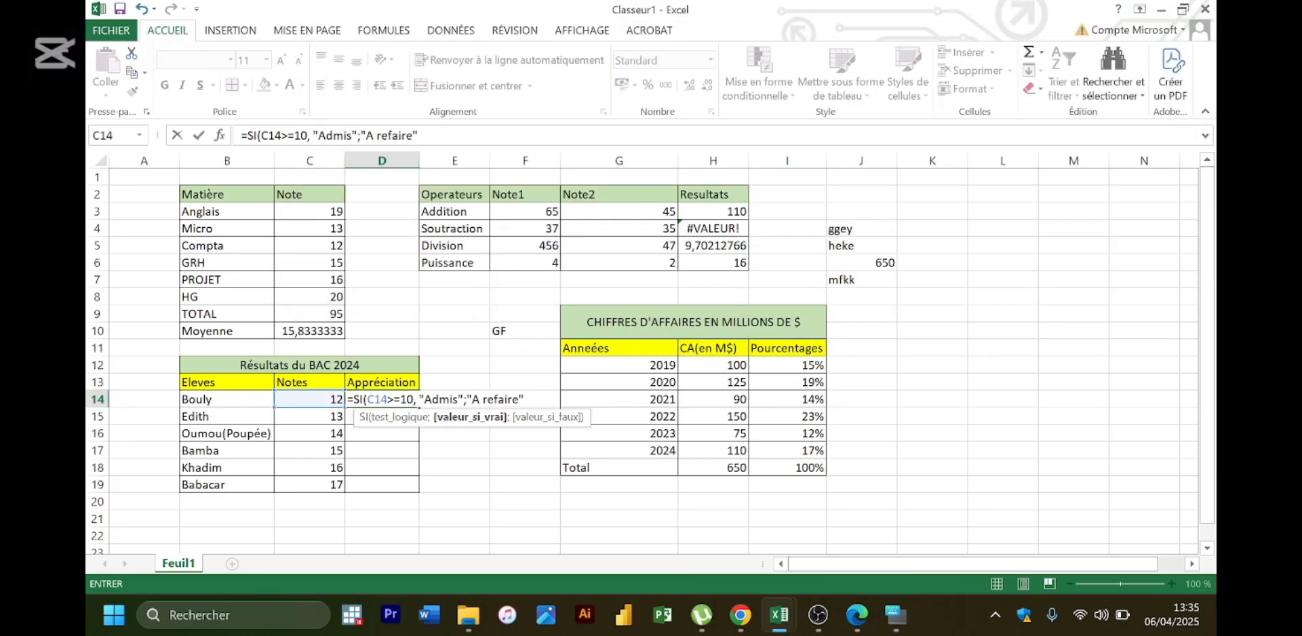
- Replace the comma and space after 10 with a semicolon and finish D14 as =SI(C14>=10;"Admis";"A refaire")
left_click(418, 399)
key("BackSpace")
key("BackSpace")
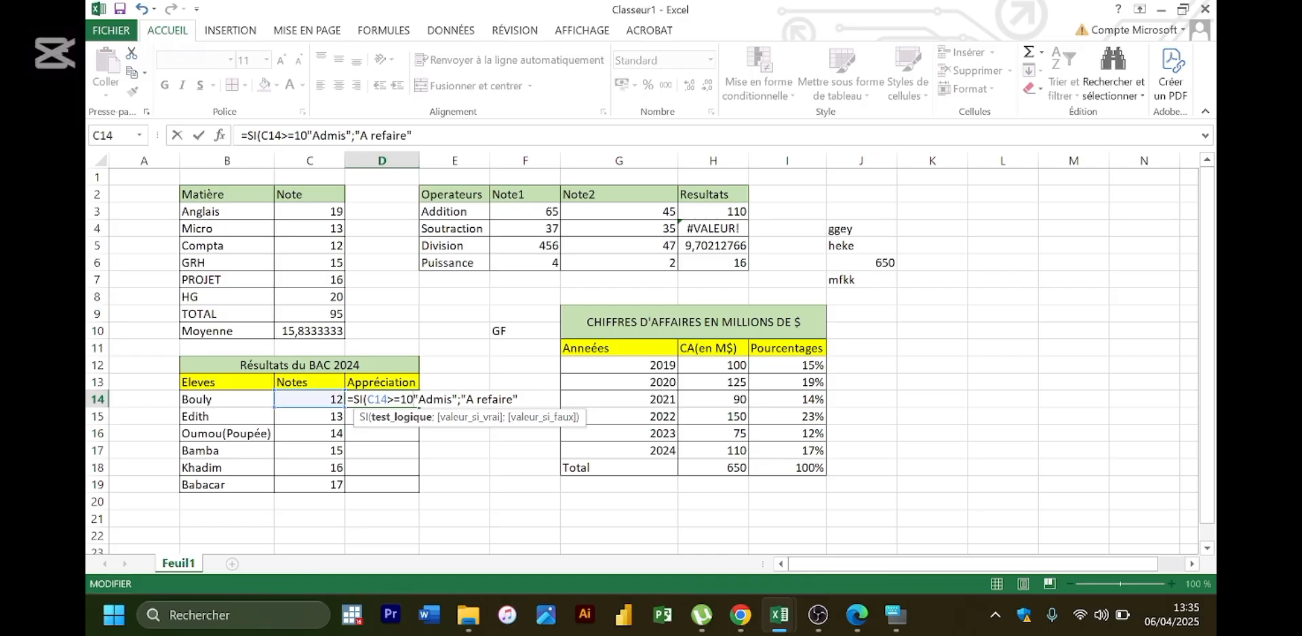
type(";")
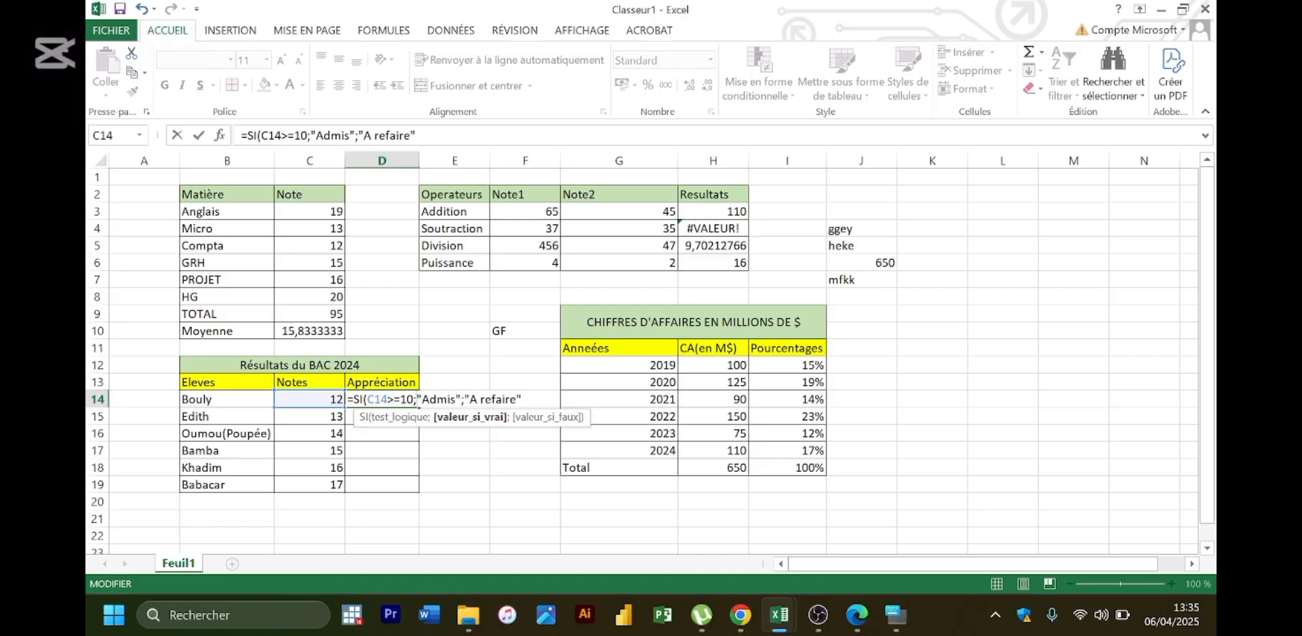
left_click(521, 400)
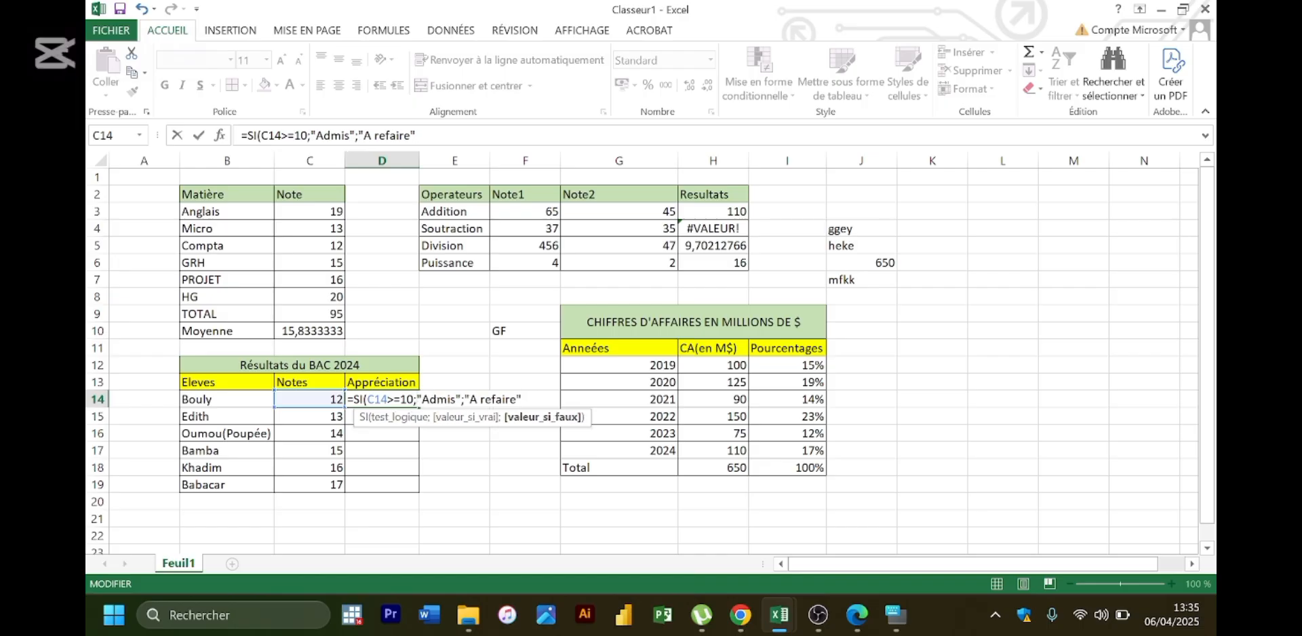
type(")")
key("Return")
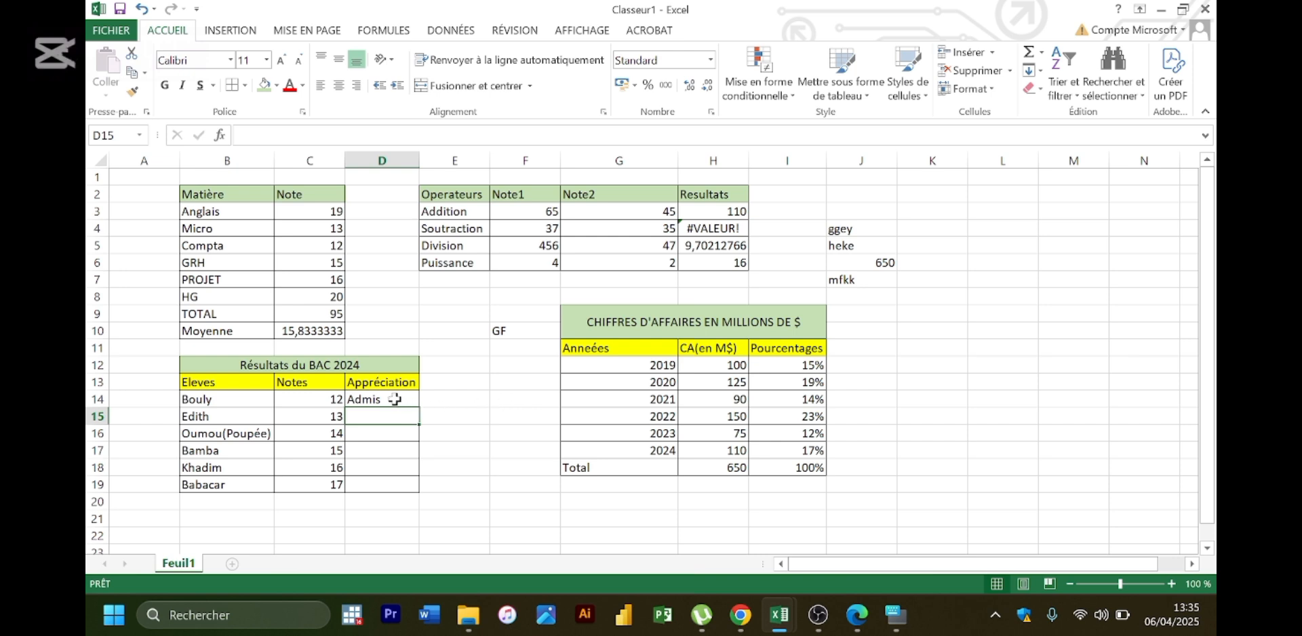
- Set the notes of the last three students in C17:C19 to 7, 9 and 4
left_click(328, 449)
type("è")
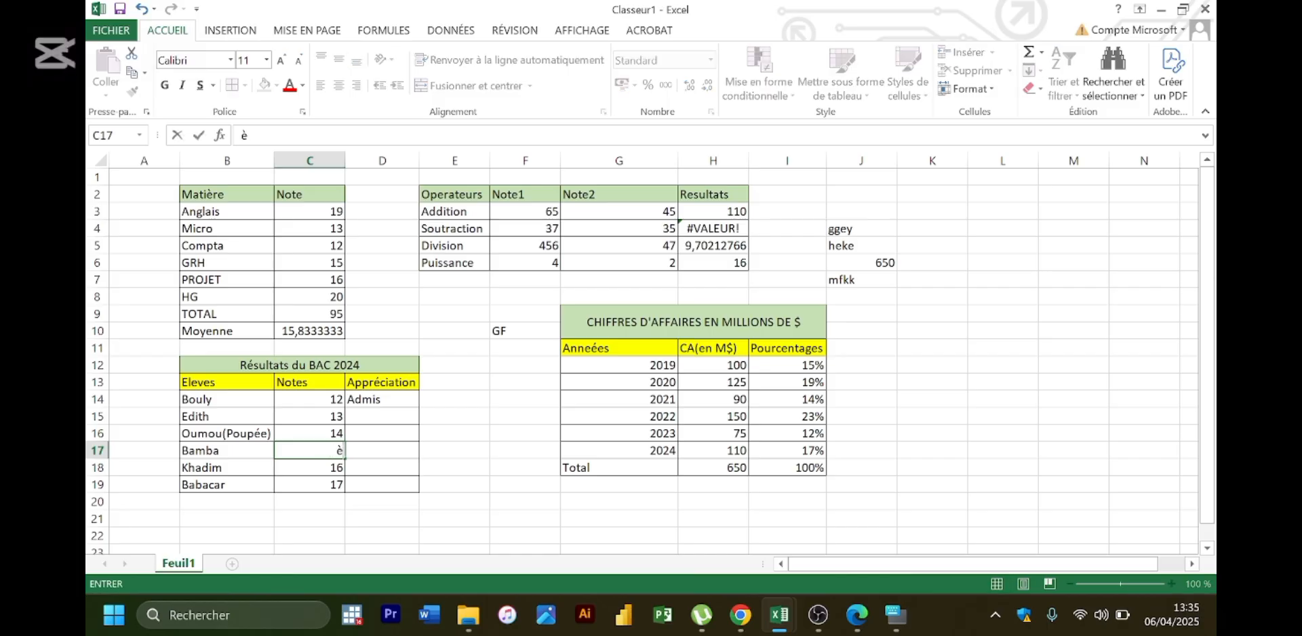
key("BackSpace")
type("7")
key("Return")
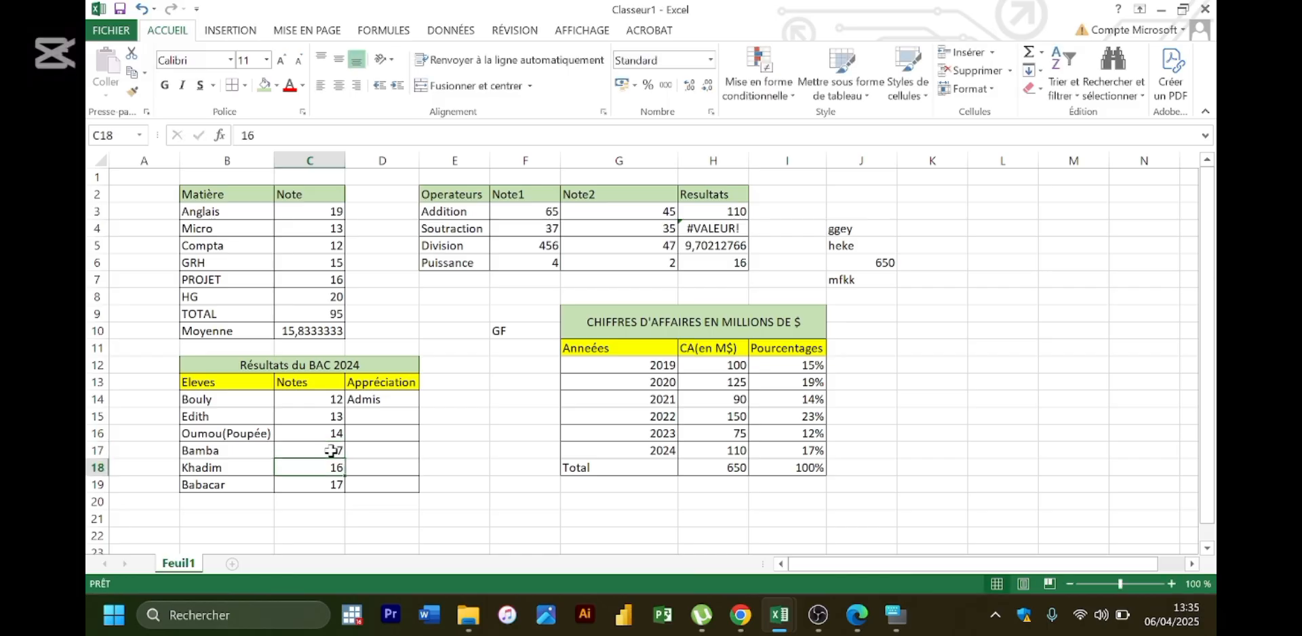
type("9")
key("Return")
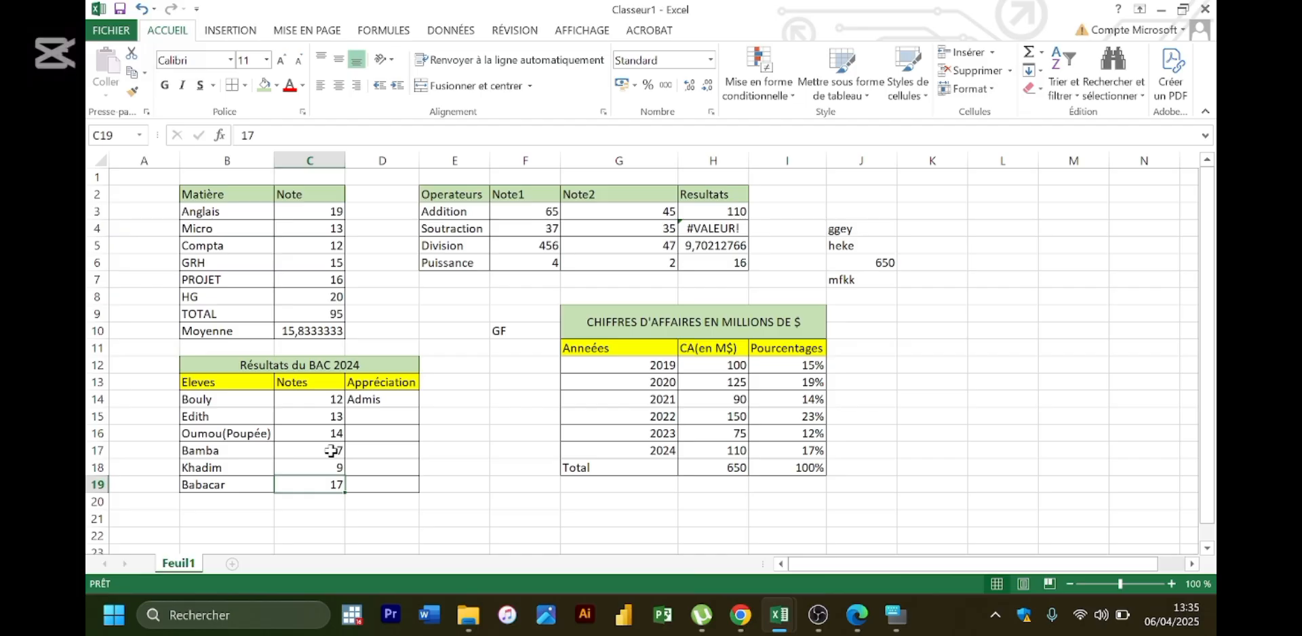
type("4")
key("Return")
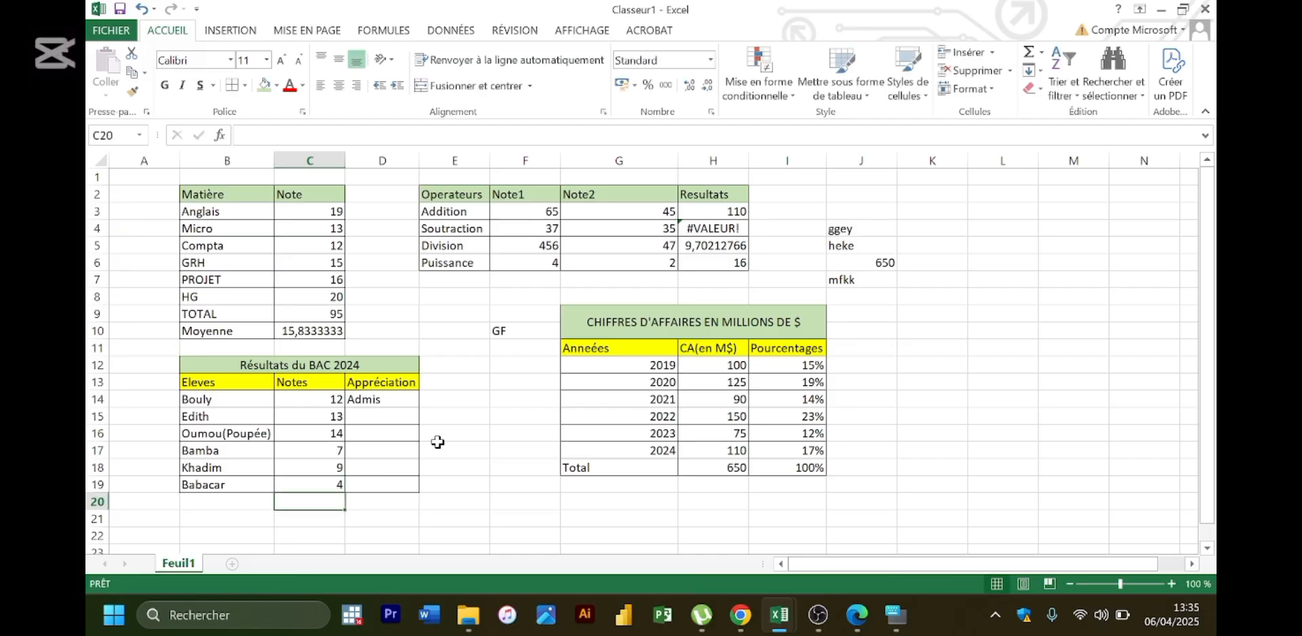
- Open the SI formula in D14 to review its arguments, close it without changes and reselect the cell
left_click(400, 390)
left_click(395, 397)
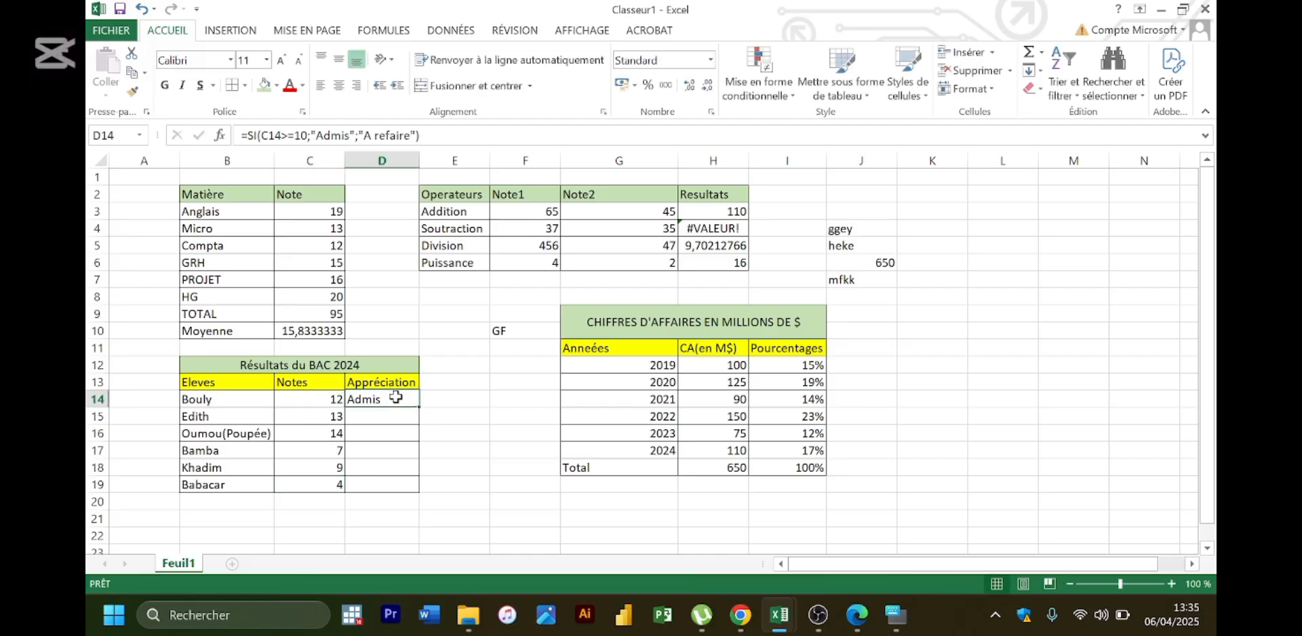
double_click(396, 397)
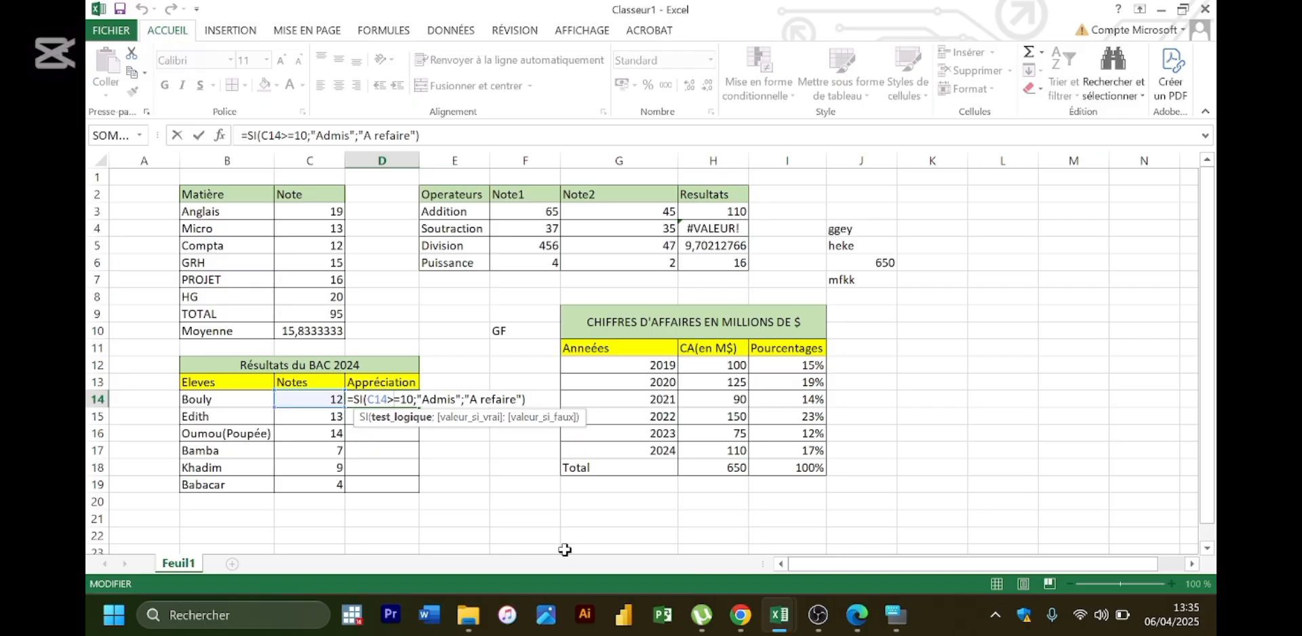
key("Return")
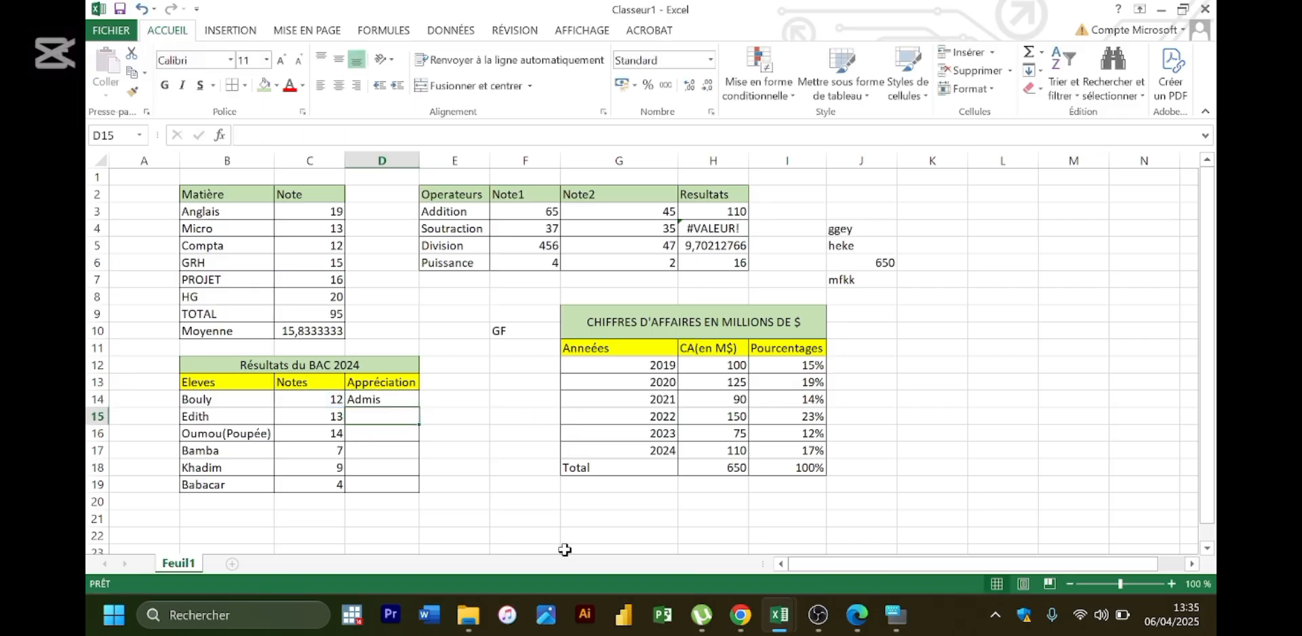
left_click(394, 397)
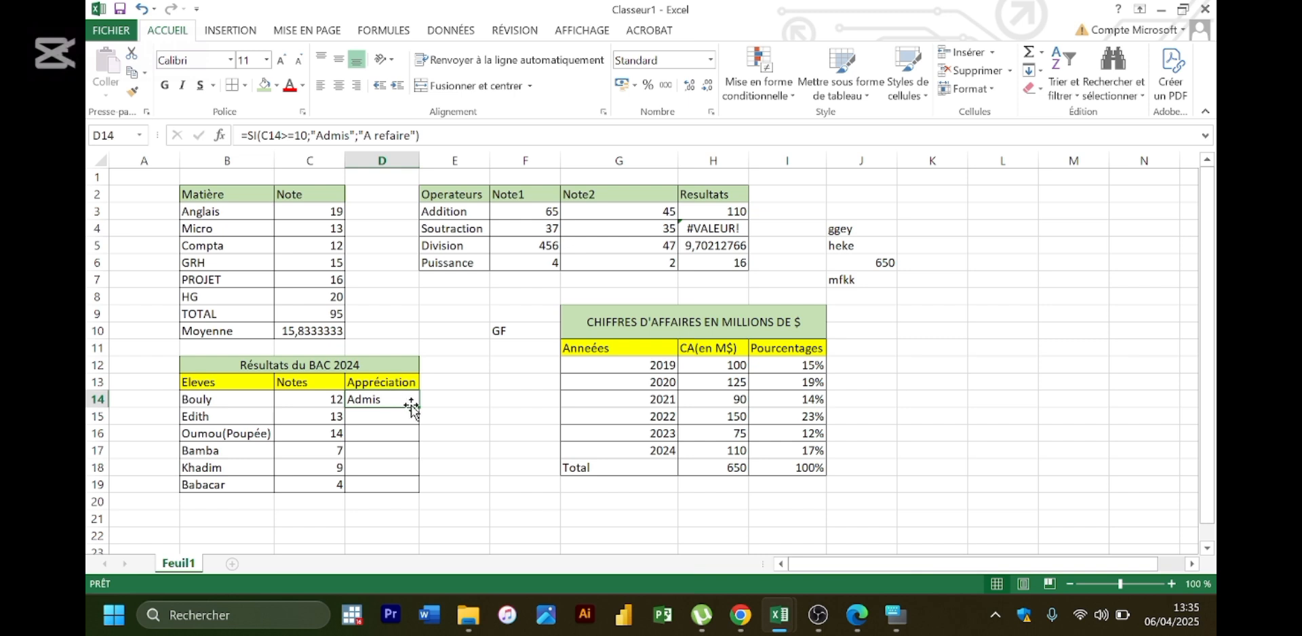
- Fill the SI formula from D14 down the Appréciation column to D19 and deselect the range
double_click(422, 408)
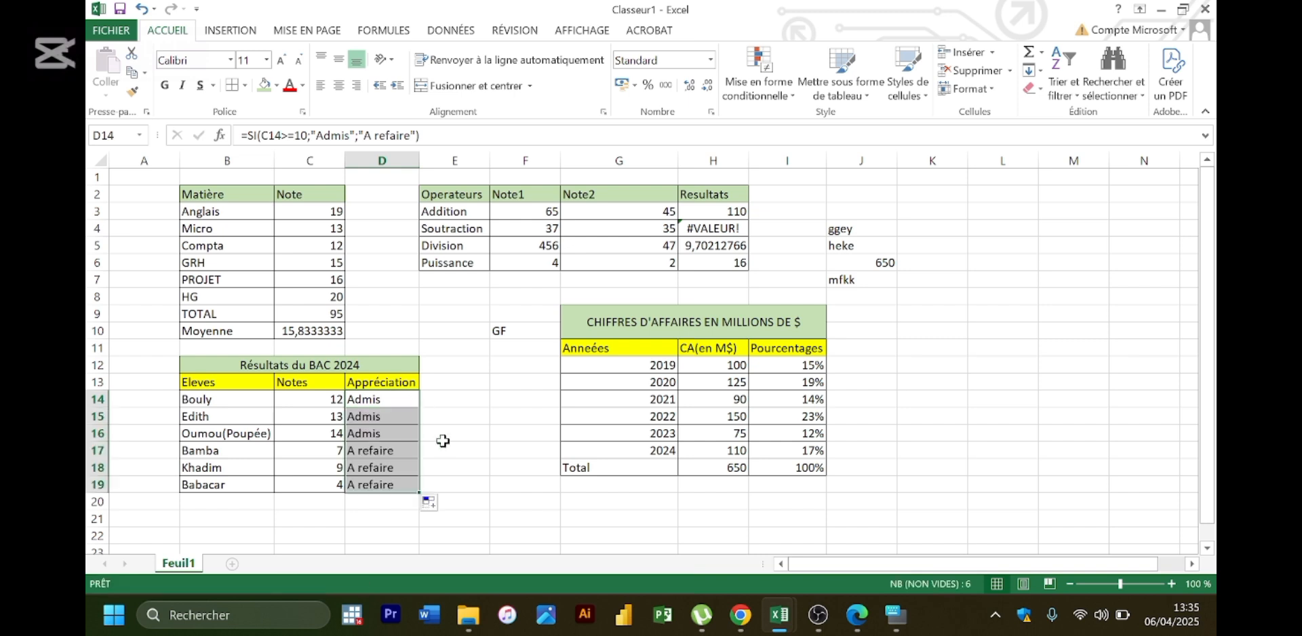
left_click(443, 441)
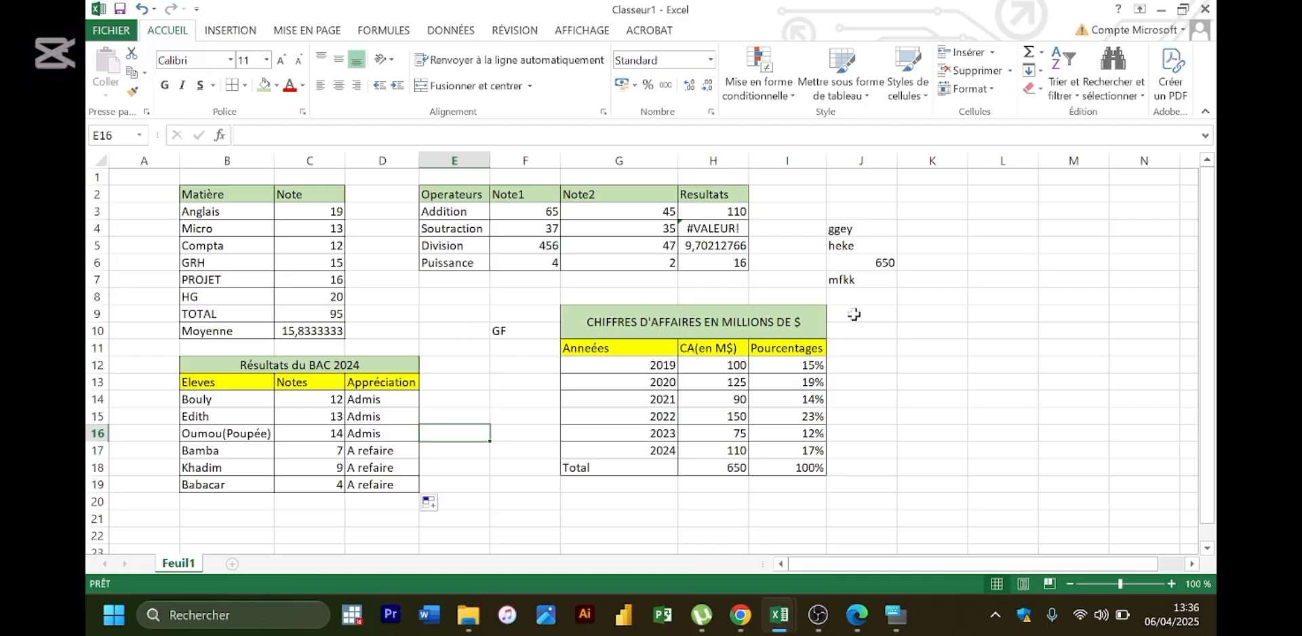
left_click(937, 314)
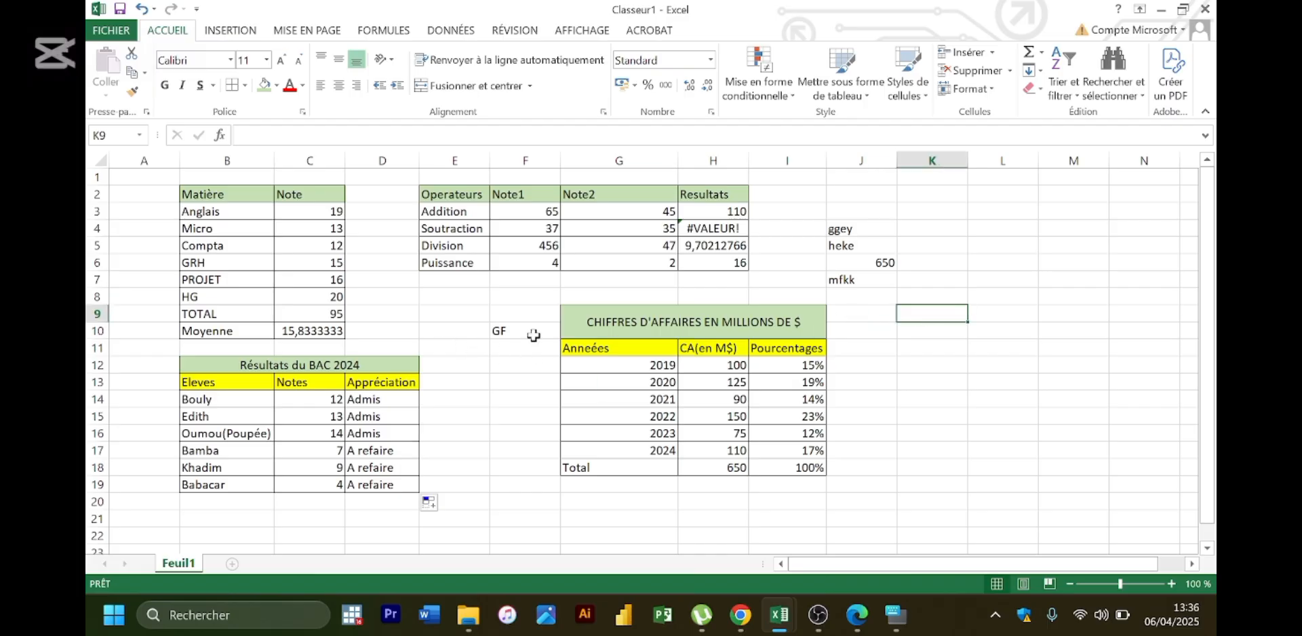
- Delete and re-enter the threshold 10 in the D14 SI formula, and confirm the cell
left_click(388, 397)
double_click(388, 397)
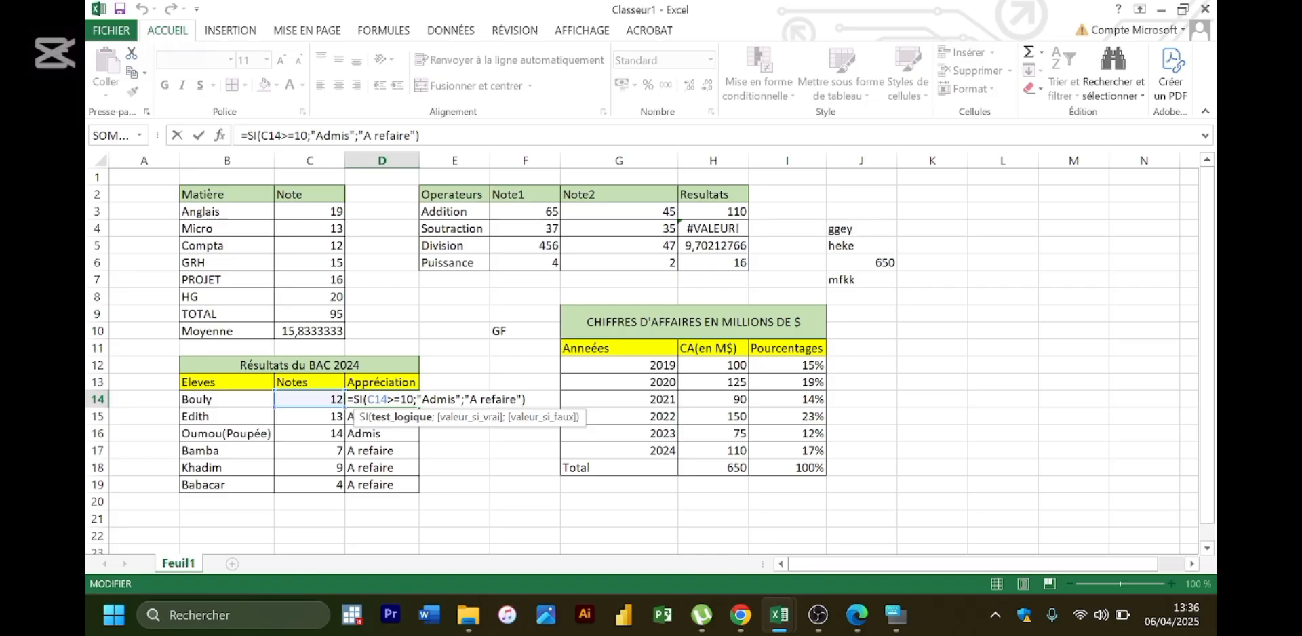
key("BackSpace")
key("BackSpace")
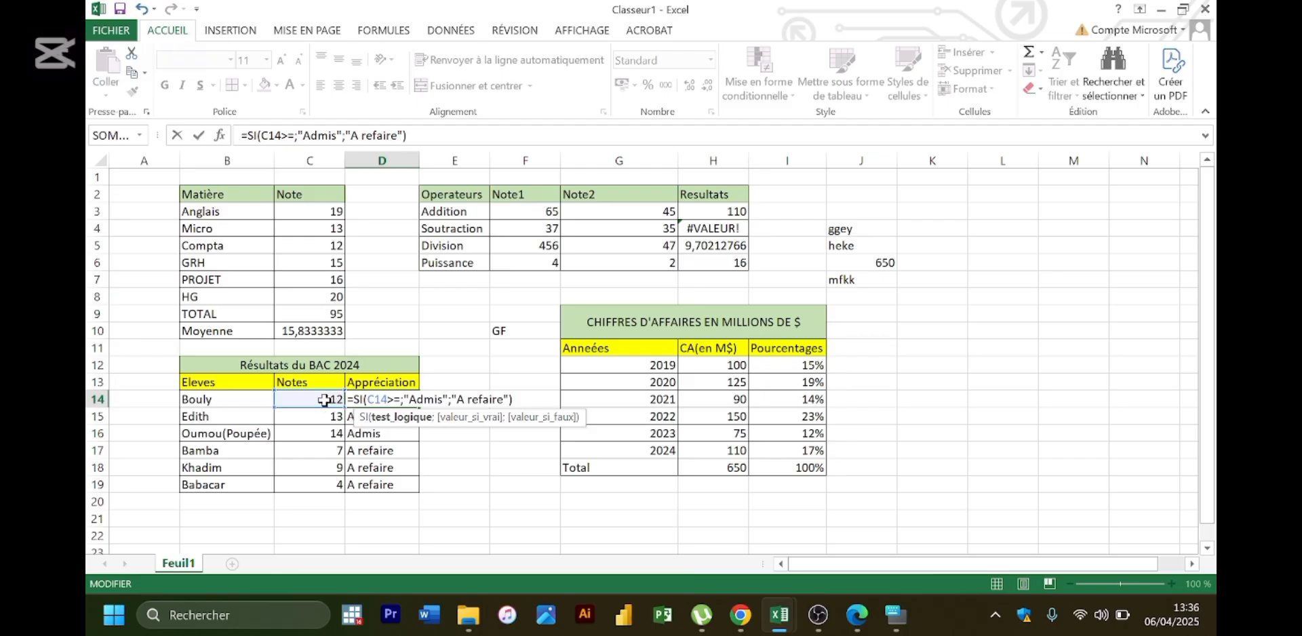
type("10")
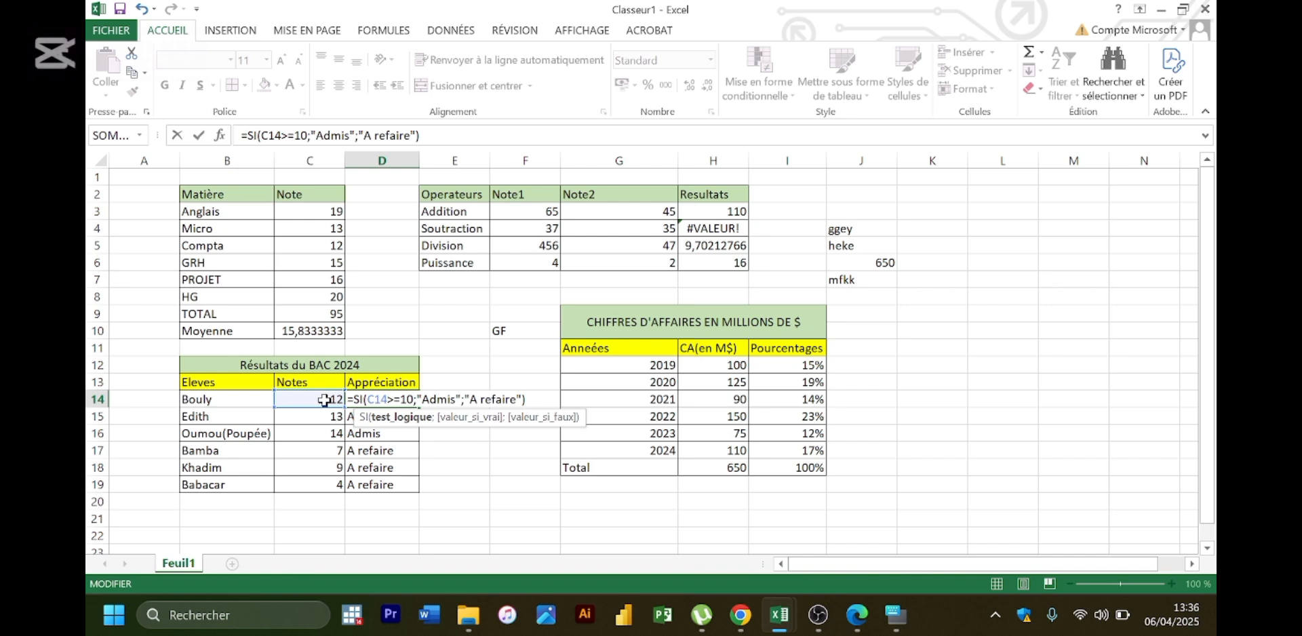
key("Return")
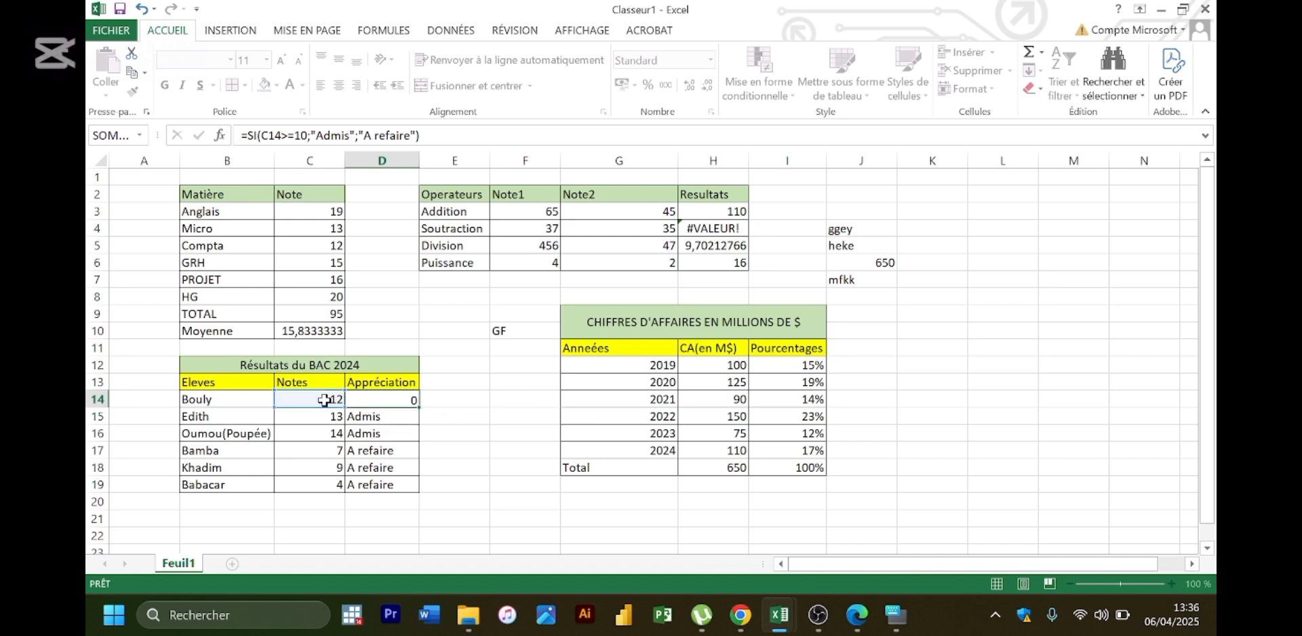
left_click(917, 339)
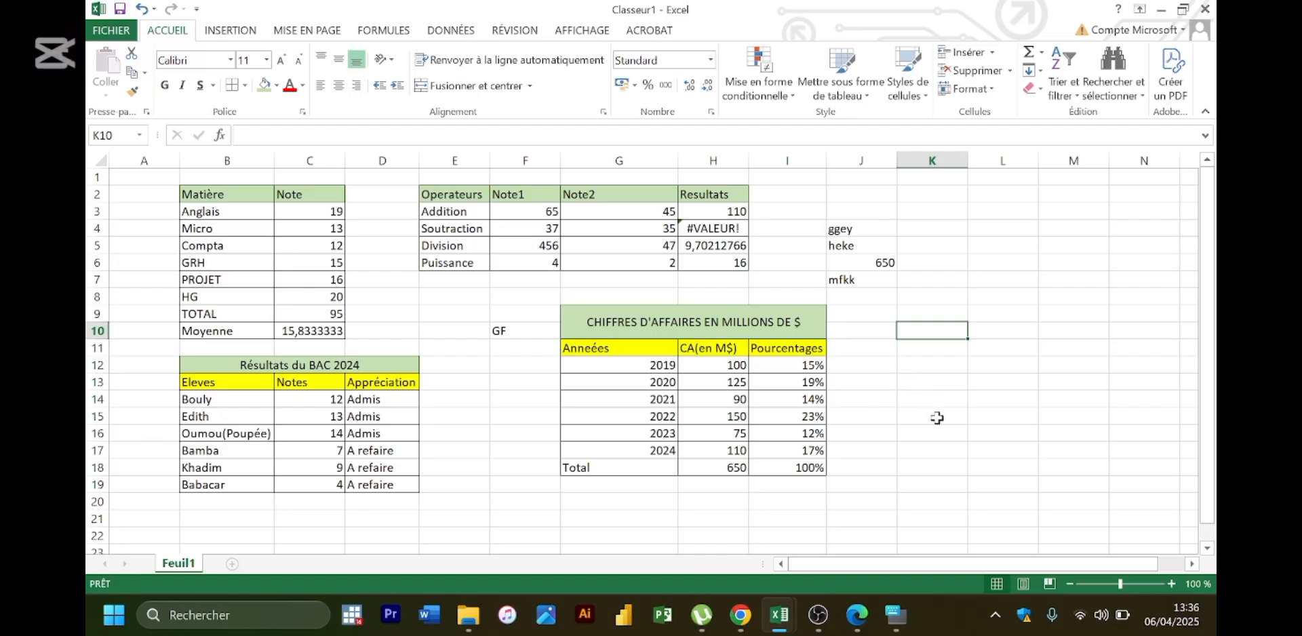
- Reopen the D14 formula and insert a nested SI function testing C14 just before "A refaire"
left_click(378, 397)
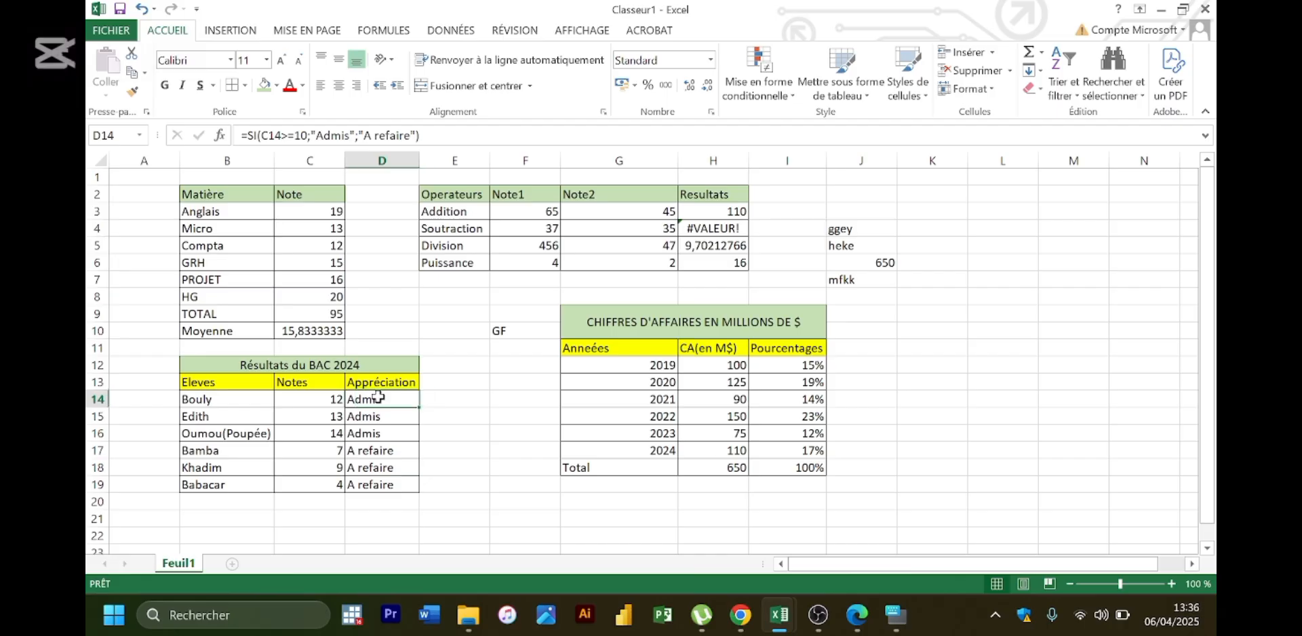
double_click(378, 398)
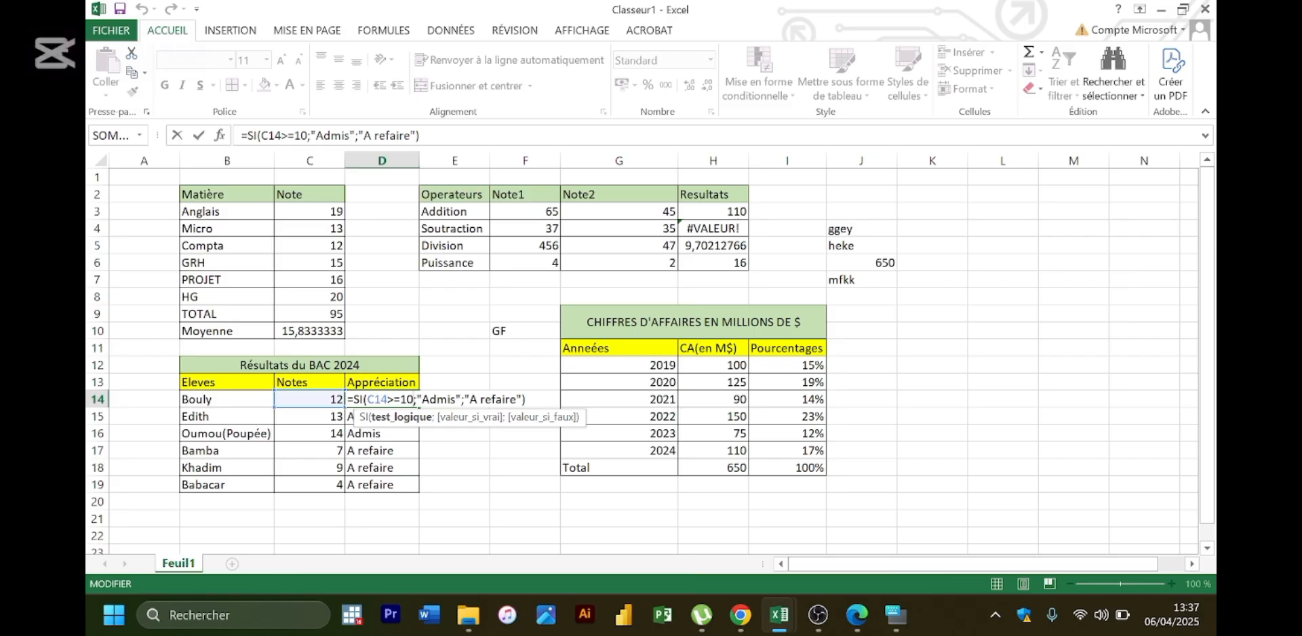
left_click(420, 399)
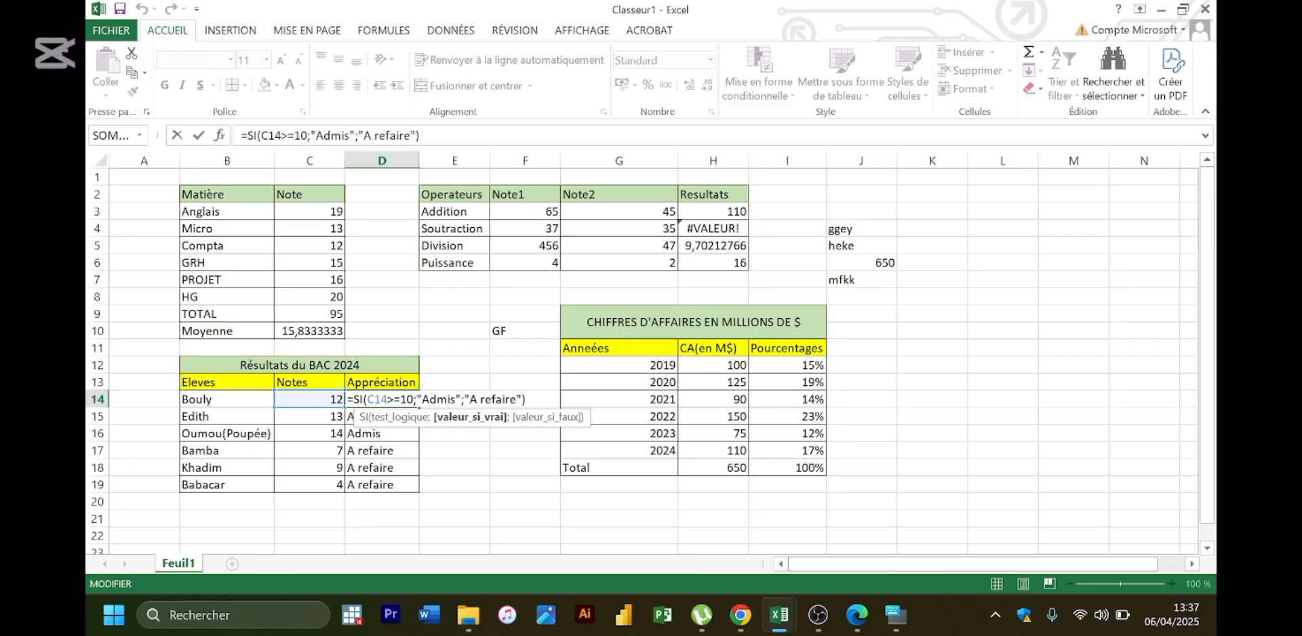
left_click(462, 399)
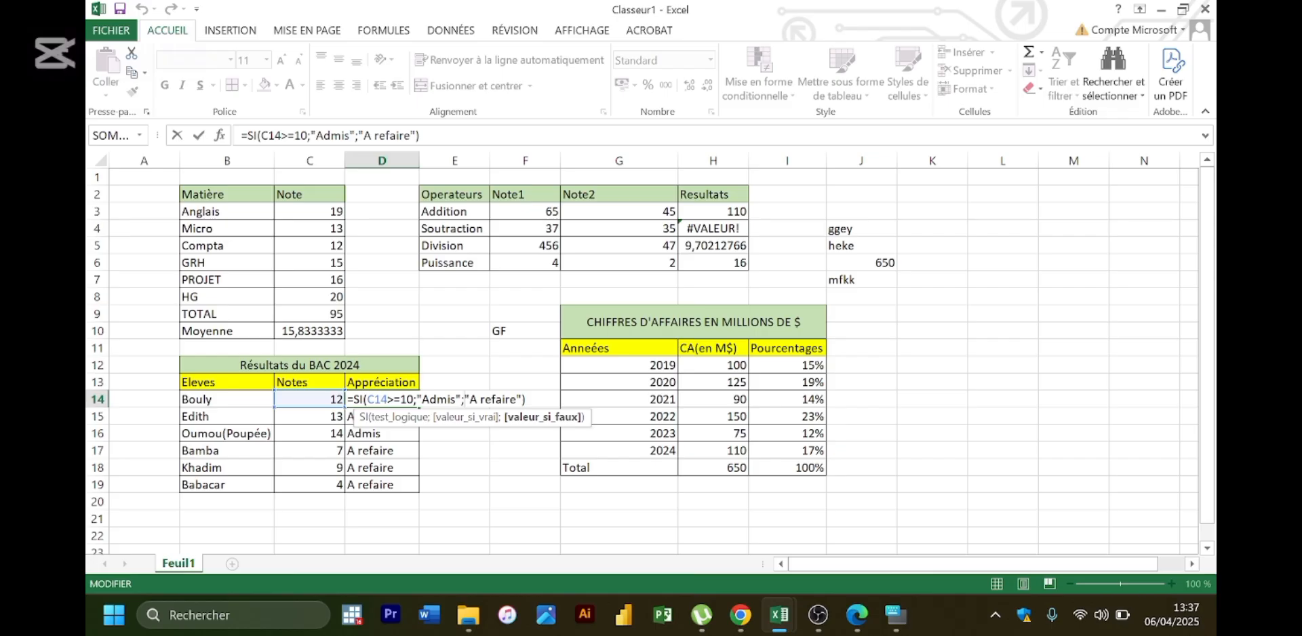
type("si")
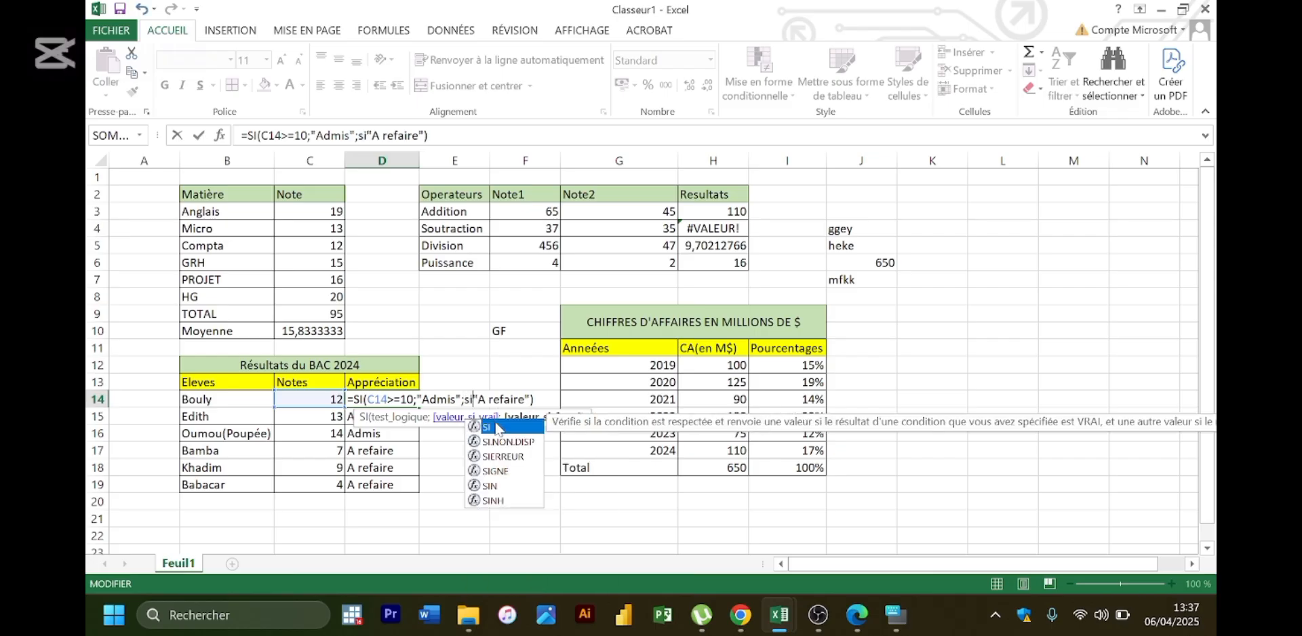
double_click(497, 428)
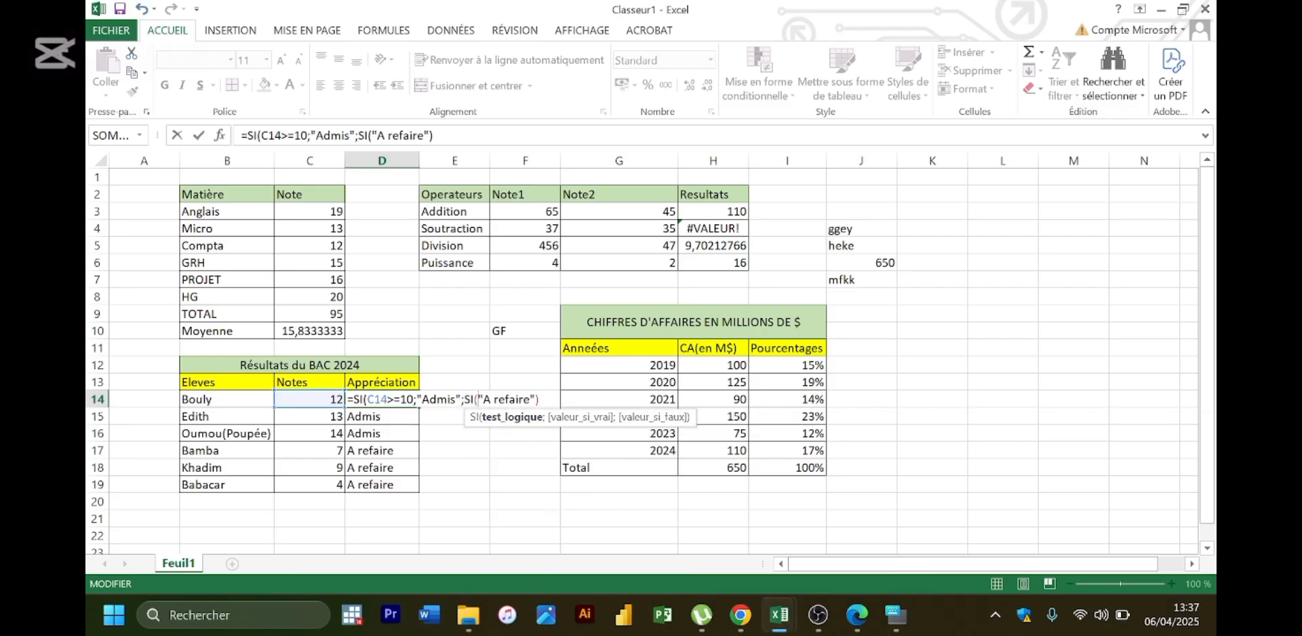
left_click(330, 400)
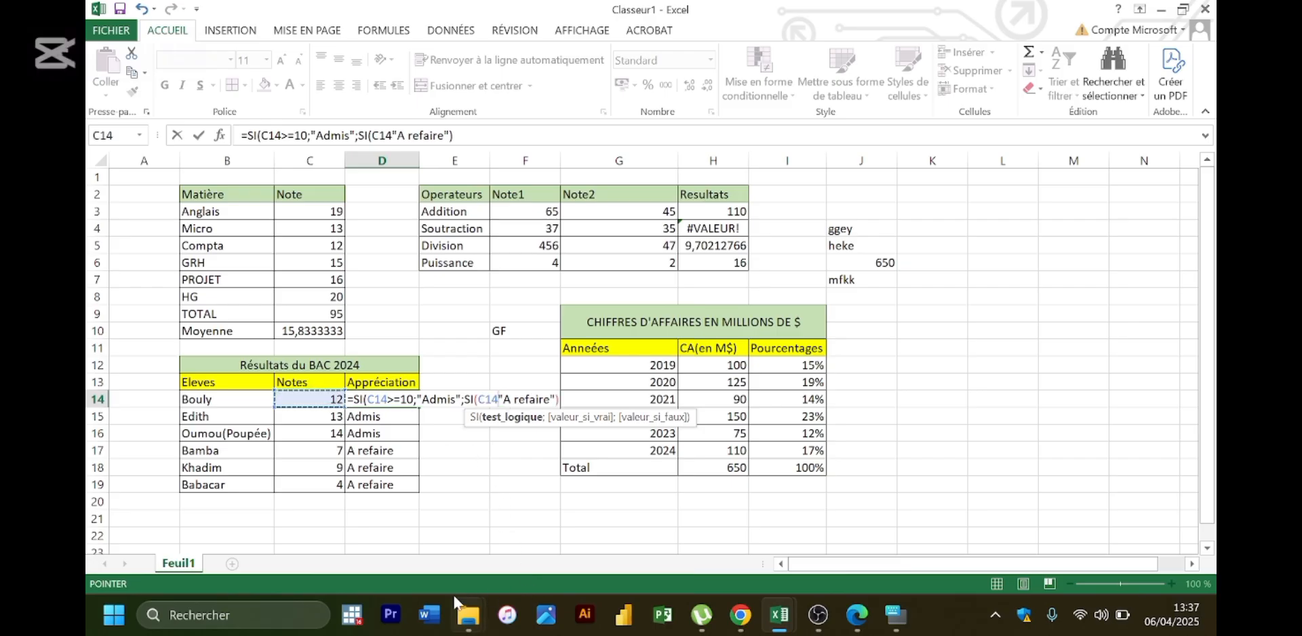
- Show the on-screen keyboard, complete the nested condition as C14>=12, and begin its value if true with a semicolon and opening quote
left_click(897, 614)
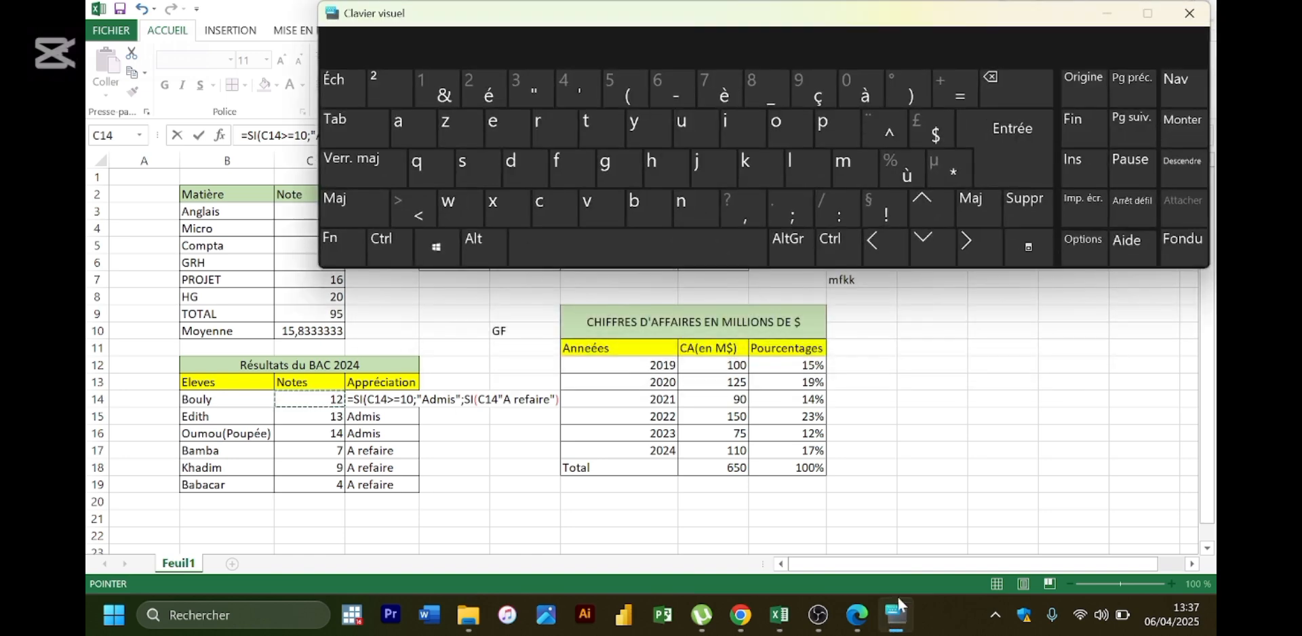
left_click(383, 203)
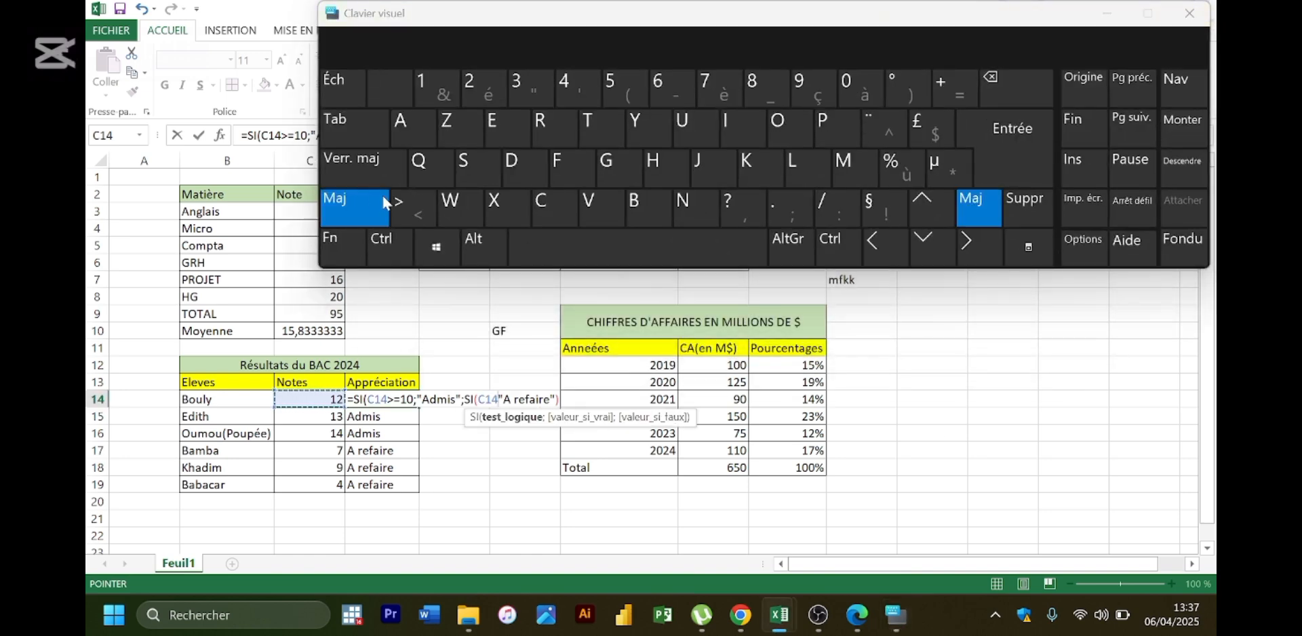
left_click(412, 207)
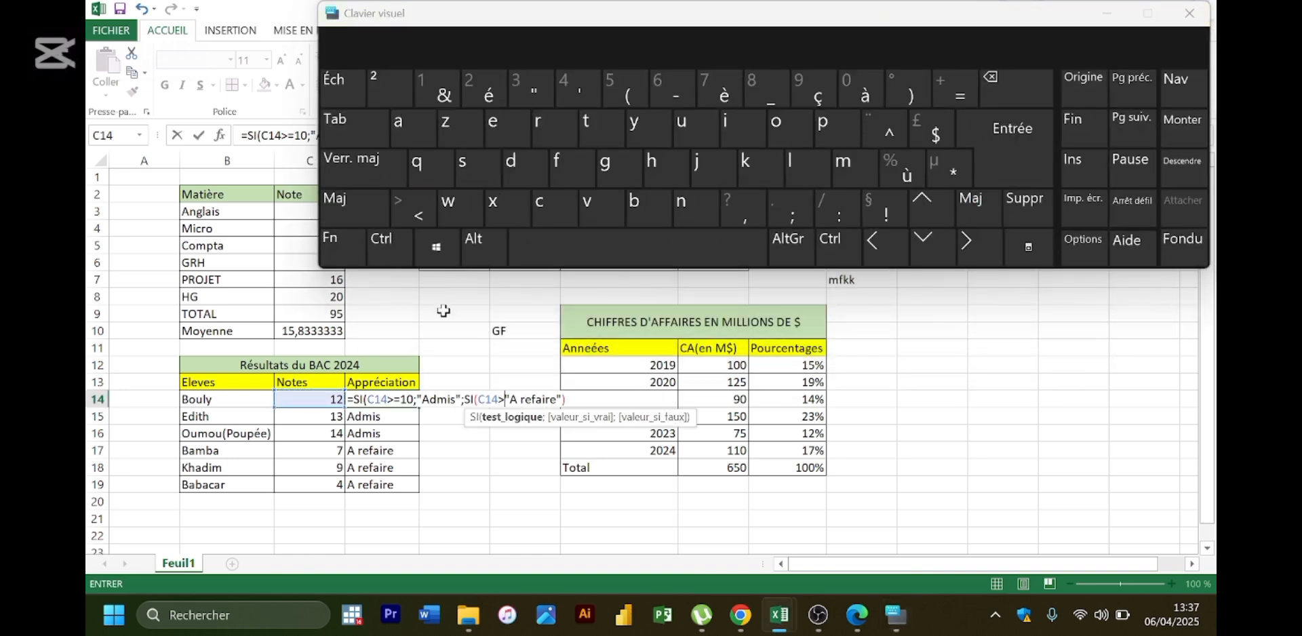
type("=")
key("Caps_Lock")
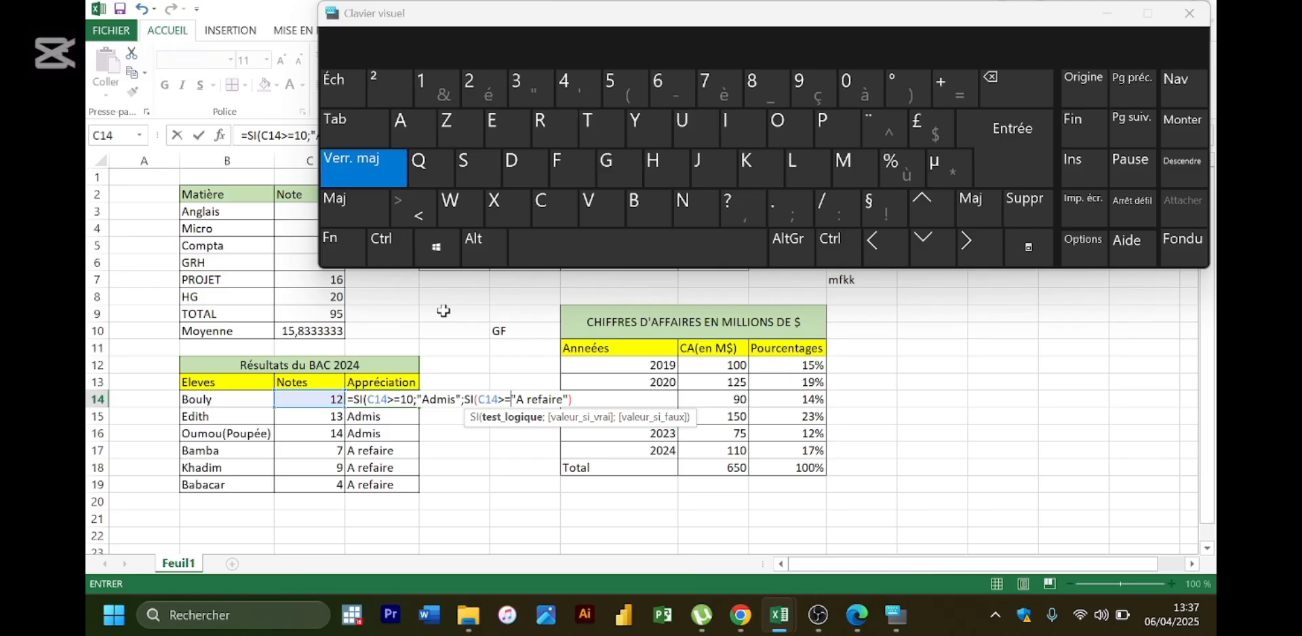
type("12")
key("Caps_Lock")
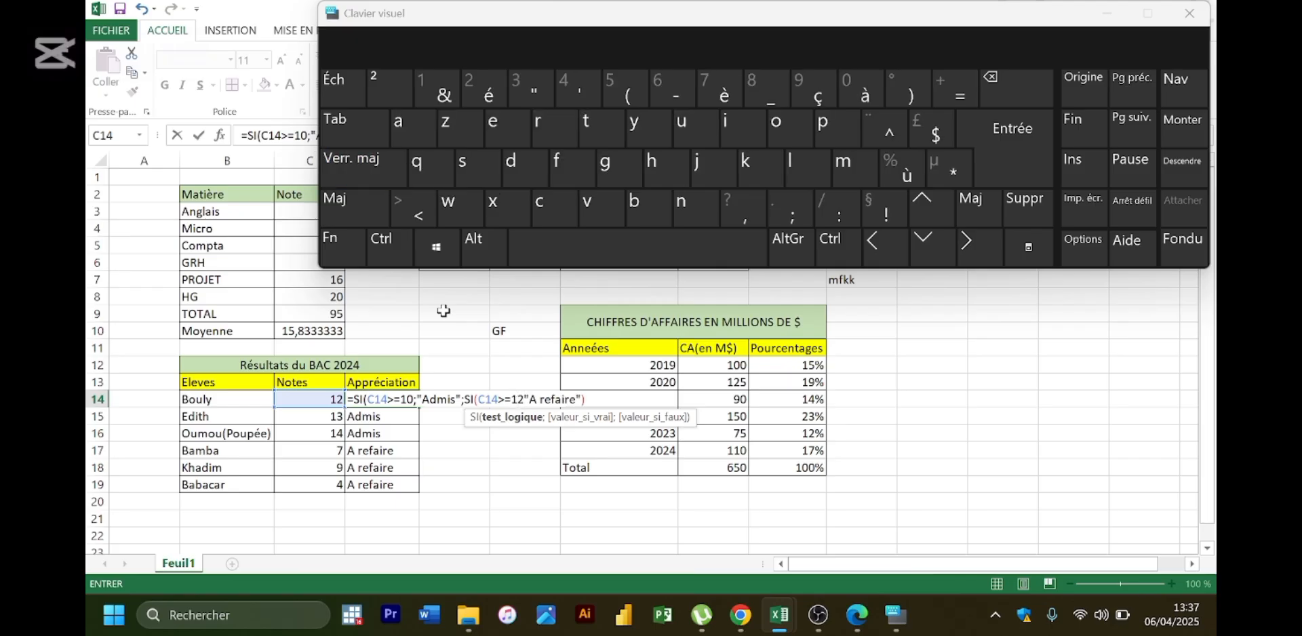
type("; \"")
key("Caps_Lock")
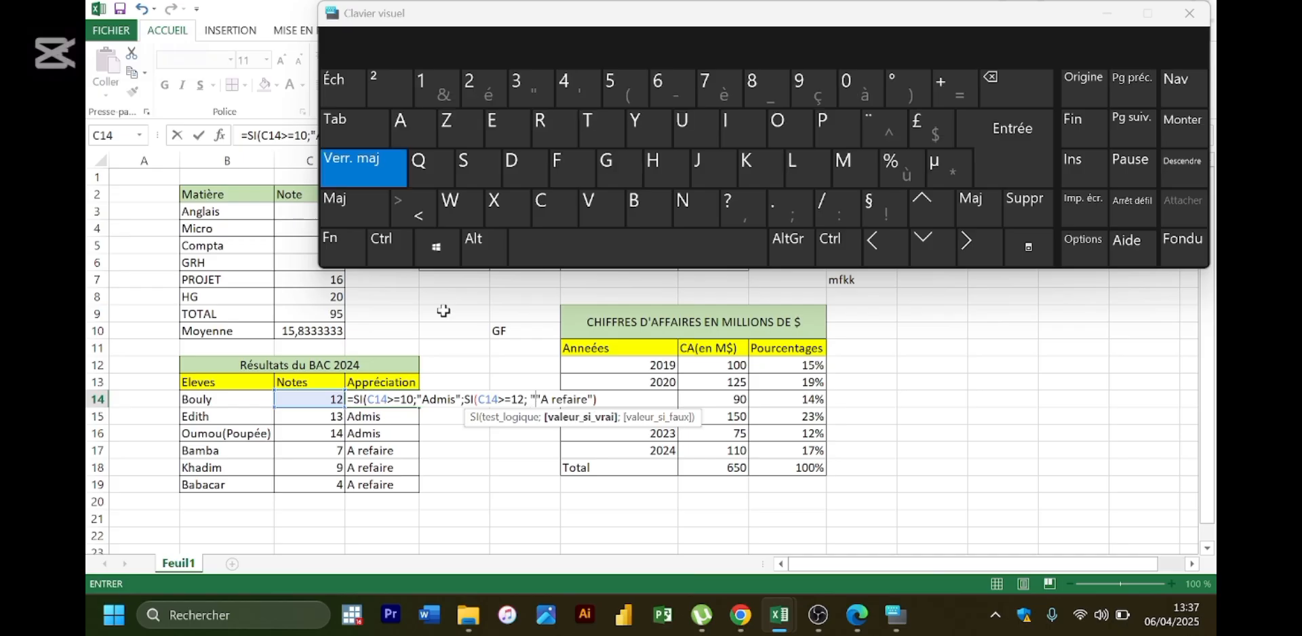
key("Caps_Lock")
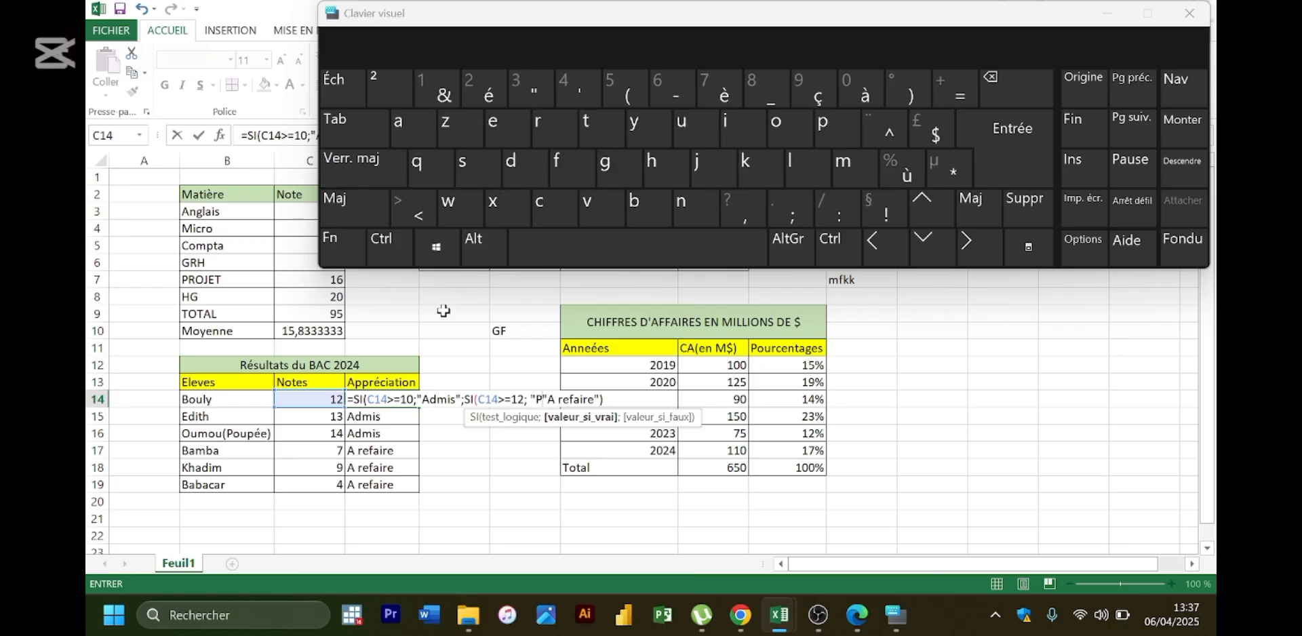
key("Caps_Lock")
type("A")
key("Caps_Lock")
type("ssez bie")
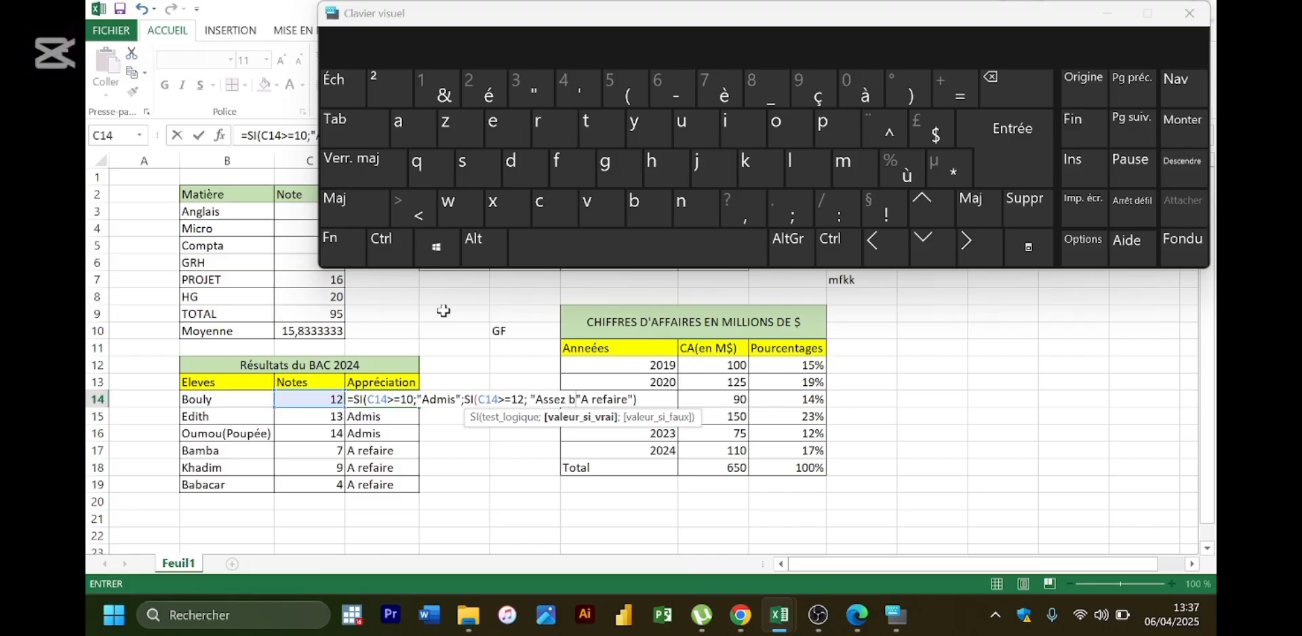
type("n\";")
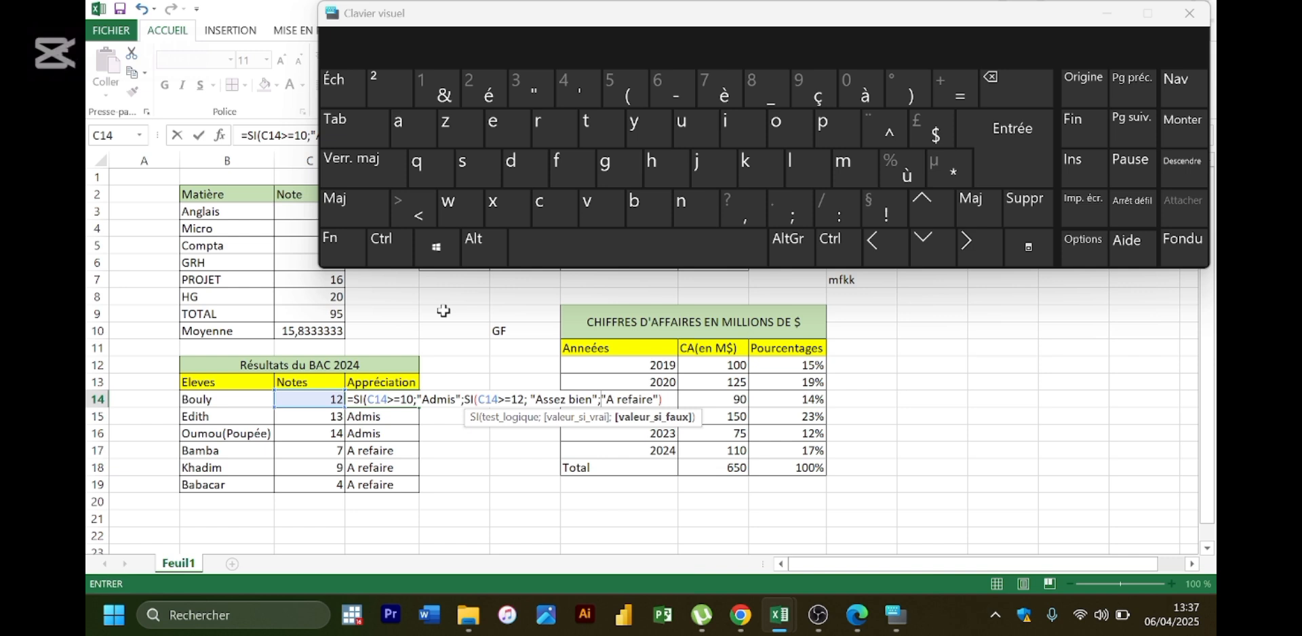
key("BackSpace")
key("BackSpace")
key("BackSpace")
key("BackSpace")
key("BackSpace")
key("BackSpace")
key("BackSpace")
key("BackSpace")
key("BackSpace")
key("BackSpace")
key("BackSpace")
key("BackSpace")
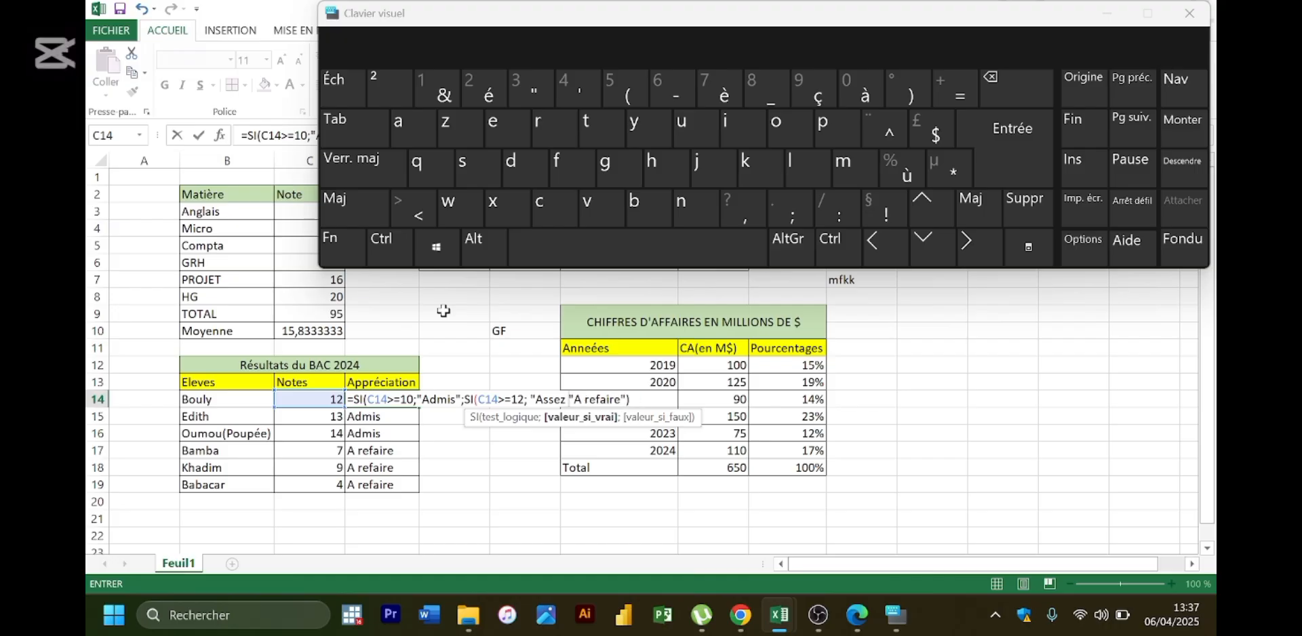
- Enter "Bien" as the nested SI's value if true and remove "A refaire" from the D14 formula
type("Bie")
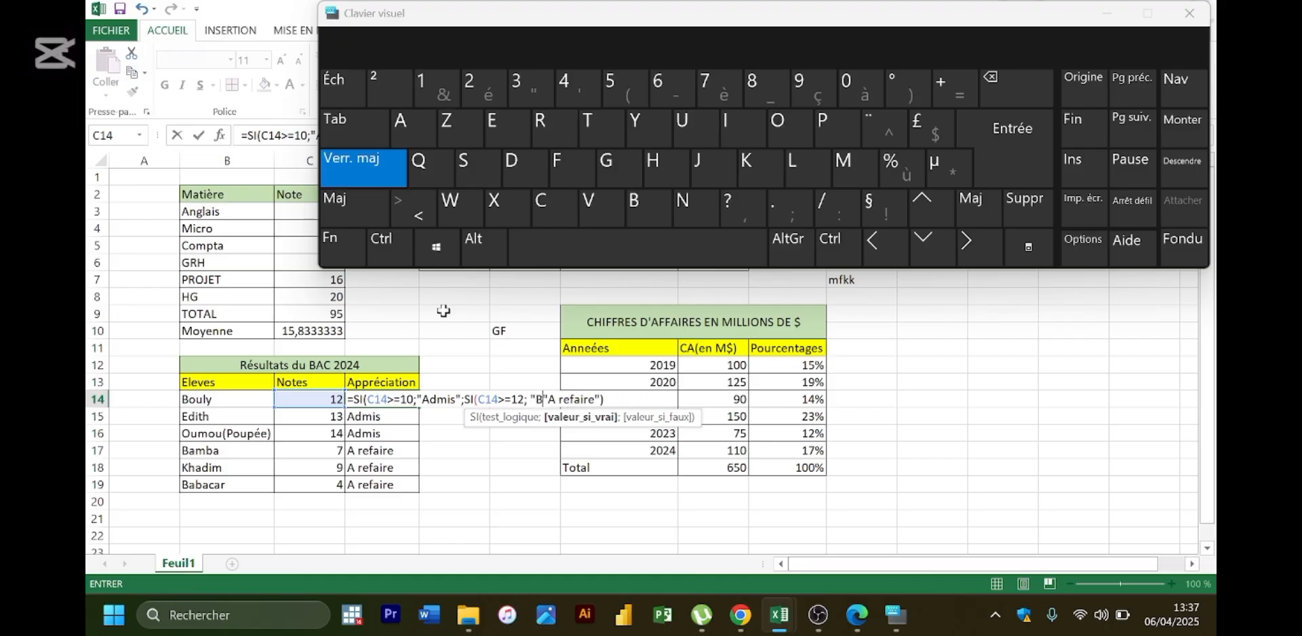
type("n")
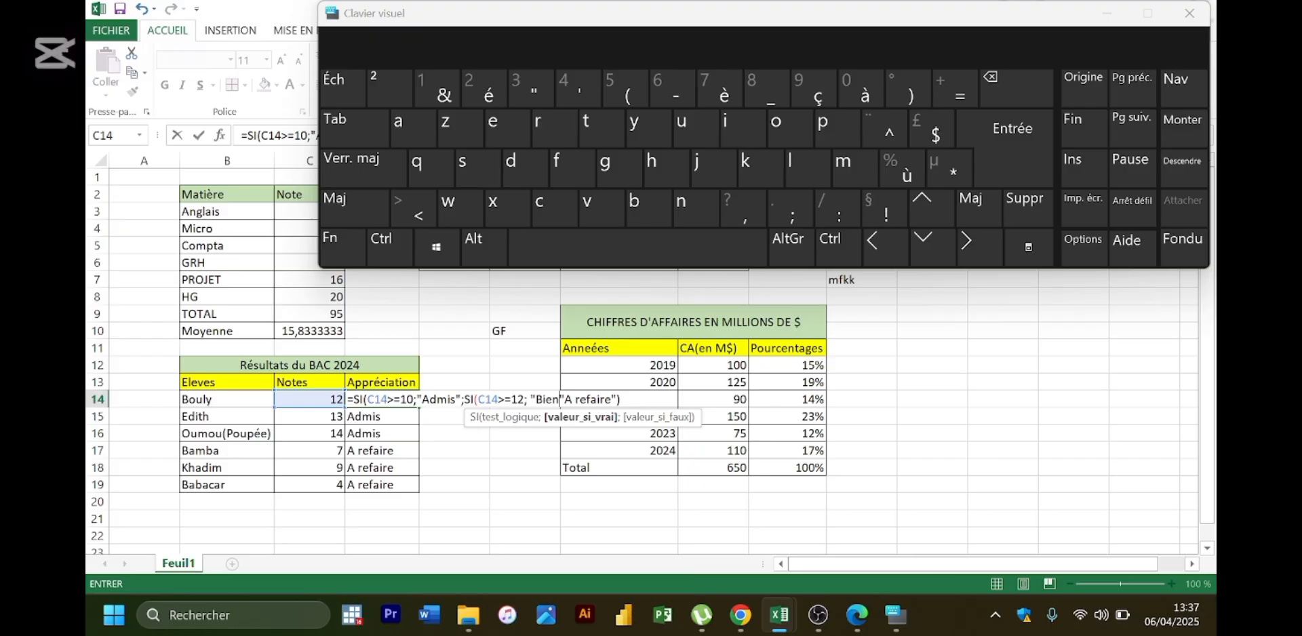
left_click_drag(562, 399, 617, 399)
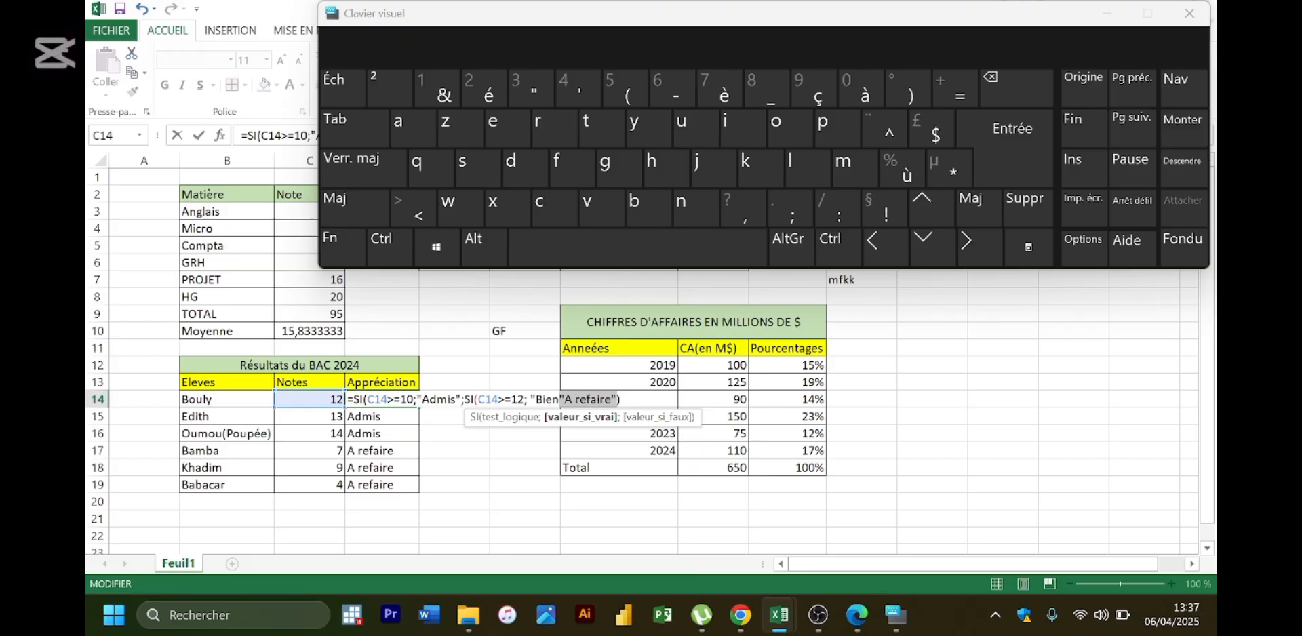
key("Delete")
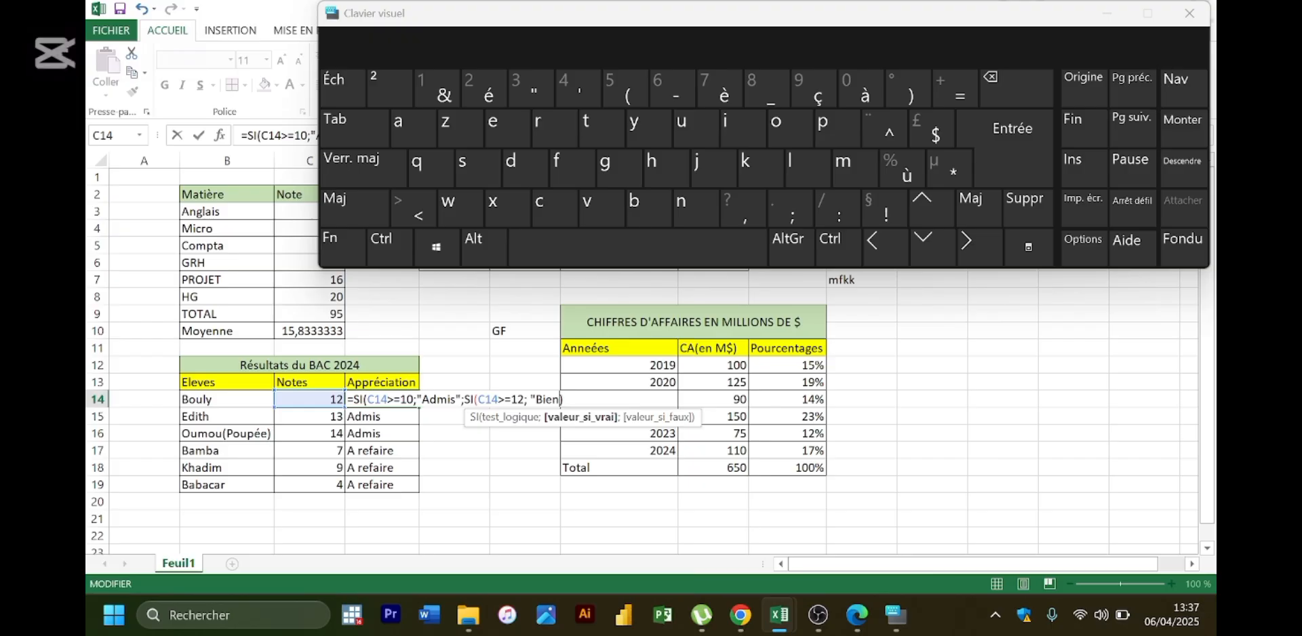
type("\"")
- Change the first condition's threshold in D14 to 12, try to validate the formula and decline the proposed correction
left_click(383, 399)
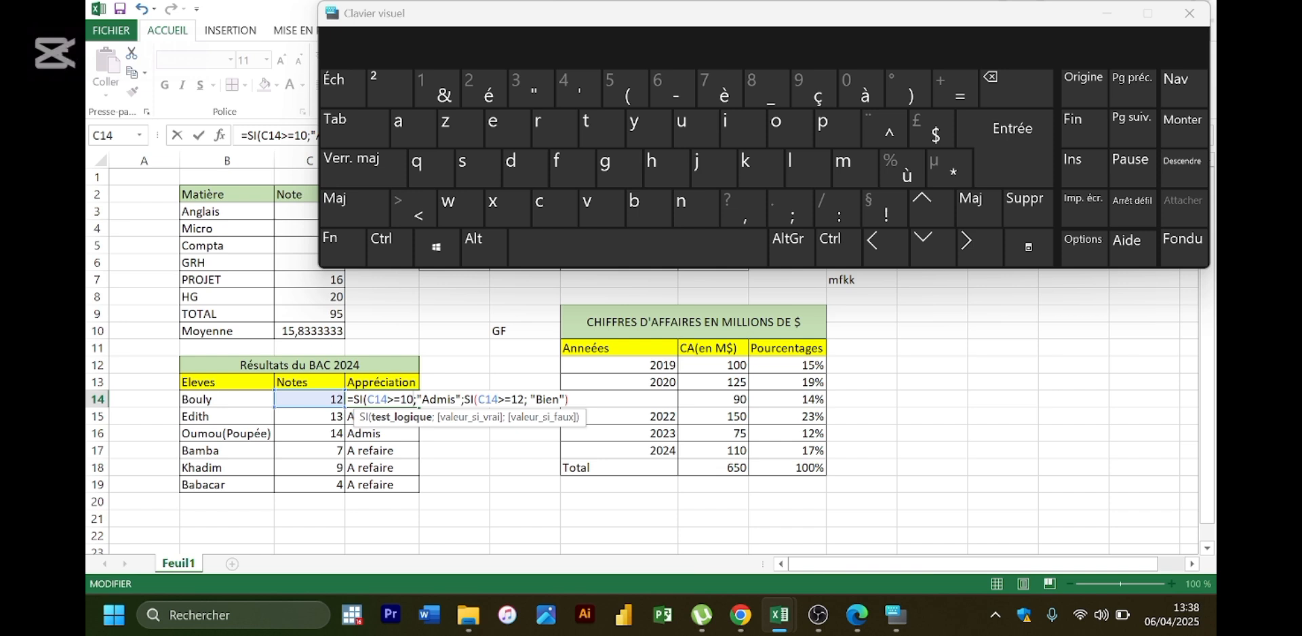
key("BackSpace")
key("Caps_Lock")
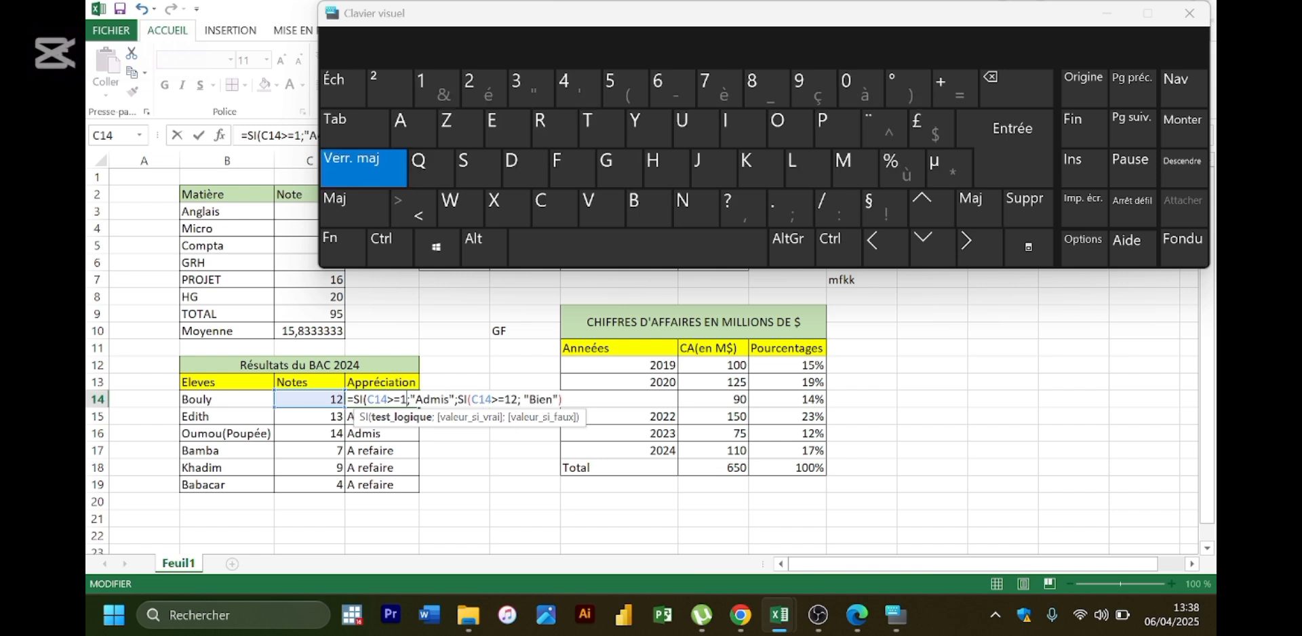
type("2")
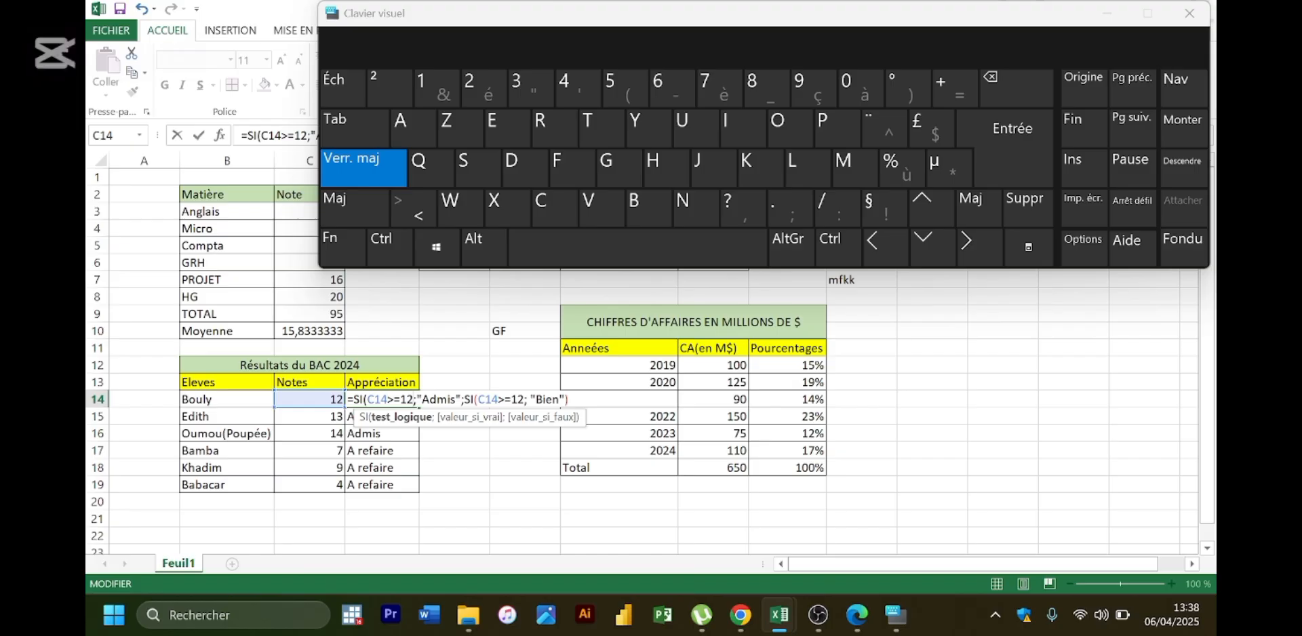
left_click(440, 399)
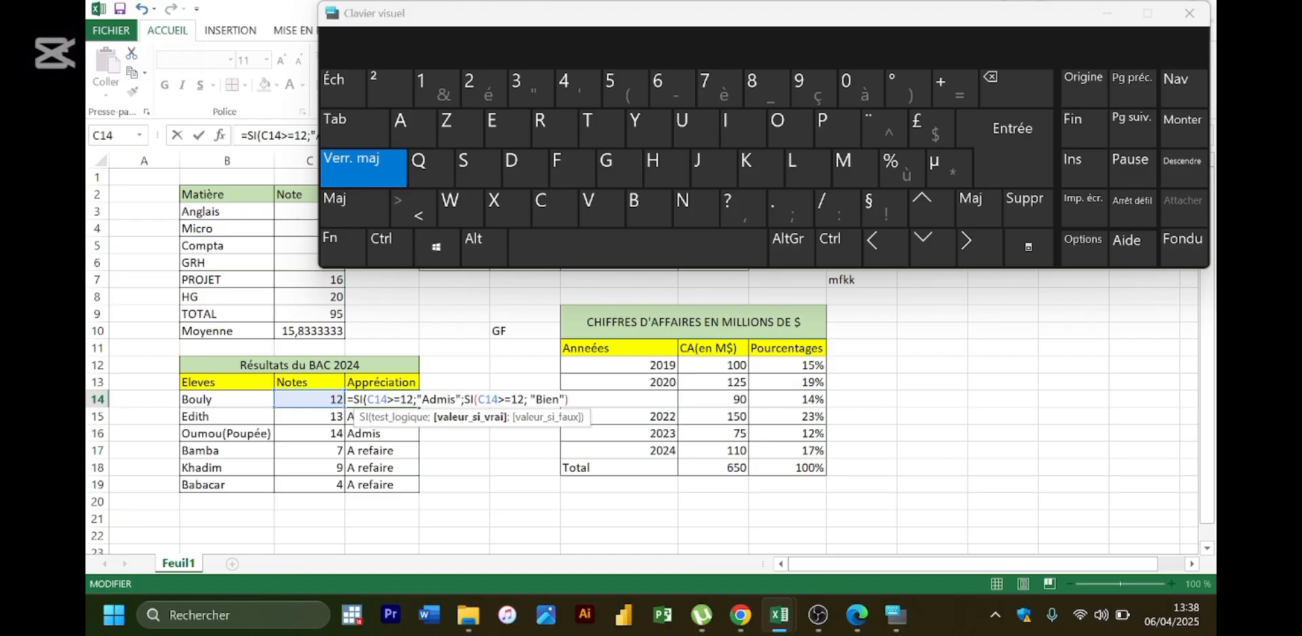
key("Return")
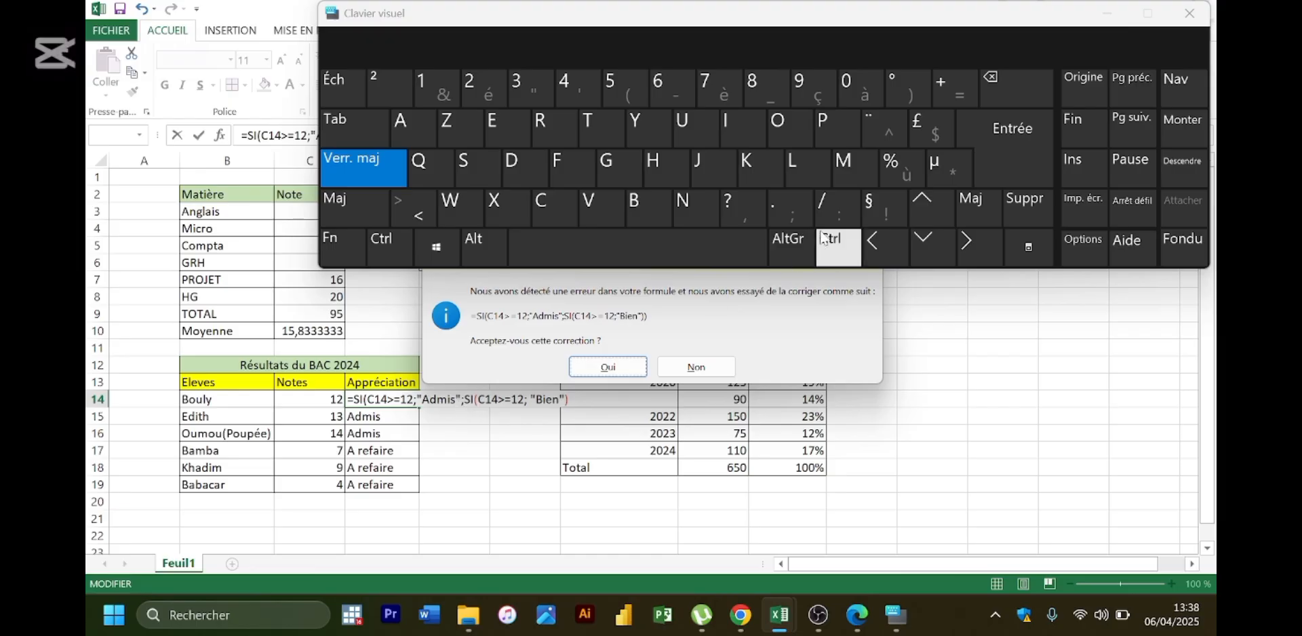
left_click(723, 376)
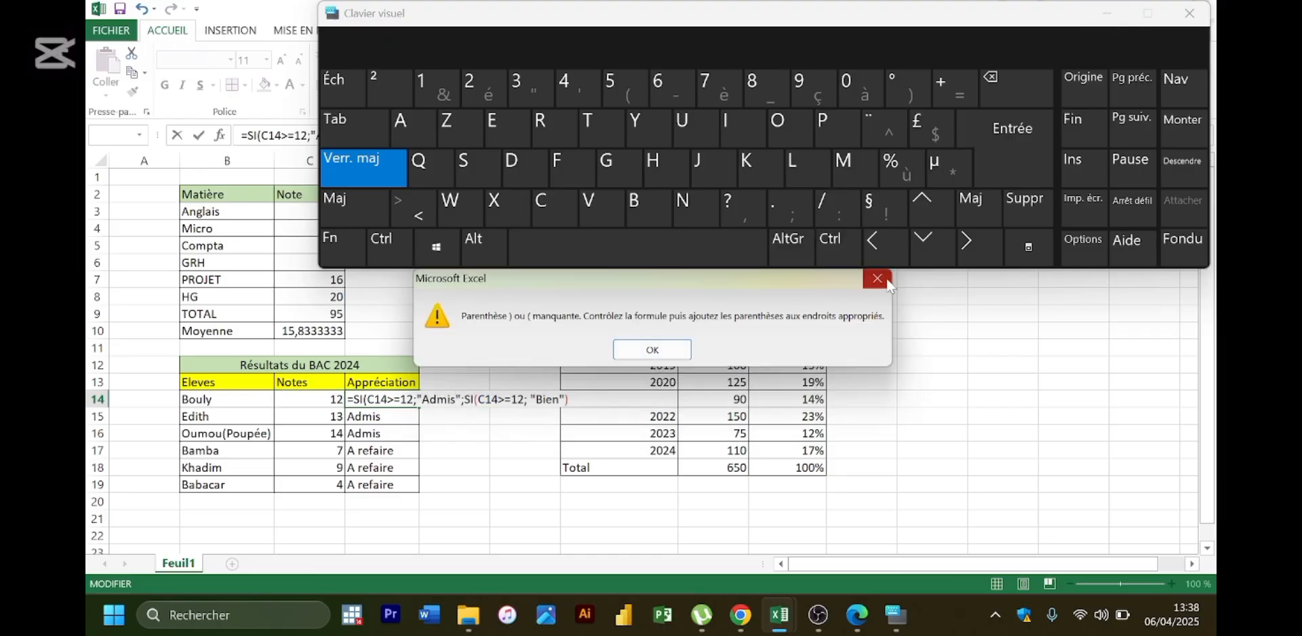
- Dismiss the parenthesis error and set the first condition's threshold in the D14 formula to 10
left_click(877, 279)
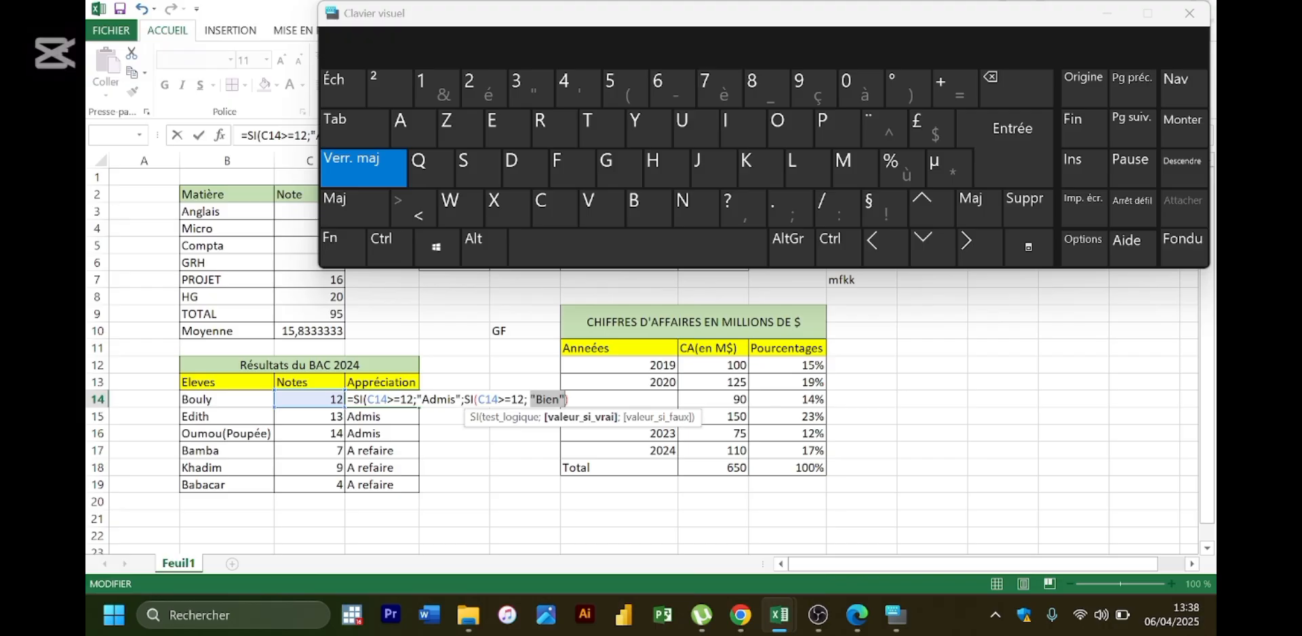
left_click(414, 399)
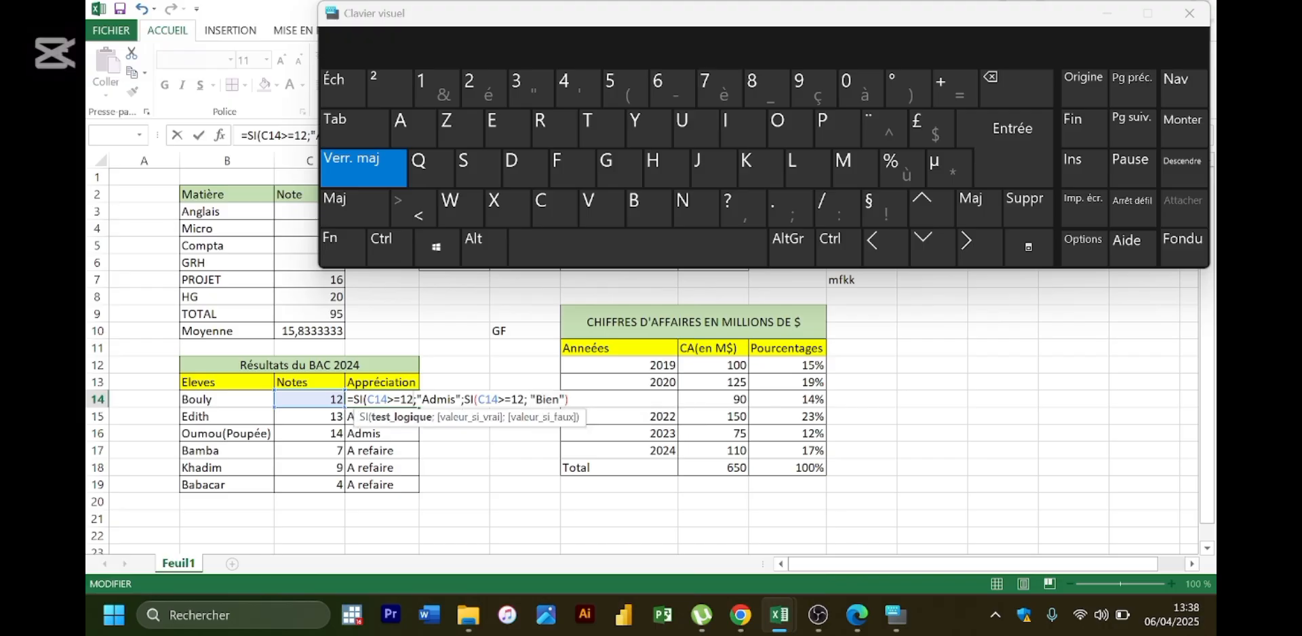
left_click(456, 400)
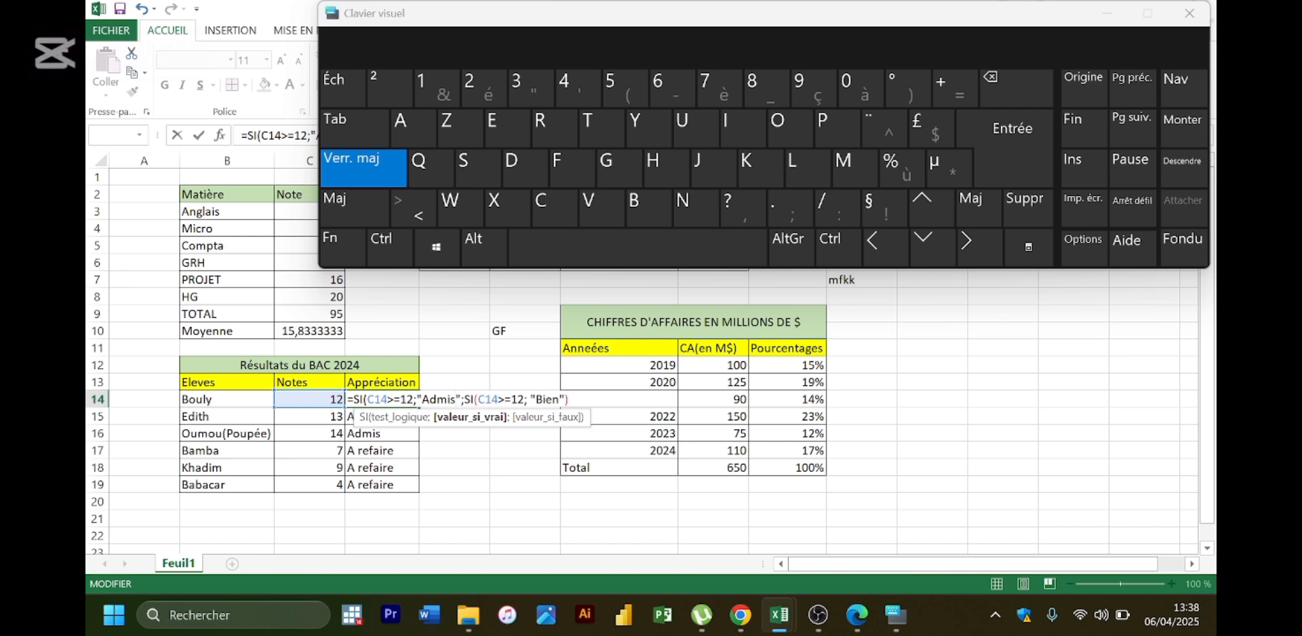
left_click(409, 400)
key("BackSpace")
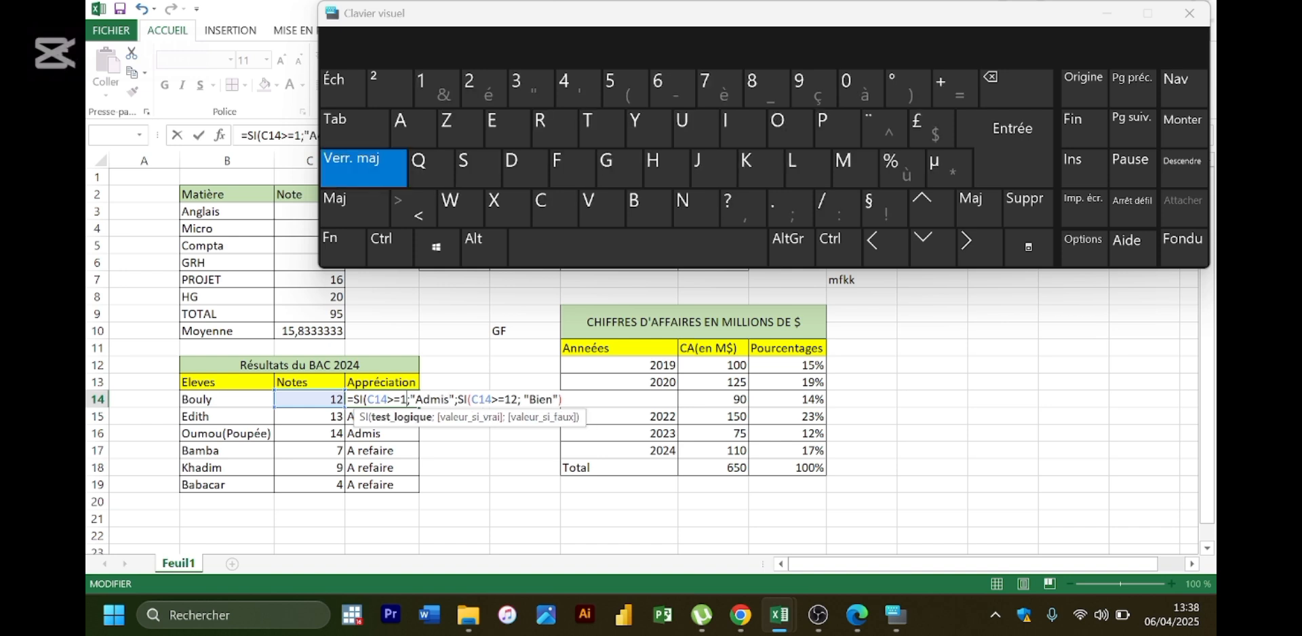
type("0")
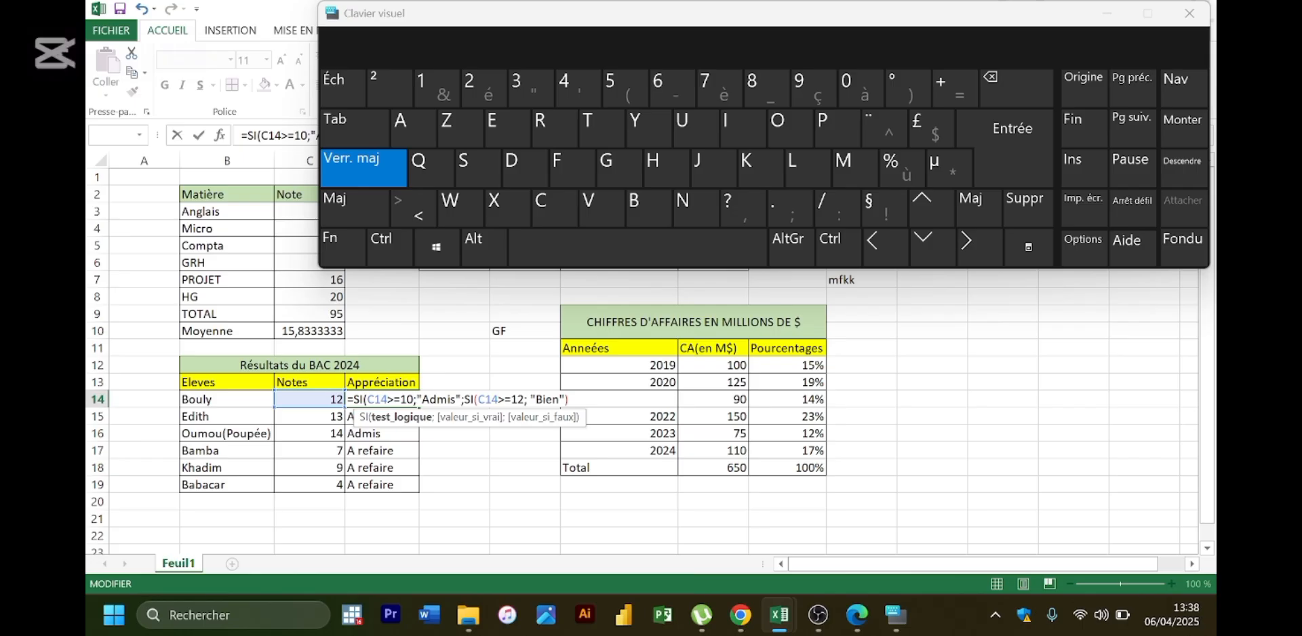
- Replace "Admis" with "Passable" as the first SI's value if true in the D14 formula
left_click(455, 400)
key("BackSpace")
key("BackSpace")
key("BackSpace")
key("BackSpace")
key("BackSpace")
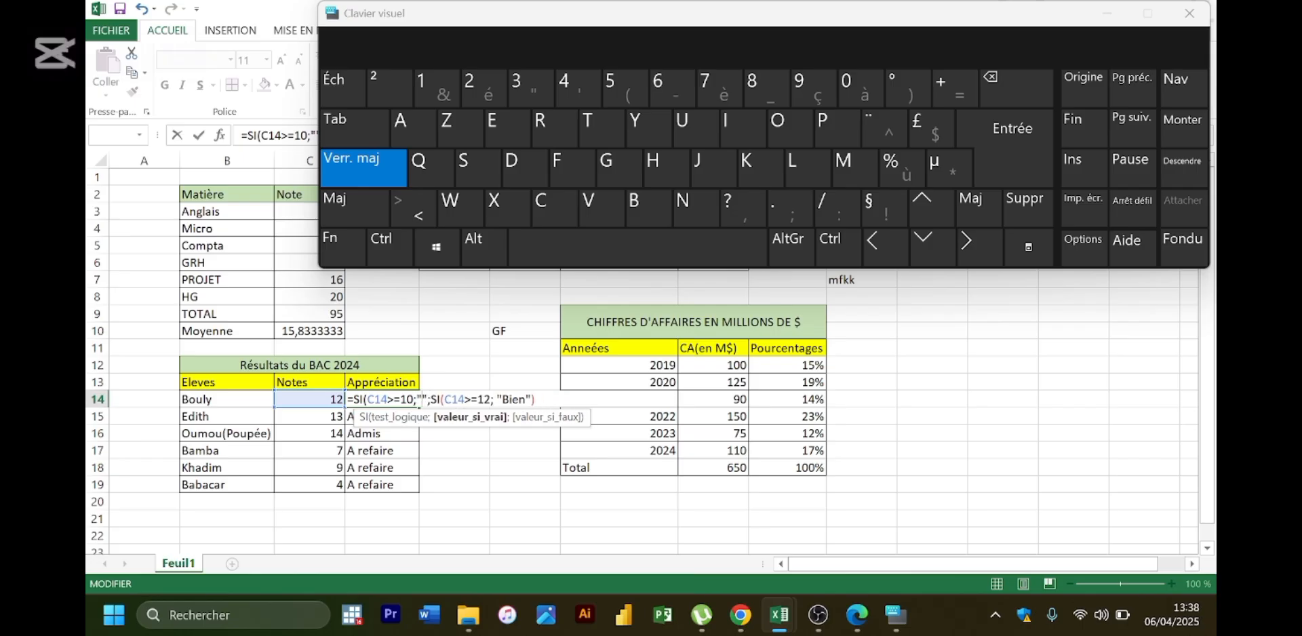
key("Caps_Lock")
type("Passa")
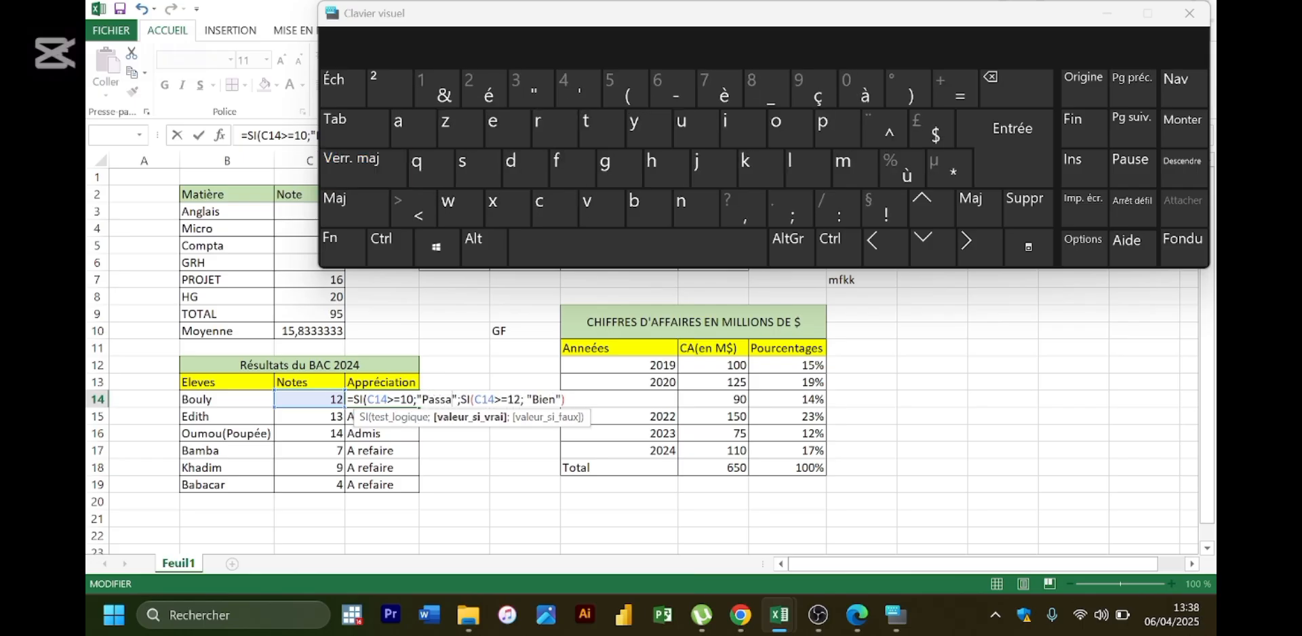
type("ble")
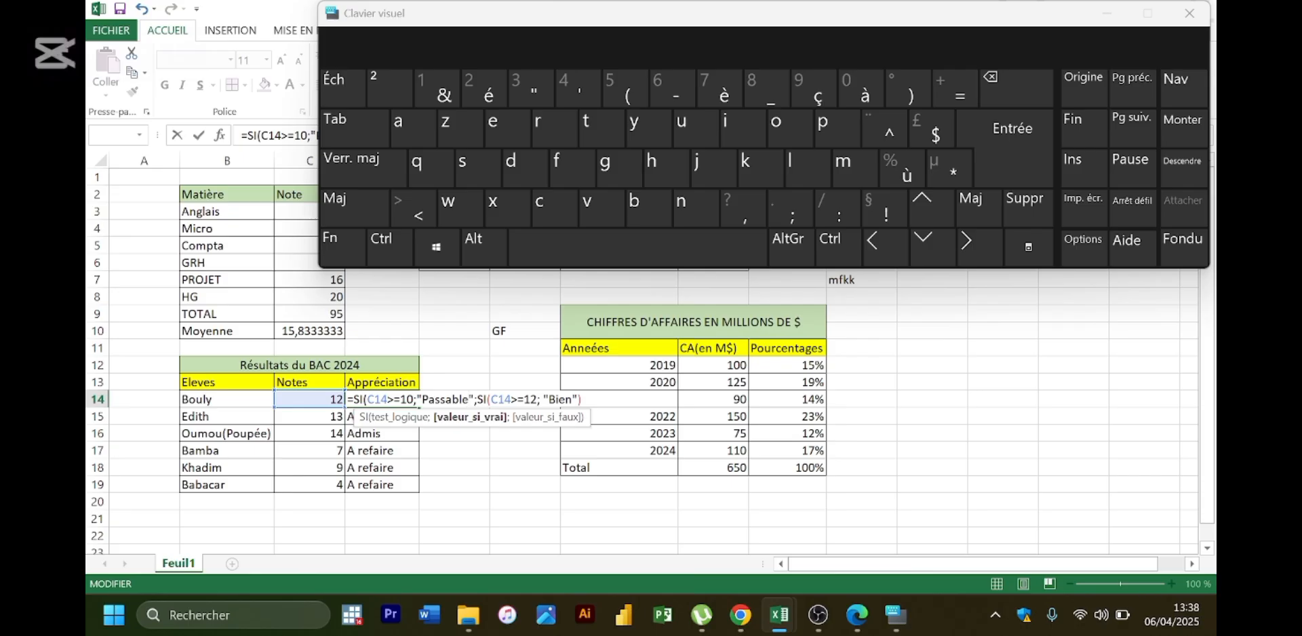
- Change the nested SI's value if true in D14 to "Assez Bien"
left_click(549, 399)
type("A")
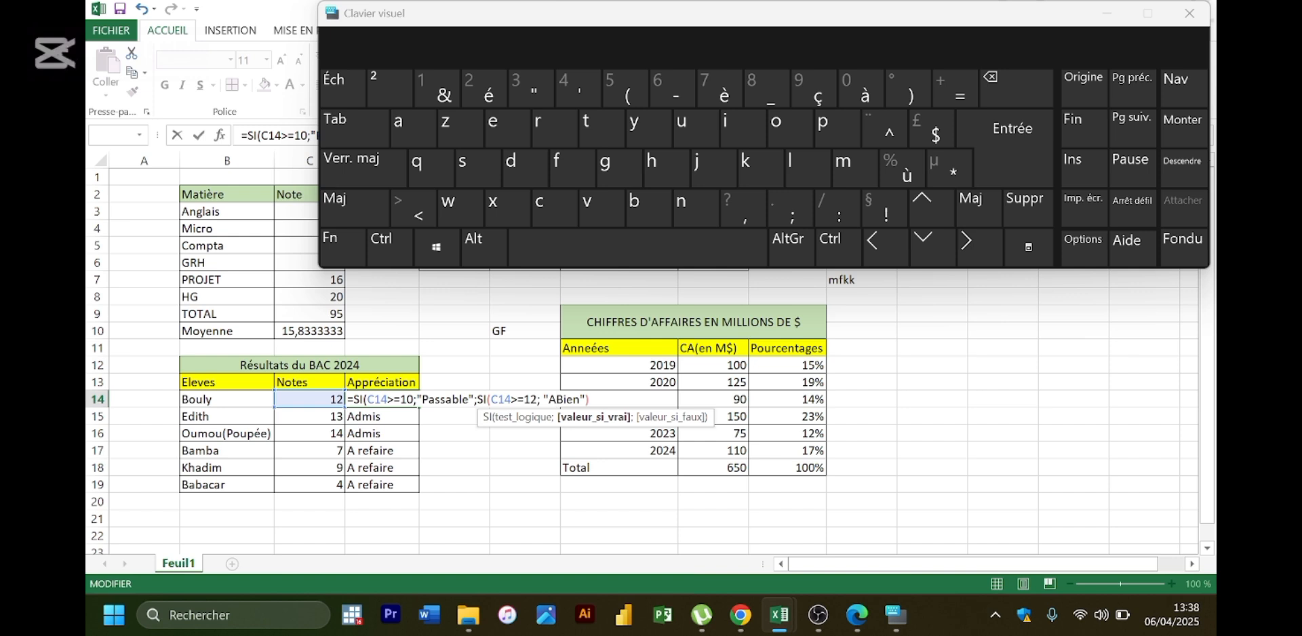
type("ssez")
- Add "Bien" as the nested SI's value if false in the D14 formula, separated by a semicolon
left_click(606, 400)
type(";")
key("Caps_Lock")
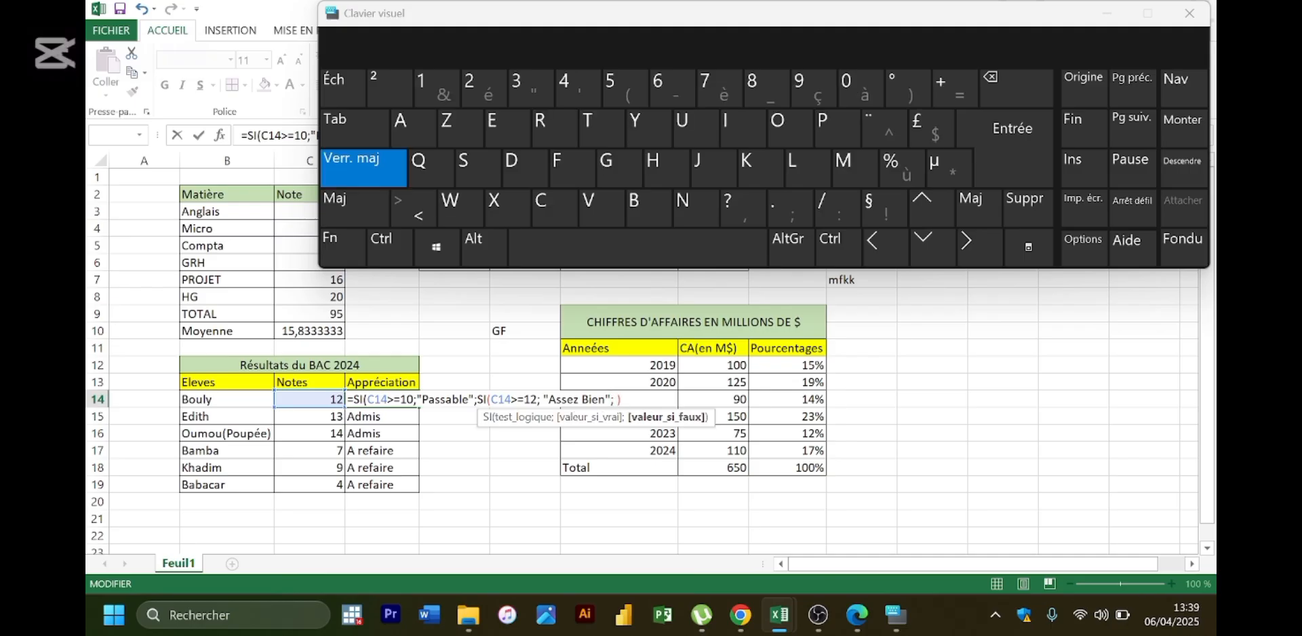
type("\"")
type("B")
key("Caps_Lock")
type("ien")
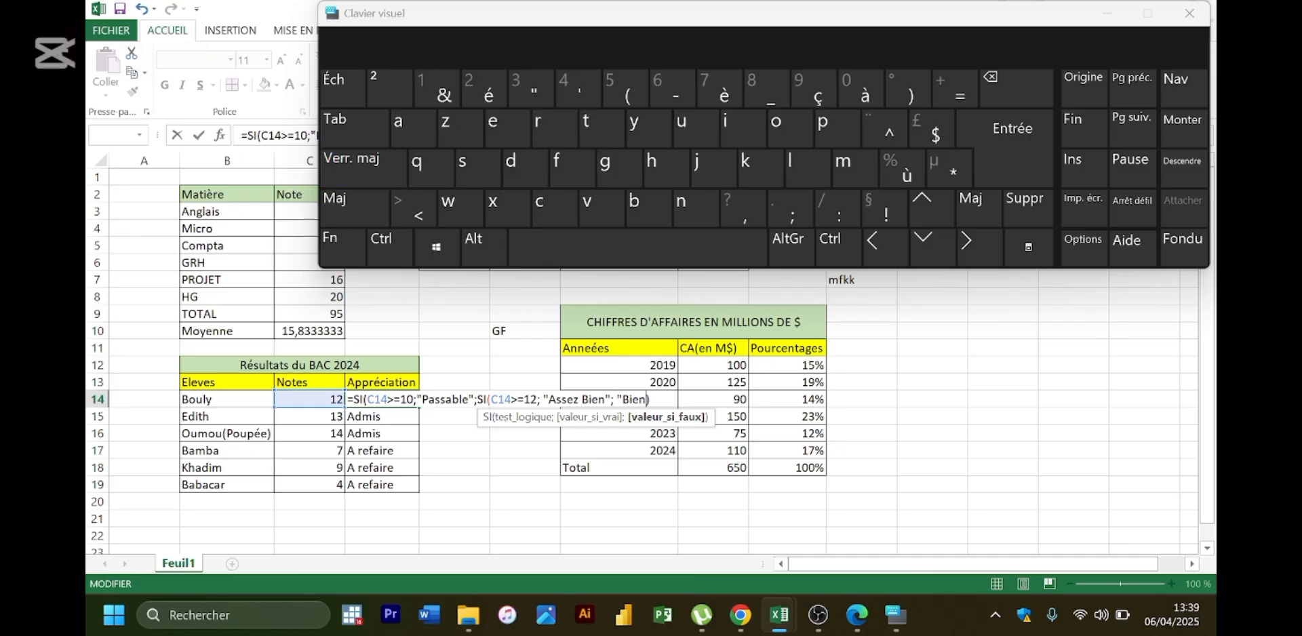
type("\"")
- Try to validate the D14 formula, hide the on-screen keyboard, and decline the proposed correction
key("Return")
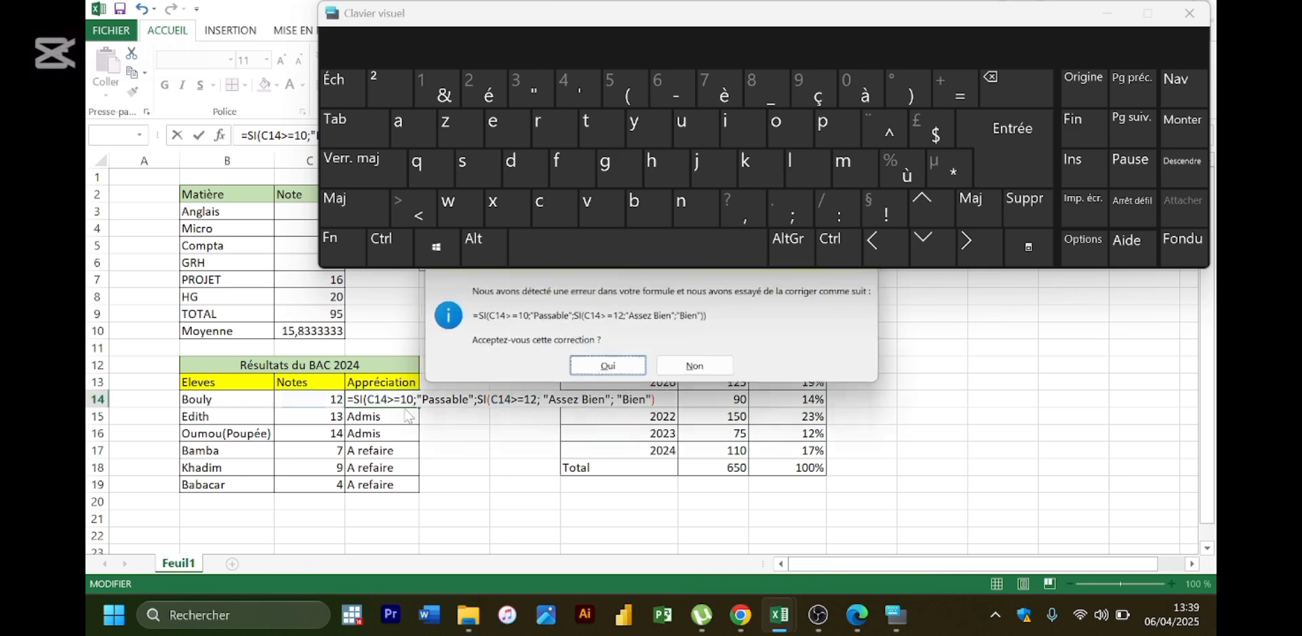
left_click(1107, 21)
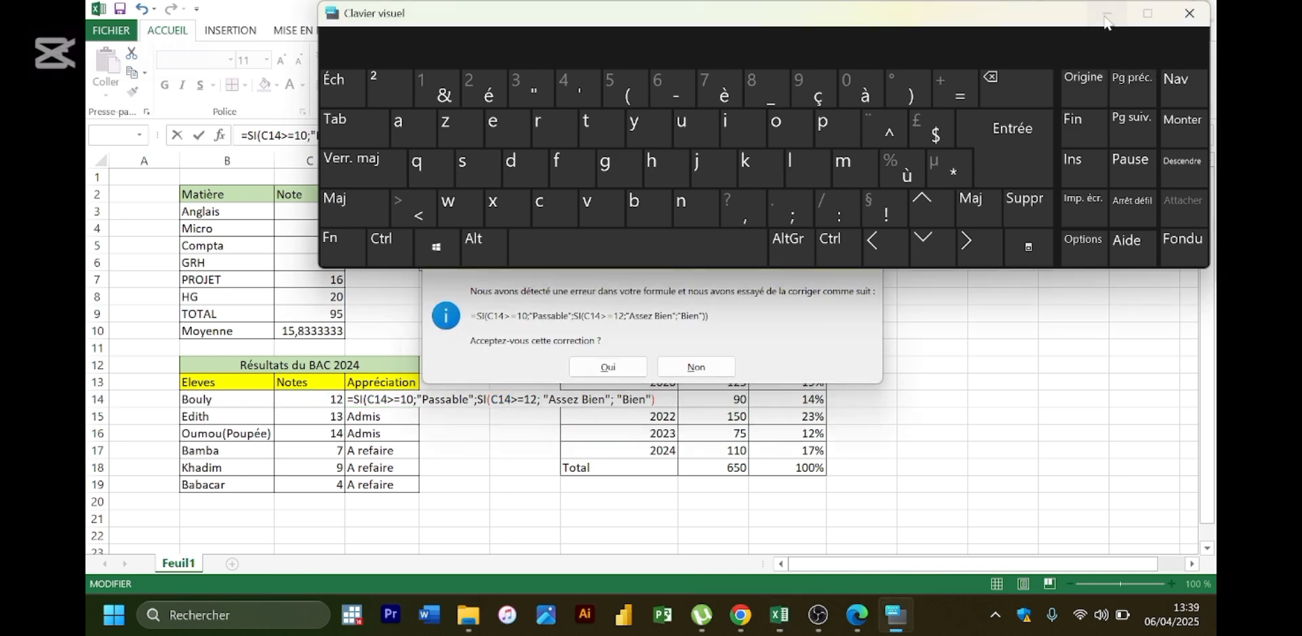
left_click(873, 266)
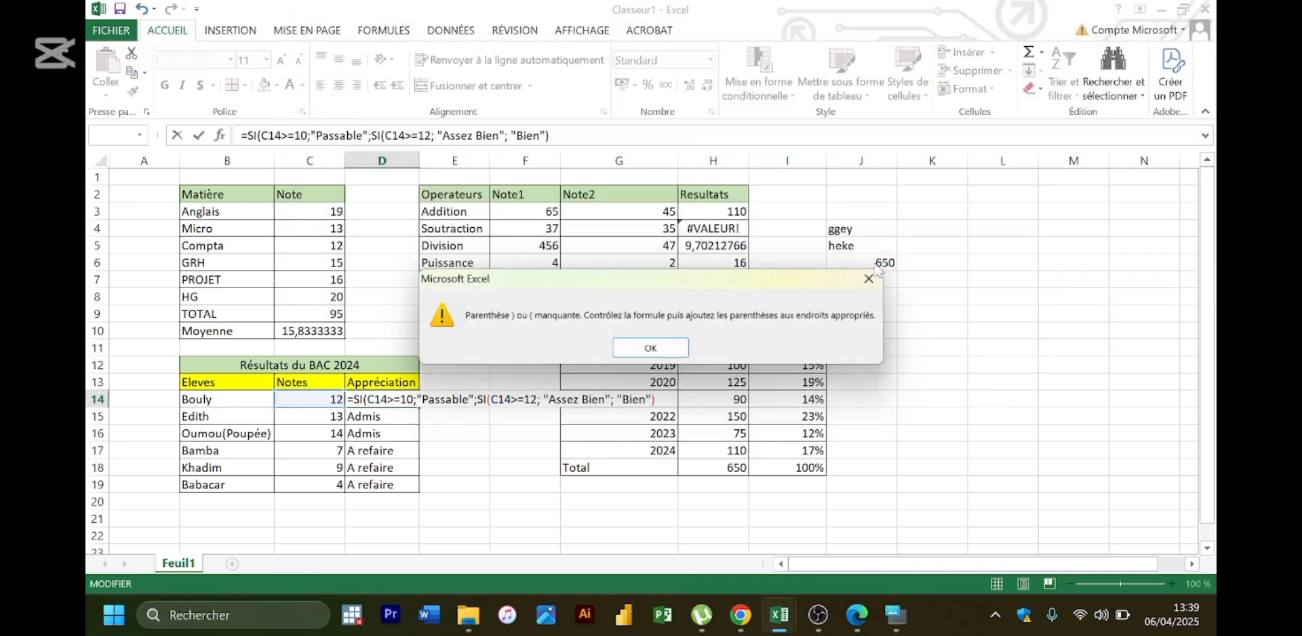
left_click(875, 283)
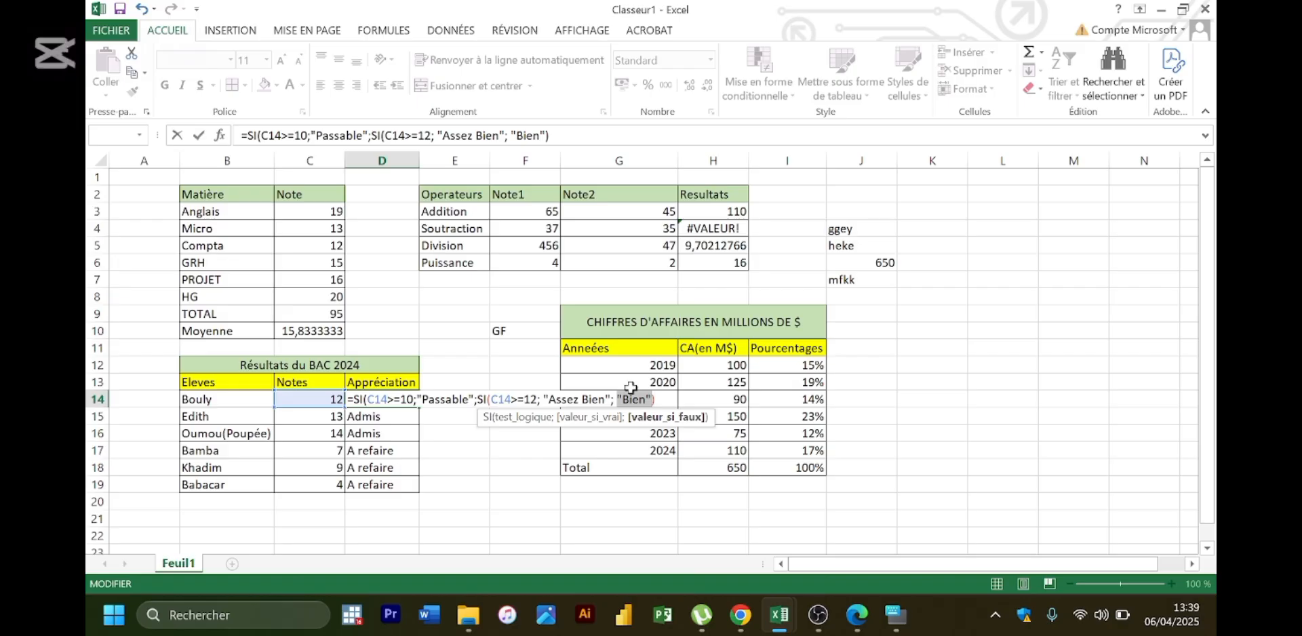
- Add the missing closing parenthesis at the end of the D14 formula and validate it
left_click(645, 399)
key("Right")
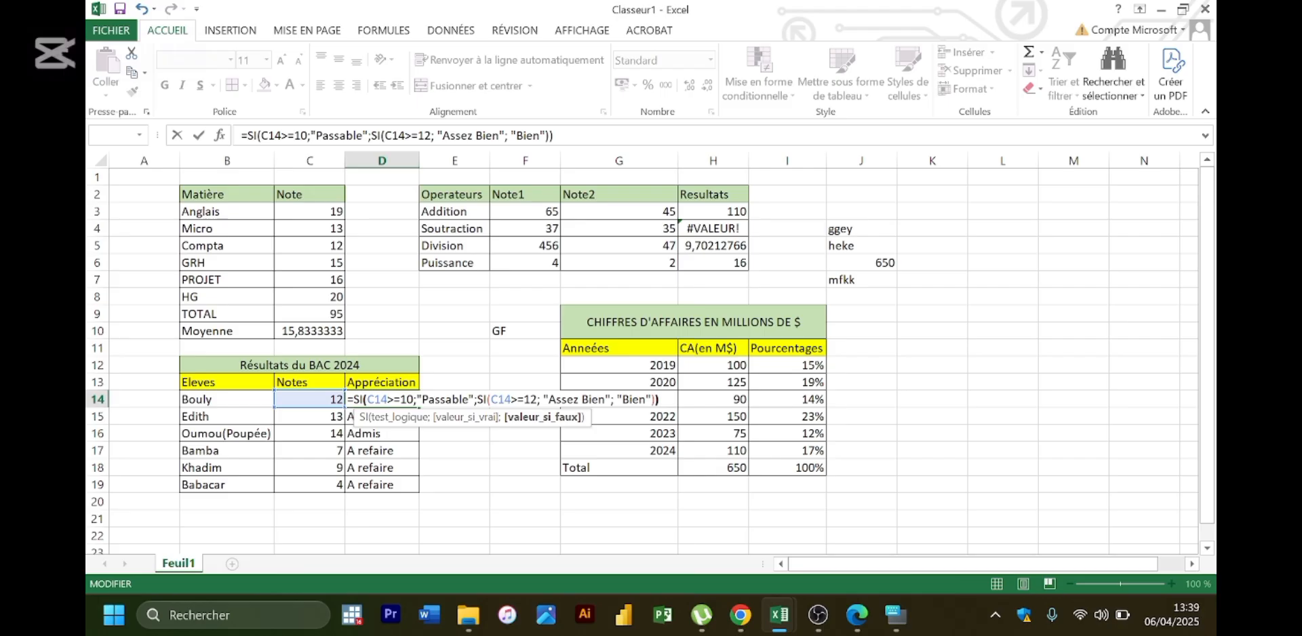
key("Right")
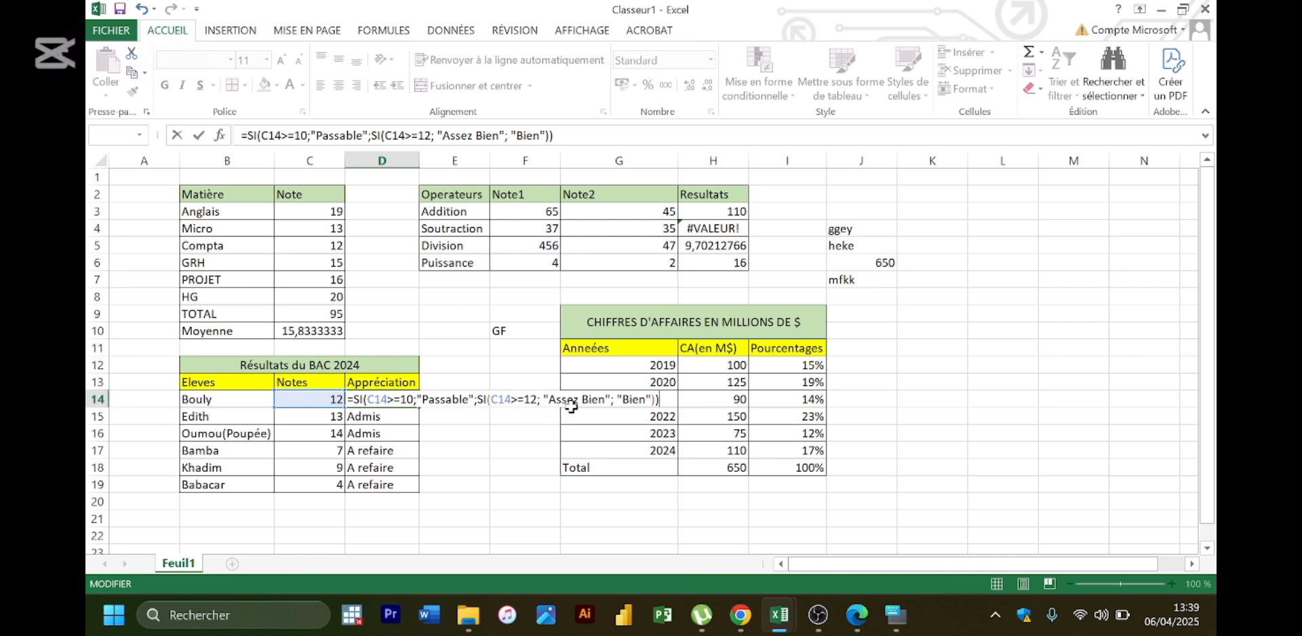
key("Return")
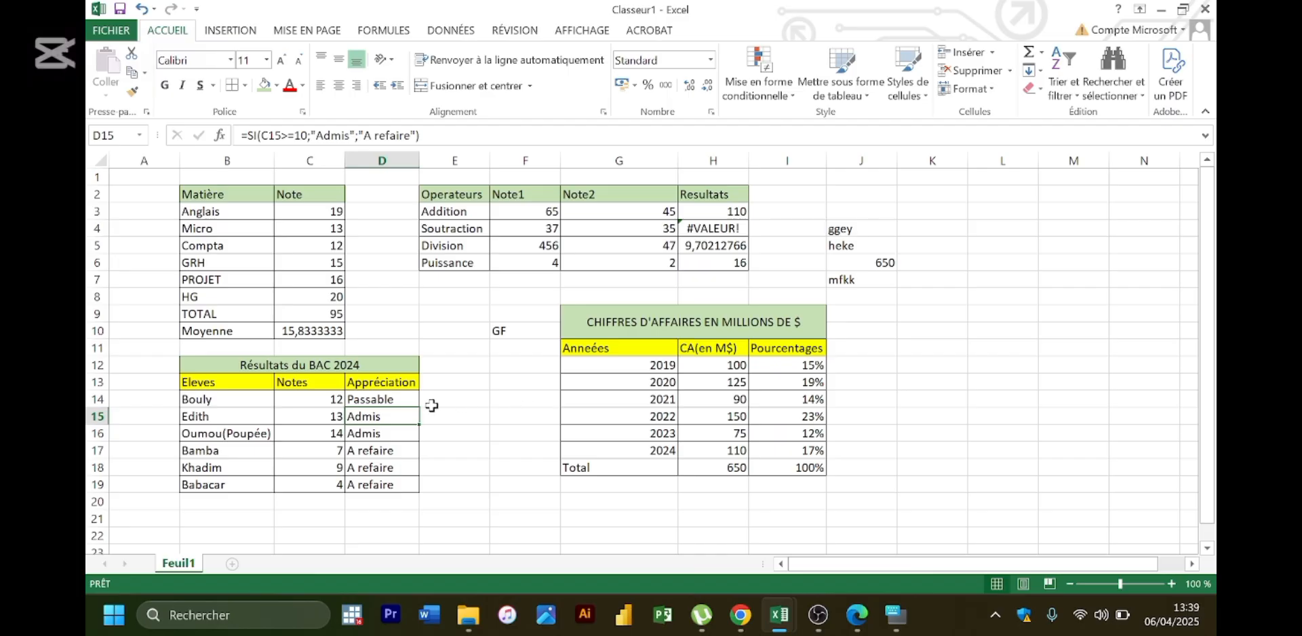
- Change the first condition in the D14 formula to C14=10 and validate it
double_click(398, 397)
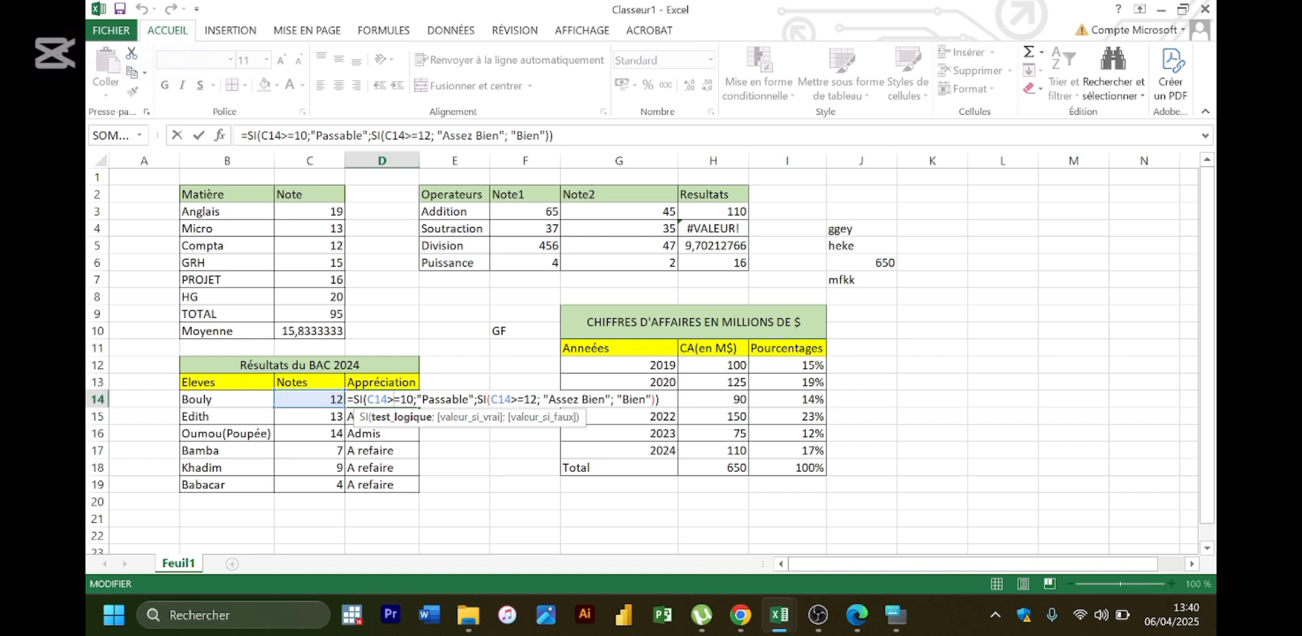
key("Left")
key("BackSpace")
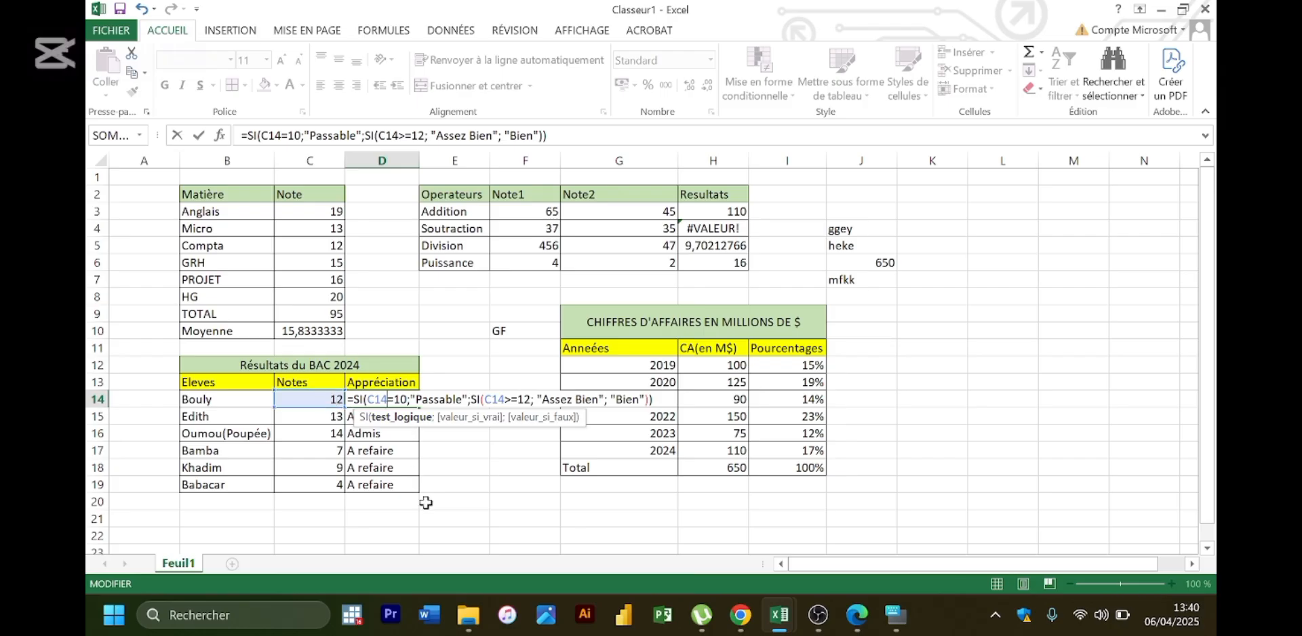
key("Return")
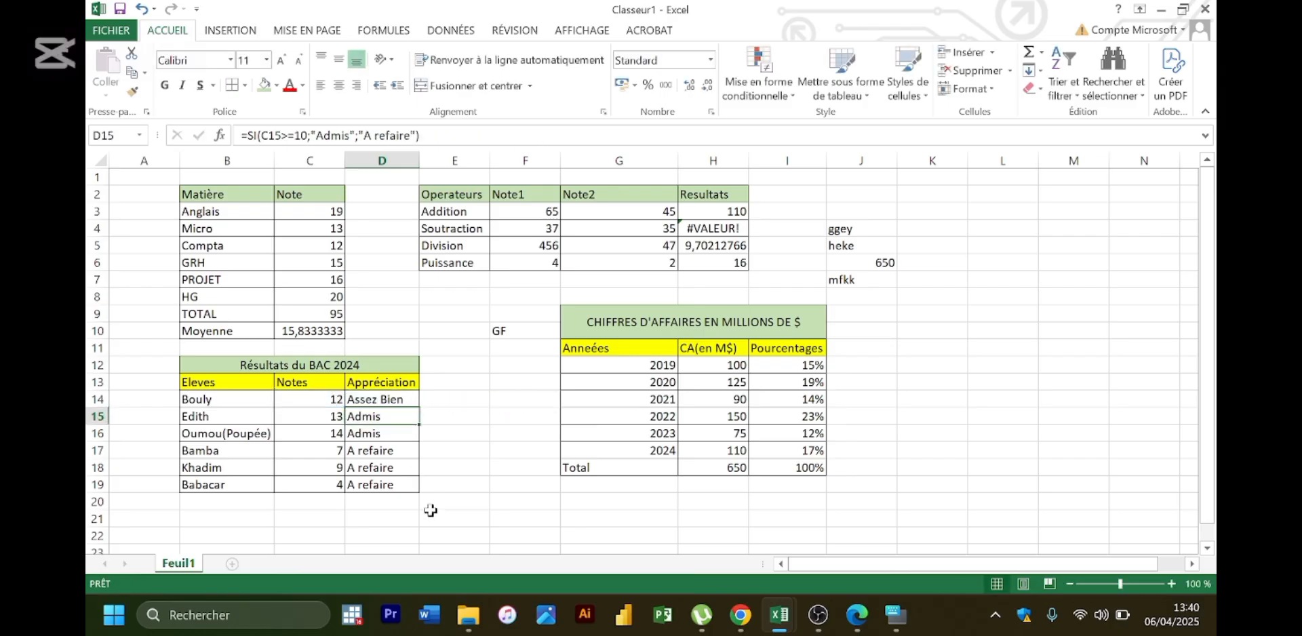
- Set the last student's note in C19 to 10
left_click(396, 399)
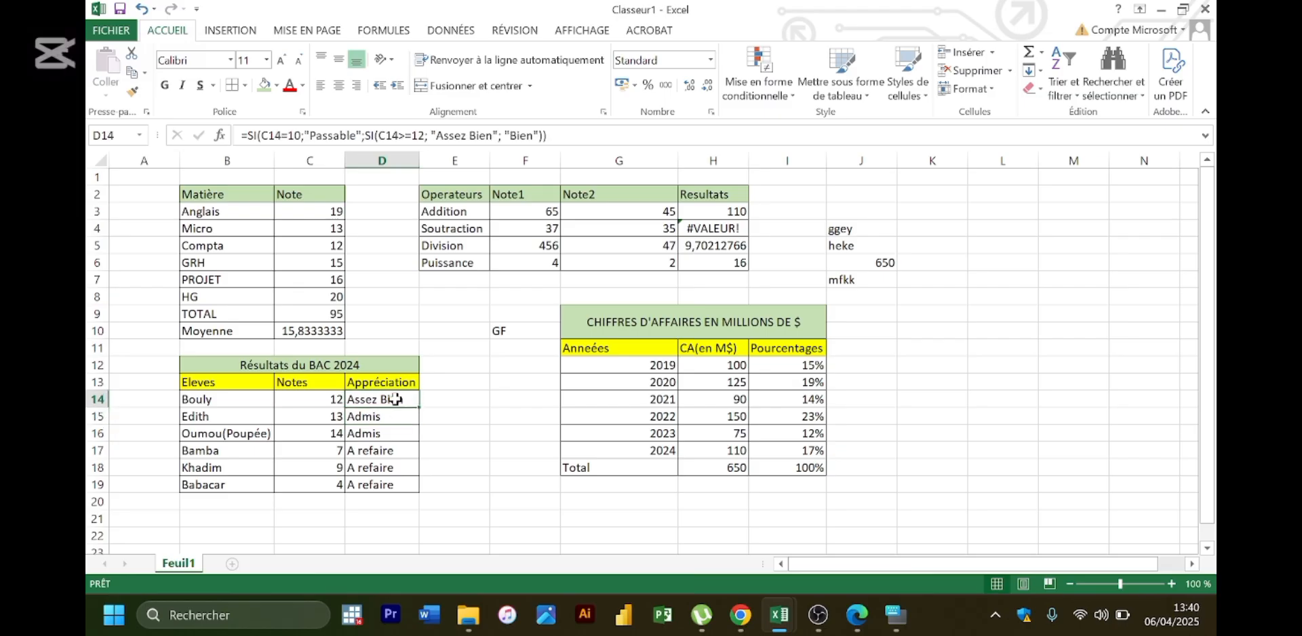
left_click(339, 483)
type("10")
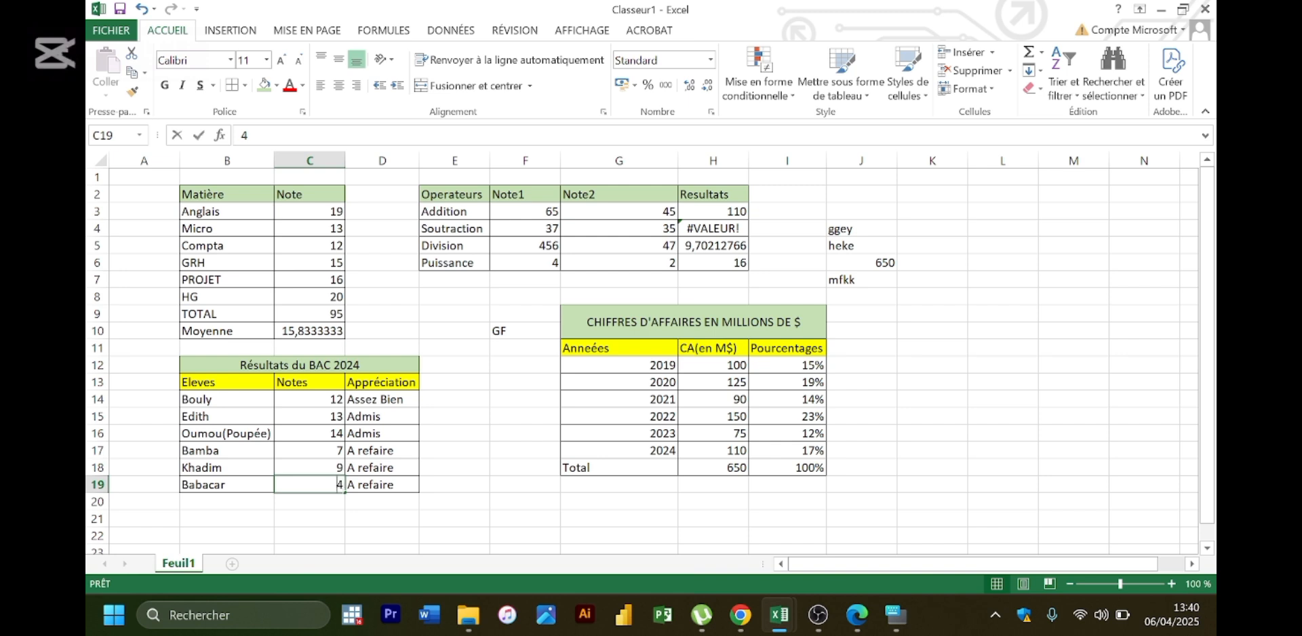
key("Return")
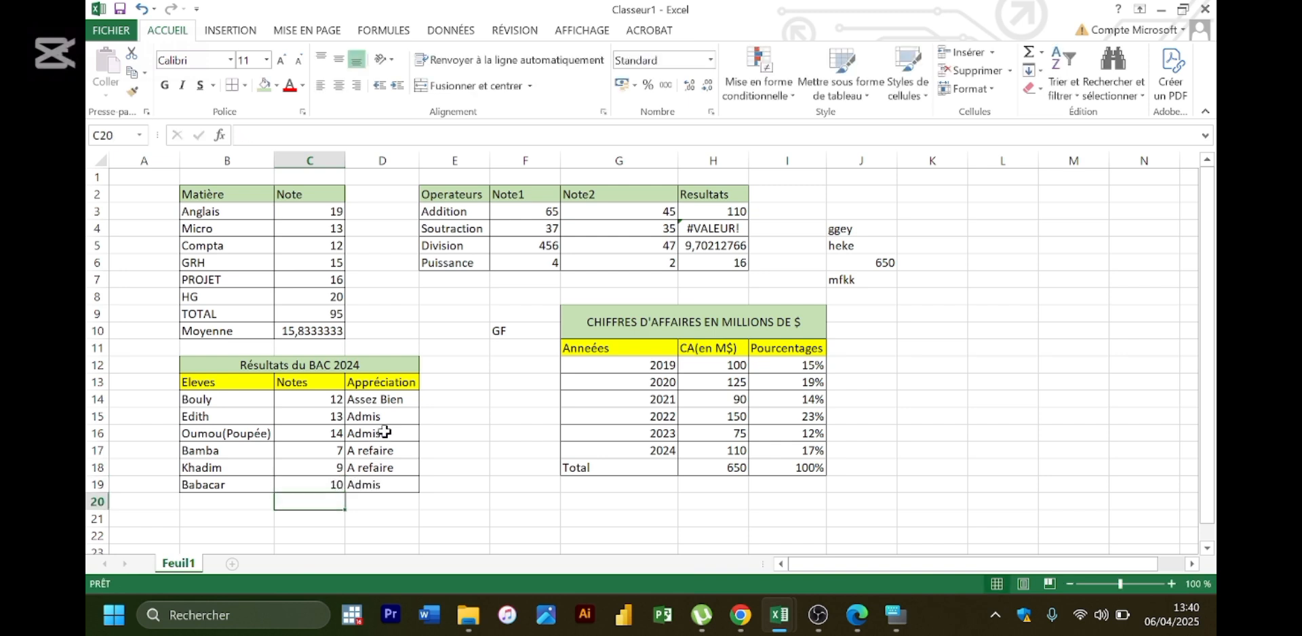
- Copy the D14 formula down the Appréciation column to D19
left_click(395, 398)
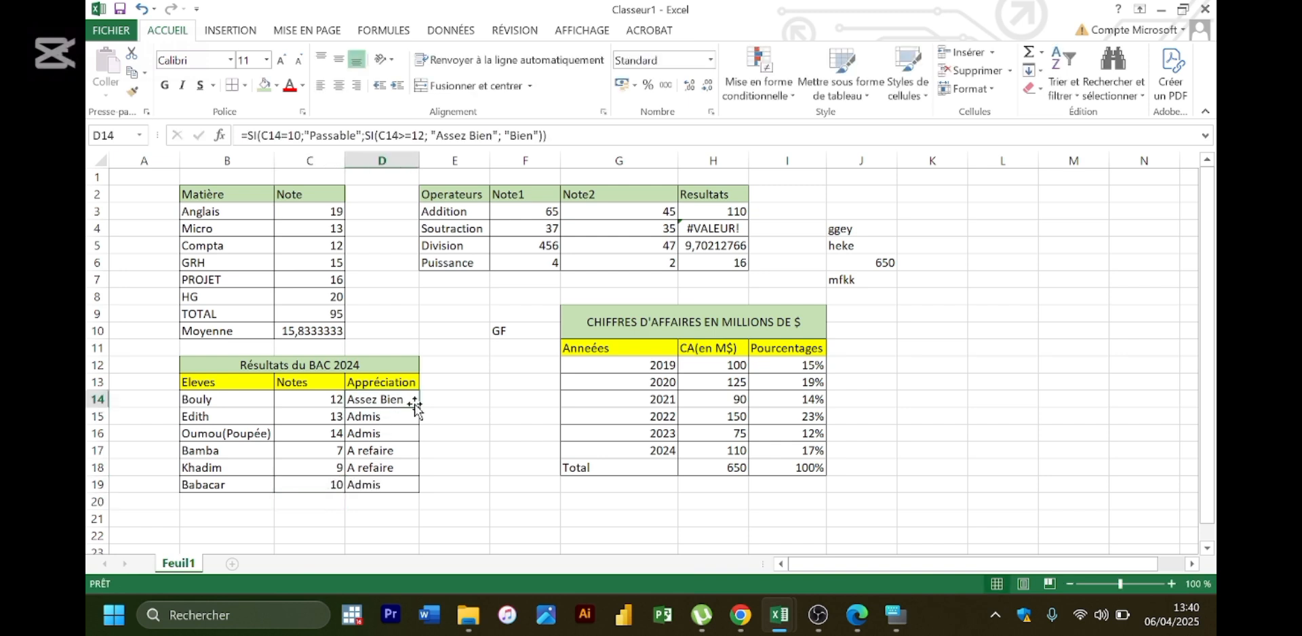
double_click(418, 406)
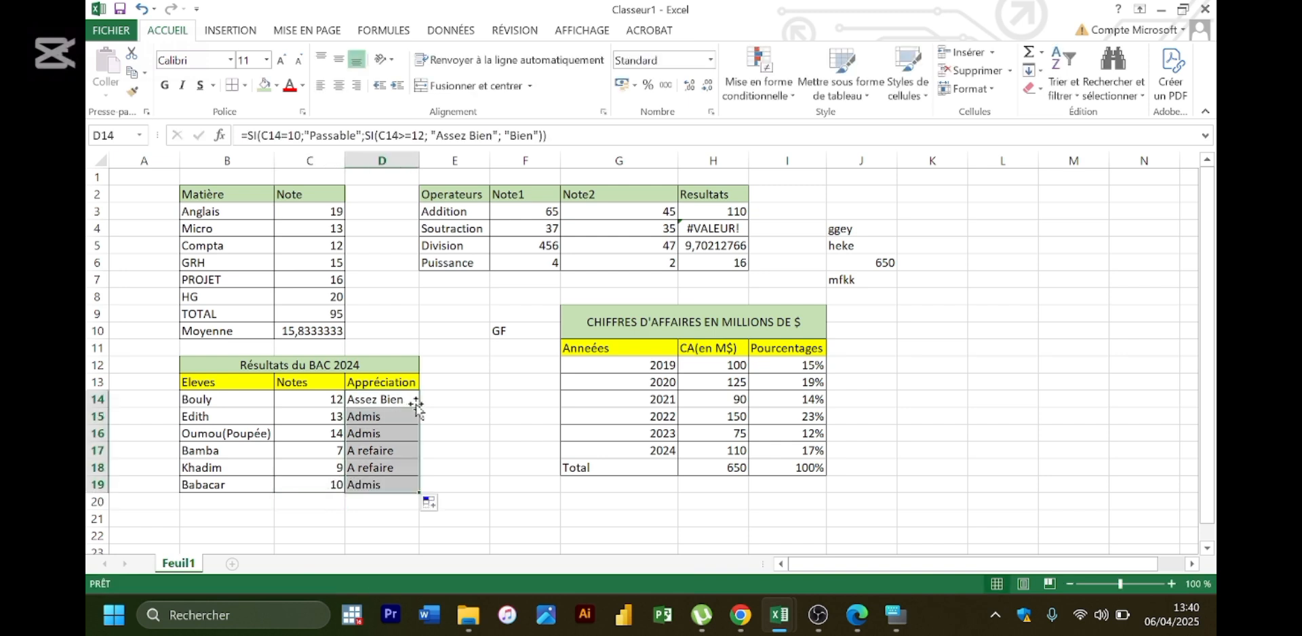
left_click(473, 441)
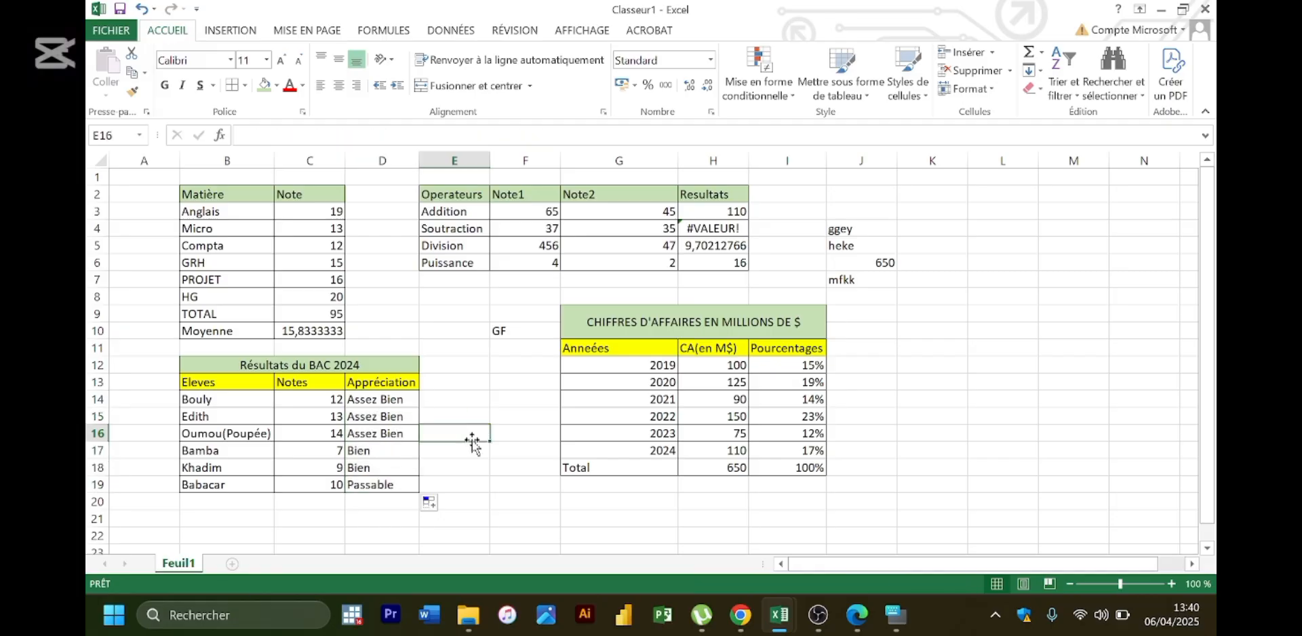
- Change the first condition in the D14 formula to C14<=10, using the on-screen keyboard for the < sign, and validate it
left_click(401, 401)
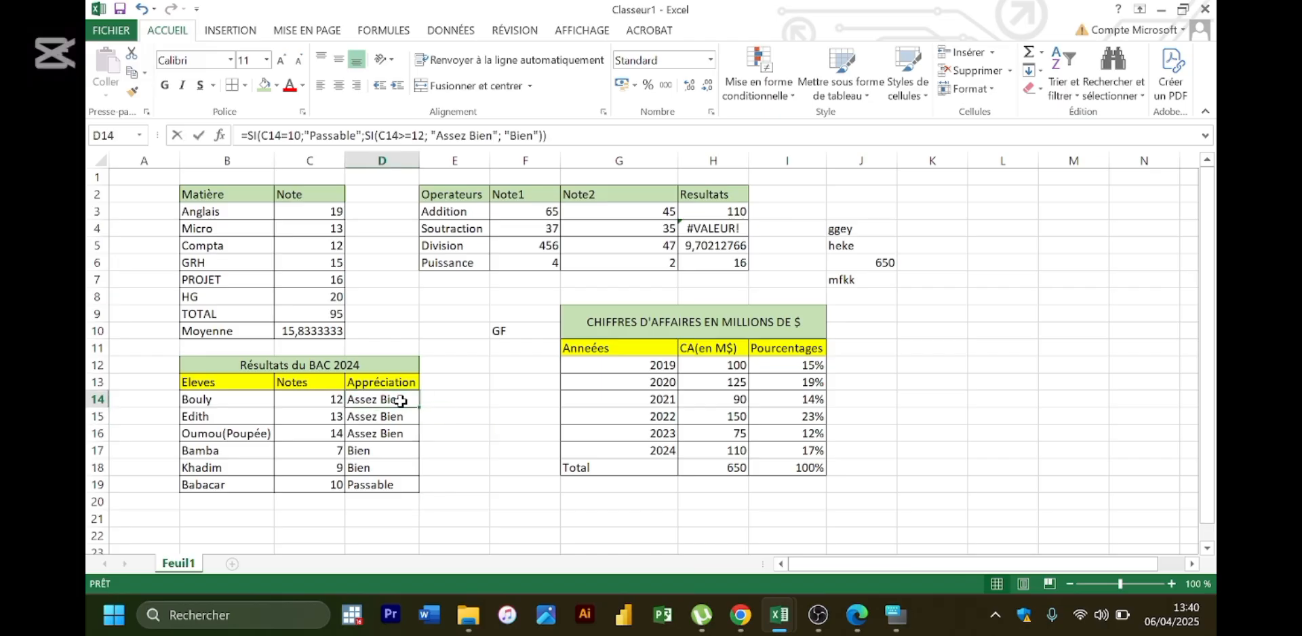
double_click(401, 401)
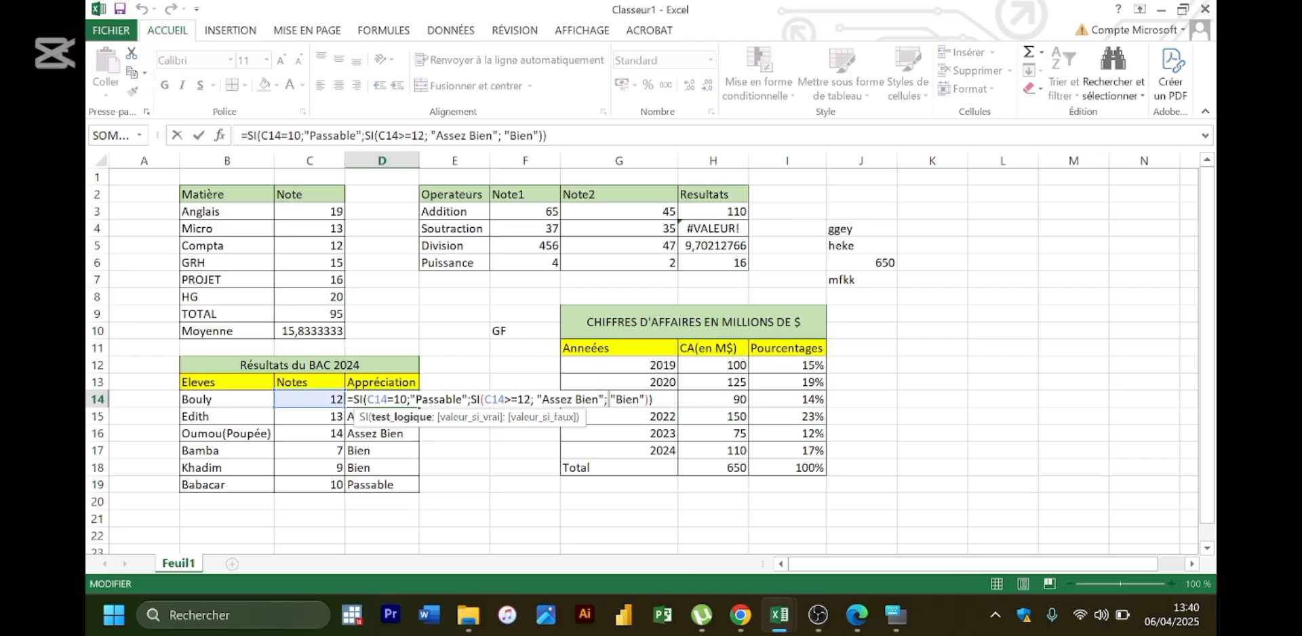
left_click(606, 399)
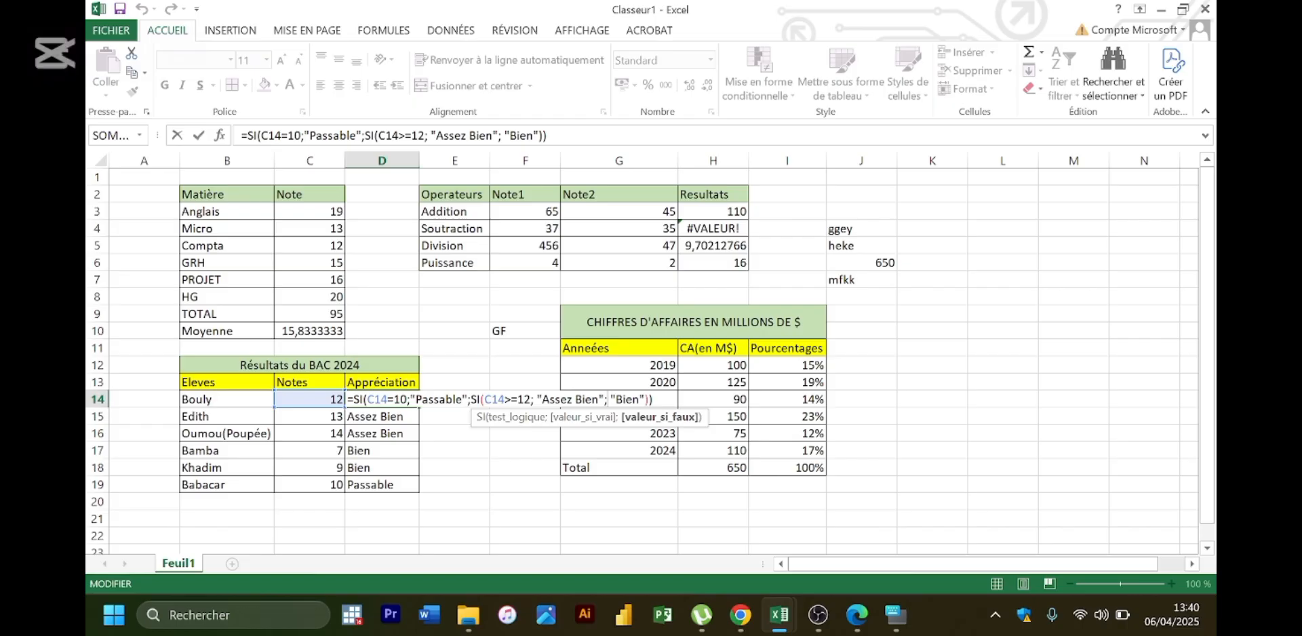
double_click(628, 400)
left_click(616, 400)
left_click(388, 399)
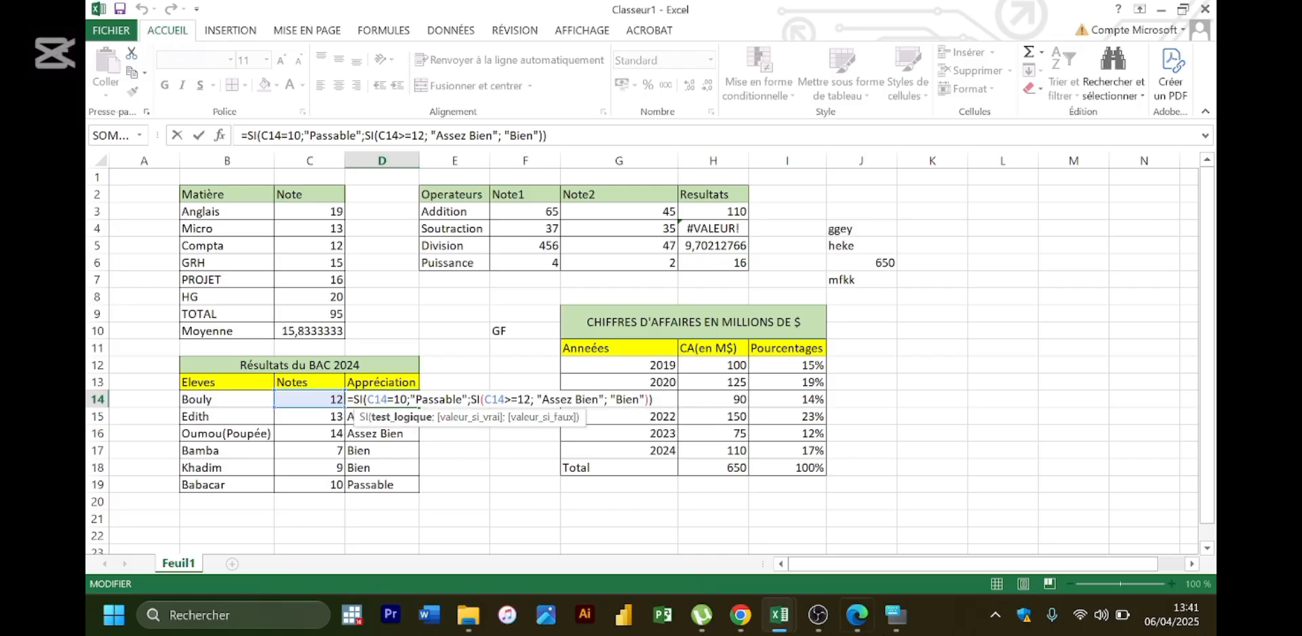
mouse_move(893, 627)
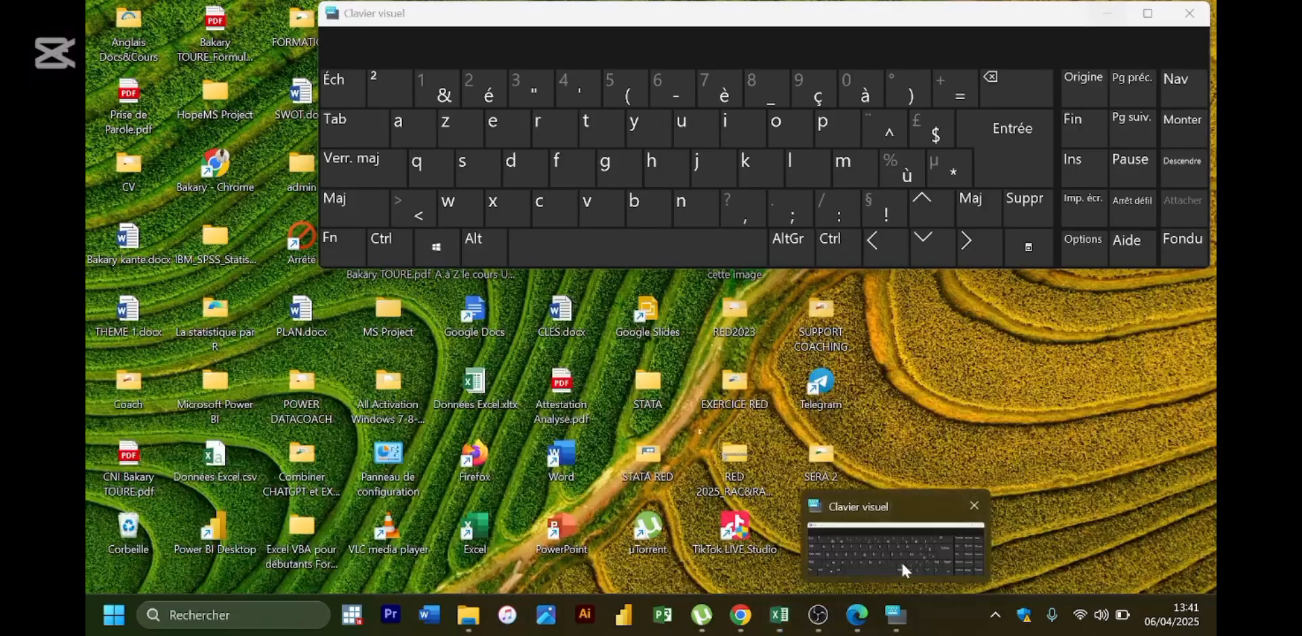
left_click(902, 560)
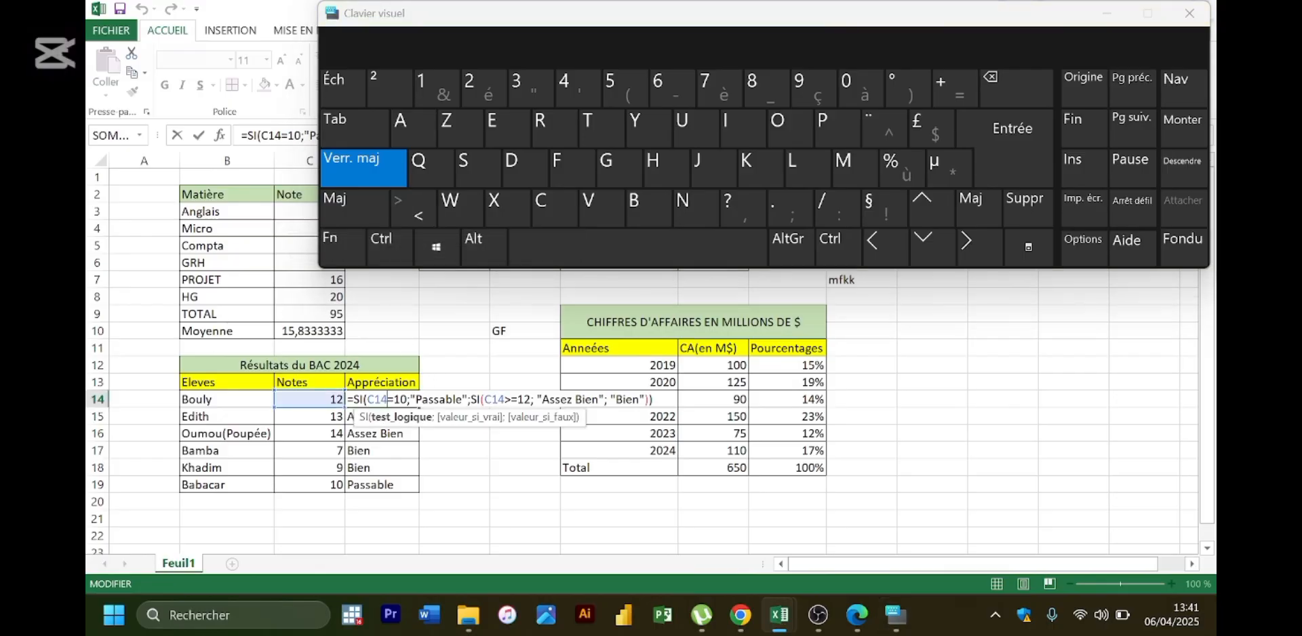
left_click(417, 214)
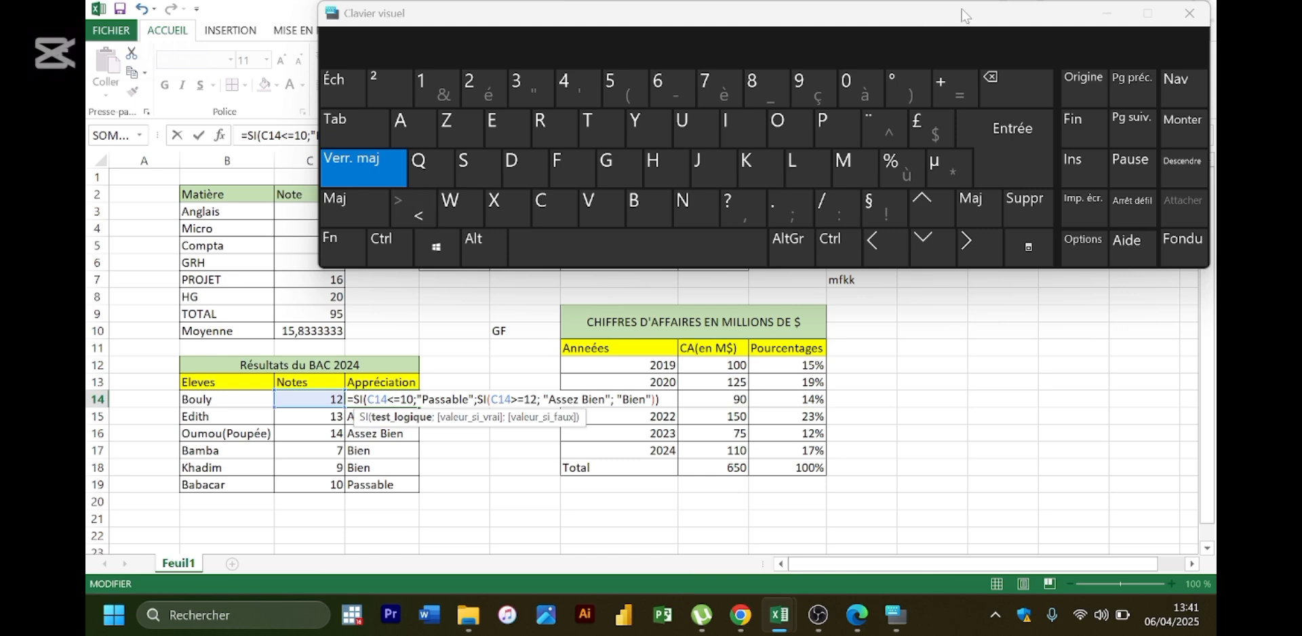
left_click(1109, 14)
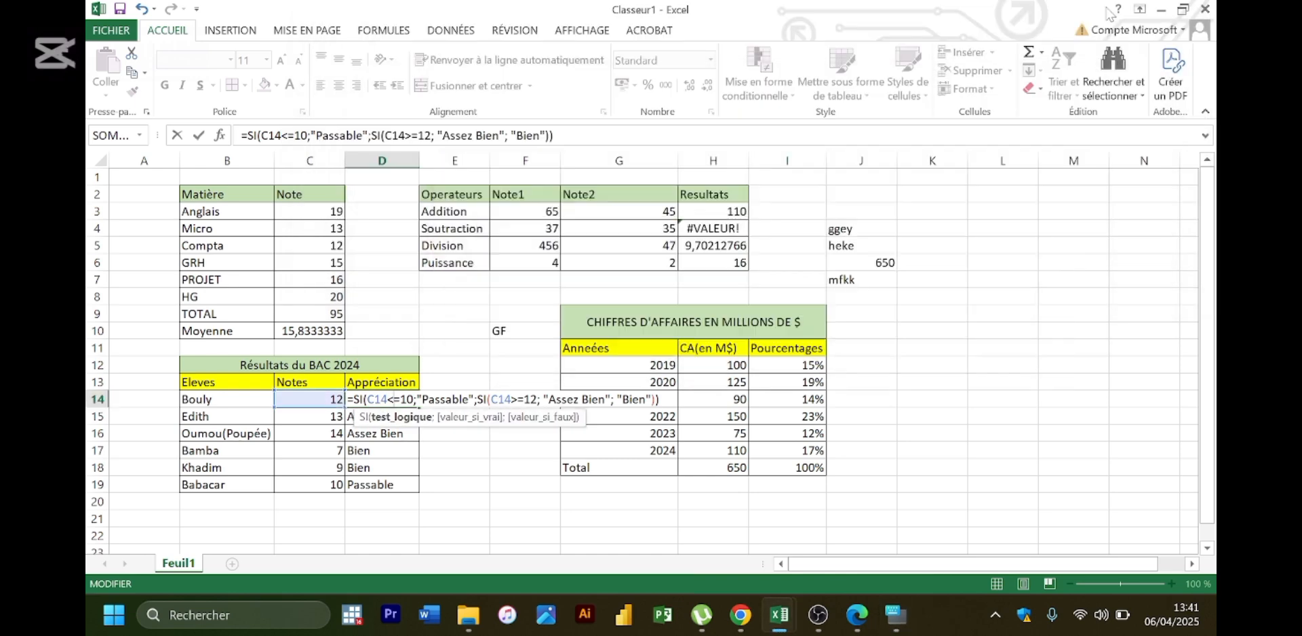
key("Return")
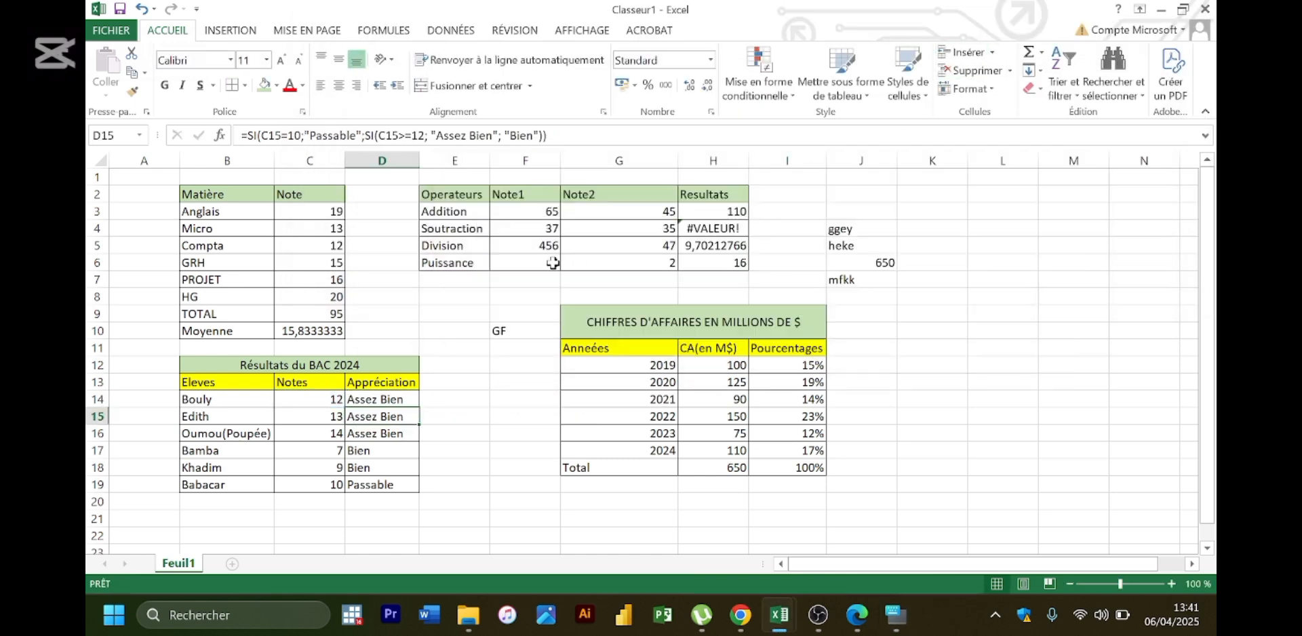
- Fill the corrected C14<=10 formula from D14 down to D19 in the Appréciation column
left_click(399, 399)
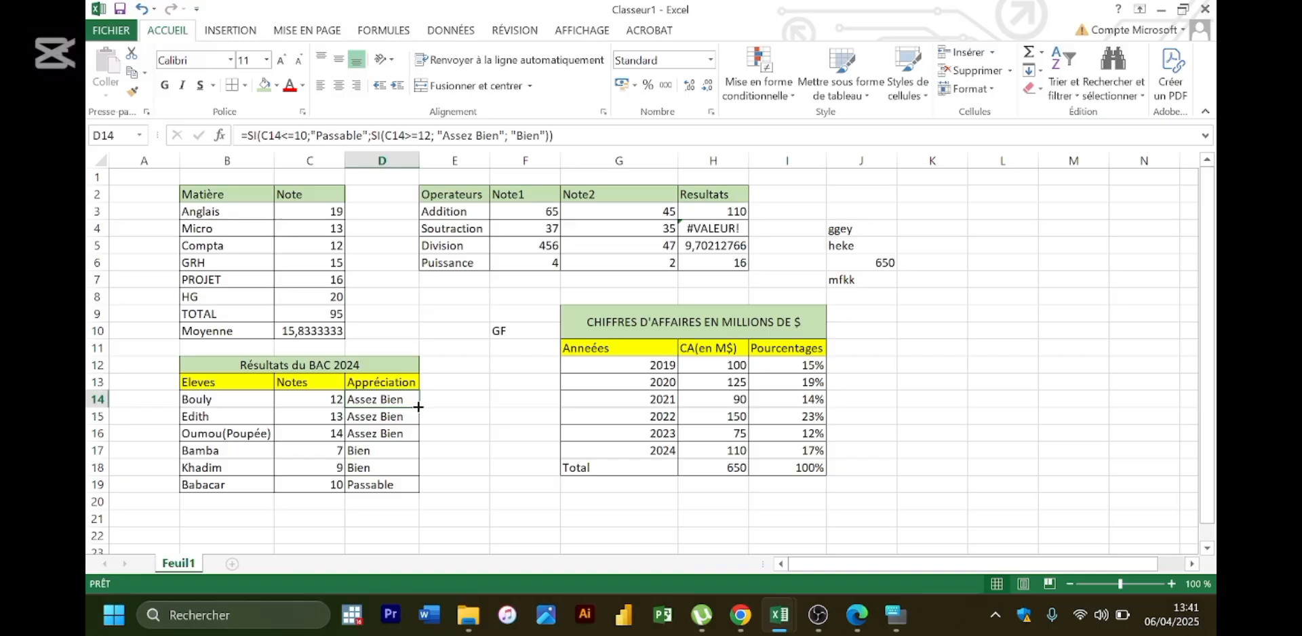
left_click_drag(418, 407, 421, 492)
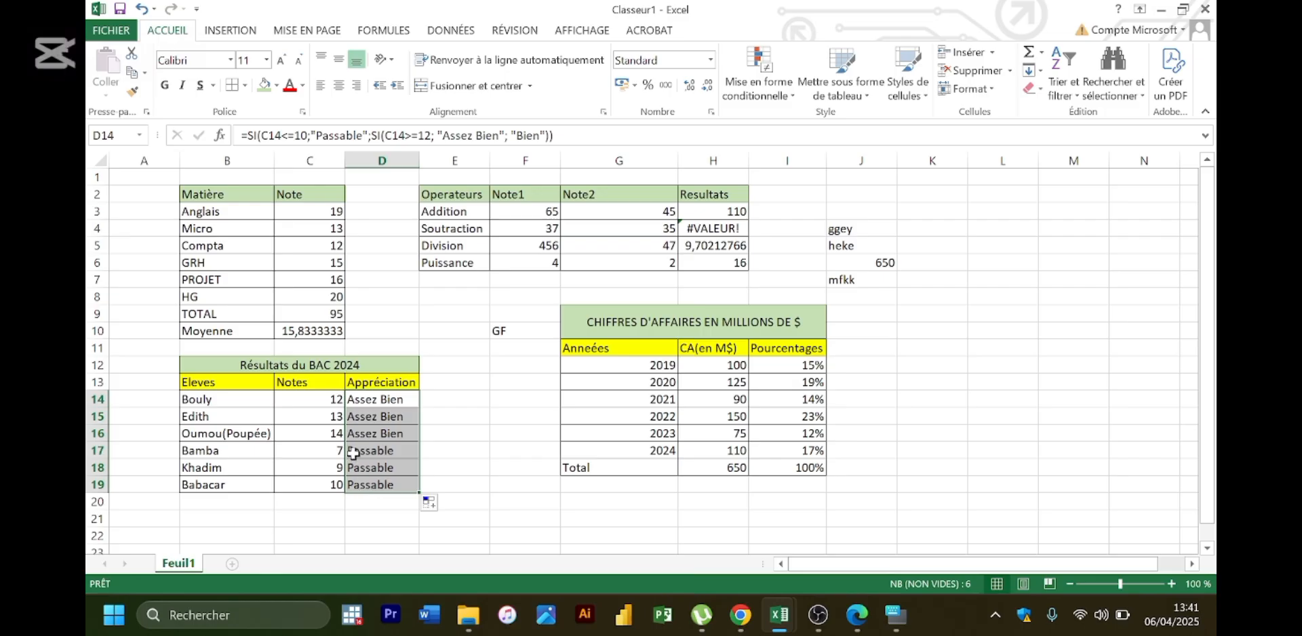
double_click(409, 400)
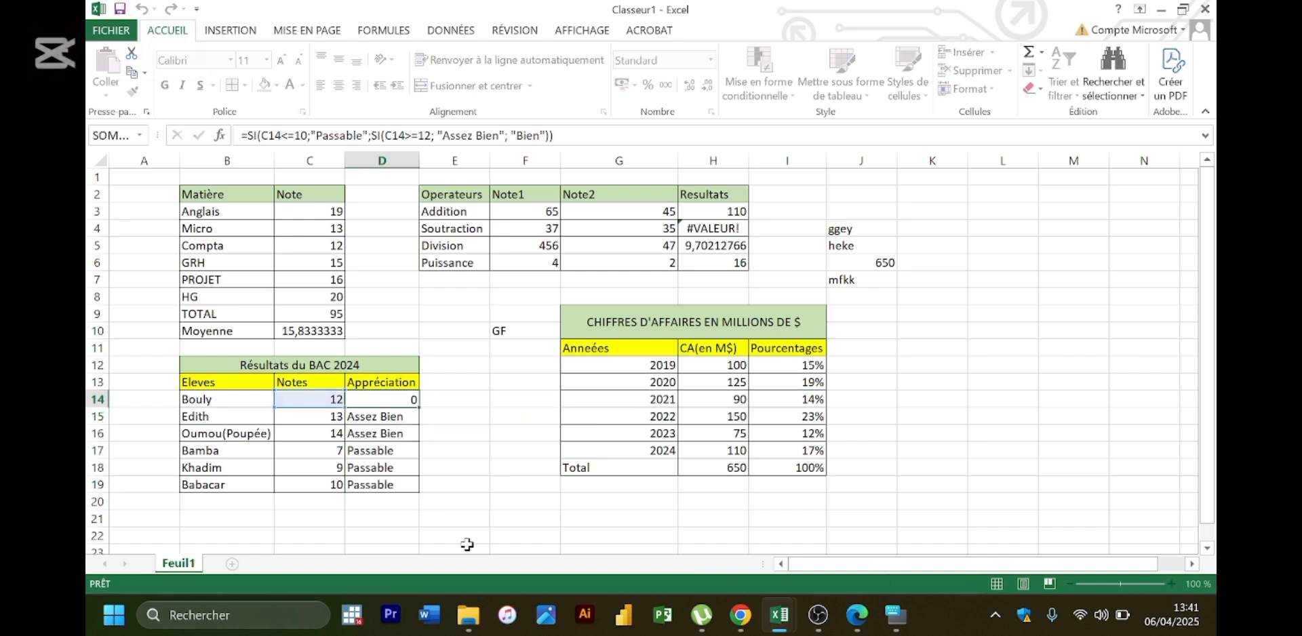
key("Return")
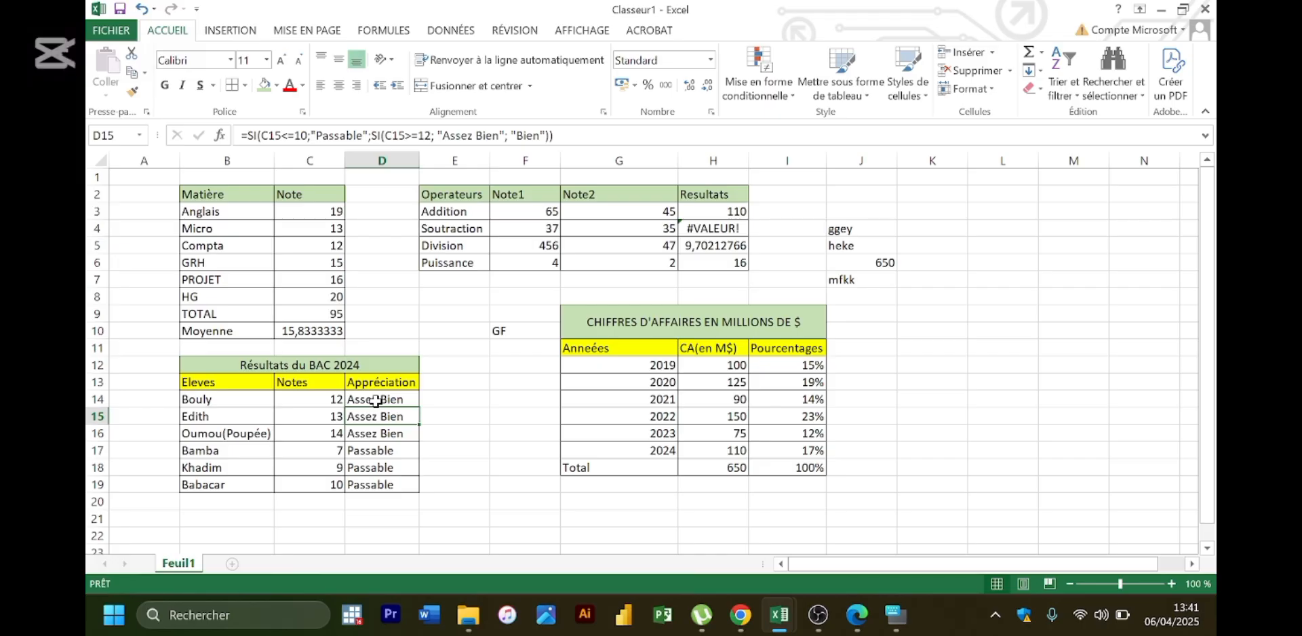
left_click(449, 399)
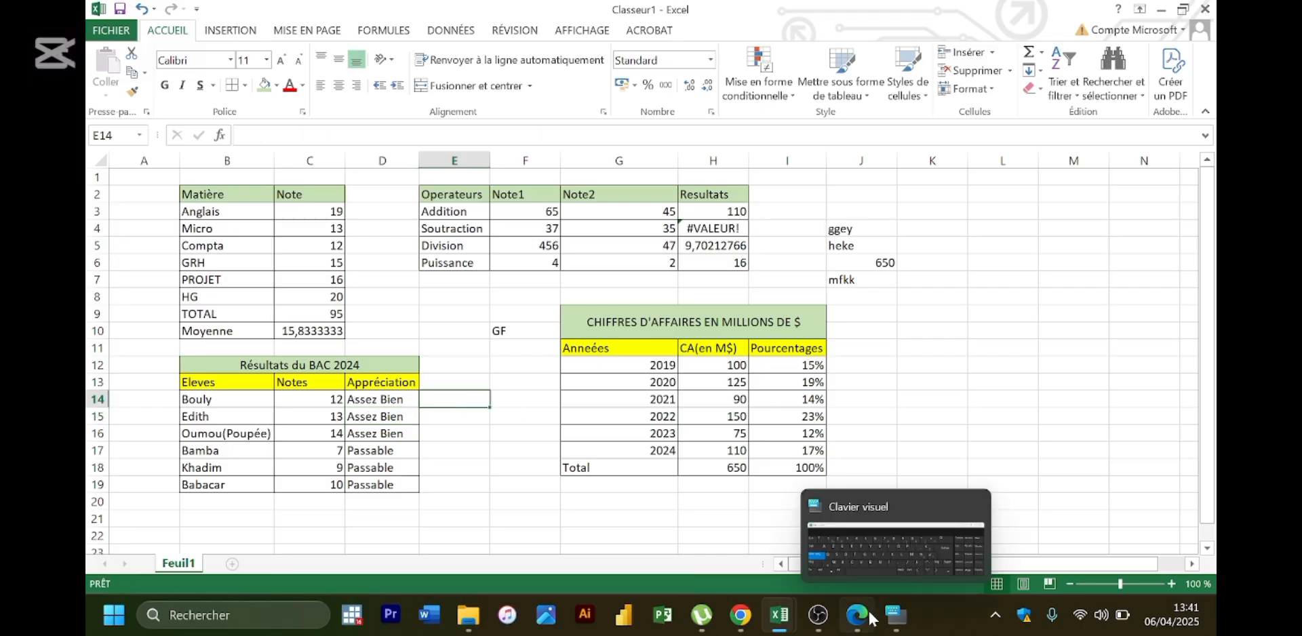
- Switch to the Excel course PDF in Edge and review the SI example and the conditional formatting instructions on pages 7 to 9
mouse_move(873, 619)
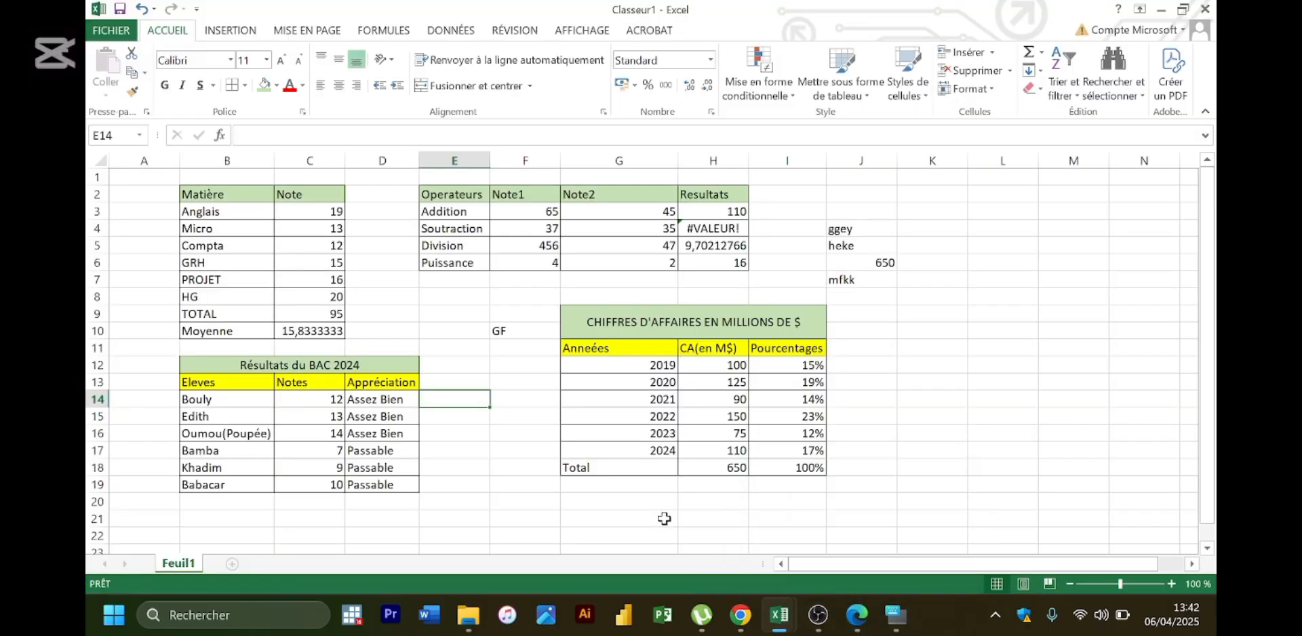
left_click(856, 612)
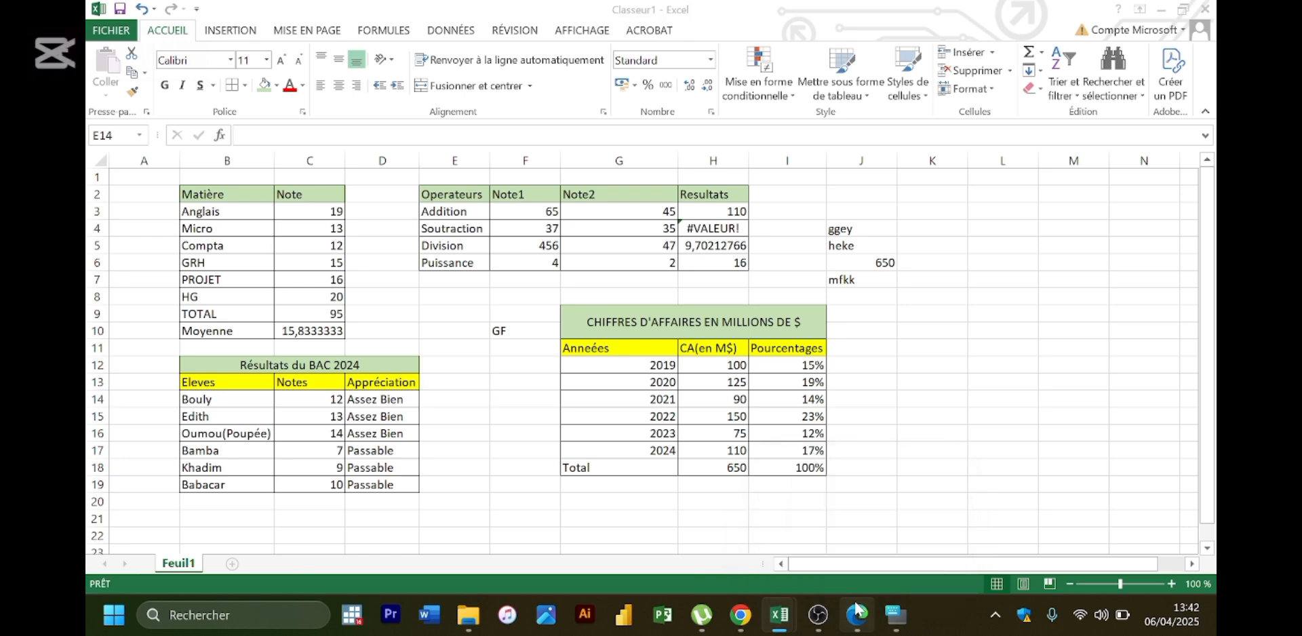
scroll(732, 470, "down", 4)
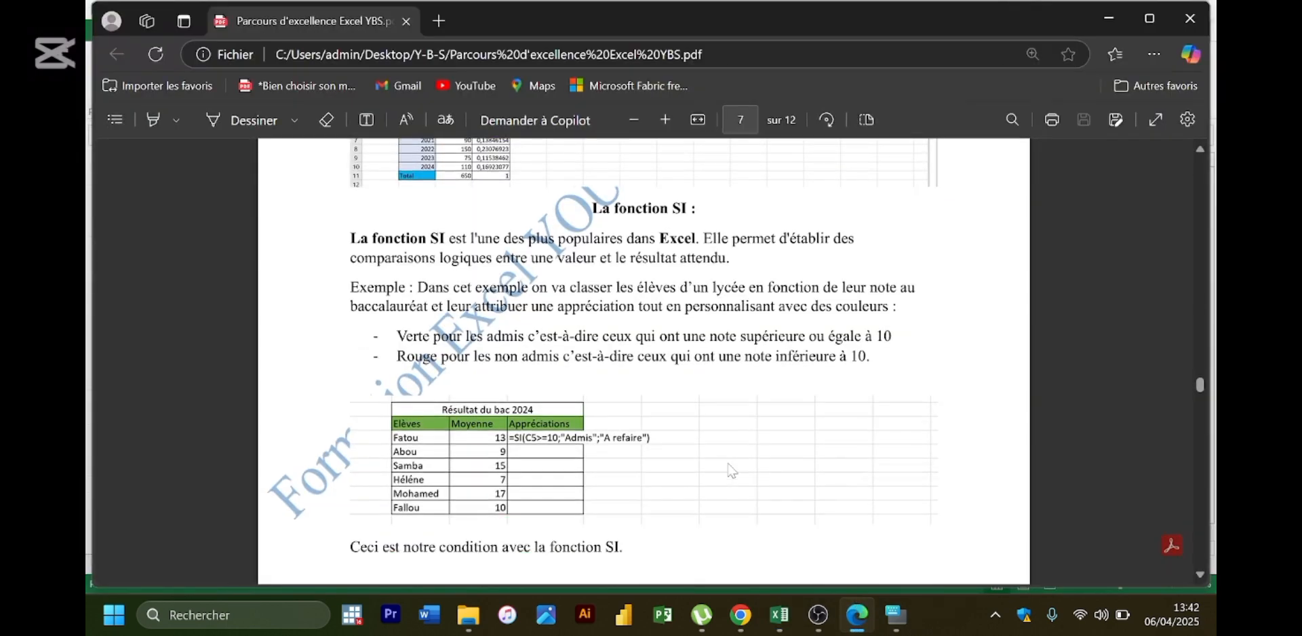
scroll(731, 470, "down", 1)
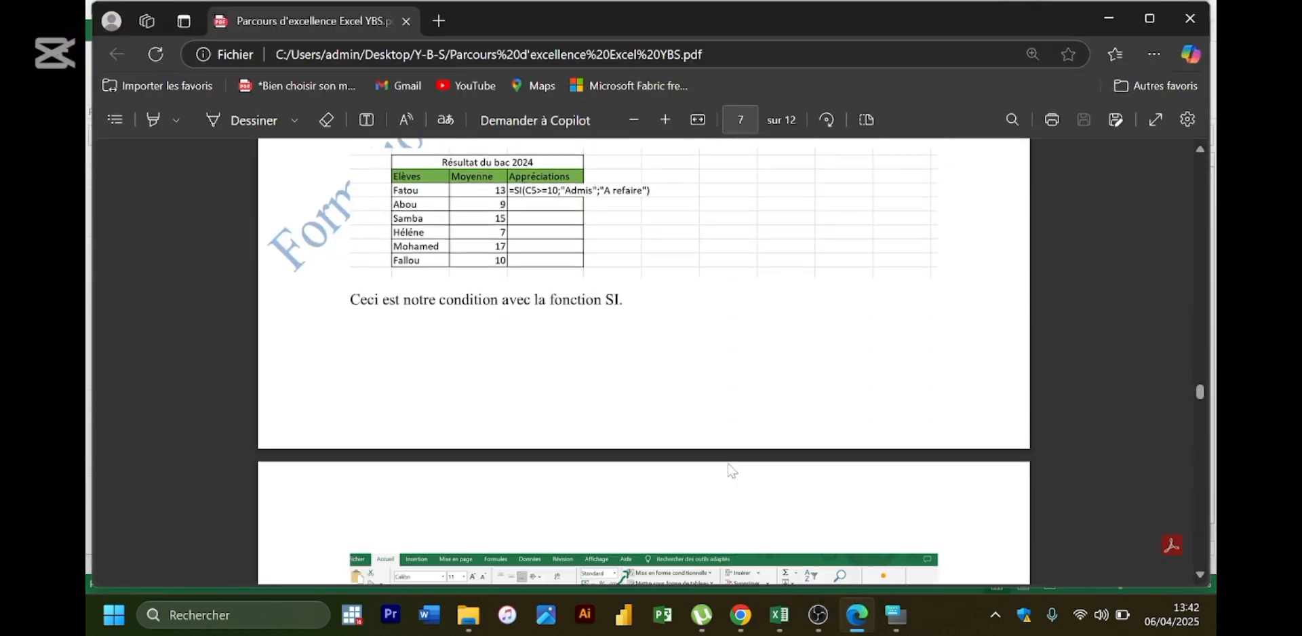
scroll(732, 471, "down", 3)
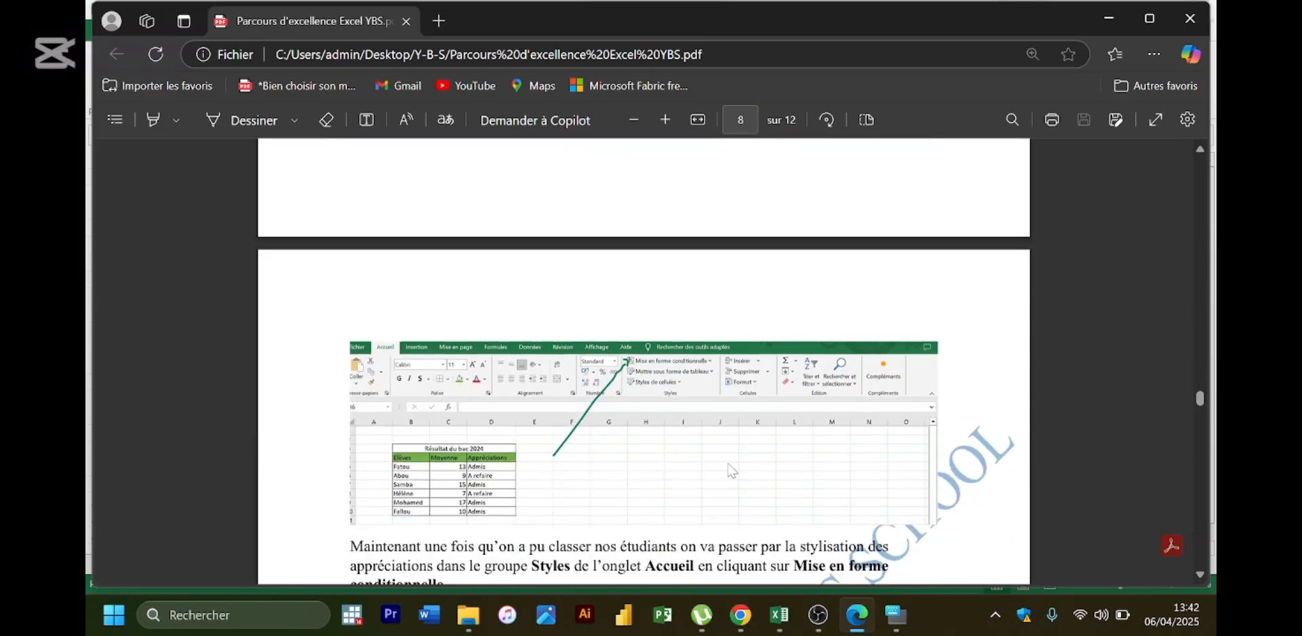
scroll(731, 470, "down", 2)
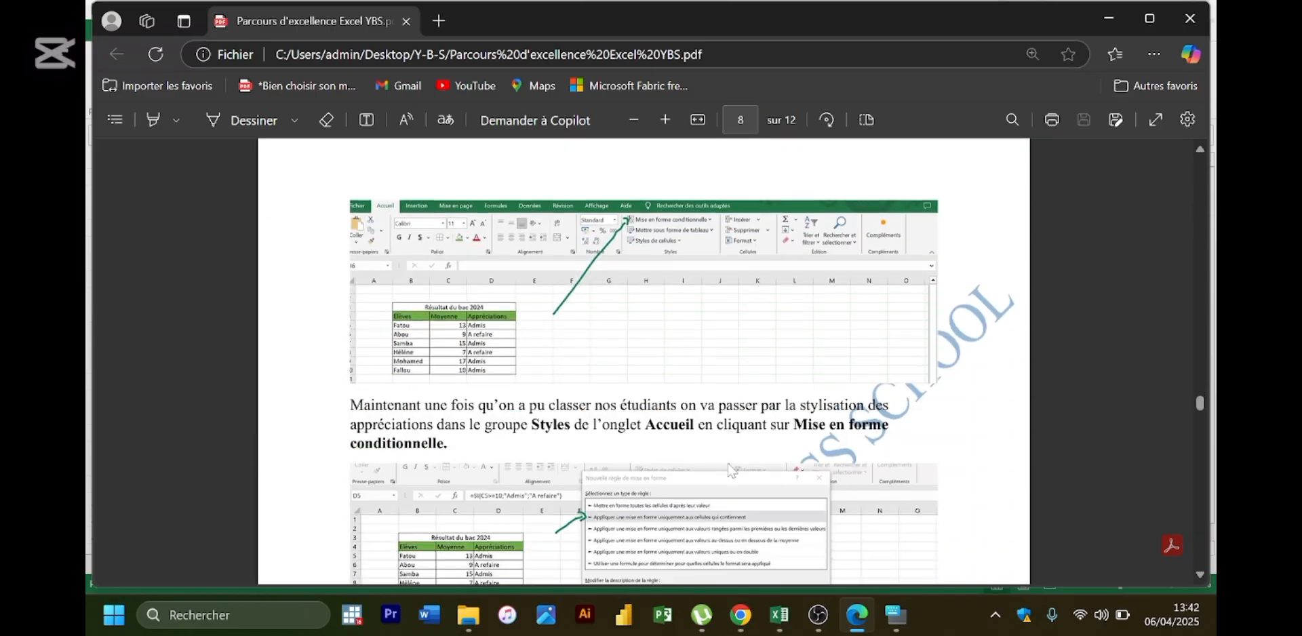
scroll(731, 470, "down", 1)
scroll(731, 470, "down", 2)
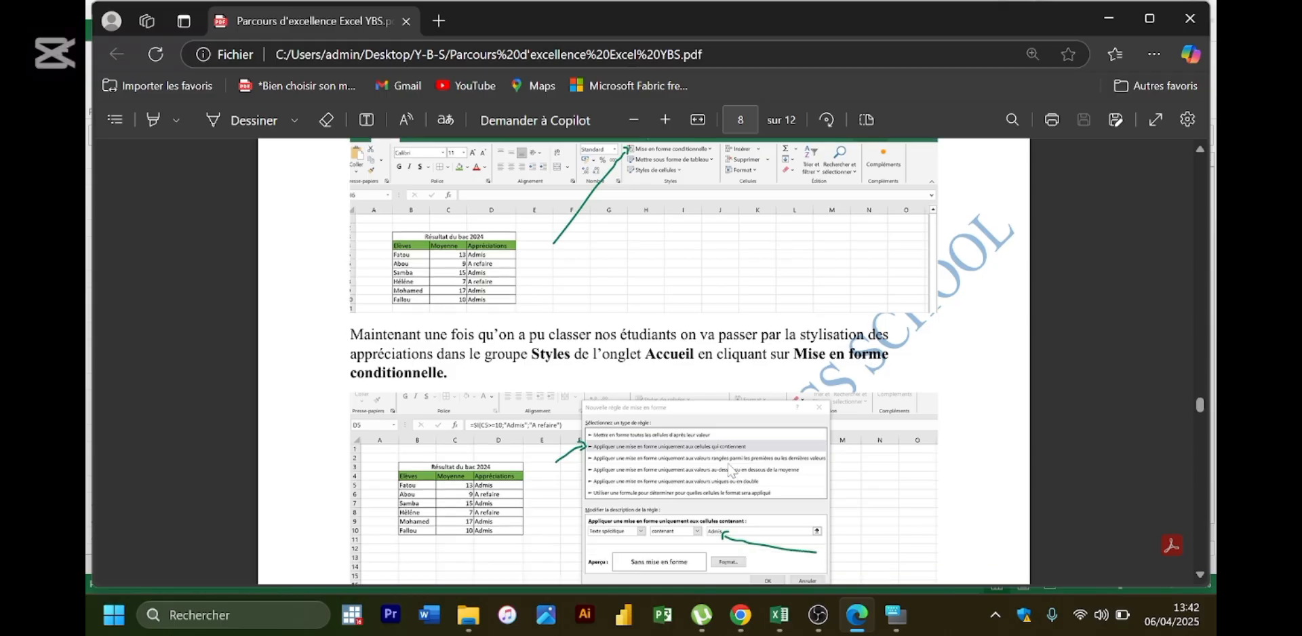
scroll(731, 470, "down", 1)
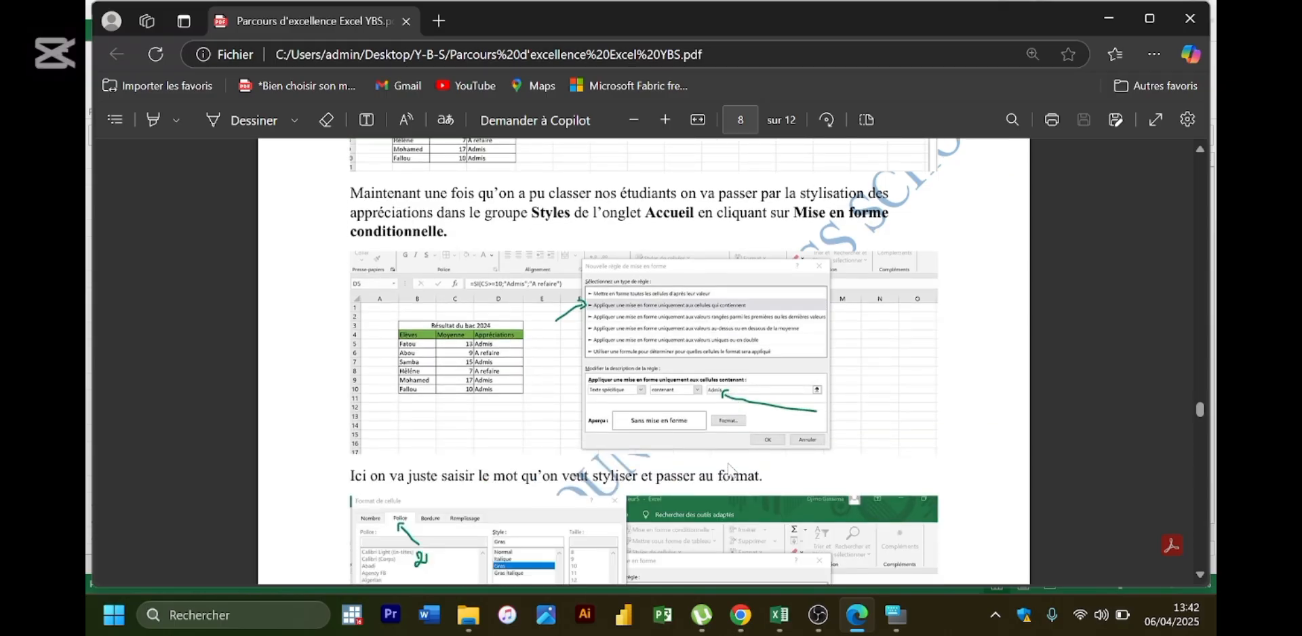
scroll(731, 470, "up", 3)
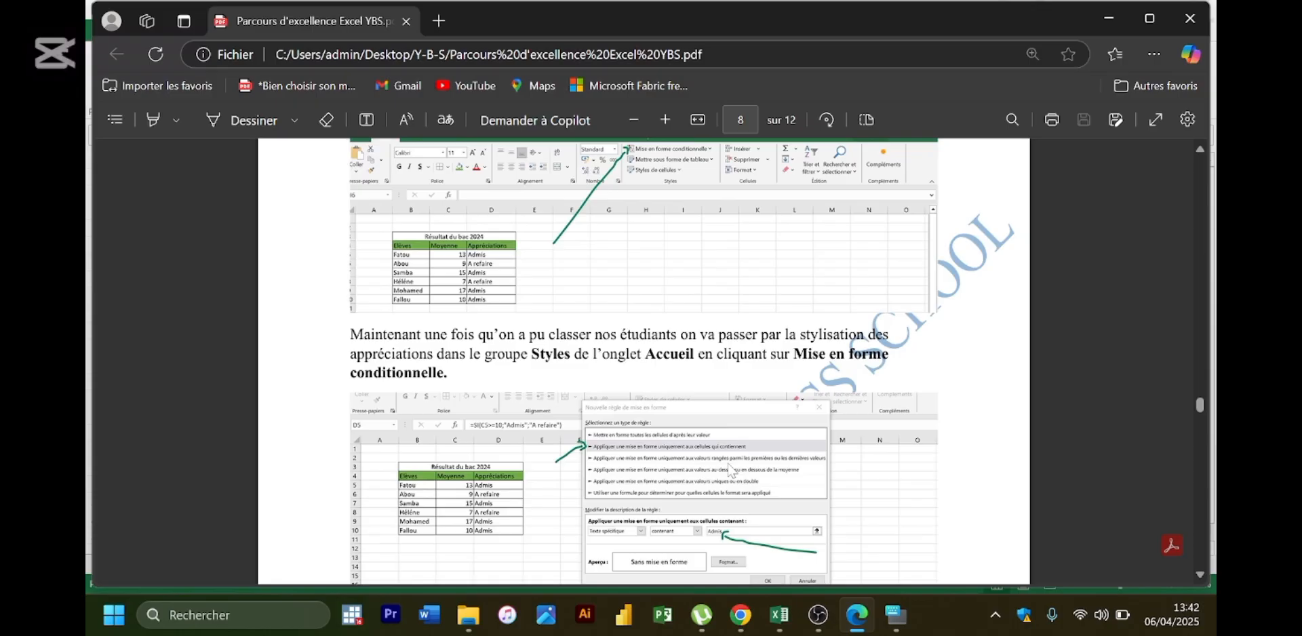
scroll(731, 470, "up", 3)
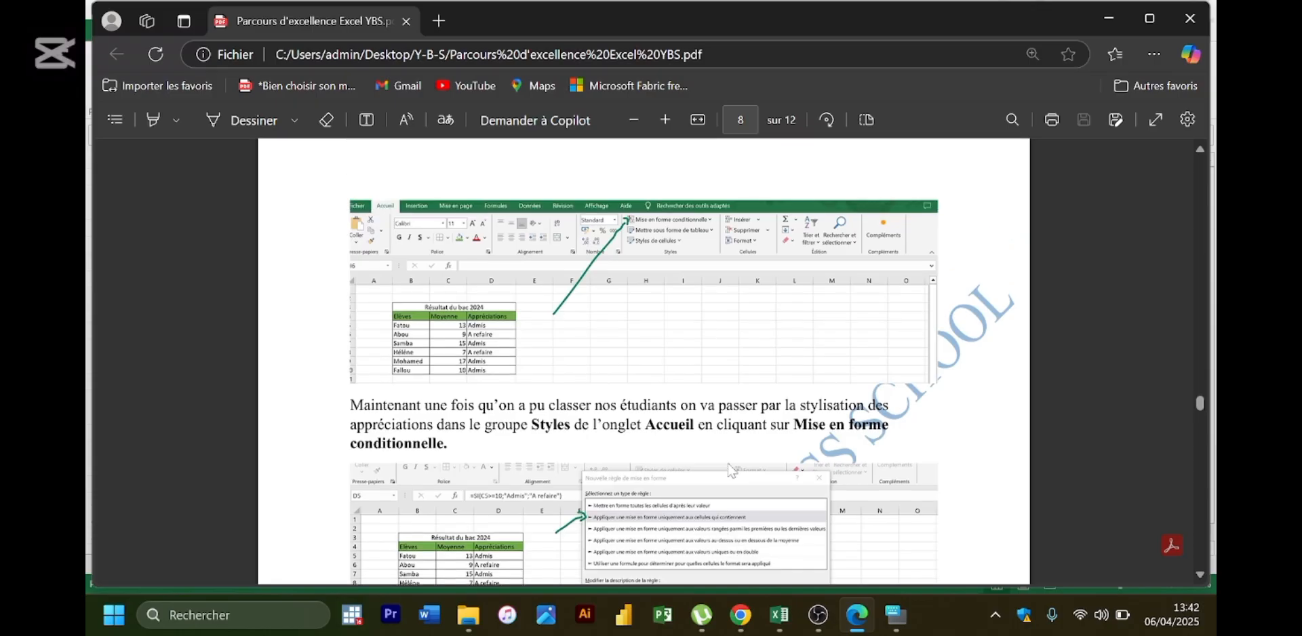
scroll(732, 470, "up", 1)
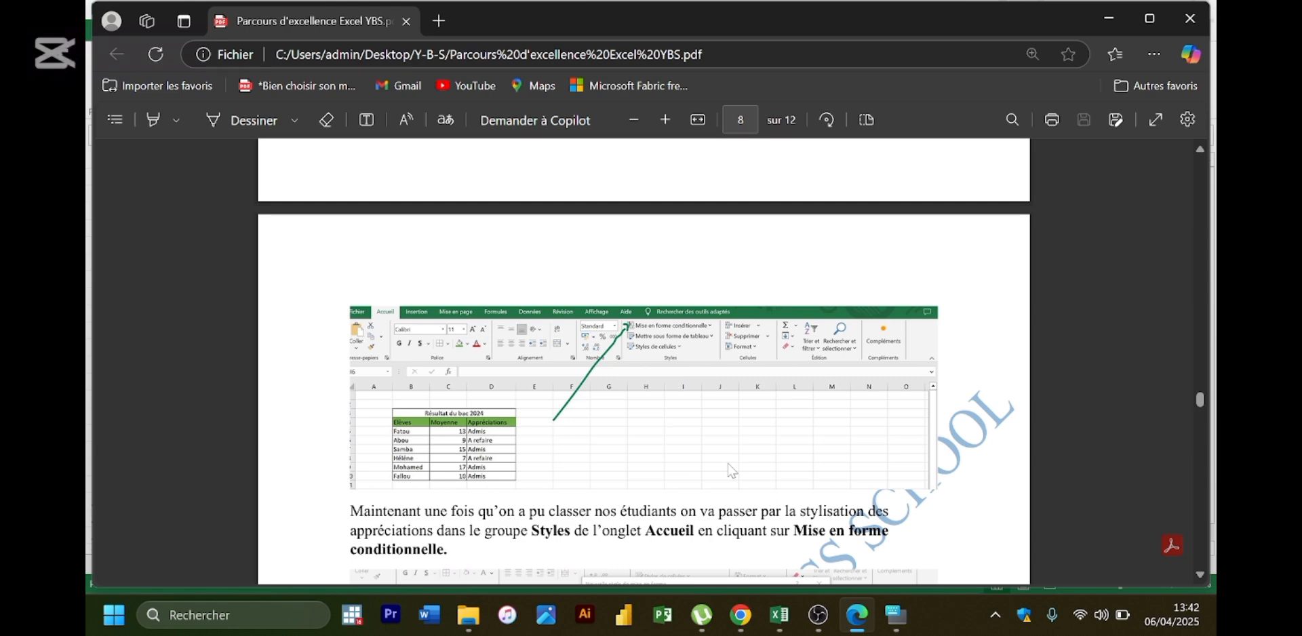
scroll(731, 471, "down", 3)
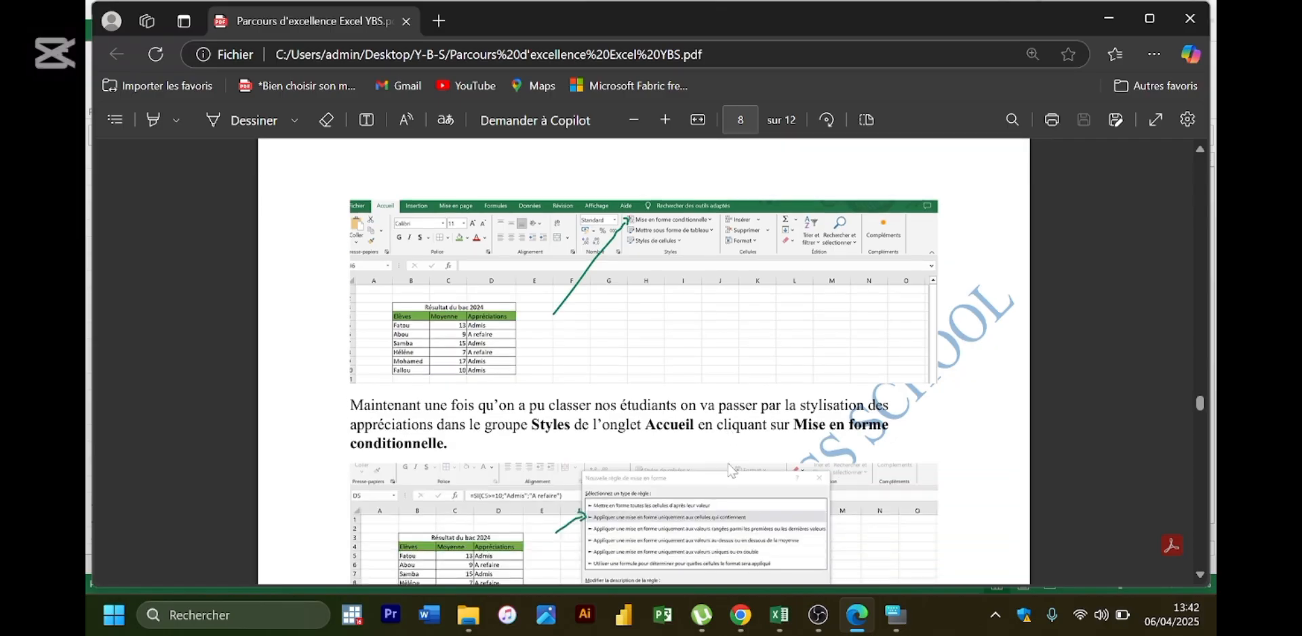
scroll(732, 471, "down", 1)
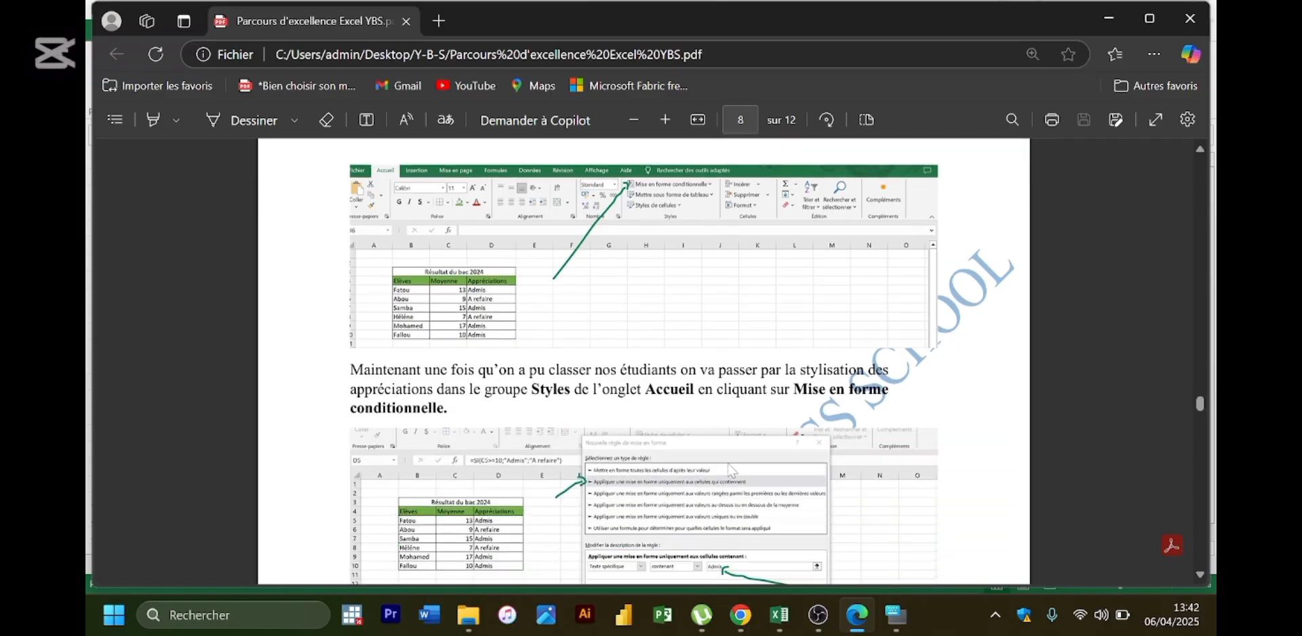
scroll(732, 471, "down", 8)
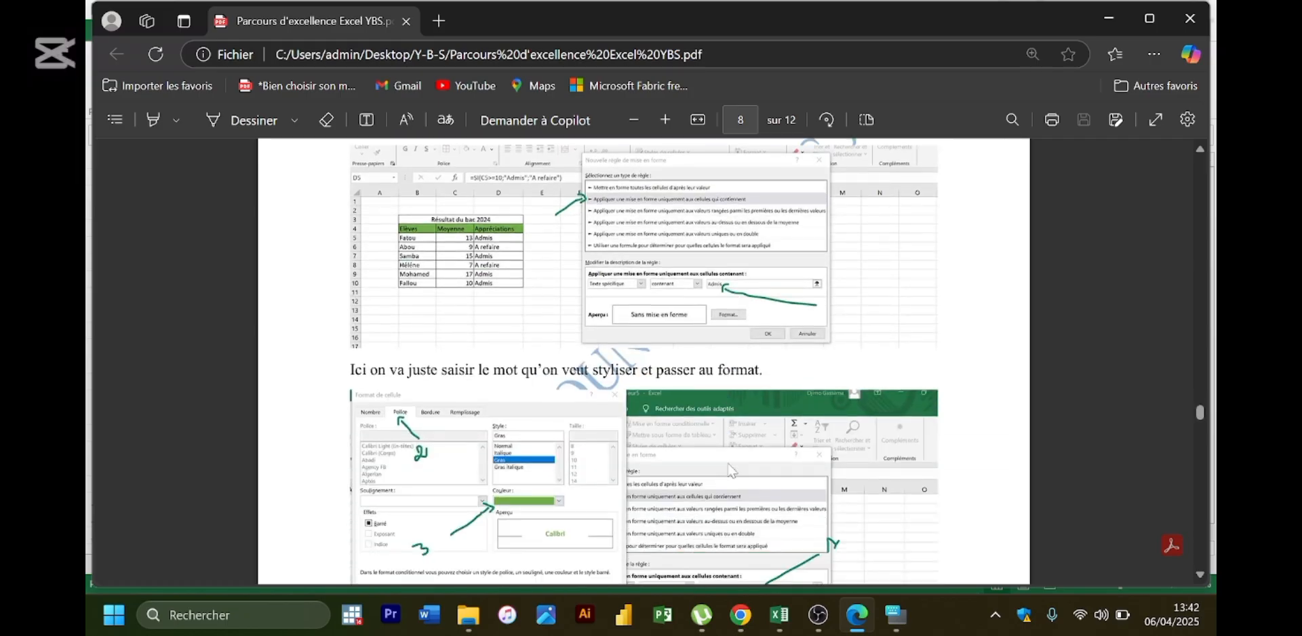
scroll(732, 471, "down", 7)
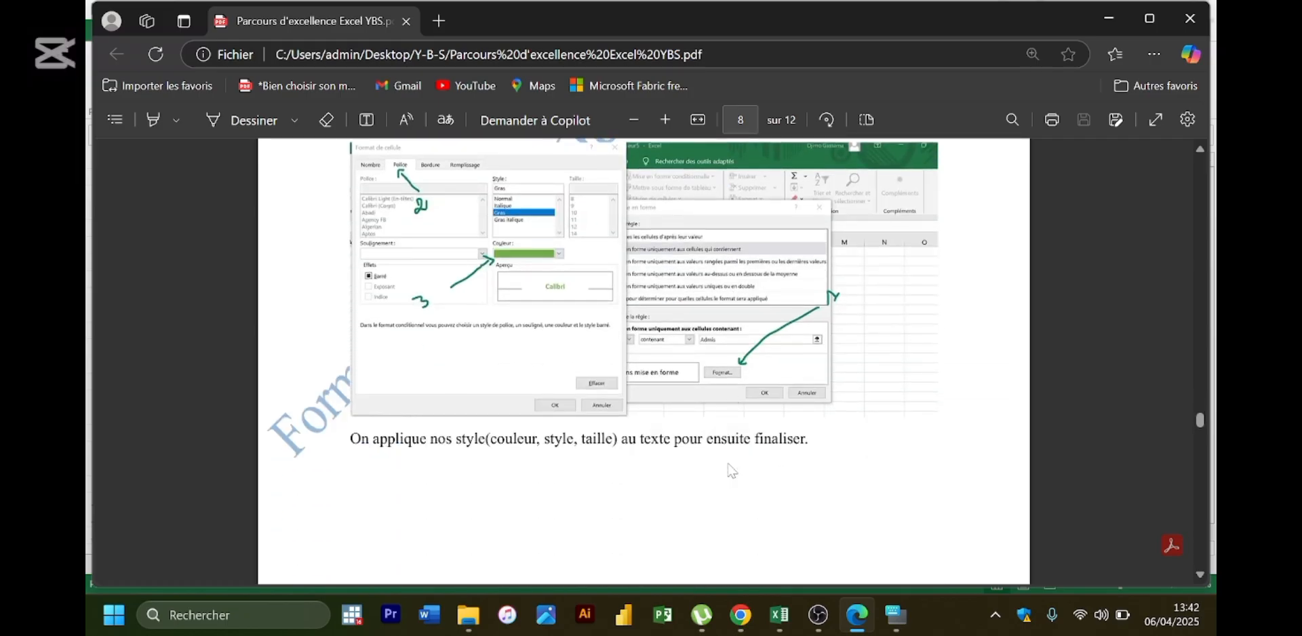
scroll(731, 470, "down", 9)
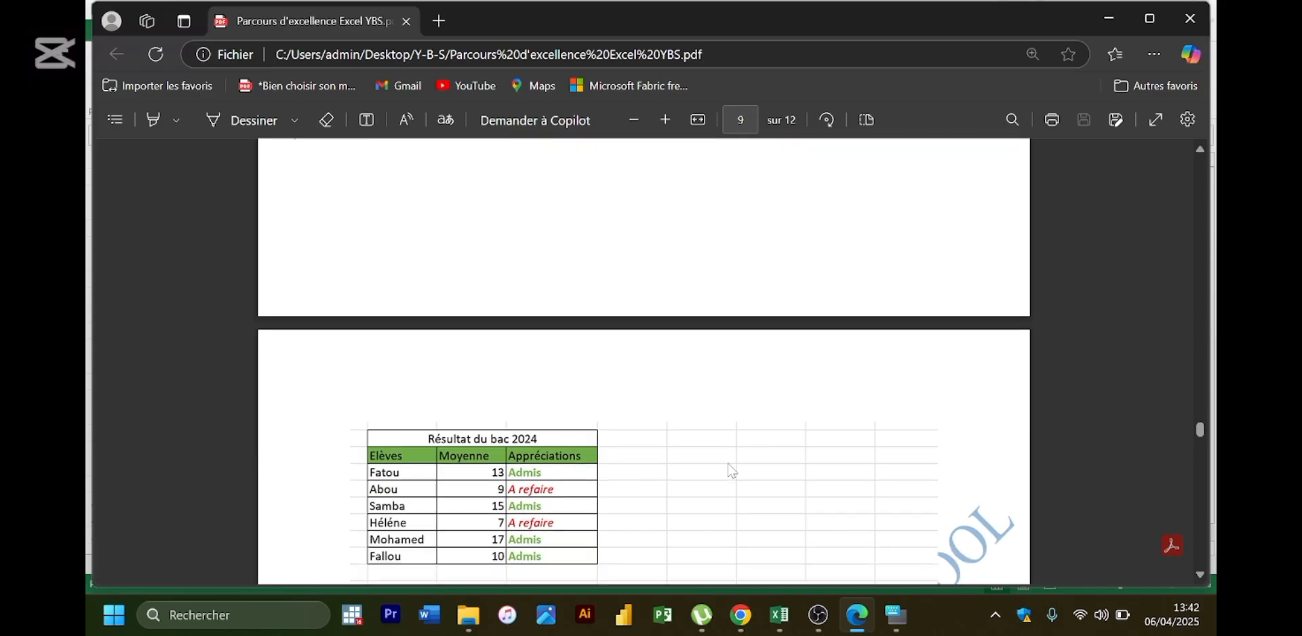
- Read the RECHERCHEV section on page 9, covering its syntax, arguments and the fruit quantity example
scroll(731, 470, "down", 12)
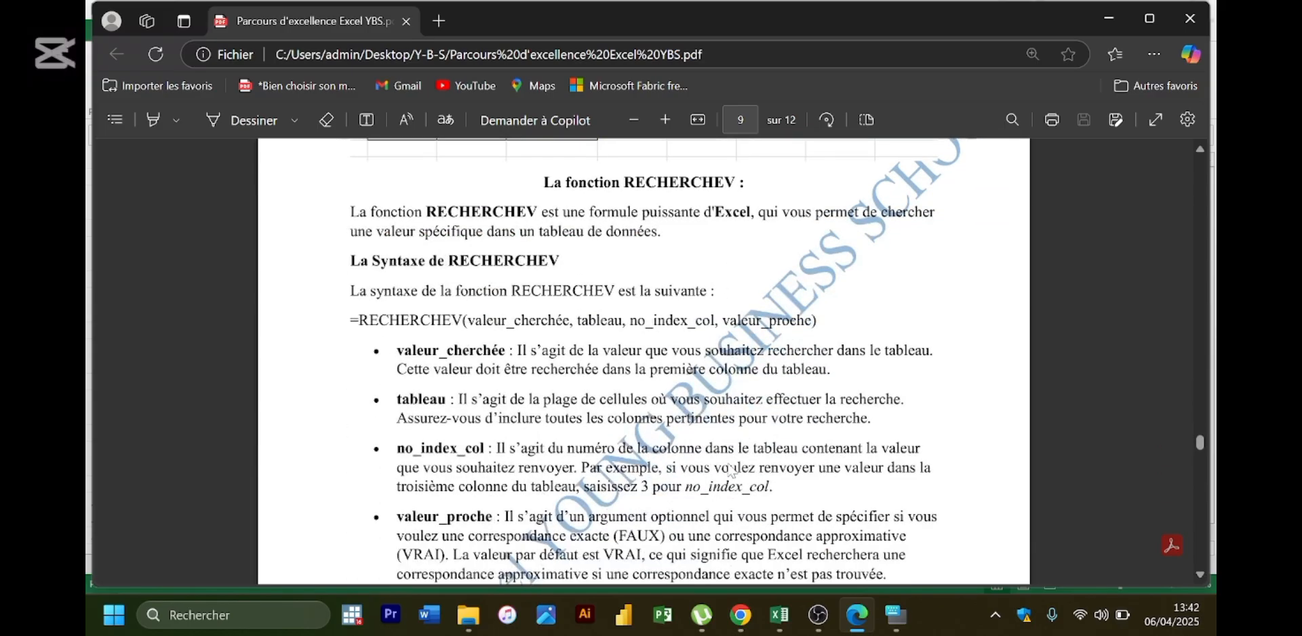
scroll(732, 470, "up", 1)
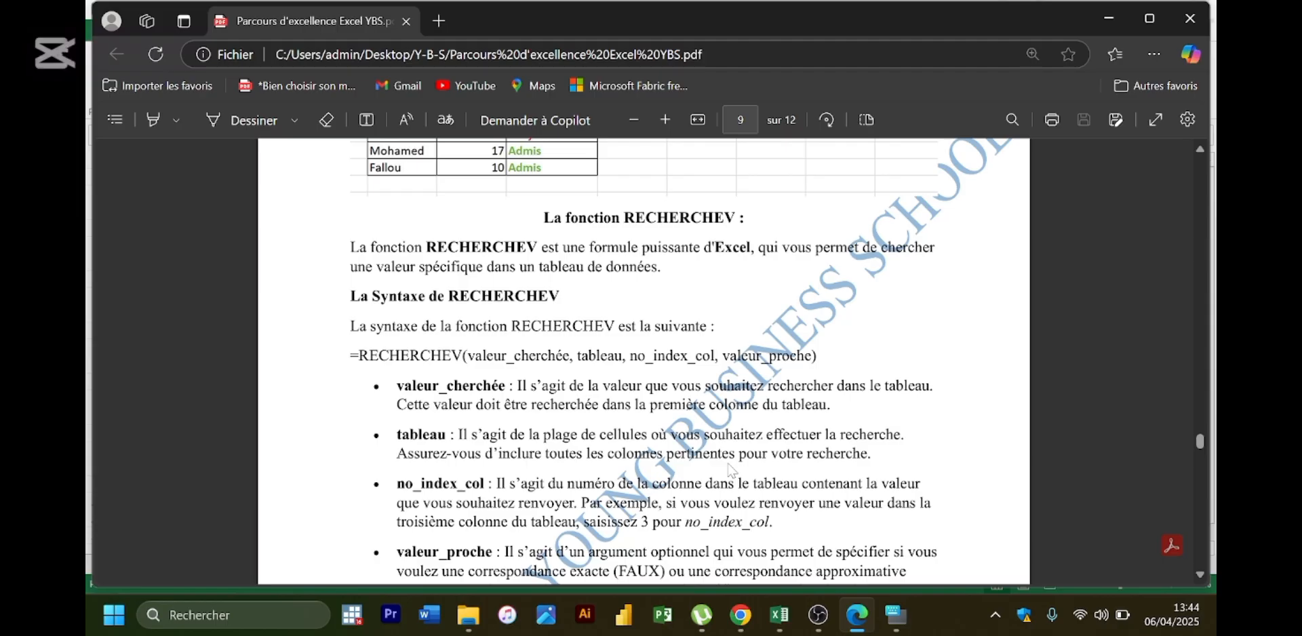
scroll(732, 470, "down", 5)
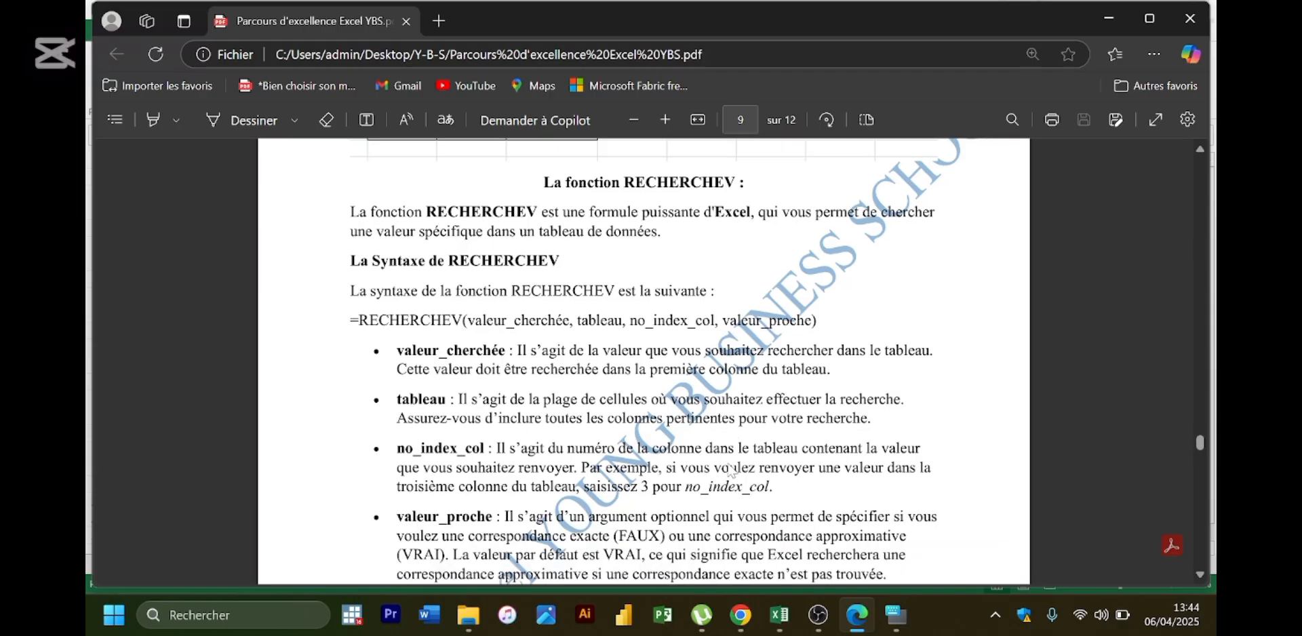
scroll(732, 470, "down", 4)
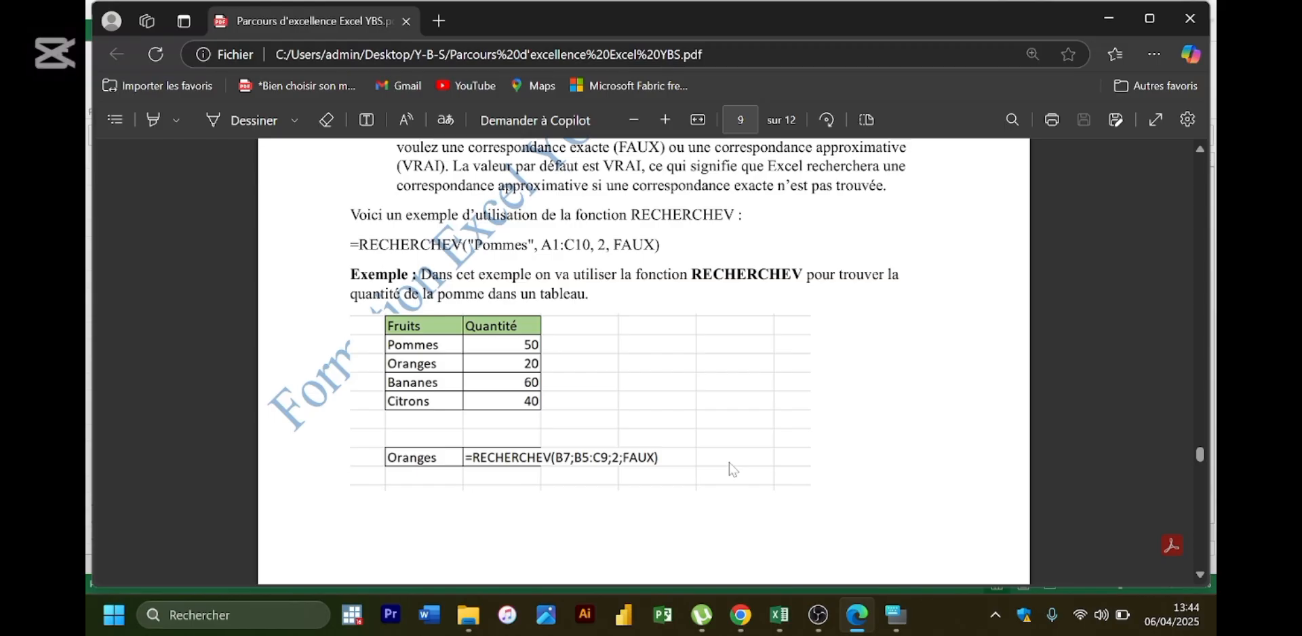
scroll(733, 469, "down", 4)
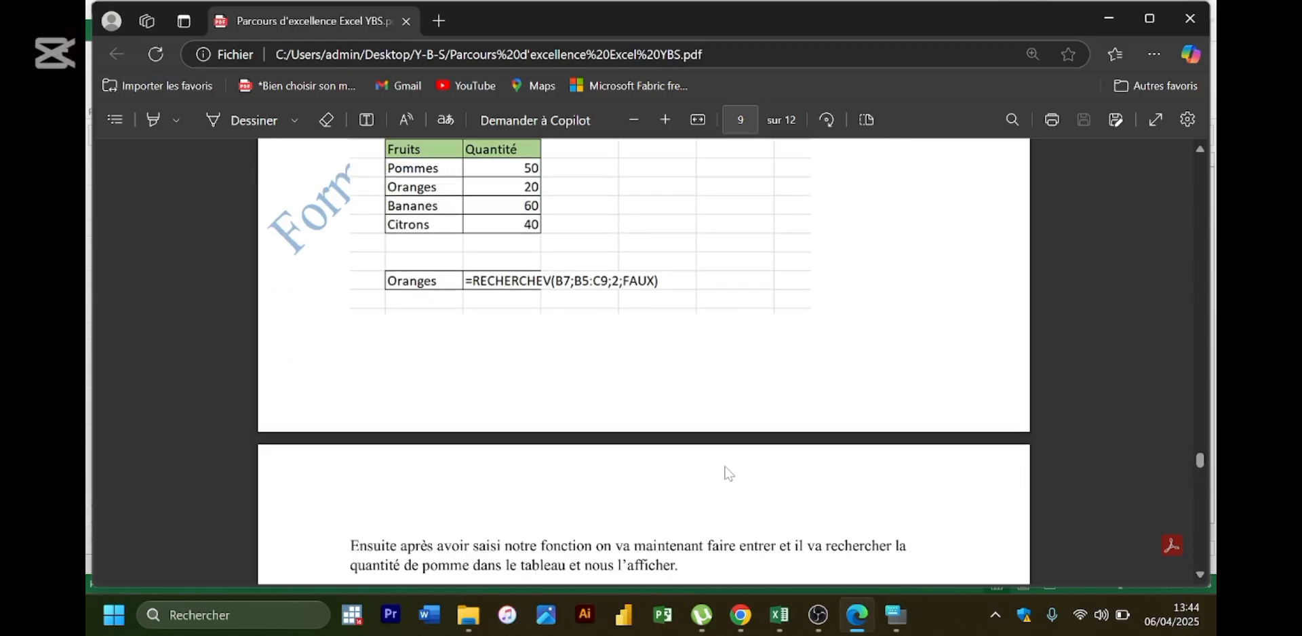
- Review the RECHERCHEV fruit example and its result on pages 9 and 10 of the course PDF
scroll(729, 473, "down", 5)
scroll(729, 473, "up", 1)
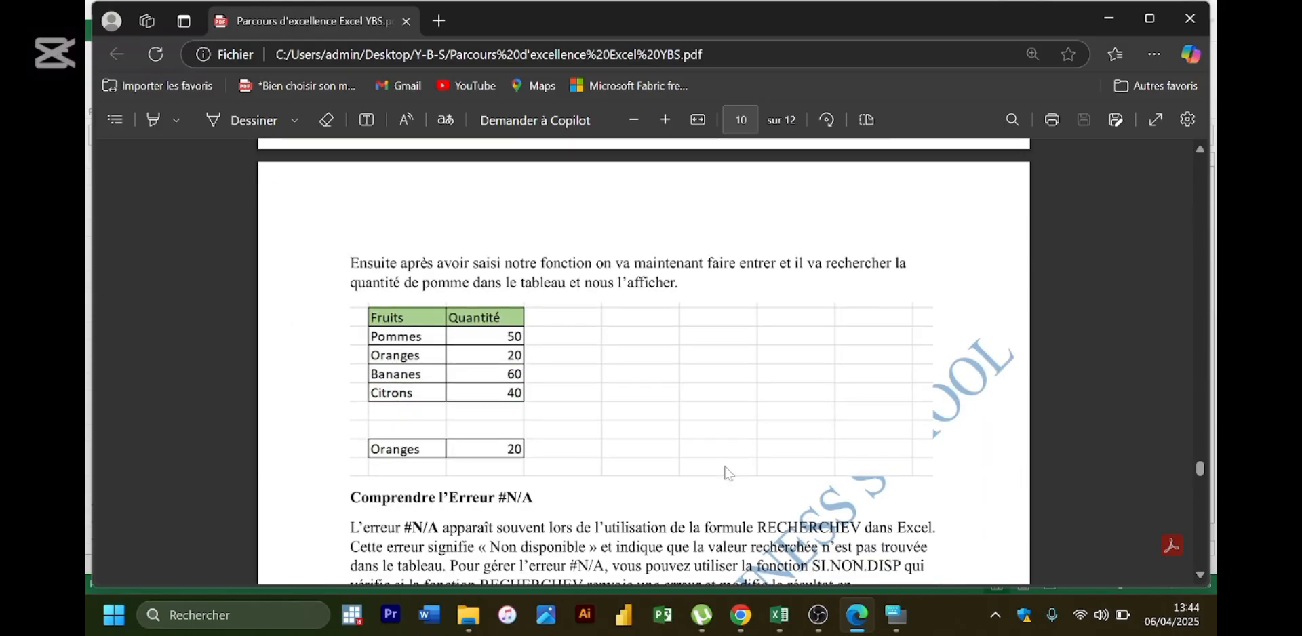
scroll(729, 473, "up", 4)
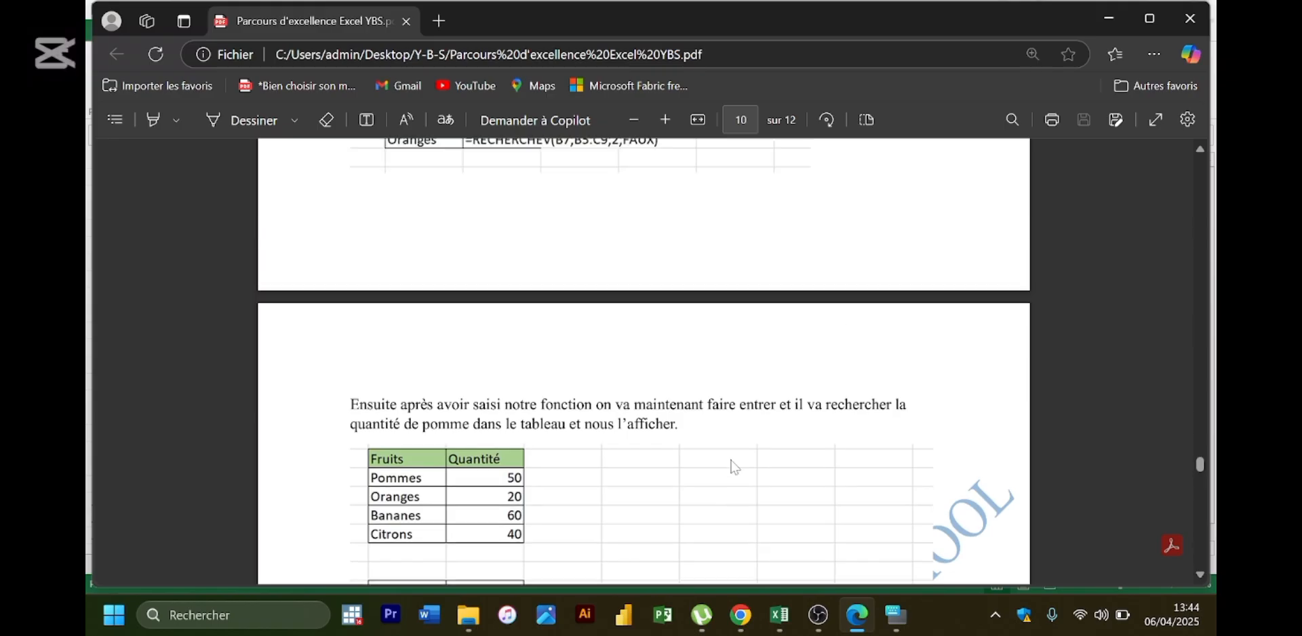
scroll(741, 462, "up", 3)
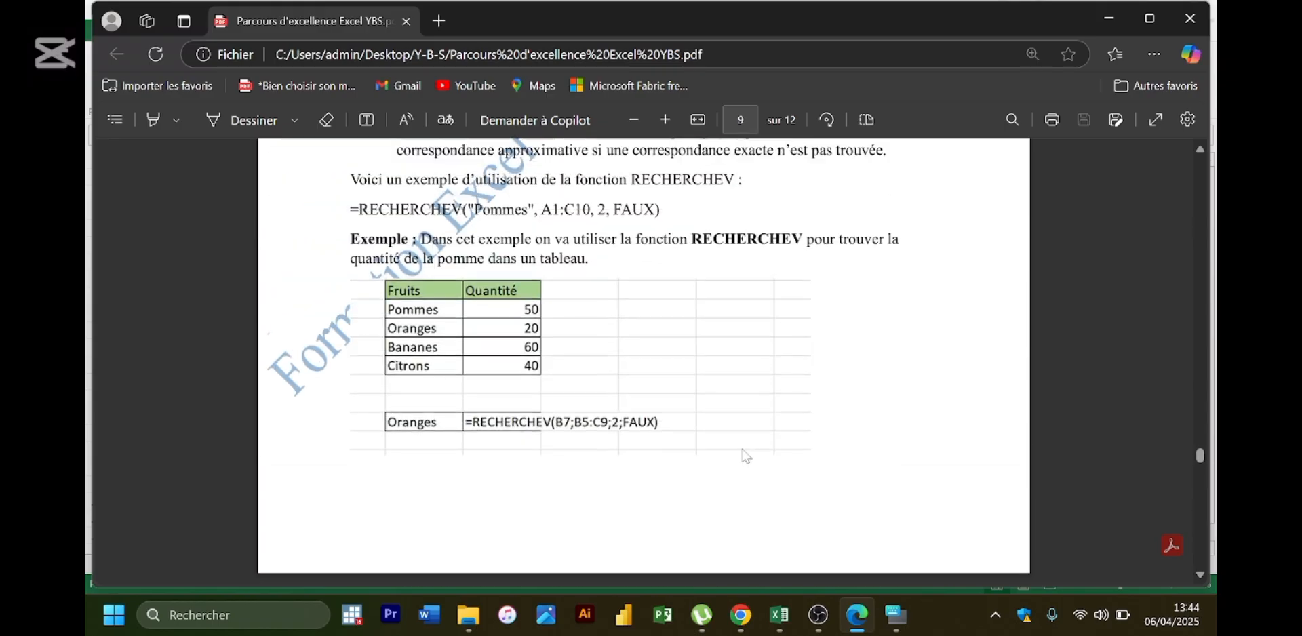
scroll(753, 450, "up", 1)
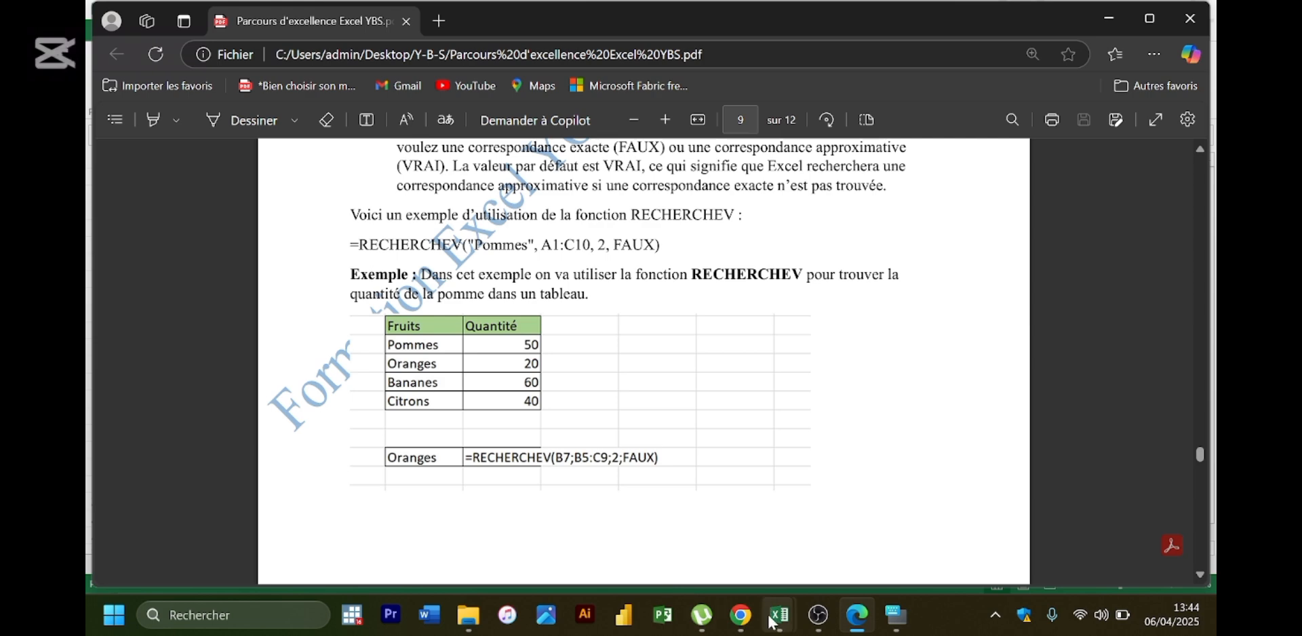
- Switch to the Excel workbook and enter the headers Fruits in K9 and Quantités in L9
left_click(856, 625)
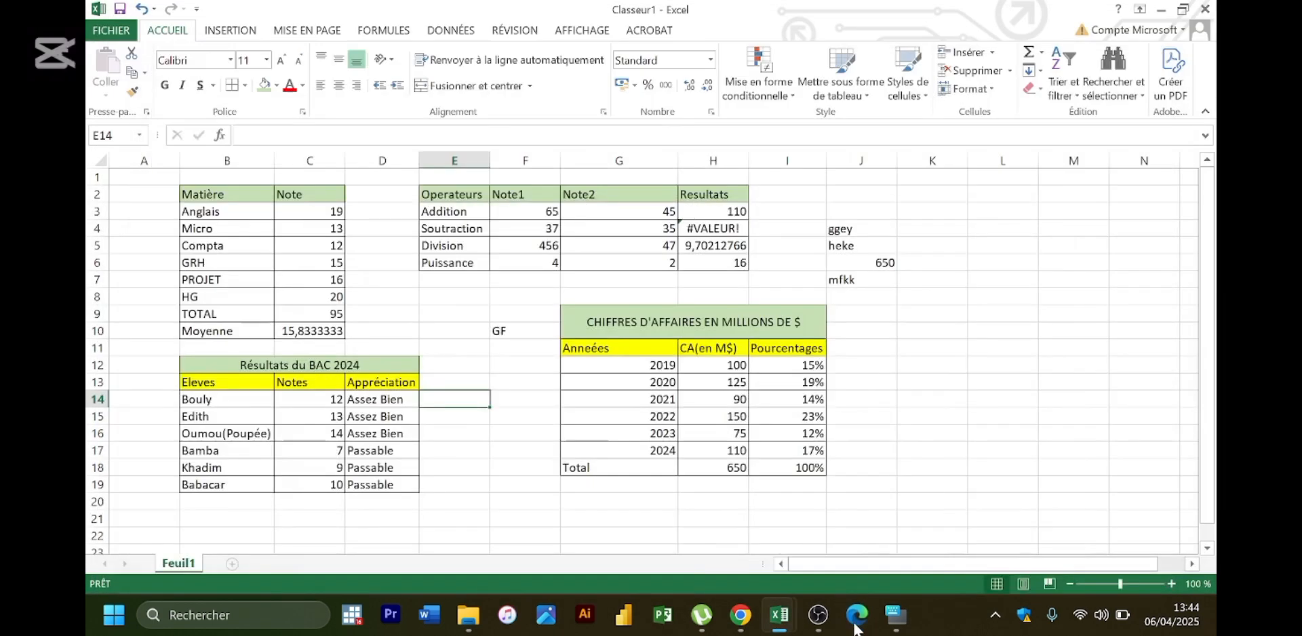
left_click(948, 349)
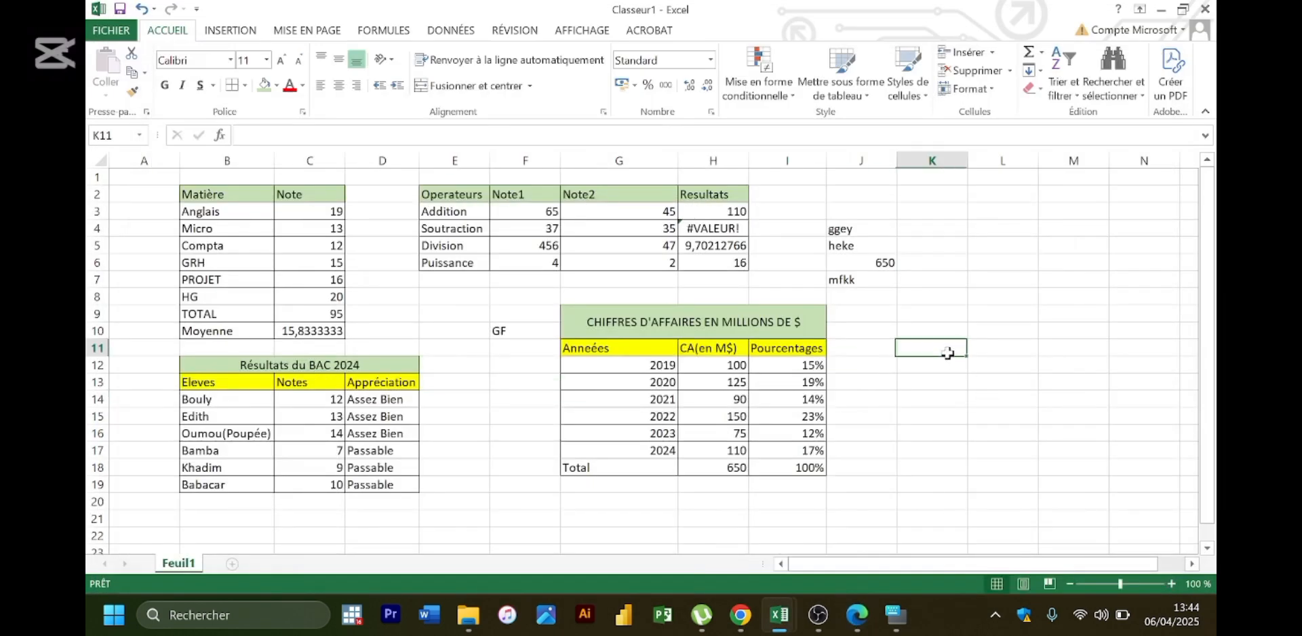
left_click(938, 314)
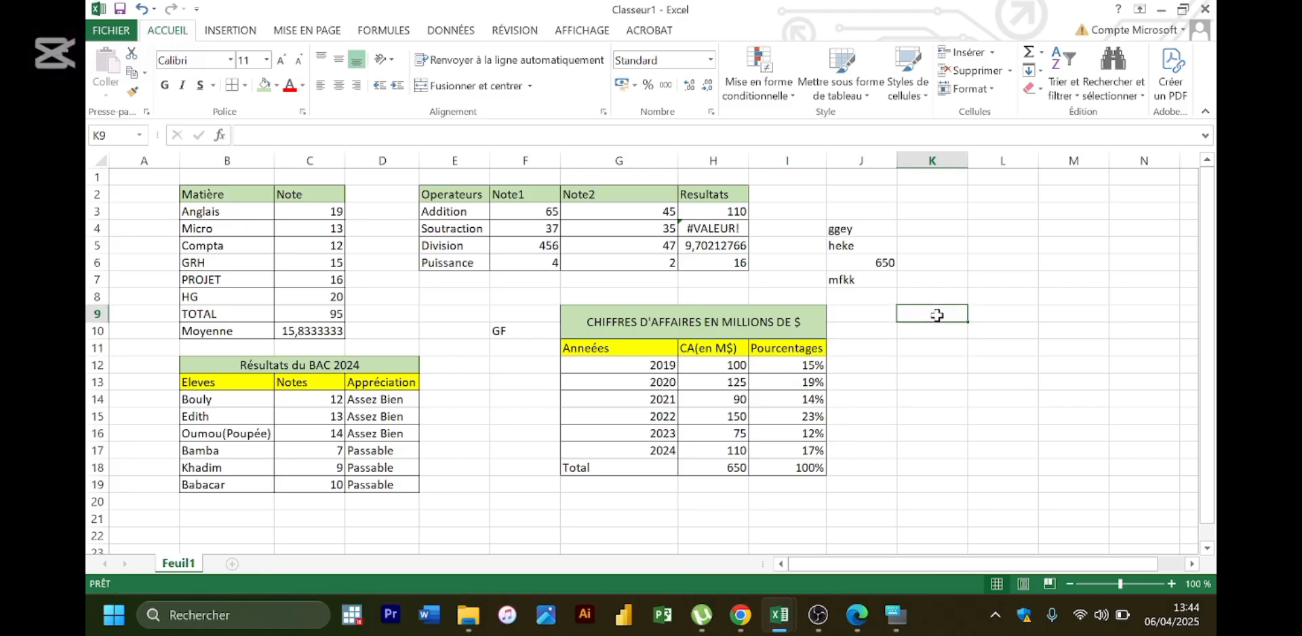
type("Fruits")
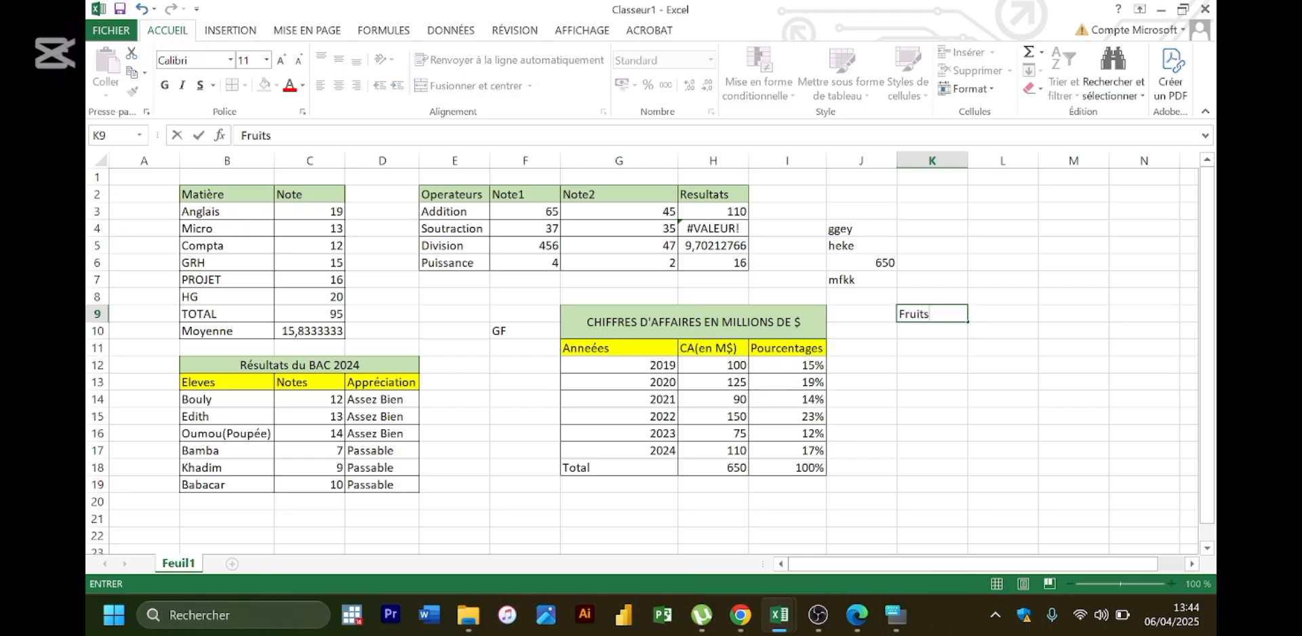
key("Tab")
type("Qua")
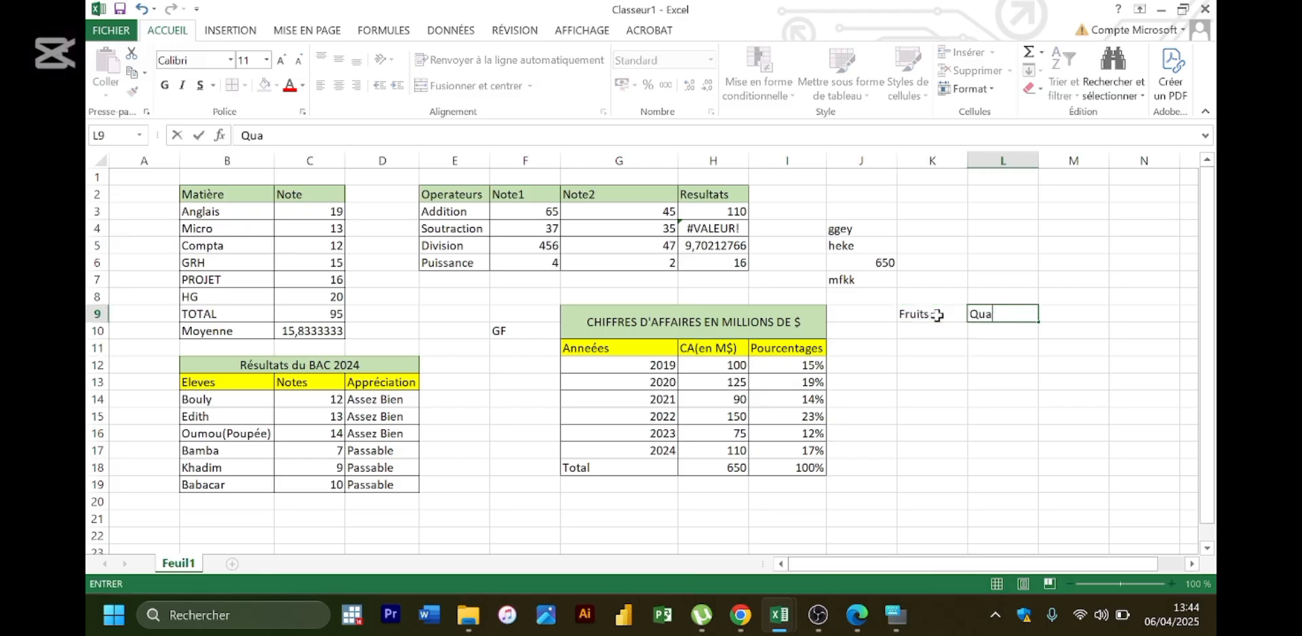
type("ntités")
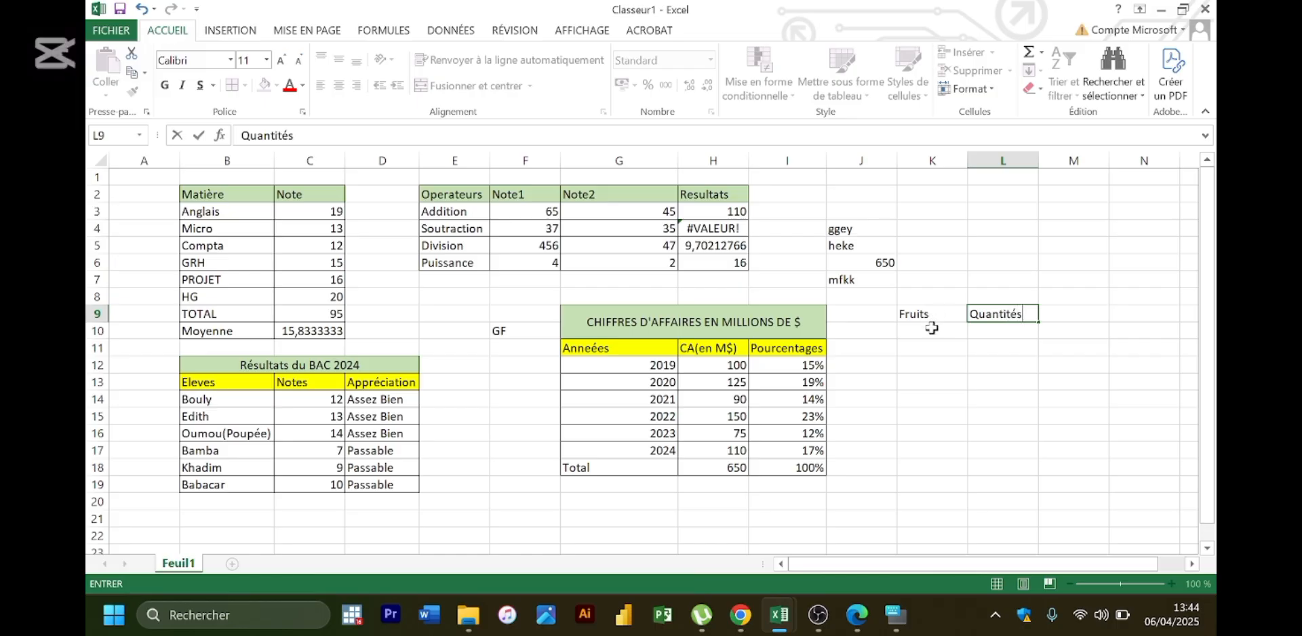
- List the fruits Pommes, Banane, Orange and Citrons in K10 to K13, checking the names against the PDF example
left_click(932, 328)
type("Pommes")
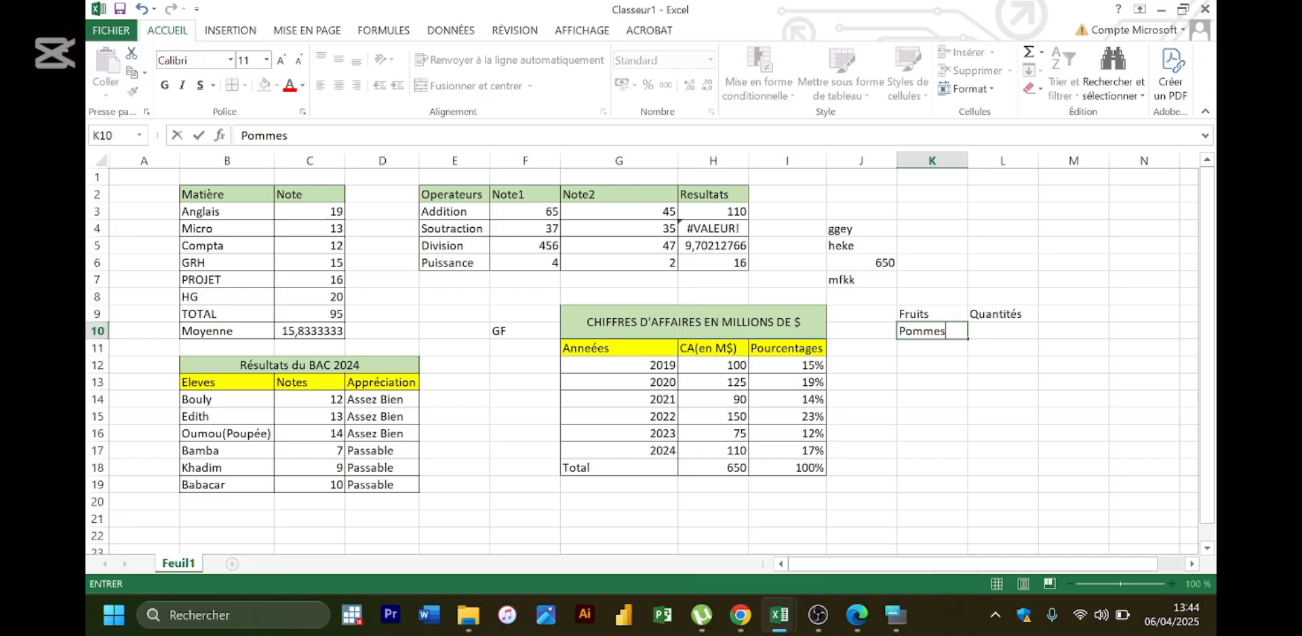
key("Return")
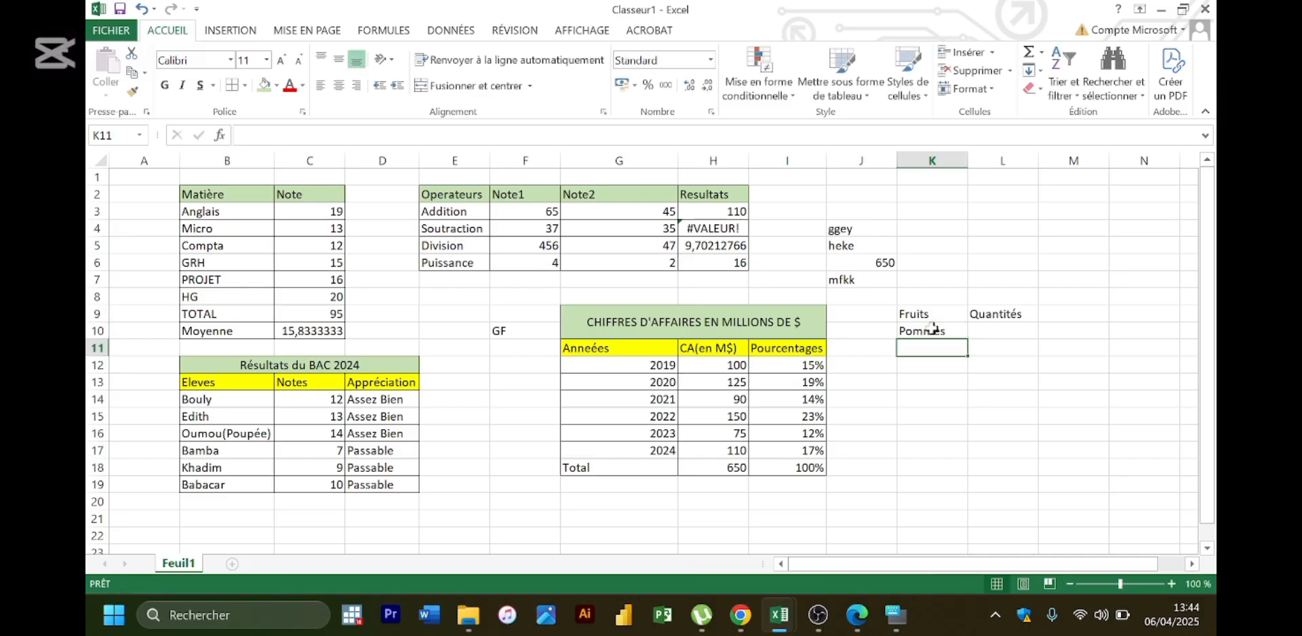
type("Ba")
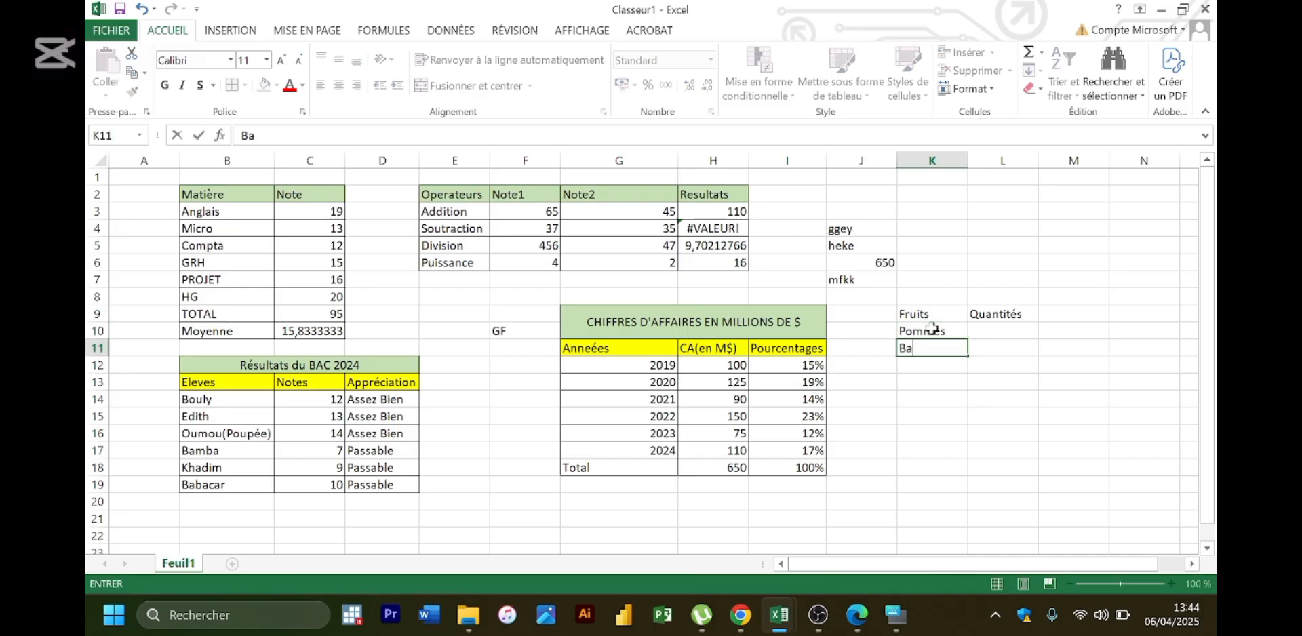
type("nane")
left_click(873, 629)
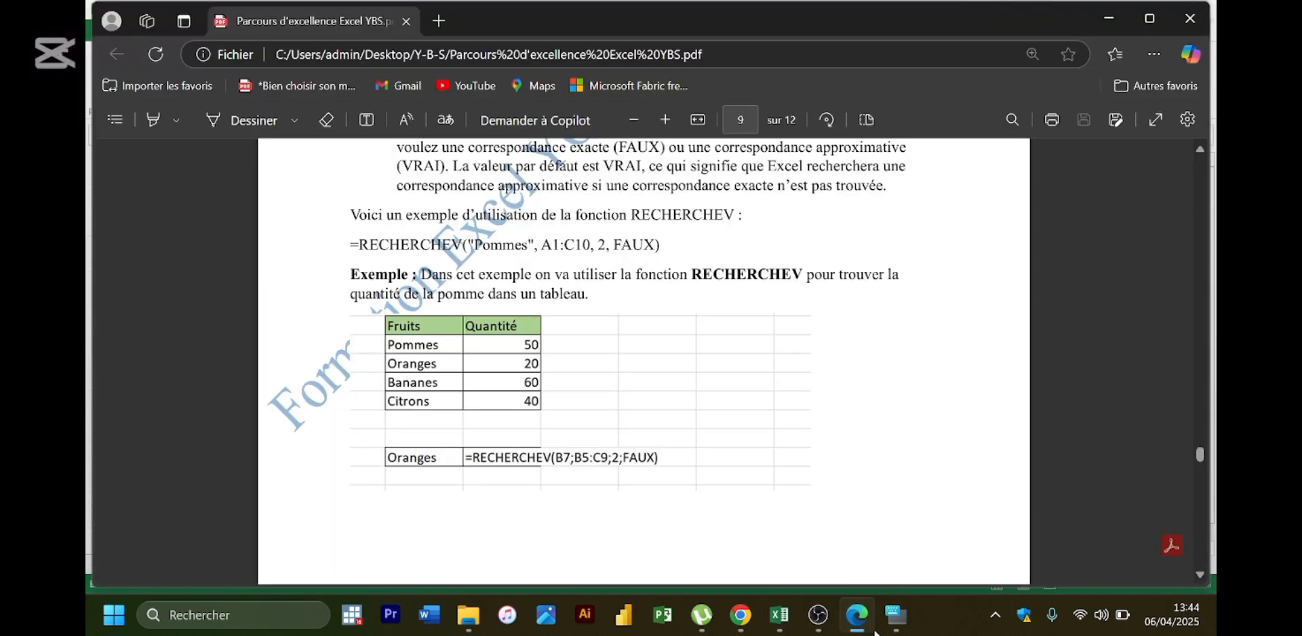
left_click(873, 629)
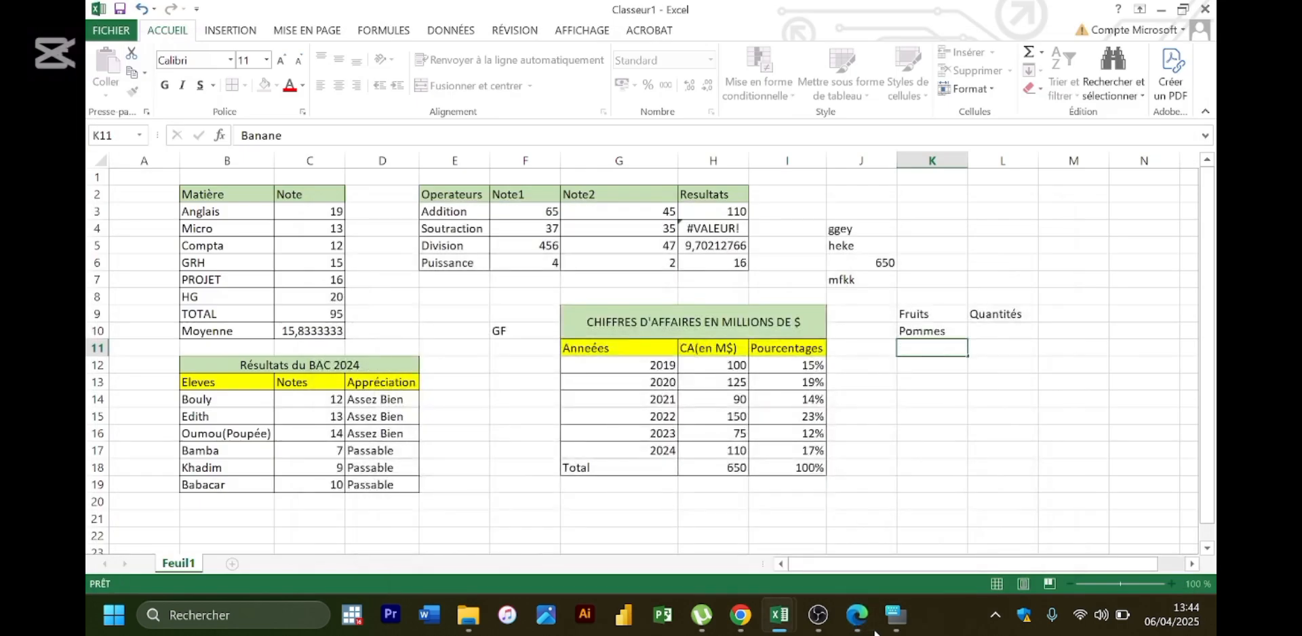
key("Return")
type("Orang")
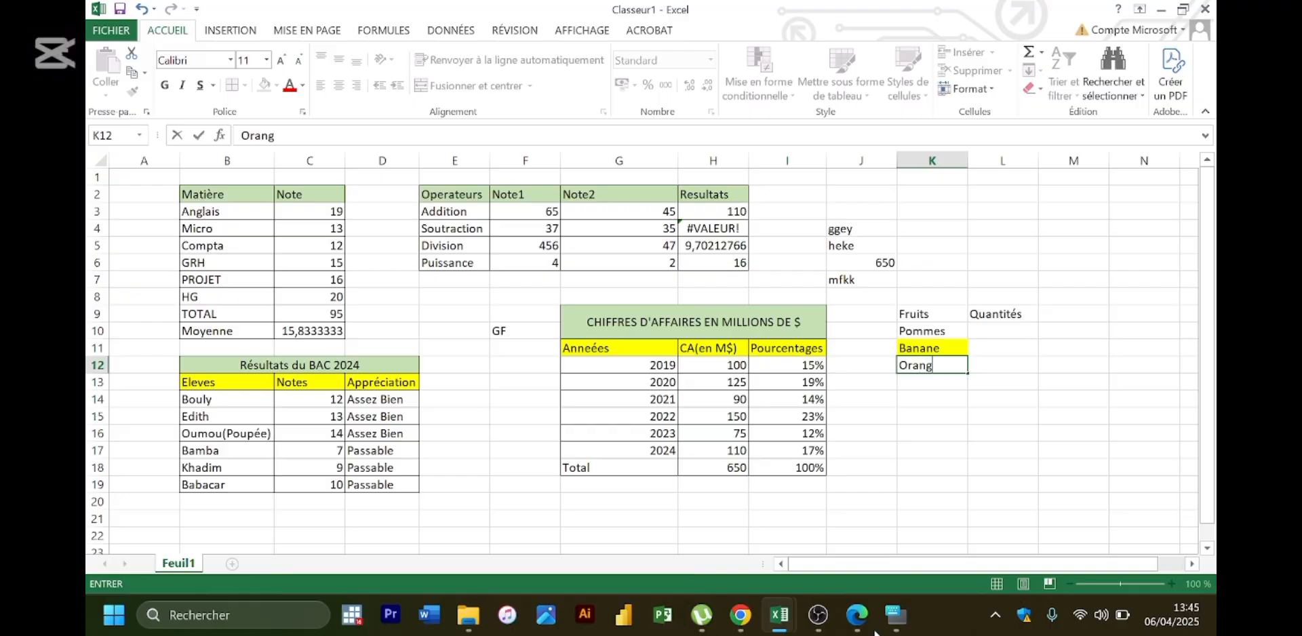
type("e")
key("Return")
type("C")
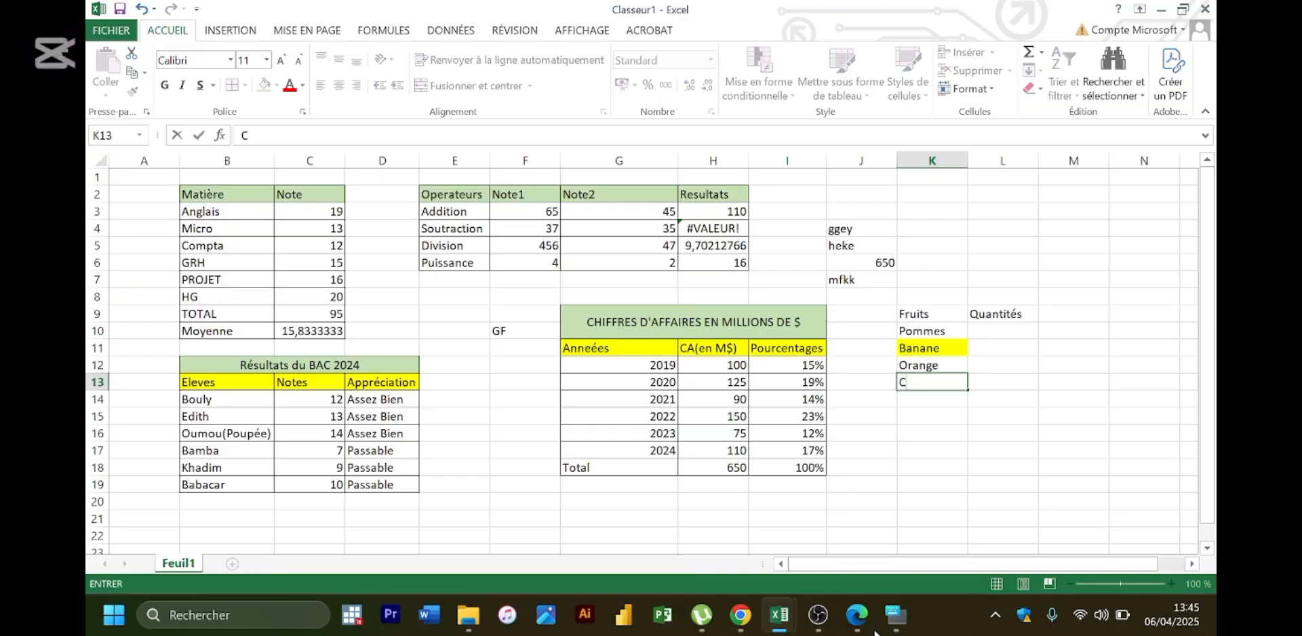
type("itrons")
key("Return")
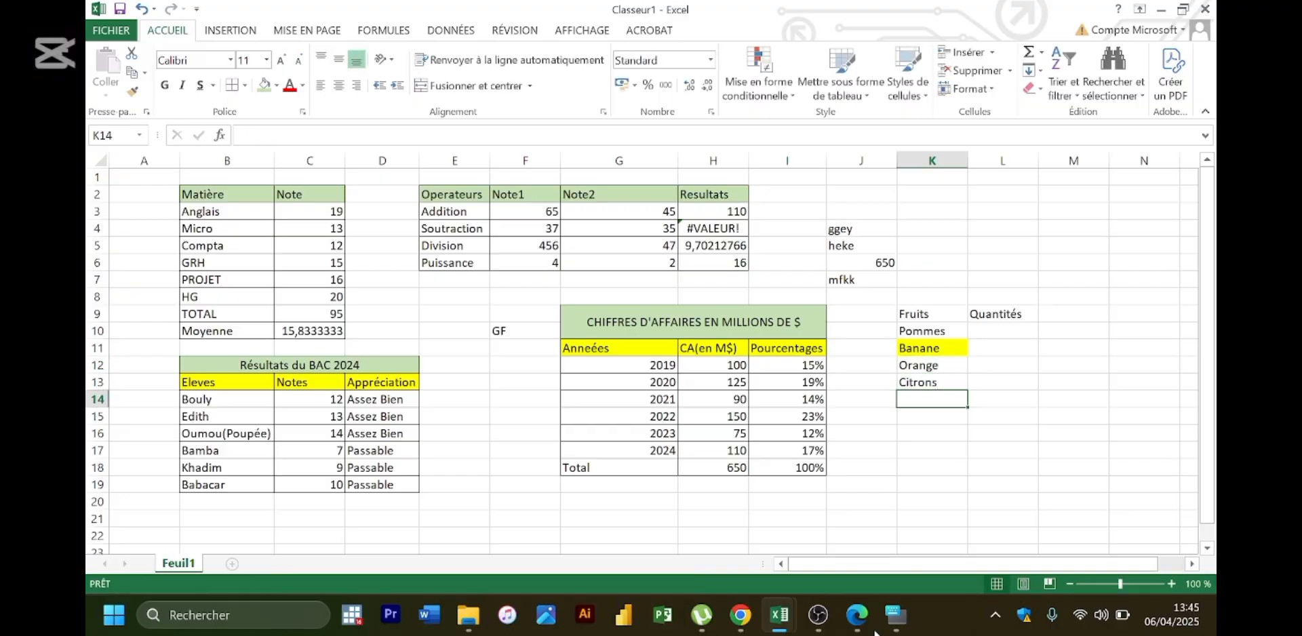
- Remove the fill colour from the Banane cell, K11
left_click(938, 354)
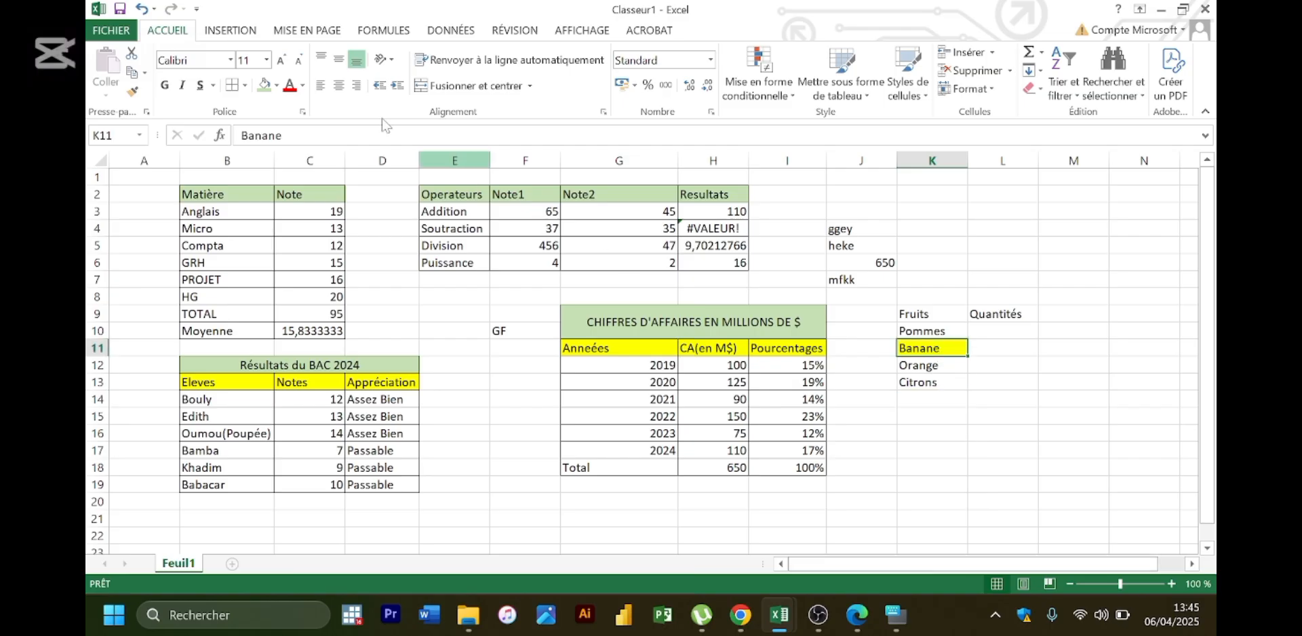
left_click(276, 85)
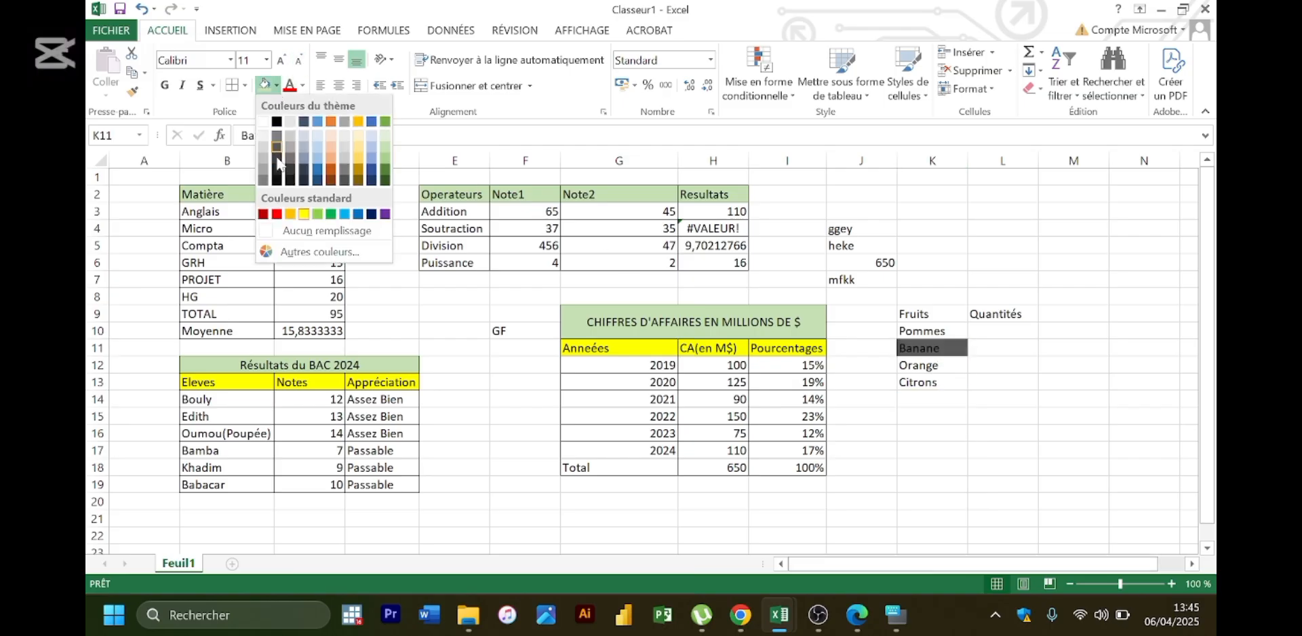
left_click(298, 229)
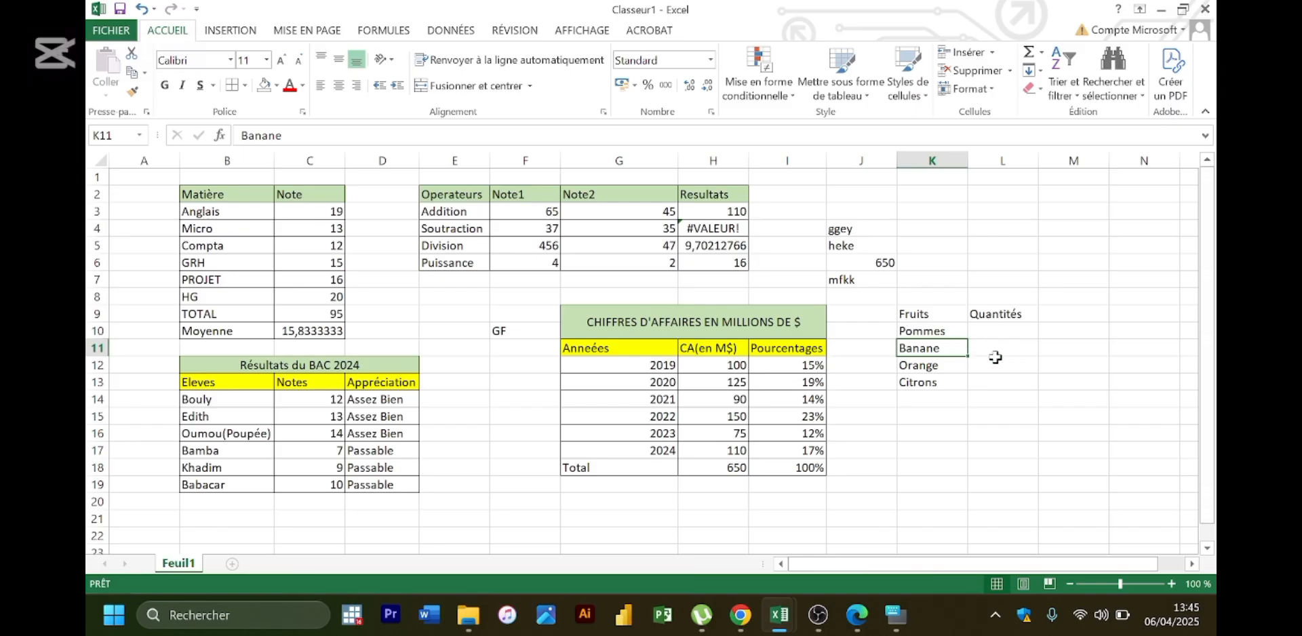
- Enter the quantities 50, 20, 60 and 40 in L10 to L13, consulting the PDF example for the values
left_click(984, 337)
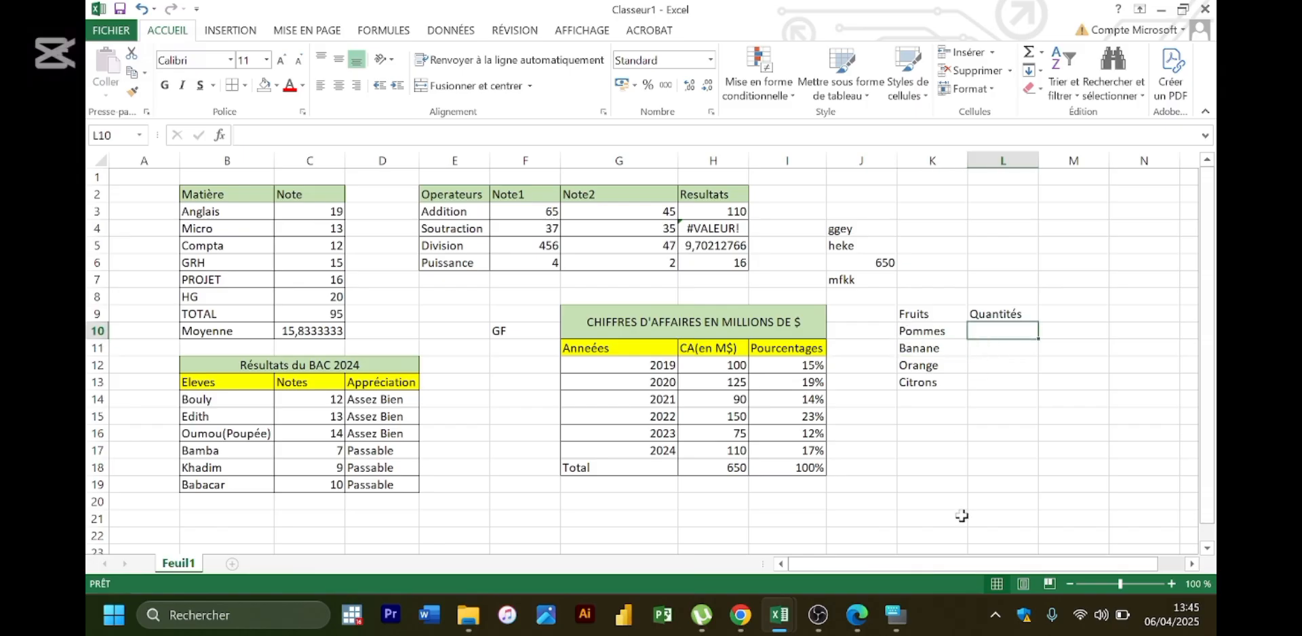
left_click(858, 611)
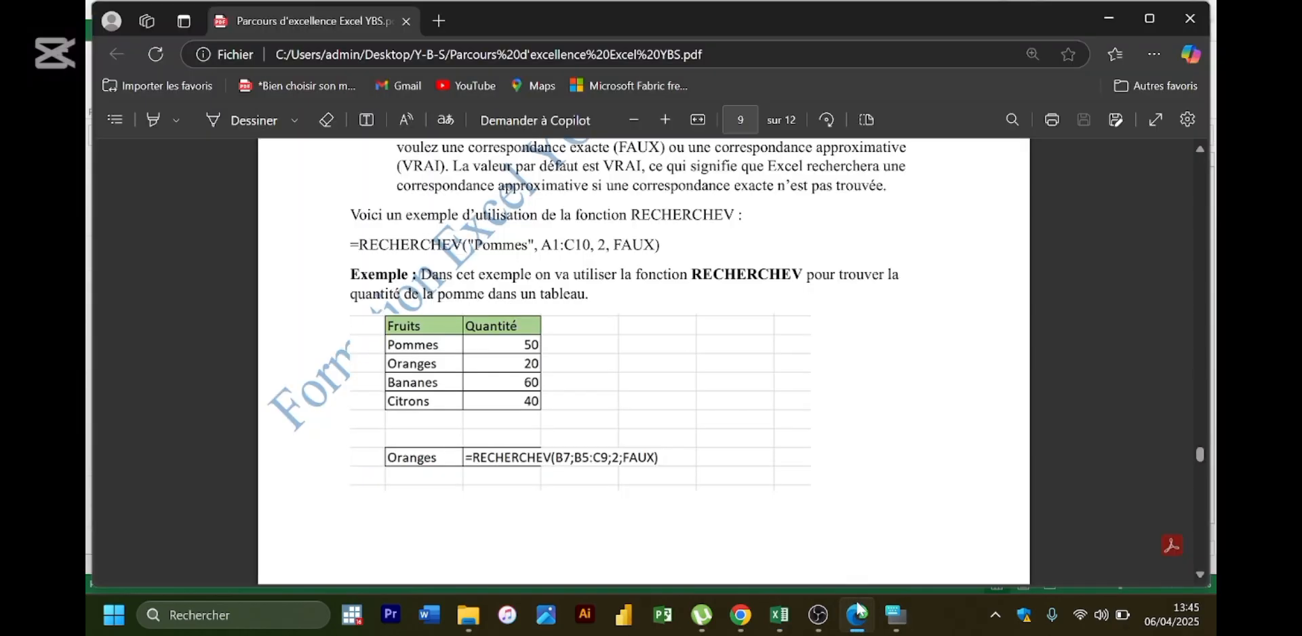
left_click(858, 612)
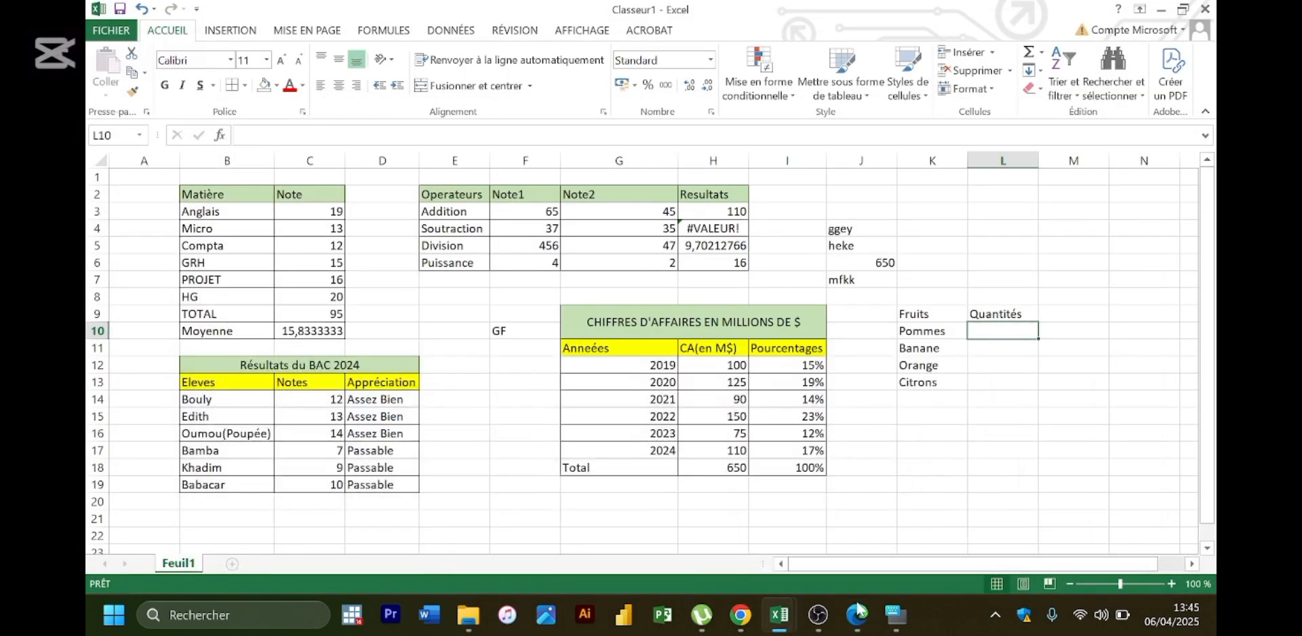
type("50")
key("Return")
type("2")
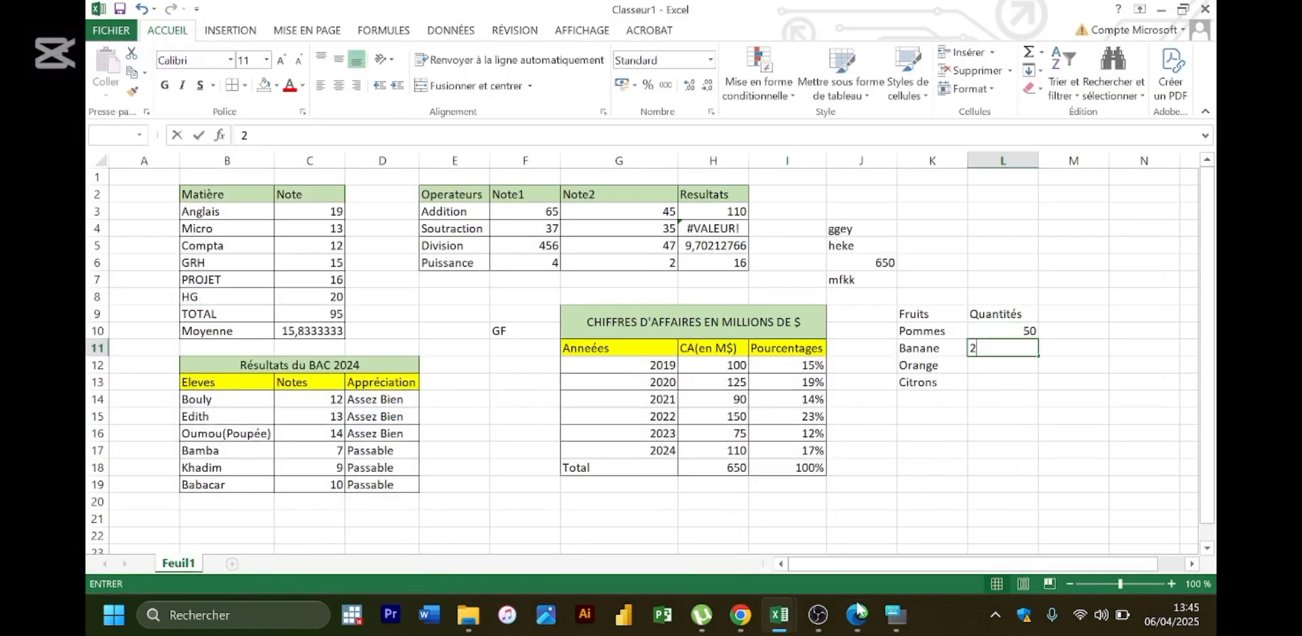
type("0")
key("Return")
type("60")
key("Return")
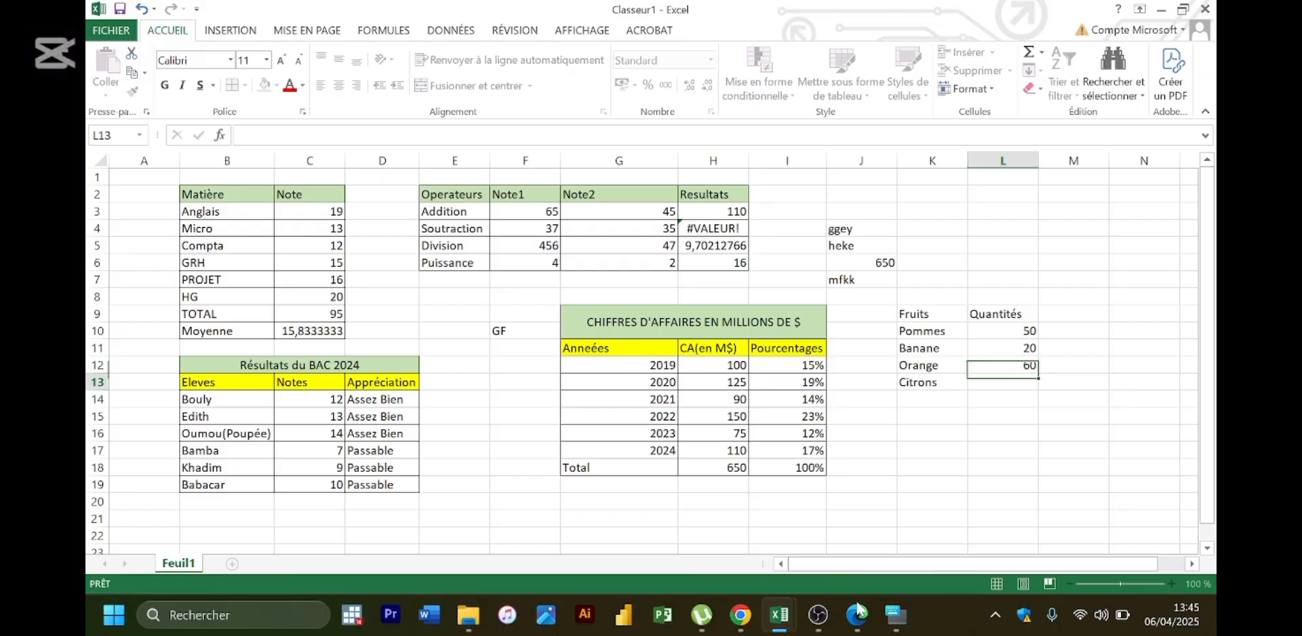
type("40")
key("Return")
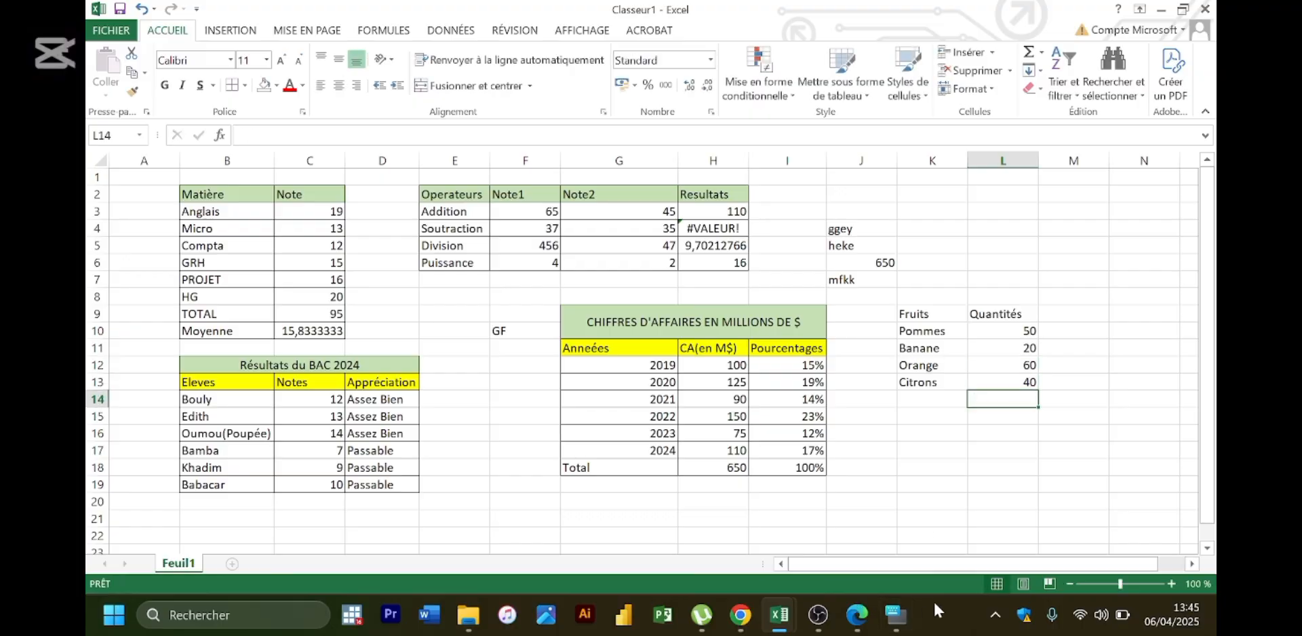
- Apply borders to all cells of the fruit table K9:L13, comparing it with the PDF example
left_click_drag(912, 314, 1055, 374)
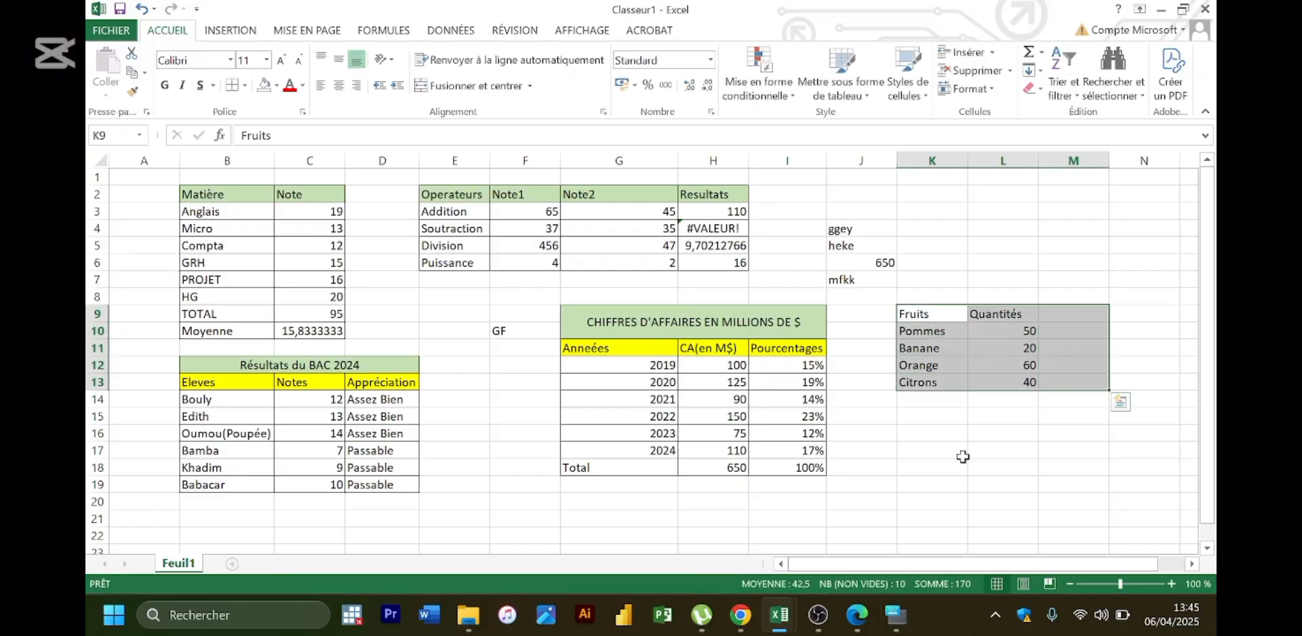
left_click(868, 613)
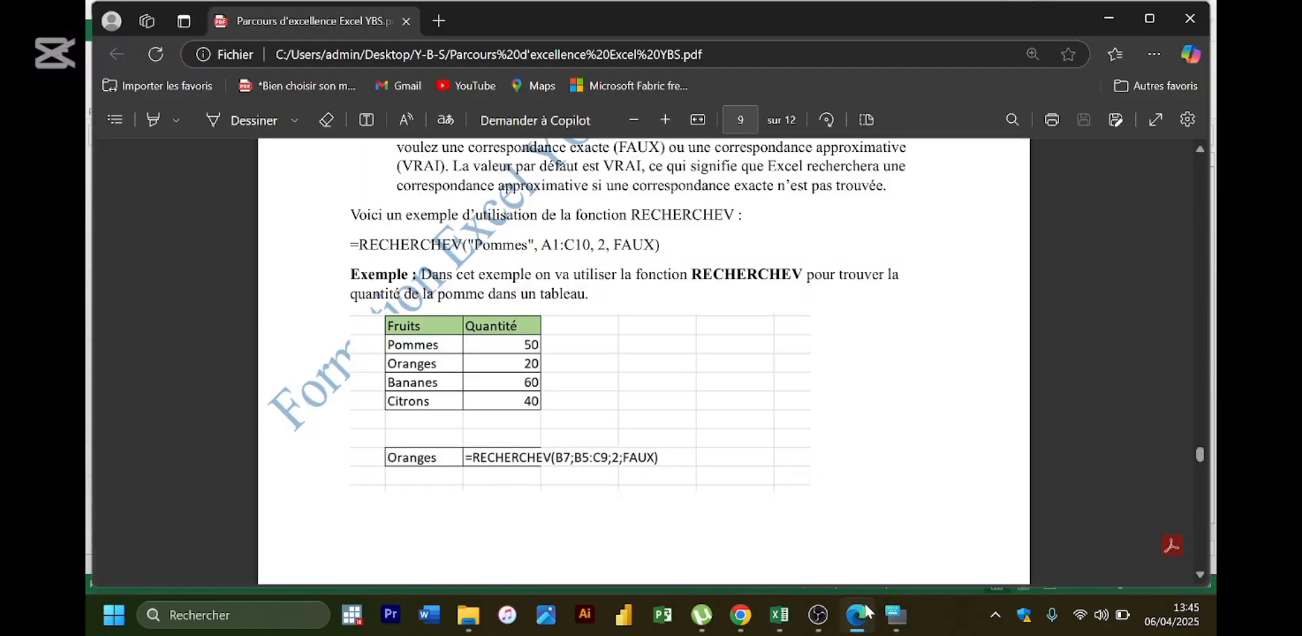
left_click(868, 612)
left_click(869, 612)
left_click(869, 612)
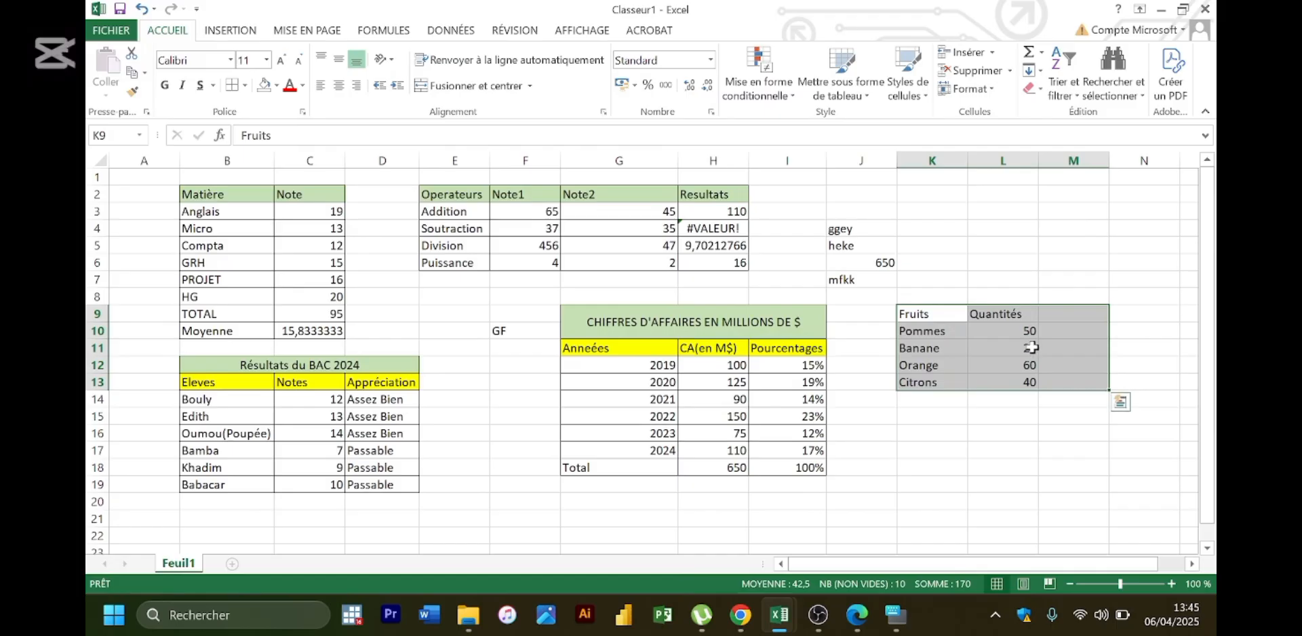
left_click_drag(922, 314, 1010, 375)
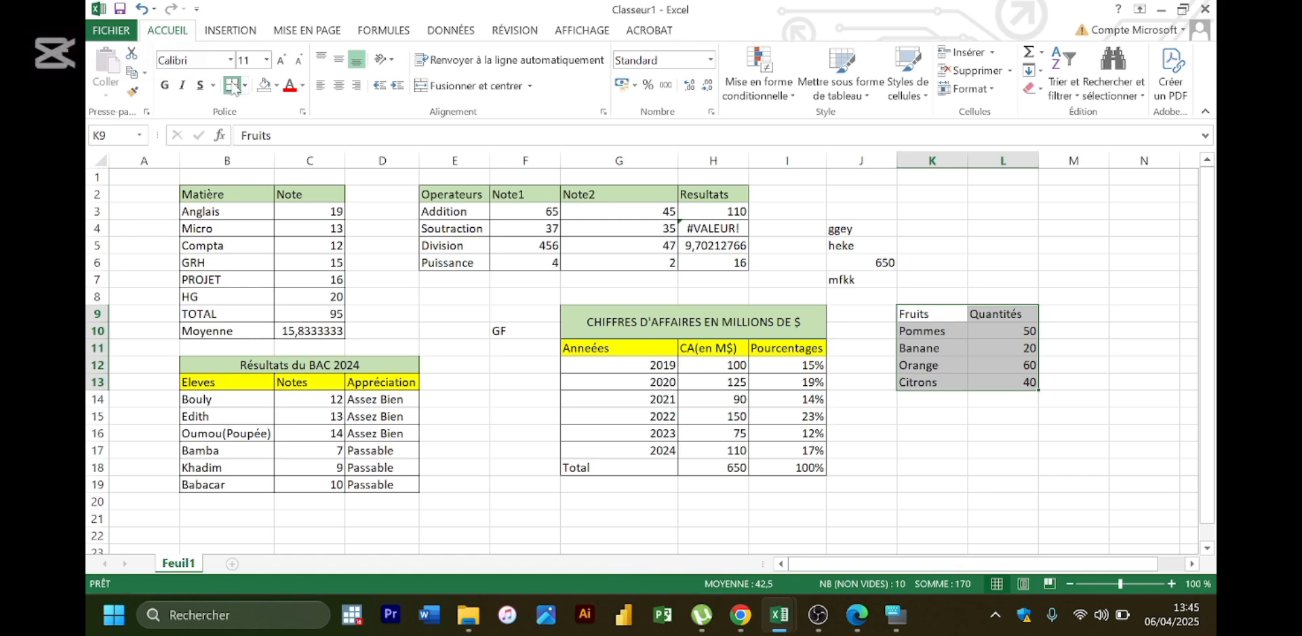
left_click(926, 411)
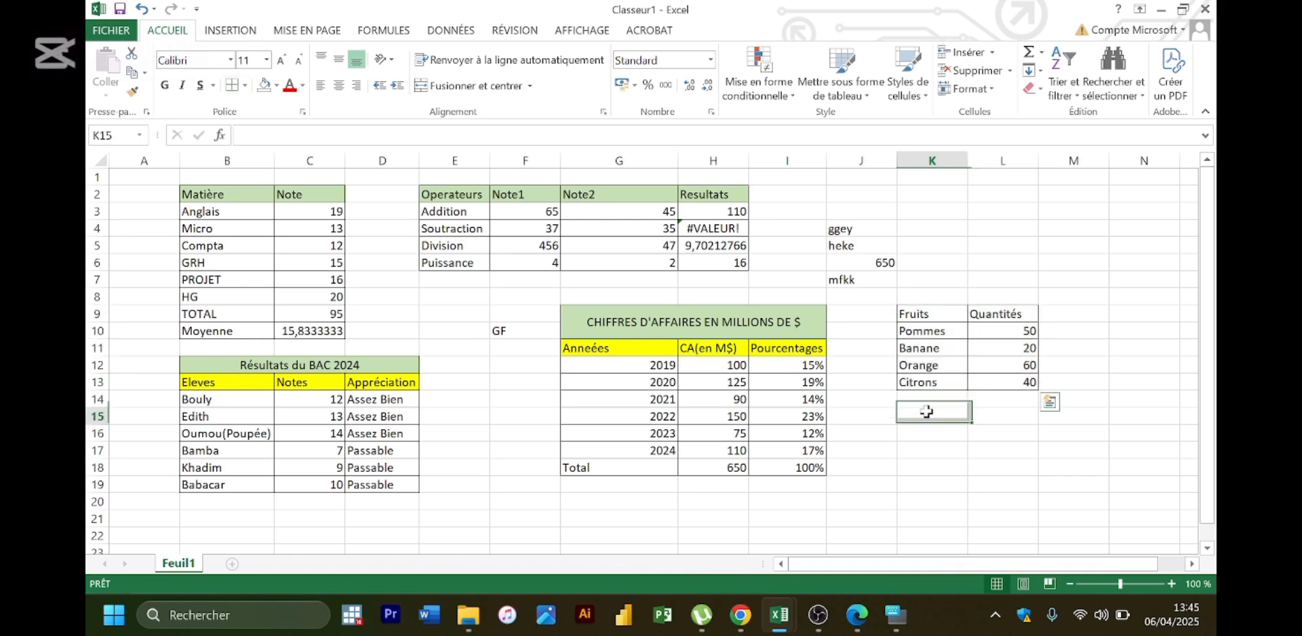
- Review the RECHERCHEV example in the course PDF, and start a RECHERCHEV formula in cell K15 of the workbook
left_click(856, 615)
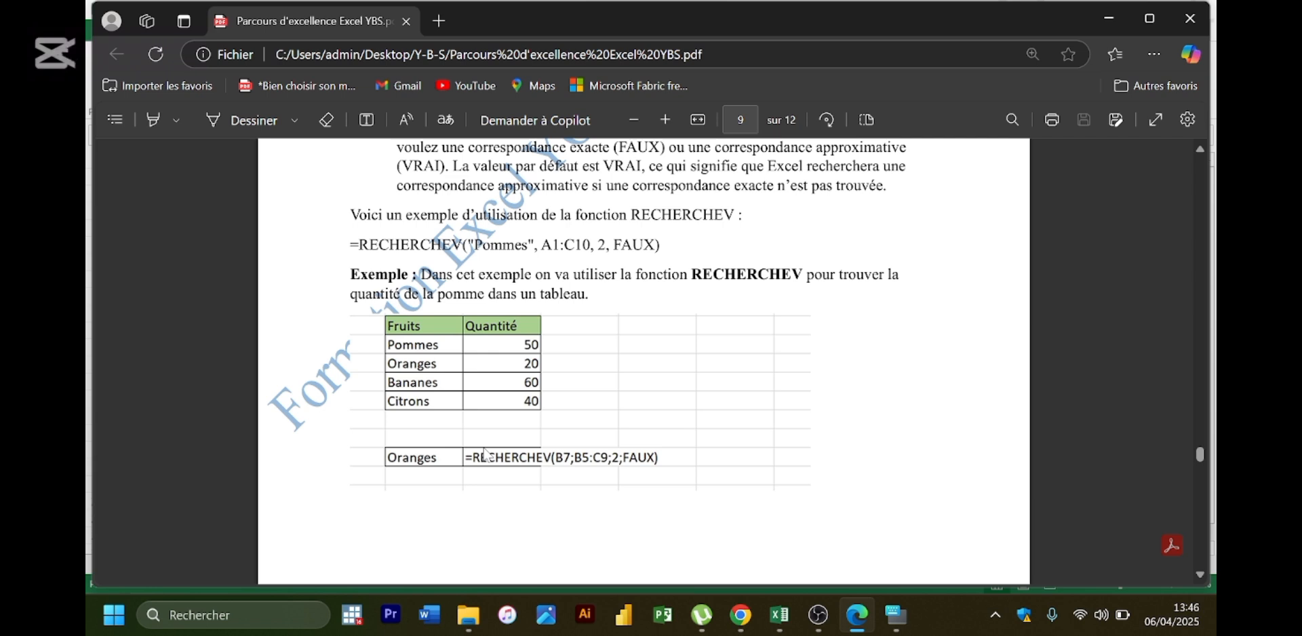
scroll(485, 456, "down", 10)
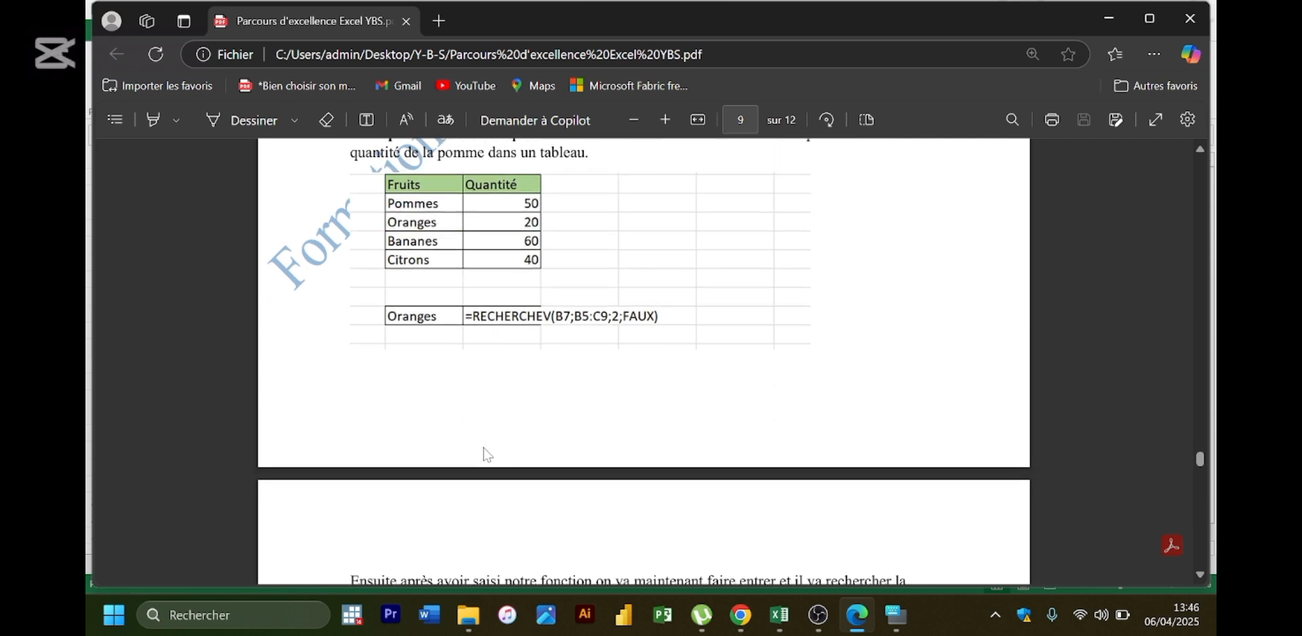
scroll(487, 455, "up", 2)
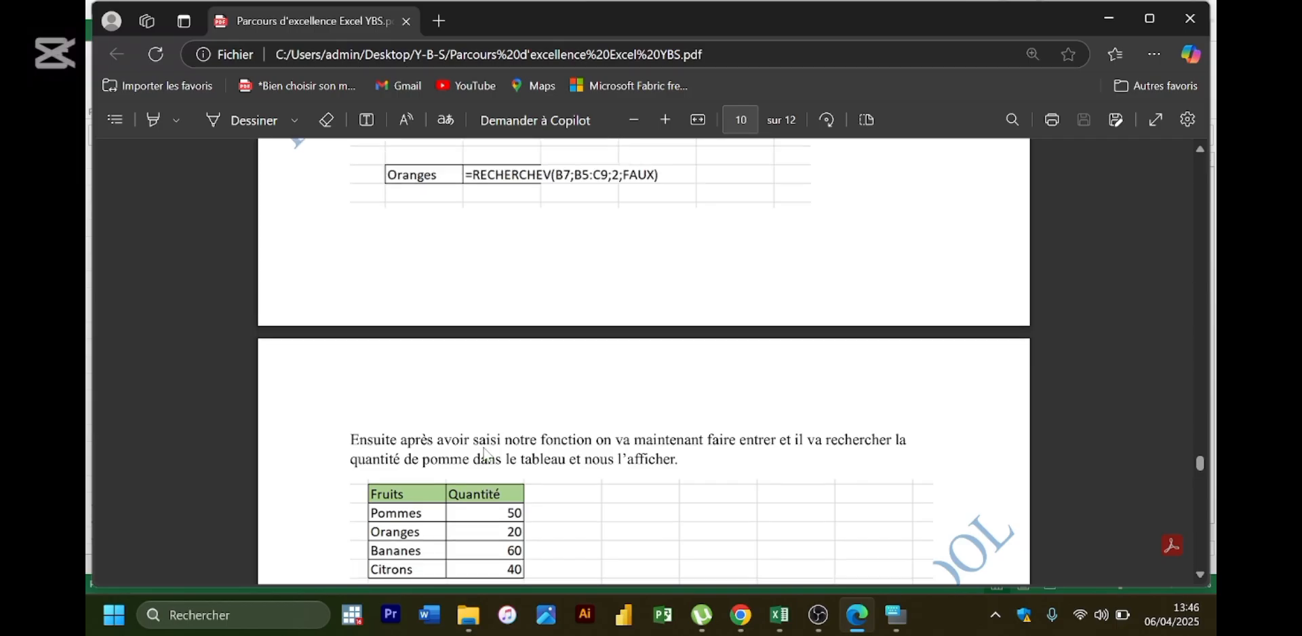
scroll(486, 454, "up", 8)
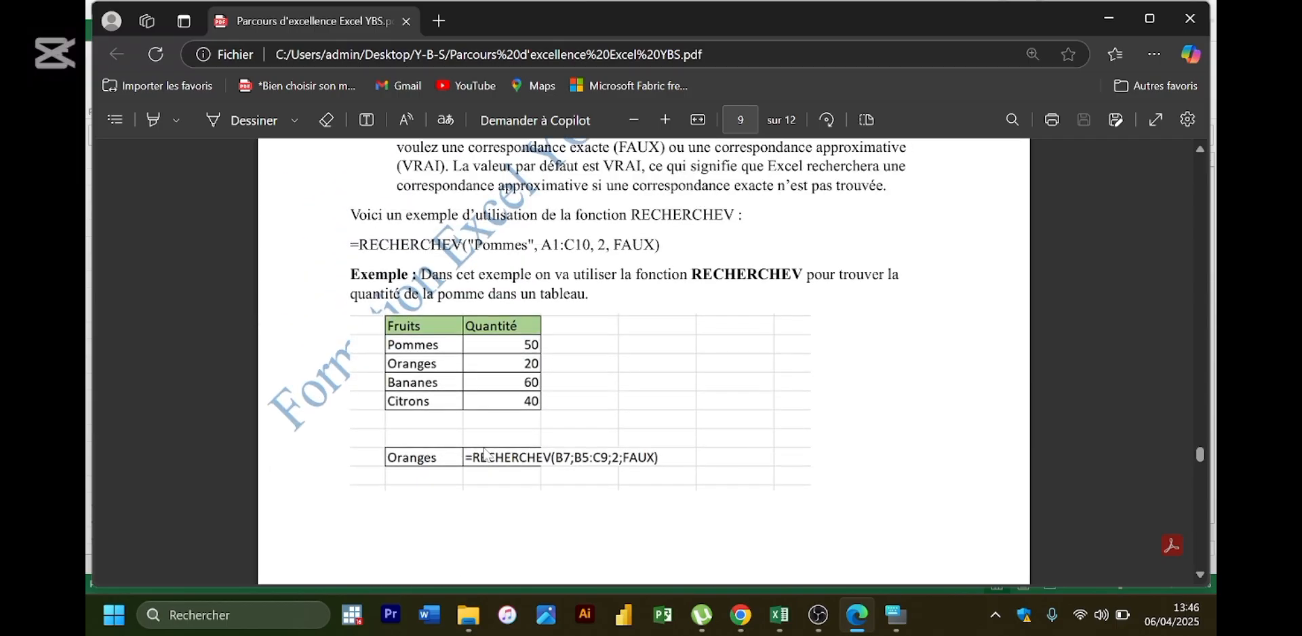
scroll(485, 456, "up", 2)
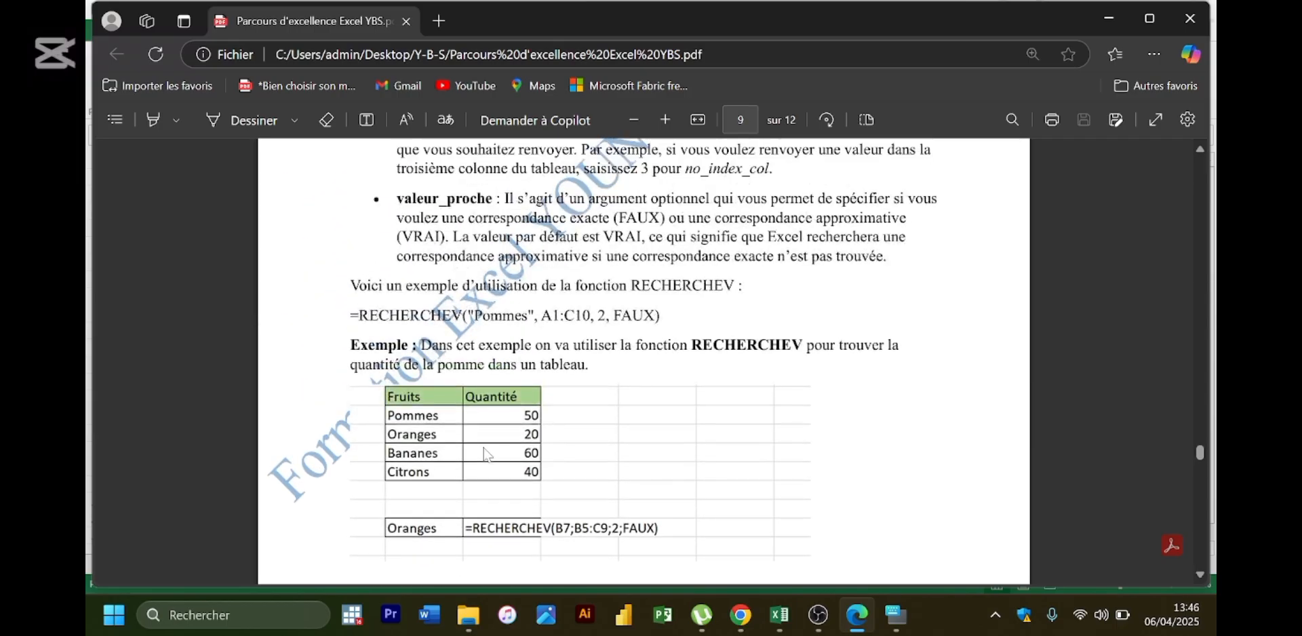
scroll(488, 455, "down", 2)
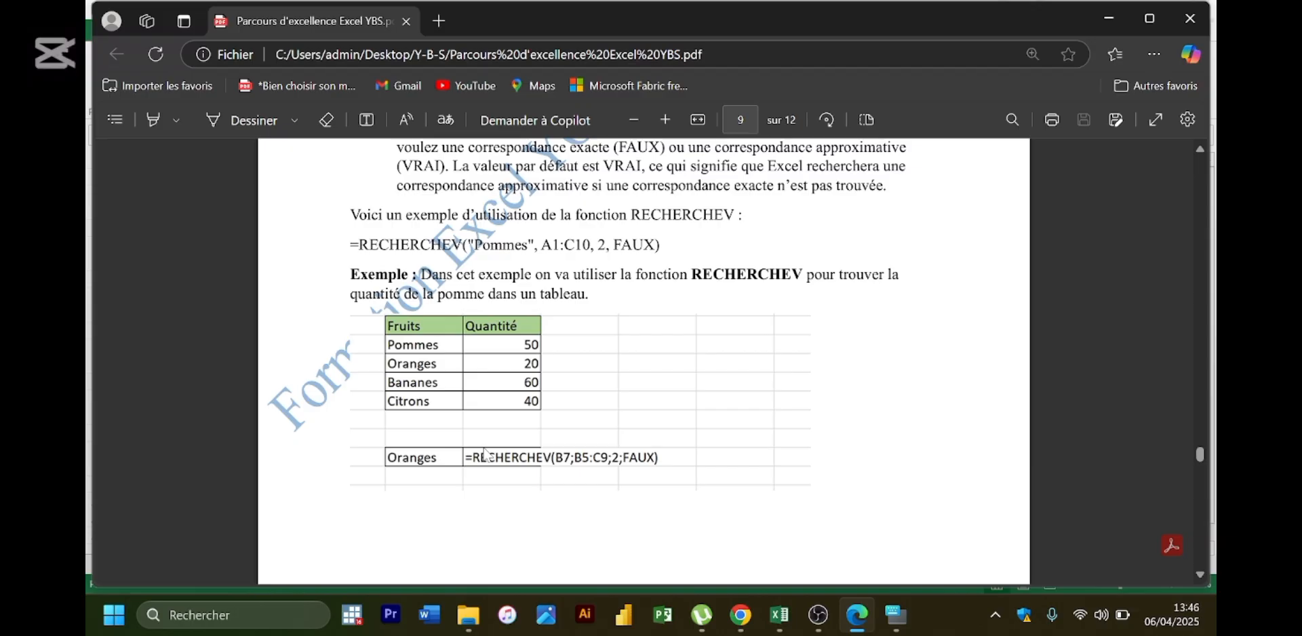
scroll(485, 455, "up", 1)
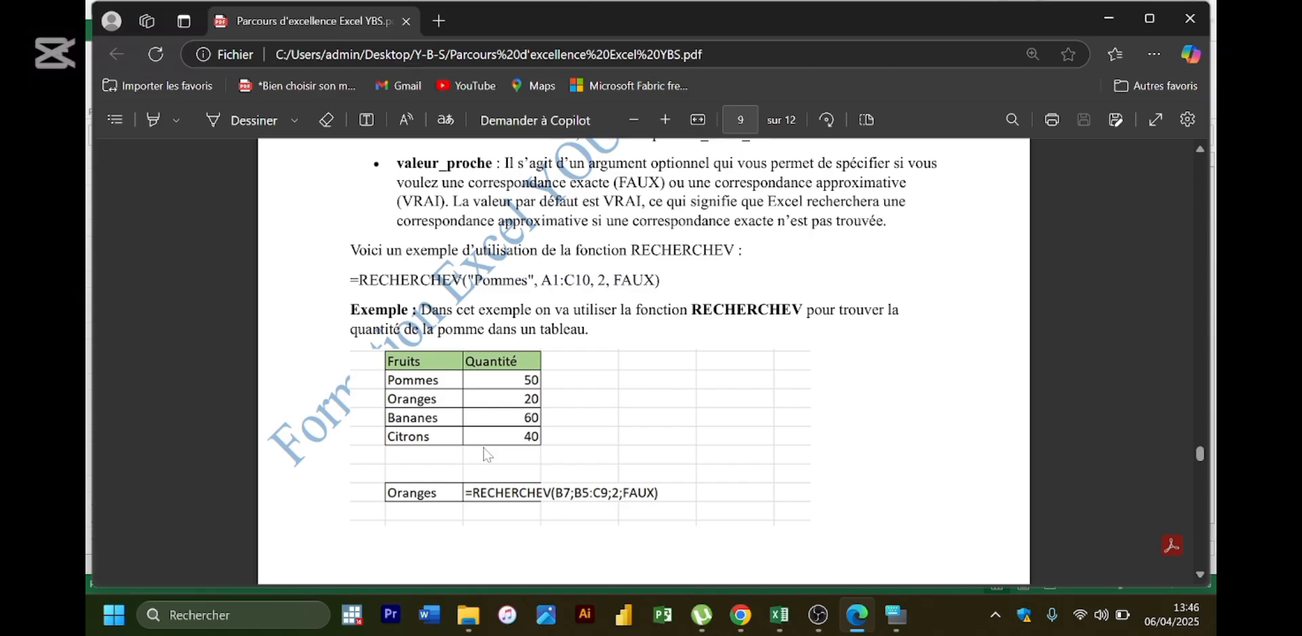
left_click(853, 630)
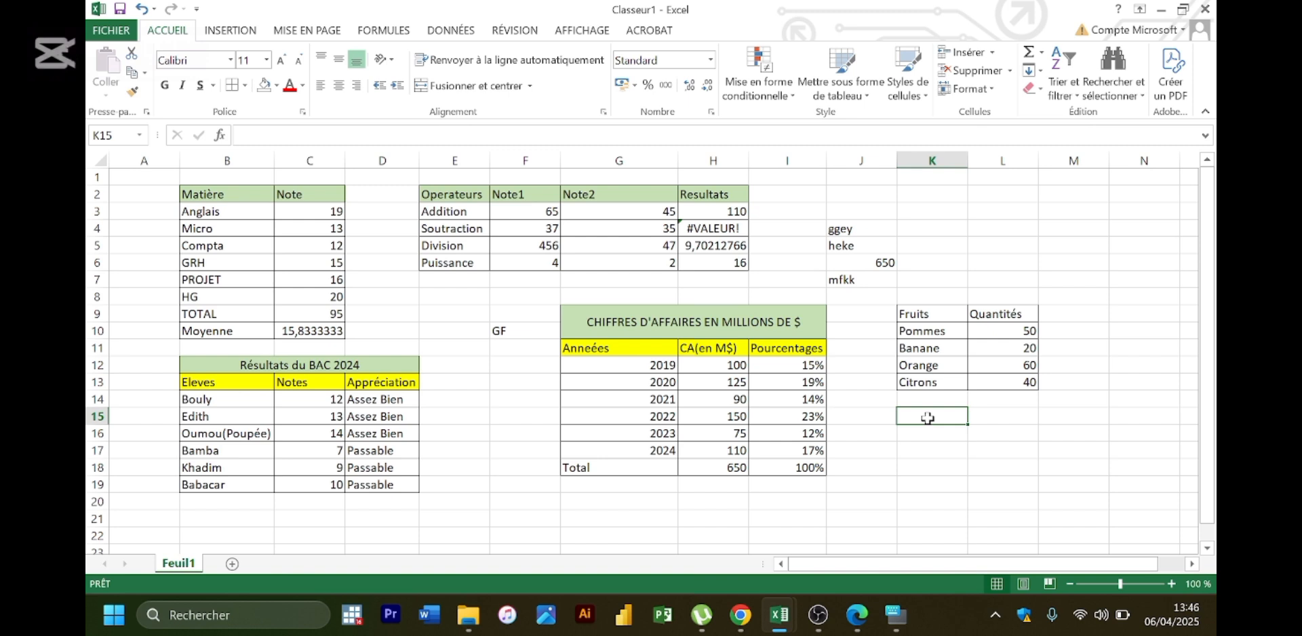
type("=REC")
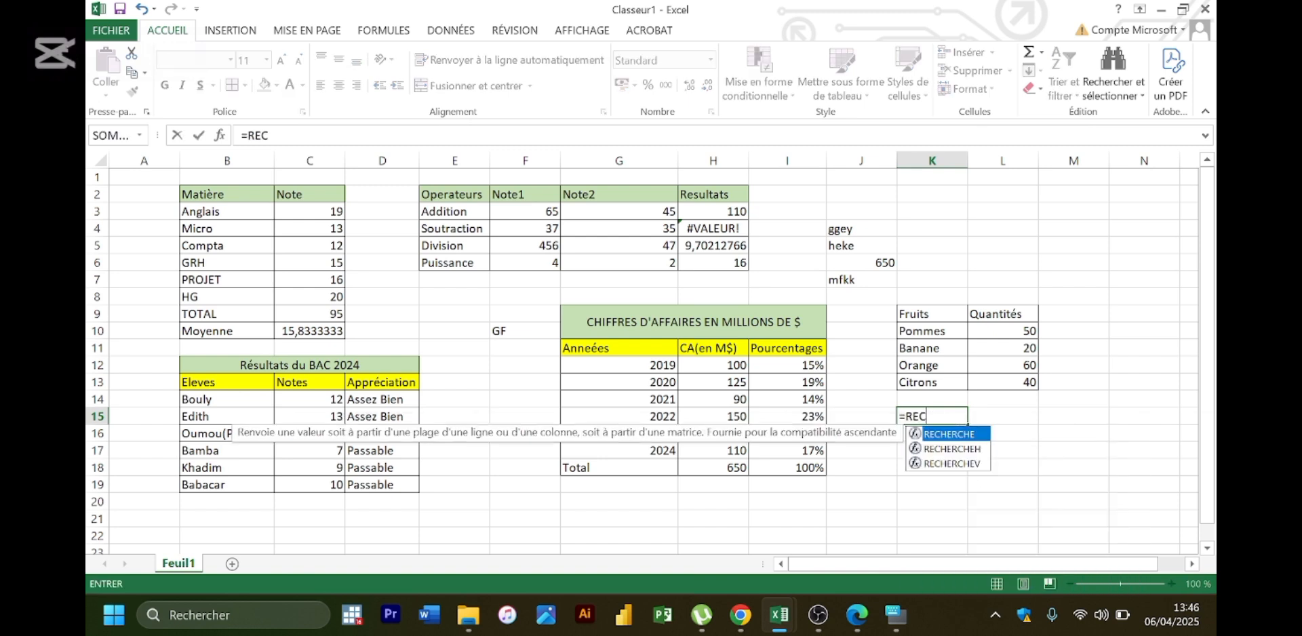
double_click(980, 467)
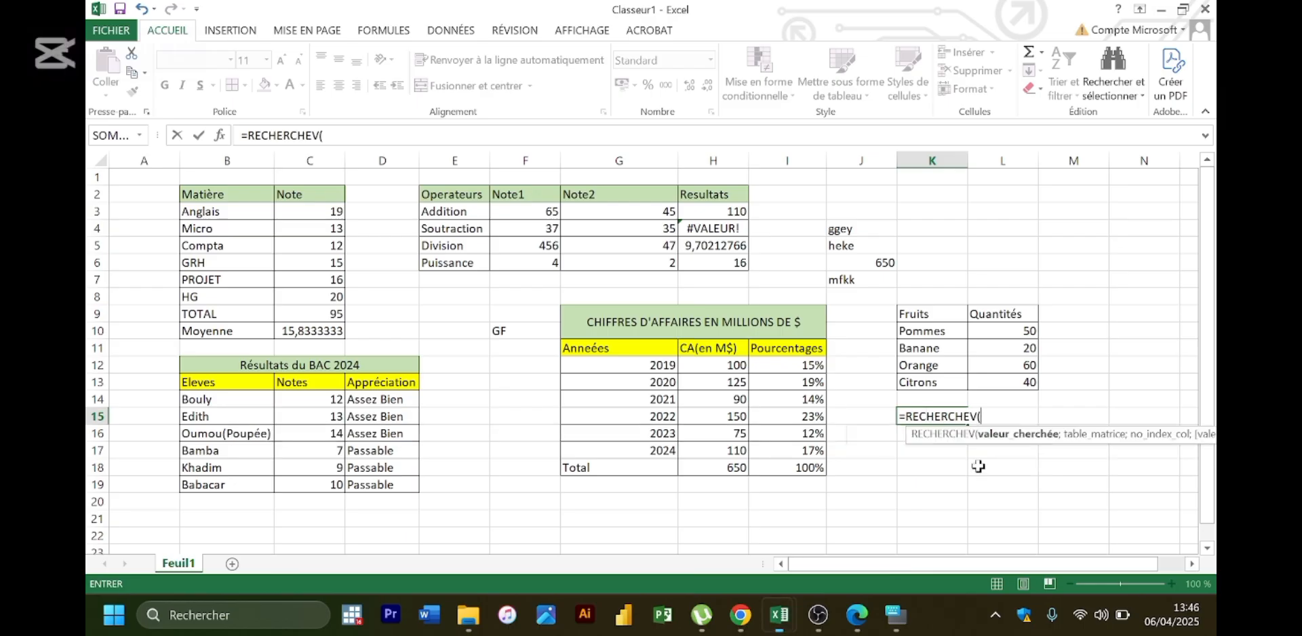
- Try to validate the RECHERCHEV formula in K15 with L10 and a comma as its lookup argument
left_click(1008, 333)
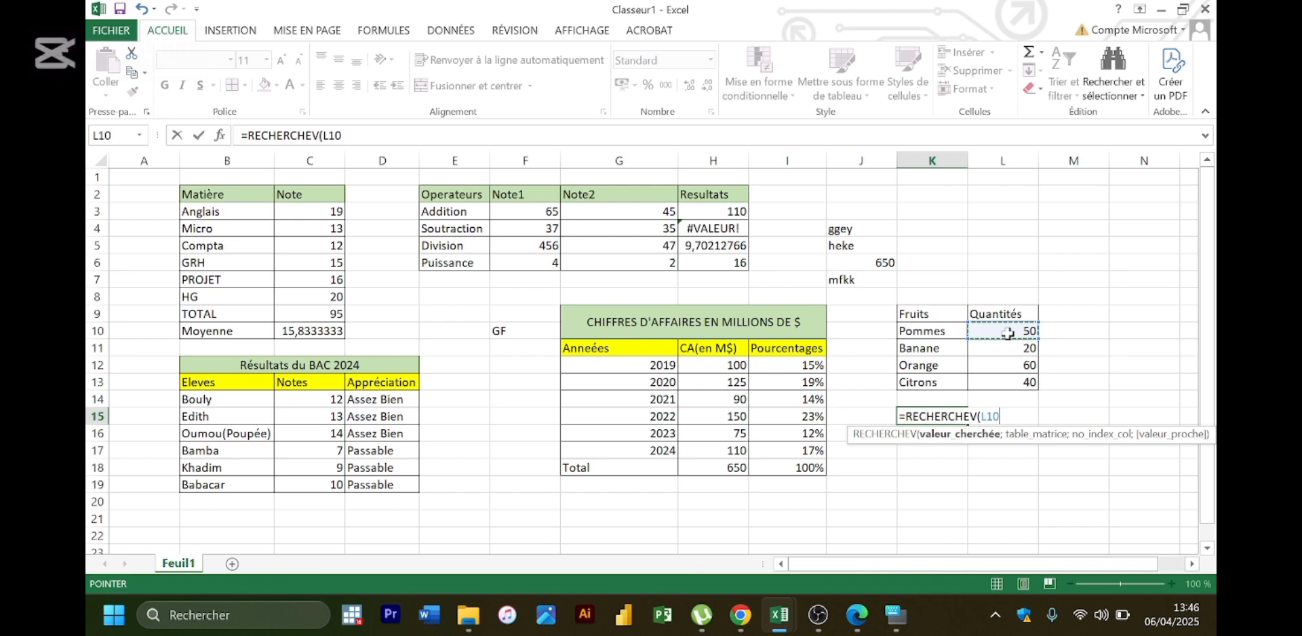
type(",")
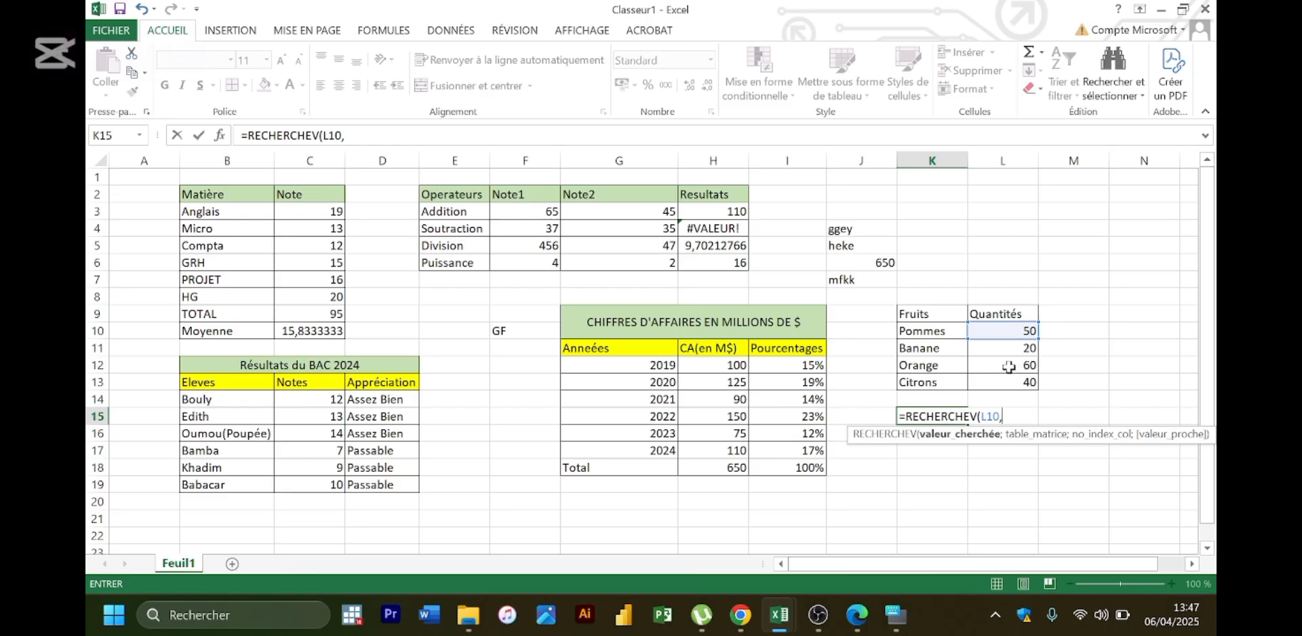
key("Return")
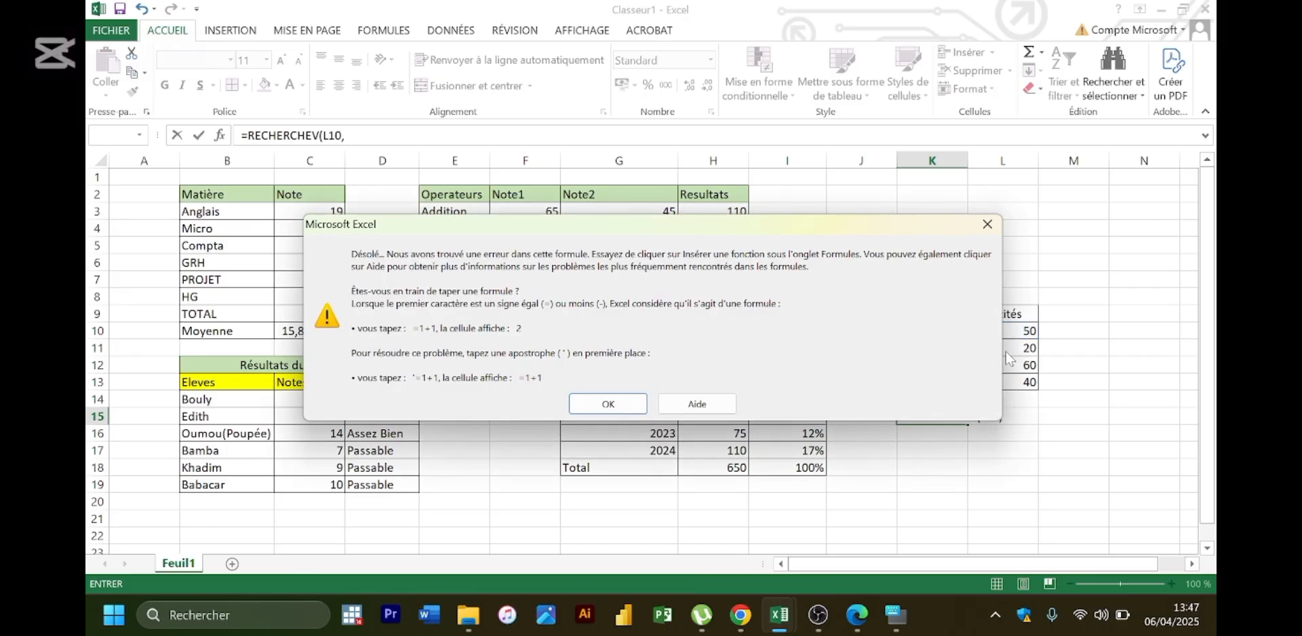
left_click(987, 228)
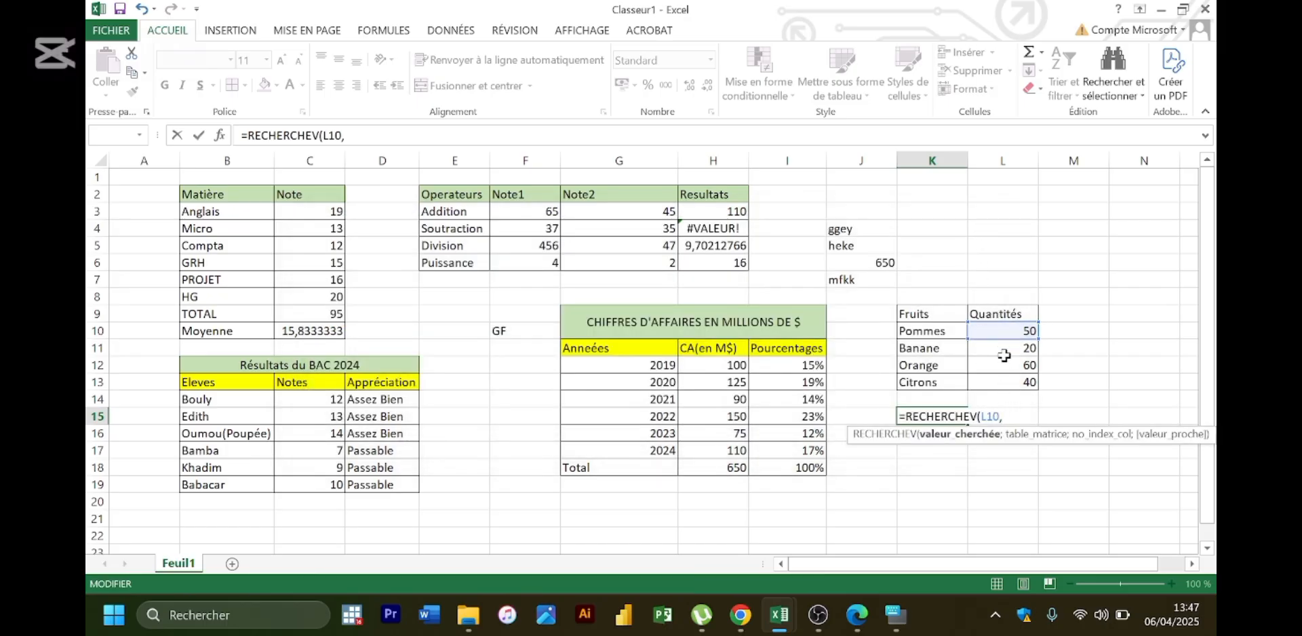
key("Return")
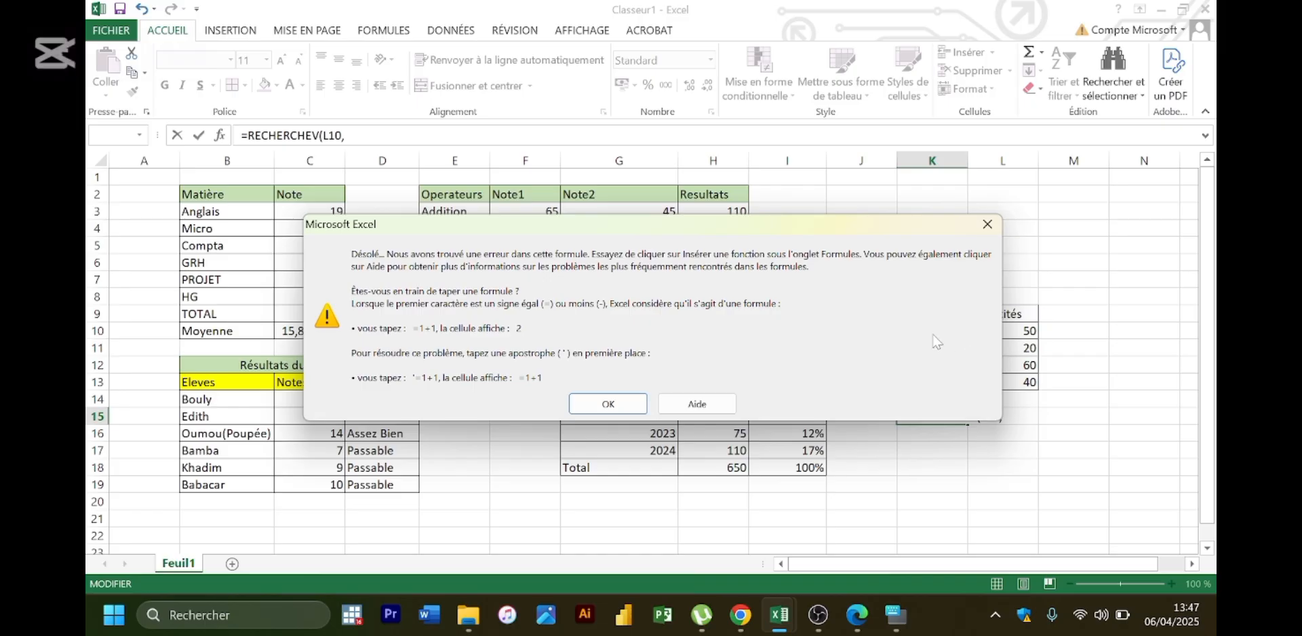
left_click(985, 222)
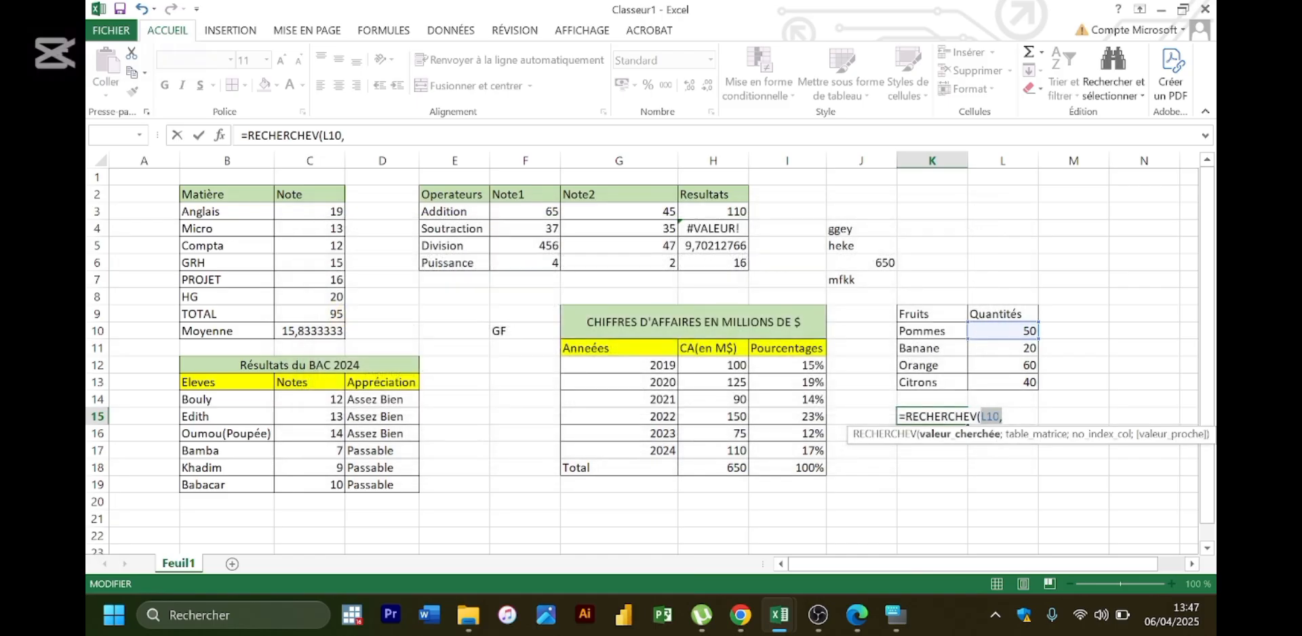
key("End")
- Check the example formula in the PDF and remove the L10 argument and comma from the formula in K15
left_click(857, 618)
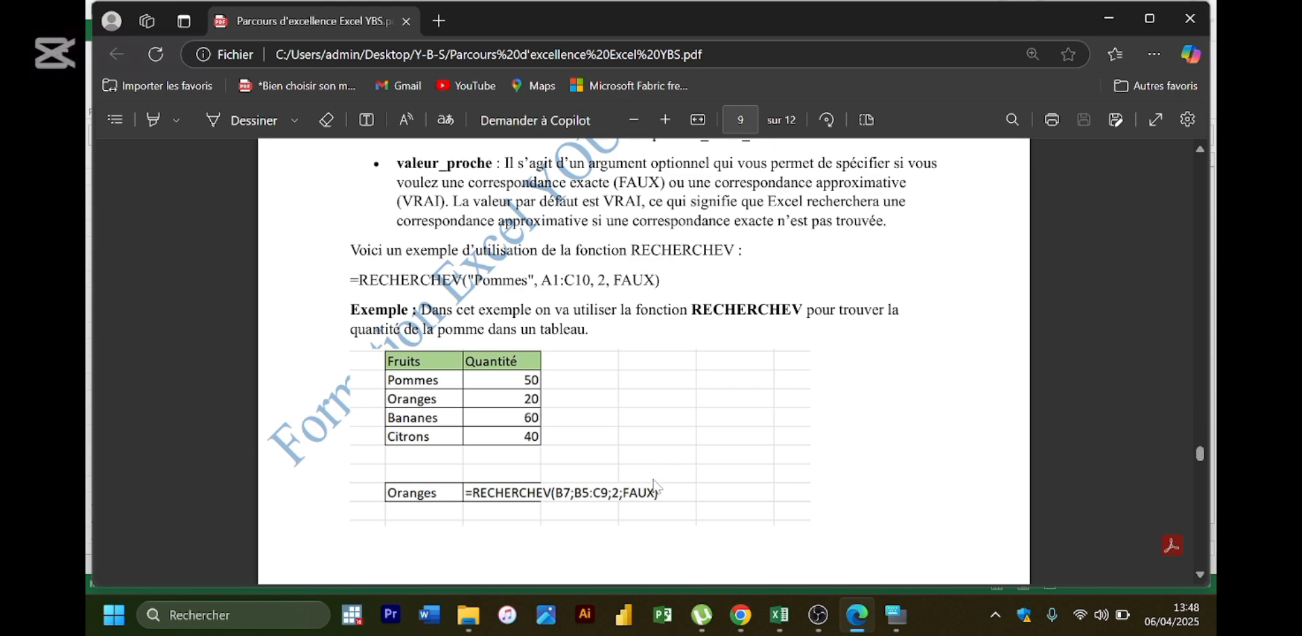
left_click(857, 617)
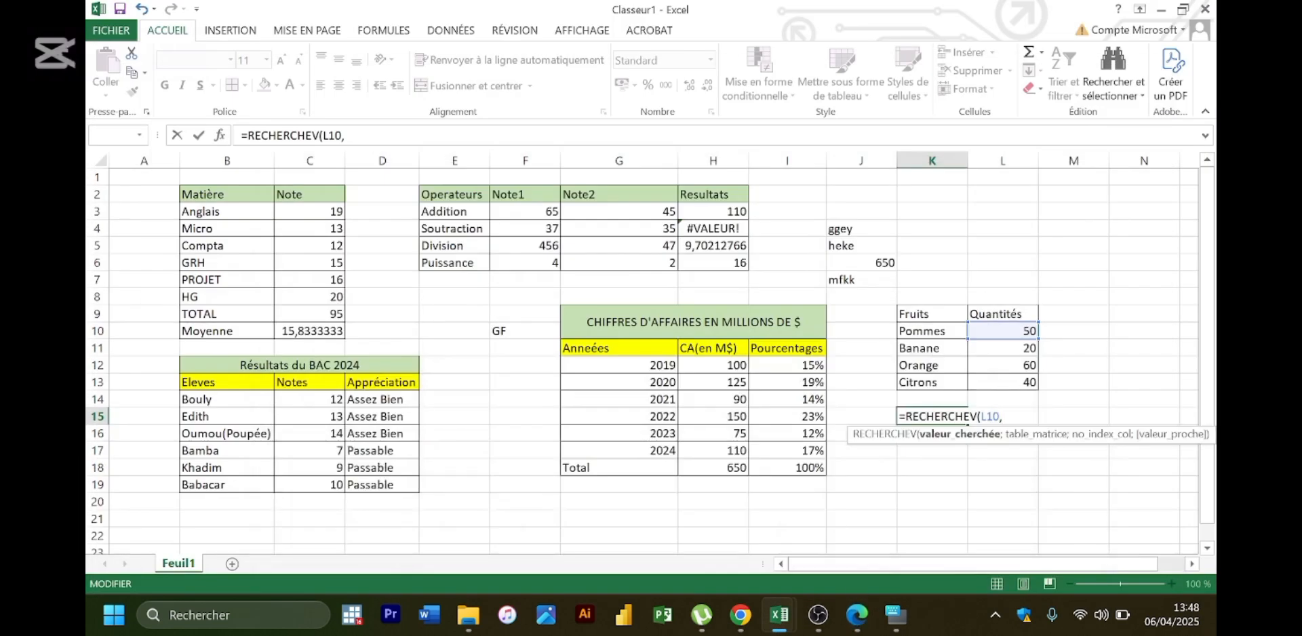
key("BackSpace")
key("BackSpace")
key("BackSpace")
key("BackSpace")
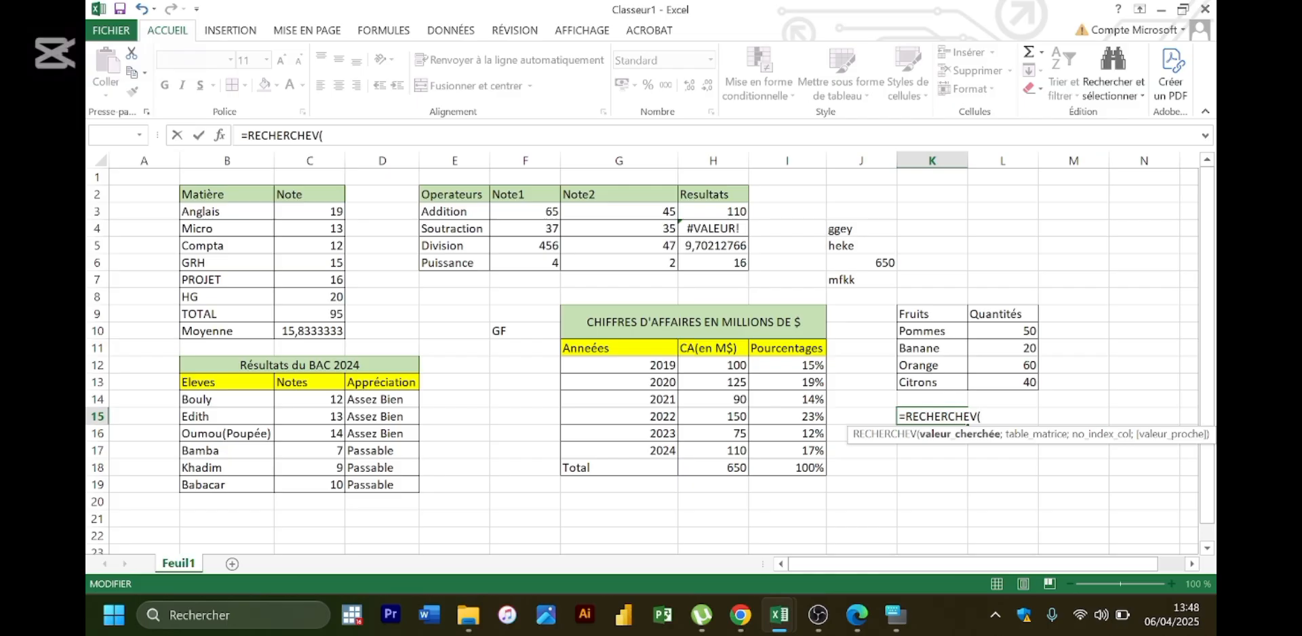
- Try "Pommes" followed by a comma as the lookup argument, checking it against the PDF, and clear it from the formula
type("\"Pommes\"")
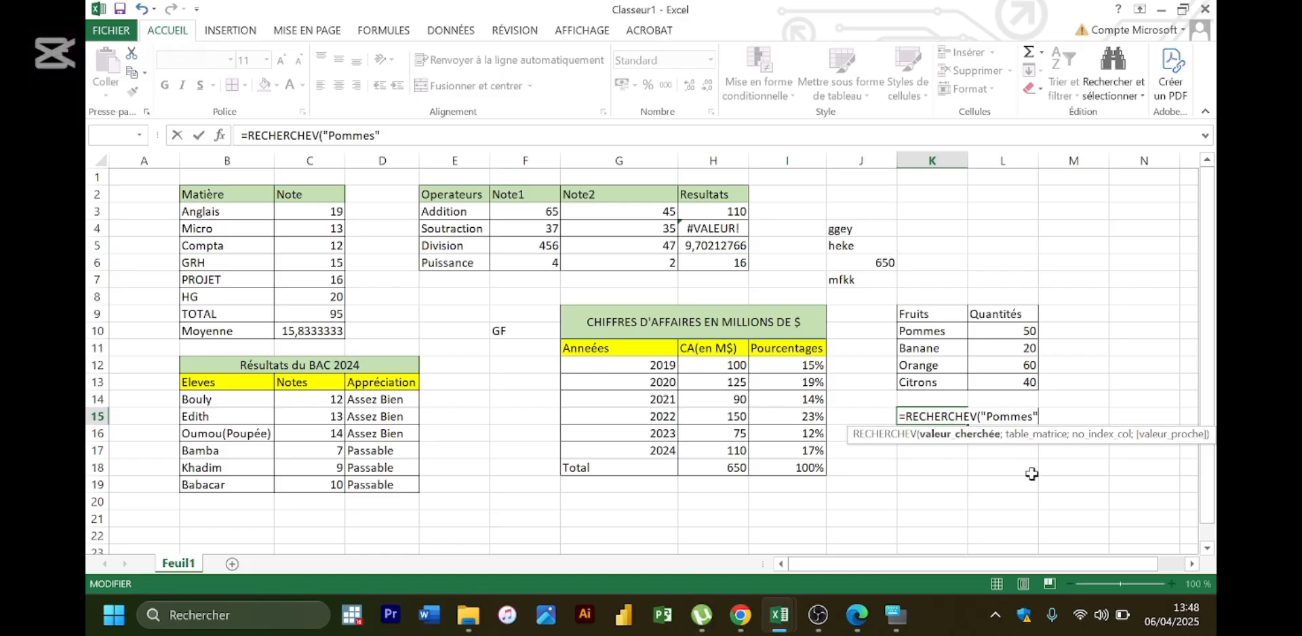
left_click(859, 614)
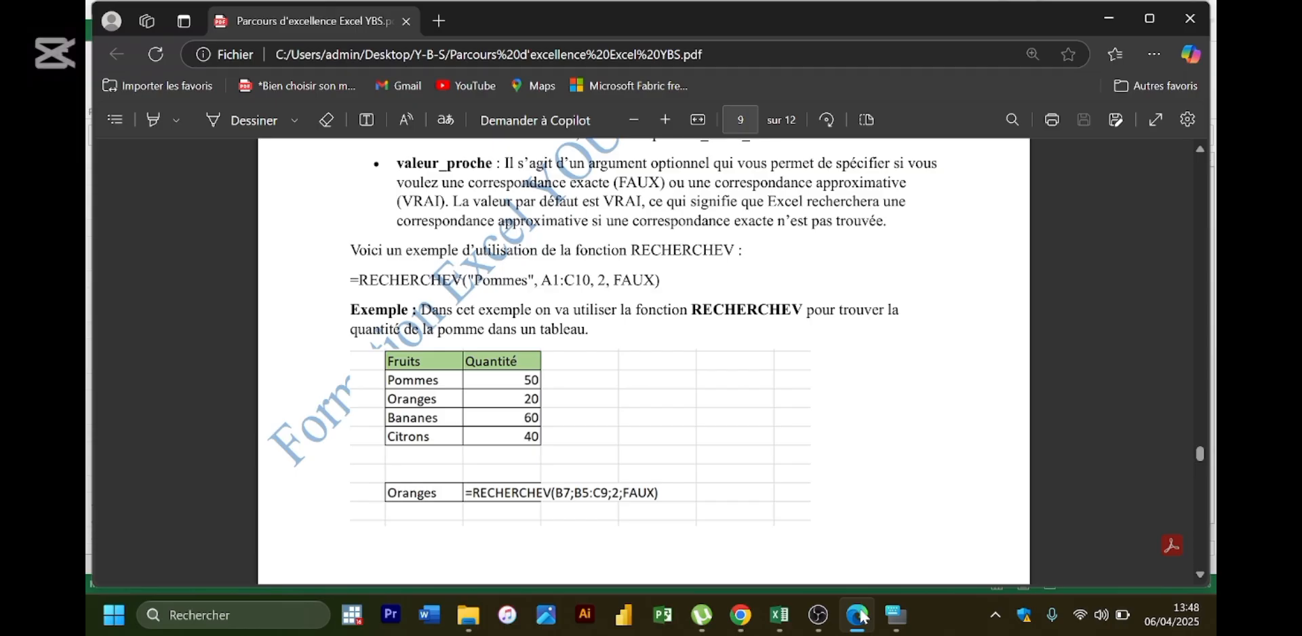
left_click(859, 614)
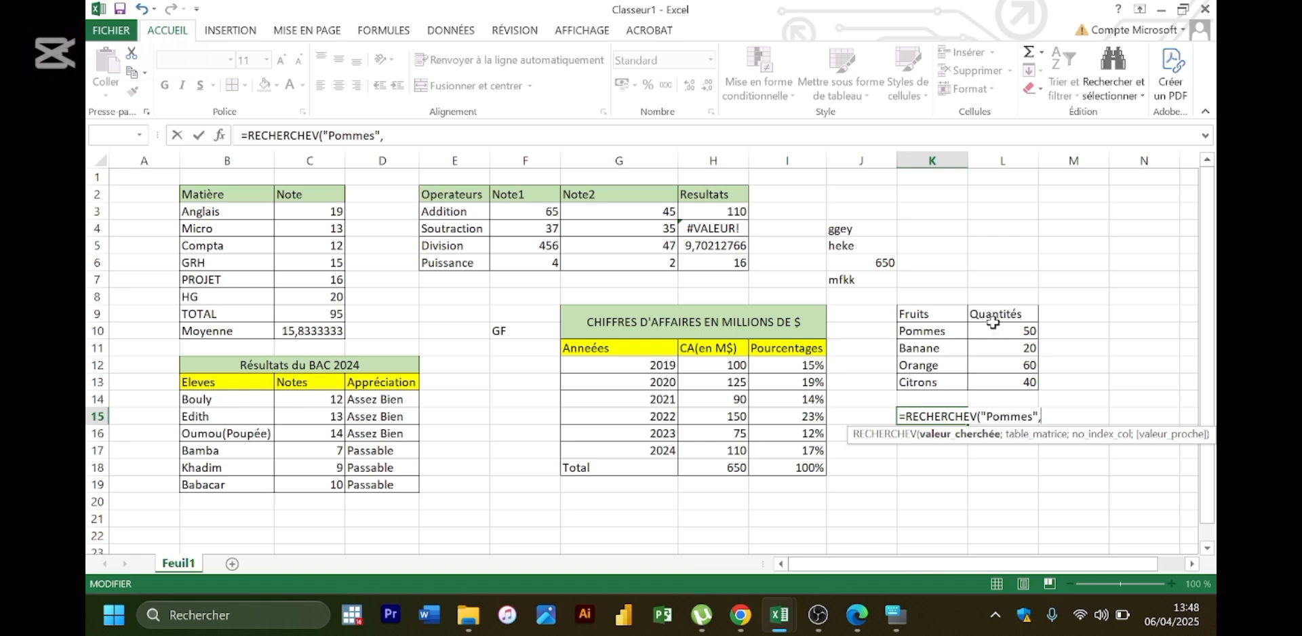
key("Return")
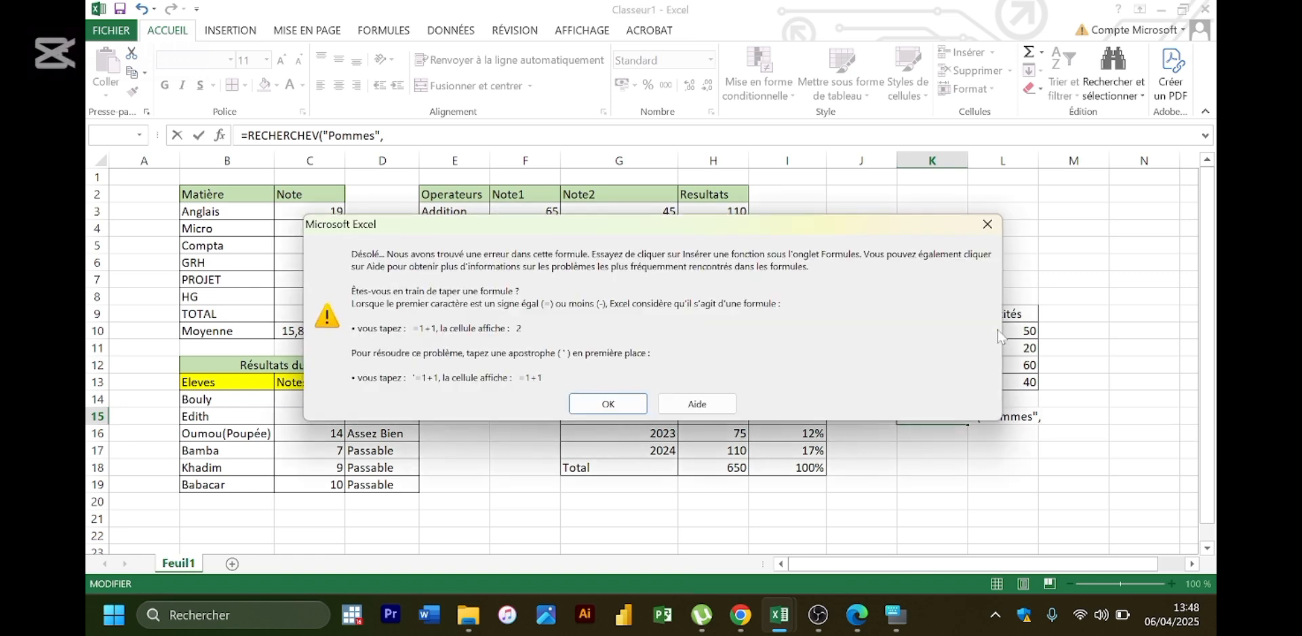
left_click(988, 226)
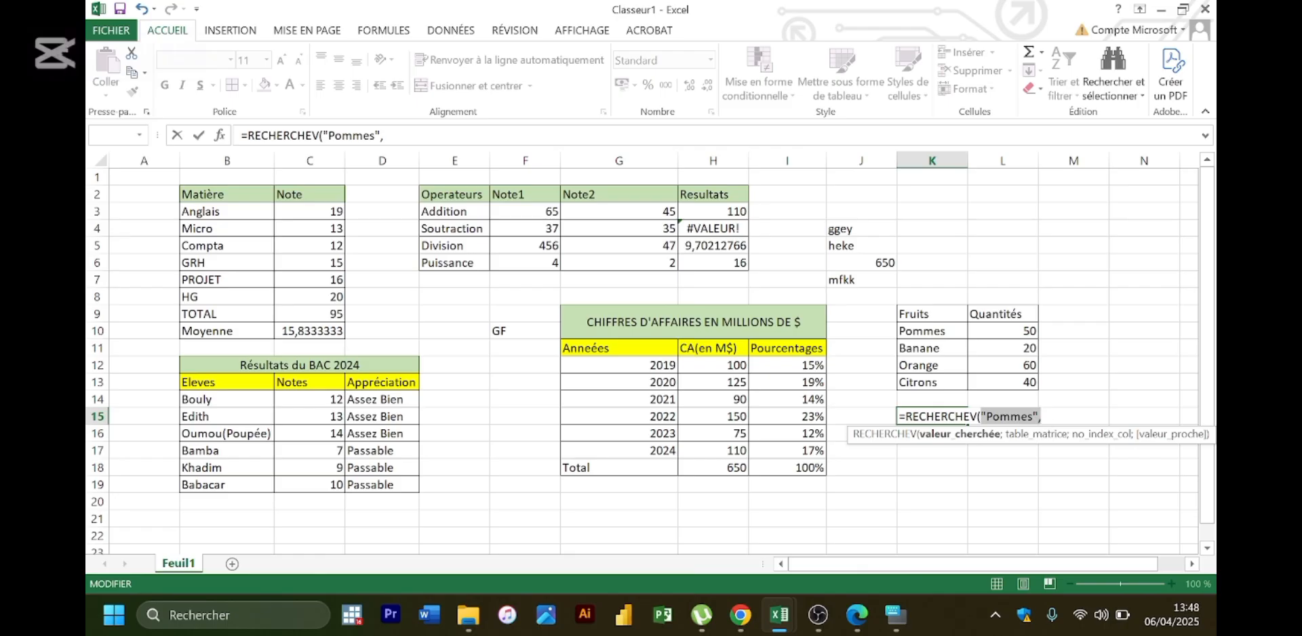
key("BackSpace")
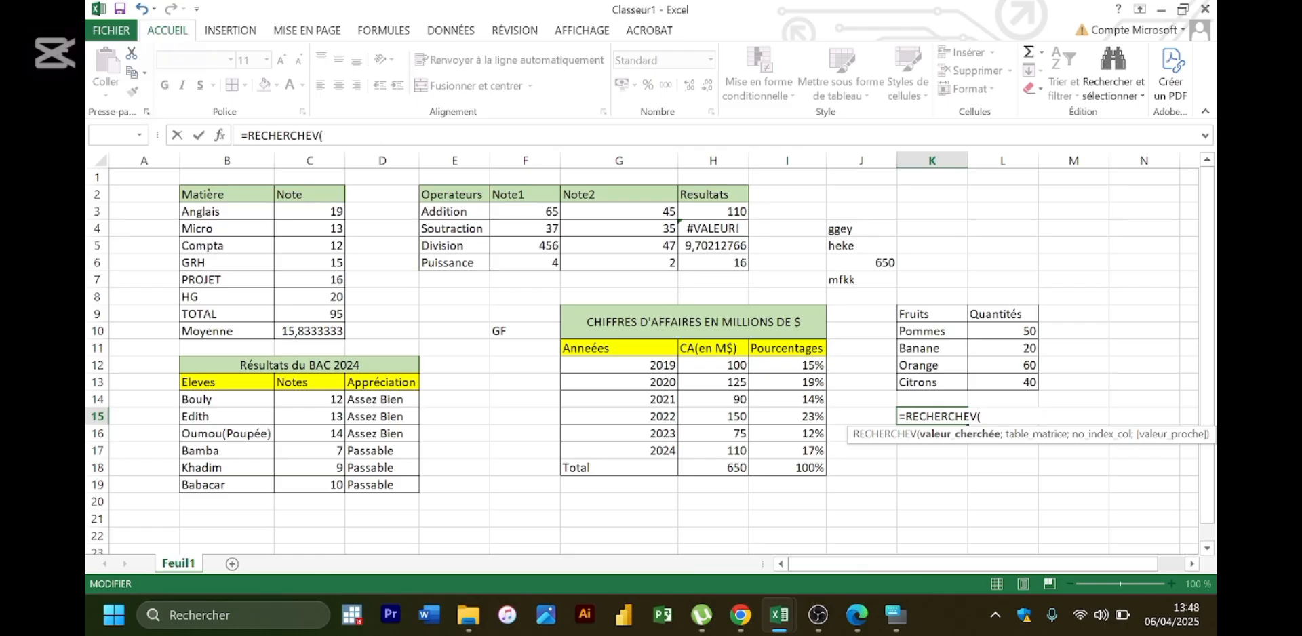
- Enter "Pommes" as the lookup value of the RECHERCHEV formula in K15, followed by a semicolon separator
type("\"PO")
key("BackSpace")
type("mmes")
type("o")
type("\"")
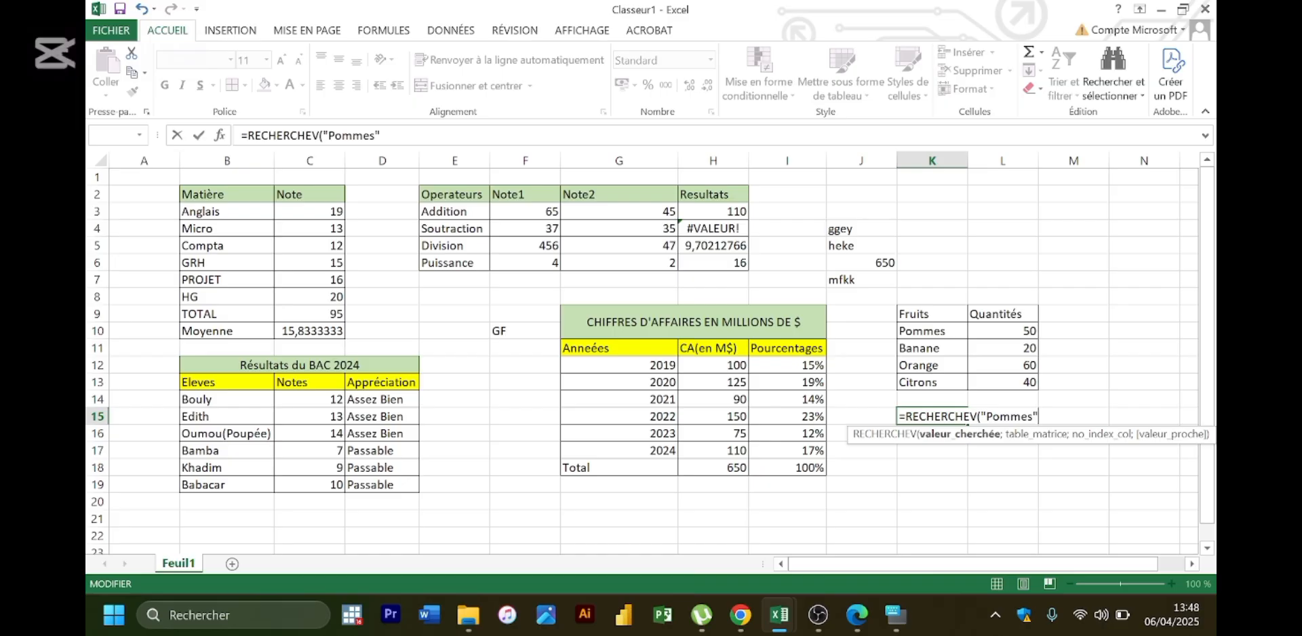
type(";")
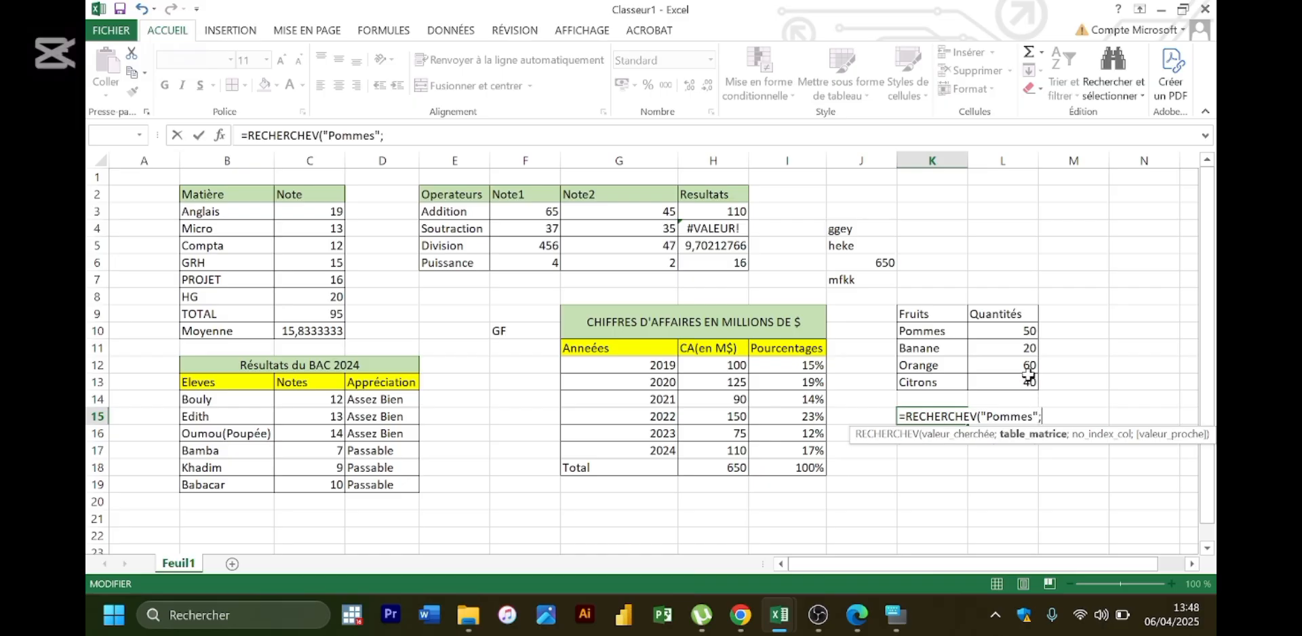
- Set the formula's table range to the quantities L10:L13, followed by a semicolon
left_click(1012, 336)
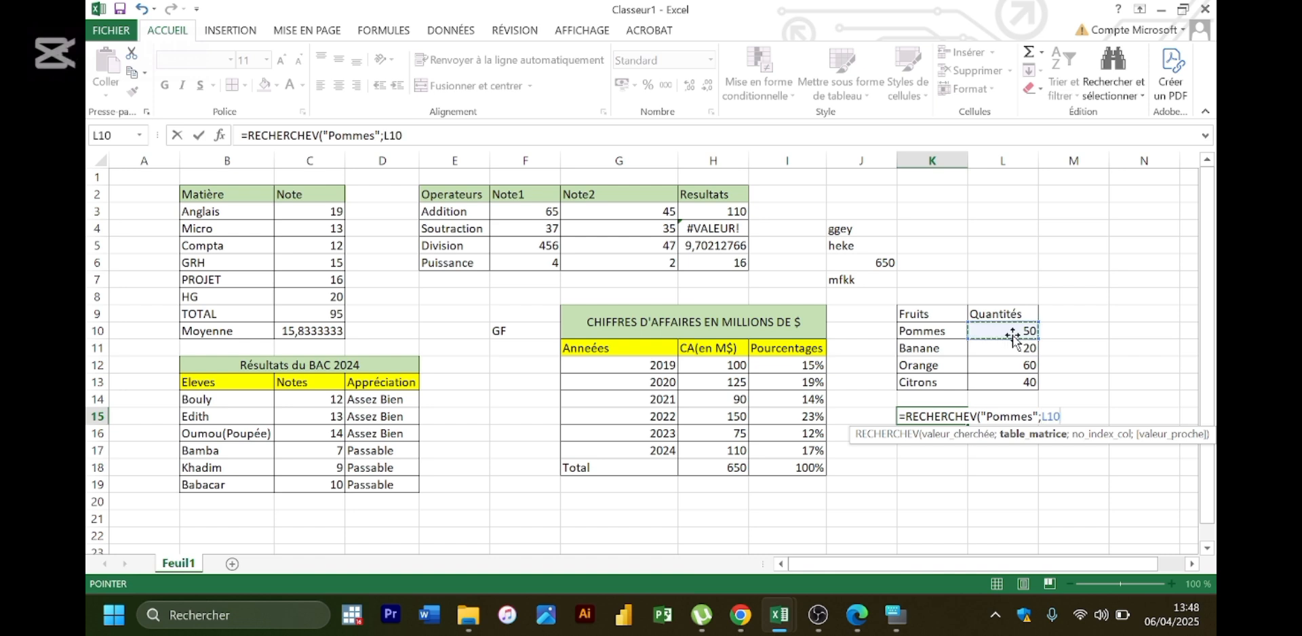
left_click(1020, 379)
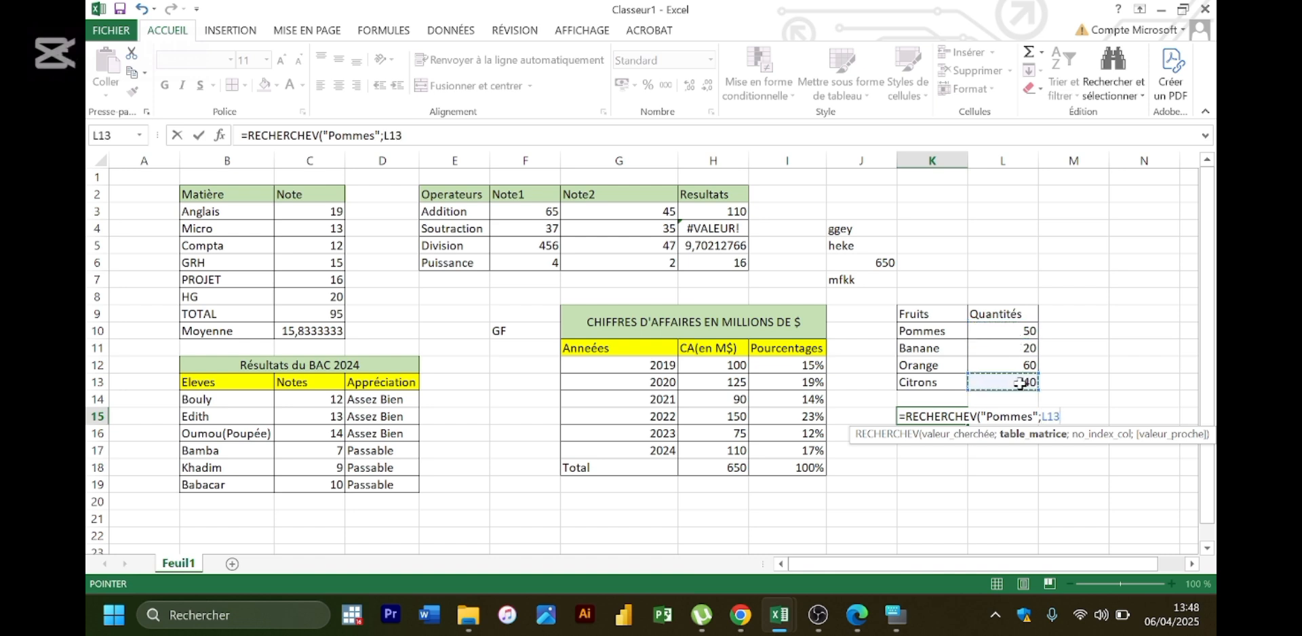
left_click(1010, 332)
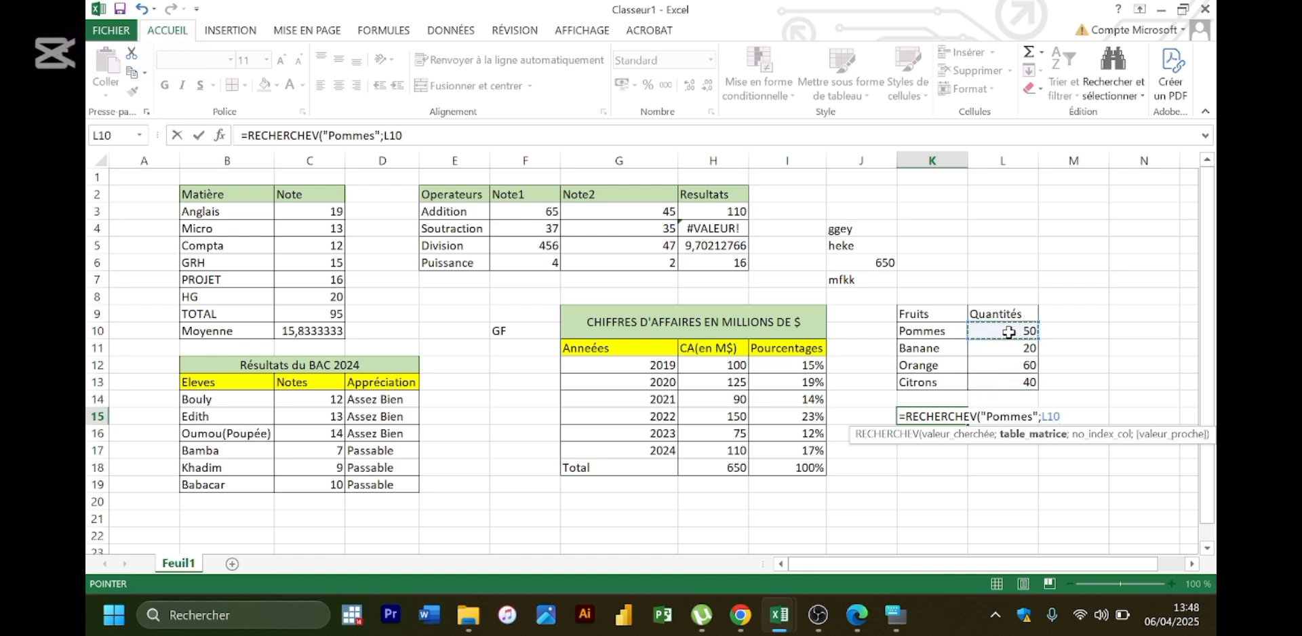
key("F8")
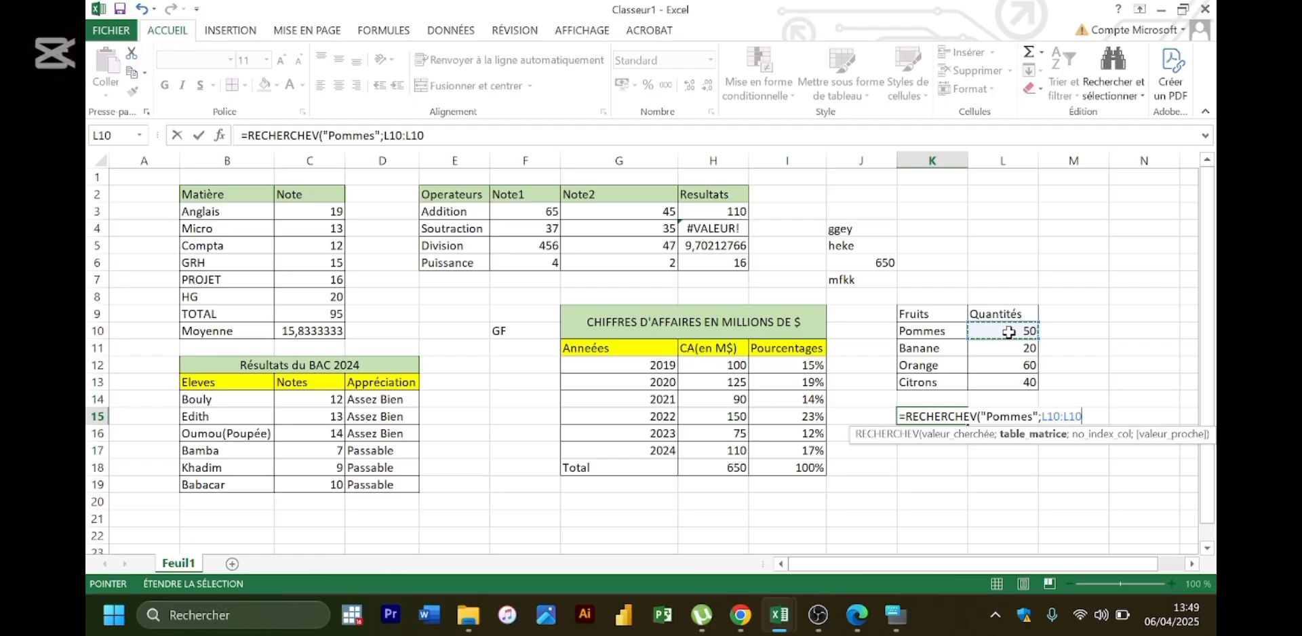
left_click(1017, 383)
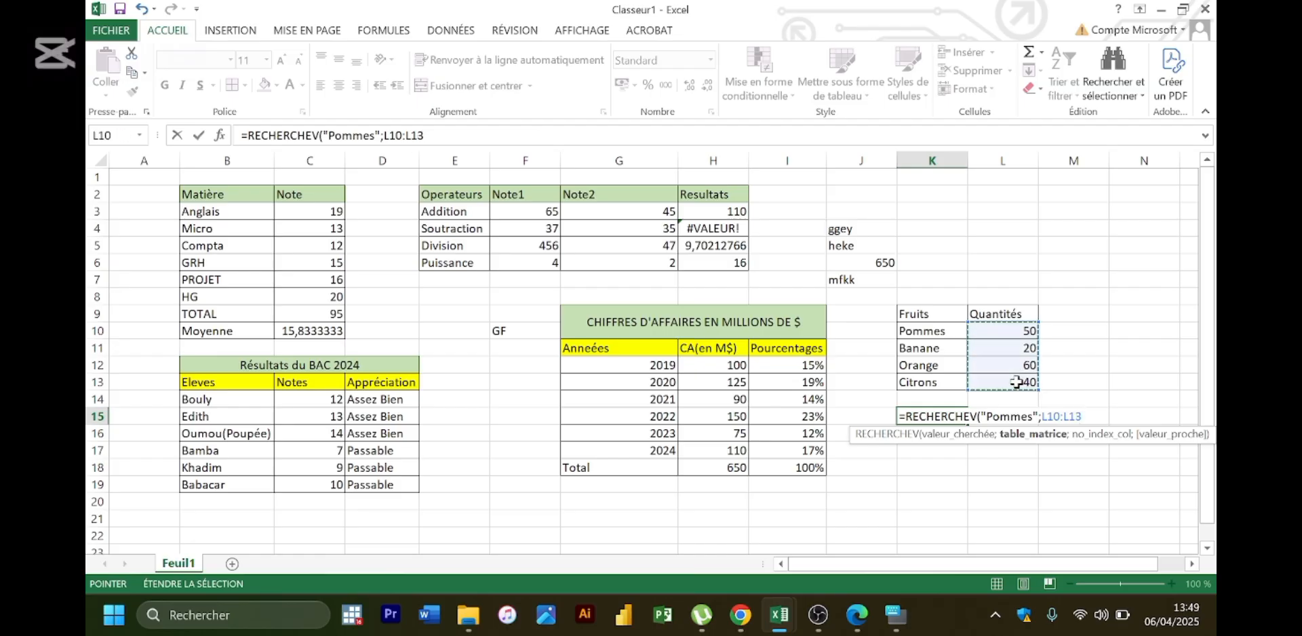
type(";")
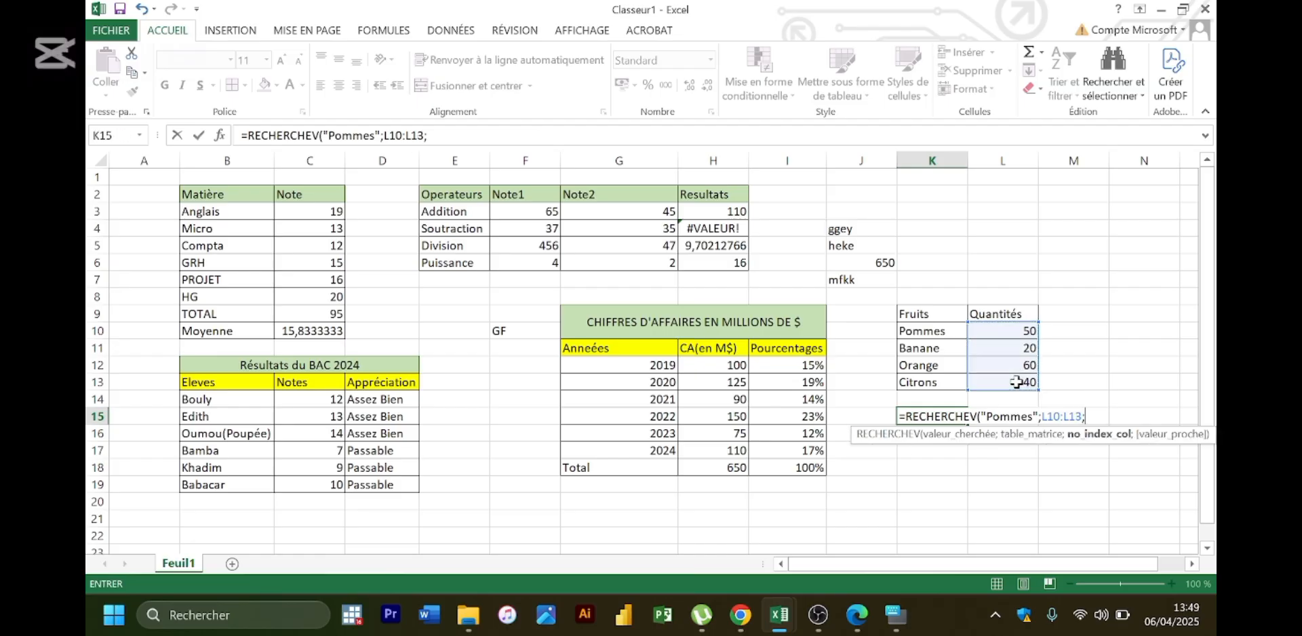
- Set the formula's column index to 2 and its match type to FAUX for an exact match
type("2;")
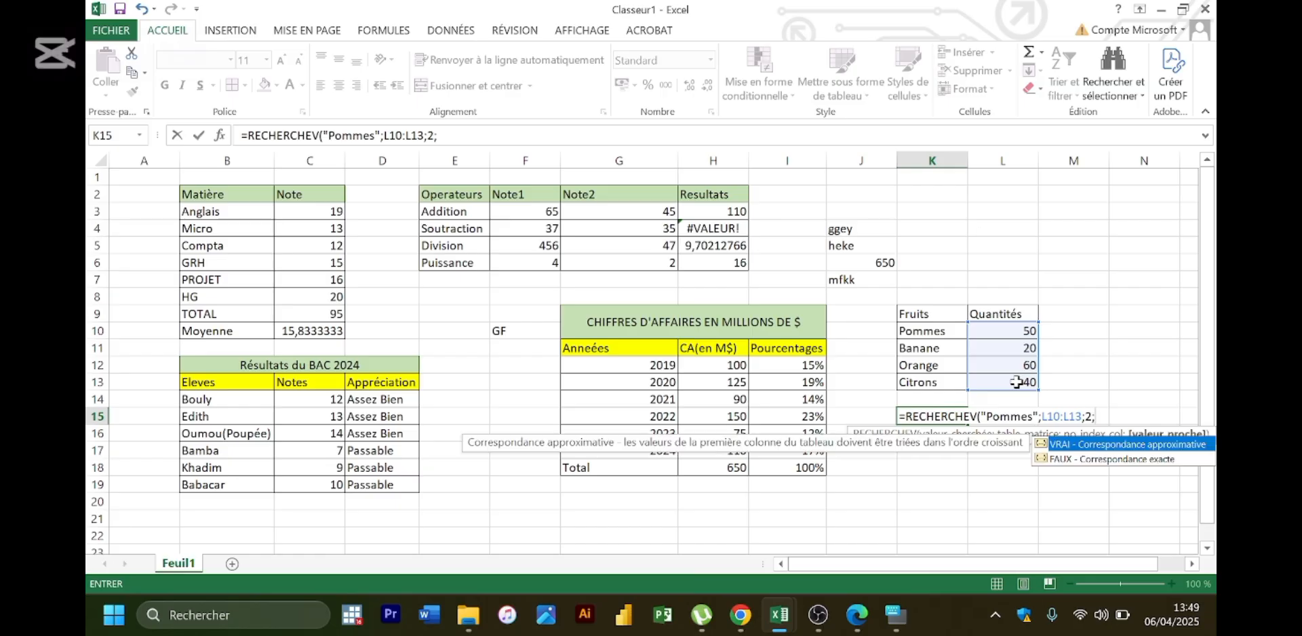
type("fa")
left_click(1131, 466)
double_click(1131, 466)
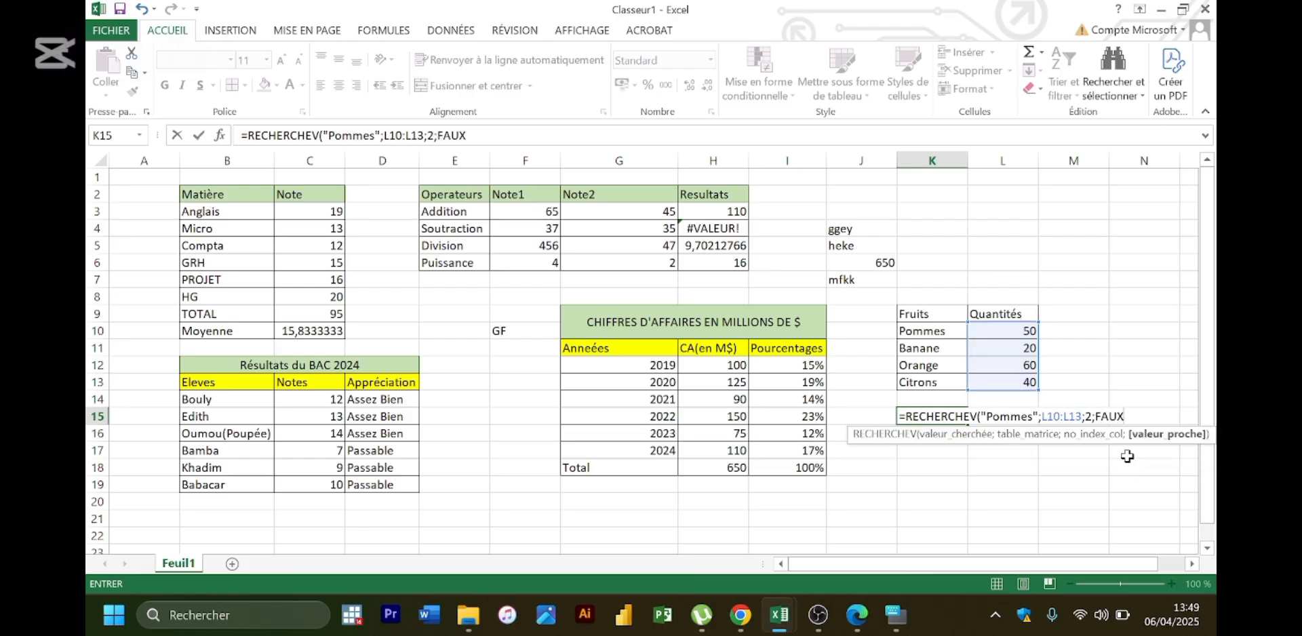
- Commit the RECHERCHEV formula in K15 and examine the course PDF's section on the #N/A error and its SI.NON.DISP example
key("Return")
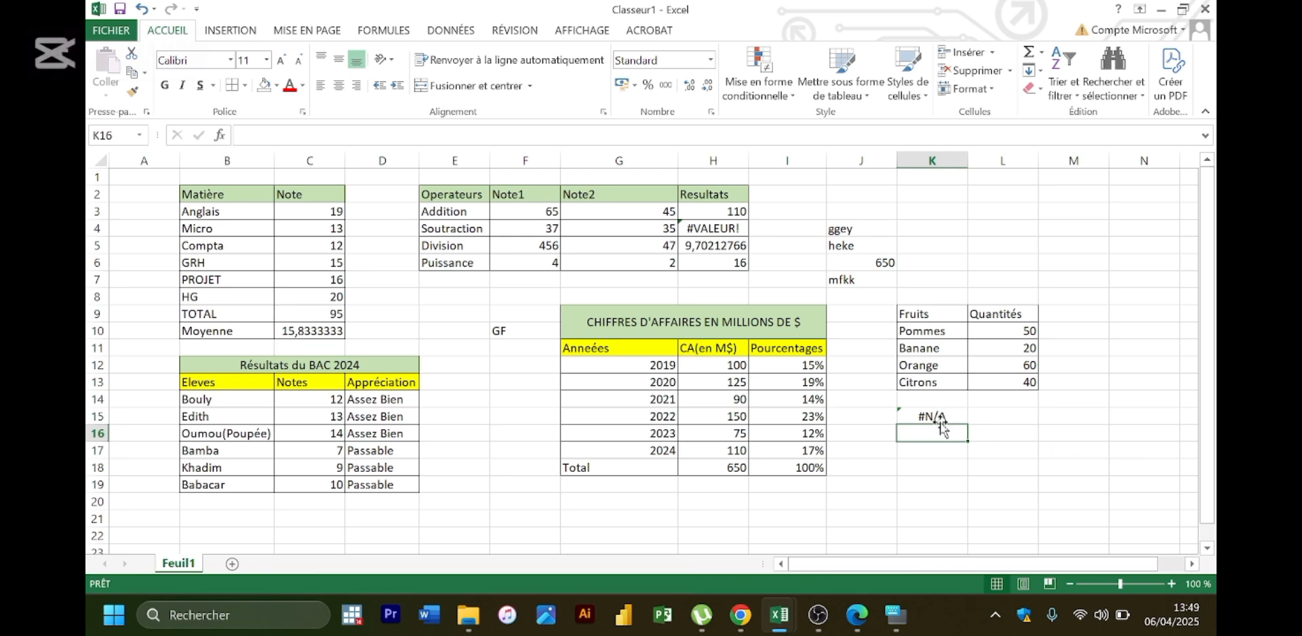
left_click(846, 596)
scroll(757, 411, "down", 8)
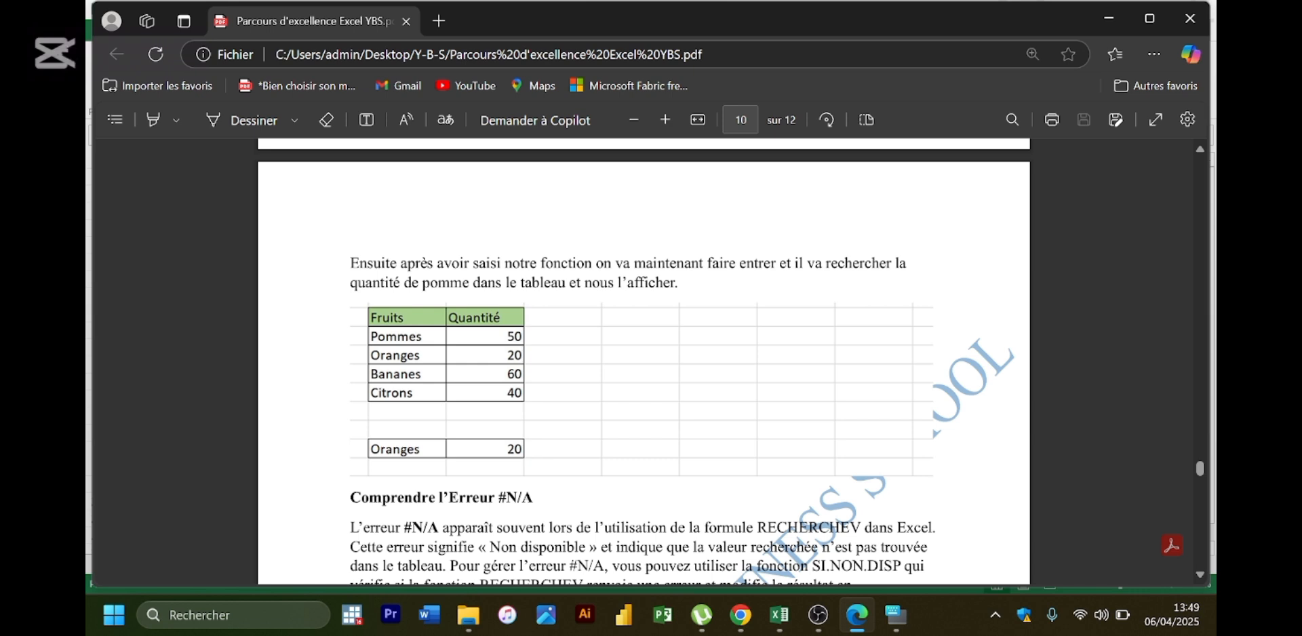
scroll(643, 361, "down", 2)
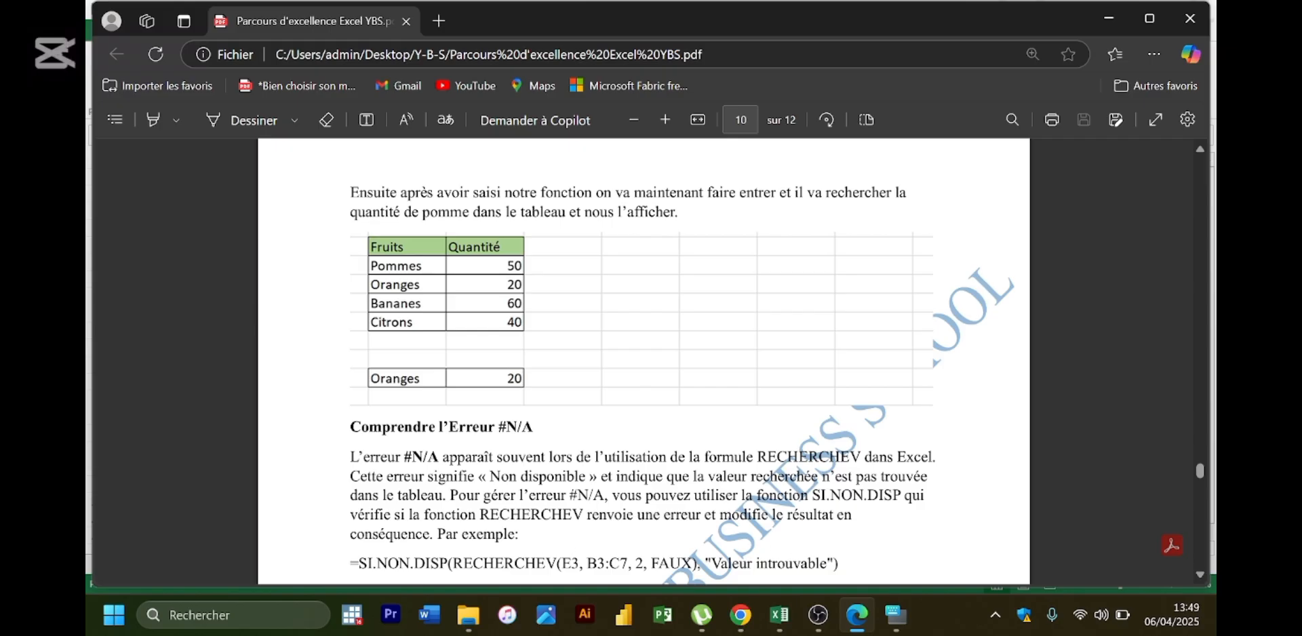
scroll(643, 361, "down", 3)
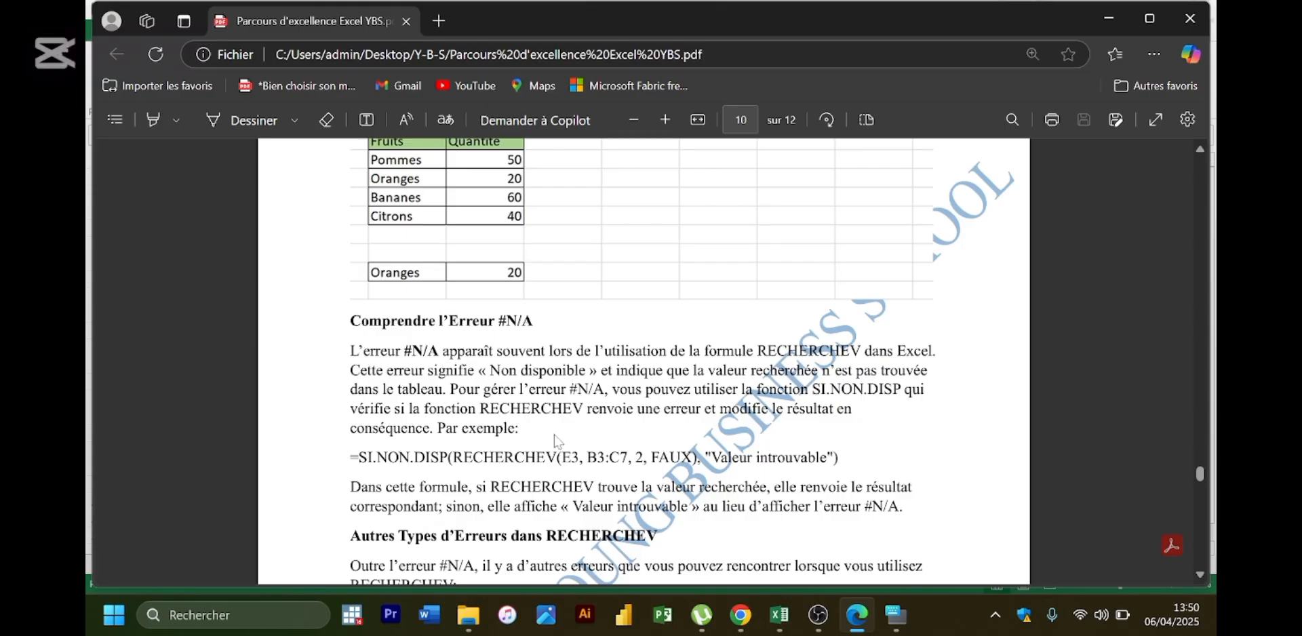
scroll(558, 442, "down", 1)
scroll(556, 442, "up", 1)
left_click_drag(359, 458, 840, 458)
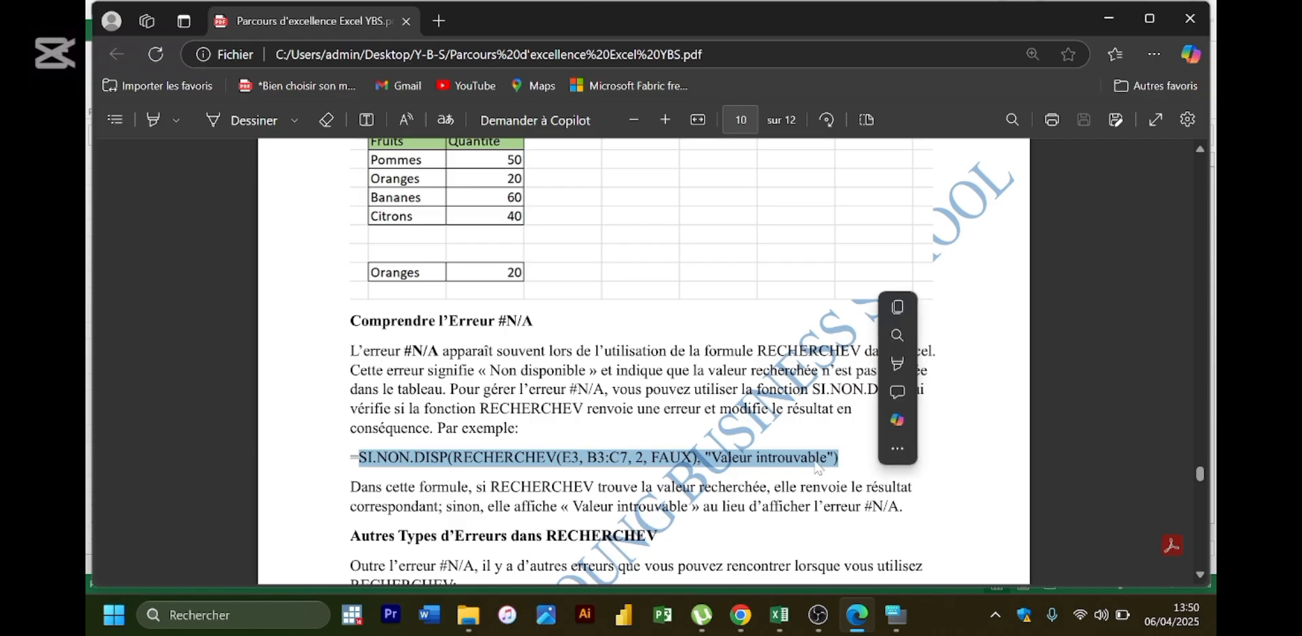
left_click(627, 458)
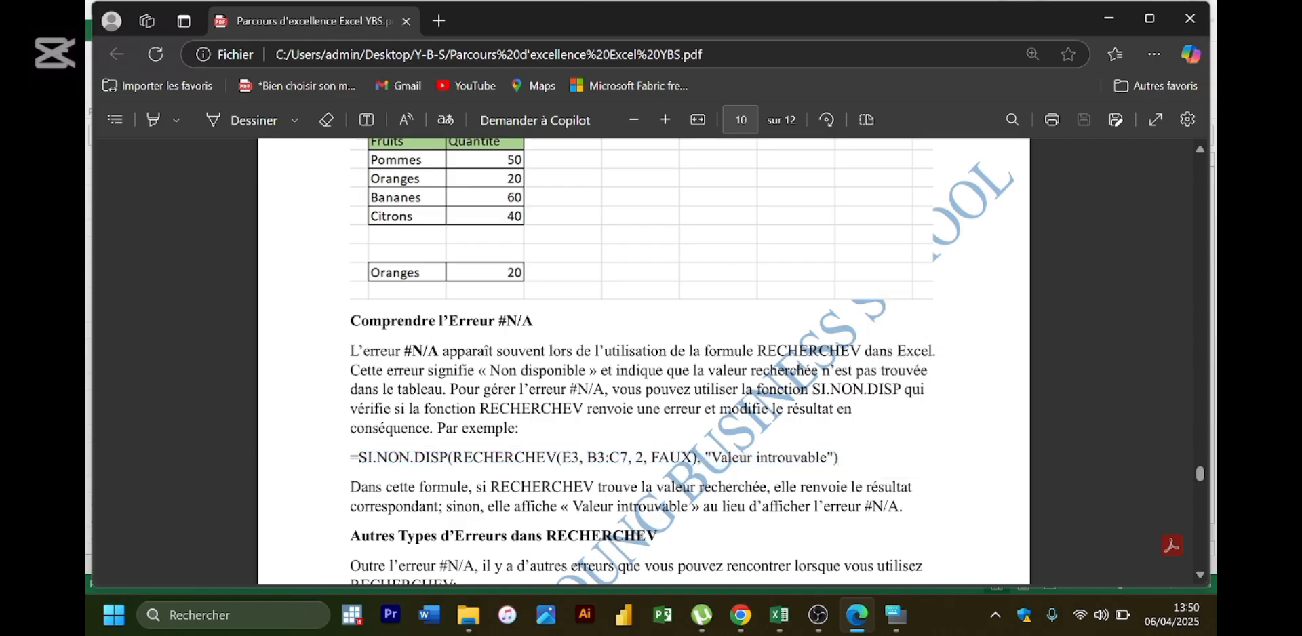
- Return to Excel and try to wrap the RECHERCHEV formula in K15 in the SI.NON.DISP function, following the PDF example
mouse_move(873, 631)
left_click(780, 615)
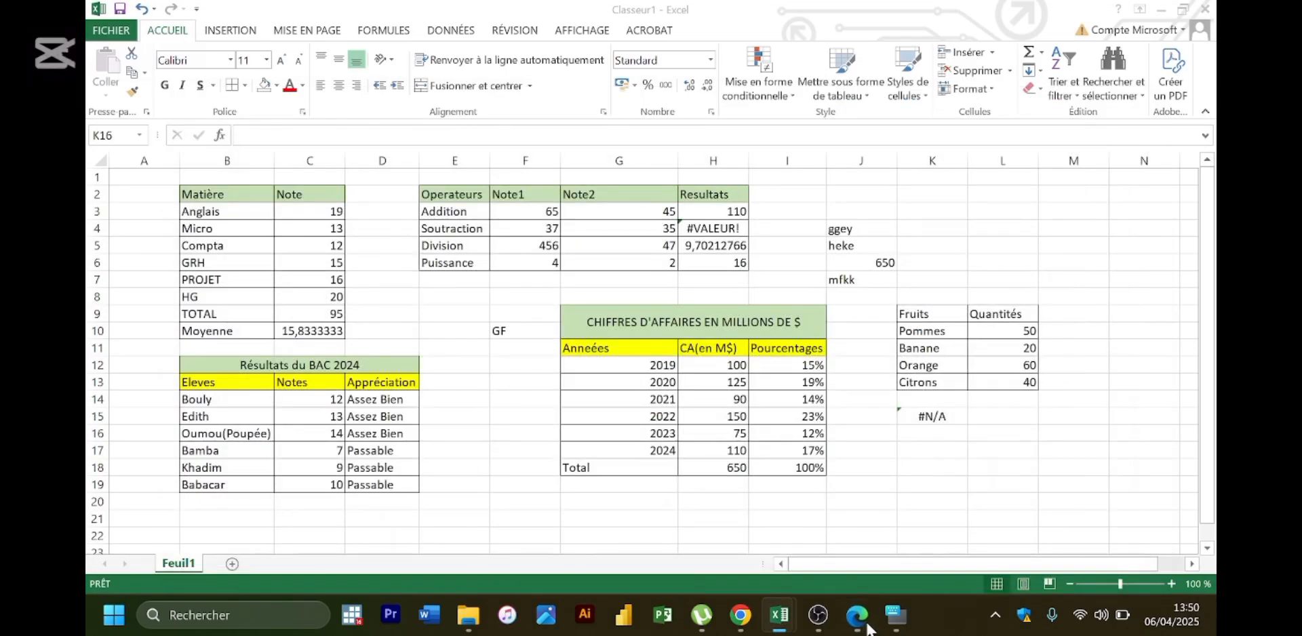
left_click(930, 435)
double_click(920, 416)
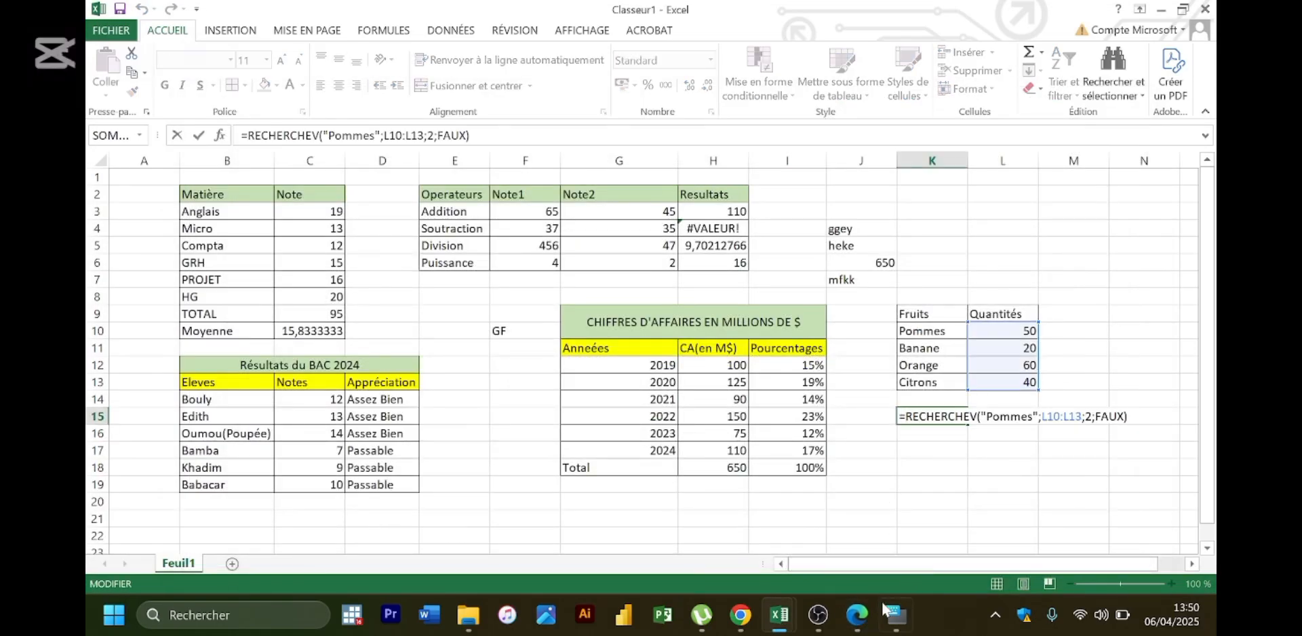
left_click(858, 612)
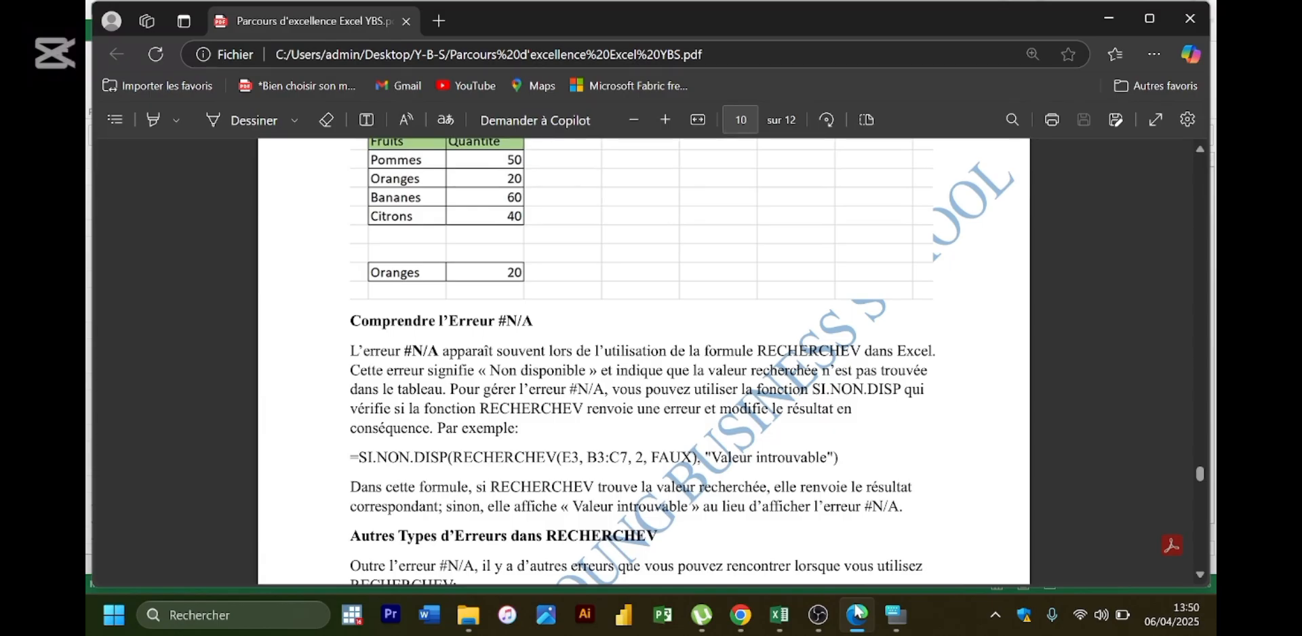
left_click(858, 613)
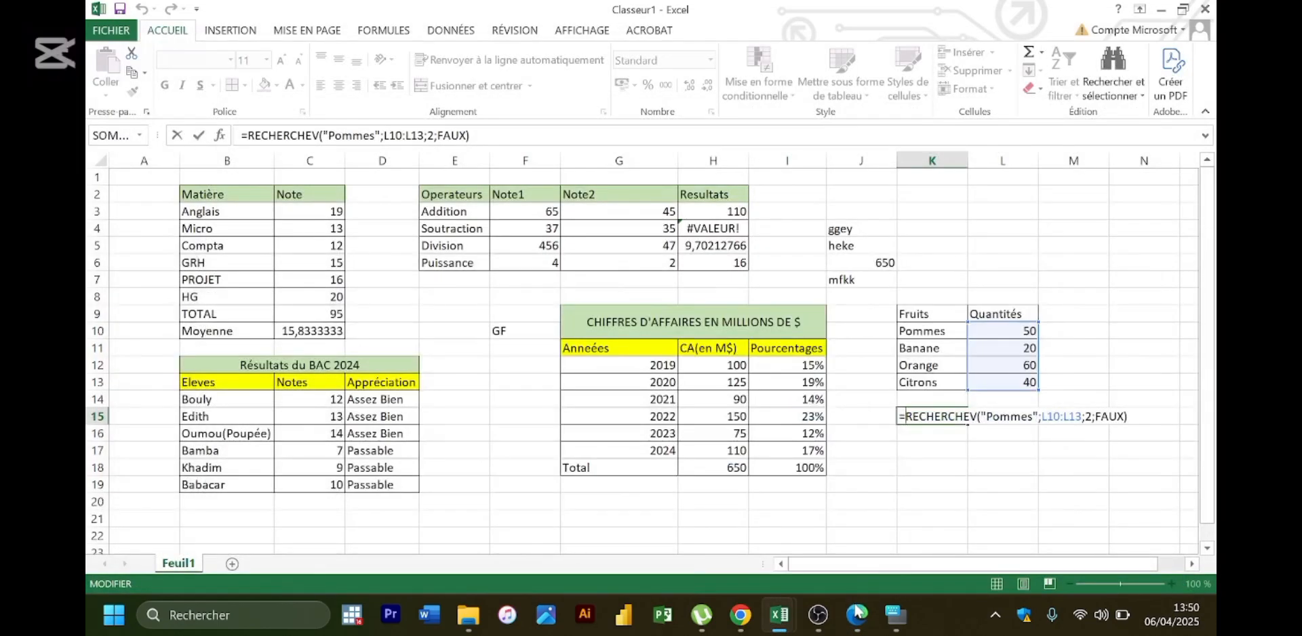
type("si.")
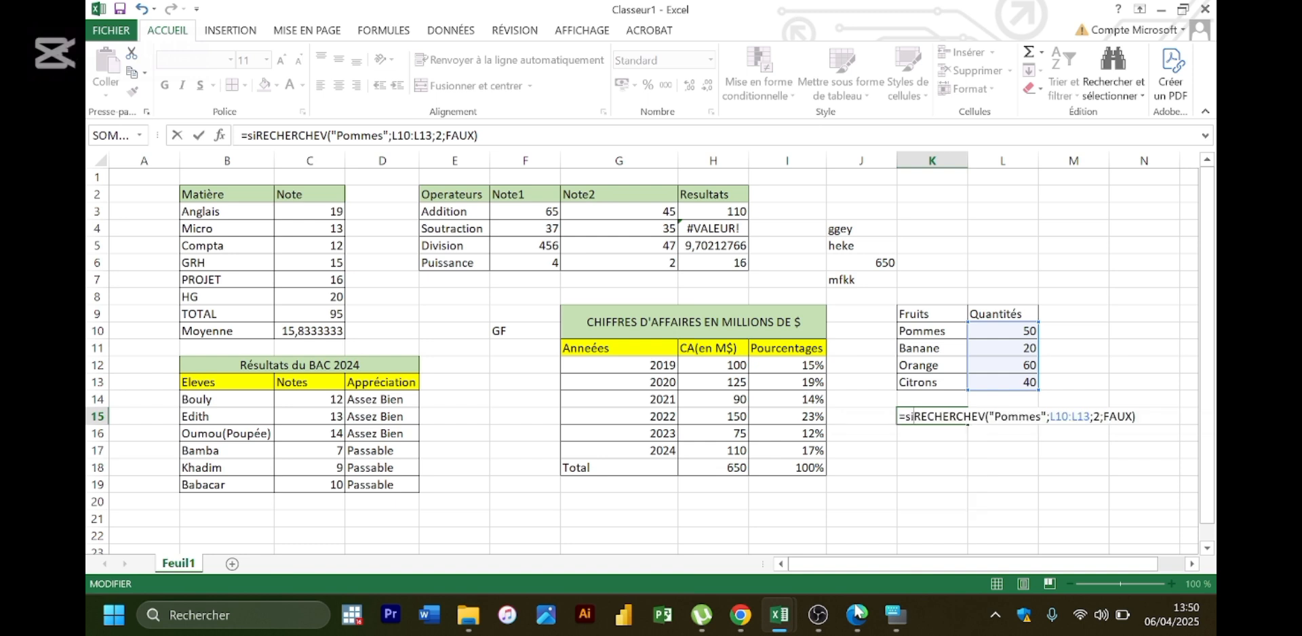
type("n")
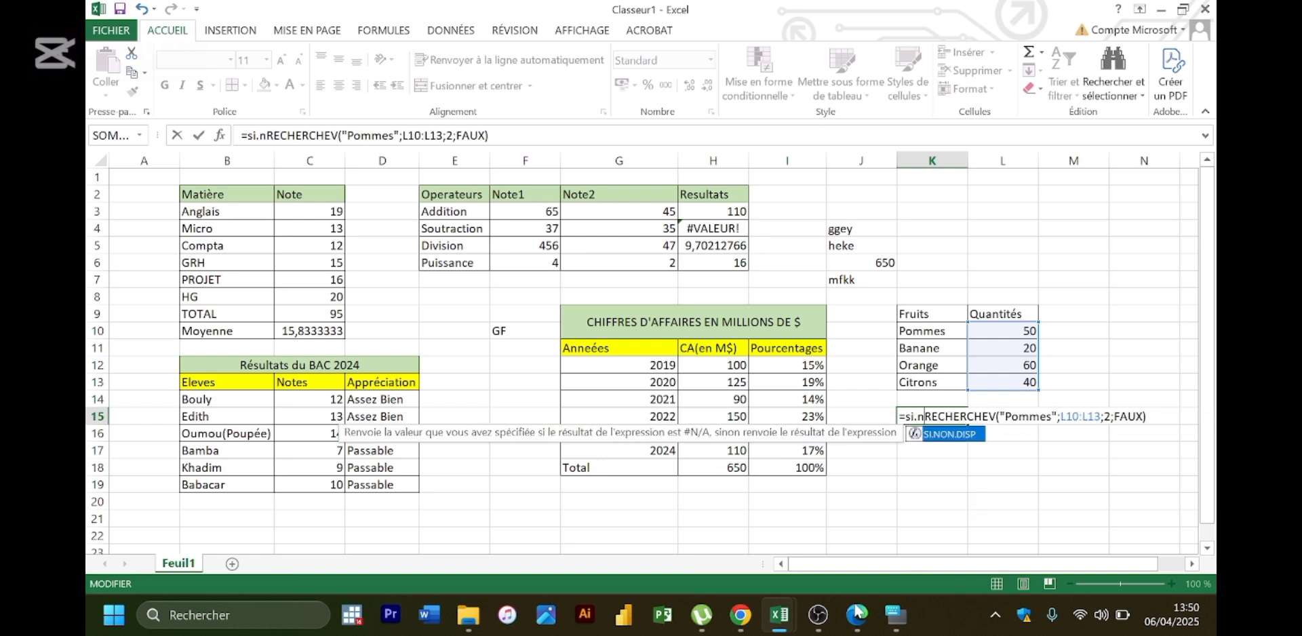
double_click(947, 435)
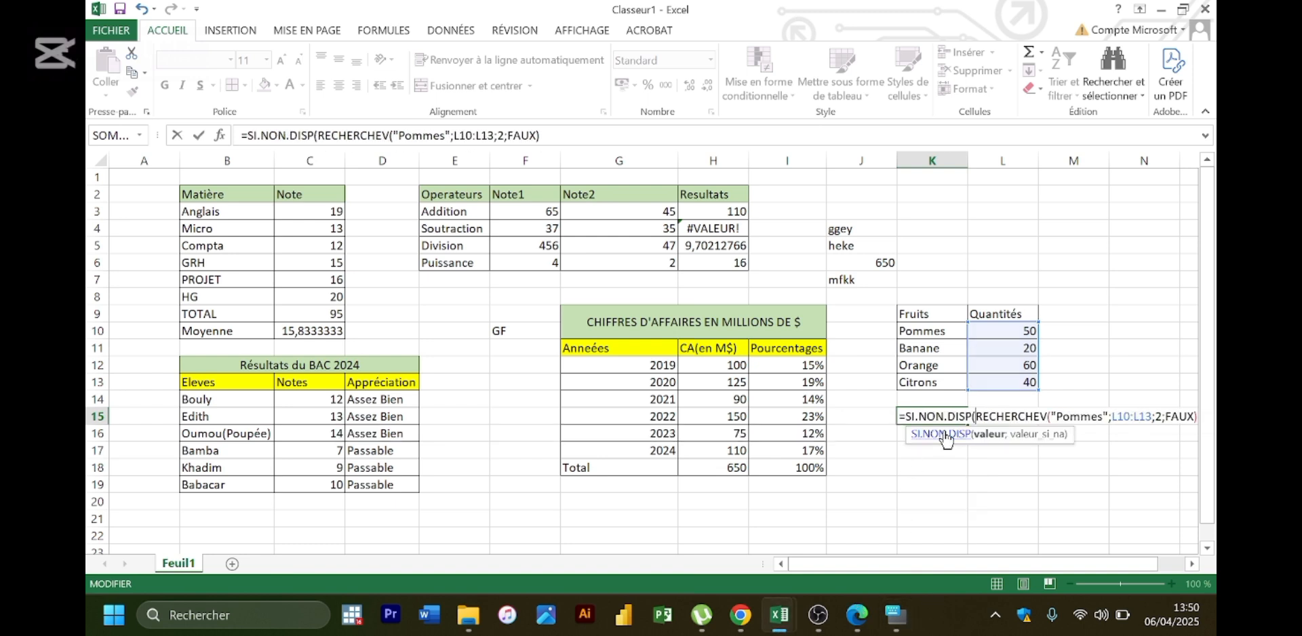
left_click(857, 615)
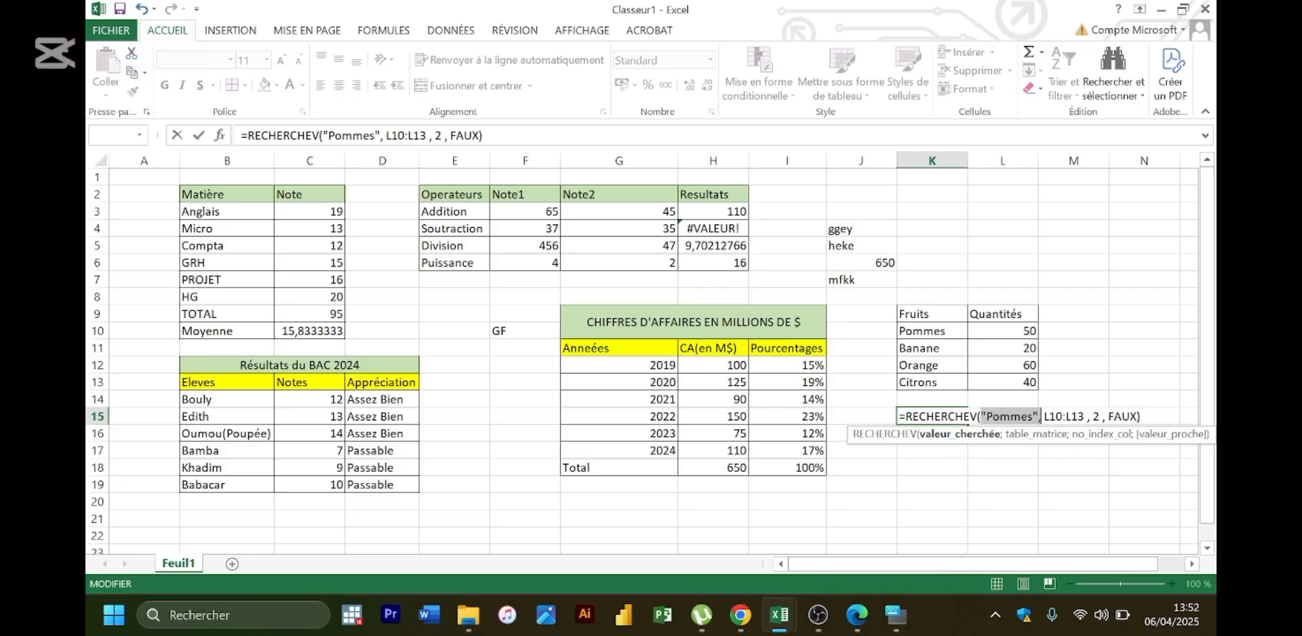
- Delete the whole RECHERCHEV formula from K15, including the leftover closing parenthesis, leaving the cell empty
left_click(960, 440)
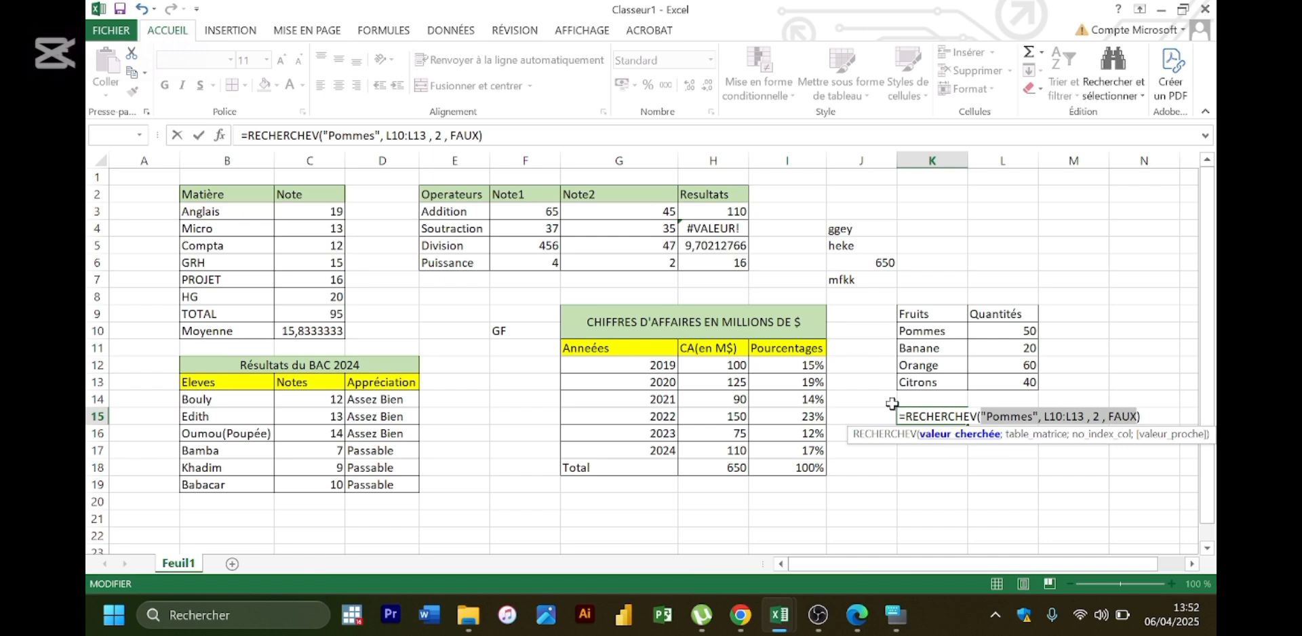
left_click(835, 384)
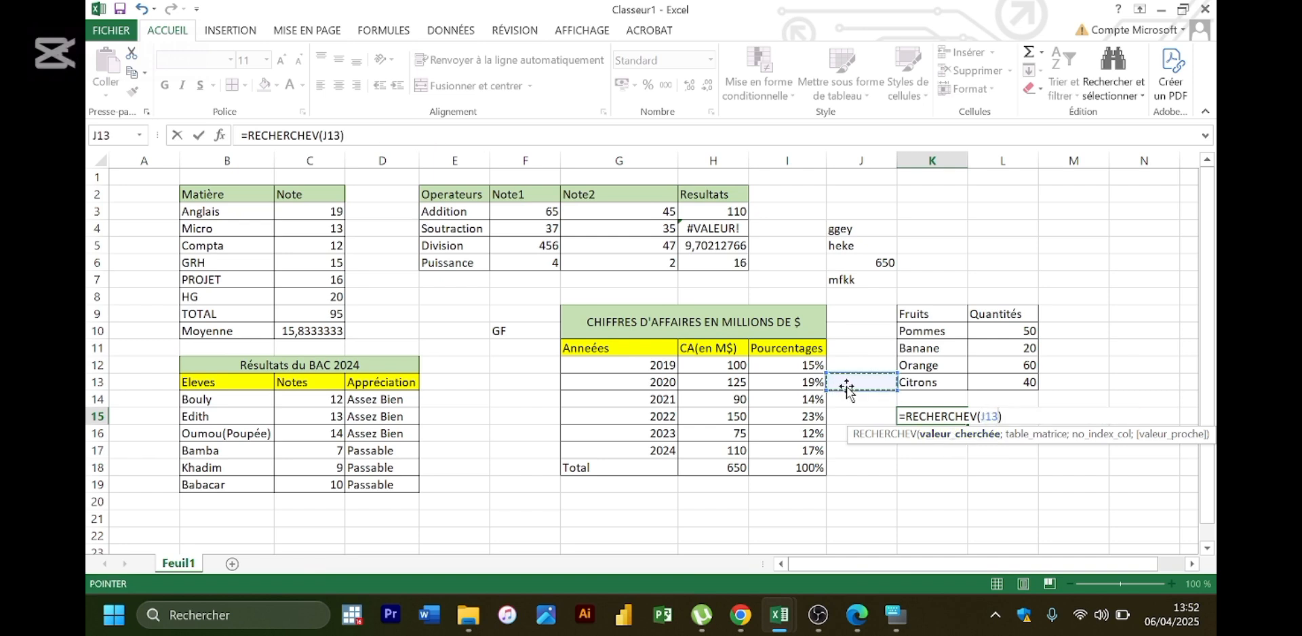
key("BackSpace")
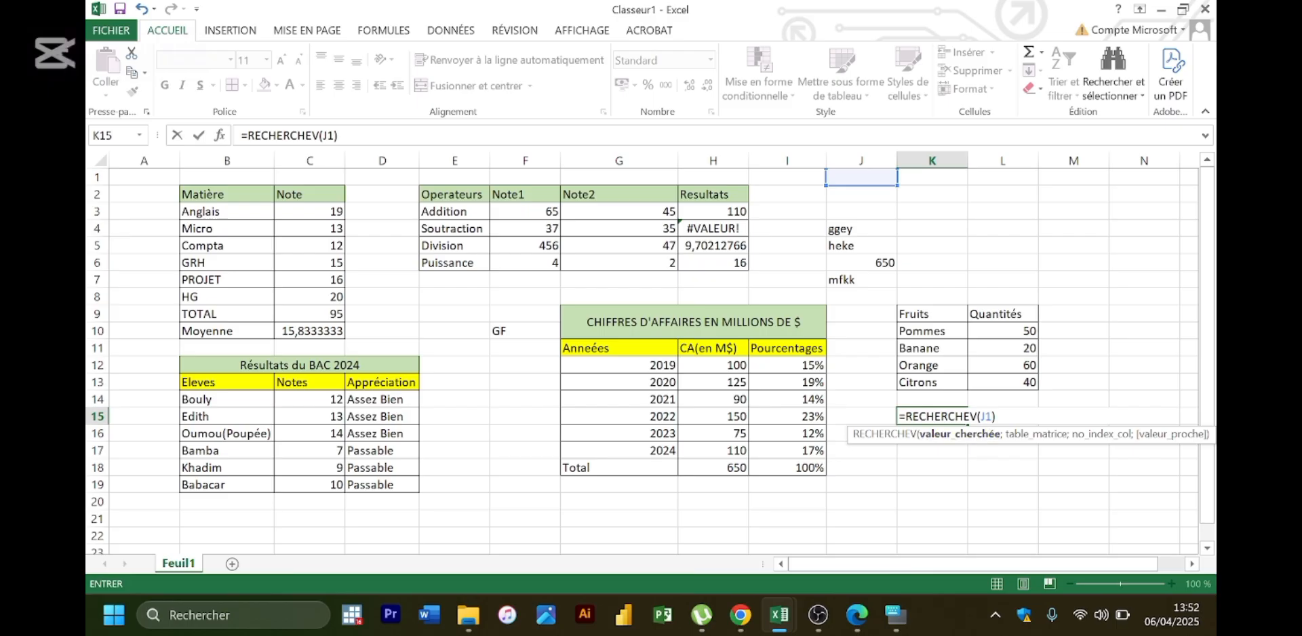
key("BackSpace")
key("BackSpace")
key("BackSpace")
key("BackSpace")
key("BackSpace")
key("BackSpace")
key("BackSpace")
key("BackSpace")
key("BackSpace")
key("BackSpace")
key("BackSpace")
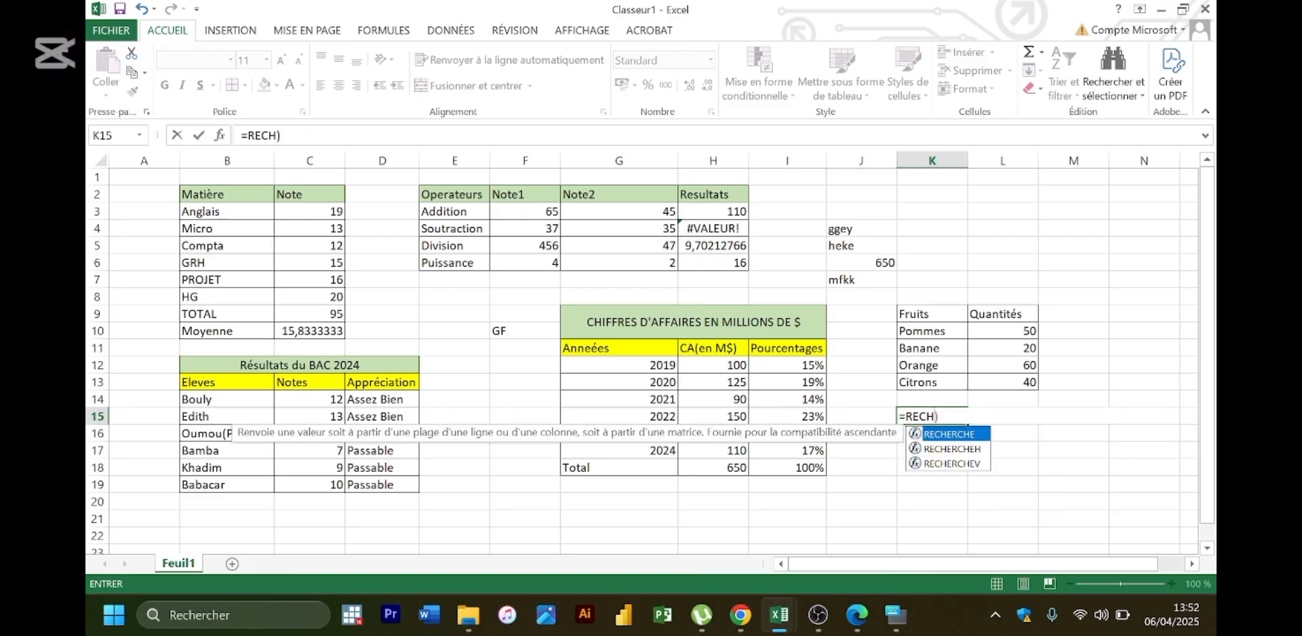
key("BackSpace")
key("BackSpace")
key("BackSpace")
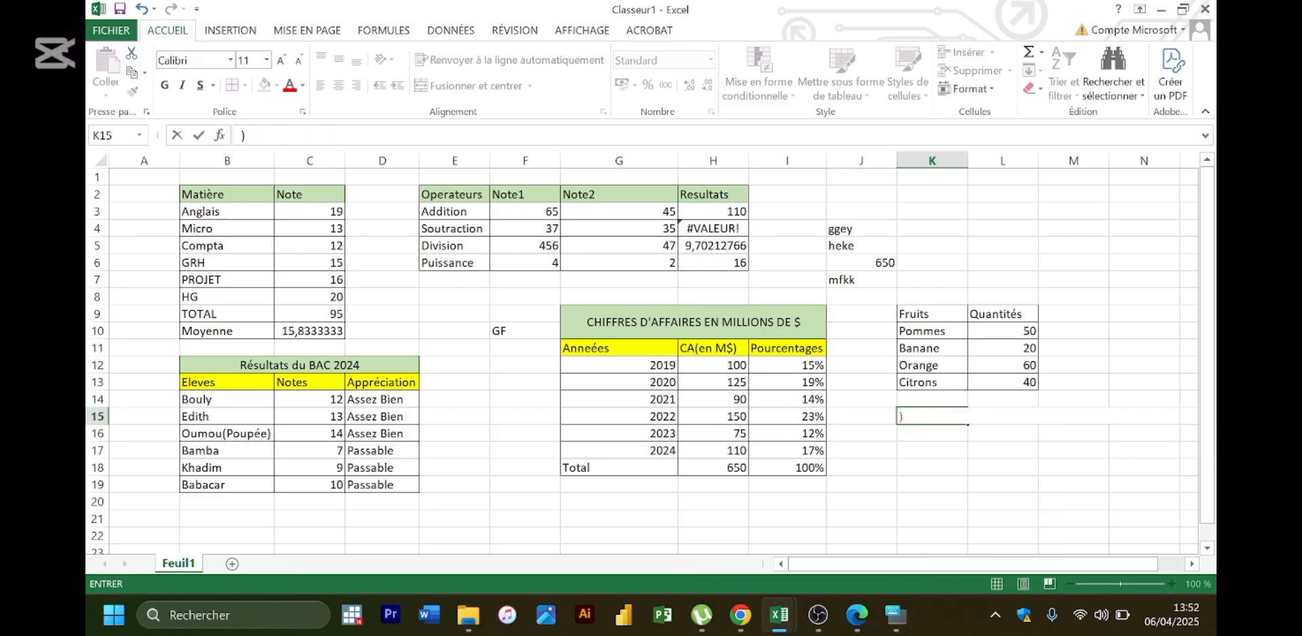
key("Right")
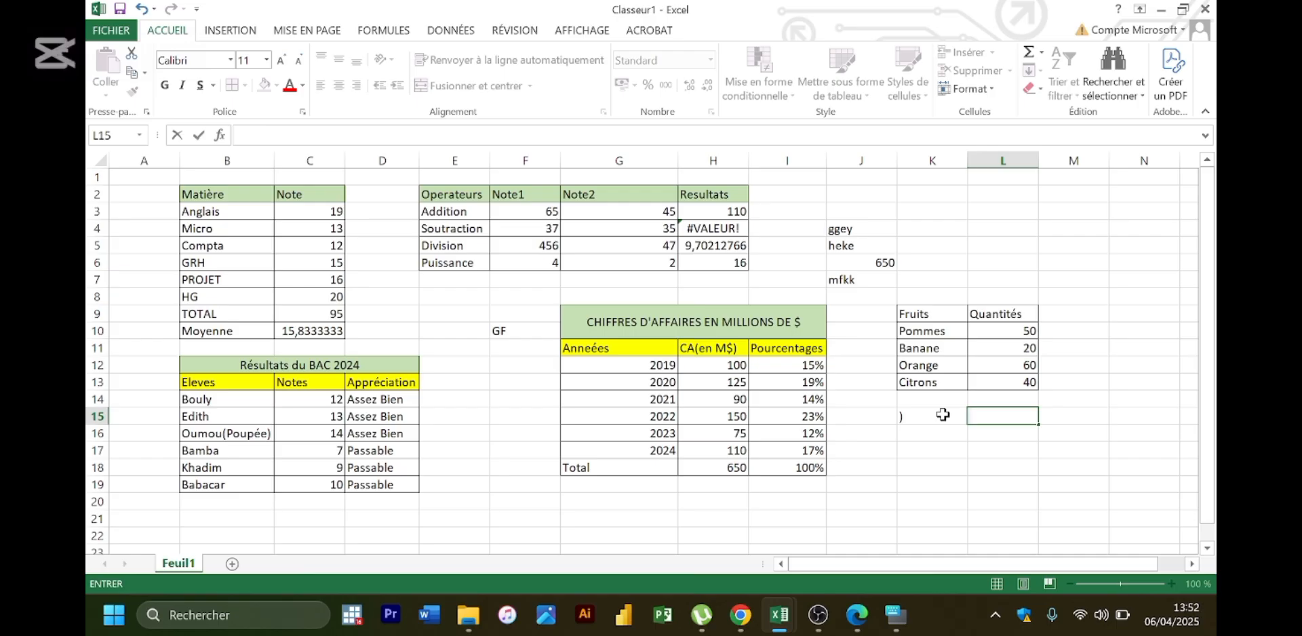
left_click(943, 414)
key("BackSpace")
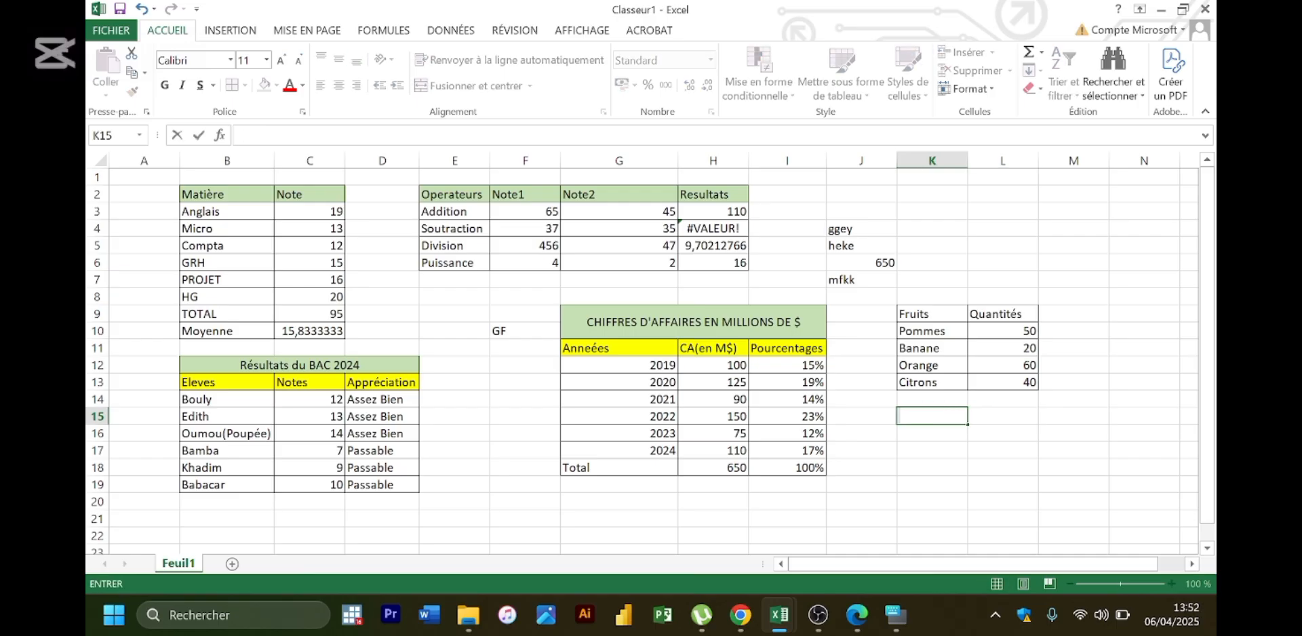
left_click(938, 445)
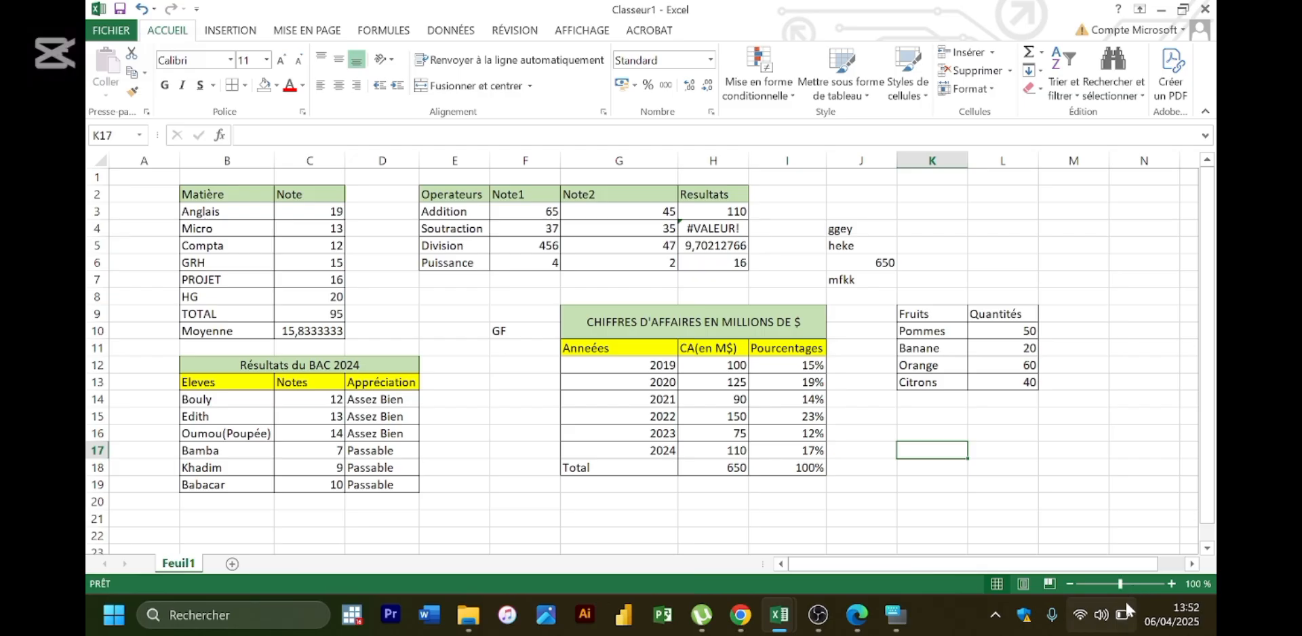
mouse_move(1127, 613)
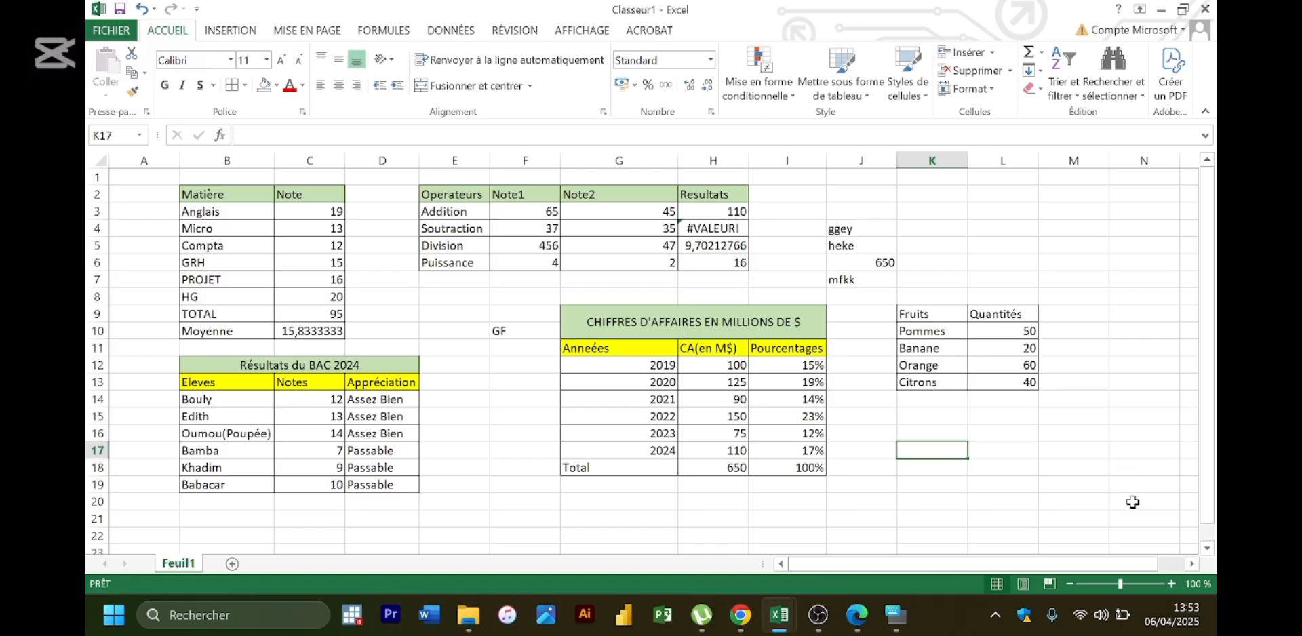
left_click(829, 605)
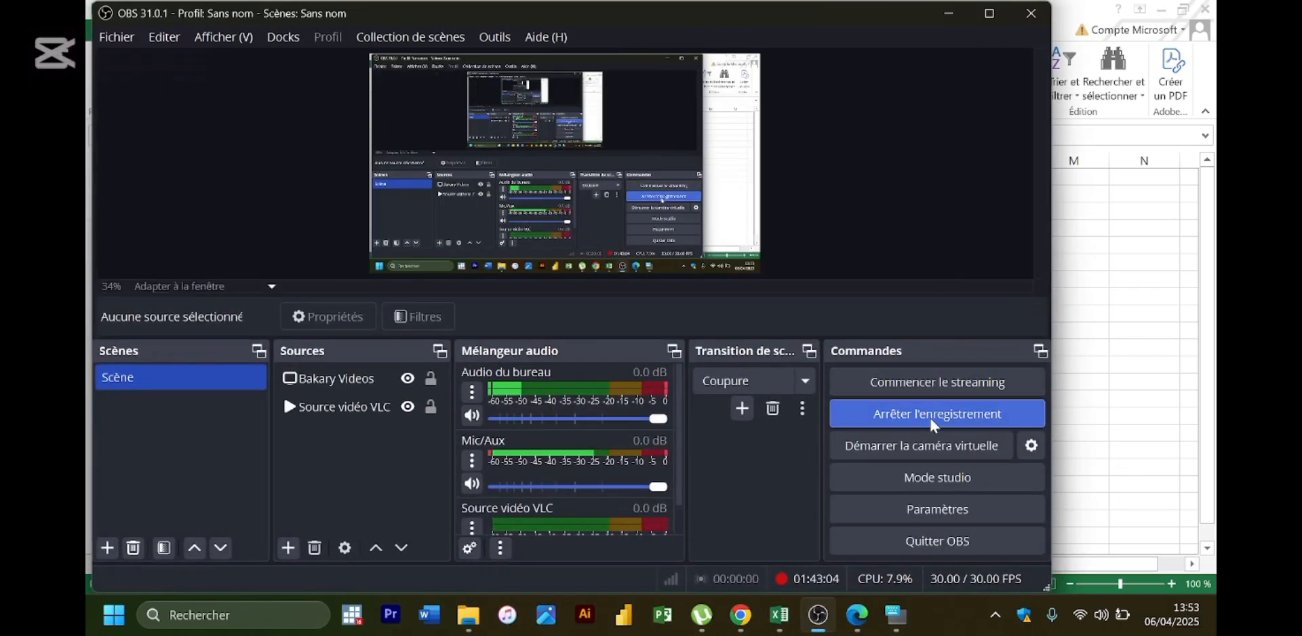